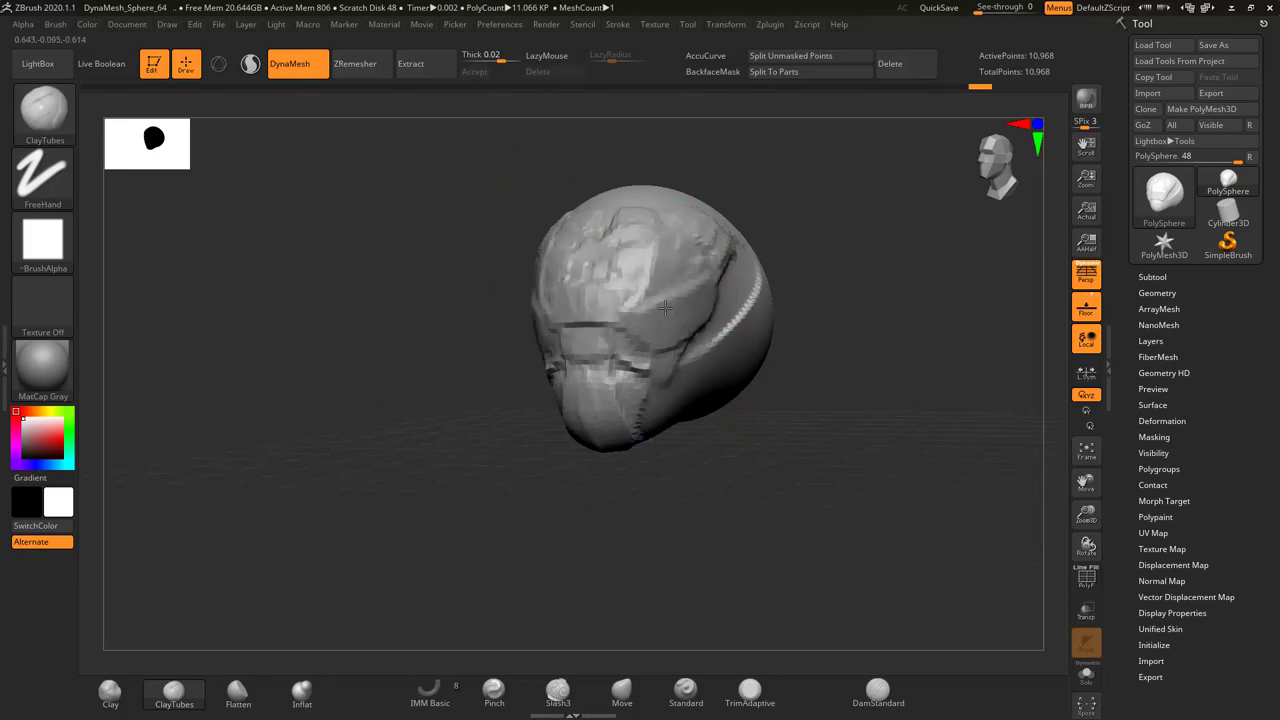
Orbit the DynaMesh-128 head through side and three-quarter top views to check the folds and mouth
{"action": "right_click_drag", "start_coordinate": [607, 362], "coordinate": [686, 320]}
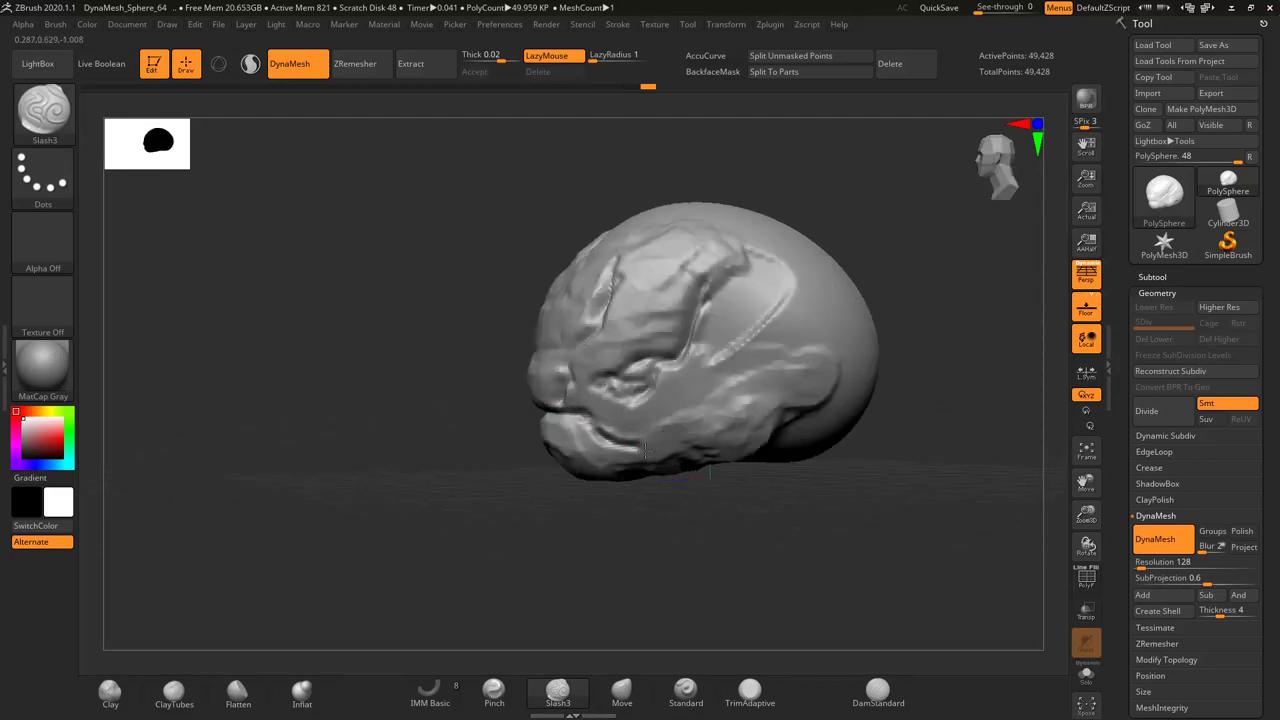
{"action": "mouse_move", "coordinate": [681, 281]}
{"action": "right_mouse_down"}
{"action": "mouse_move", "coordinate": [614, 286]}
{"action": "mouse_move", "coordinate": [575, 440]}
{"action": "mouse_move", "coordinate": [528, 286]}
{"action": "mouse_move", "coordinate": [617, 268]}
{"action": "right_mouse_up"}
{"action": "right_click_drag", "start_coordinate": [679, 343], "coordinate": [713, 309]}
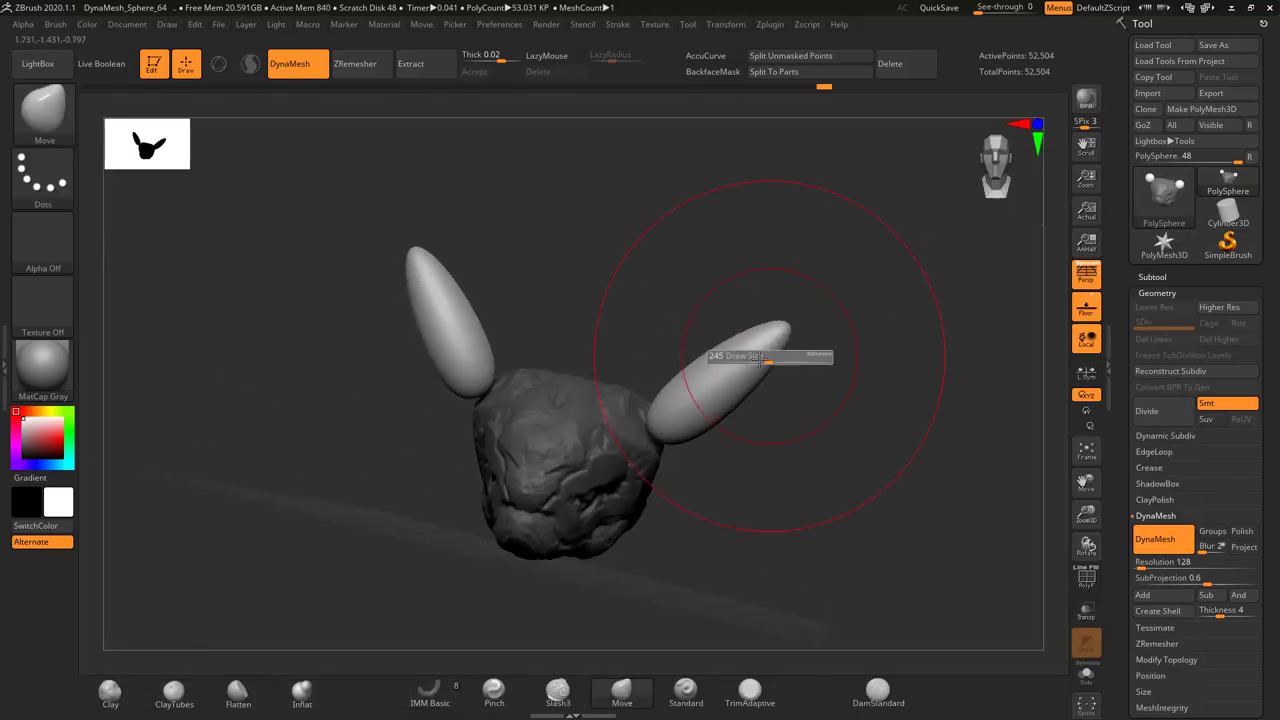
Resize the brush and run ZRemesher on the horn subtool for clean topology
{"action": "right_click_drag", "start_coordinate": [760, 360], "coordinate": [787, 66]}
{"action": "right_click_drag", "start_coordinate": [753, 380], "coordinate": [689, 362]}
{"action": "key", "text": "s"}
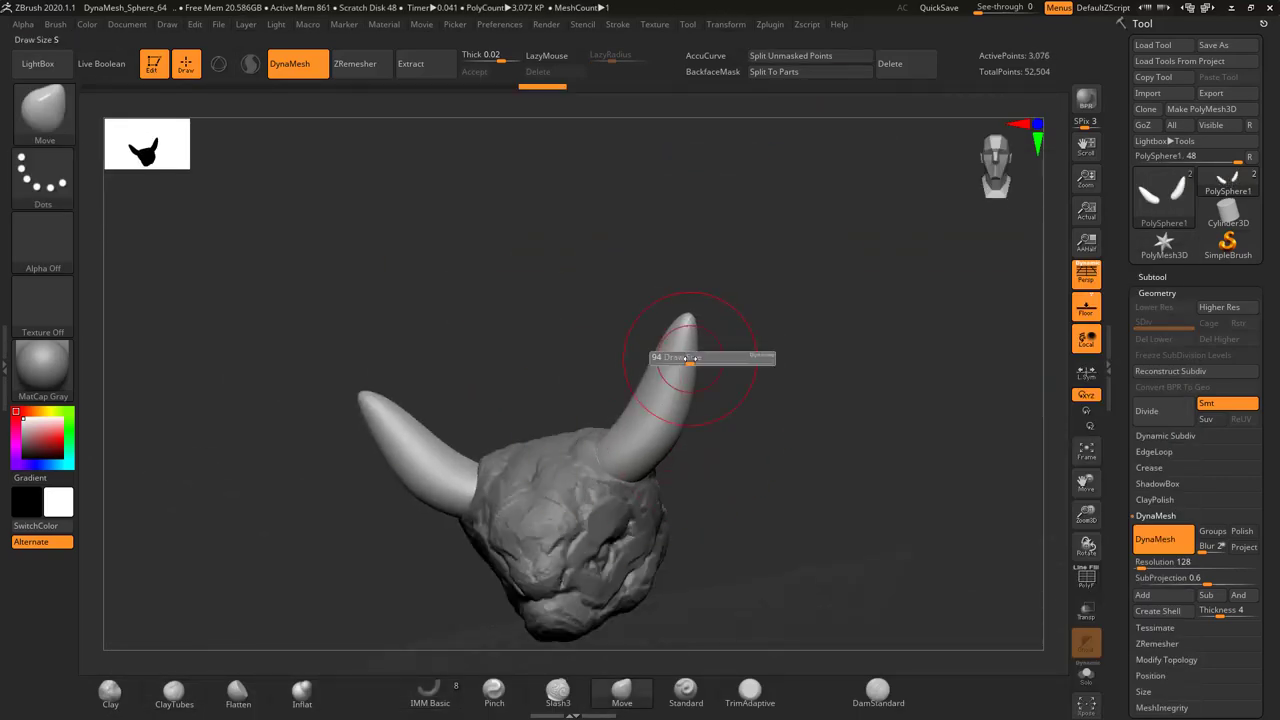
{"action": "left_click", "coordinate": [1157, 643]}
{"action": "left_click", "coordinate": [1156, 439]}
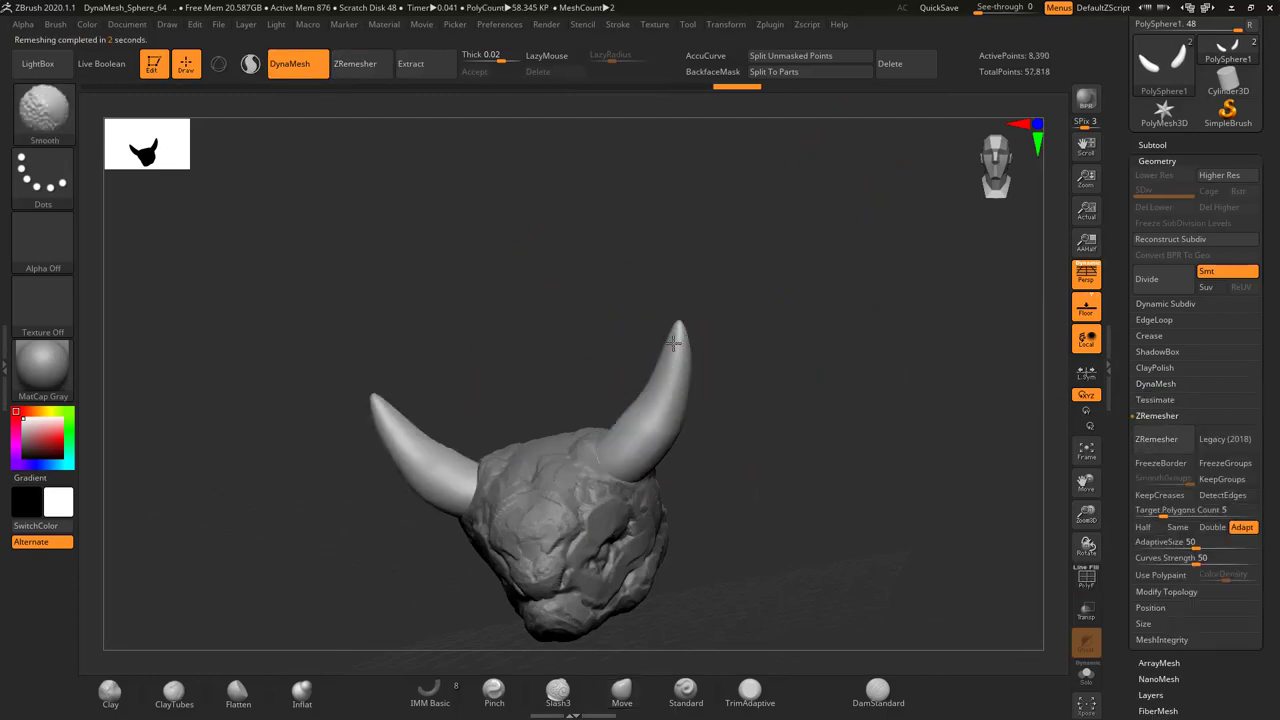
Refine the curved, pointed horns with the Move brush and reselect the head mesh
{"action": "key", "text": "b"}
{"action": "key", "text": "m"}
{"action": "key", "text": "v"}
{"action": "right_click_drag", "start_coordinate": [650, 470], "coordinate": [689, 375], "text": "ctrl"}
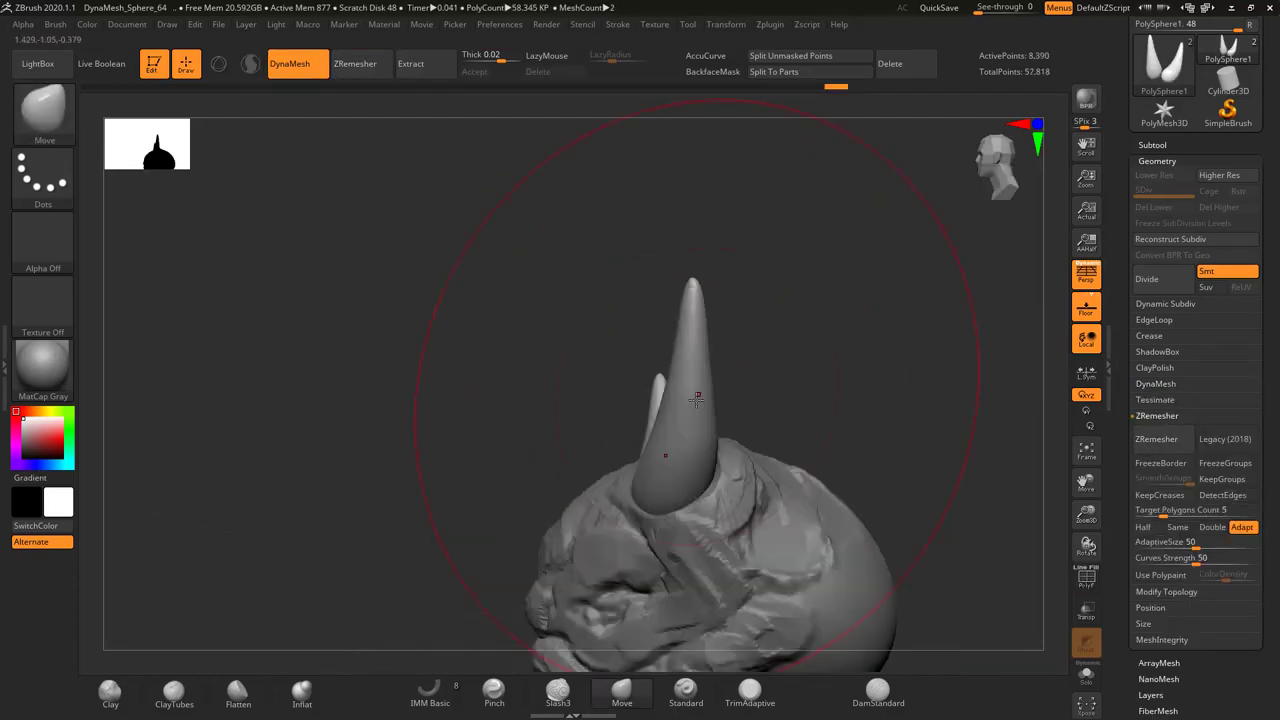
{"action": "mouse_move", "coordinate": [675, 318]}
{"action": "right_mouse_down"}
{"action": "mouse_move", "coordinate": [640, 347]}
{"action": "mouse_move", "coordinate": [616, 410]}
{"action": "mouse_move", "coordinate": [538, 492]}
{"action": "mouse_move", "coordinate": [544, 452]}
{"action": "mouse_move", "coordinate": [533, 467]}
{"action": "mouse_move", "coordinate": [428, 386]}
{"action": "right_mouse_up"}
{"action": "left_click", "coordinate": [640, 347], "text": "alt"}
Insert a small IMM Basic sphere eyeball, split it off, and place it on the head's side
{"action": "key", "text": "b"}
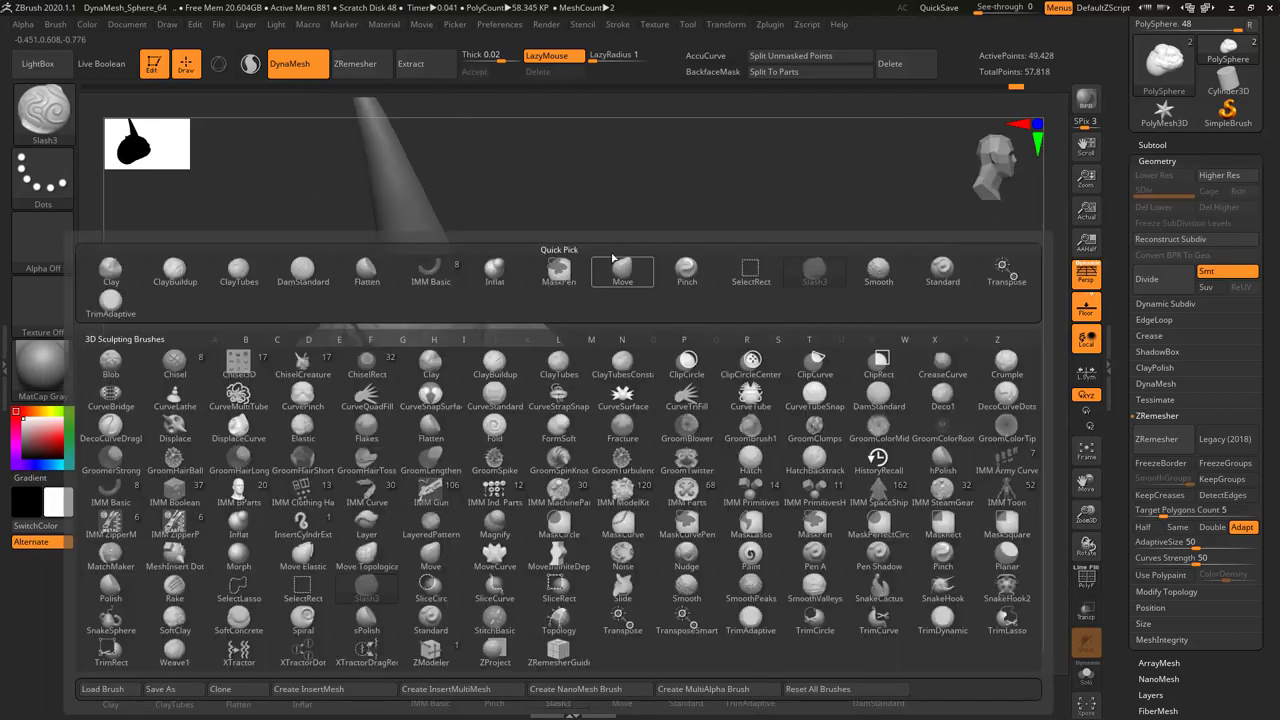
{"action": "key", "text": "c"}
{"action": "key", "text": "t"}
{"action": "mouse_move", "coordinate": [511, 444]}
{"action": "right_mouse_down"}
{"action": "mouse_move", "coordinate": [453, 364]}
{"action": "mouse_move", "coordinate": [336, 305]}
{"action": "right_mouse_up"}
{"action": "mouse_move", "coordinate": [372, 390]}
{"action": "right_mouse_down"}
{"action": "mouse_move", "coordinate": [400, 300]}
{"action": "mouse_move", "coordinate": [515, 300]}
{"action": "mouse_move", "coordinate": [443, 251]}
{"action": "mouse_move", "coordinate": [536, 398]}
{"action": "right_mouse_up"}
{"action": "left_click", "coordinate": [430, 690]}
{"action": "left_click_drag", "start_coordinate": [636, 342], "coordinate": [638, 316]}
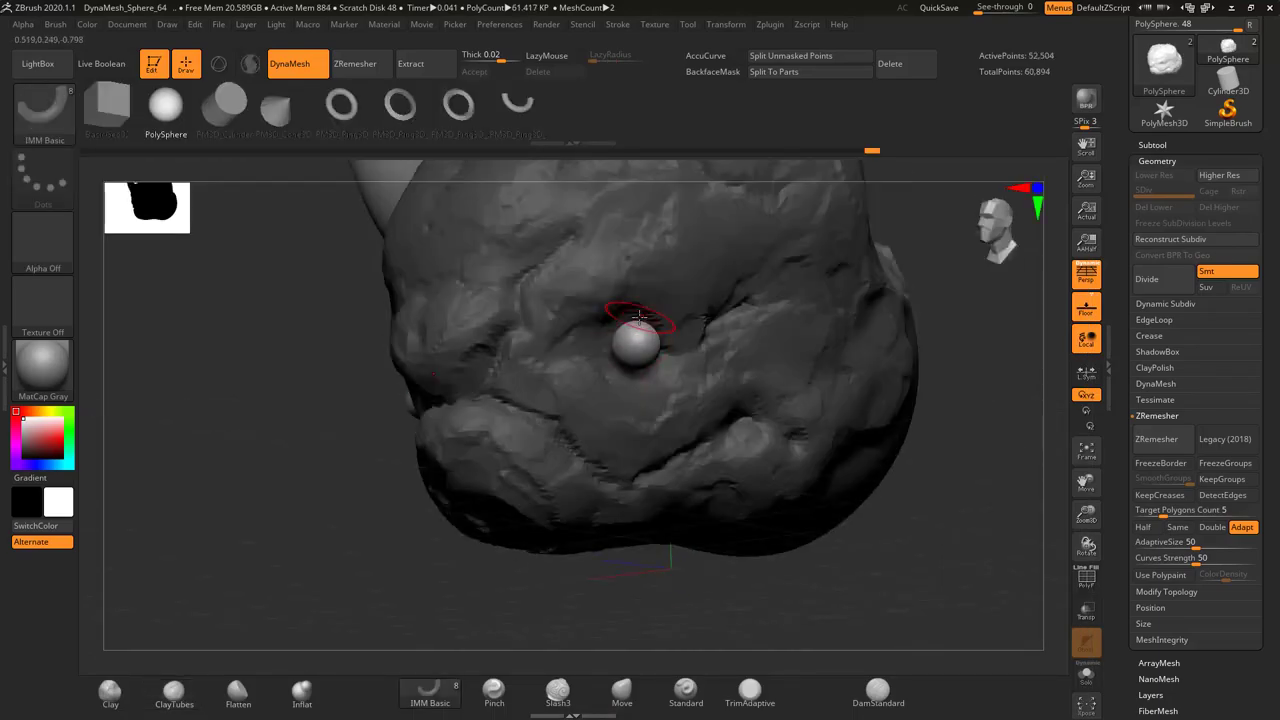
{"action": "left_click", "coordinate": [806, 60]}
{"action": "key", "text": "space"}
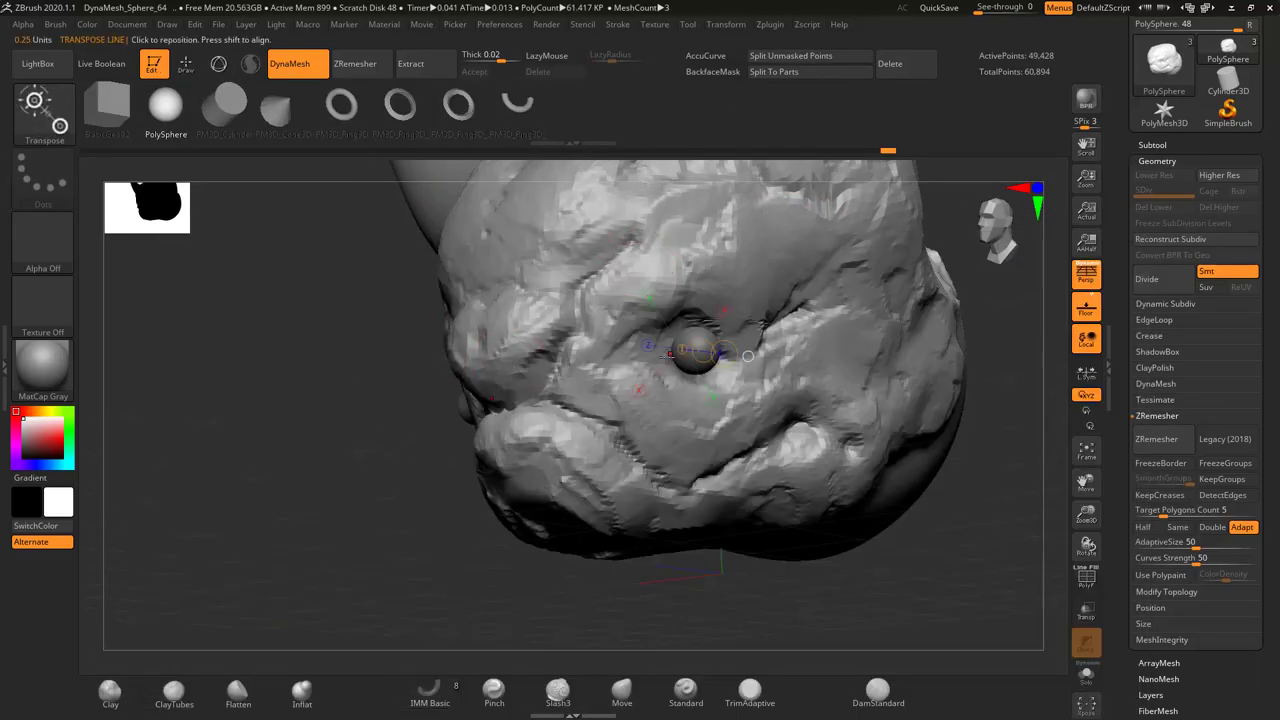
{"action": "mouse_move", "coordinate": [748, 355]}
{"action": "right_mouse_down"}
{"action": "mouse_move", "coordinate": [757, 323]}
{"action": "mouse_move", "coordinate": [763, 419]}
{"action": "right_mouse_up"}
{"action": "mouse_move", "coordinate": [655, 330]}
{"action": "right_mouse_down"}
{"action": "mouse_move", "coordinate": [660, 420]}
{"action": "mouse_move", "coordinate": [709, 323]}
{"action": "right_mouse_up"}
Select the head mesh with ClayTubes to sculpt around the new eye
{"action": "key", "text": "b"}
{"action": "key", "text": "c"}
{"action": "key", "text": "t"}
{"action": "left_click", "coordinate": [709, 323], "text": "alt"}
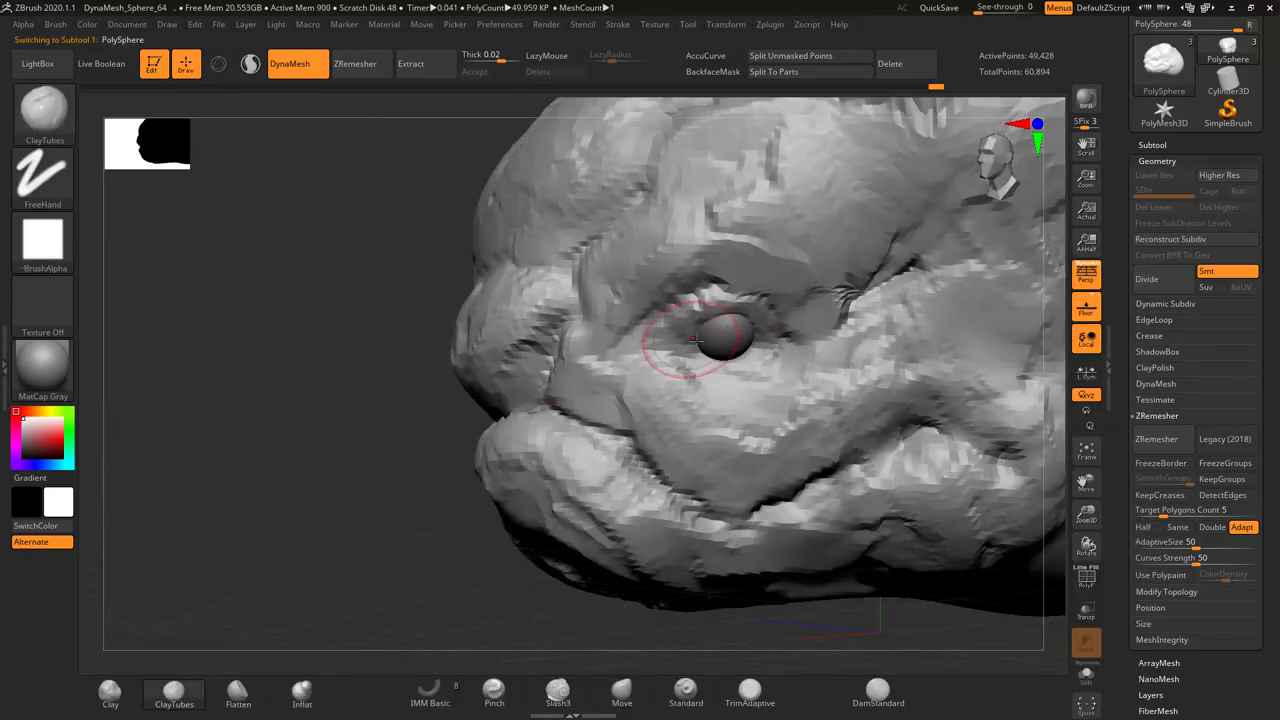
{"action": "right_click_drag", "start_coordinate": [690, 393], "coordinate": [622, 359]}
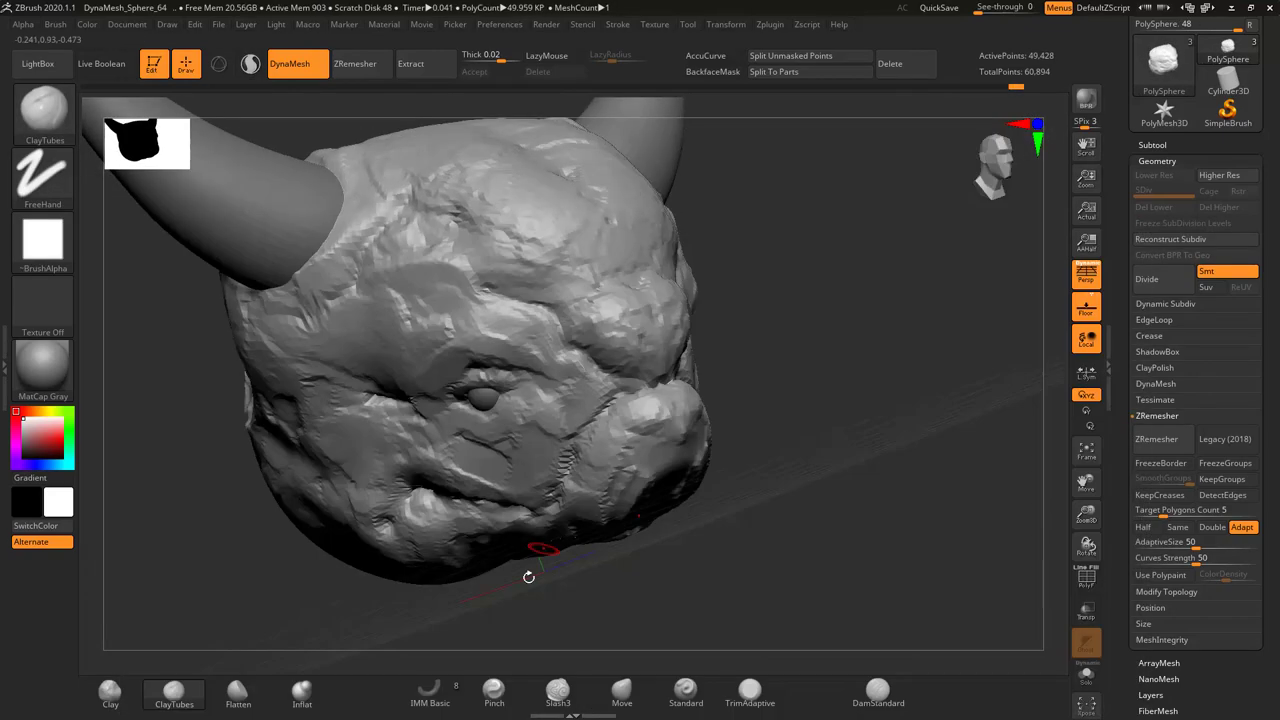
Carve lid, lip and jowl creases around the eye and mouth with Slash3
{"action": "key", "text": "b"}
{"action": "key", "text": "s"}
{"action": "key", "text": "l"}
{"action": "right_click_drag", "start_coordinate": [529, 577], "coordinate": [631, 265]}
{"action": "mouse_move", "coordinate": [636, 338]}
{"action": "right_mouse_down"}
{"action": "mouse_move", "coordinate": [707, 488]}
{"action": "mouse_move", "coordinate": [620, 320]}
{"action": "mouse_move", "coordinate": [543, 263]}
{"action": "mouse_move", "coordinate": [314, 386]}
{"action": "mouse_move", "coordinate": [441, 366]}
{"action": "mouse_move", "coordinate": [509, 323]}
{"action": "mouse_move", "coordinate": [510, 370]}
{"action": "right_mouse_up"}
{"action": "key", "text": "b"}
{"action": "key", "text": "m"}
{"action": "key", "text": "v"}
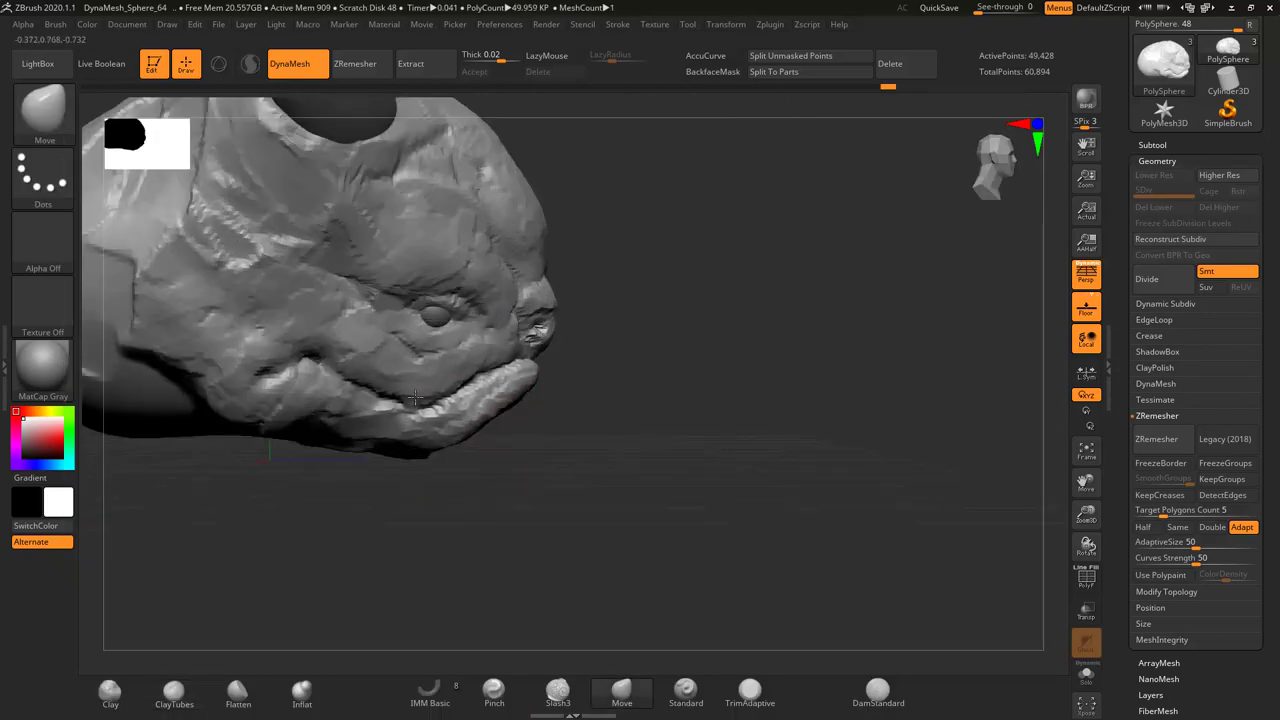
{"action": "mouse_move", "coordinate": [415, 397]}
{"action": "right_mouse_down"}
{"action": "mouse_move", "coordinate": [423, 371]}
{"action": "mouse_move", "coordinate": [486, 329]}
{"action": "mouse_move", "coordinate": [343, 431]}
{"action": "mouse_move", "coordinate": [460, 375]}
{"action": "right_mouse_up"}
Shrink and place the horn copy as a pair of tusks on the lower jaw
{"action": "key", "text": "b"}
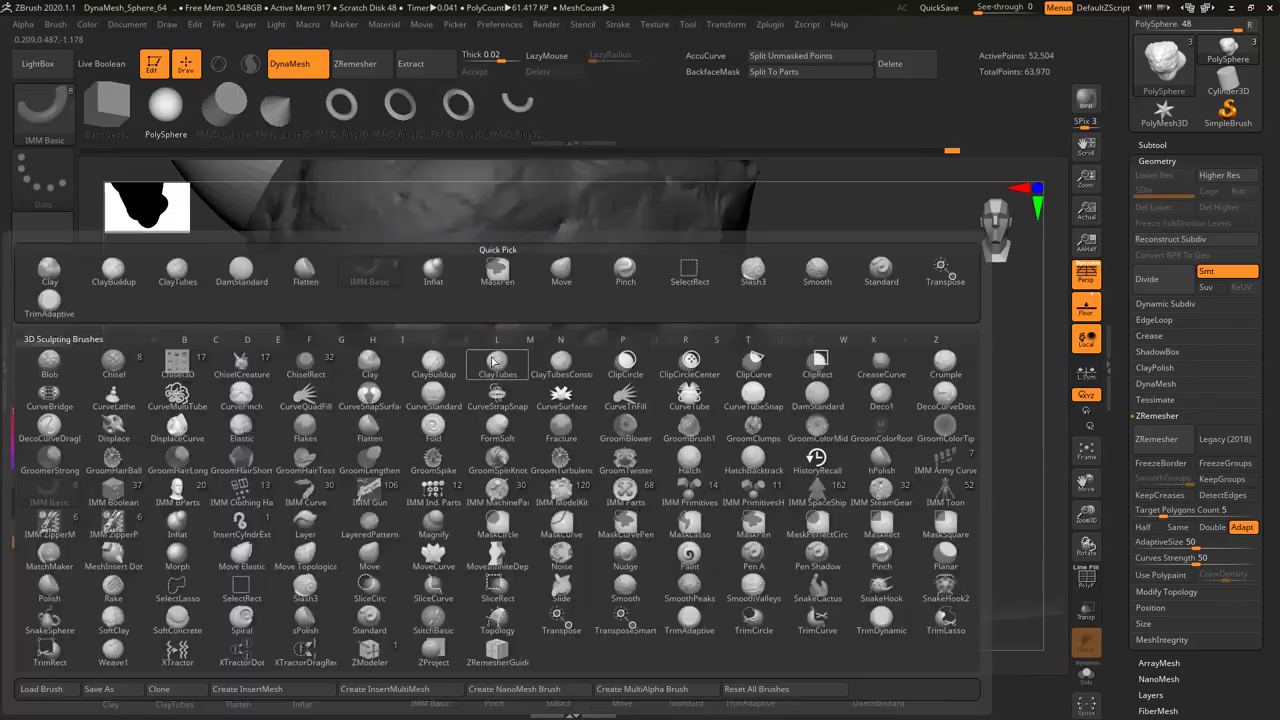
{"action": "key", "text": "s"}
{"action": "key", "text": "m"}
{"action": "left_click", "coordinate": [452, 372], "text": "alt"}
{"action": "mouse_move", "coordinate": [453, 330]}
{"action": "right_mouse_down"}
{"action": "mouse_move", "coordinate": [490, 380]}
{"action": "mouse_move", "coordinate": [471, 357]}
{"action": "mouse_move", "coordinate": [537, 404]}
{"action": "right_mouse_up"}
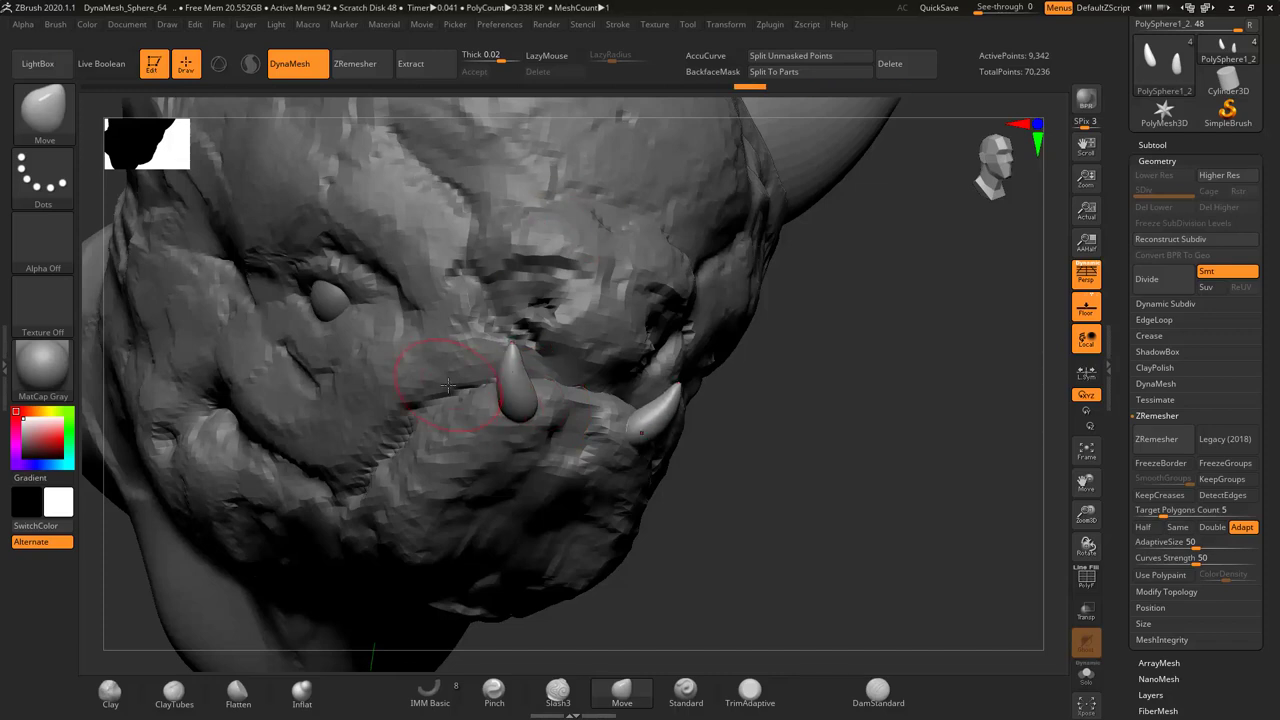
{"action": "right_click_drag", "start_coordinate": [447, 385], "coordinate": [605, 248], "text": "shift"}
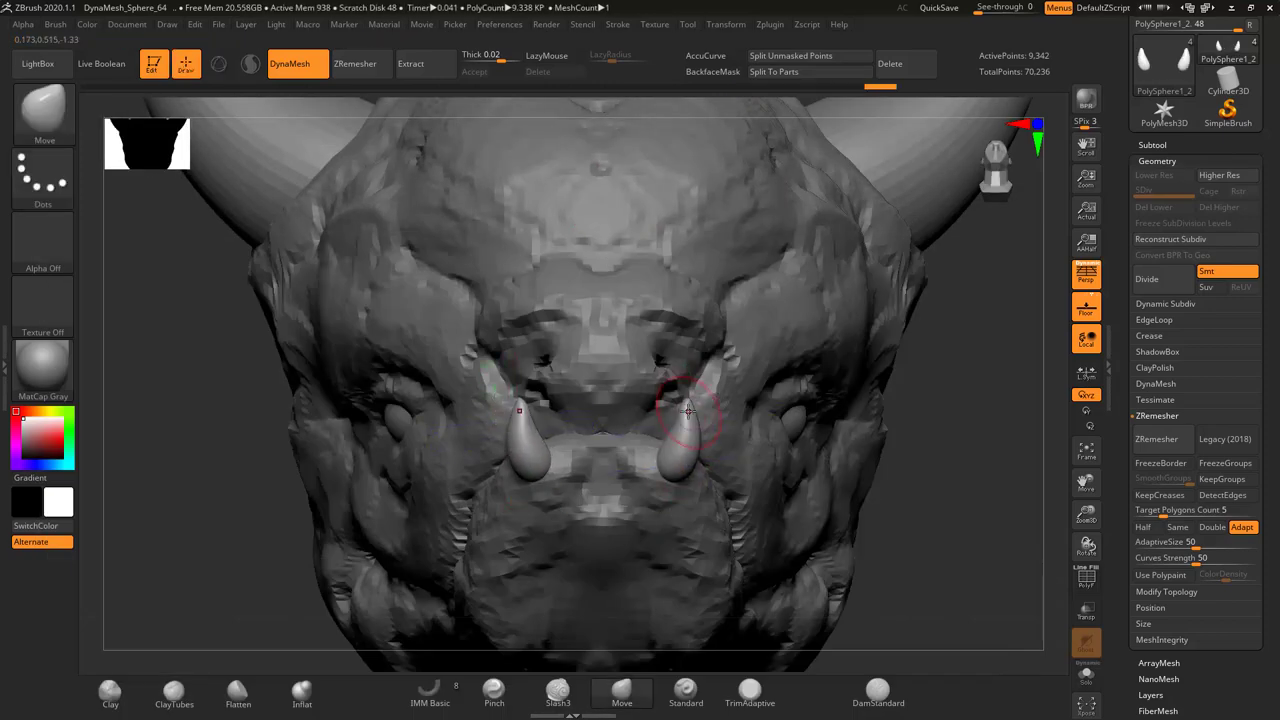
{"action": "right_click_drag", "start_coordinate": [688, 410], "coordinate": [551, 393]}
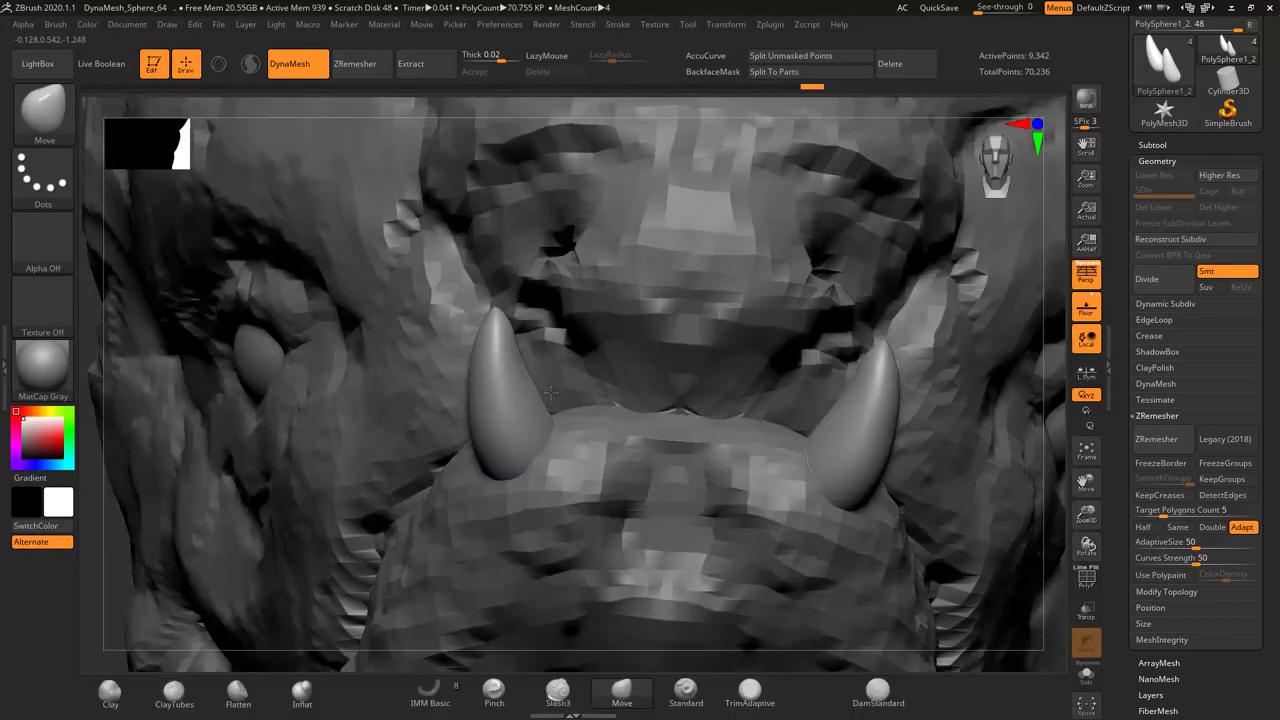
Ctrl-drag the tusks inward with Transpose to add a smaller inner pair of fangs
{"action": "key", "text": "w"}
{"action": "left_click_drag", "start_coordinate": [551, 393], "coordinate": [586, 392], "text": "ctrl"}
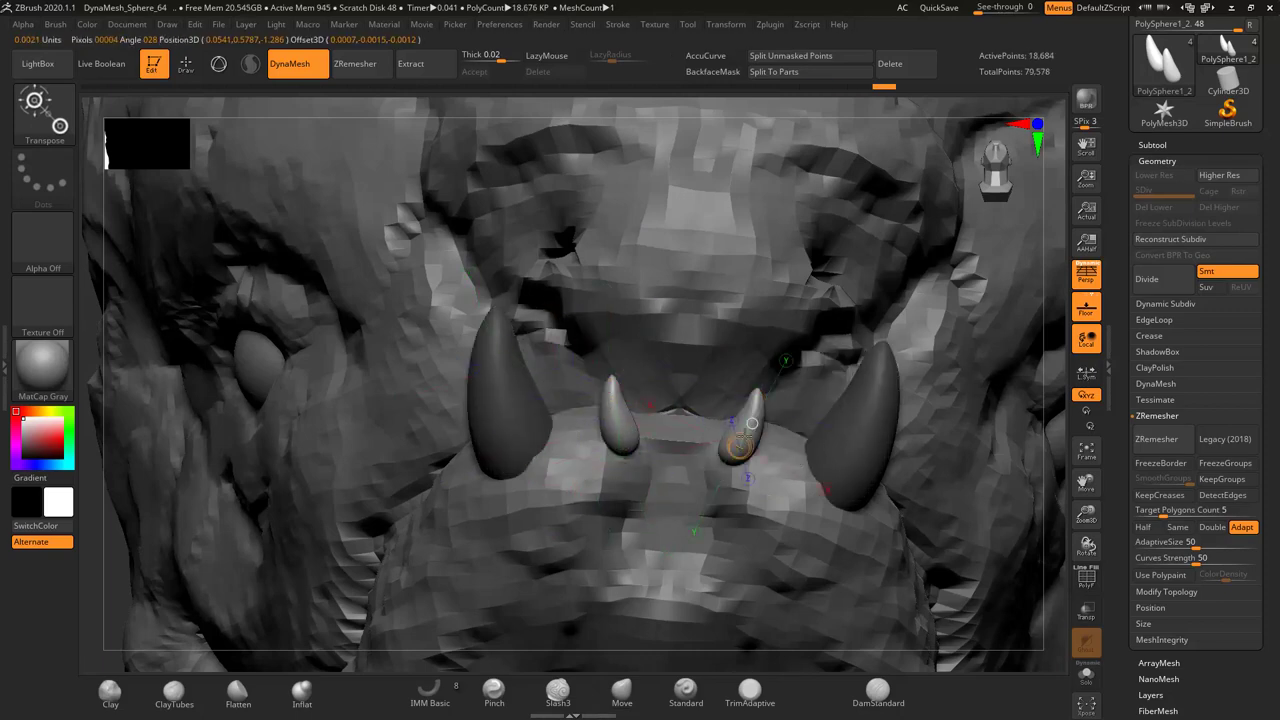
{"action": "mouse_move", "coordinate": [752, 423]}
{"action": "right_mouse_down"}
{"action": "mouse_move", "coordinate": [766, 380]}
{"action": "mouse_move", "coordinate": [893, 379]}
{"action": "right_mouse_up"}
{"action": "mouse_move", "coordinate": [901, 431]}
{"action": "right_mouse_down"}
{"action": "mouse_move", "coordinate": [900, 355]}
{"action": "mouse_move", "coordinate": [757, 335]}
{"action": "right_mouse_up"}
{"action": "key", "text": "space"}
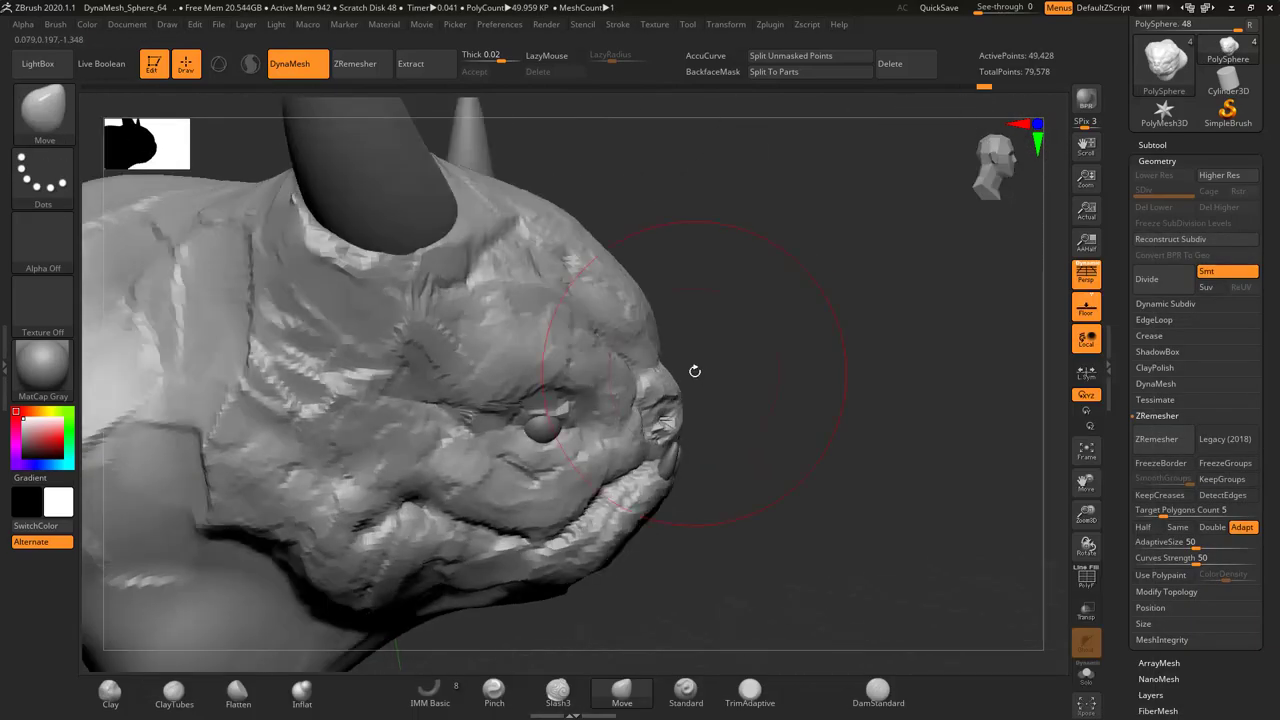
Shape a small centre forehead horn and deepen cheek and jowl wrinkles with ClayTubes
{"action": "mouse_move", "coordinate": [694, 369]}
{"action": "right_mouse_down"}
{"action": "mouse_move", "coordinate": [663, 331]}
{"action": "mouse_move", "coordinate": [655, 368]}
{"action": "right_mouse_up"}
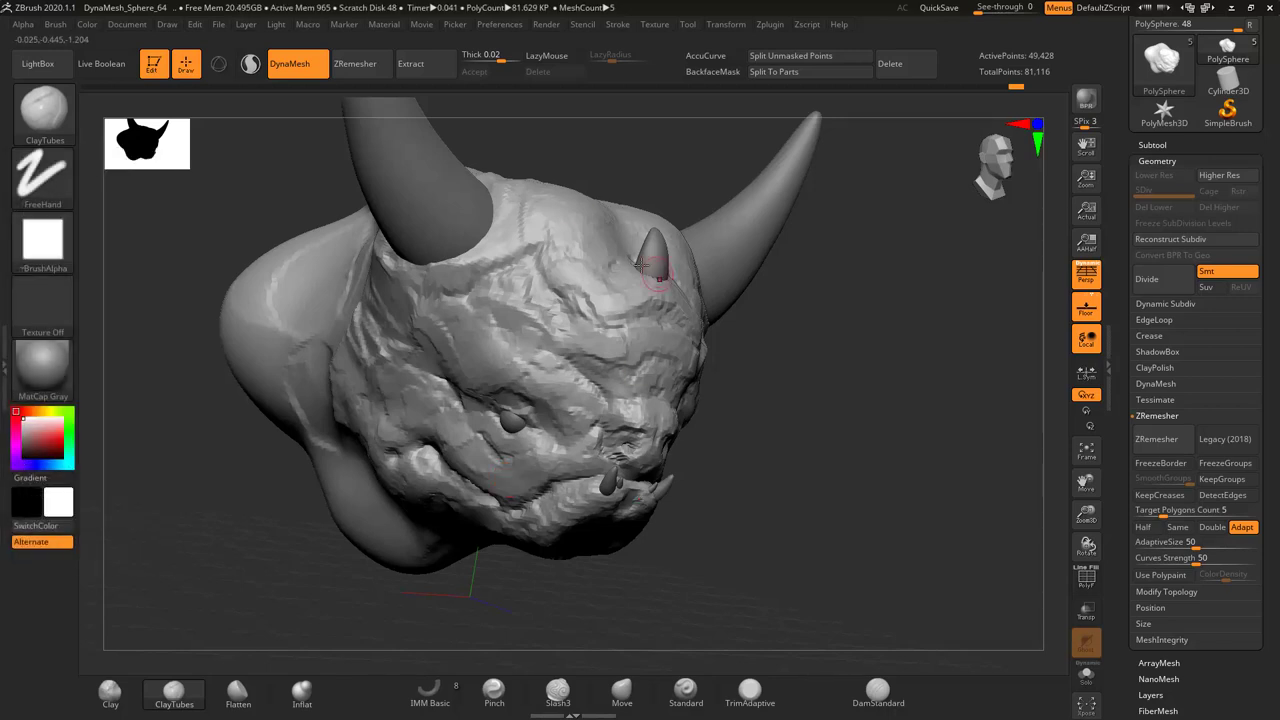
{"action": "left_click_drag", "start_coordinate": [640, 265], "coordinate": [671, 311]}
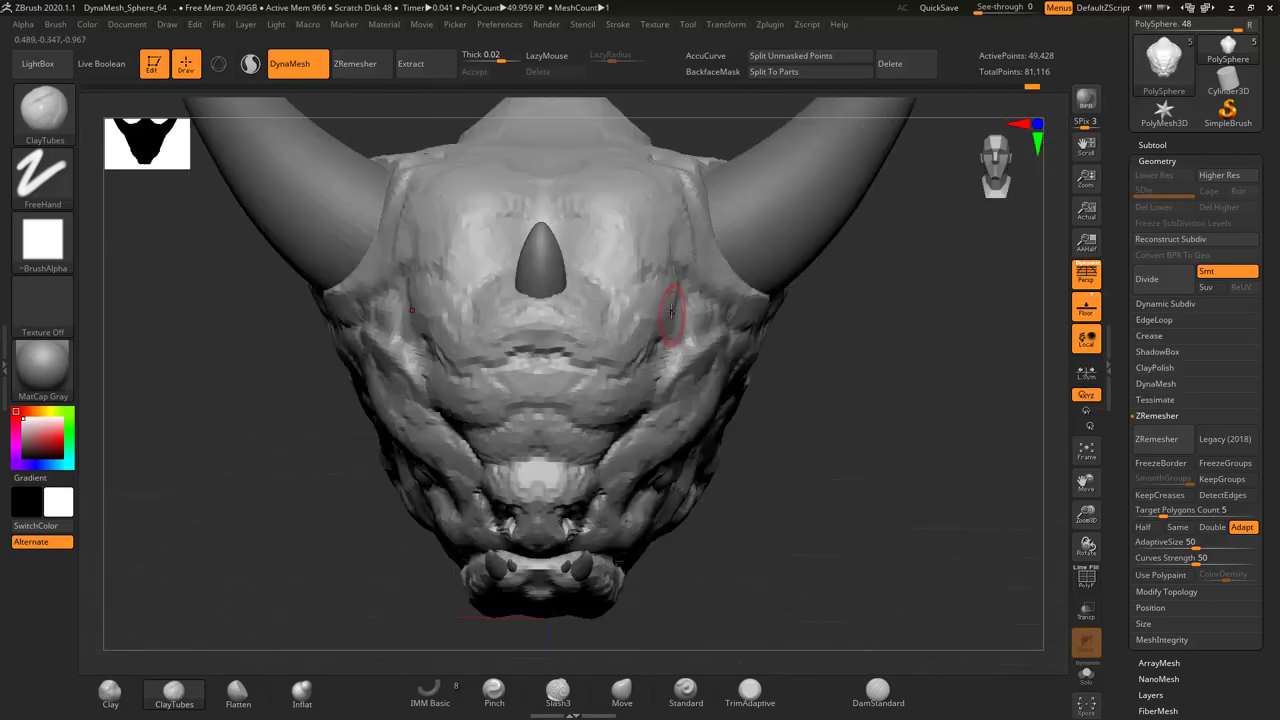
{"action": "right_click_drag", "start_coordinate": [671, 311], "coordinate": [420, 380]}
{"action": "left_click_drag", "start_coordinate": [420, 380], "coordinate": [525, 330]}
{"action": "mouse_move", "coordinate": [428, 340]}
{"action": "right_mouse_down"}
{"action": "mouse_move", "coordinate": [514, 277]}
{"action": "mouse_move", "coordinate": [496, 363]}
{"action": "right_mouse_up"}
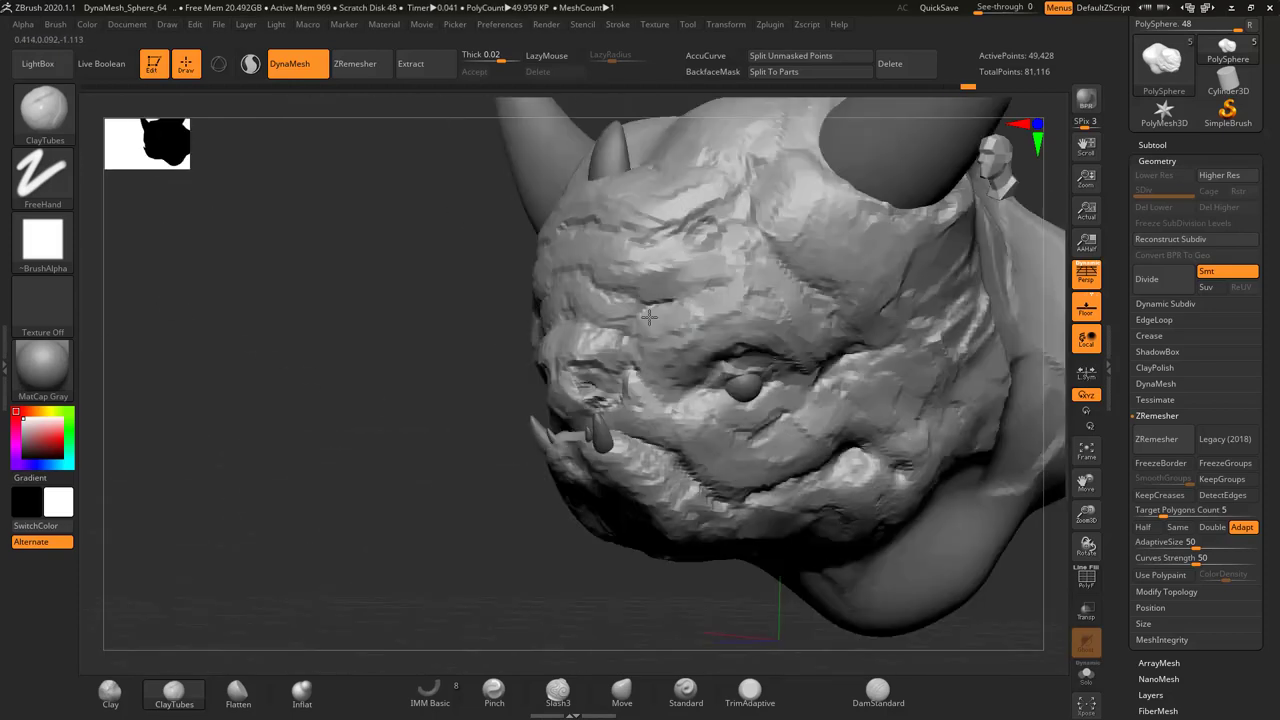
{"action": "right_click_drag", "start_coordinate": [374, 349], "coordinate": [699, 222]}
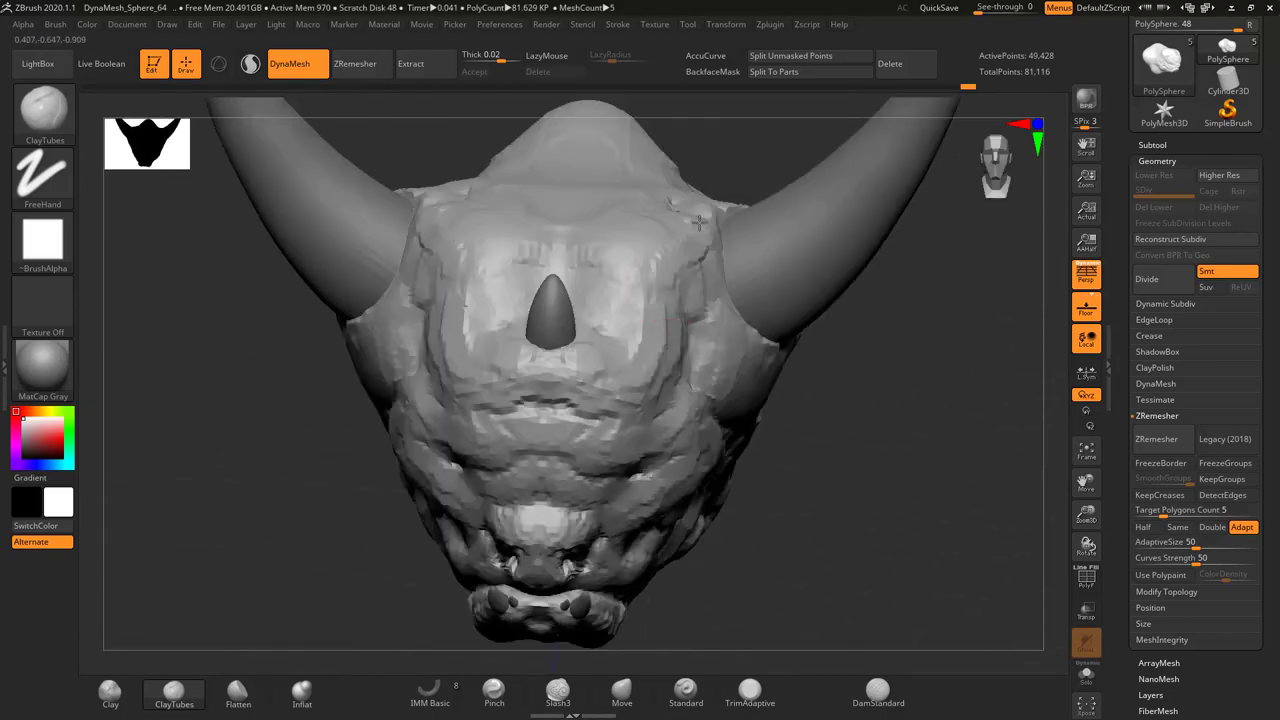
{"action": "mouse_move", "coordinate": [686, 290]}
{"action": "right_mouse_down"}
{"action": "mouse_move", "coordinate": [636, 254]}
{"action": "mouse_move", "coordinate": [509, 366]}
{"action": "mouse_move", "coordinate": [547, 400]}
{"action": "mouse_move", "coordinate": [477, 323]}
{"action": "right_mouse_up"}
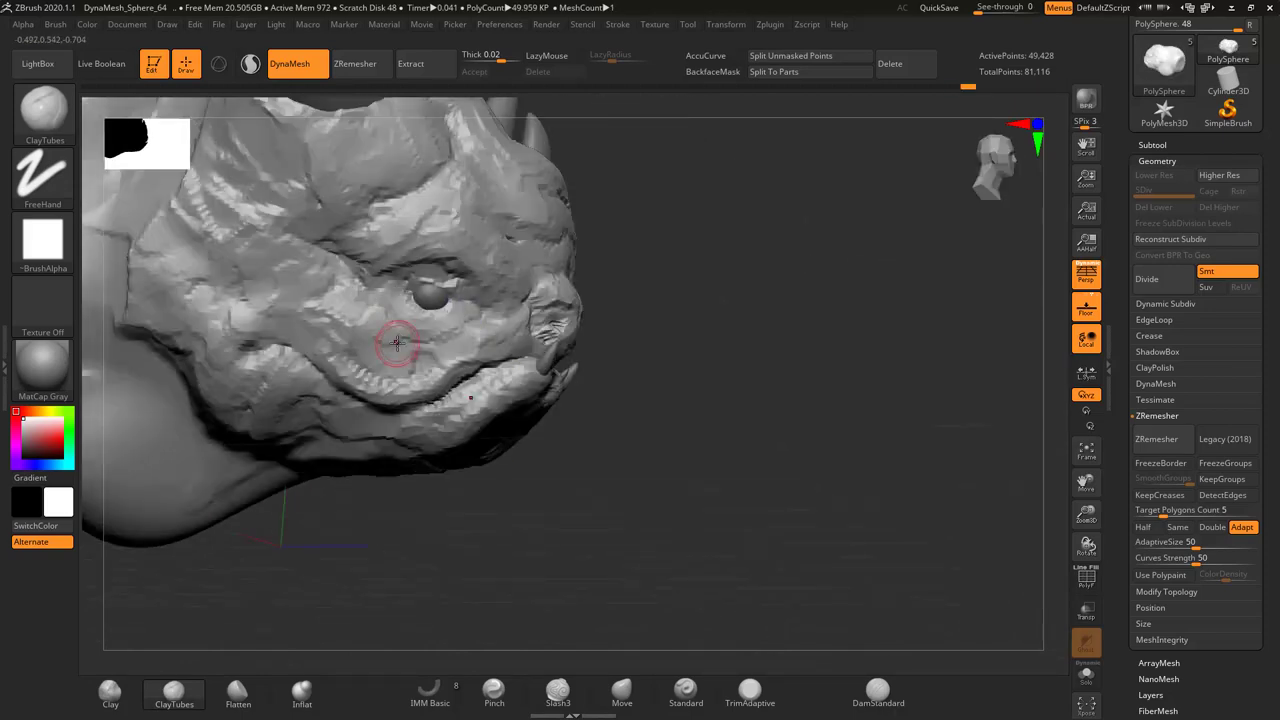
{"action": "right_click_drag", "start_coordinate": [275, 293], "coordinate": [370, 357]}
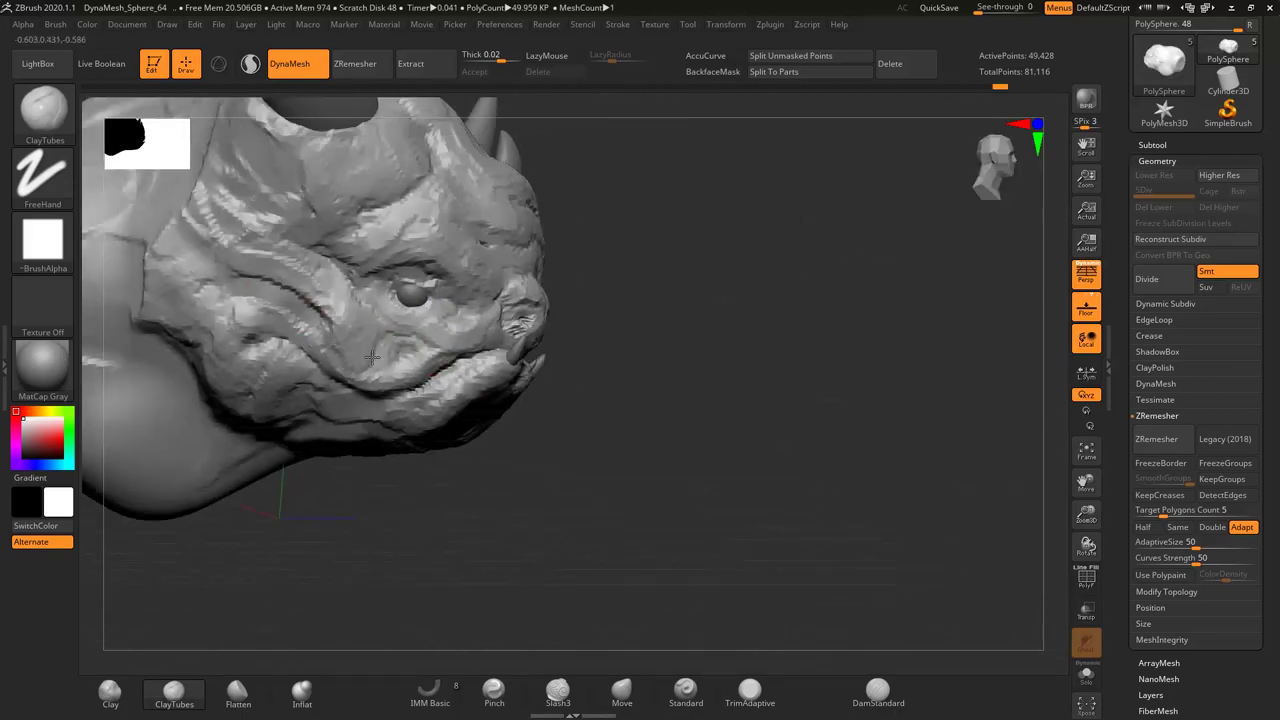
{"action": "mouse_move", "coordinate": [252, 270]}
{"action": "right_mouse_down"}
{"action": "mouse_move", "coordinate": [350, 342]}
{"action": "mouse_move", "coordinate": [276, 338]}
{"action": "right_mouse_up"}
Pull the jaw down into the neck with the Move brush
{"action": "key", "text": "b"}
{"action": "key", "text": "m"}
{"action": "key", "text": "v"}
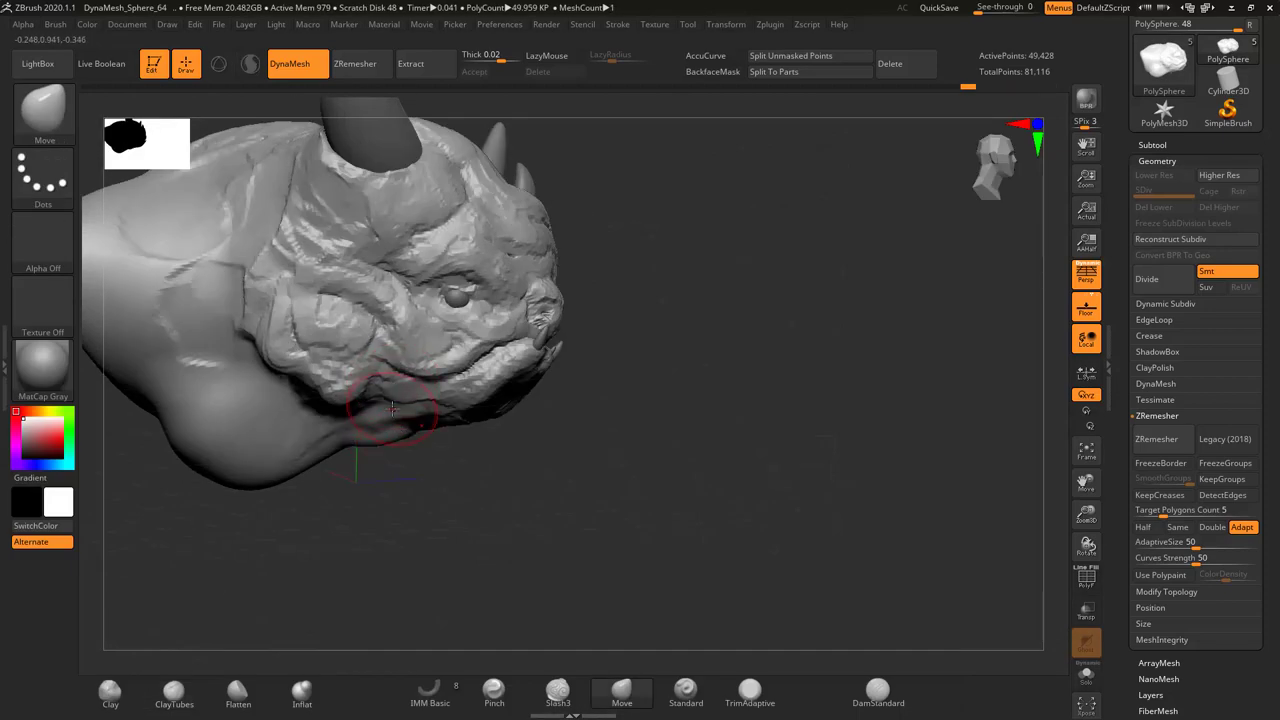
{"action": "mouse_move", "coordinate": [477, 393]}
{"action": "right_mouse_down"}
{"action": "mouse_move", "coordinate": [440, 410]}
{"action": "mouse_move", "coordinate": [500, 433]}
{"action": "mouse_move", "coordinate": [414, 286]}
{"action": "mouse_move", "coordinate": [614, 371]}
{"action": "mouse_move", "coordinate": [505, 330]}
{"action": "mouse_move", "coordinate": [560, 345]}
{"action": "mouse_move", "coordinate": [743, 283]}
{"action": "right_mouse_up"}
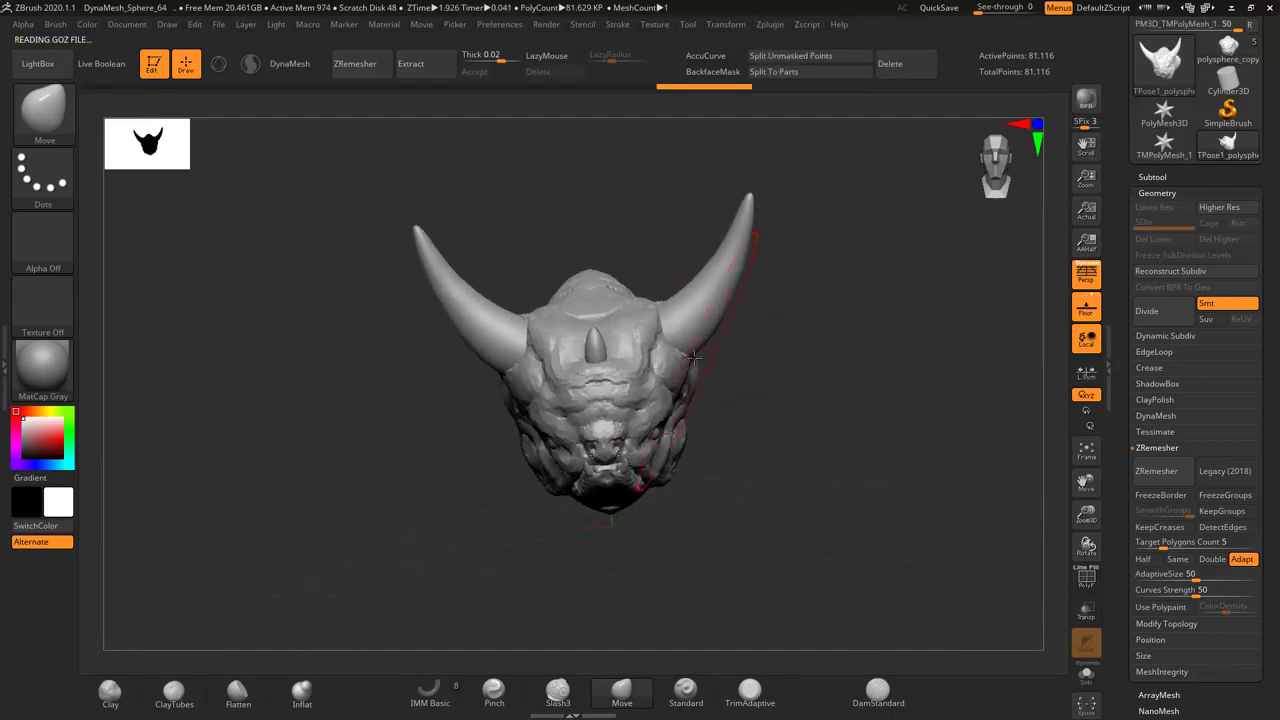
Add ClayTubes strokes around the eyes, brow and mouth from front and three-quarter views
{"action": "mouse_move", "coordinate": [668, 372]}
{"action": "right_mouse_down"}
{"action": "mouse_move", "coordinate": [543, 371]}
{"action": "mouse_move", "coordinate": [486, 386]}
{"action": "mouse_move", "coordinate": [471, 243]}
{"action": "mouse_move", "coordinate": [593, 188]}
{"action": "mouse_move", "coordinate": [575, 290]}
{"action": "mouse_move", "coordinate": [557, 314]}
{"action": "mouse_move", "coordinate": [600, 386]}
{"action": "mouse_move", "coordinate": [592, 313]}
{"action": "right_mouse_up"}
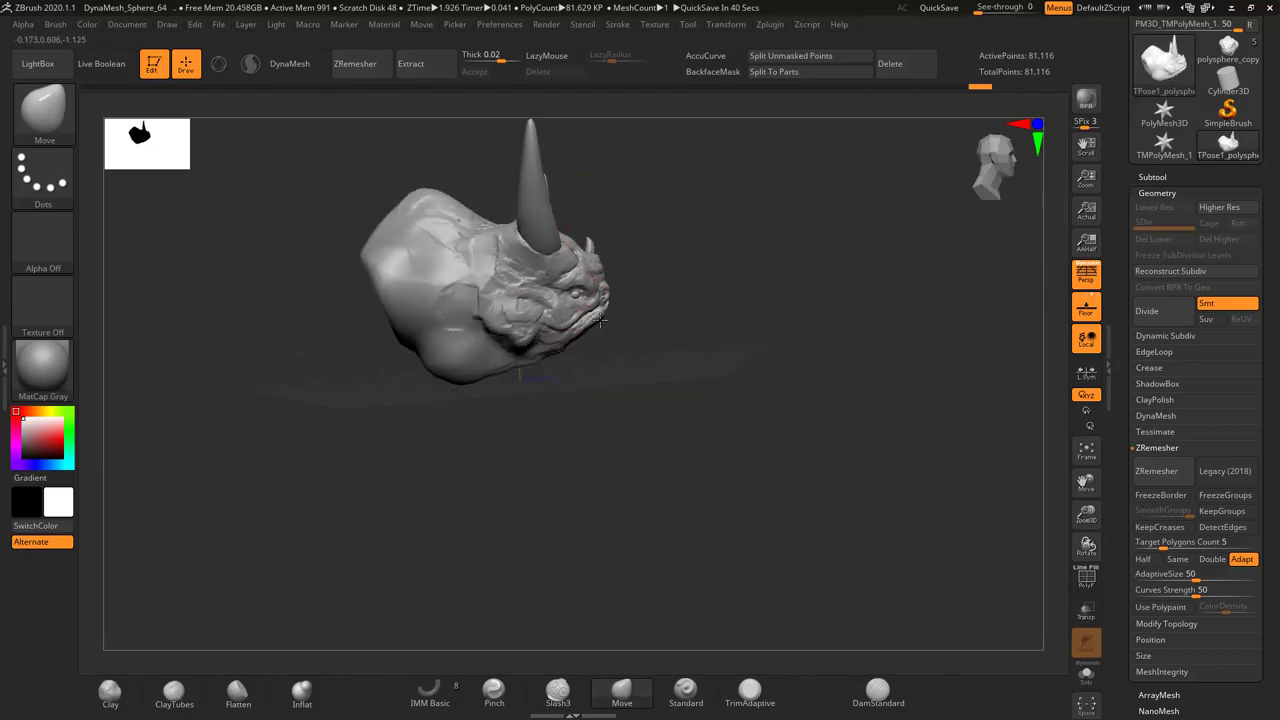
{"action": "key", "text": "b"}
{"action": "key", "text": "c"}
{"action": "key", "text": "t"}
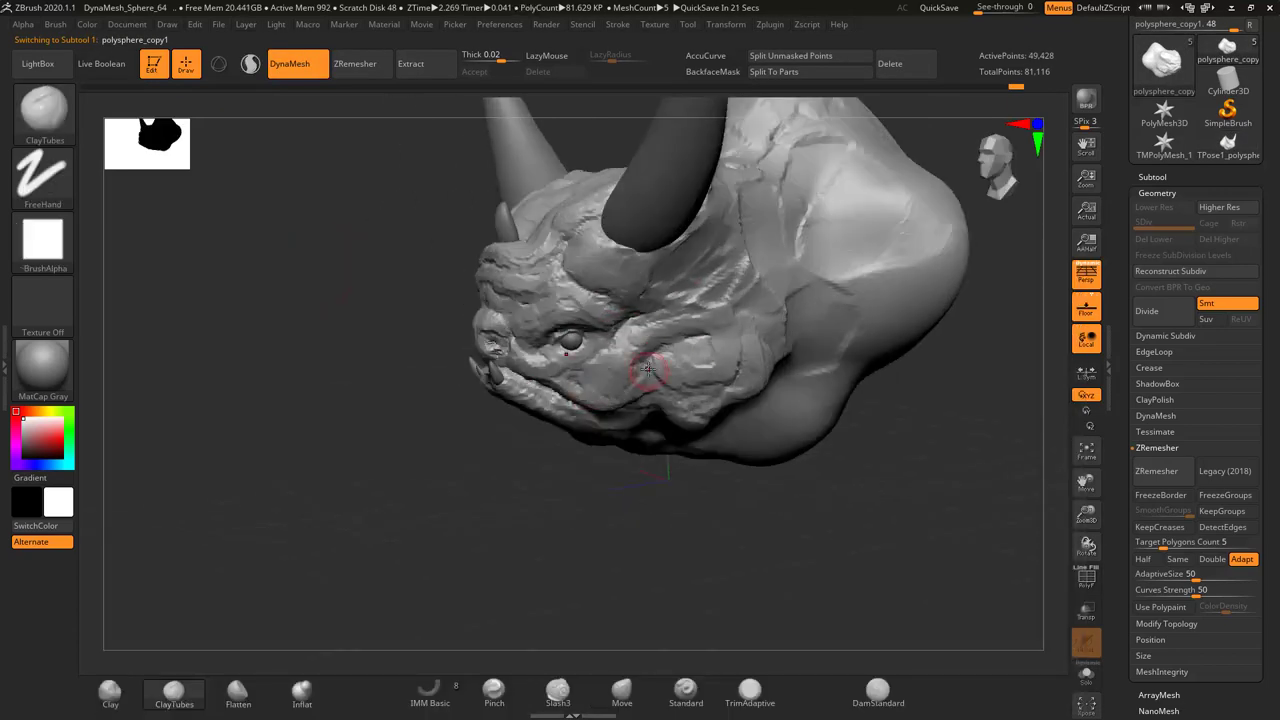
{"action": "mouse_move", "coordinate": [645, 397]}
{"action": "right_mouse_down"}
{"action": "mouse_move", "coordinate": [514, 357]}
{"action": "mouse_move", "coordinate": [572, 390]}
{"action": "right_mouse_up"}
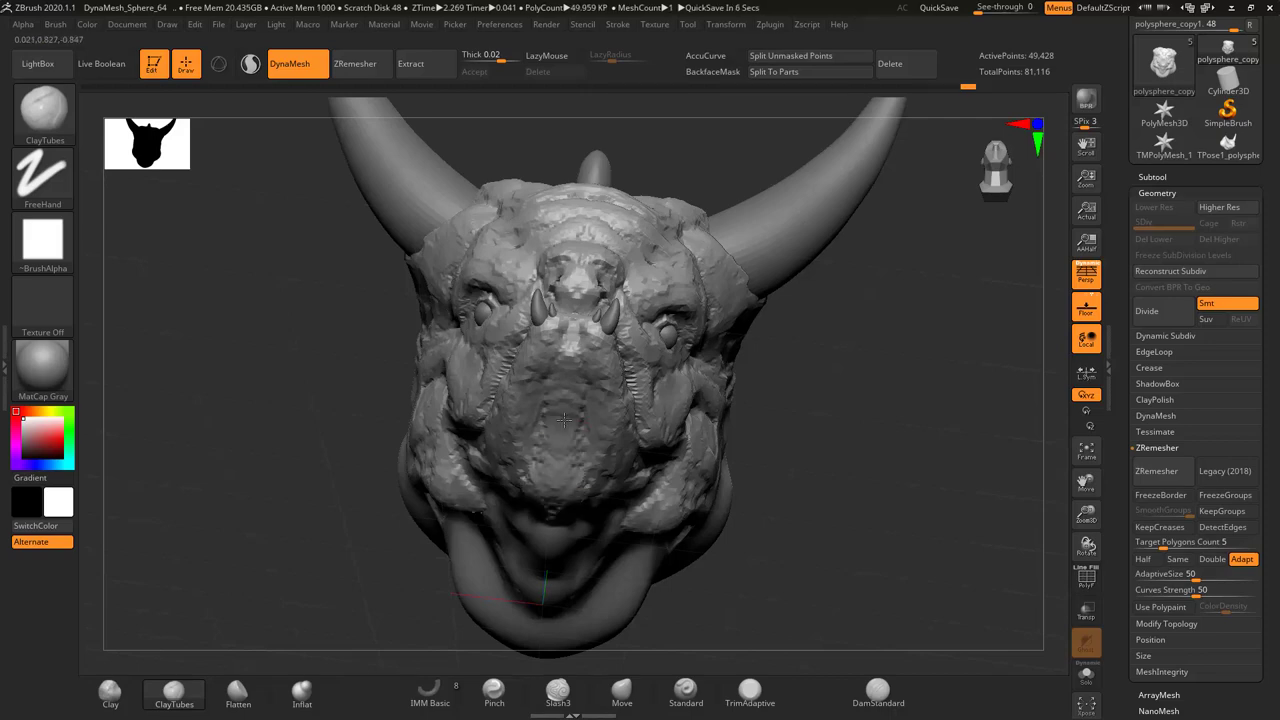
{"action": "mouse_move", "coordinate": [590, 487]}
{"action": "right_mouse_down"}
{"action": "mouse_move", "coordinate": [414, 423]}
{"action": "mouse_move", "coordinate": [614, 286]}
{"action": "mouse_move", "coordinate": [586, 349]}
{"action": "mouse_move", "coordinate": [678, 355]}
{"action": "mouse_move", "coordinate": [694, 263]}
{"action": "mouse_move", "coordinate": [686, 371]}
{"action": "mouse_move", "coordinate": [540, 373]}
{"action": "mouse_move", "coordinate": [509, 280]}
{"action": "mouse_move", "coordinate": [626, 360]}
{"action": "mouse_move", "coordinate": [676, 365]}
{"action": "right_mouse_up"}
Select the small centre horn piece and load an IMM brush to insert an ear sphere
{"action": "key", "text": "b"}
{"action": "key", "text": "m"}
{"action": "key", "text": "v"}
{"action": "left_click", "coordinate": [678, 355], "text": "alt"}
{"action": "key", "text": "b"}
{"action": "key", "text": "c"}
{"action": "key", "text": "t"}
{"action": "key", "text": "b"}
{"action": "key", "text": "i"}
{"action": "key", "text": "m"}
Stretch the inserted sphere into a pointed, leaf-shaped ear beside the cheek with Move
{"action": "key", "text": "b"}
{"action": "key", "text": "m"}
{"action": "key", "text": "v"}
{"action": "left_click_drag", "start_coordinate": [676, 365], "coordinate": [560, 380]}
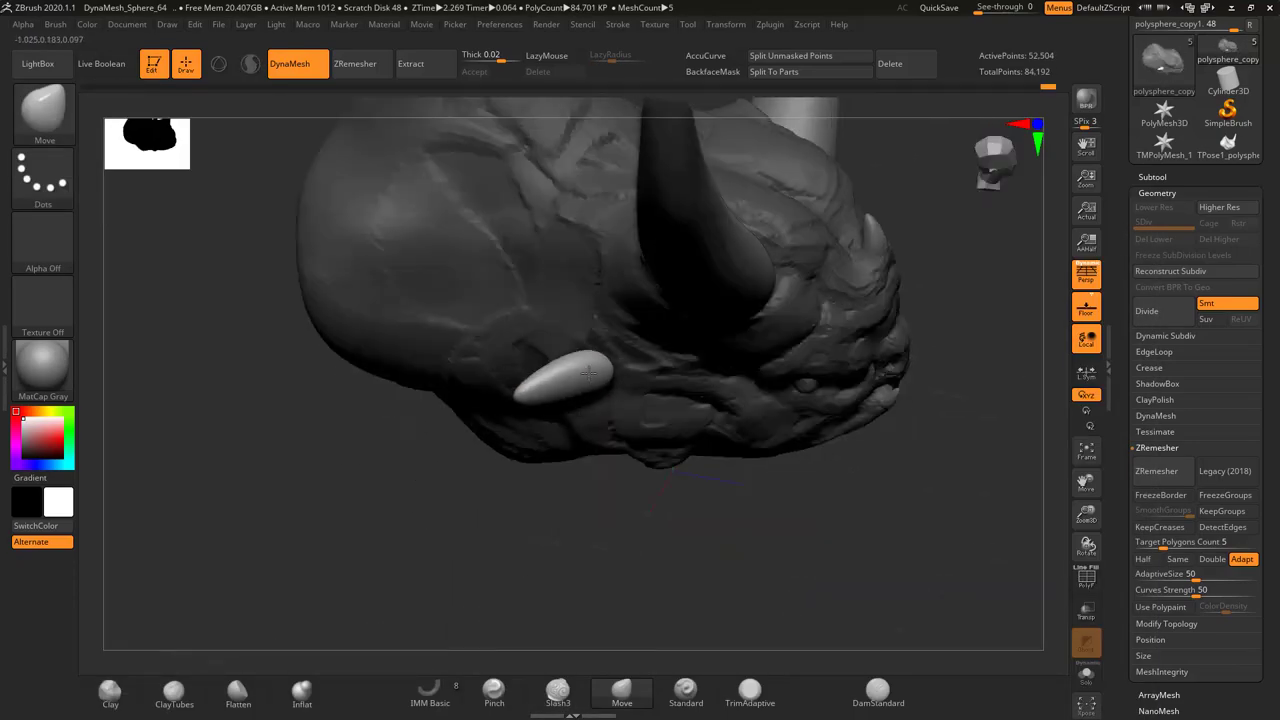
{"action": "mouse_move", "coordinate": [560, 380]}
{"action": "right_mouse_down"}
{"action": "mouse_move", "coordinate": [620, 330]}
{"action": "mouse_move", "coordinate": [658, 414]}
{"action": "mouse_move", "coordinate": [571, 423]}
{"action": "mouse_move", "coordinate": [736, 119]}
{"action": "mouse_move", "coordinate": [600, 300]}
{"action": "mouse_move", "coordinate": [476, 420]}
{"action": "mouse_move", "coordinate": [513, 402]}
{"action": "right_mouse_up"}
{"action": "key", "text": "b"}
{"action": "key", "text": "c"}
{"action": "key", "text": "t"}
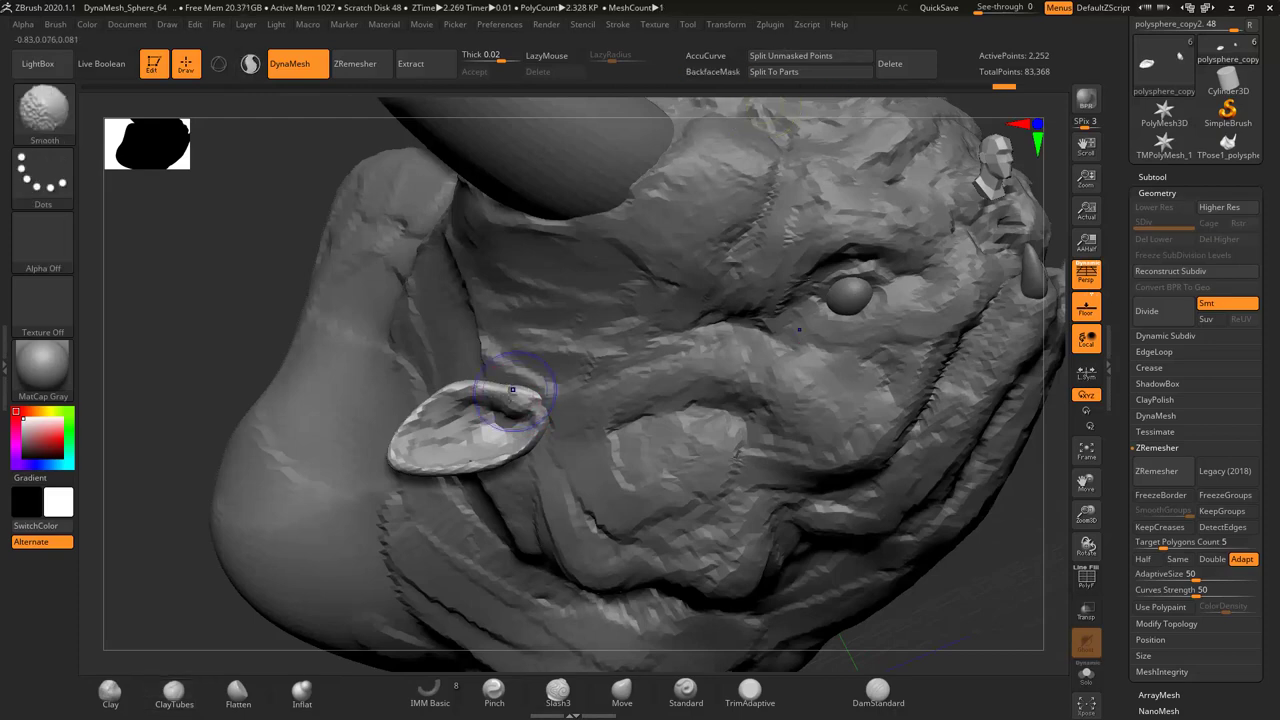
{"action": "right_click_drag", "start_coordinate": [477, 462], "coordinate": [378, 467]}
Position the ear on the side of the head with Transpose
{"action": "key", "text": "b"}
{"action": "key", "text": "m"}
{"action": "key", "text": "v"}
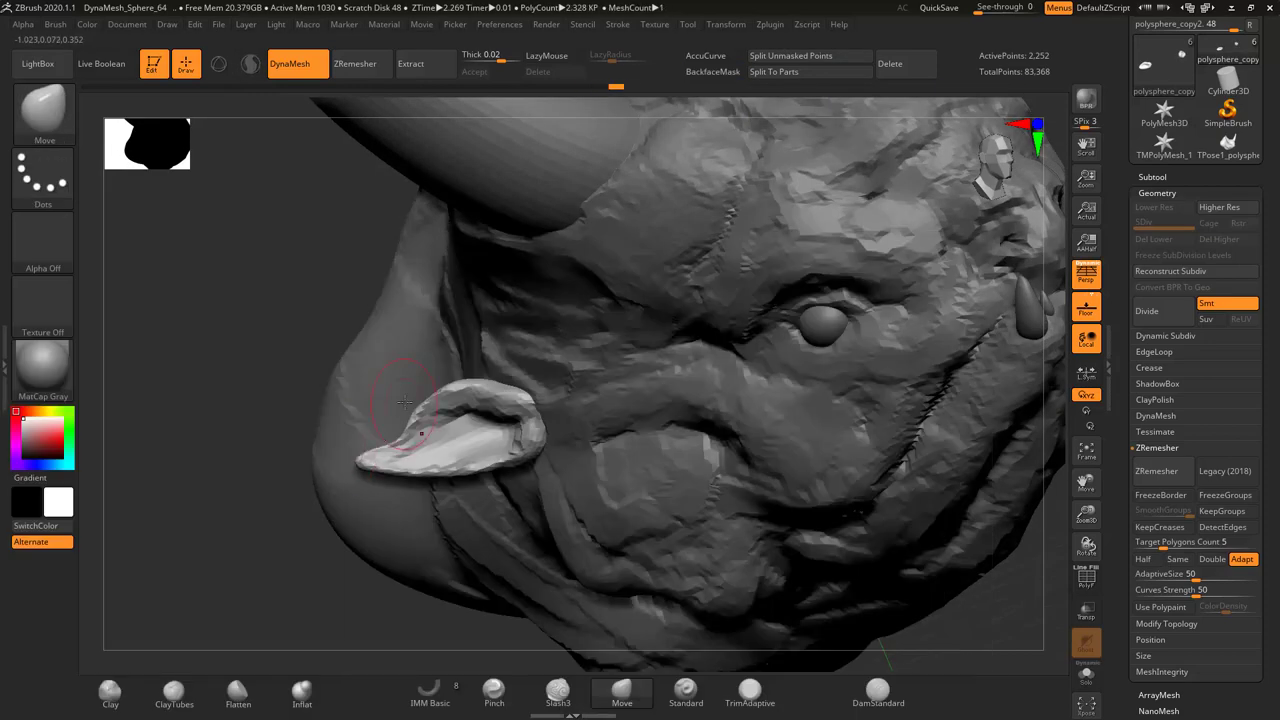
{"action": "mouse_move", "coordinate": [494, 465]}
{"action": "right_mouse_down"}
{"action": "mouse_move", "coordinate": [560, 380]}
{"action": "mouse_move", "coordinate": [620, 440]}
{"action": "mouse_move", "coordinate": [700, 400]}
{"action": "mouse_move", "coordinate": [600, 470]}
{"action": "right_mouse_up"}
{"action": "key", "text": "w"}
{"action": "left_click_drag", "start_coordinate": [596, 420], "coordinate": [657, 421]}
{"action": "mouse_move", "coordinate": [687, 422]}
{"action": "right_mouse_down"}
{"action": "mouse_move", "coordinate": [651, 429]}
{"action": "mouse_move", "coordinate": [680, 380]}
{"action": "mouse_move", "coordinate": [615, 323]}
{"action": "mouse_move", "coordinate": [712, 264]}
{"action": "right_mouse_up"}
MergeDown the second ear subtool into the head mesh
{"action": "key", "text": "q"}
{"action": "left_click", "coordinate": [1152, 177]}
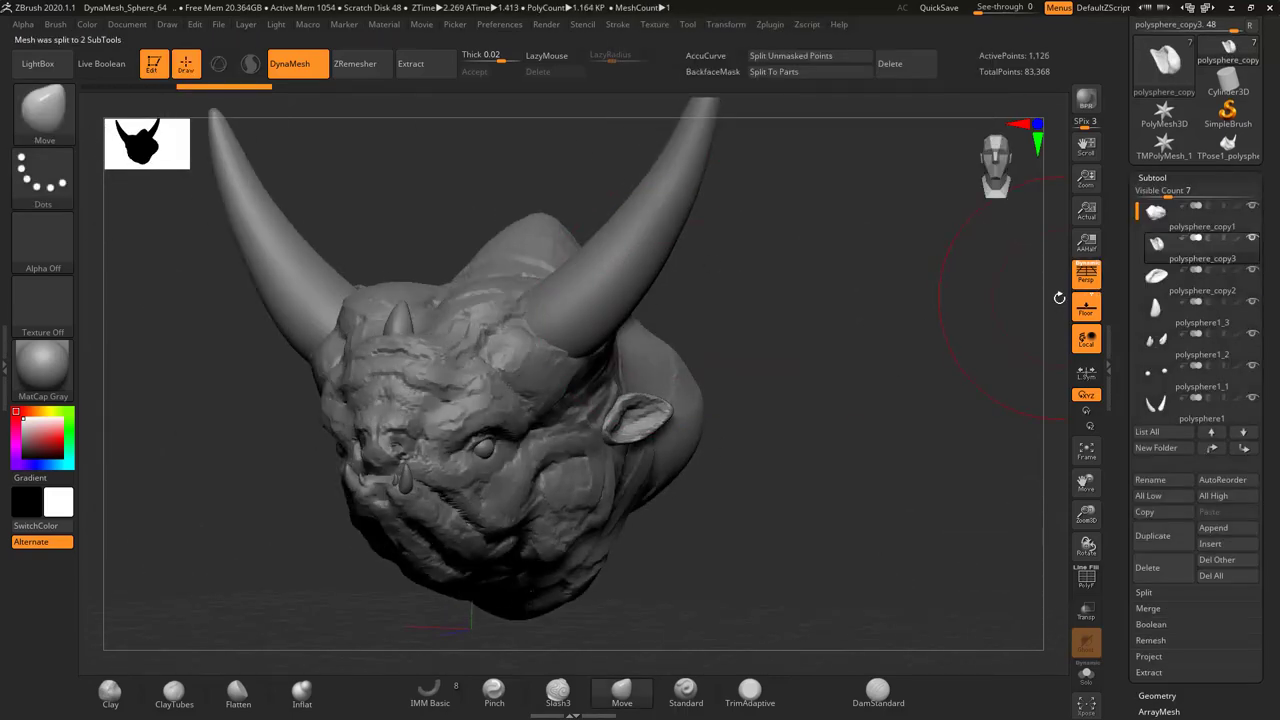
{"action": "left_click", "coordinate": [1147, 567]}
{"action": "mouse_move", "coordinate": [640, 380]}
{"action": "right_mouse_down"}
{"action": "mouse_move", "coordinate": [600, 400]}
{"action": "mouse_move", "coordinate": [643, 386]}
{"action": "mouse_move", "coordinate": [677, 410]}
{"action": "mouse_move", "coordinate": [660, 330]}
{"action": "mouse_move", "coordinate": [692, 270]}
{"action": "mouse_move", "coordinate": [1020, 272]}
{"action": "right_mouse_up"}
{"action": "key", "text": "w"}
{"action": "key", "text": "q"}
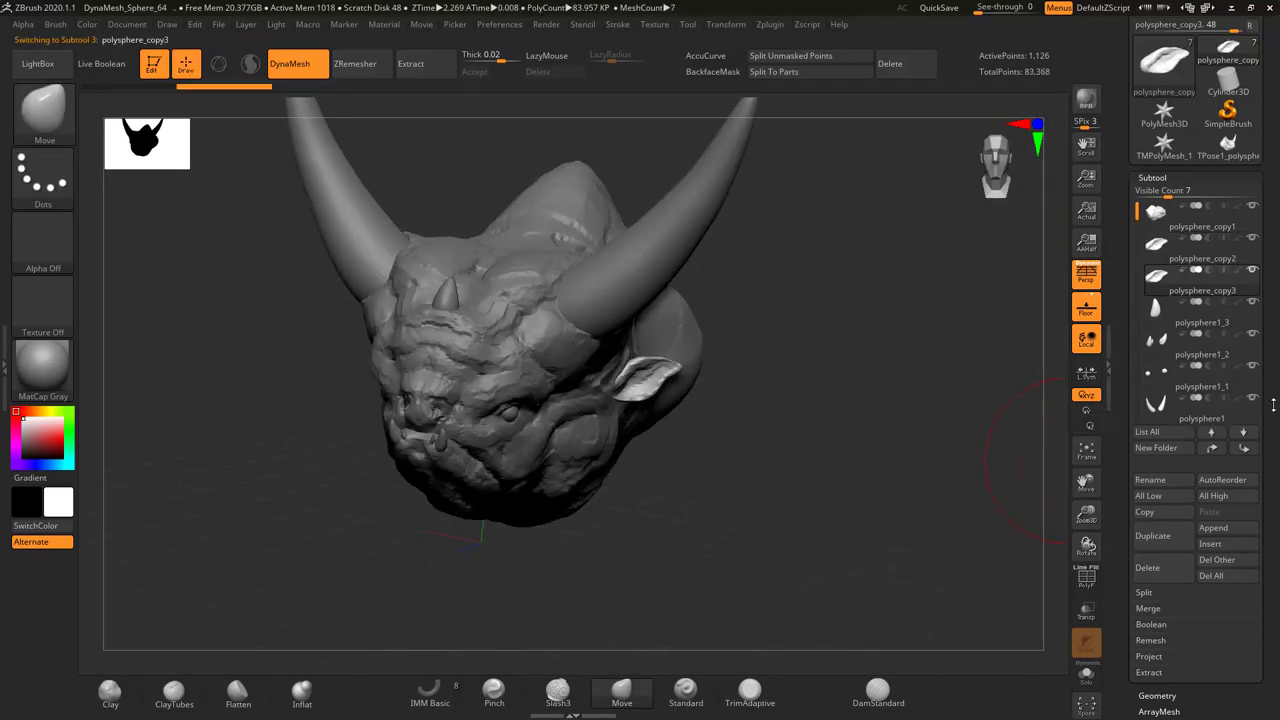
Review both ears from front and three-quarter views and select the horns part
{"action": "left_click_drag", "start_coordinate": [1273, 404], "coordinate": [1277, 336]}
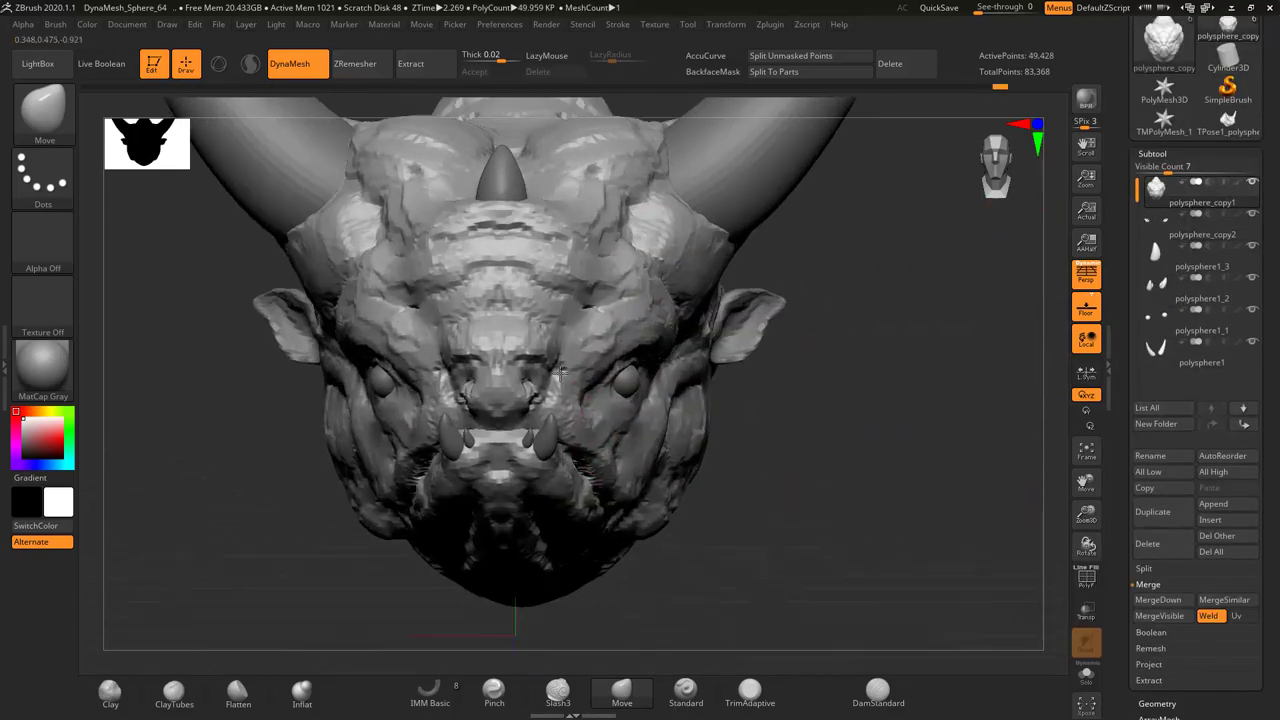
{"action": "mouse_move", "coordinate": [614, 462]}
{"action": "right_mouse_down"}
{"action": "mouse_move", "coordinate": [597, 495]}
{"action": "mouse_move", "coordinate": [541, 453]}
{"action": "right_mouse_up"}
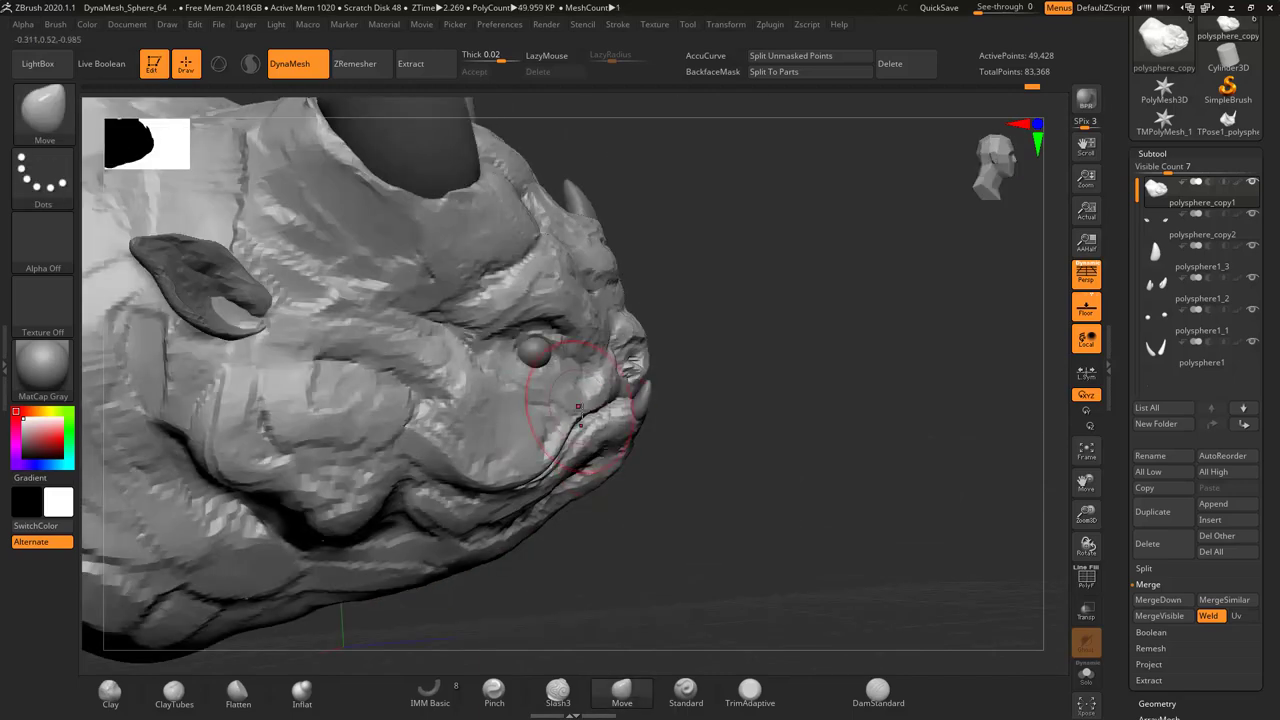
{"action": "mouse_move", "coordinate": [578, 407]}
{"action": "right_mouse_down"}
{"action": "mouse_move", "coordinate": [580, 466]}
{"action": "mouse_move", "coordinate": [443, 519]}
{"action": "right_mouse_up"}
{"action": "right_click_drag", "start_coordinate": [444, 485], "coordinate": [608, 357], "text": "shift"}
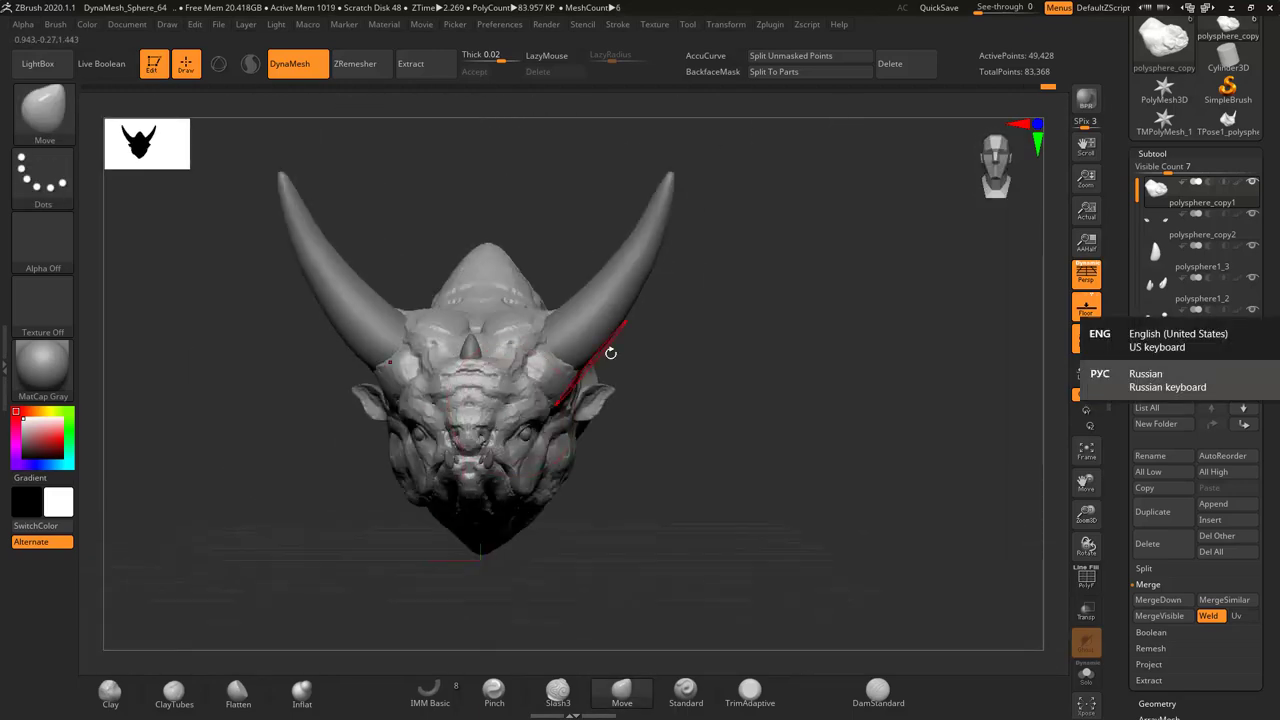
{"action": "left_click", "coordinate": [695, 282], "text": "alt"}
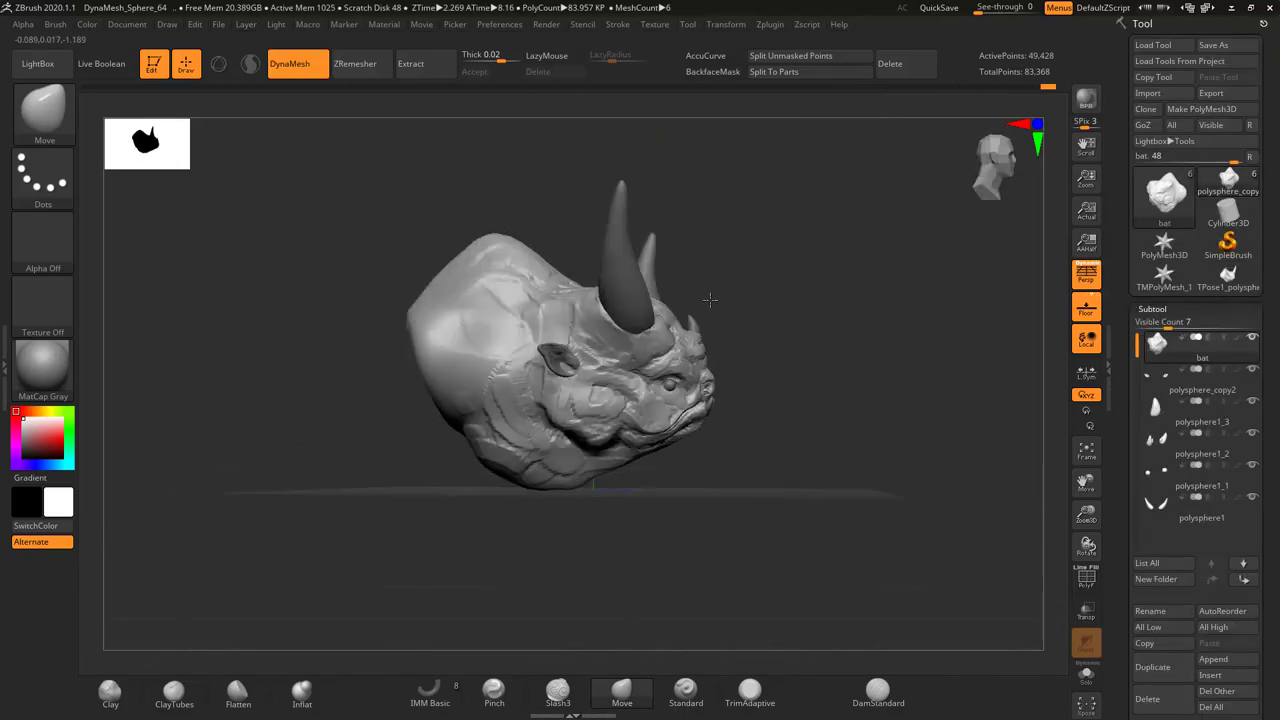
Add ClayTubes strokes to the face and stretch an inserted sphere into an egg body behind the head
{"action": "left_click", "coordinate": [614, 214], "text": "alt"}
{"action": "right_click_drag", "start_coordinate": [614, 214], "coordinate": [842, 254]}
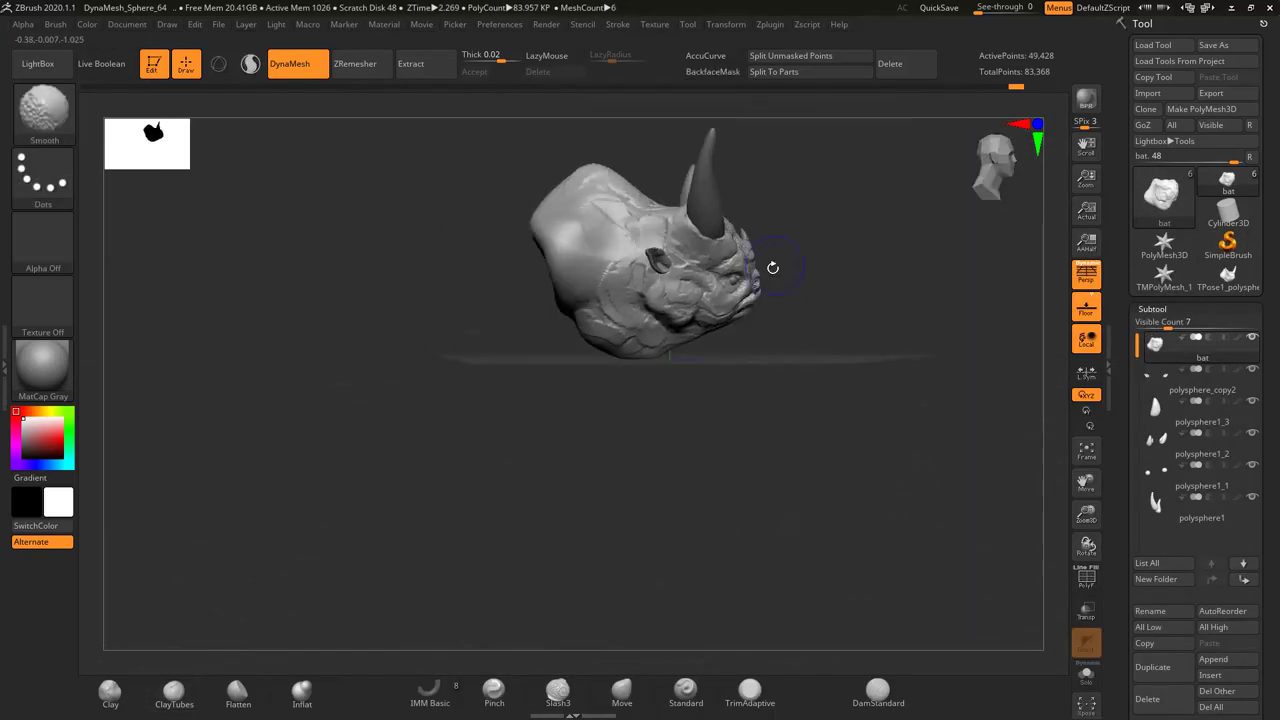
{"action": "left_click_drag", "start_coordinate": [773, 267], "coordinate": [621, 285]}
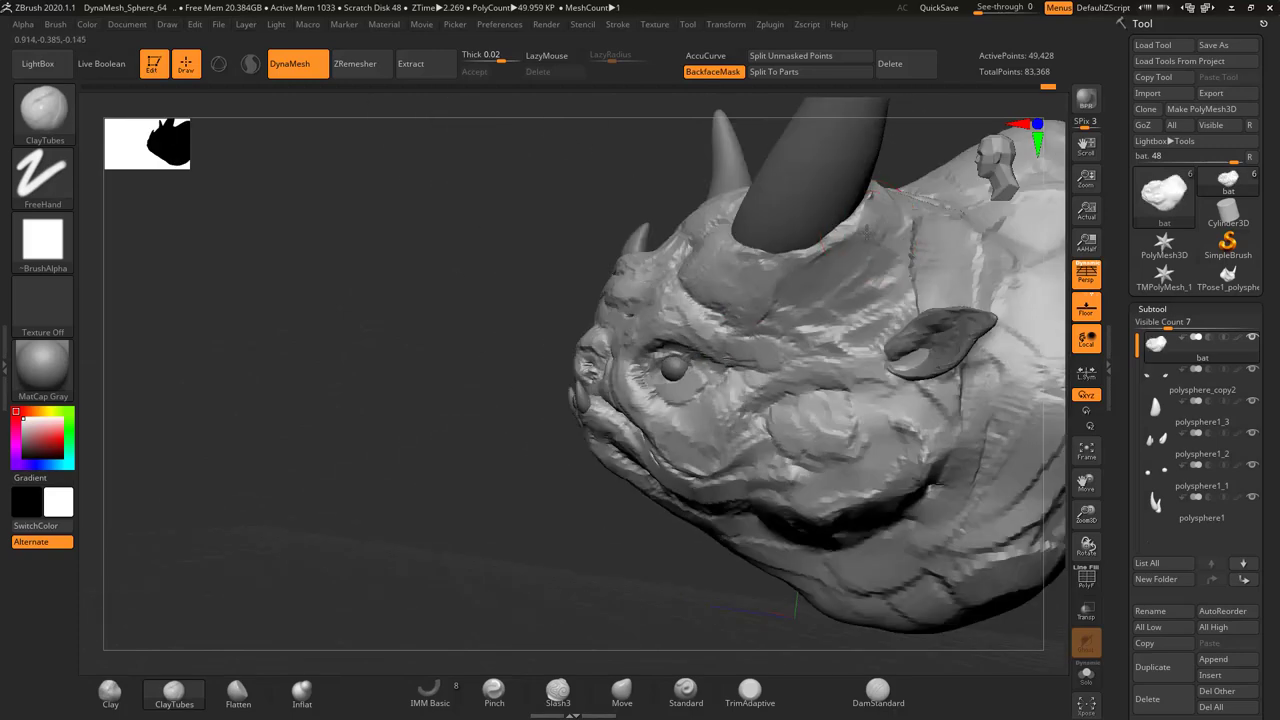
{"action": "right_click_drag", "start_coordinate": [804, 357], "coordinate": [860, 284]}
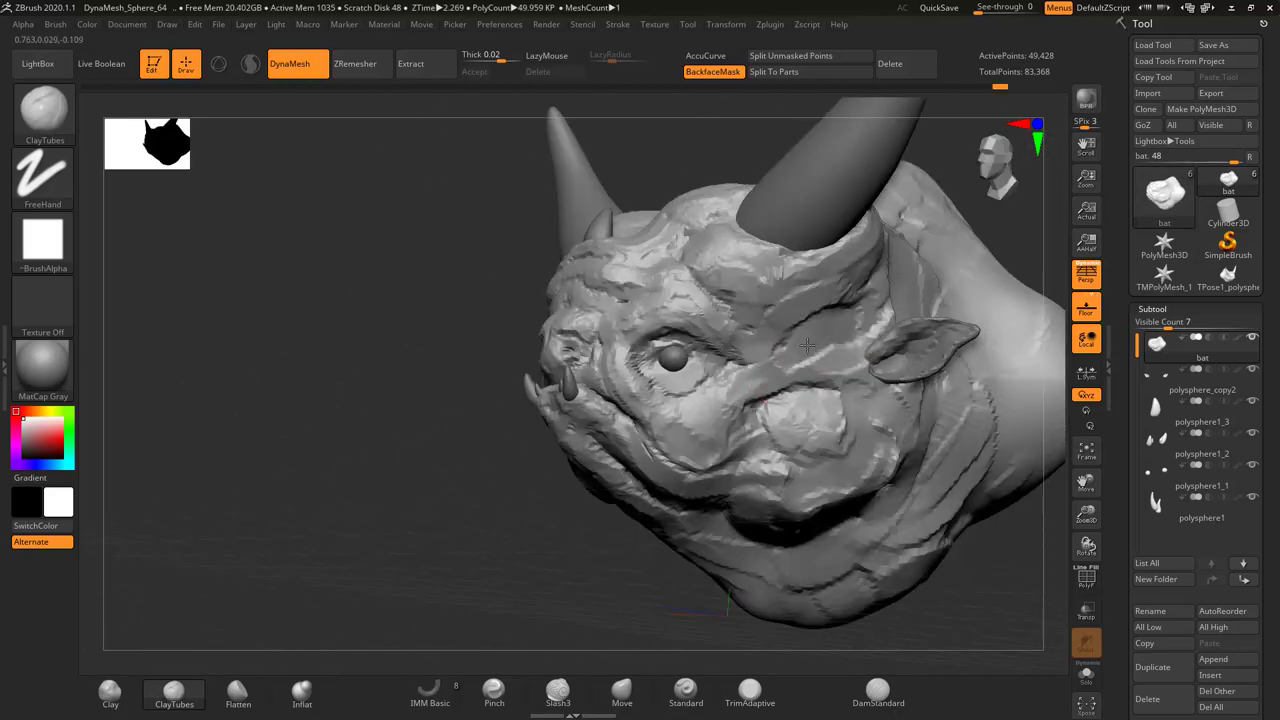
{"action": "right_click_drag", "start_coordinate": [812, 318], "coordinate": [763, 292]}
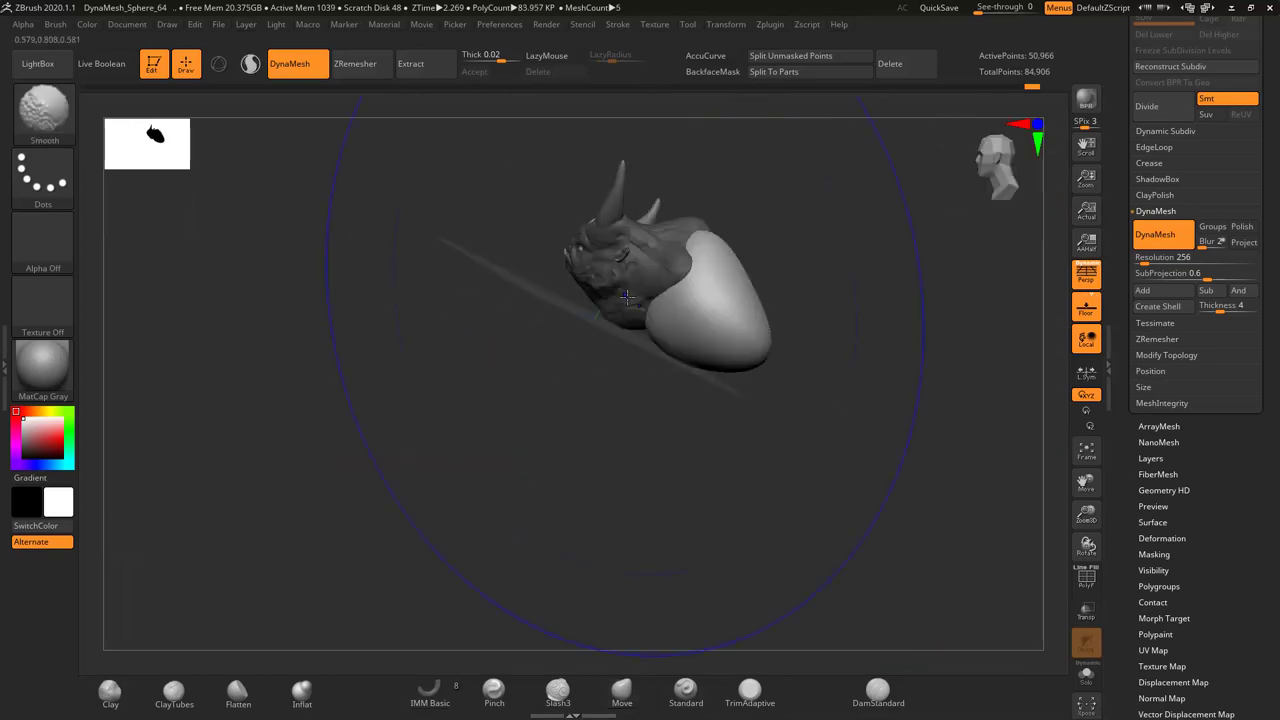
Sculpt ClayBuildup muscle and back detail across the DynaMeshed torso, checking every side
{"action": "left_click_drag", "start_coordinate": [713, 290], "coordinate": [836, 250]}
{"action": "left_click_drag", "start_coordinate": [742, 436], "coordinate": [766, 319]}
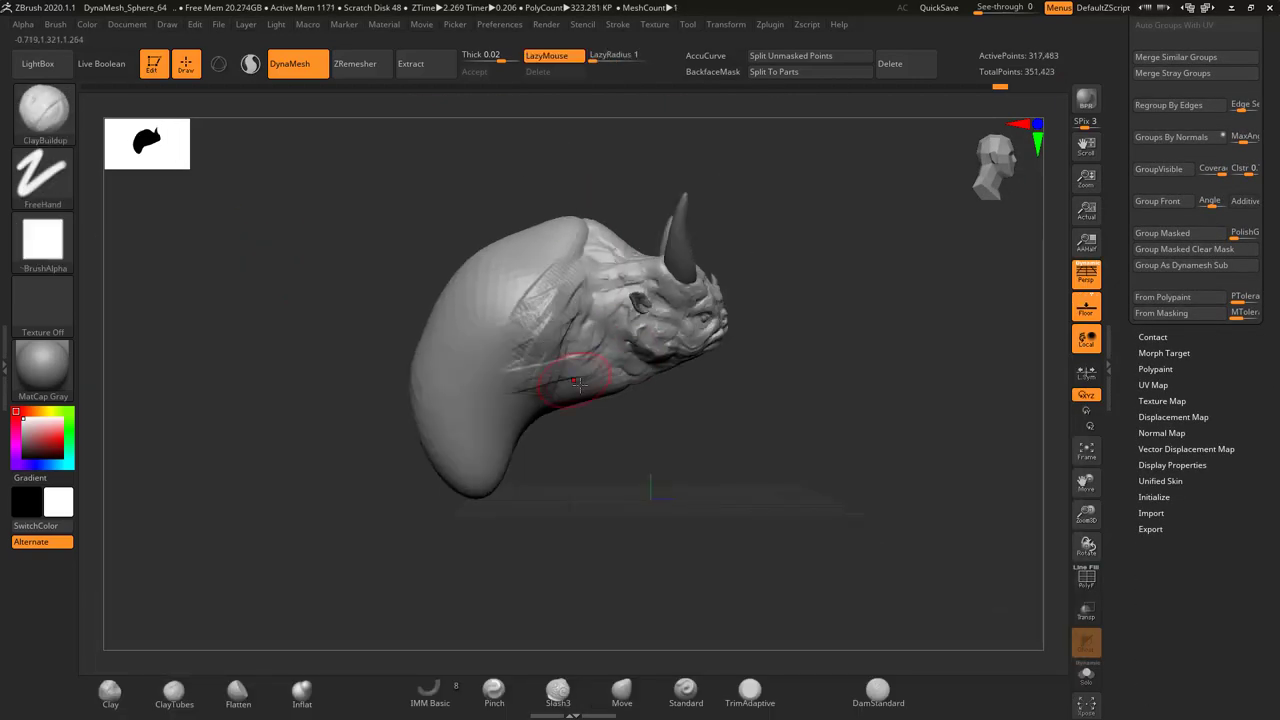
{"action": "left_click_drag", "start_coordinate": [657, 447], "coordinate": [586, 325]}
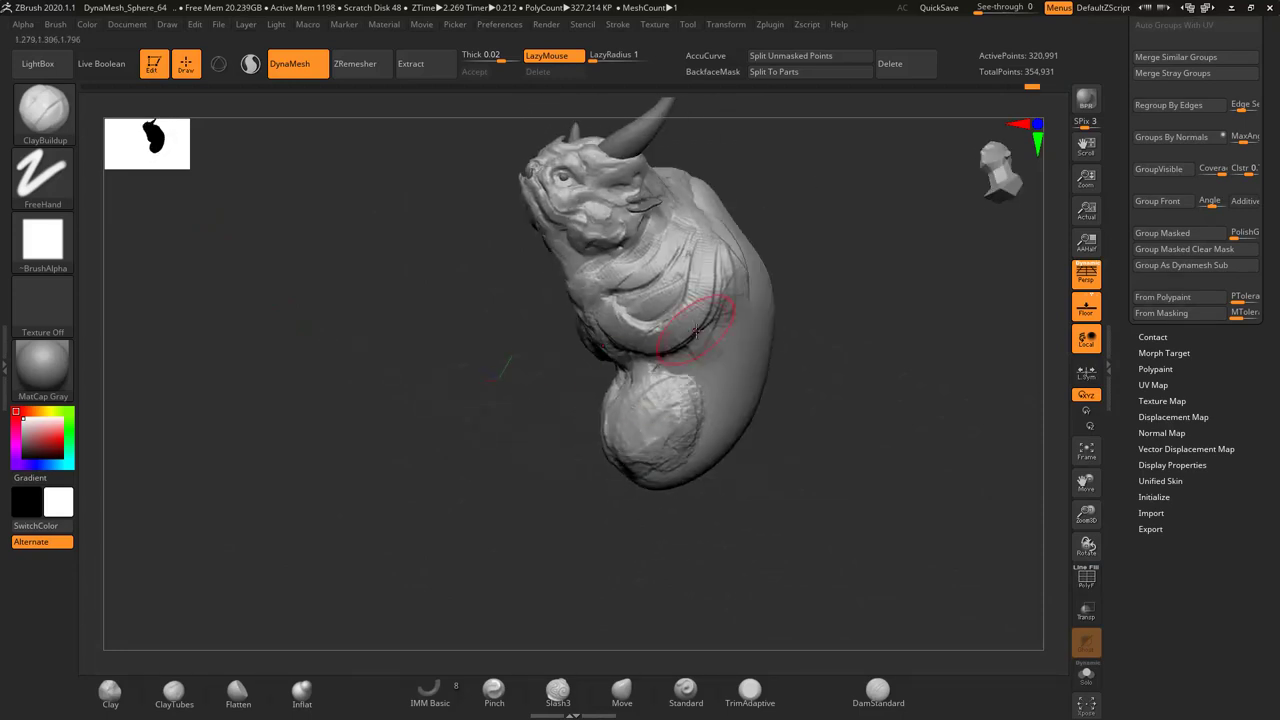
{"action": "right_click_drag", "start_coordinate": [695, 330], "coordinate": [747, 245]}
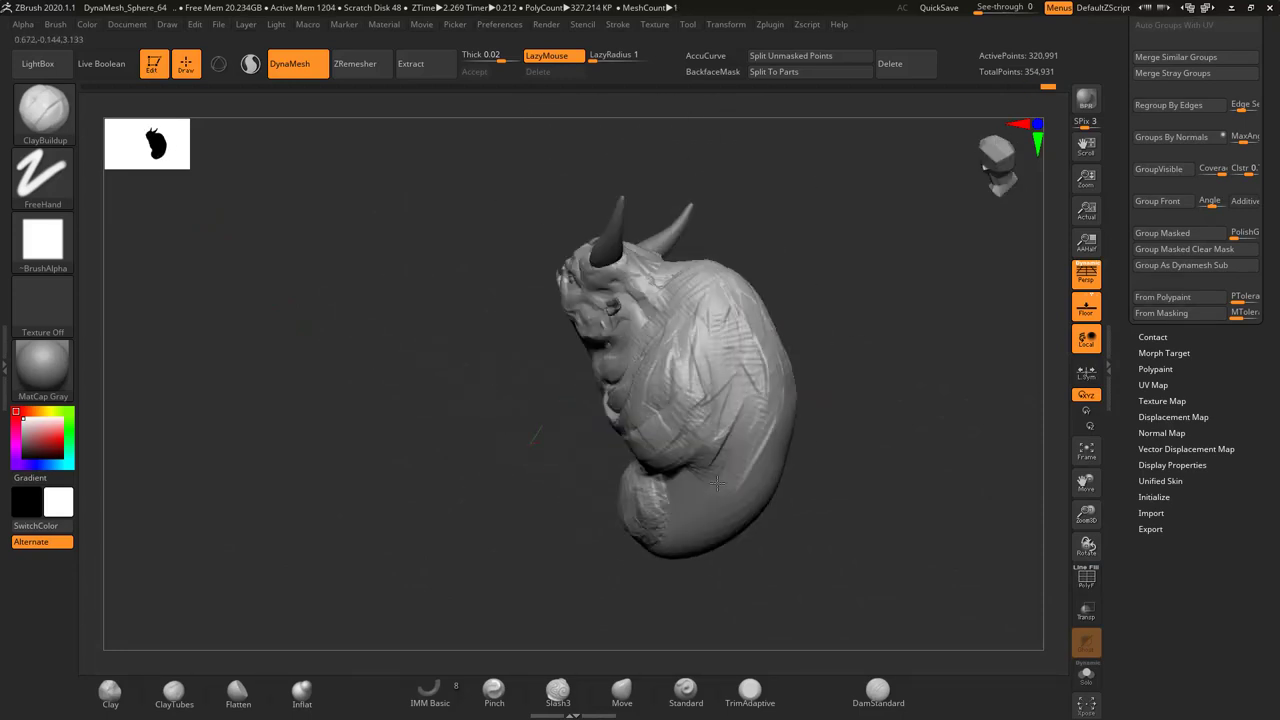
{"action": "mouse_move", "coordinate": [717, 483]}
{"action": "right_mouse_down"}
{"action": "mouse_move", "coordinate": [669, 311]}
{"action": "mouse_move", "coordinate": [703, 283]}
{"action": "mouse_move", "coordinate": [675, 424]}
{"action": "right_mouse_up"}
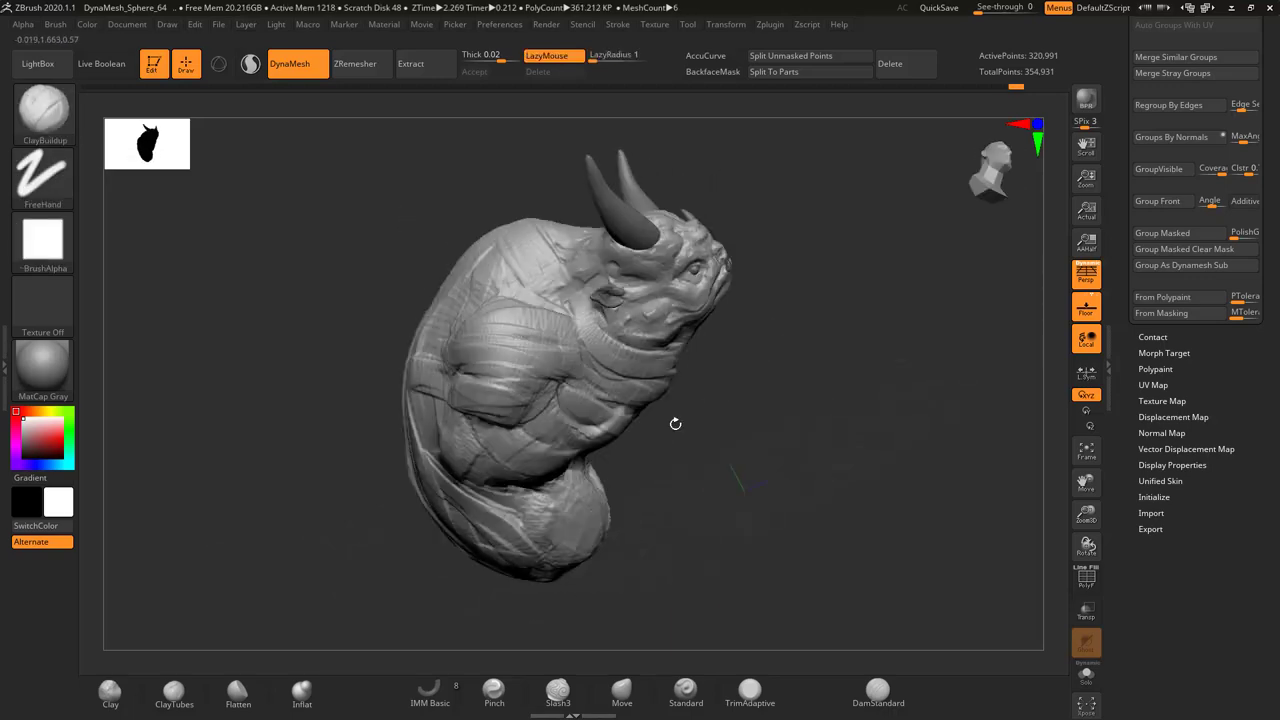
{"action": "mouse_move", "coordinate": [615, 381]}
{"action": "right_mouse_down"}
{"action": "mouse_move", "coordinate": [386, 337]}
{"action": "mouse_move", "coordinate": [577, 400]}
{"action": "mouse_move", "coordinate": [810, 340]}
{"action": "mouse_move", "coordinate": [637, 266]}
{"action": "mouse_move", "coordinate": [600, 330]}
{"action": "mouse_move", "coordinate": [541, 384]}
{"action": "mouse_move", "coordinate": [563, 371]}
{"action": "mouse_move", "coordinate": [720, 394]}
{"action": "mouse_move", "coordinate": [659, 212]}
{"action": "right_mouse_up"}
{"action": "right_click_drag", "start_coordinate": [737, 329], "coordinate": [664, 484], "text": "ctrl"}
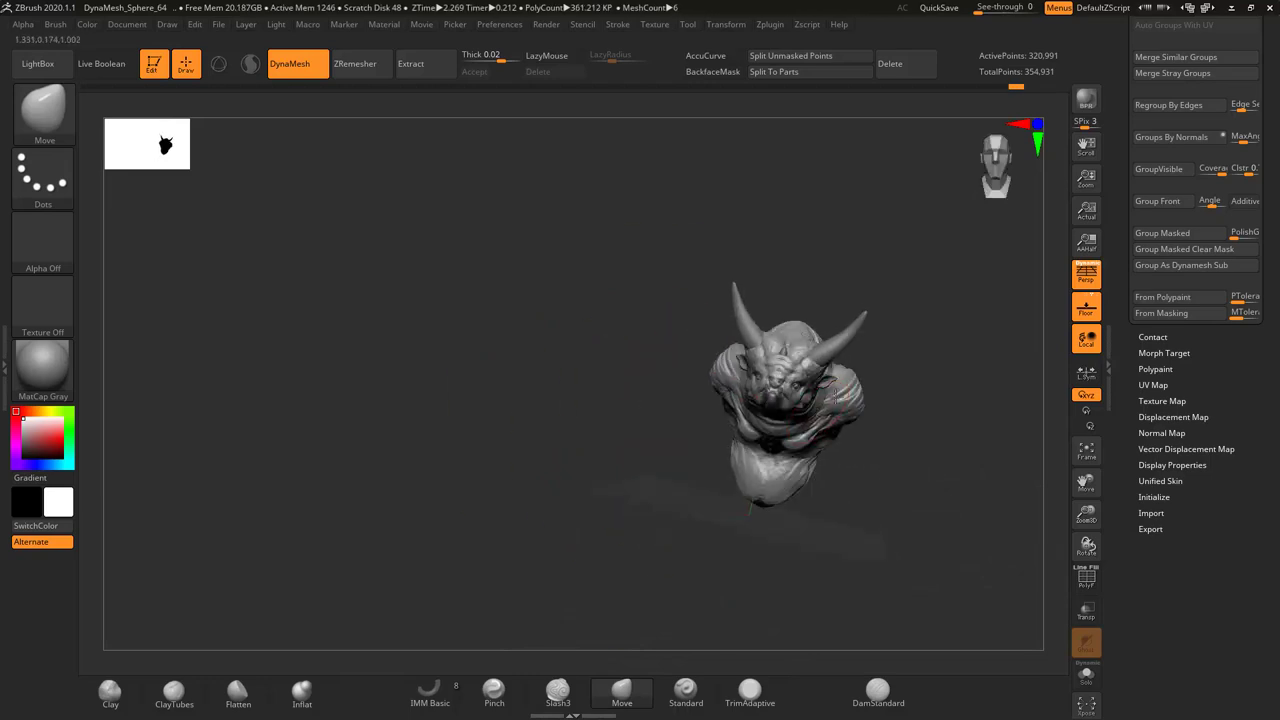
{"action": "right_click_drag", "start_coordinate": [823, 334], "coordinate": [755, 345]}
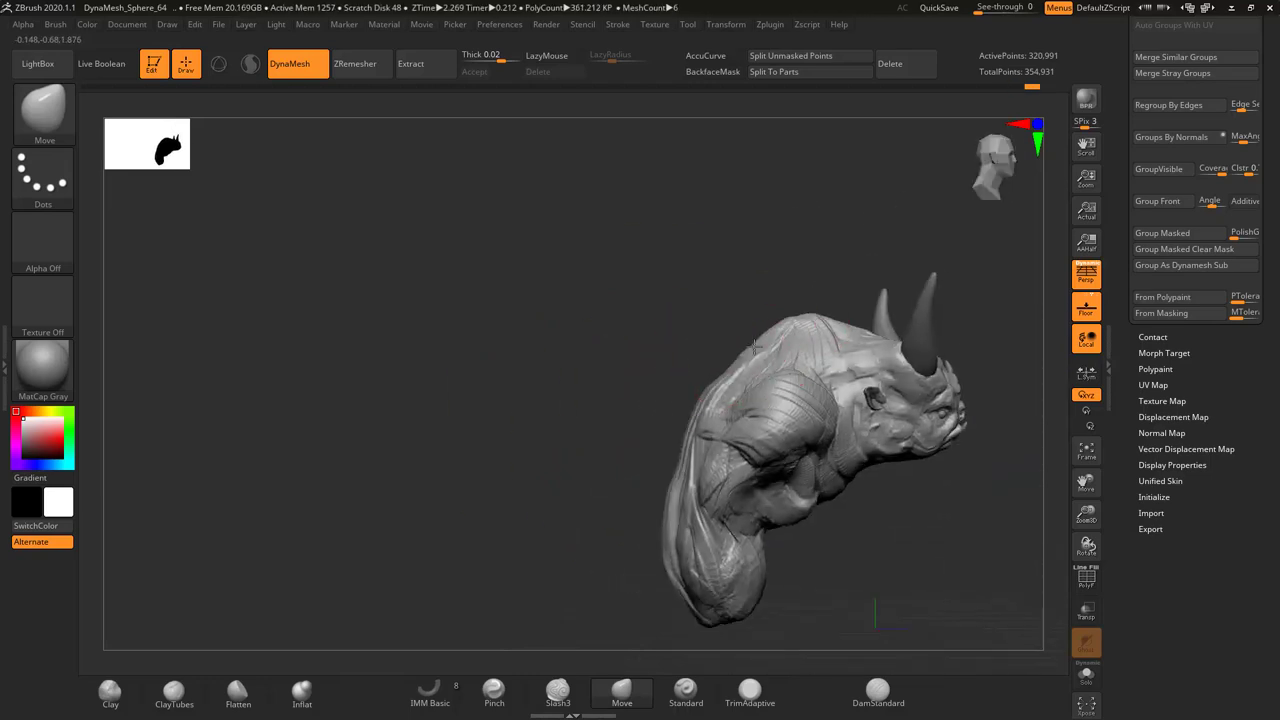
{"action": "mouse_move", "coordinate": [676, 493]}
{"action": "right_mouse_down"}
{"action": "mouse_move", "coordinate": [731, 371]}
{"action": "mouse_move", "coordinate": [687, 435]}
{"action": "mouse_move", "coordinate": [571, 428]}
{"action": "mouse_move", "coordinate": [520, 380]}
{"action": "right_mouse_up"}
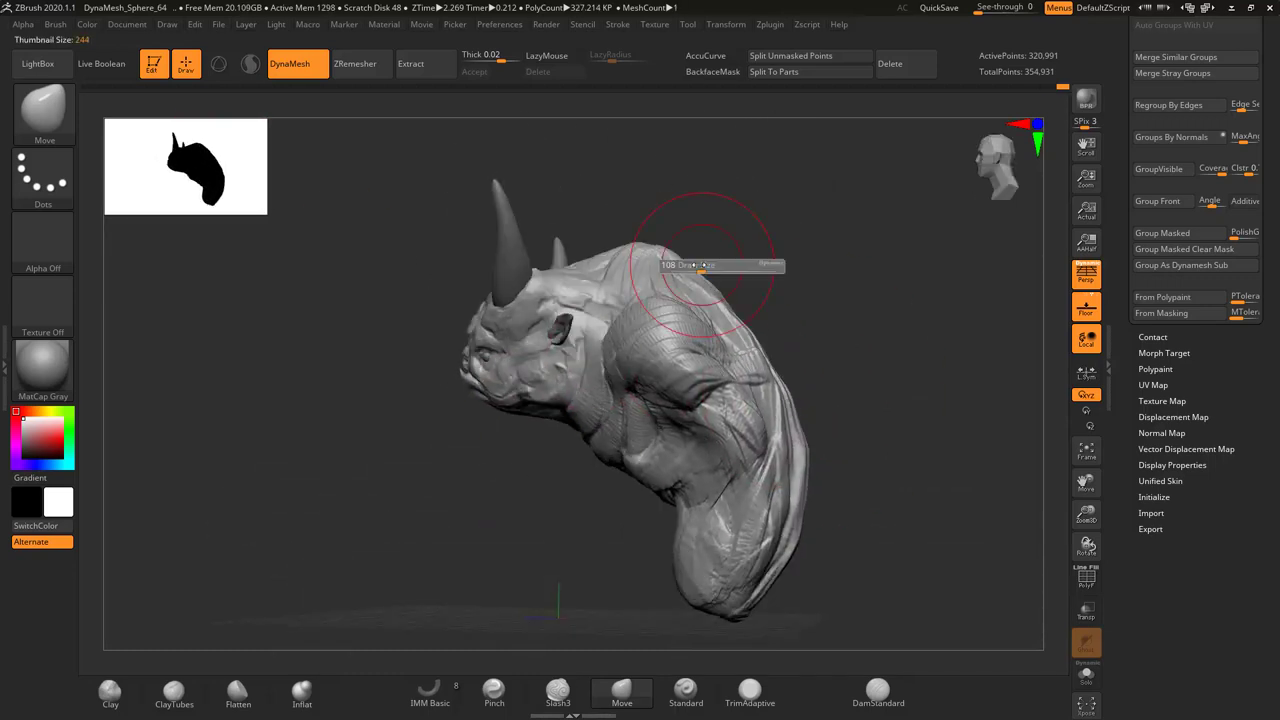
{"action": "right_click_drag", "start_coordinate": [750, 318], "coordinate": [700, 330]}
Insert a sphere with IMM beneath the torso as the tail base, checking it from several angles
{"action": "key", "text": "b"}
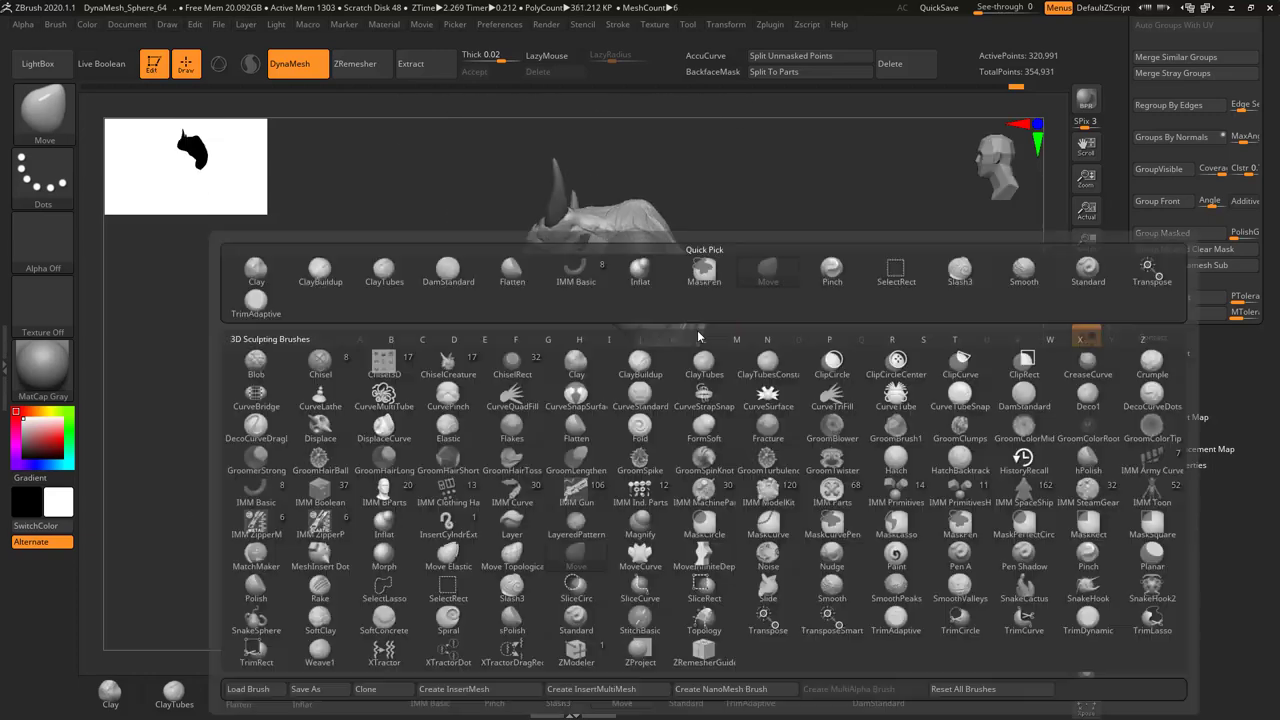
{"action": "left_click", "coordinate": [640, 420]}
{"action": "left_click_drag", "start_coordinate": [670, 330], "coordinate": [684, 327]}
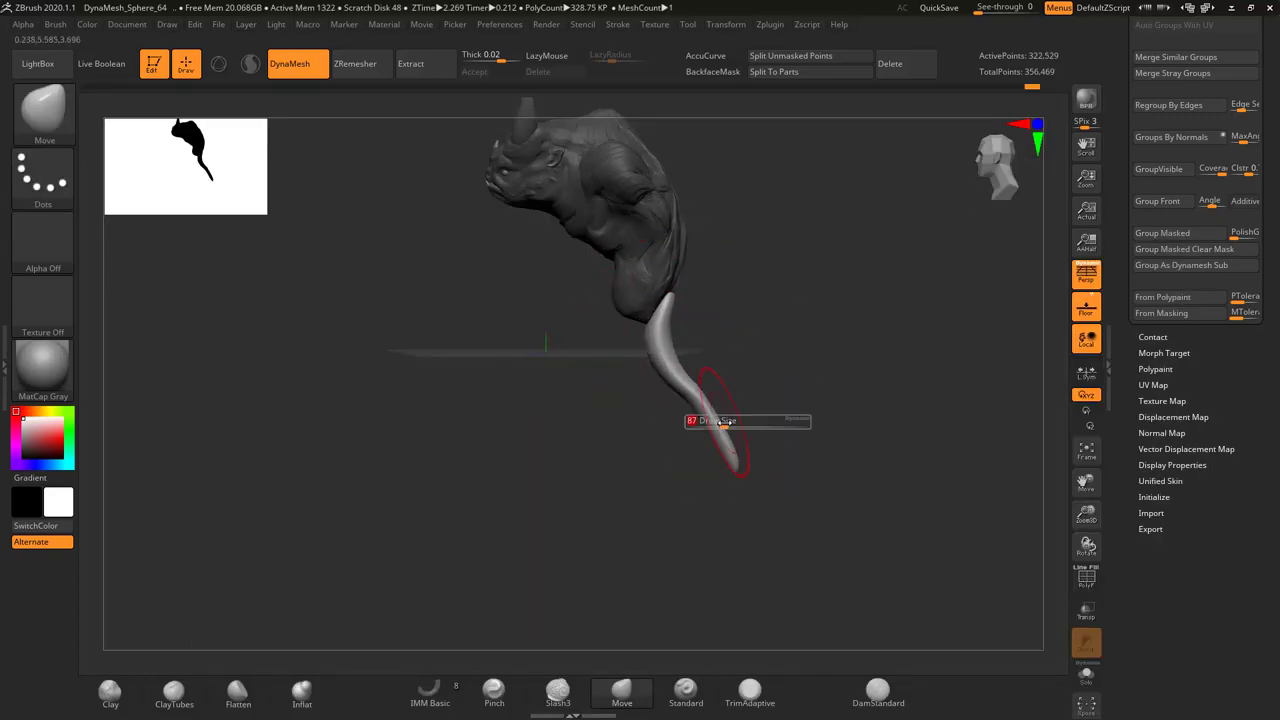
{"action": "right_click_drag", "start_coordinate": [722, 422], "coordinate": [737, 340]}
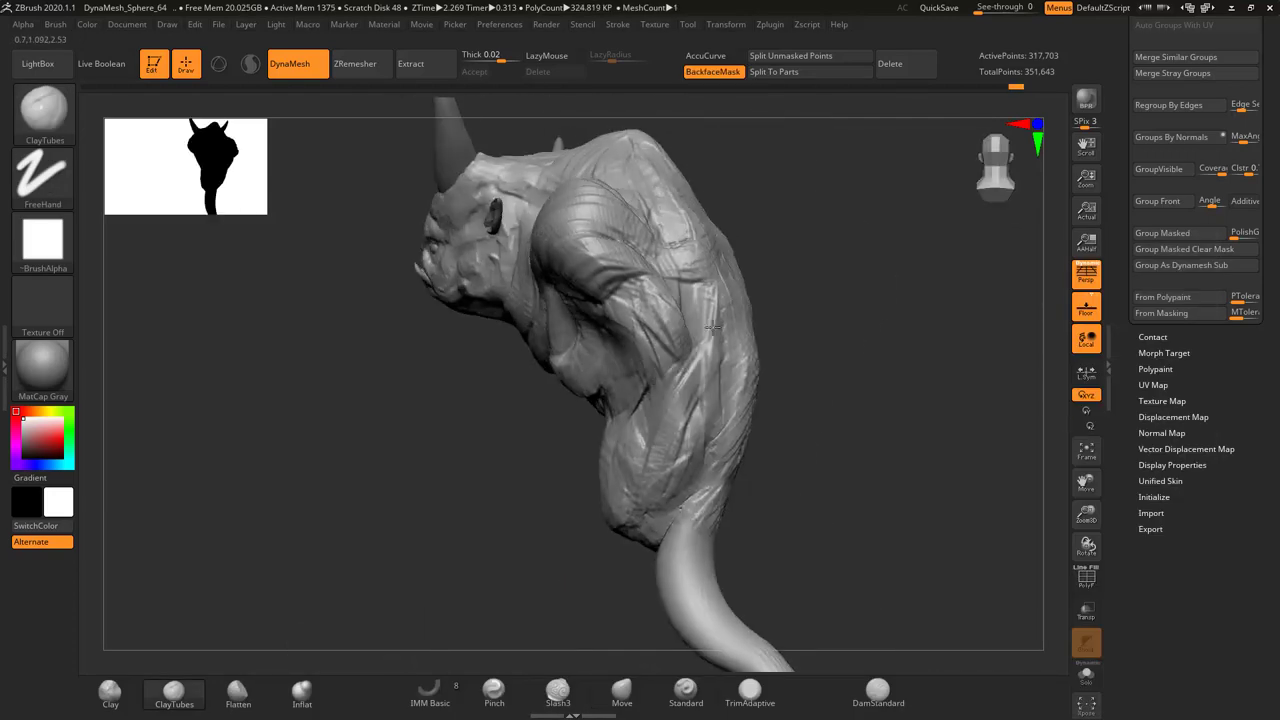
{"action": "mouse_move", "coordinate": [484, 313]}
{"action": "right_mouse_down"}
{"action": "mouse_move", "coordinate": [362, 444]}
{"action": "mouse_move", "coordinate": [561, 361]}
{"action": "mouse_move", "coordinate": [590, 414]}
{"action": "mouse_move", "coordinate": [559, 420]}
{"action": "right_mouse_up"}
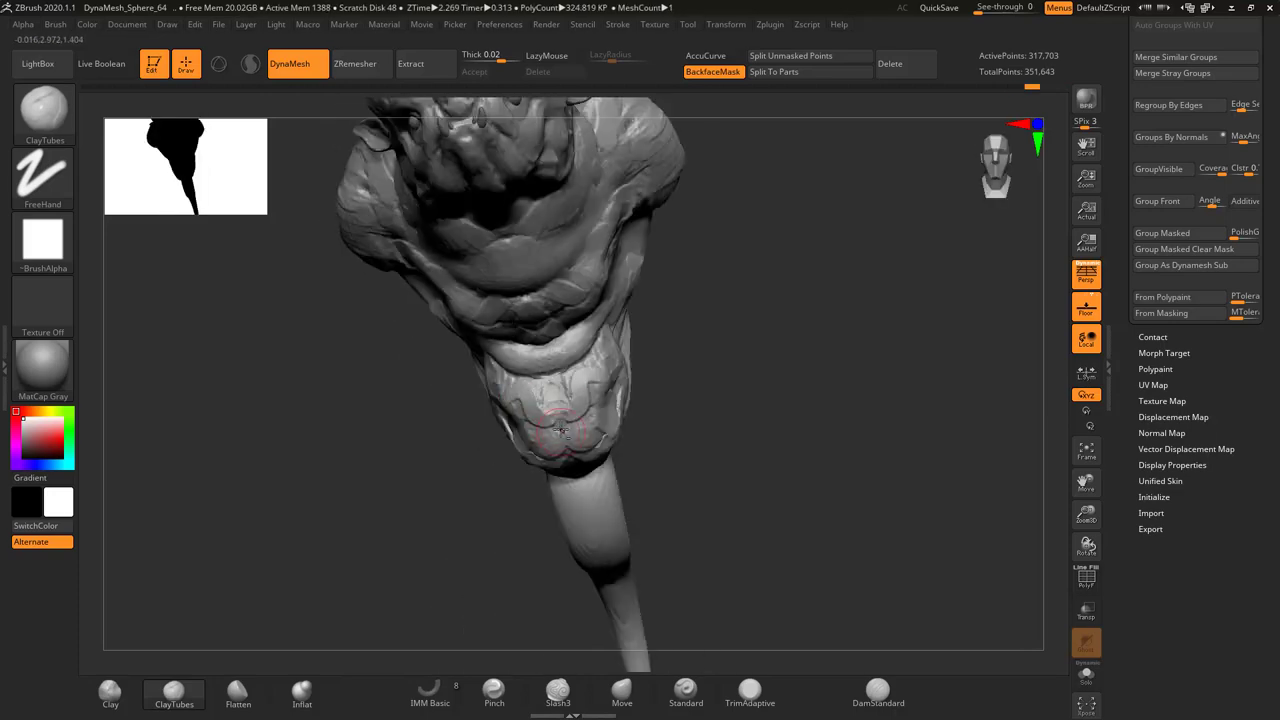
{"action": "mouse_move", "coordinate": [607, 336]}
{"action": "right_mouse_down"}
{"action": "mouse_move", "coordinate": [471, 371]}
{"action": "mouse_move", "coordinate": [494, 394]}
{"action": "mouse_move", "coordinate": [474, 336]}
{"action": "mouse_move", "coordinate": [519, 448]}
{"action": "right_mouse_up"}
{"action": "mouse_move", "coordinate": [527, 360]}
{"action": "right_mouse_down"}
{"action": "mouse_move", "coordinate": [471, 357]}
{"action": "mouse_move", "coordinate": [568, 305]}
{"action": "mouse_move", "coordinate": [568, 290]}
{"action": "mouse_move", "coordinate": [471, 286]}
{"action": "mouse_move", "coordinate": [572, 280]}
{"action": "mouse_move", "coordinate": [520, 363]}
{"action": "right_mouse_up"}
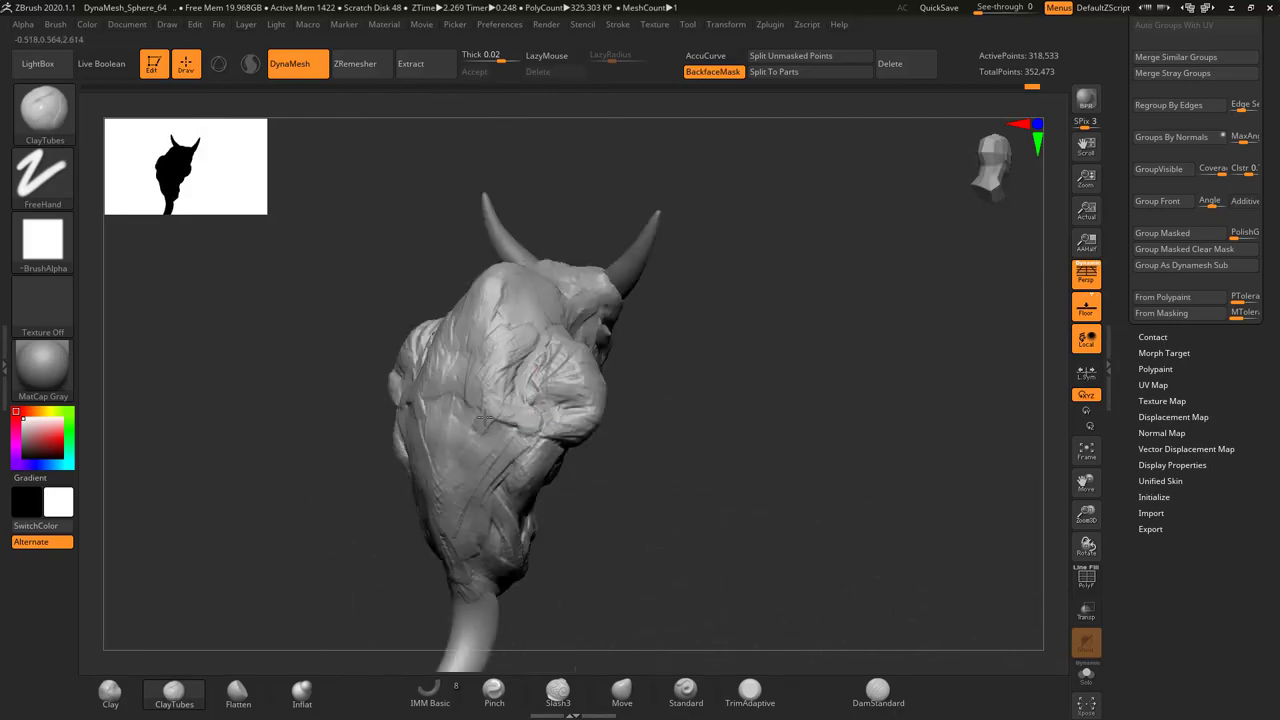
{"action": "mouse_move", "coordinate": [484, 418]}
{"action": "right_mouse_down"}
{"action": "mouse_move", "coordinate": [425, 336]}
{"action": "mouse_move", "coordinate": [414, 343]}
{"action": "mouse_move", "coordinate": [545, 352]}
{"action": "mouse_move", "coordinate": [288, 368]}
{"action": "mouse_move", "coordinate": [440, 330]}
{"action": "right_mouse_up"}
Switch to the Move brush (B-M-V) and frame the body and tail from the side and front
{"action": "key", "text": "b"}
{"action": "key", "text": "m"}
{"action": "key", "text": "v"}
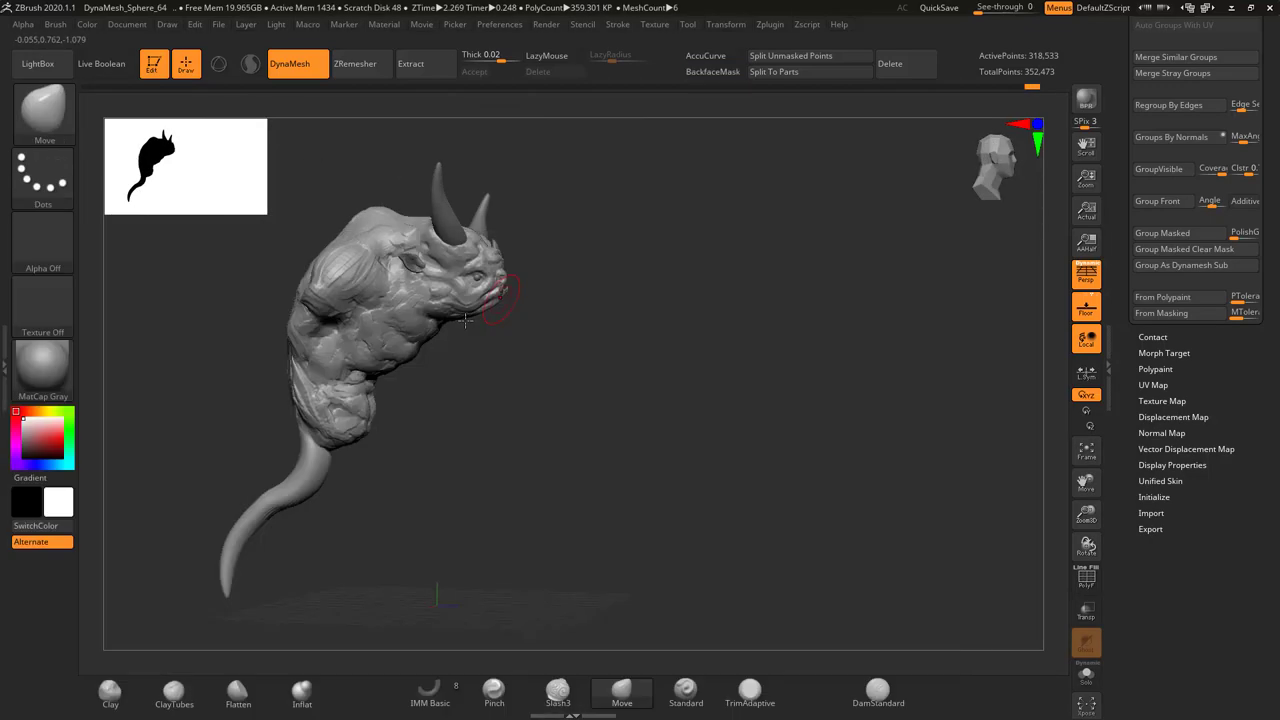
{"action": "right_click_drag", "start_coordinate": [357, 364], "coordinate": [407, 221]}
{"action": "right_click_drag", "start_coordinate": [283, 272], "coordinate": [303, 350]}
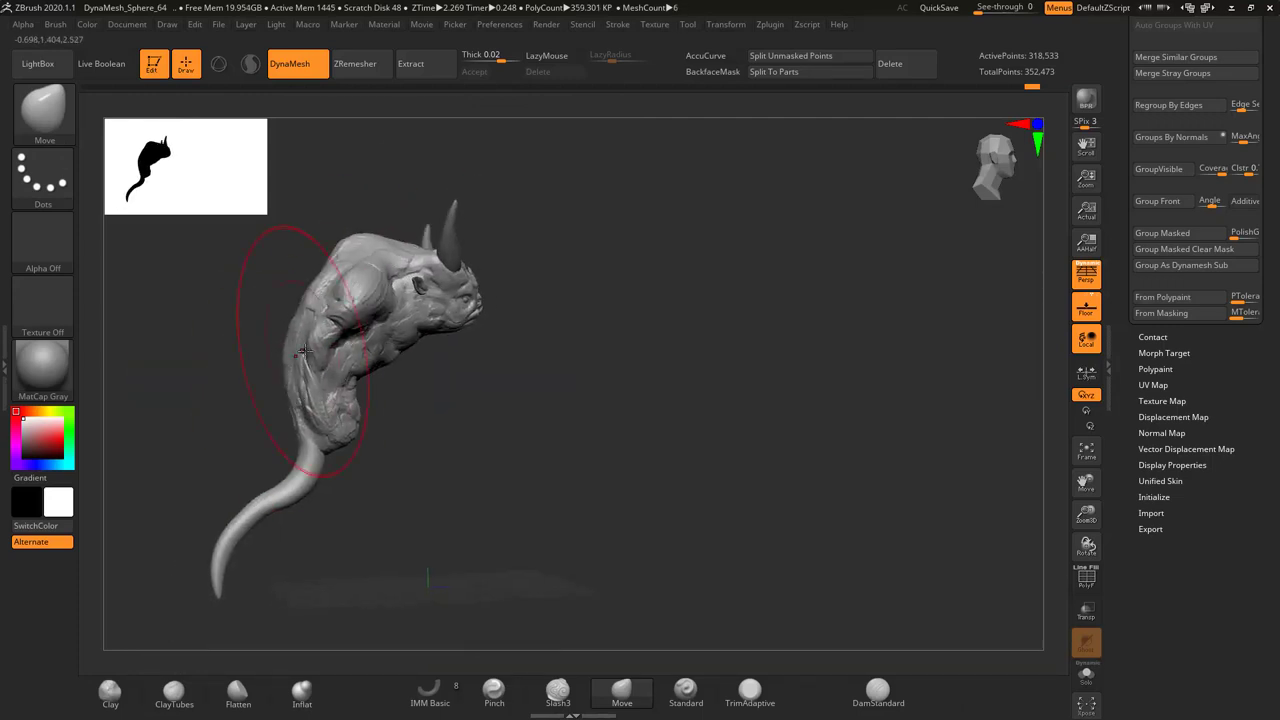
{"action": "right_click_drag", "start_coordinate": [366, 413], "coordinate": [386, 396]}
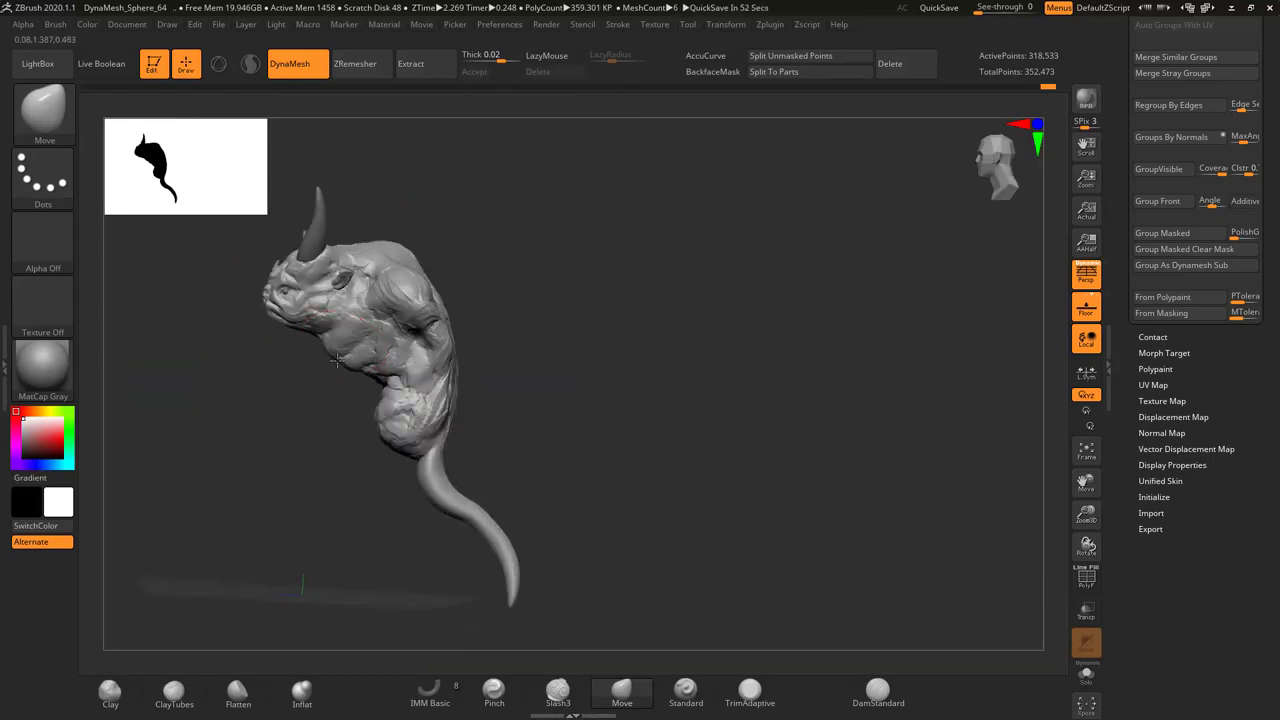
{"action": "mouse_move", "coordinate": [336, 361]}
{"action": "right_mouse_down"}
{"action": "mouse_move", "coordinate": [380, 330]}
{"action": "mouse_move", "coordinate": [400, 271]}
{"action": "mouse_move", "coordinate": [430, 265]}
{"action": "mouse_move", "coordinate": [450, 352]}
{"action": "mouse_move", "coordinate": [470, 330]}
{"action": "right_mouse_up"}
Insert a cylinder at the side of the body as a wing bone
{"action": "left_click", "coordinate": [430, 688]}
{"action": "mouse_move", "coordinate": [470, 400]}
{"action": "right_mouse_down"}
{"action": "mouse_move", "coordinate": [495, 330]}
{"action": "mouse_move", "coordinate": [481, 298]}
{"action": "mouse_move", "coordinate": [465, 345]}
{"action": "right_mouse_up"}
{"action": "left_click_drag", "start_coordinate": [465, 345], "coordinate": [410, 428]}
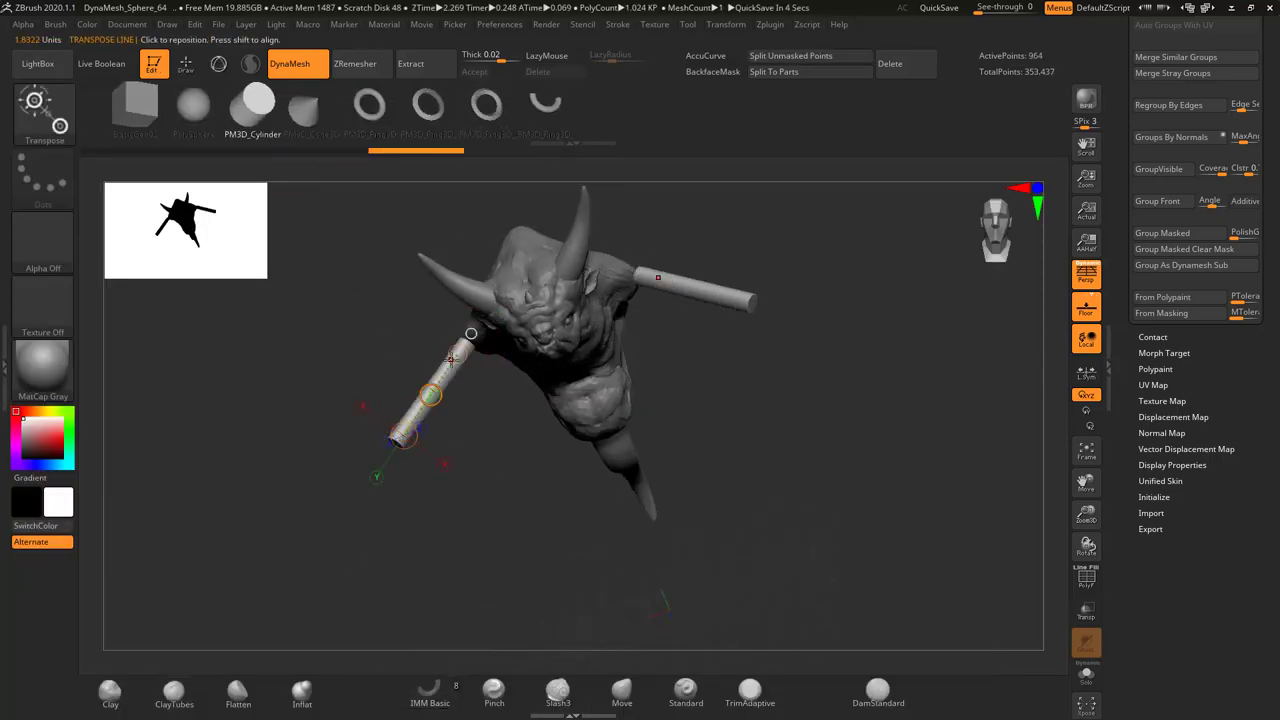
{"action": "mouse_move", "coordinate": [433, 397]}
{"action": "right_mouse_down"}
{"action": "mouse_move", "coordinate": [523, 346]}
{"action": "mouse_move", "coordinate": [543, 437]}
{"action": "mouse_move", "coordinate": [470, 430]}
{"action": "mouse_move", "coordinate": [508, 422]}
{"action": "mouse_move", "coordinate": [495, 320]}
{"action": "mouse_move", "coordinate": [478, 298]}
{"action": "mouse_move", "coordinate": [443, 306]}
{"action": "mouse_move", "coordinate": [525, 403]}
{"action": "right_mouse_up"}
{"action": "key", "text": "q"}
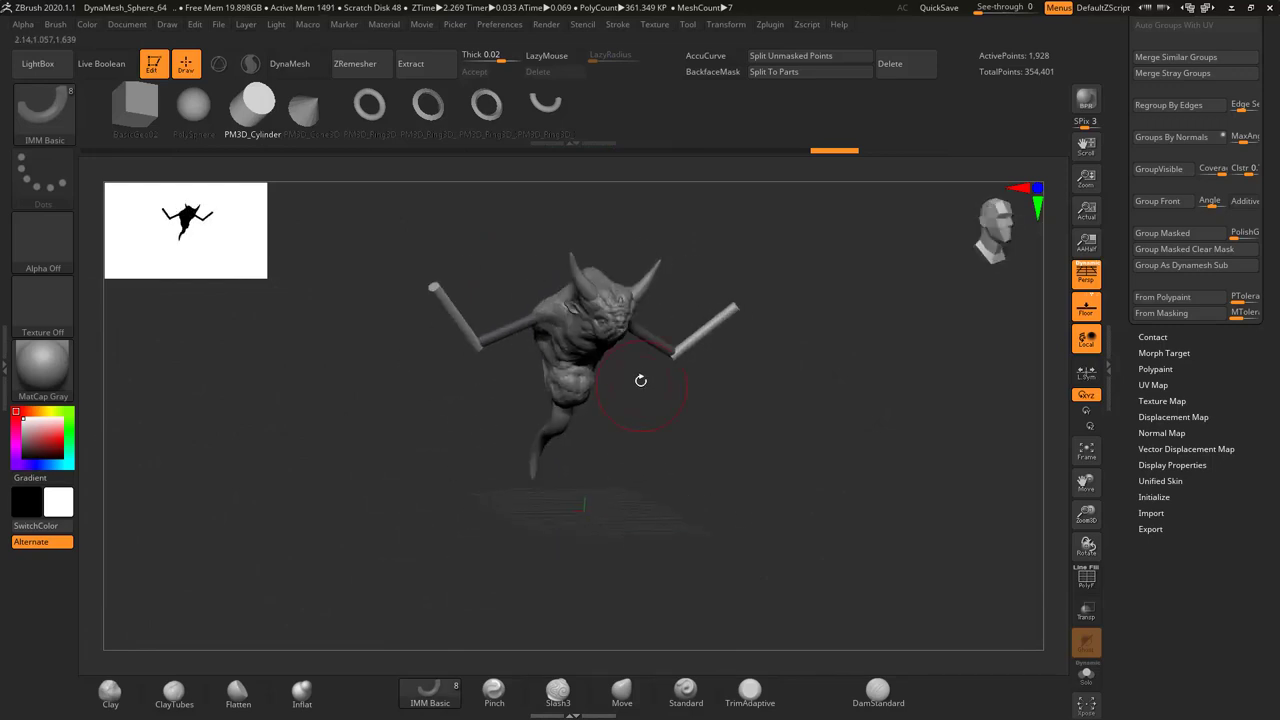
{"action": "mouse_move", "coordinate": [641, 380]}
{"action": "right_mouse_down"}
{"action": "mouse_move", "coordinate": [325, 301]}
{"action": "mouse_move", "coordinate": [272, 368]}
{"action": "mouse_move", "coordinate": [364, 387]}
{"action": "mouse_move", "coordinate": [532, 338]}
{"action": "mouse_move", "coordinate": [600, 380]}
{"action": "right_mouse_up"}
Extend the left forearm along a Transpose Move action line, then take up the Move brush
{"action": "key", "text": "w"}
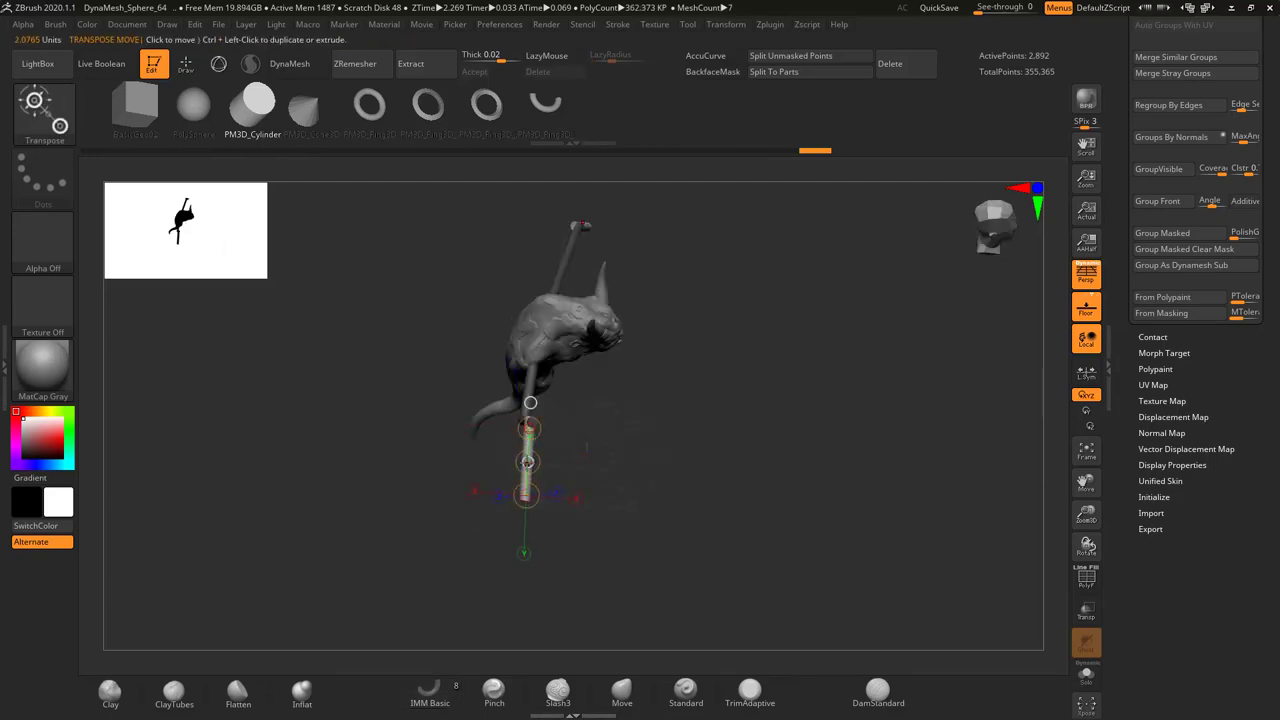
{"action": "left_click_drag", "start_coordinate": [555, 352], "coordinate": [505, 408]}
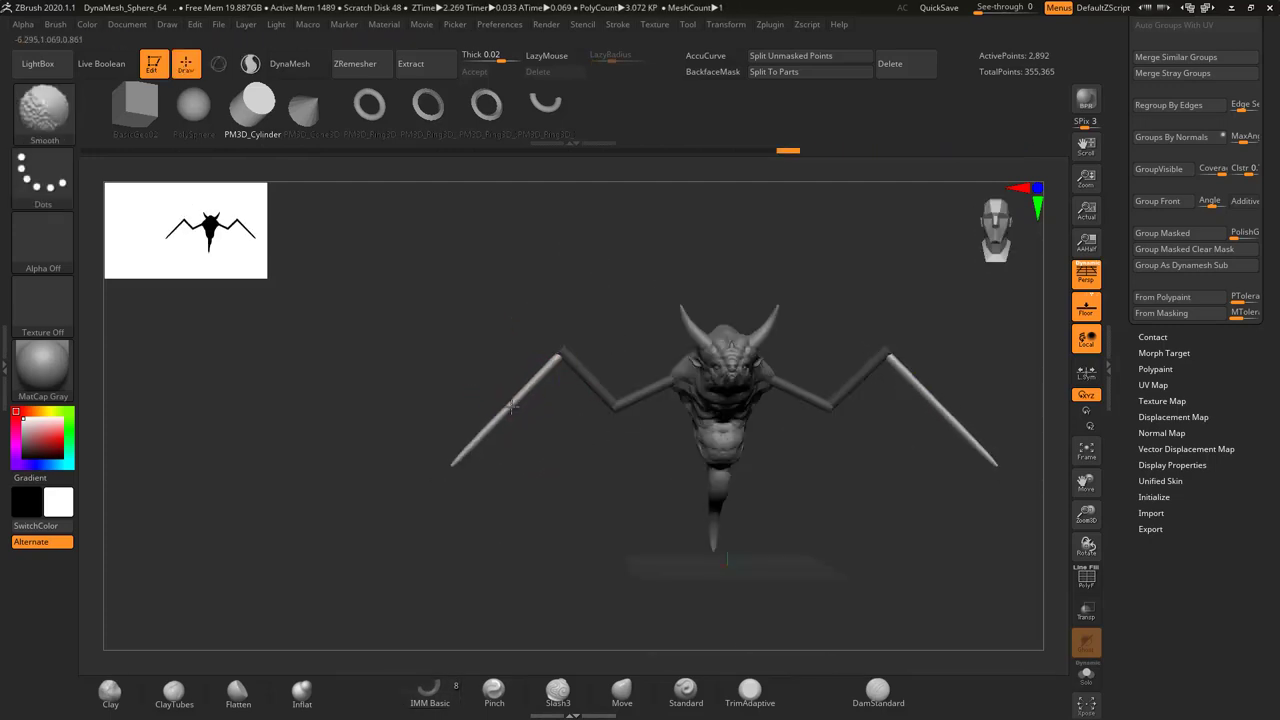
{"action": "key", "text": "b"}
{"action": "key", "text": "m"}
{"action": "key", "text": "v"}
{"action": "right_click_drag", "start_coordinate": [457, 414], "coordinate": [519, 360]}
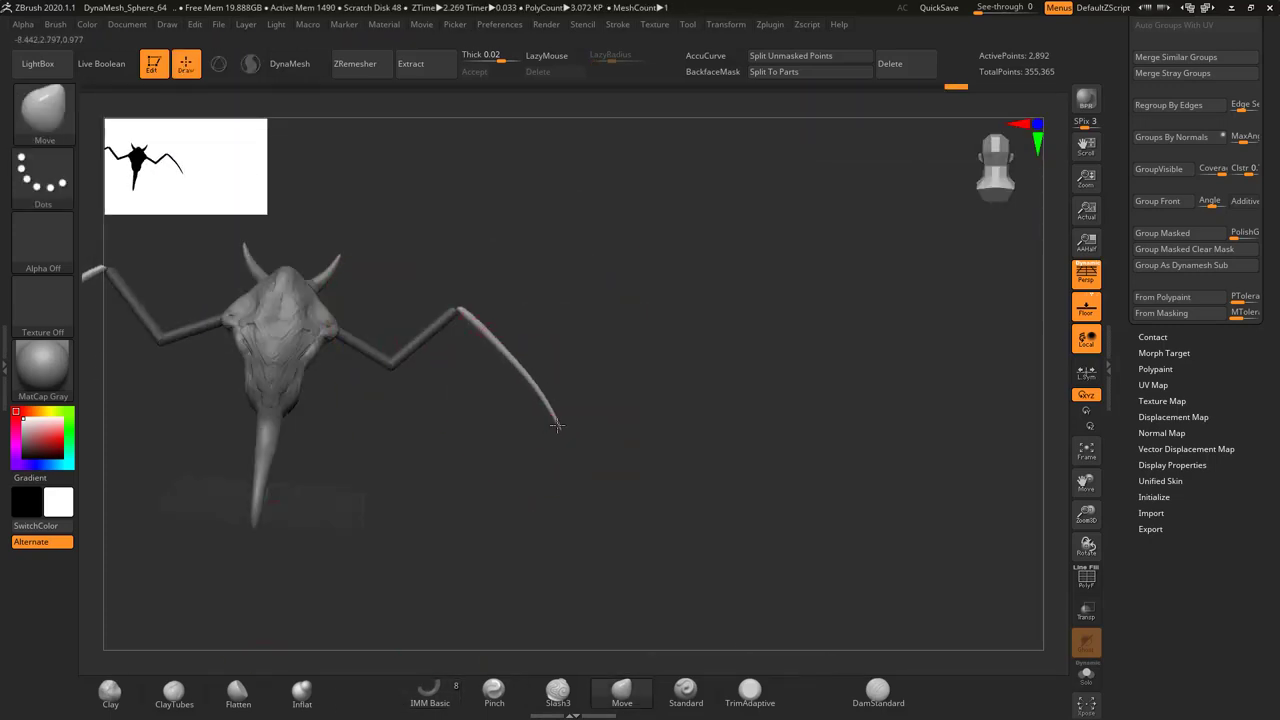
{"action": "right_click_drag", "start_coordinate": [557, 425], "coordinate": [474, 373], "text": "shift"}
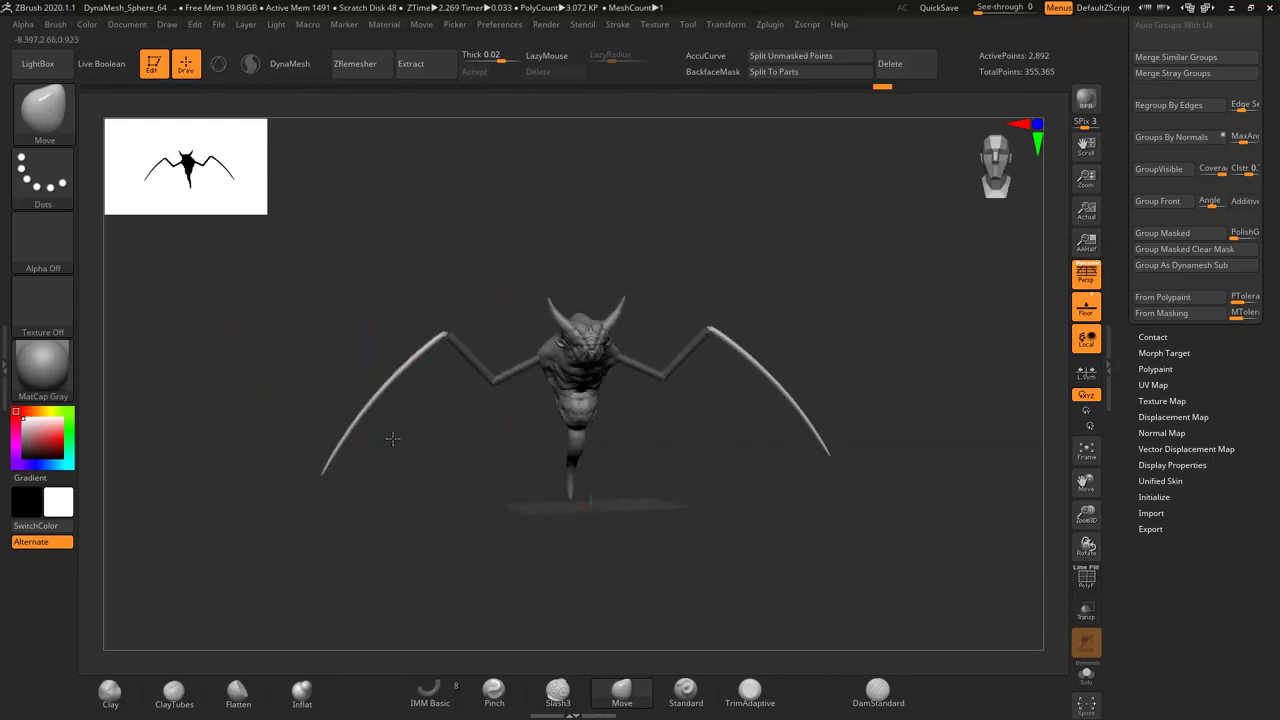
{"action": "right_click_drag", "start_coordinate": [500, 420], "coordinate": [415, 355], "text": "ctrl"}
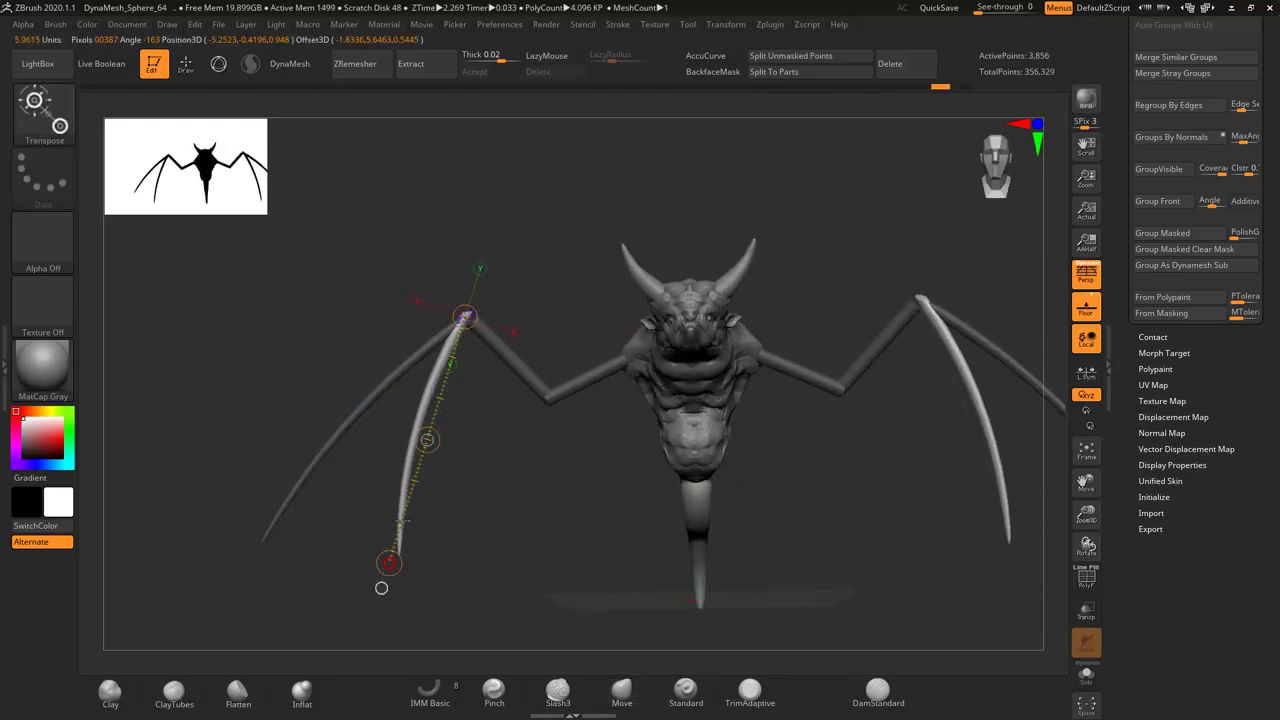
{"action": "right_click_drag", "start_coordinate": [400, 521], "coordinate": [388, 560], "text": "shift"}
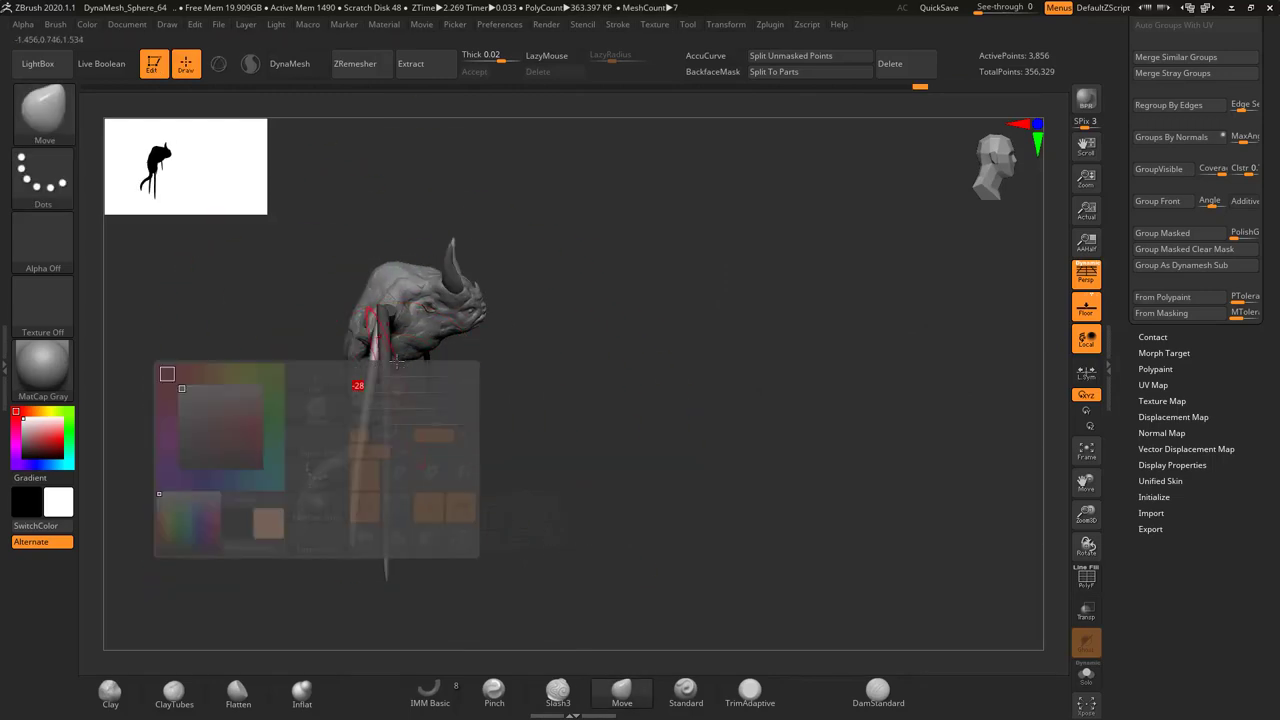
{"action": "right_click_drag", "start_coordinate": [371, 386], "coordinate": [492, 364]}
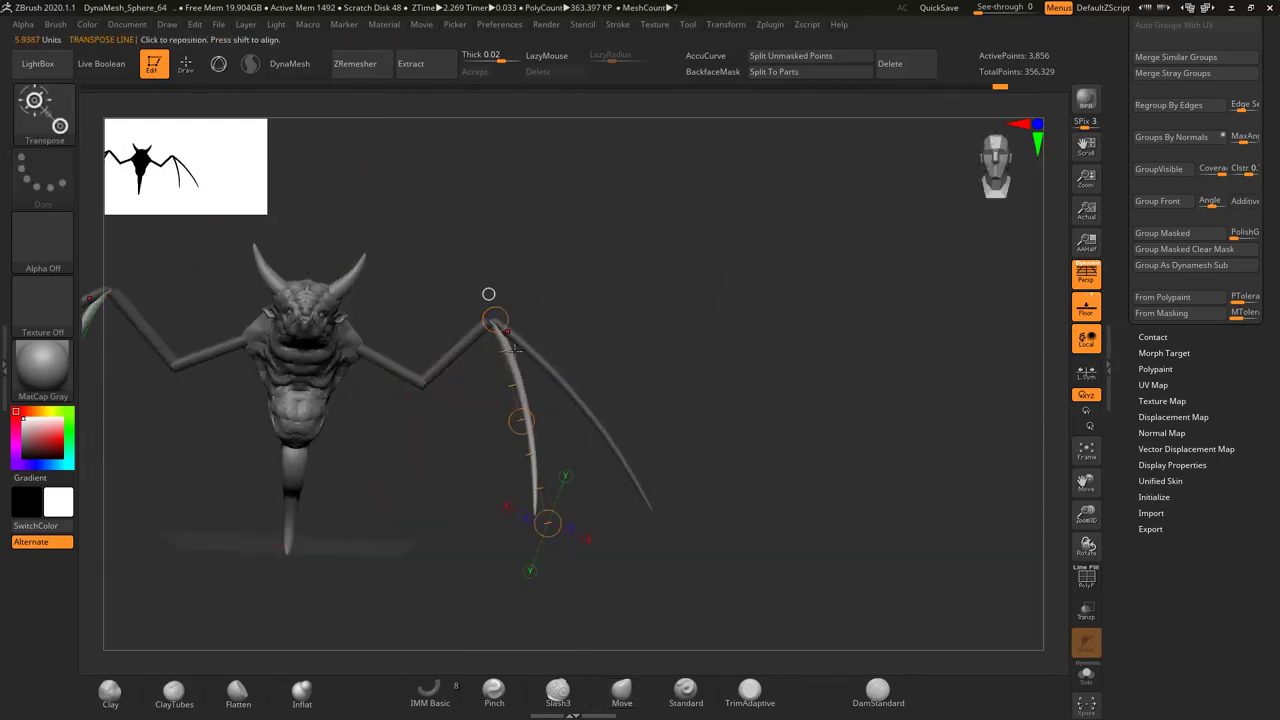
Resize the Move brush and bend the wing bones into long curved finger spars
{"action": "key", "text": "q"}
{"action": "key", "text": "s"}
{"action": "mouse_move", "coordinate": [398, 467]}
{"action": "right_mouse_down"}
{"action": "mouse_move", "coordinate": [538, 381]}
{"action": "mouse_move", "coordinate": [513, 389]}
{"action": "right_mouse_up"}
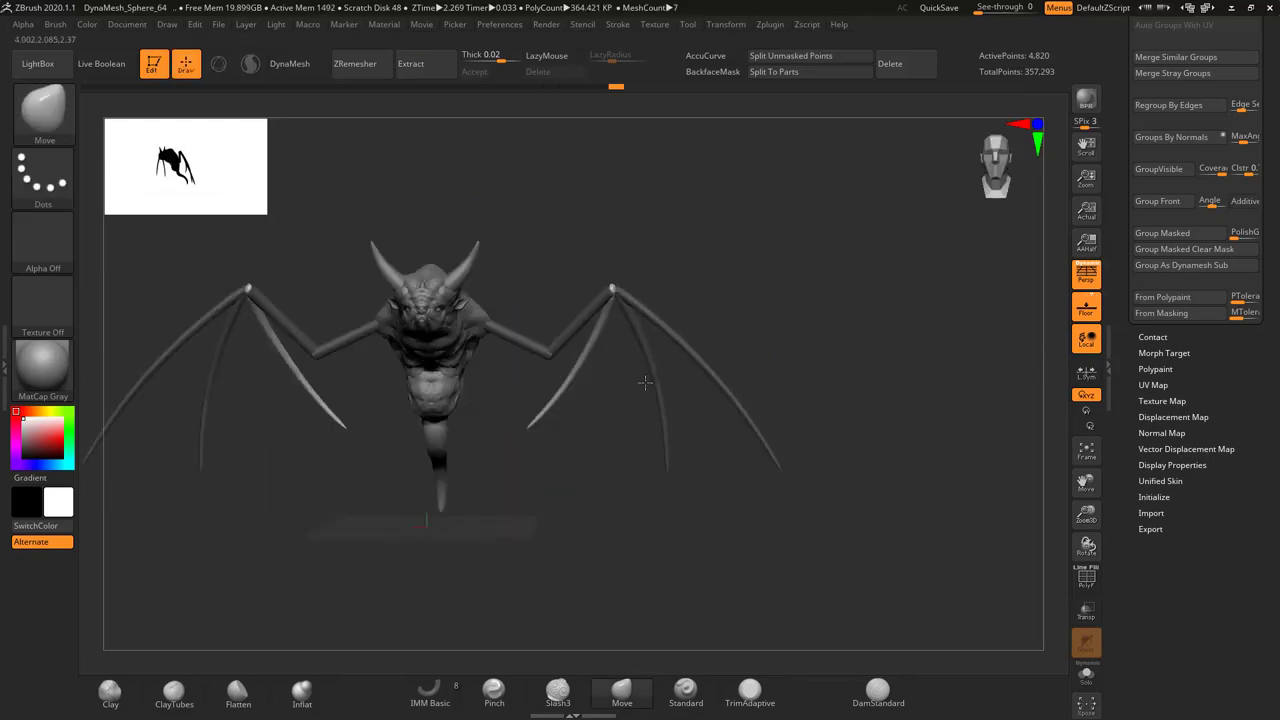
{"action": "right_click_drag", "start_coordinate": [645, 382], "coordinate": [362, 444]}
{"action": "mouse_move", "coordinate": [395, 299]}
{"action": "right_mouse_down"}
{"action": "mouse_move", "coordinate": [386, 357]}
{"action": "mouse_move", "coordinate": [504, 413]}
{"action": "mouse_move", "coordinate": [577, 401]}
{"action": "right_mouse_up"}
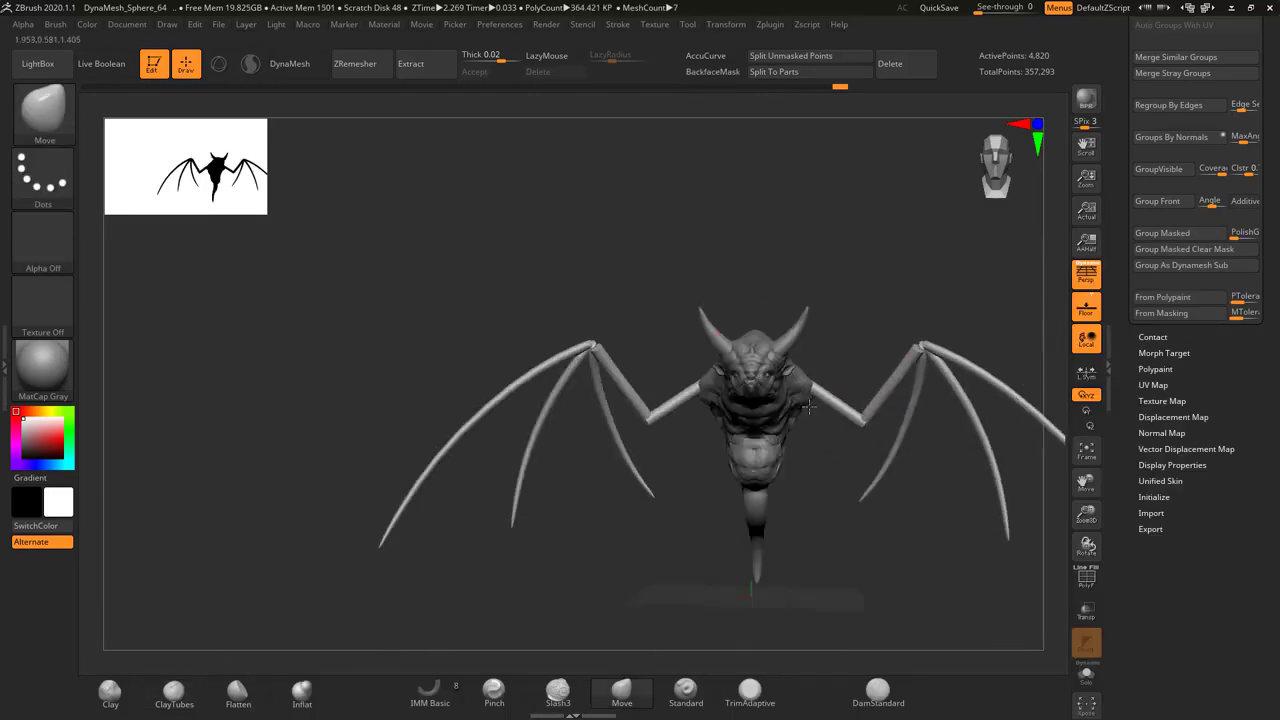
{"action": "left_click_drag", "start_coordinate": [808, 405], "coordinate": [771, 406]}
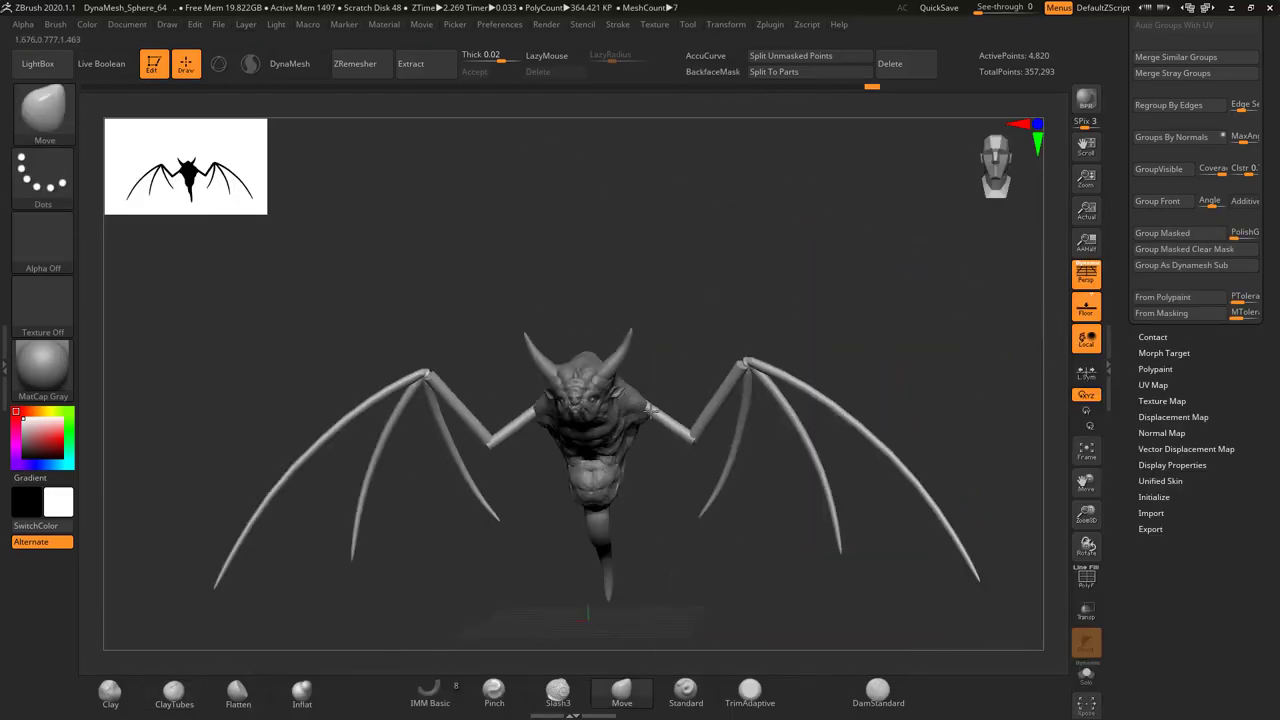
{"action": "mouse_move", "coordinate": [670, 448]}
{"action": "left_mouse_down"}
{"action": "mouse_move", "coordinate": [710, 352]}
{"action": "mouse_move", "coordinate": [603, 274]}
{"action": "mouse_move", "coordinate": [676, 283]}
{"action": "mouse_move", "coordinate": [625, 327]}
{"action": "left_mouse_up"}
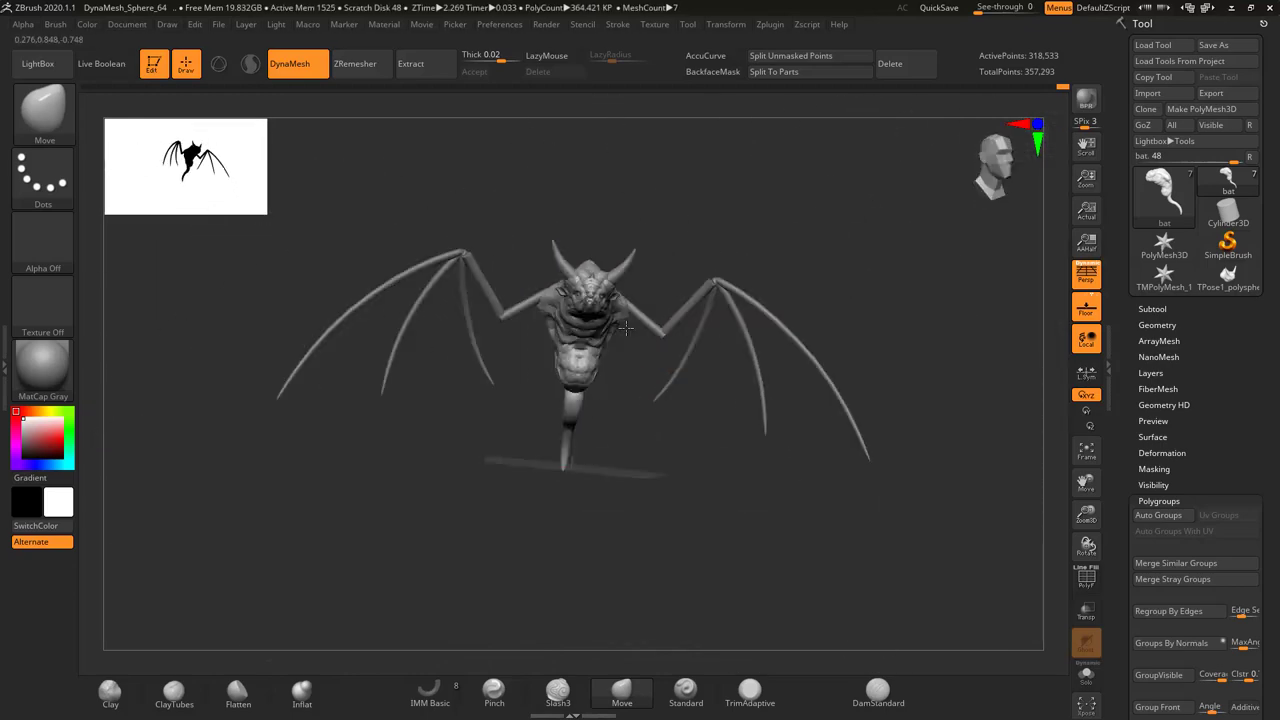
Ready the insert-mesh and Move brushes and view the bat's torso from below
{"action": "key", "text": "b"}
{"action": "left_click", "coordinate": [491, 277]}
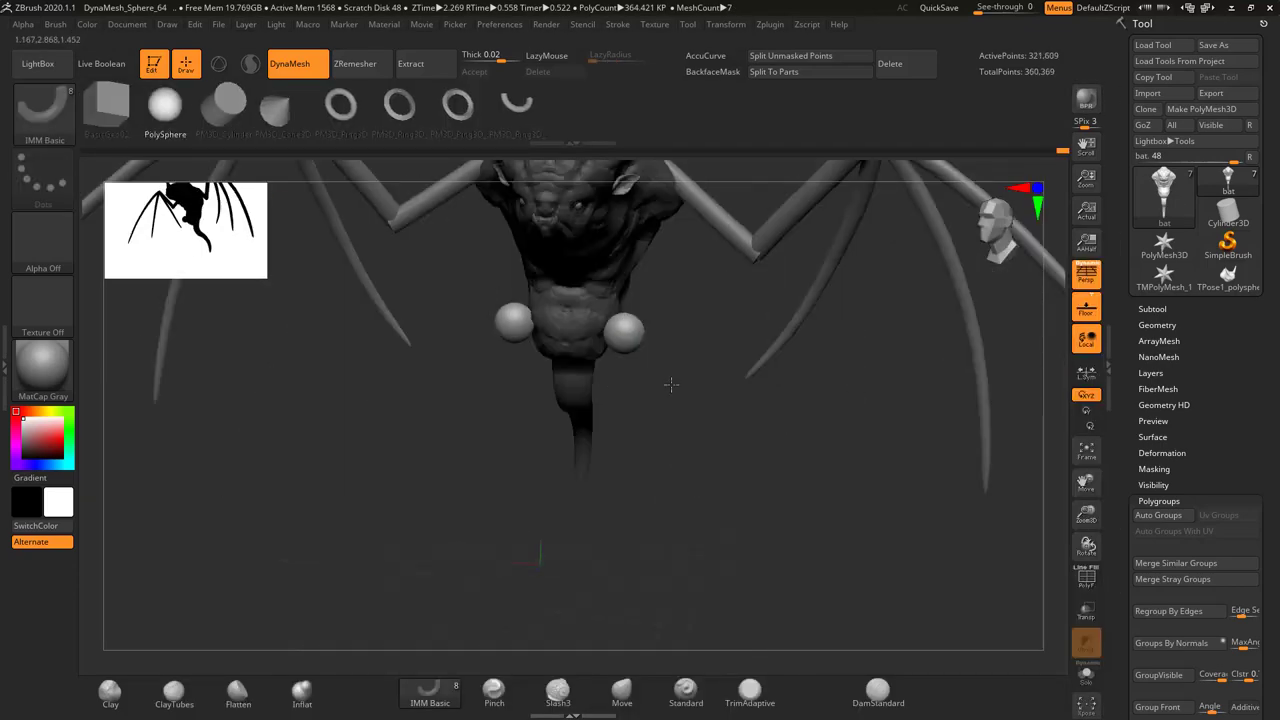
{"action": "key", "text": "b"}
{"action": "left_click", "coordinate": [688, 270]}
{"action": "mouse_move", "coordinate": [628, 355]}
{"action": "left_mouse_down"}
{"action": "mouse_move", "coordinate": [647, 232]}
{"action": "mouse_move", "coordinate": [620, 300]}
{"action": "mouse_move", "coordinate": [624, 336]}
{"action": "mouse_move", "coordinate": [520, 374]}
{"action": "left_mouse_up"}
{"action": "key", "text": "f"}
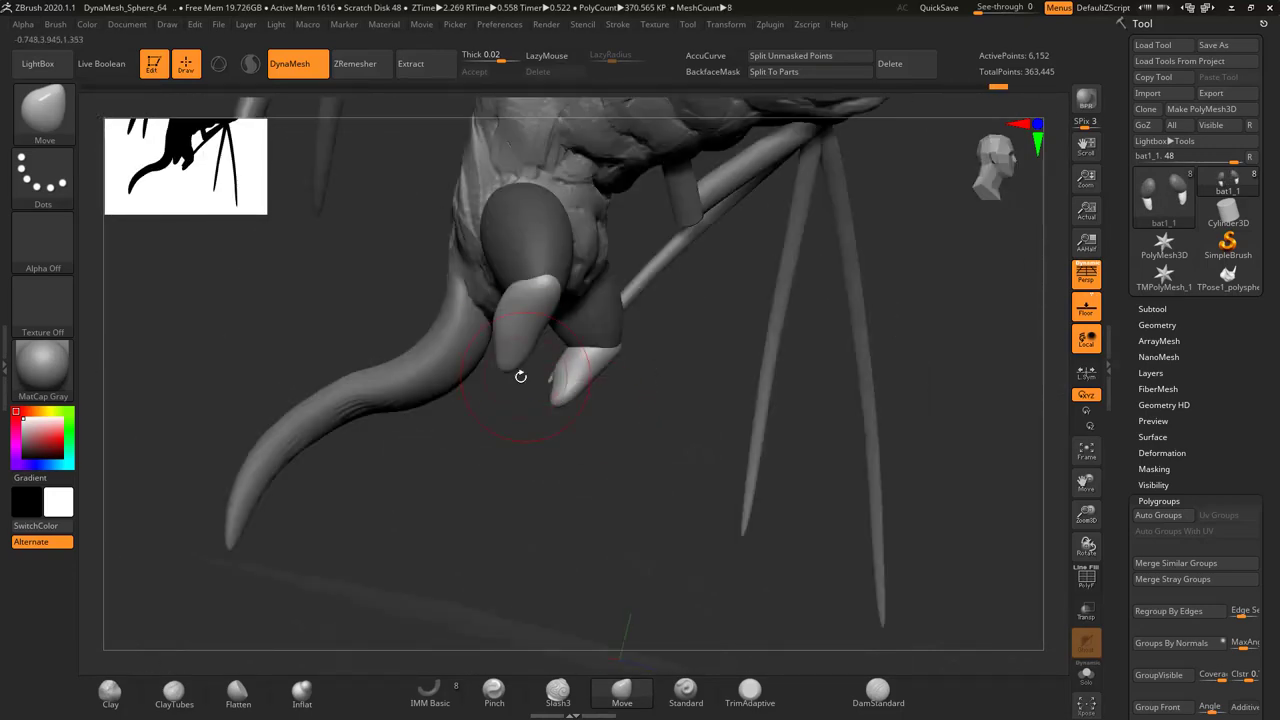
{"action": "key", "text": "b"}
{"action": "mouse_move", "coordinate": [594, 298]}
{"action": "left_mouse_down"}
{"action": "mouse_move", "coordinate": [588, 385]}
{"action": "mouse_move", "coordinate": [600, 360]}
{"action": "mouse_move", "coordinate": [640, 354]}
{"action": "mouse_move", "coordinate": [741, 378]}
{"action": "mouse_move", "coordinate": [640, 360]}
{"action": "mouse_move", "coordinate": [651, 457]}
{"action": "mouse_move", "coordinate": [643, 343]}
{"action": "mouse_move", "coordinate": [676, 372]}
{"action": "mouse_move", "coordinate": [648, 398]}
{"action": "mouse_move", "coordinate": [586, 349]}
{"action": "mouse_move", "coordinate": [590, 368]}
{"action": "left_mouse_up"}
Insert the leg spheres under the torso with the IMM brush, then pick ClayTubes
{"action": "left_click", "coordinate": [430, 690]}
{"action": "key", "text": "f"}
{"action": "key", "text": "b"}
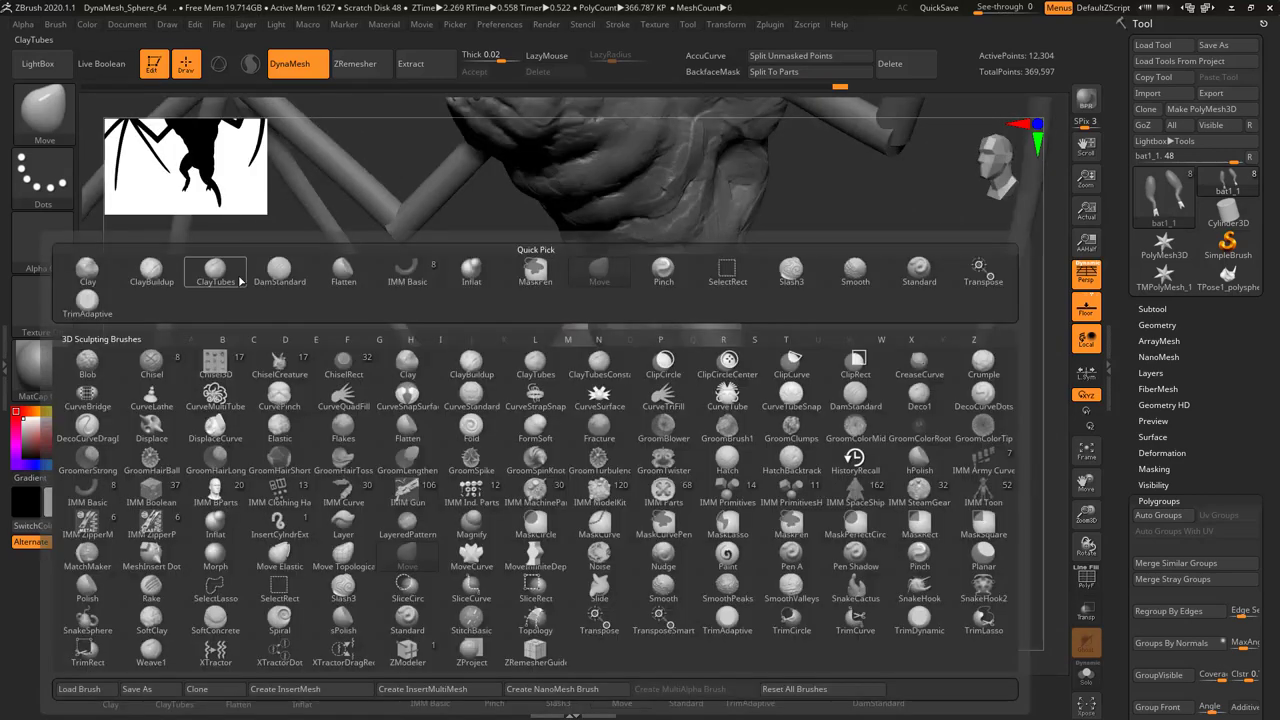
{"action": "key", "text": "c"}
{"action": "key", "text": "t"}
Zoom in low on the legs and pull them into shape with the Move brush
{"action": "left_click_drag", "start_coordinate": [300, 400], "coordinate": [579, 328]}
{"action": "mouse_move", "coordinate": [579, 328]}
{"action": "right_mouse_down"}
{"action": "mouse_move", "coordinate": [614, 428]}
{"action": "mouse_move", "coordinate": [425, 475]}
{"action": "mouse_move", "coordinate": [467, 519]}
{"action": "mouse_move", "coordinate": [502, 455]}
{"action": "mouse_move", "coordinate": [563, 437]}
{"action": "mouse_move", "coordinate": [523, 346]}
{"action": "mouse_move", "coordinate": [533, 349]}
{"action": "right_mouse_up"}
{"action": "key", "text": "b"}
{"action": "key", "text": "m"}
{"action": "key", "text": "v"}
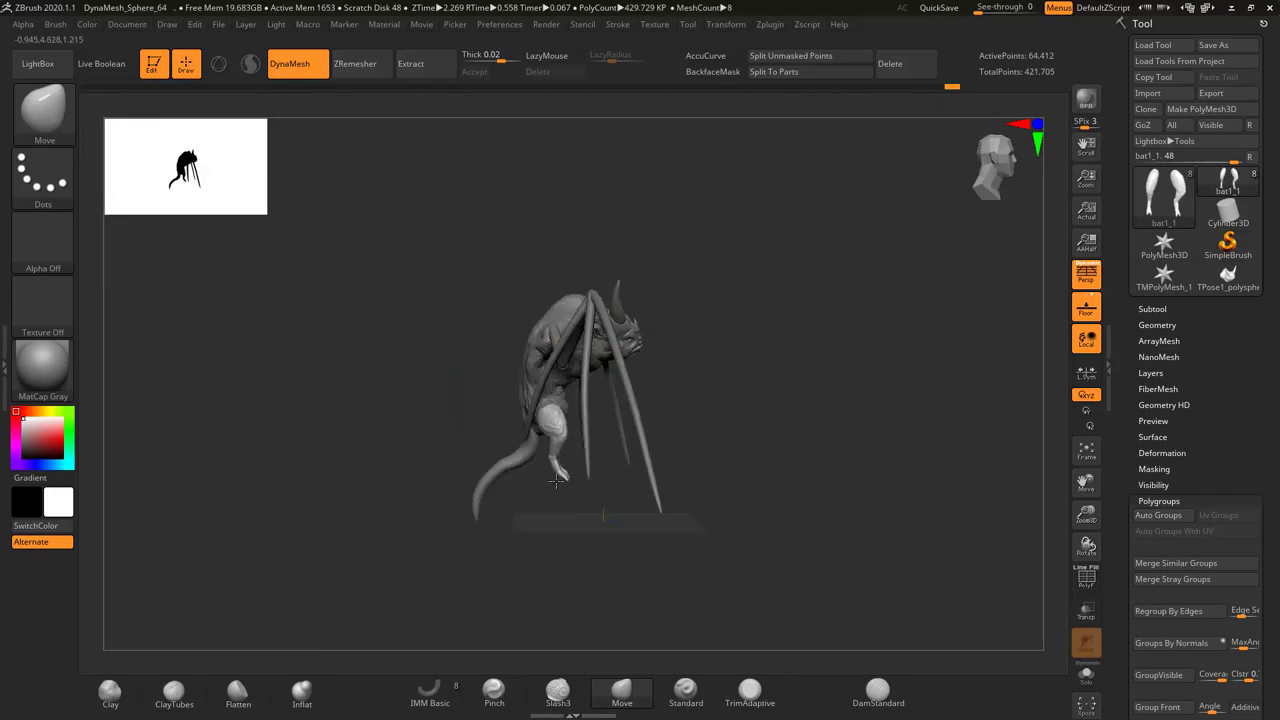
Build clay folds over the belly and thighs, then select the main bat body subtool
{"action": "mouse_move", "coordinate": [520, 432]}
{"action": "left_mouse_down"}
{"action": "mouse_move", "coordinate": [443, 457]}
{"action": "mouse_move", "coordinate": [349, 318]}
{"action": "left_mouse_up"}
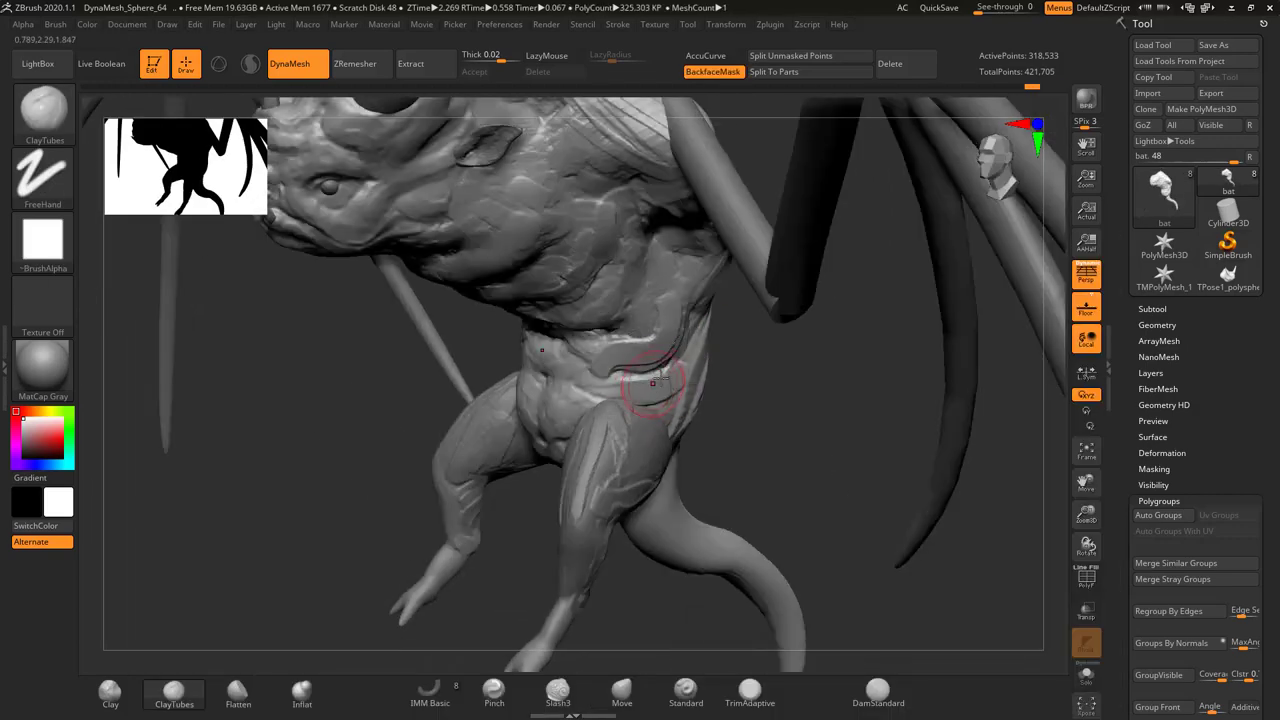
{"action": "right_click_drag", "start_coordinate": [671, 370], "coordinate": [620, 387]}
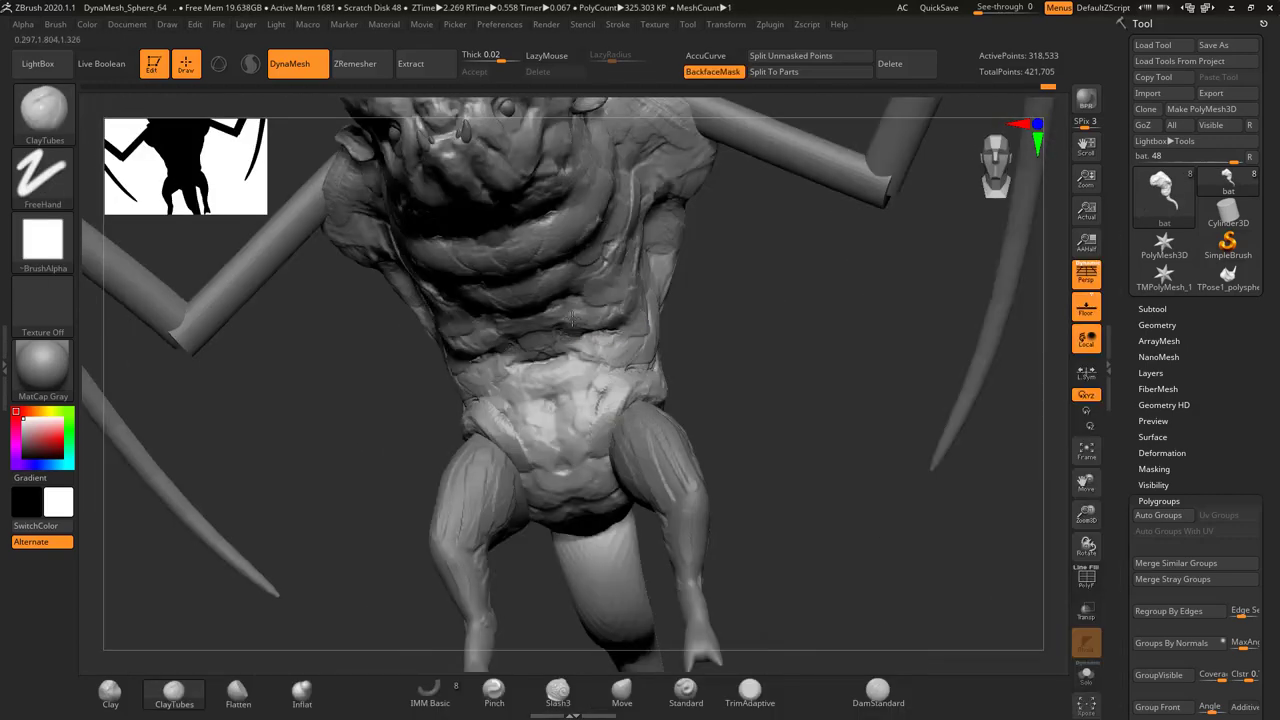
{"action": "mouse_move", "coordinate": [572, 318]}
{"action": "right_mouse_down"}
{"action": "mouse_move", "coordinate": [643, 481]}
{"action": "mouse_move", "coordinate": [637, 302]}
{"action": "mouse_move", "coordinate": [623, 326]}
{"action": "right_mouse_up"}
{"action": "right_click_drag", "start_coordinate": [557, 285], "coordinate": [634, 266], "text": "shift"}
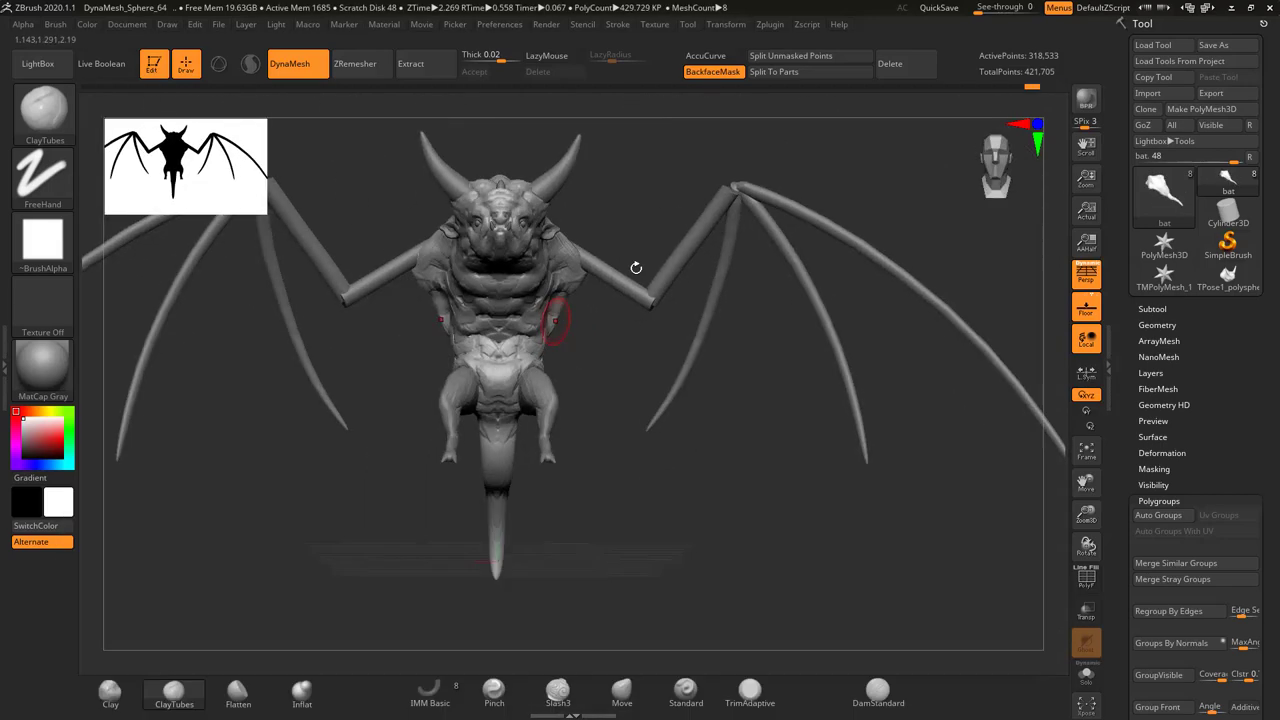
{"action": "key", "text": "b"}
{"action": "key", "text": "m"}
{"action": "key", "text": "v"}
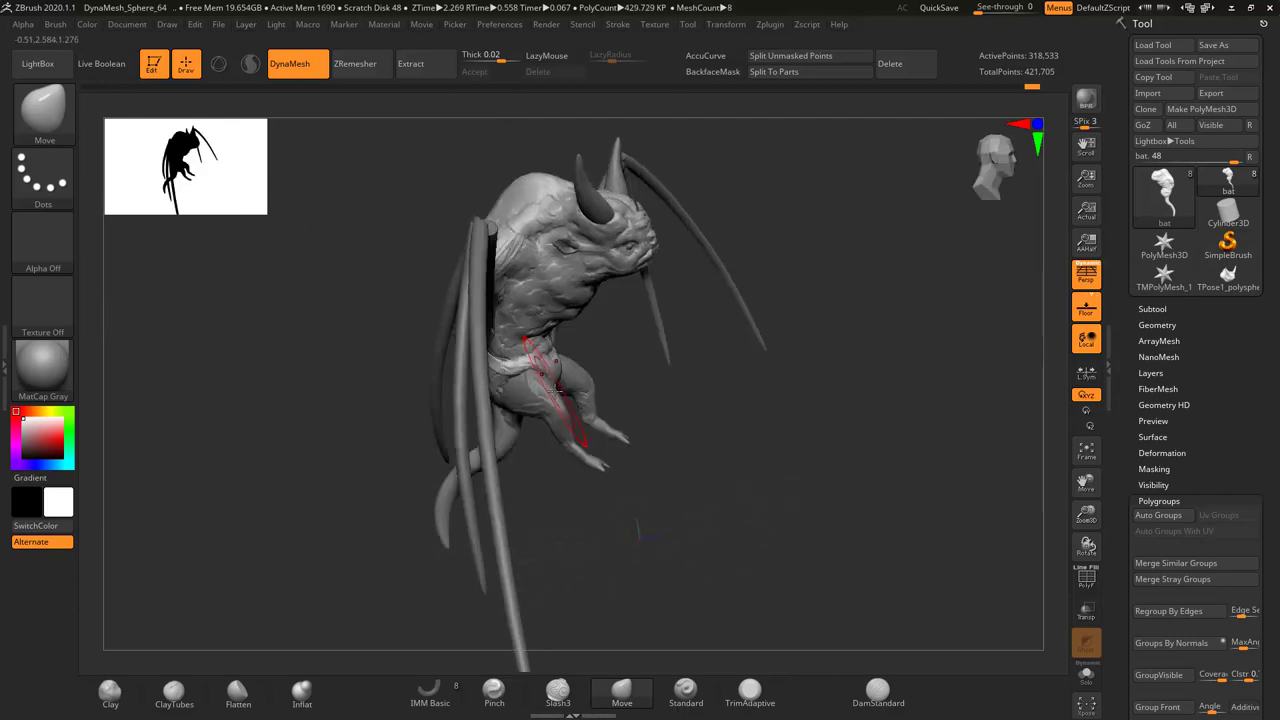
{"action": "left_click", "coordinate": [634, 285], "text": "alt"}
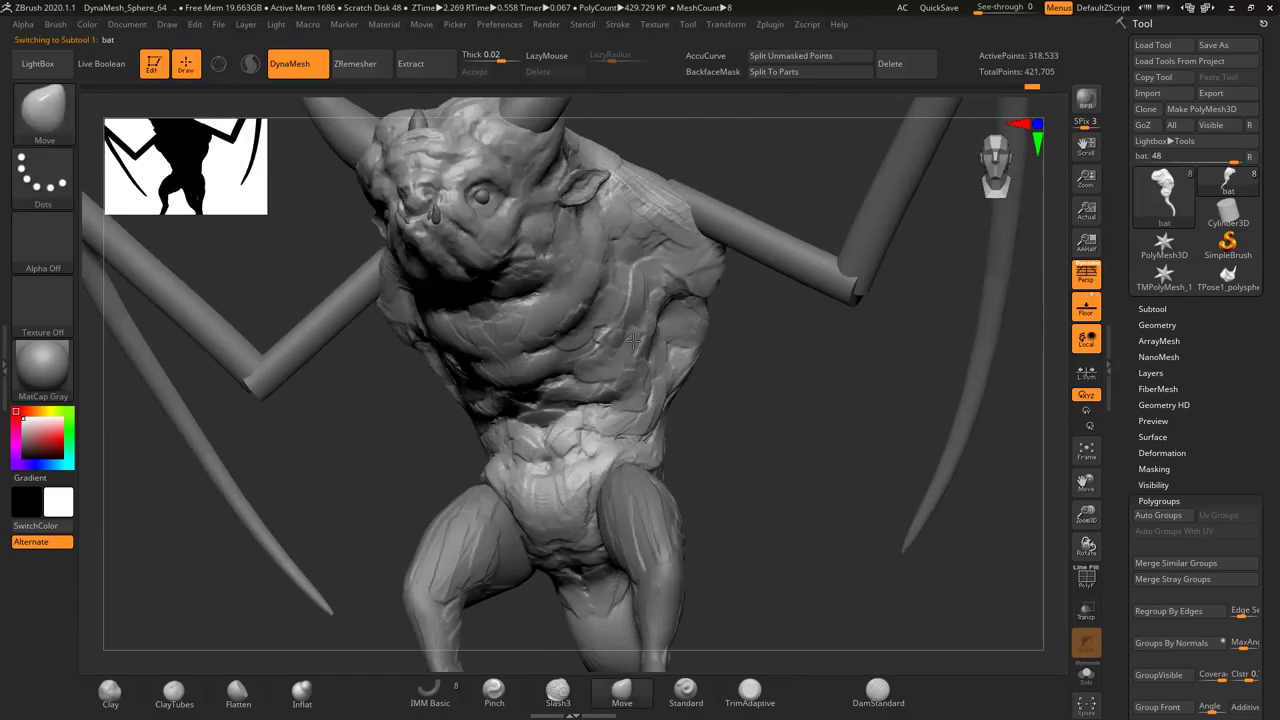
{"action": "right_click_drag", "start_coordinate": [634, 285], "coordinate": [553, 362]}
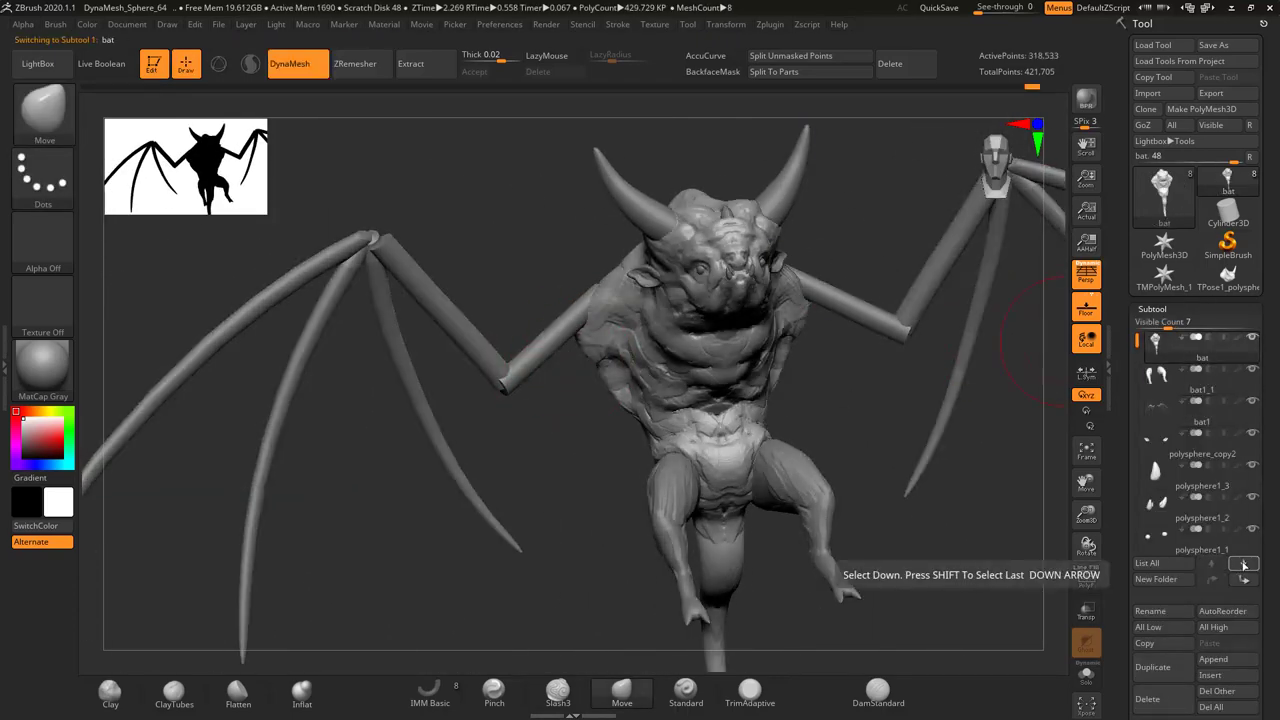
Frame the whole bat and pick ClayTubes with backface masking
{"action": "right_click_drag", "start_coordinate": [914, 503], "coordinate": [766, 451]}
{"action": "key", "text": "f"}
{"action": "scroll", "coordinate": [1200, 450], "scroll_direction": "down", "scroll_amount": 5}
{"action": "mouse_move", "coordinate": [700, 400]}
{"action": "right_mouse_down", "text": "alt"}
{"action": "mouse_move", "coordinate": [560, 318]}
{"action": "mouse_move", "coordinate": [537, 252]}
{"action": "right_mouse_up", "text": "alt"}
{"action": "key", "text": "b"}
{"action": "key", "text": "c"}
{"action": "key", "text": "t"}
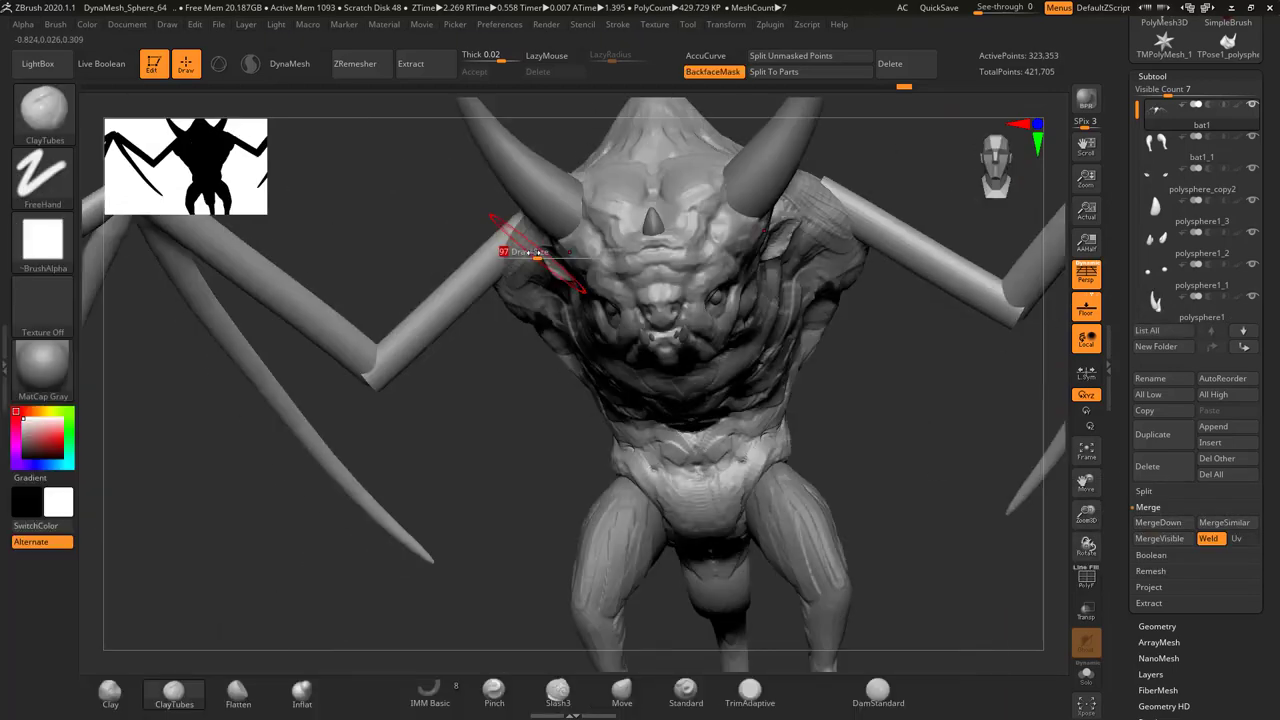
{"action": "key", "text": "f"}
{"action": "right_click_drag", "start_coordinate": [491, 394], "coordinate": [491, 360]}
Remesh the body as one DynaMesh at resolution 200 from Tool > Geometry
{"action": "left_click", "coordinate": [1156, 627]}
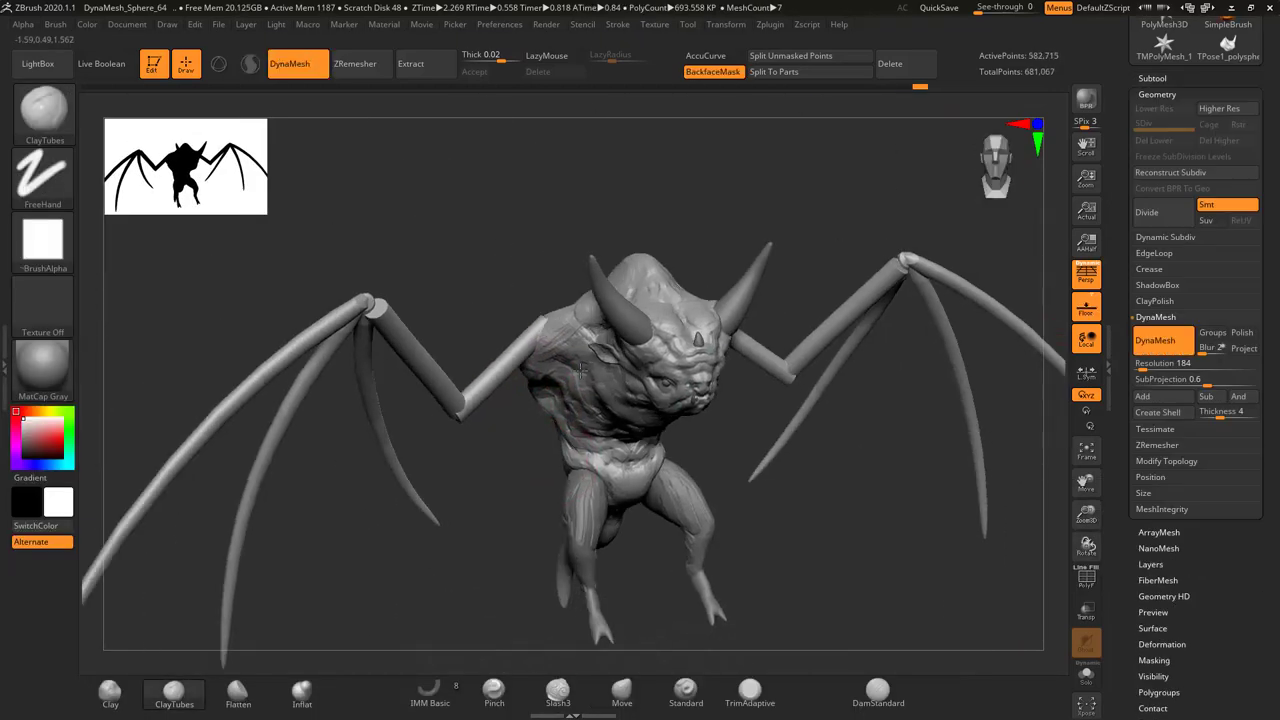
{"action": "mouse_move", "coordinate": [700, 450]}
{"action": "right_mouse_down"}
{"action": "mouse_move", "coordinate": [557, 429]}
{"action": "mouse_move", "coordinate": [668, 335]}
{"action": "right_mouse_up"}
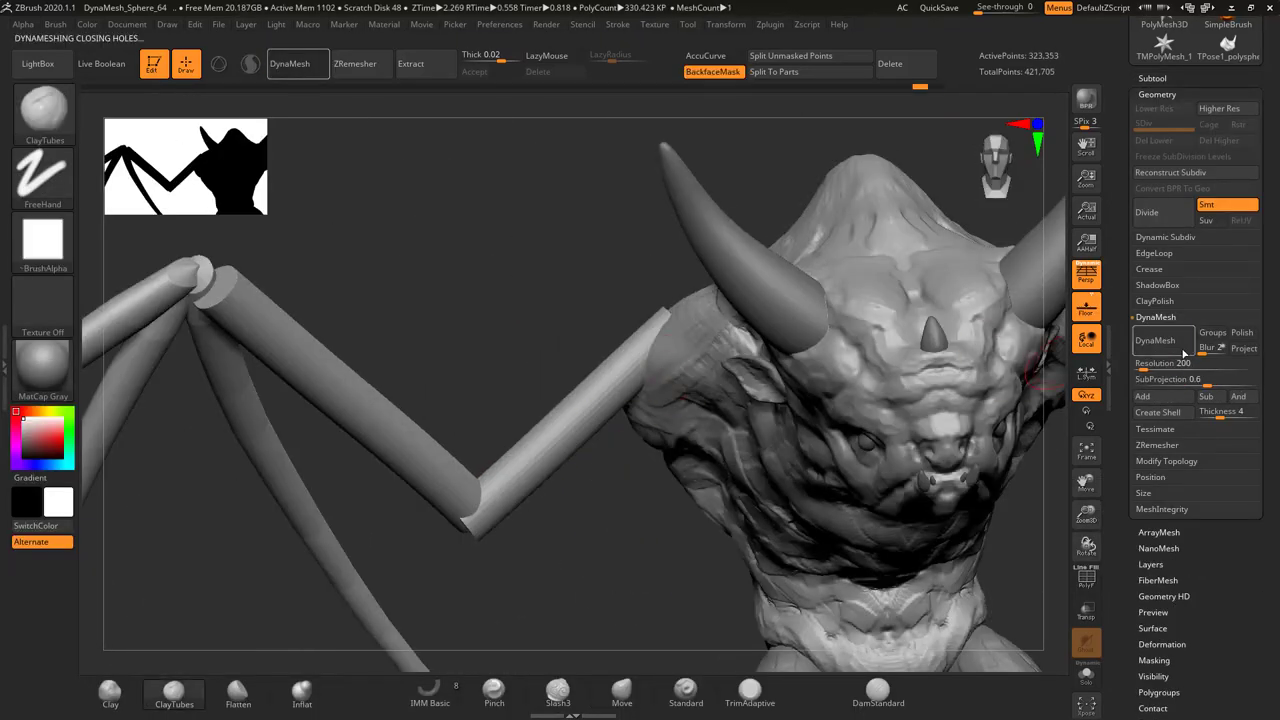
{"action": "mouse_move", "coordinate": [700, 400]}
{"action": "right_mouse_down"}
{"action": "mouse_move", "coordinate": [643, 357]}
{"action": "mouse_move", "coordinate": [760, 330]}
{"action": "mouse_move", "coordinate": [803, 278]}
{"action": "mouse_move", "coordinate": [748, 286]}
{"action": "mouse_move", "coordinate": [486, 414]}
{"action": "mouse_move", "coordinate": [443, 371]}
{"action": "mouse_move", "coordinate": [497, 395]}
{"action": "mouse_move", "coordinate": [586, 320]}
{"action": "mouse_move", "coordinate": [428, 371]}
{"action": "mouse_move", "coordinate": [409, 450]}
{"action": "right_mouse_up"}
{"action": "key", "text": "b"}
{"action": "key", "text": "c"}
{"action": "key", "text": "t"}
Adjust the shoulders, arms and upper back with the Move brush and smooth the upper body
{"action": "key", "text": "b"}
{"action": "key", "text": "m"}
{"action": "key", "text": "v"}
{"action": "right_click_drag", "start_coordinate": [483, 369], "coordinate": [472, 268]}
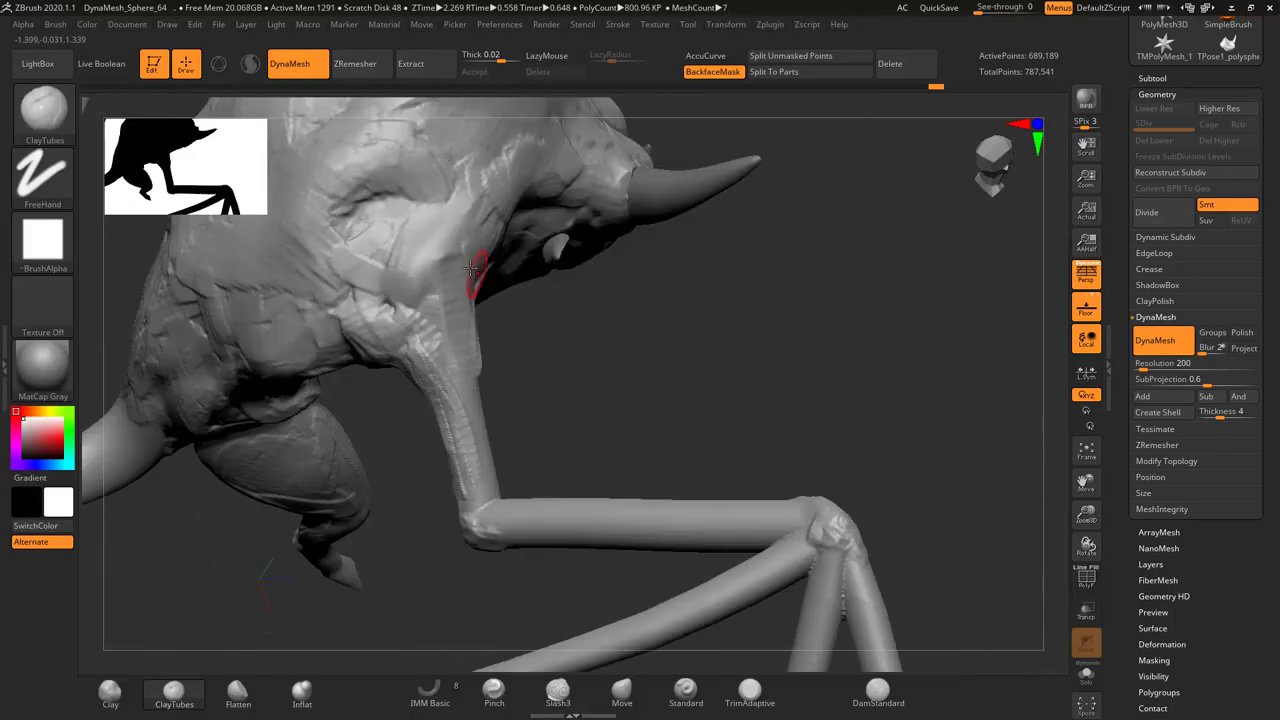
{"action": "mouse_move", "coordinate": [453, 385]}
{"action": "right_mouse_down"}
{"action": "mouse_move", "coordinate": [434, 434]}
{"action": "mouse_move", "coordinate": [584, 461]}
{"action": "mouse_move", "coordinate": [519, 450]}
{"action": "right_mouse_up"}
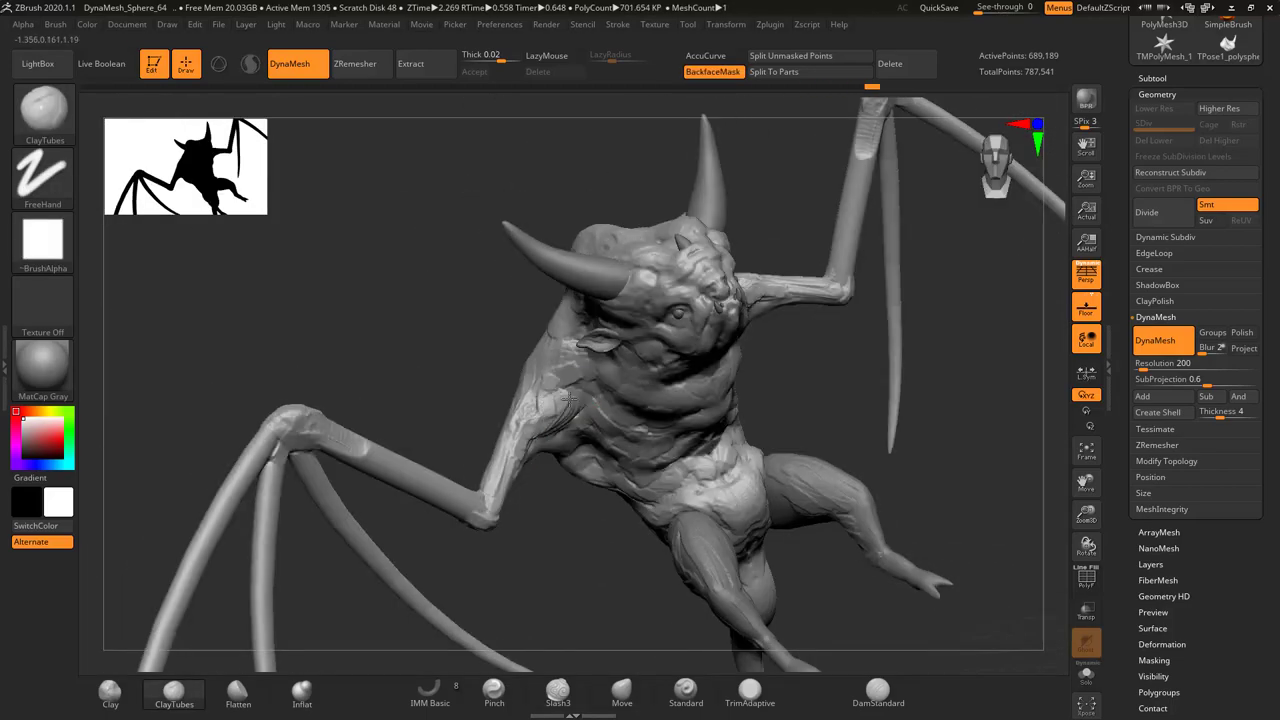
{"action": "mouse_move", "coordinate": [568, 398]}
{"action": "right_mouse_down"}
{"action": "mouse_move", "coordinate": [497, 444]}
{"action": "mouse_move", "coordinate": [543, 380]}
{"action": "mouse_move", "coordinate": [632, 465]}
{"action": "right_mouse_up"}
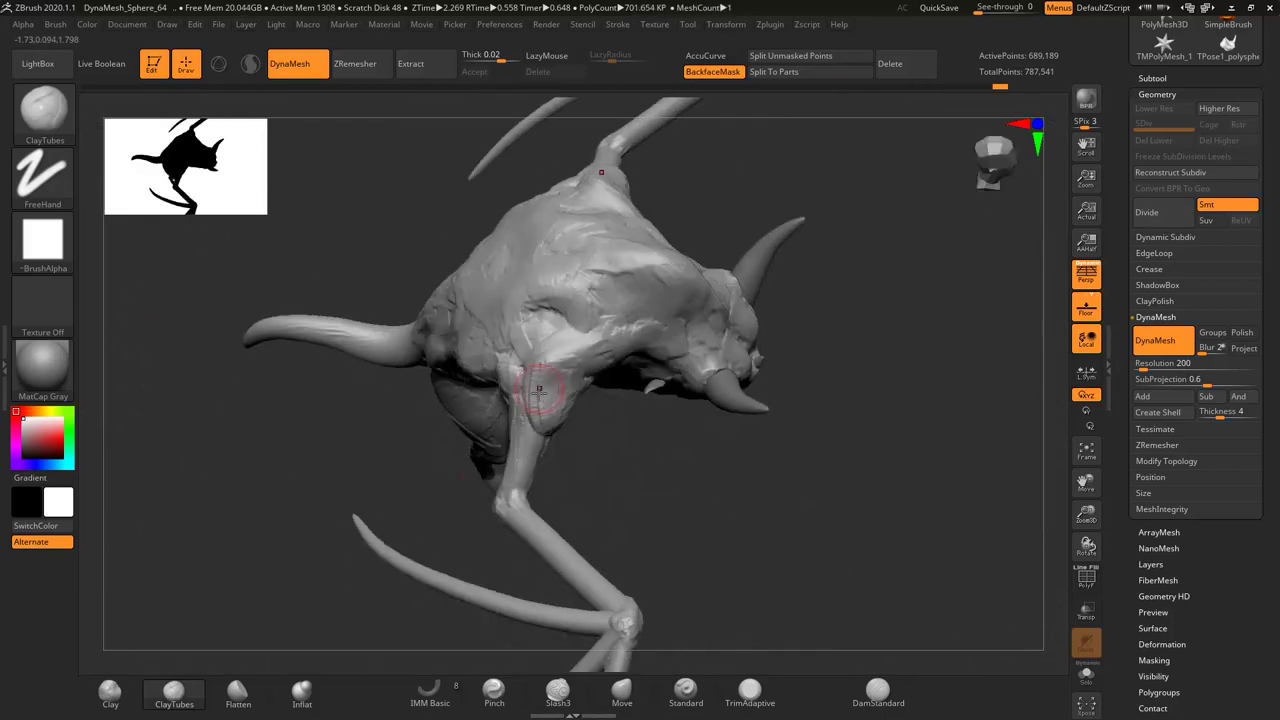
{"action": "mouse_move", "coordinate": [539, 389]}
{"action": "right_mouse_down"}
{"action": "mouse_move", "coordinate": [582, 420]}
{"action": "mouse_move", "coordinate": [686, 372]}
{"action": "mouse_move", "coordinate": [676, 410]}
{"action": "mouse_move", "coordinate": [728, 330]}
{"action": "mouse_move", "coordinate": [709, 357]}
{"action": "mouse_move", "coordinate": [722, 362]}
{"action": "right_mouse_up"}
{"action": "key", "text": "b"}
{"action": "key", "text": "m"}
{"action": "key", "text": "v"}
{"action": "right_click_drag", "start_coordinate": [707, 294], "coordinate": [465, 348]}
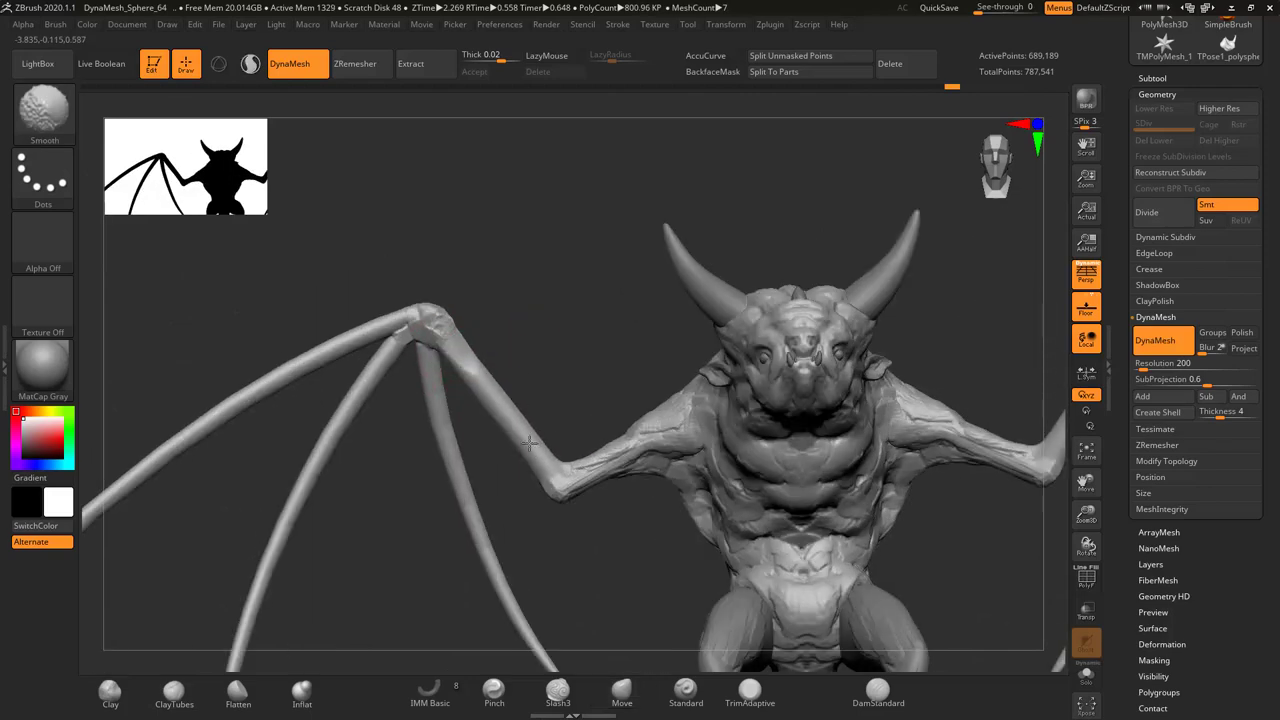
{"action": "key", "text": "f"}
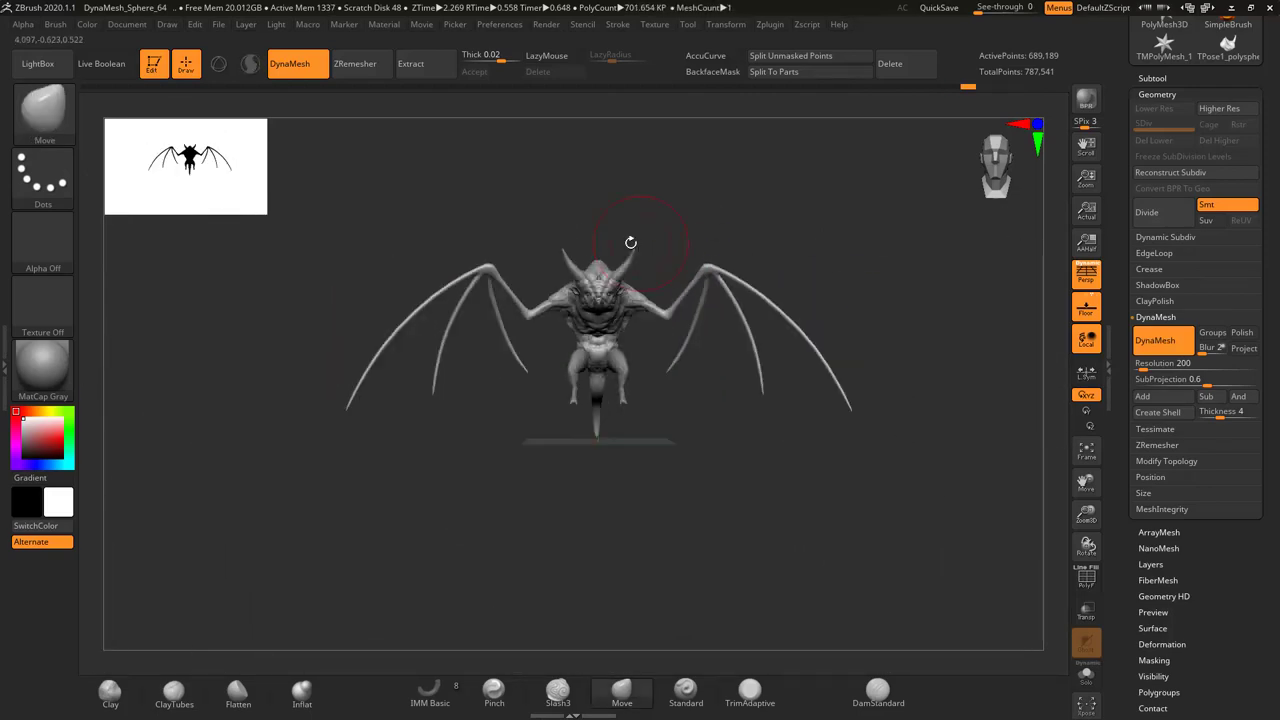
Build clay strokes over the chest and arm with ClayTubes
{"action": "key", "text": "b"}
{"action": "key", "text": "c"}
{"action": "key", "text": "t"}
{"action": "mouse_move", "coordinate": [630, 242]}
{"action": "right_mouse_down", "text": "alt"}
{"action": "mouse_move", "coordinate": [572, 288]}
{"action": "mouse_move", "coordinate": [476, 325]}
{"action": "right_mouse_up", "text": "alt"}
{"action": "mouse_move", "coordinate": [360, 357]}
{"action": "right_mouse_down"}
{"action": "mouse_move", "coordinate": [360, 342]}
{"action": "mouse_move", "coordinate": [414, 386]}
{"action": "mouse_move", "coordinate": [468, 388]}
{"action": "mouse_move", "coordinate": [485, 329]}
{"action": "mouse_move", "coordinate": [479, 400]}
{"action": "mouse_move", "coordinate": [590, 291]}
{"action": "right_mouse_up"}
{"action": "mouse_move", "coordinate": [545, 370]}
{"action": "right_mouse_down", "text": "ctrl"}
{"action": "mouse_move", "coordinate": [673, 380]}
{"action": "mouse_move", "coordinate": [697, 311]}
{"action": "mouse_move", "coordinate": [712, 322]}
{"action": "mouse_move", "coordinate": [686, 277]}
{"action": "mouse_move", "coordinate": [714, 294]}
{"action": "mouse_move", "coordinate": [694, 300]}
{"action": "mouse_move", "coordinate": [709, 371]}
{"action": "mouse_move", "coordinate": [690, 371]}
{"action": "mouse_move", "coordinate": [678, 453]}
{"action": "mouse_move", "coordinate": [700, 320]}
{"action": "mouse_move", "coordinate": [664, 344]}
{"action": "mouse_move", "coordinate": [631, 297]}
{"action": "mouse_move", "coordinate": [565, 275]}
{"action": "mouse_move", "coordinate": [543, 423]}
{"action": "mouse_move", "coordinate": [514, 294]}
{"action": "mouse_move", "coordinate": [487, 330]}
{"action": "mouse_move", "coordinate": [540, 430]}
{"action": "right_mouse_up", "text": "ctrl"}
Alternate Move and BackfaceMask ClayTubes over the leg and raised tail, then resize the Move brush
{"action": "key", "text": "b"}
{"action": "key", "text": "m"}
{"action": "key", "text": "v"}
{"action": "key", "text": "b"}
{"action": "key", "text": "c"}
{"action": "key", "text": "t"}
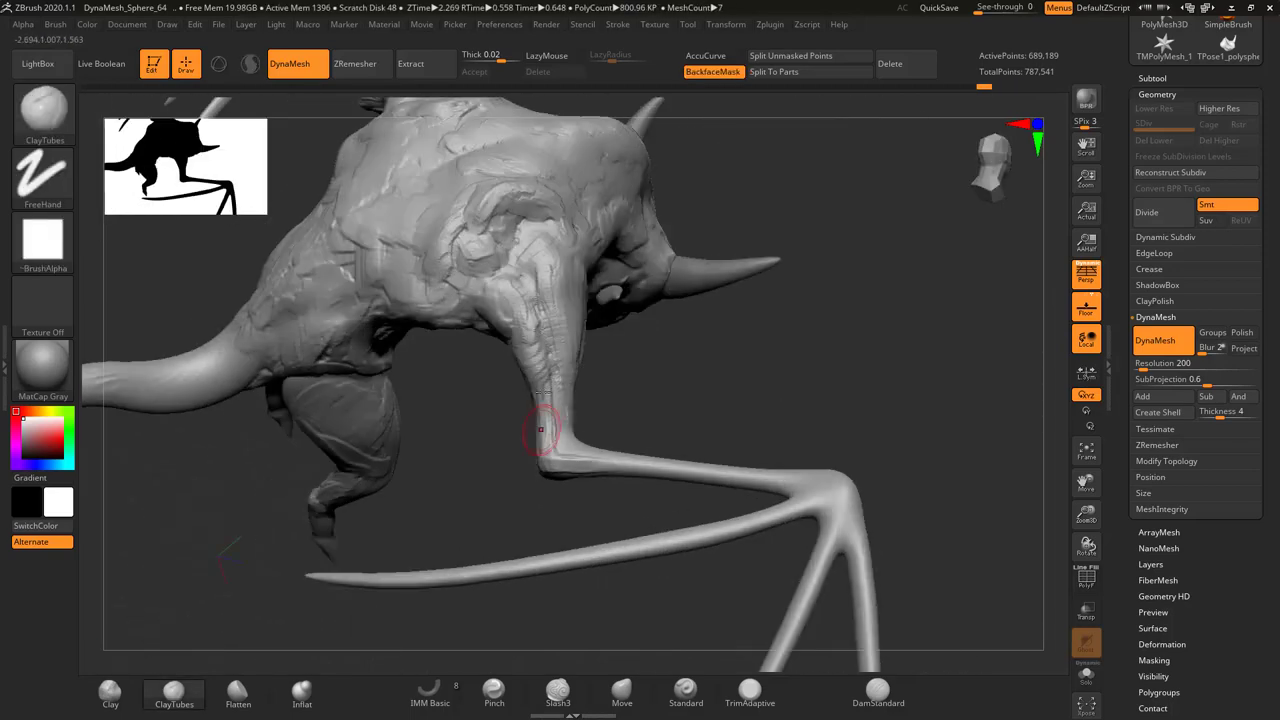
{"action": "mouse_move", "coordinate": [524, 305]}
{"action": "right_mouse_down"}
{"action": "mouse_move", "coordinate": [494, 323]}
{"action": "mouse_move", "coordinate": [486, 366]}
{"action": "mouse_move", "coordinate": [457, 366]}
{"action": "mouse_move", "coordinate": [476, 366]}
{"action": "mouse_move", "coordinate": [486, 330]}
{"action": "mouse_move", "coordinate": [471, 334]}
{"action": "mouse_move", "coordinate": [622, 338]}
{"action": "mouse_move", "coordinate": [603, 260]}
{"action": "mouse_move", "coordinate": [637, 294]}
{"action": "mouse_move", "coordinate": [656, 283]}
{"action": "mouse_move", "coordinate": [650, 330]}
{"action": "mouse_move", "coordinate": [586, 380]}
{"action": "mouse_move", "coordinate": [645, 273]}
{"action": "mouse_move", "coordinate": [678, 302]}
{"action": "mouse_move", "coordinate": [679, 285]}
{"action": "mouse_move", "coordinate": [633, 255]}
{"action": "right_mouse_up"}
{"action": "key", "text": "b"}
{"action": "key", "text": "m"}
{"action": "key", "text": "v"}
{"action": "key", "text": "s"}
Tune the brush settings and turn the creature front-on to check the hips and thighs
{"action": "key", "text": "space"}
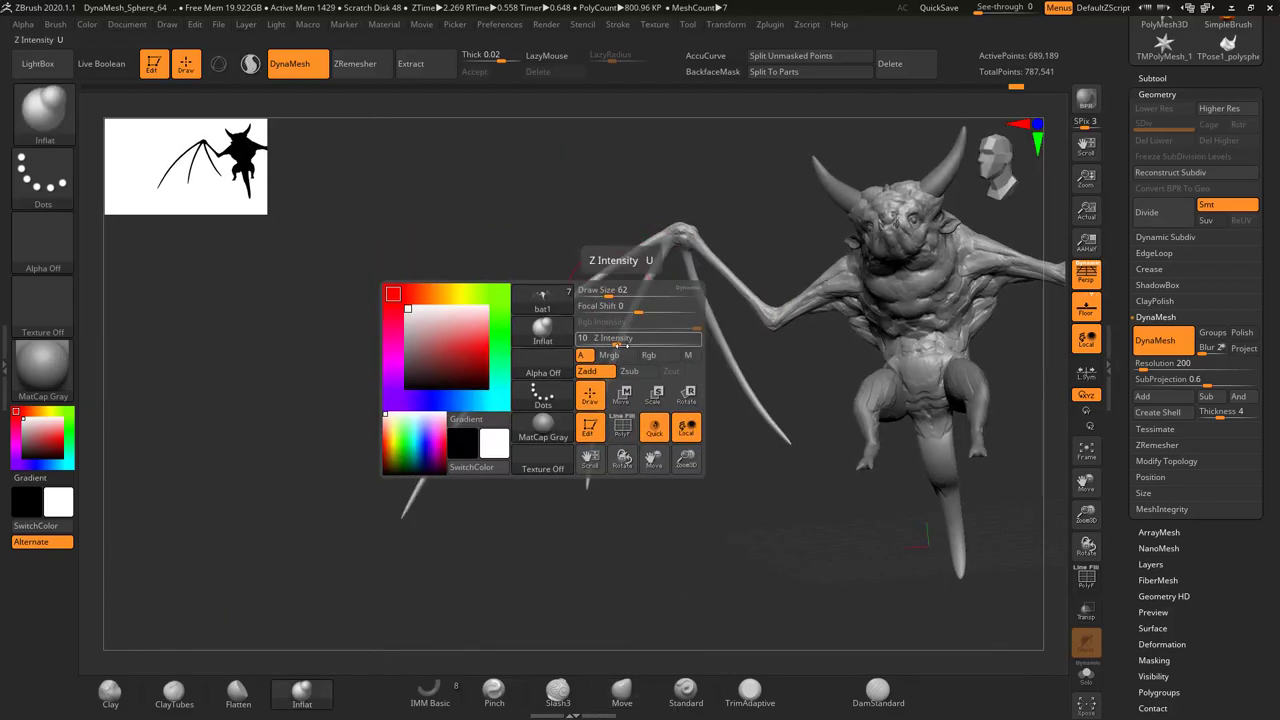
{"action": "right_click_drag", "start_coordinate": [640, 248], "coordinate": [695, 215]}
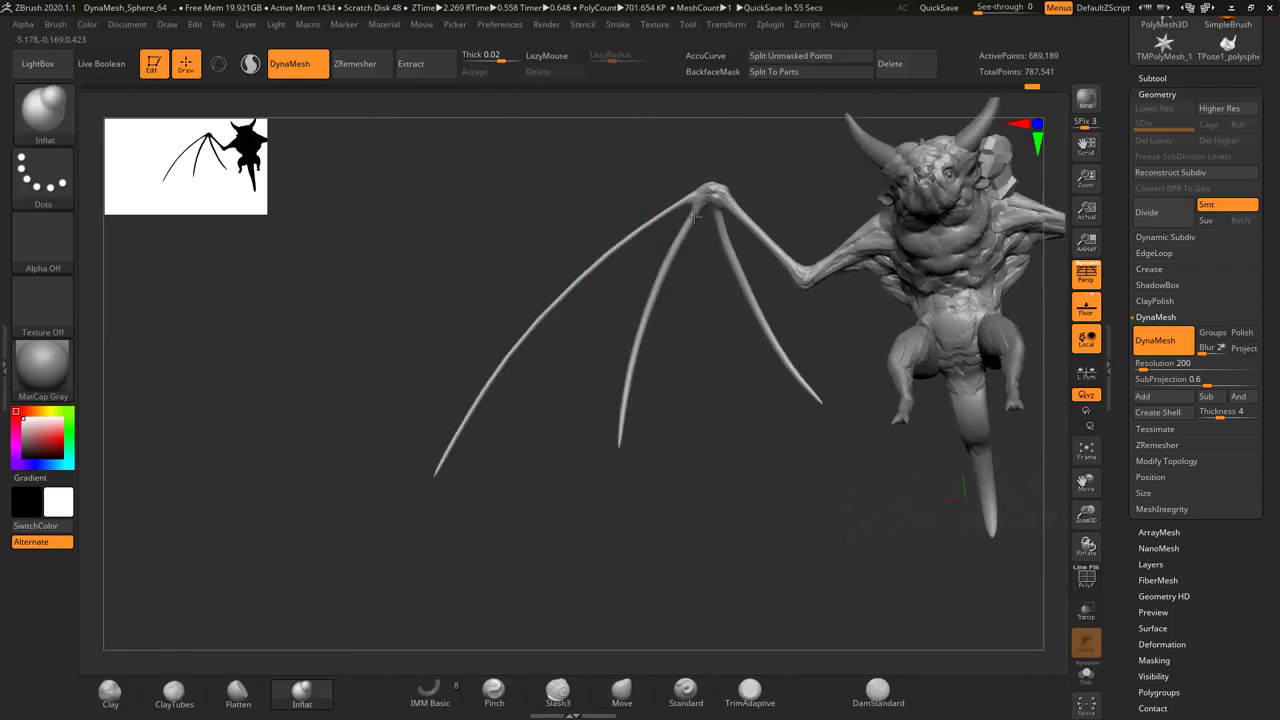
{"action": "right_click_drag", "start_coordinate": [715, 290], "coordinate": [612, 316]}
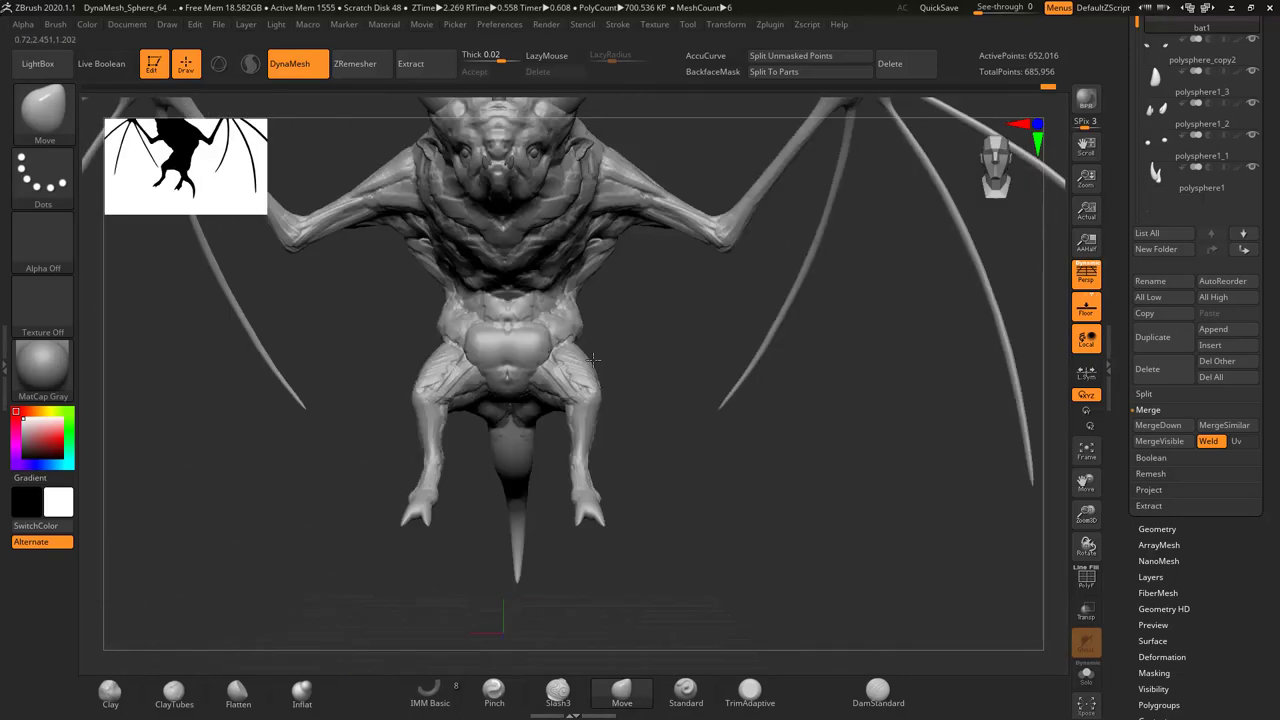
Flatten the thighs, torso underside and back muscles from several angles, then take up BackfaceMask ClayTubes
{"action": "right_click_drag", "start_coordinate": [541, 432], "coordinate": [528, 257]}
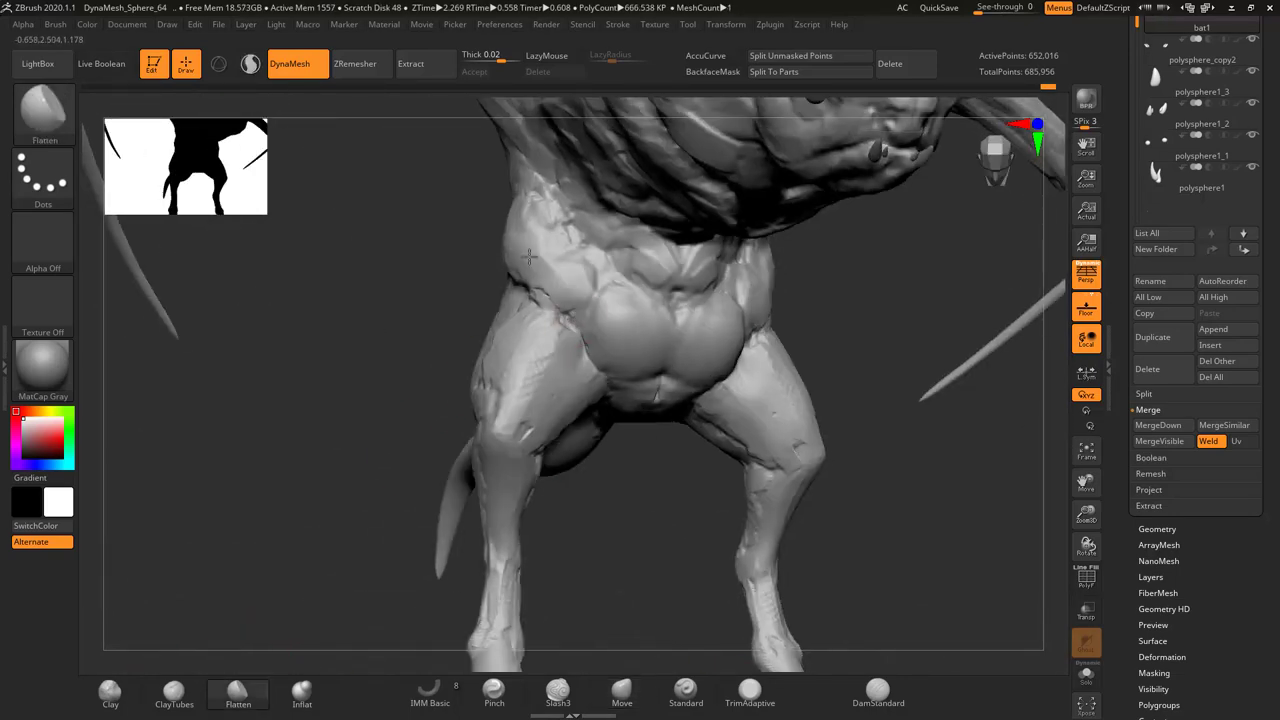
{"action": "right_click_drag", "start_coordinate": [668, 284], "coordinate": [773, 286]}
{"action": "mouse_move", "coordinate": [648, 288]}
{"action": "right_mouse_down"}
{"action": "mouse_move", "coordinate": [398, 338]}
{"action": "mouse_move", "coordinate": [541, 505]}
{"action": "right_mouse_up"}
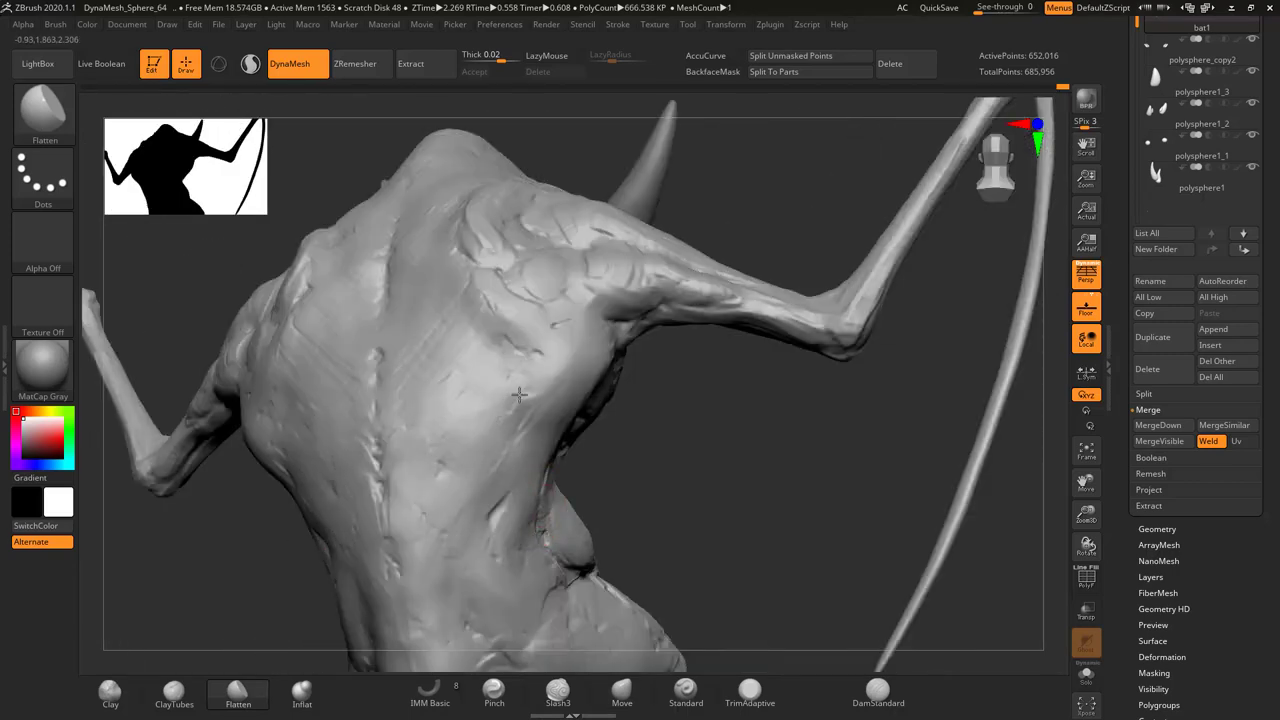
{"action": "mouse_move", "coordinate": [410, 433]}
{"action": "right_mouse_down"}
{"action": "mouse_move", "coordinate": [444, 309]}
{"action": "mouse_move", "coordinate": [300, 350]}
{"action": "mouse_move", "coordinate": [372, 475]}
{"action": "mouse_move", "coordinate": [398, 434]}
{"action": "mouse_move", "coordinate": [569, 390]}
{"action": "right_mouse_up"}
{"action": "mouse_move", "coordinate": [471, 355]}
{"action": "right_mouse_down"}
{"action": "mouse_move", "coordinate": [575, 355]}
{"action": "mouse_move", "coordinate": [549, 355]}
{"action": "right_mouse_up"}
{"action": "key", "text": "b"}
{"action": "key", "text": "c"}
{"action": "key", "text": "t"}
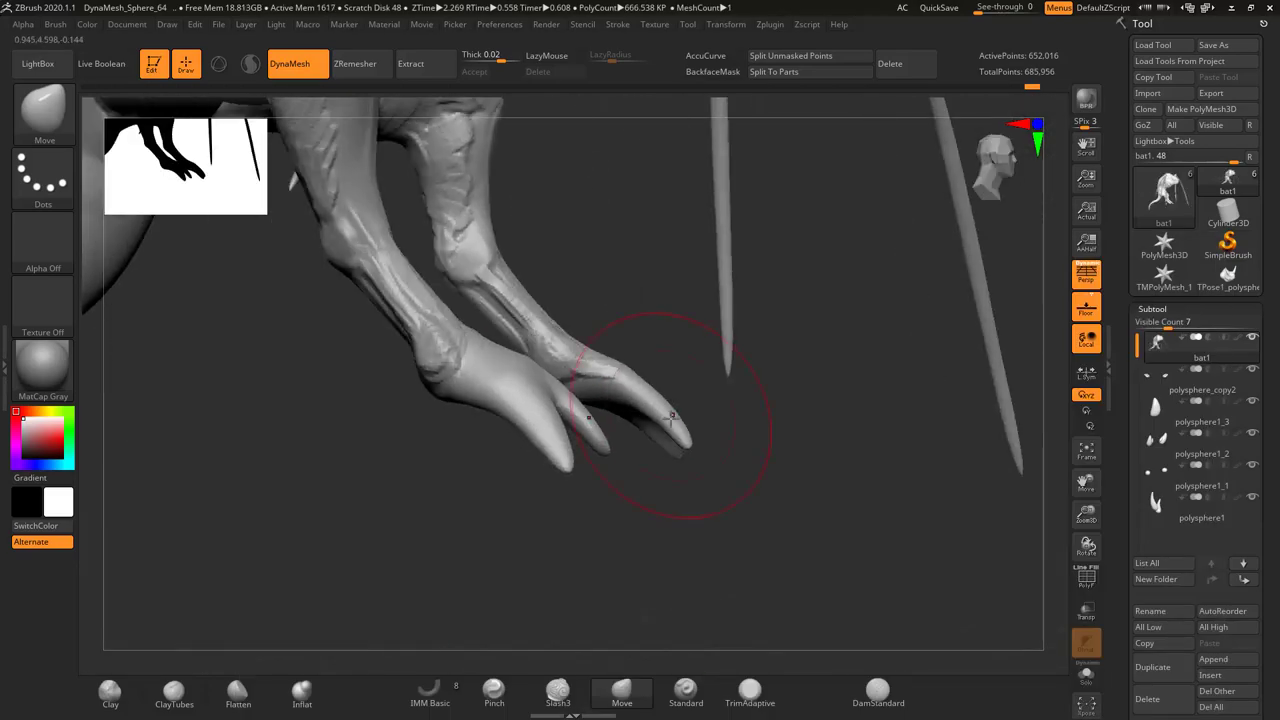
Enlarge the brush, roughen the claws with clay and smooth the lower legs
{"action": "key", "text": "s"}
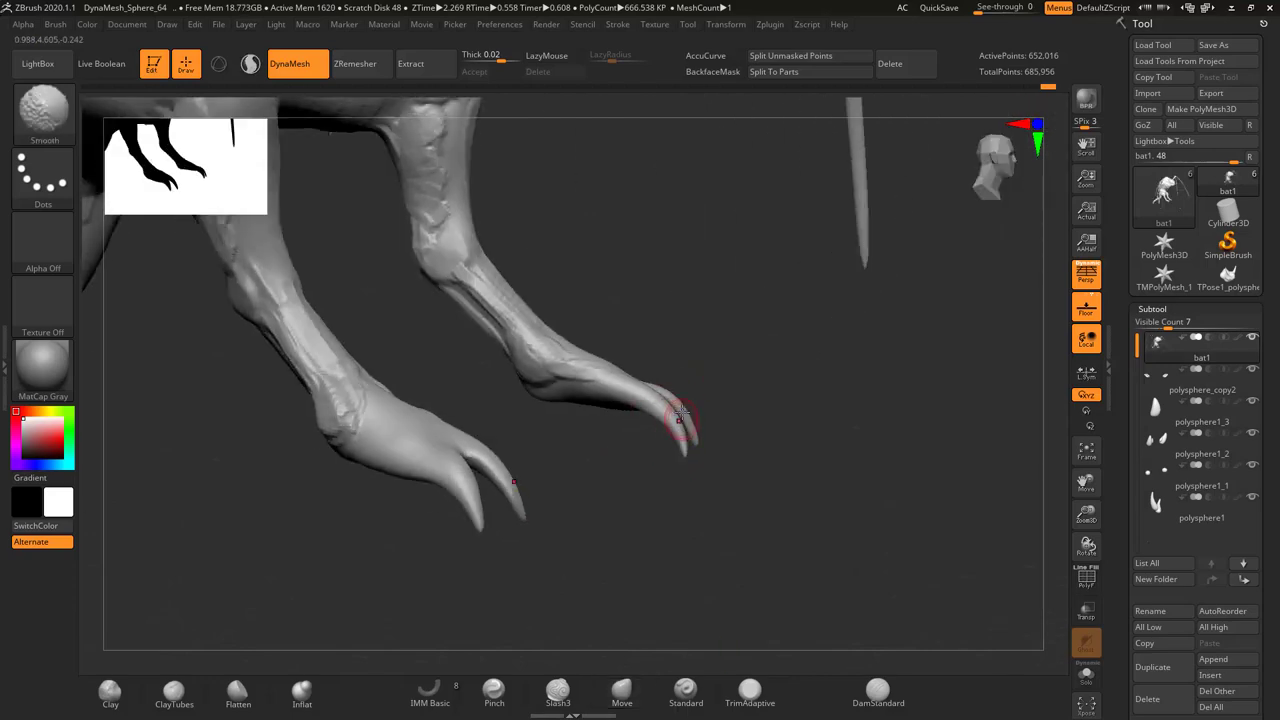
{"action": "key", "text": "s"}
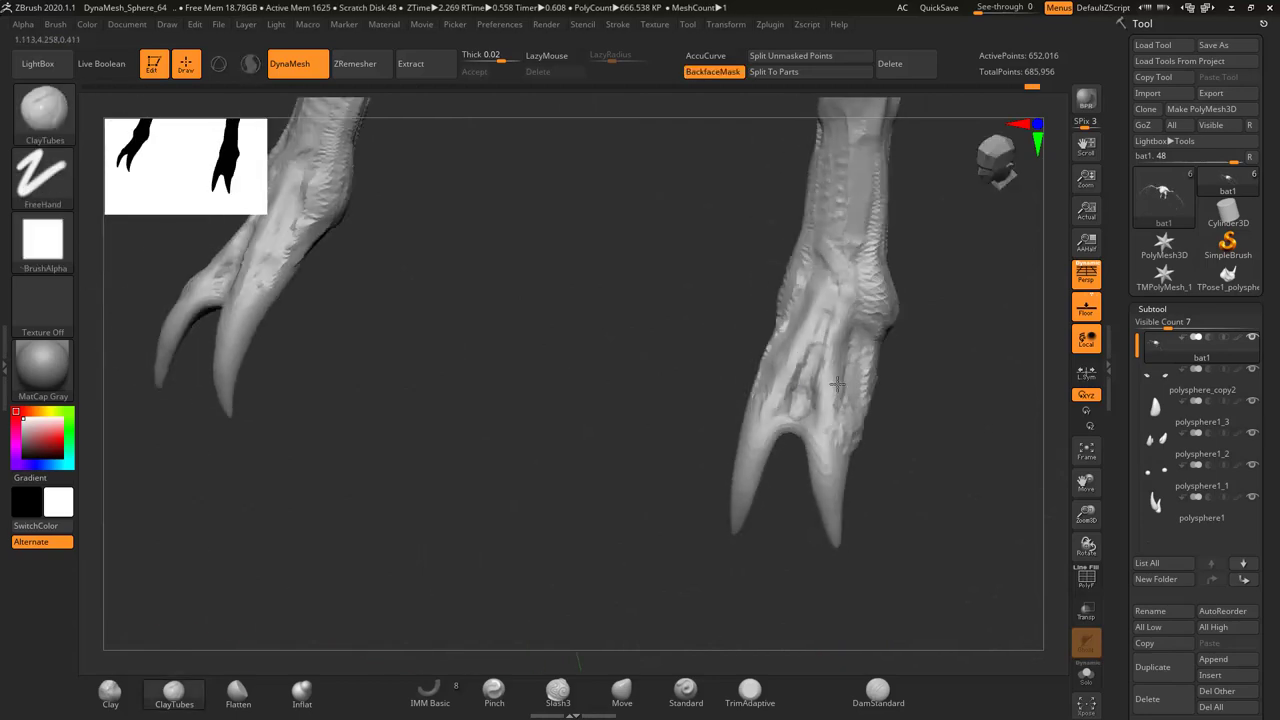
{"action": "left_click_drag", "start_coordinate": [790, 422], "coordinate": [875, 460]}
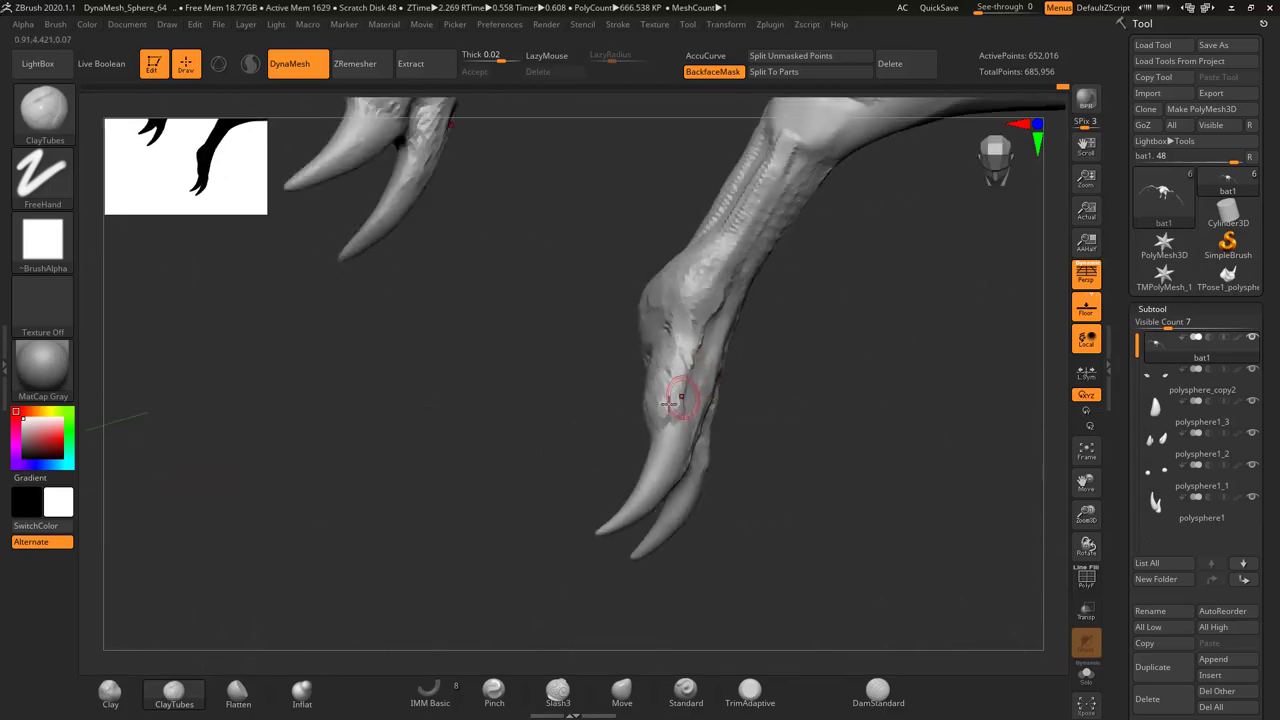
{"action": "right_click_drag", "start_coordinate": [668, 402], "coordinate": [700, 420]}
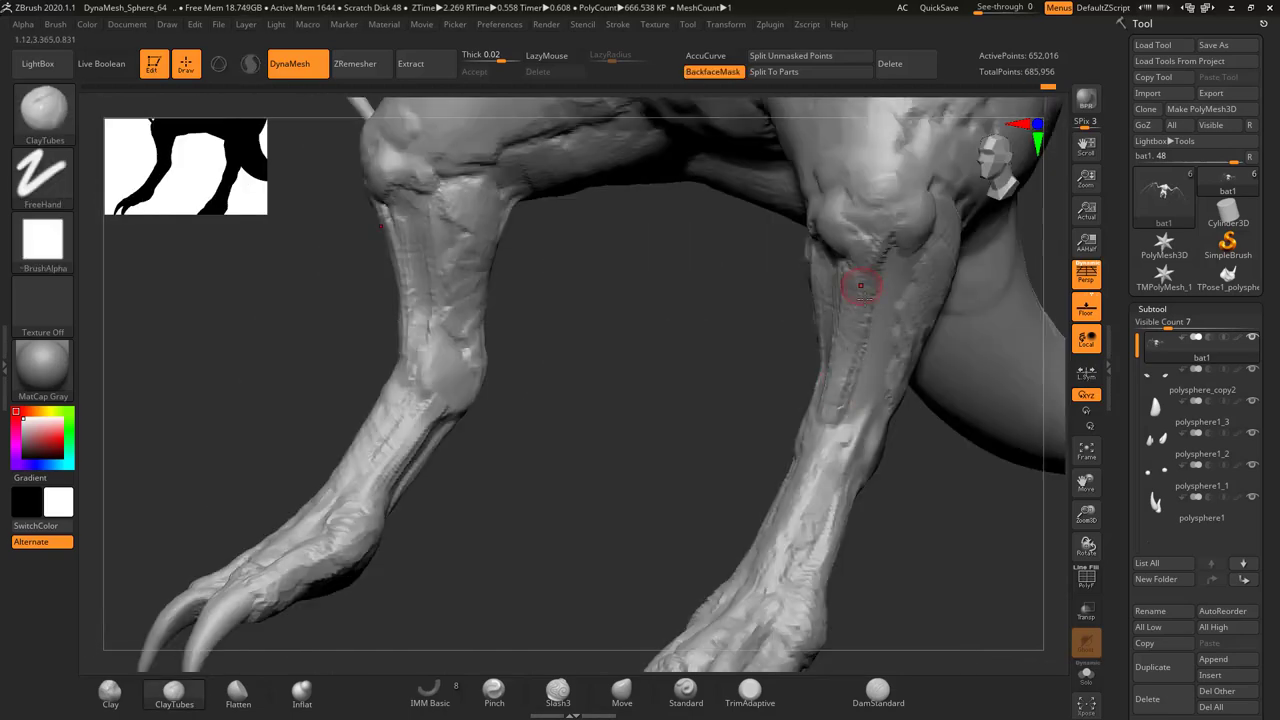
{"action": "mouse_move", "coordinate": [860, 287]}
{"action": "left_mouse_down"}
{"action": "mouse_move", "coordinate": [766, 305]}
{"action": "mouse_move", "coordinate": [677, 286]}
{"action": "mouse_move", "coordinate": [670, 220]}
{"action": "left_mouse_up"}
{"action": "mouse_move", "coordinate": [783, 124]}
{"action": "left_mouse_down"}
{"action": "mouse_move", "coordinate": [702, 245]}
{"action": "mouse_move", "coordinate": [686, 200]}
{"action": "mouse_move", "coordinate": [700, 243]}
{"action": "mouse_move", "coordinate": [632, 298]}
{"action": "left_mouse_up"}
{"action": "right_click_drag", "start_coordinate": [632, 298], "coordinate": [608, 263]}
Tweak both legs and claws with the Move brush, then return to ClayTubes
{"action": "key", "text": "b"}
{"action": "key", "text": "m"}
{"action": "key", "text": "v"}
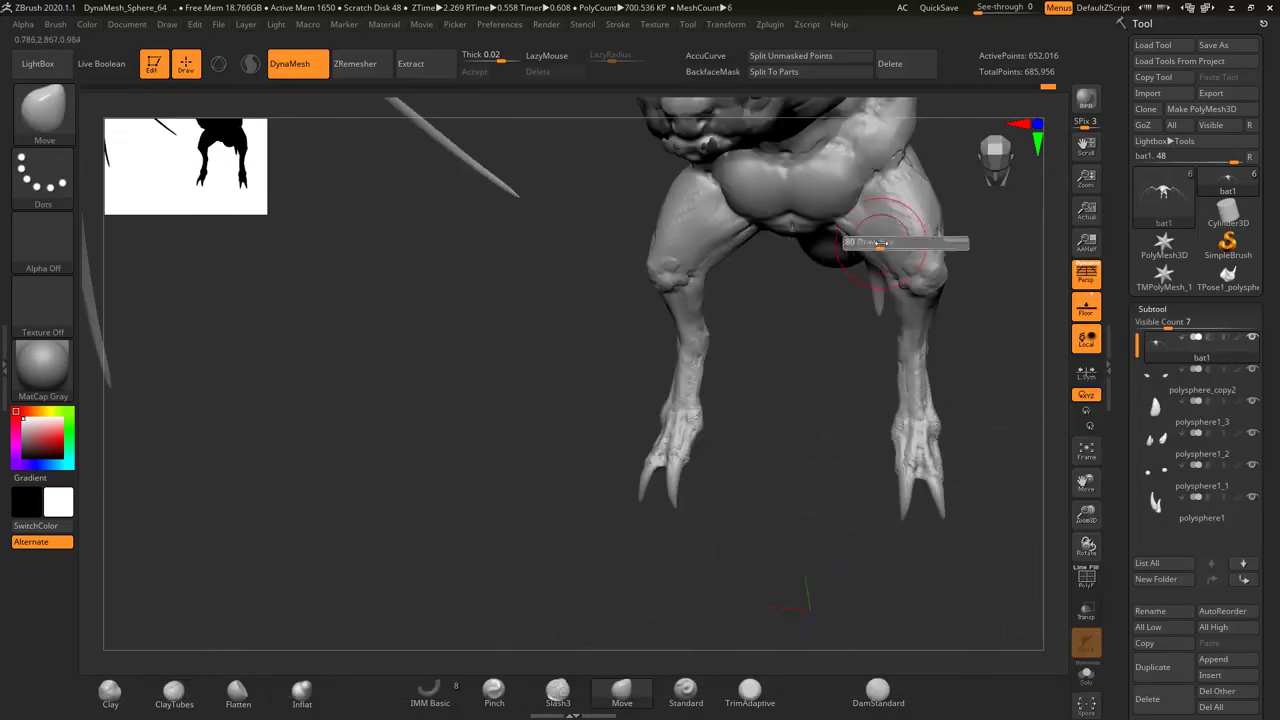
{"action": "mouse_move", "coordinate": [857, 245]}
{"action": "right_mouse_down"}
{"action": "mouse_move", "coordinate": [957, 230]}
{"action": "mouse_move", "coordinate": [760, 320]}
{"action": "mouse_move", "coordinate": [842, 344]}
{"action": "mouse_move", "coordinate": [832, 415]}
{"action": "mouse_move", "coordinate": [808, 386]}
{"action": "mouse_move", "coordinate": [757, 371]}
{"action": "mouse_move", "coordinate": [651, 398]}
{"action": "mouse_move", "coordinate": [557, 358]}
{"action": "mouse_move", "coordinate": [574, 379]}
{"action": "mouse_move", "coordinate": [617, 367]}
{"action": "mouse_move", "coordinate": [668, 402]}
{"action": "mouse_move", "coordinate": [614, 360]}
{"action": "mouse_move", "coordinate": [565, 365]}
{"action": "mouse_move", "coordinate": [600, 349]}
{"action": "mouse_move", "coordinate": [534, 362]}
{"action": "mouse_move", "coordinate": [470, 300]}
{"action": "mouse_move", "coordinate": [386, 266]}
{"action": "mouse_move", "coordinate": [586, 423]}
{"action": "mouse_move", "coordinate": [624, 320]}
{"action": "mouse_move", "coordinate": [749, 366]}
{"action": "mouse_move", "coordinate": [471, 200]}
{"action": "mouse_move", "coordinate": [543, 366]}
{"action": "mouse_move", "coordinate": [608, 320]}
{"action": "mouse_move", "coordinate": [643, 345]}
{"action": "right_mouse_up"}
{"action": "key", "text": "b"}
{"action": "key", "text": "c"}
{"action": "key", "text": "t"}
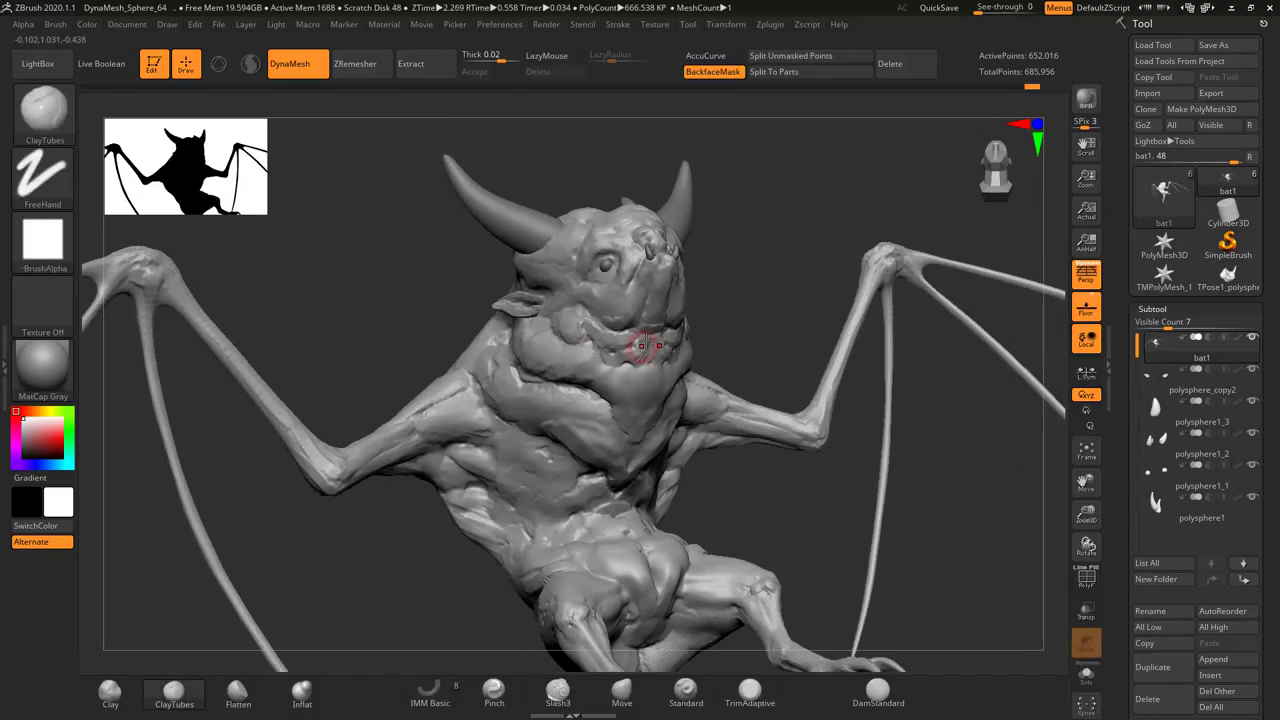
Sculpt wrinkled folds and a creased brow on the face and chest with ClayTubes
{"action": "mouse_move", "coordinate": [637, 297]}
{"action": "right_mouse_down"}
{"action": "mouse_move", "coordinate": [583, 326]}
{"action": "mouse_move", "coordinate": [557, 286]}
{"action": "mouse_move", "coordinate": [539, 311]}
{"action": "mouse_move", "coordinate": [642, 396]}
{"action": "mouse_move", "coordinate": [566, 297]}
{"action": "mouse_move", "coordinate": [572, 325]}
{"action": "mouse_move", "coordinate": [457, 300]}
{"action": "mouse_move", "coordinate": [543, 371]}
{"action": "mouse_move", "coordinate": [608, 346]}
{"action": "mouse_move", "coordinate": [663, 429]}
{"action": "mouse_move", "coordinate": [660, 450]}
{"action": "mouse_move", "coordinate": [706, 472]}
{"action": "mouse_move", "coordinate": [728, 464]}
{"action": "right_mouse_up"}
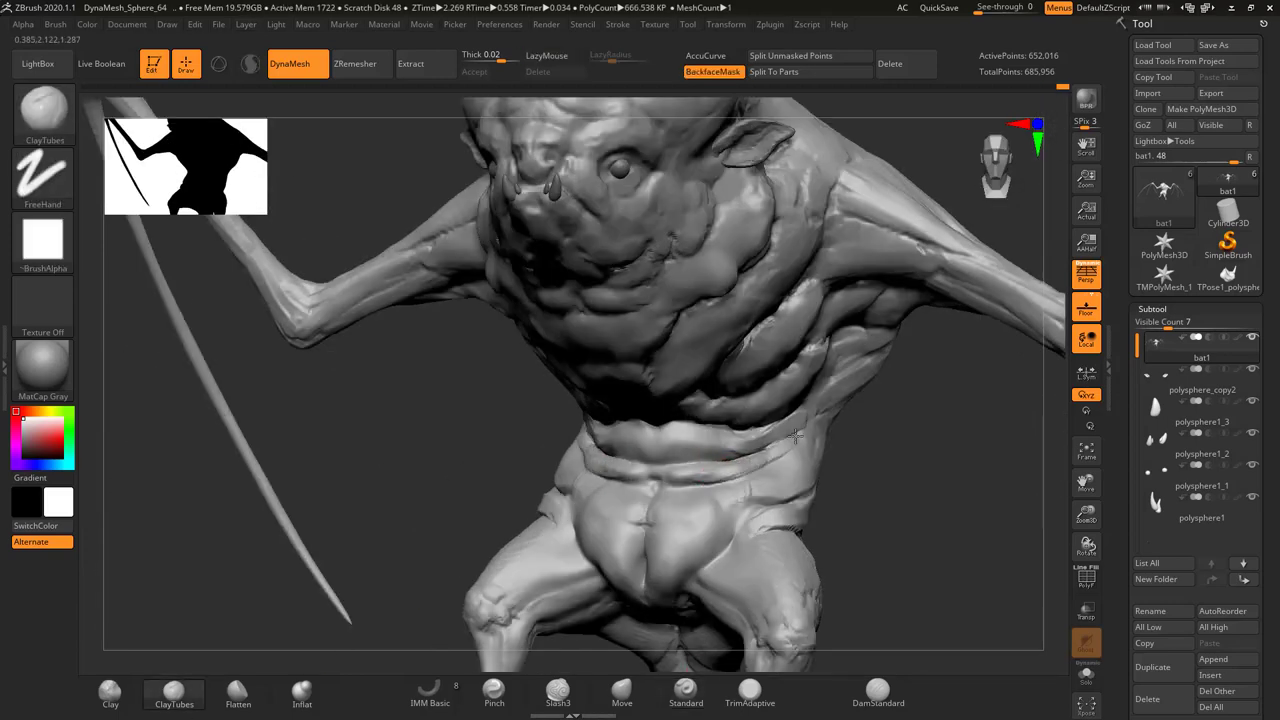
{"action": "mouse_move", "coordinate": [665, 446]}
{"action": "right_mouse_down", "text": "alt"}
{"action": "mouse_move", "coordinate": [800, 457]}
{"action": "mouse_move", "coordinate": [723, 415]}
{"action": "right_mouse_up", "text": "alt"}
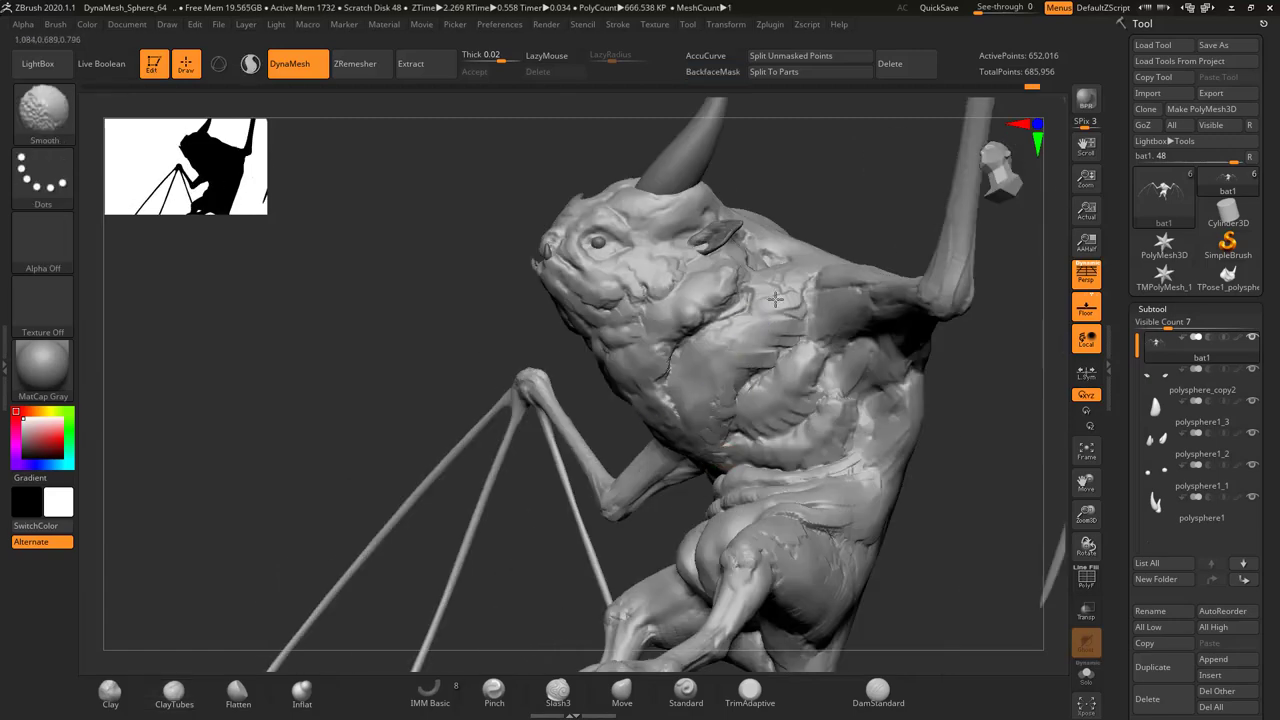
{"action": "mouse_move", "coordinate": [775, 299]}
{"action": "right_mouse_down"}
{"action": "mouse_move", "coordinate": [586, 371]}
{"action": "mouse_move", "coordinate": [614, 451]}
{"action": "mouse_move", "coordinate": [676, 387]}
{"action": "right_mouse_up"}
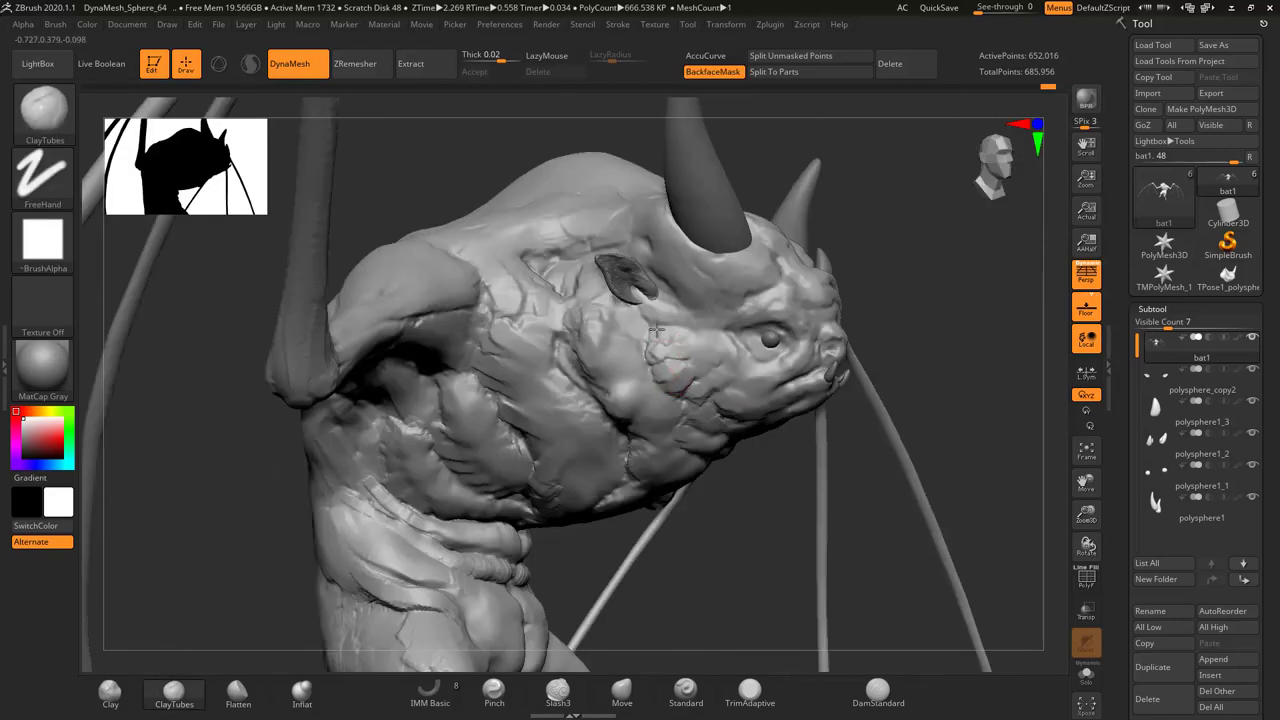
{"action": "mouse_move", "coordinate": [718, 345]}
{"action": "right_mouse_down"}
{"action": "mouse_move", "coordinate": [828, 376]}
{"action": "mouse_move", "coordinate": [743, 430]}
{"action": "mouse_move", "coordinate": [704, 404]}
{"action": "mouse_move", "coordinate": [752, 405]}
{"action": "mouse_move", "coordinate": [725, 410]}
{"action": "mouse_move", "coordinate": [839, 357]}
{"action": "right_mouse_up"}
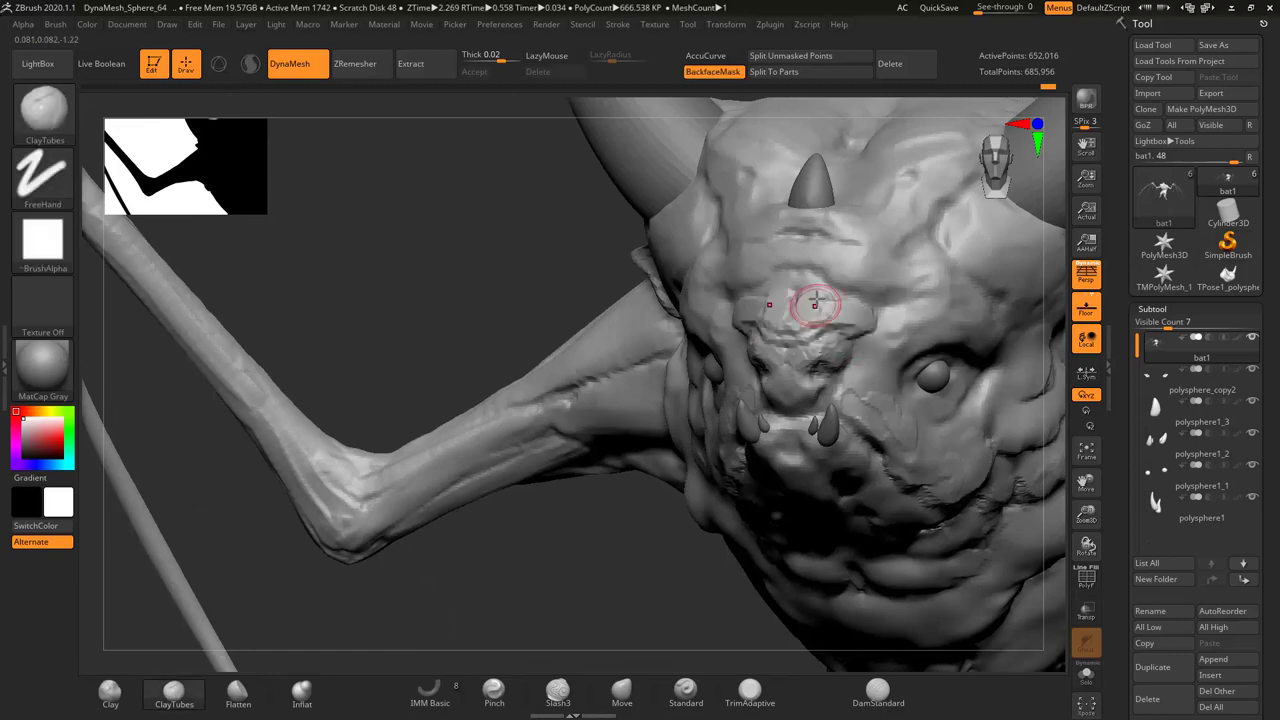
{"action": "mouse_move", "coordinate": [811, 329]}
{"action": "right_mouse_down"}
{"action": "mouse_move", "coordinate": [850, 337]}
{"action": "mouse_move", "coordinate": [313, 570]}
{"action": "right_mouse_up"}
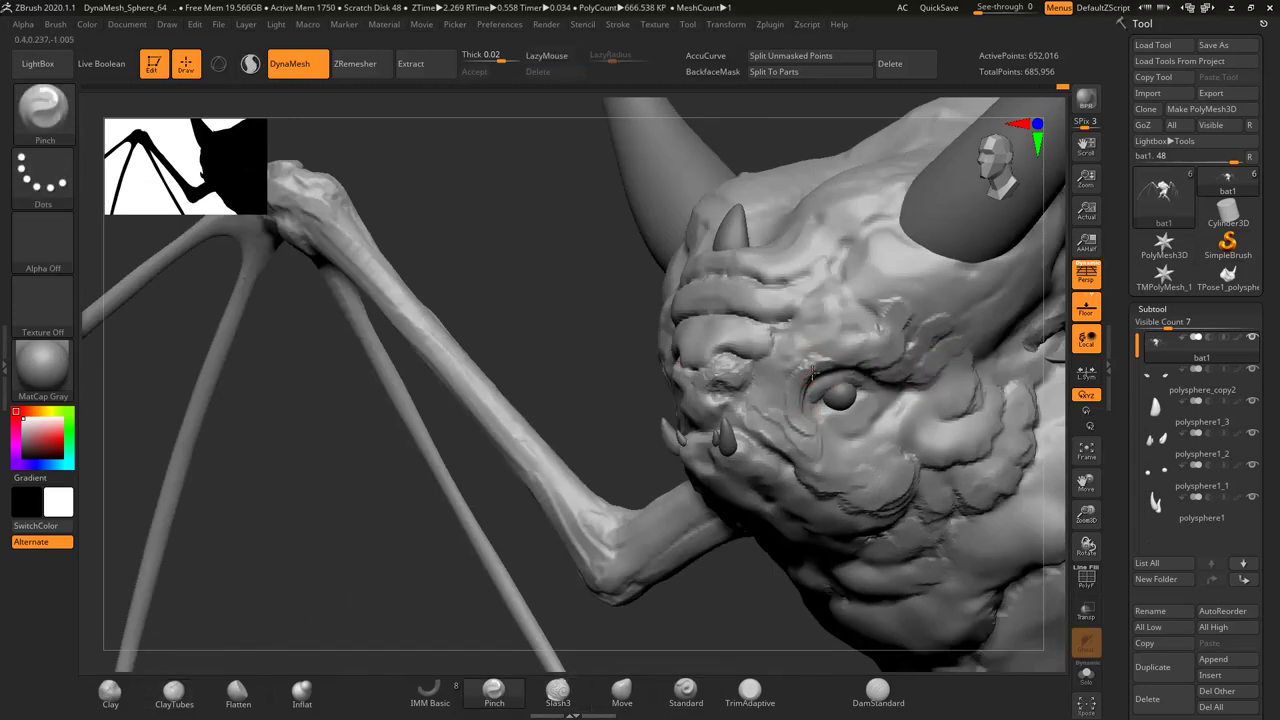
{"action": "key", "text": "b"}
{"action": "key", "text": "c"}
{"action": "key", "text": "t"}
{"action": "right_click_drag", "start_coordinate": [771, 403], "coordinate": [728, 408]}
{"action": "right_click_drag", "start_coordinate": [914, 293], "coordinate": [732, 435]}
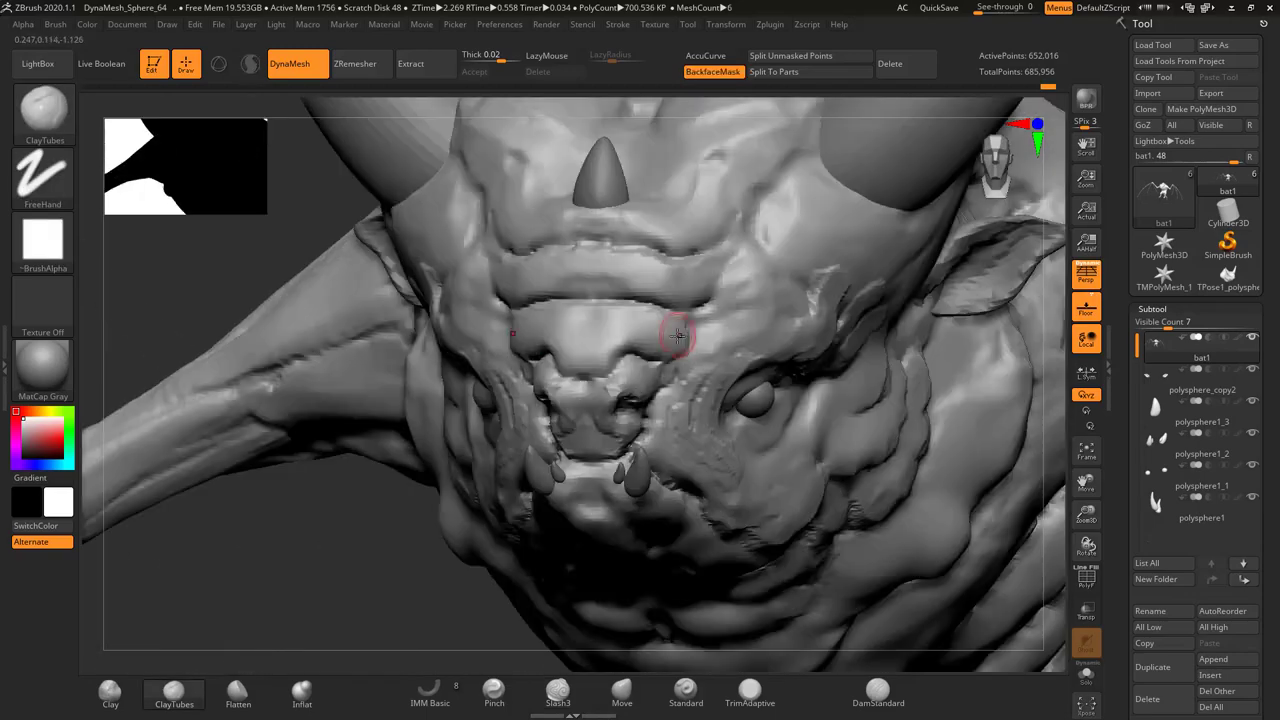
{"action": "mouse_move", "coordinate": [707, 277]}
{"action": "right_mouse_down"}
{"action": "mouse_move", "coordinate": [751, 300]}
{"action": "mouse_move", "coordinate": [601, 445]}
{"action": "mouse_move", "coordinate": [609, 470]}
{"action": "right_mouse_up"}
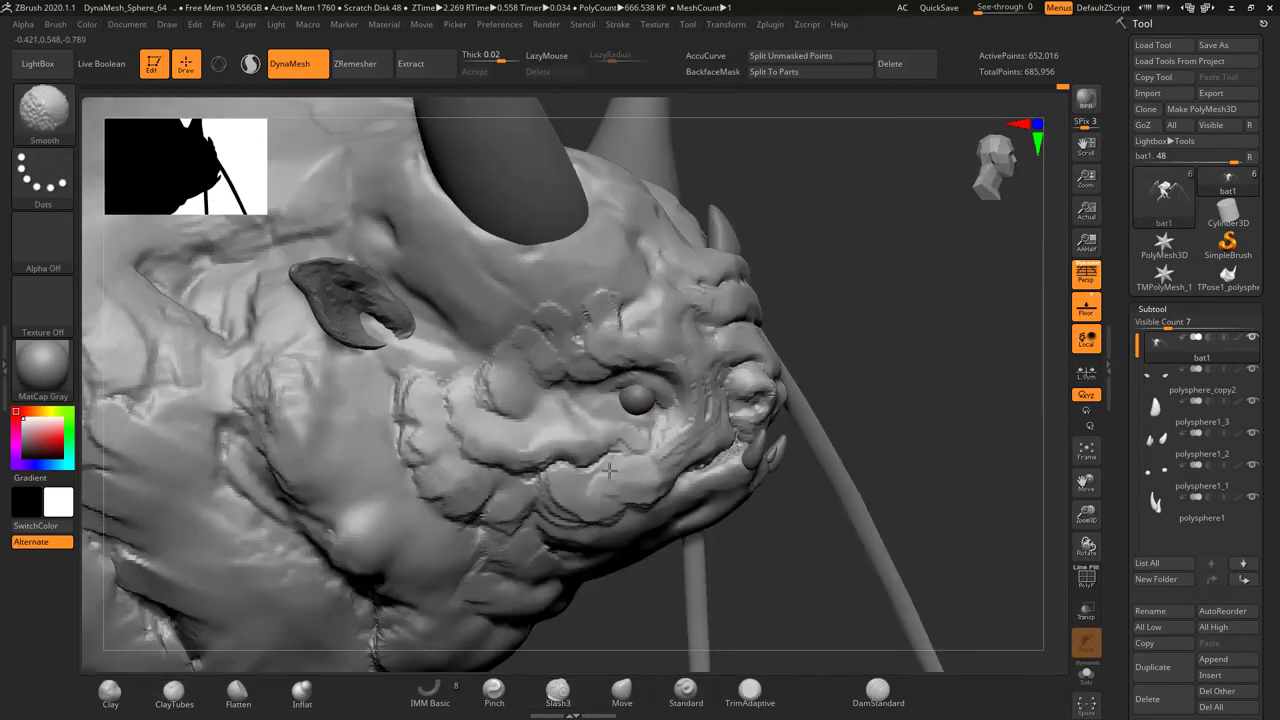
{"action": "mouse_move", "coordinate": [441, 405]}
{"action": "right_mouse_down"}
{"action": "mouse_move", "coordinate": [400, 462]}
{"action": "mouse_move", "coordinate": [414, 434]}
{"action": "mouse_move", "coordinate": [563, 366]}
{"action": "mouse_move", "coordinate": [551, 361]}
{"action": "right_mouse_up"}
Carve parallel ridged grooves down the upper back along the spine, adjusting brush size
{"action": "key", "text": "f"}
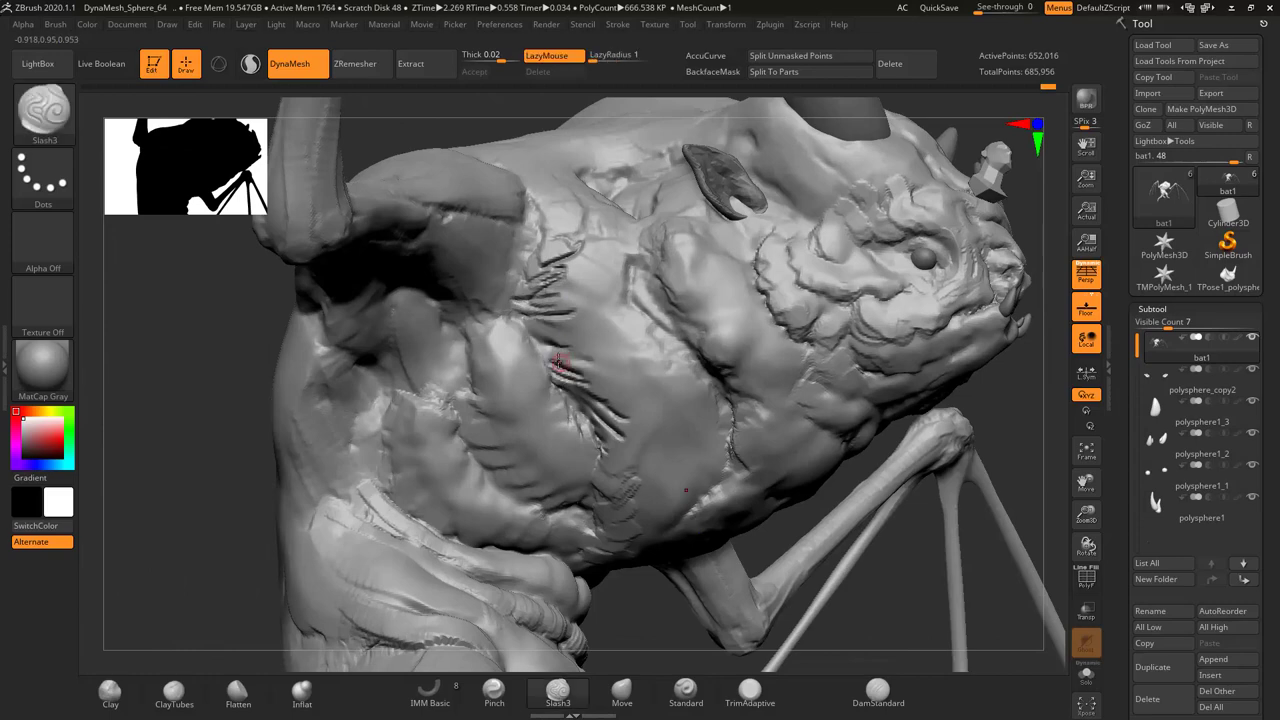
{"action": "right_click_drag", "start_coordinate": [633, 412], "coordinate": [484, 423]}
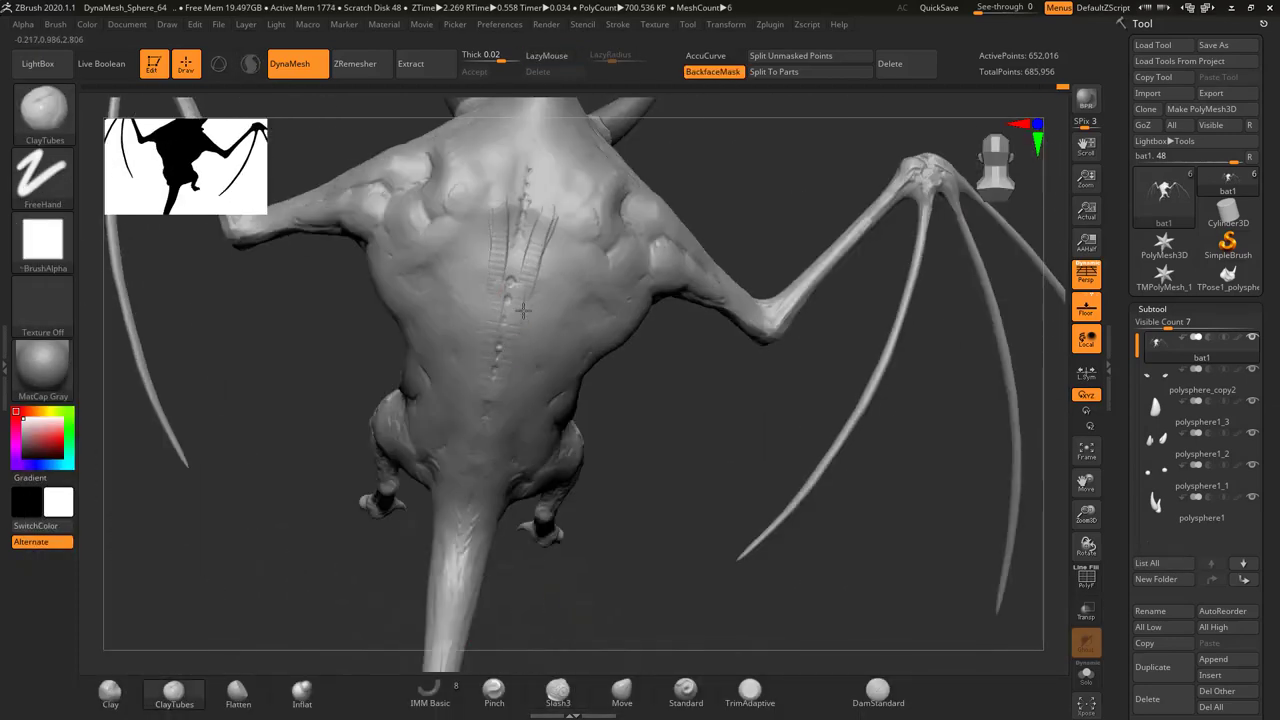
{"action": "right_click_drag", "start_coordinate": [482, 483], "coordinate": [510, 430]}
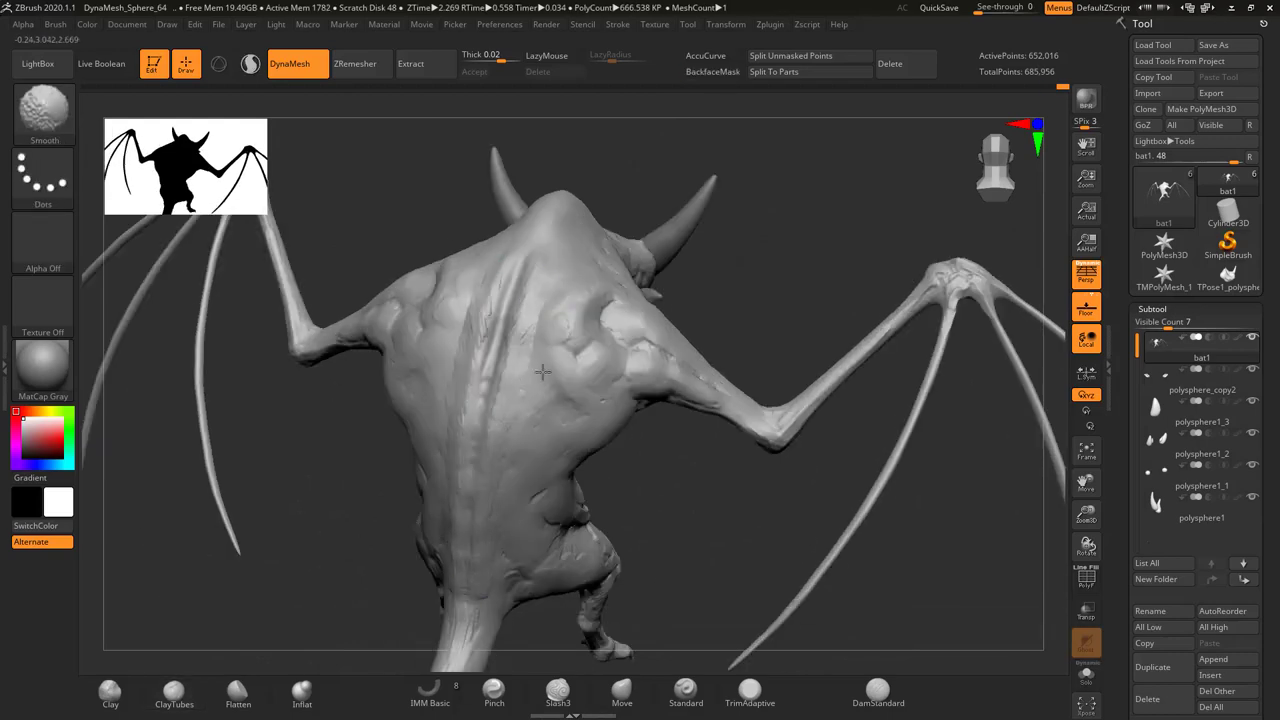
{"action": "mouse_move", "coordinate": [541, 371]}
{"action": "right_mouse_down", "text": "alt"}
{"action": "mouse_move", "coordinate": [514, 470]}
{"action": "mouse_move", "coordinate": [430, 415]}
{"action": "right_mouse_up", "text": "alt"}
{"action": "key", "text": "s"}
{"action": "right_click_drag", "start_coordinate": [517, 387], "coordinate": [583, 270]}
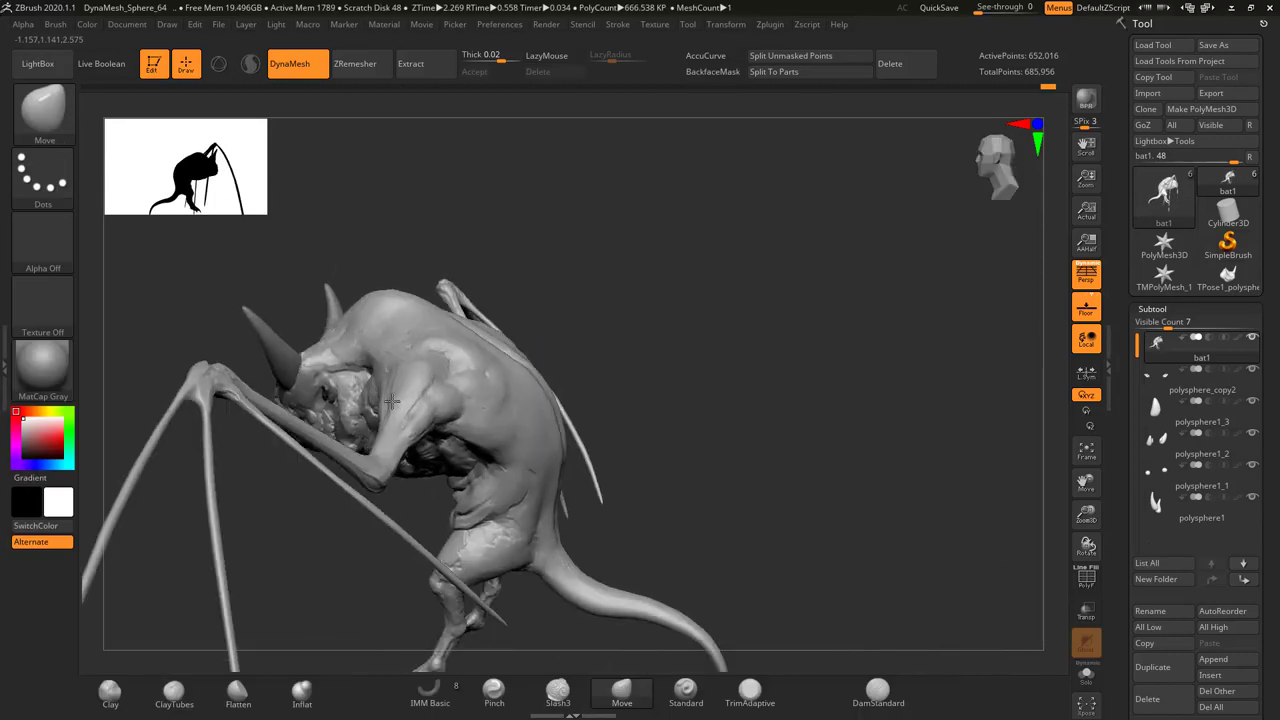
{"action": "mouse_move", "coordinate": [653, 206]}
{"action": "right_mouse_down", "text": "alt"}
{"action": "mouse_move", "coordinate": [614, 286]}
{"action": "mouse_move", "coordinate": [500, 423]}
{"action": "right_mouse_up", "text": "alt"}
Load the SPATULA_Trimer brush from the brush preset library
{"action": "key", "text": "b"}
{"action": "left_click", "coordinate": [1094, 360]}
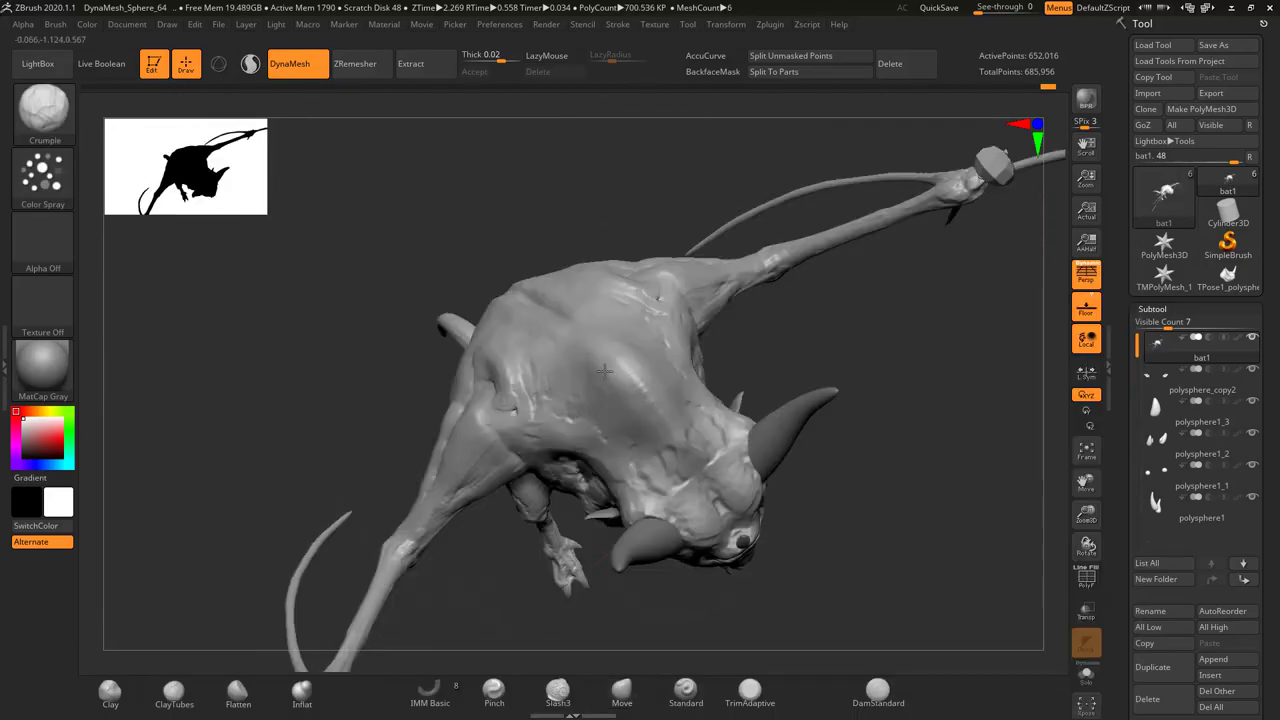
{"action": "right_click_drag", "start_coordinate": [640, 420], "coordinate": [600, 360]}
{"action": "key", "text": "comma"}
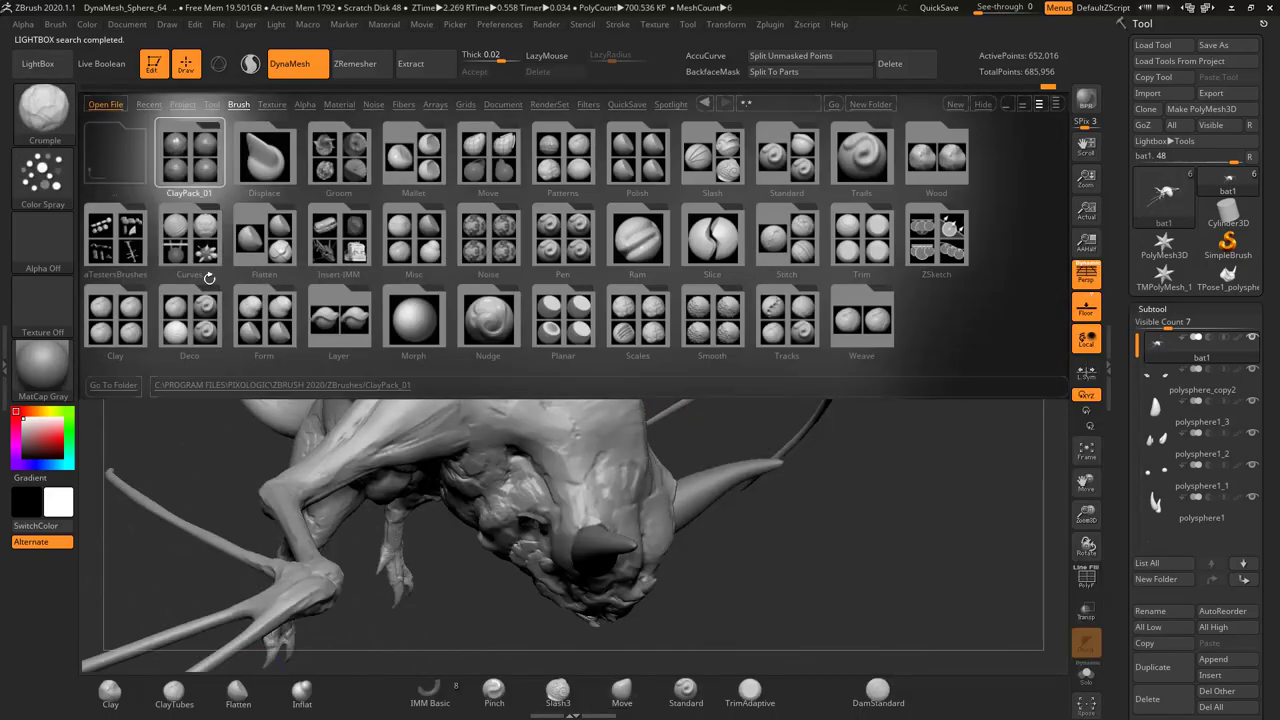
{"action": "left_click", "coordinate": [946, 166]}
{"action": "double_click", "coordinate": [590, 320]}
{"action": "mouse_move", "coordinate": [519, 354]}
{"action": "right_mouse_down"}
{"action": "mouse_move", "coordinate": [509, 294]}
{"action": "mouse_move", "coordinate": [380, 257]}
{"action": "mouse_move", "coordinate": [486, 317]}
{"action": "mouse_move", "coordinate": [492, 355]}
{"action": "right_mouse_up"}
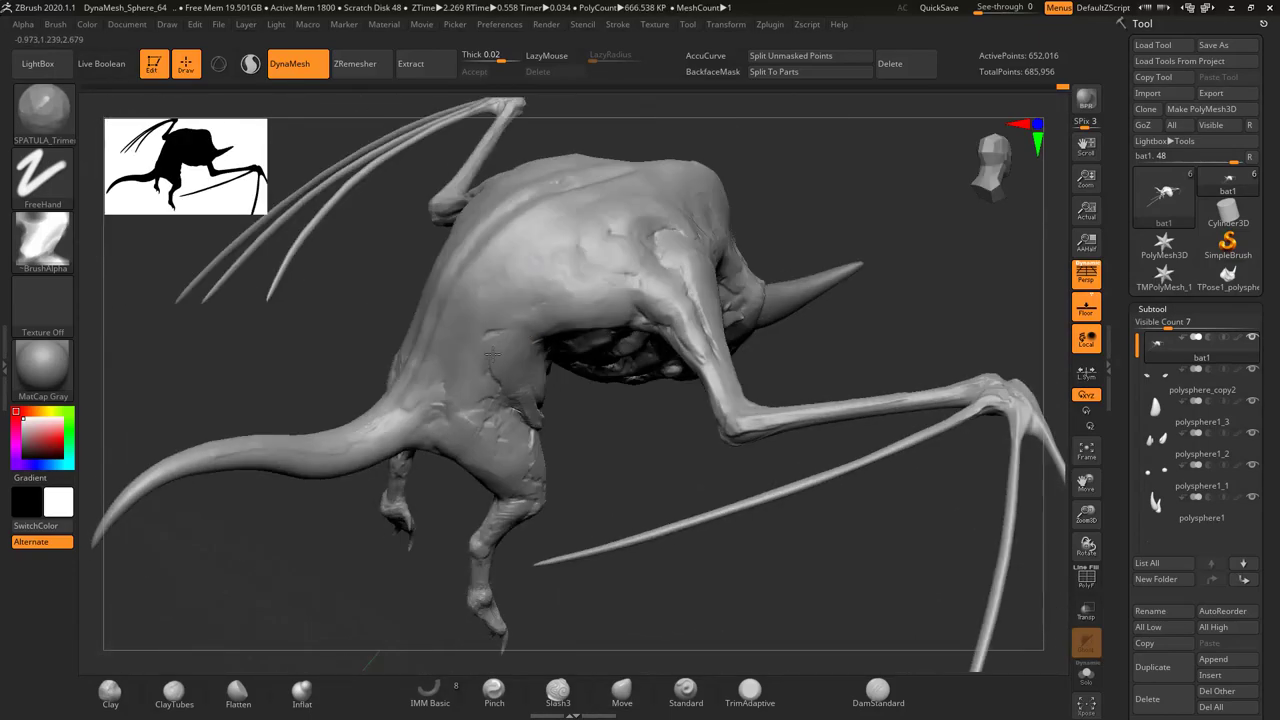
Shape the belly from the front with Move and a lazy-stroke Standard brush
{"action": "key", "text": "b"}
{"action": "key", "text": "m"}
{"action": "key", "text": "v"}
{"action": "mouse_move", "coordinate": [503, 460]}
{"action": "right_mouse_down"}
{"action": "mouse_move", "coordinate": [686, 265]}
{"action": "mouse_move", "coordinate": [671, 251]}
{"action": "right_mouse_up"}
{"action": "key", "text": "b"}
{"action": "key", "text": "s"}
{"action": "key", "text": "t"}
{"action": "key", "text": "space"}
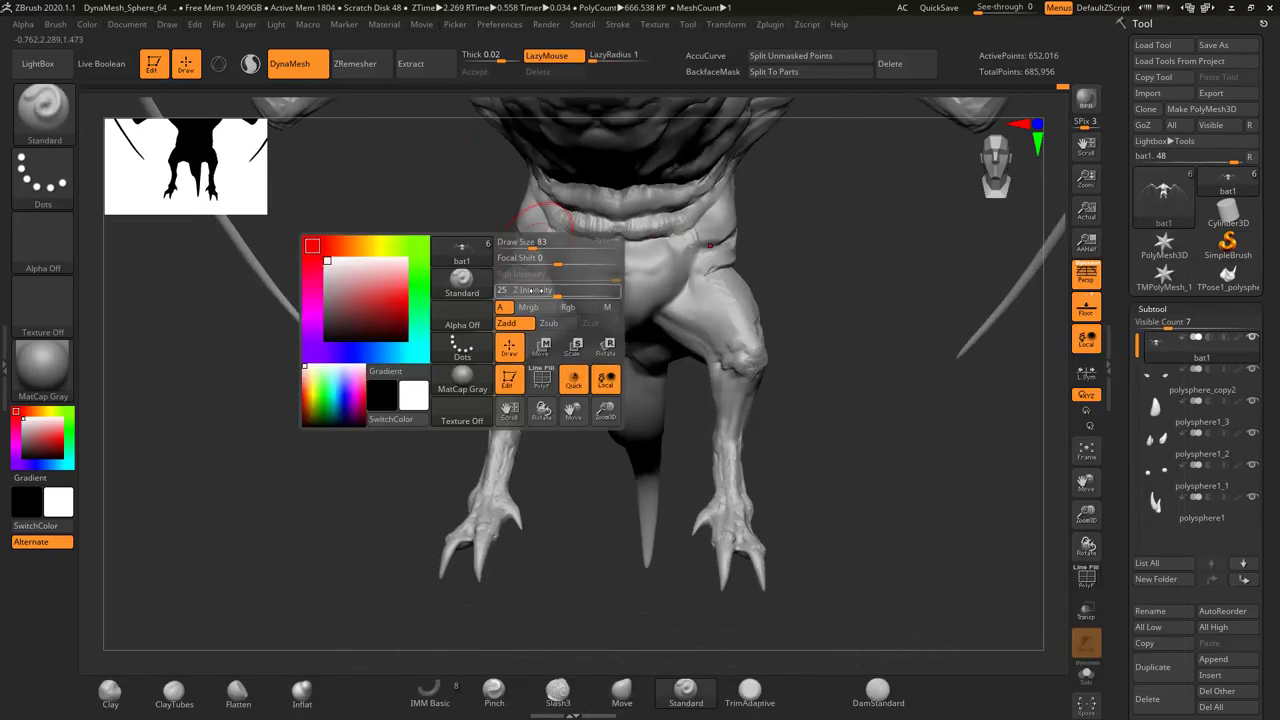
{"action": "key", "text": "l"}
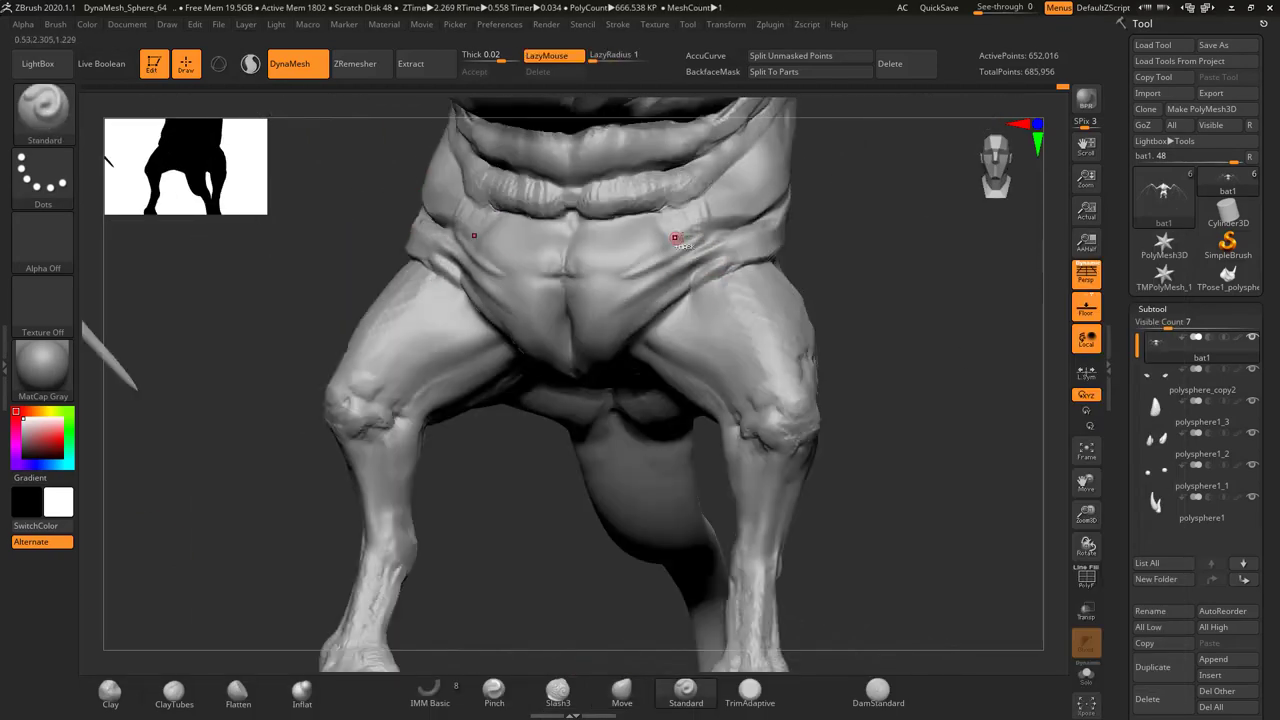
{"action": "mouse_move", "coordinate": [612, 280]}
{"action": "right_mouse_down", "text": "shift"}
{"action": "mouse_move", "coordinate": [607, 335]}
{"action": "mouse_move", "coordinate": [650, 335]}
{"action": "mouse_move", "coordinate": [680, 285]}
{"action": "mouse_move", "coordinate": [673, 238]}
{"action": "mouse_move", "coordinate": [408, 351]}
{"action": "mouse_move", "coordinate": [379, 427]}
{"action": "mouse_move", "coordinate": [551, 451]}
{"action": "mouse_move", "coordinate": [604, 411]}
{"action": "mouse_move", "coordinate": [560, 330]}
{"action": "mouse_move", "coordinate": [565, 315]}
{"action": "mouse_move", "coordinate": [560, 380]}
{"action": "mouse_move", "coordinate": [540, 330]}
{"action": "mouse_move", "coordinate": [530, 360]}
{"action": "mouse_move", "coordinate": [557, 320]}
{"action": "mouse_move", "coordinate": [645, 474]}
{"action": "mouse_move", "coordinate": [703, 440]}
{"action": "mouse_move", "coordinate": [650, 460]}
{"action": "mouse_move", "coordinate": [586, 342]}
{"action": "mouse_move", "coordinate": [514, 343]}
{"action": "mouse_move", "coordinate": [483, 320]}
{"action": "mouse_move", "coordinate": [514, 300]}
{"action": "mouse_move", "coordinate": [427, 316]}
{"action": "mouse_move", "coordinate": [609, 443]}
{"action": "mouse_move", "coordinate": [534, 323]}
{"action": "mouse_move", "coordinate": [426, 364]}
{"action": "mouse_move", "coordinate": [443, 300]}
{"action": "mouse_move", "coordinate": [500, 330]}
{"action": "mouse_move", "coordinate": [526, 366]}
{"action": "mouse_move", "coordinate": [681, 370]}
{"action": "right_mouse_up", "text": "shift"}
Build up the belly and waist folds with ClayTubes and crease them with Slash3
{"action": "key", "text": "b"}
{"action": "key", "text": "c"}
{"action": "key", "text": "t"}
{"action": "key", "text": "b"}
{"action": "key", "text": "b"}
{"action": "key", "text": "c"}
{"action": "key", "text": "t"}
{"action": "key", "text": "b"}
{"action": "key", "text": "s"}
{"action": "key", "text": "l"}
{"action": "key", "text": "b"}
{"action": "key", "text": "c"}
{"action": "key", "text": "t"}
{"action": "key", "text": "s"}
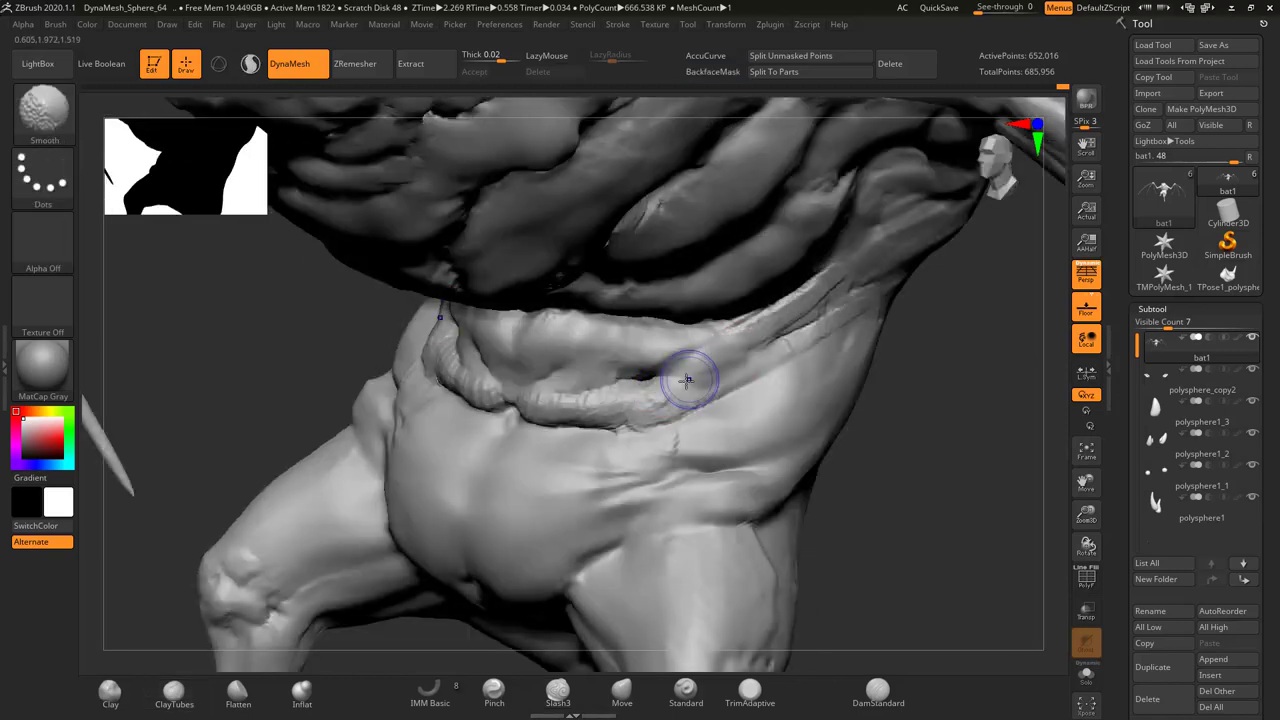
Push and build up the belly forms with Move and ClayTubes from below and side
{"action": "right_click_drag", "start_coordinate": [540, 413], "coordinate": [651, 383], "text": "shift"}
{"action": "key", "text": "f"}
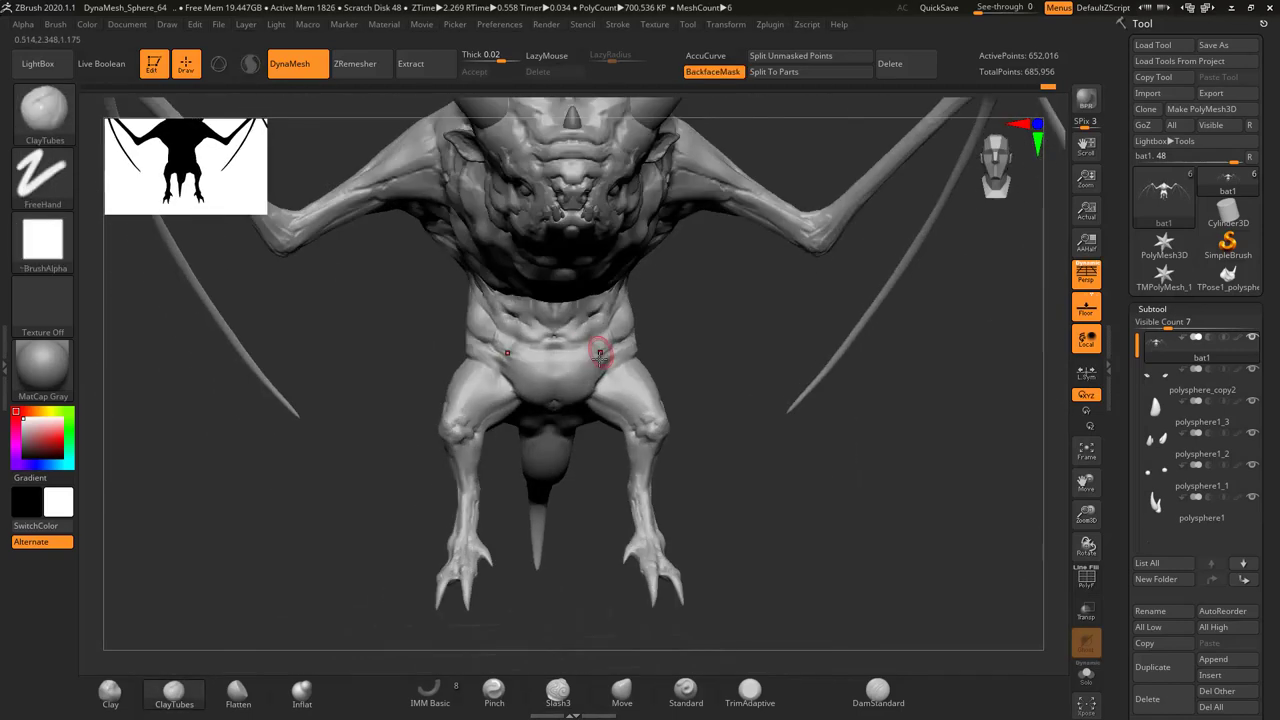
{"action": "right_click_drag", "start_coordinate": [591, 351], "coordinate": [615, 466]}
{"action": "right_click_drag", "start_coordinate": [592, 398], "coordinate": [588, 433]}
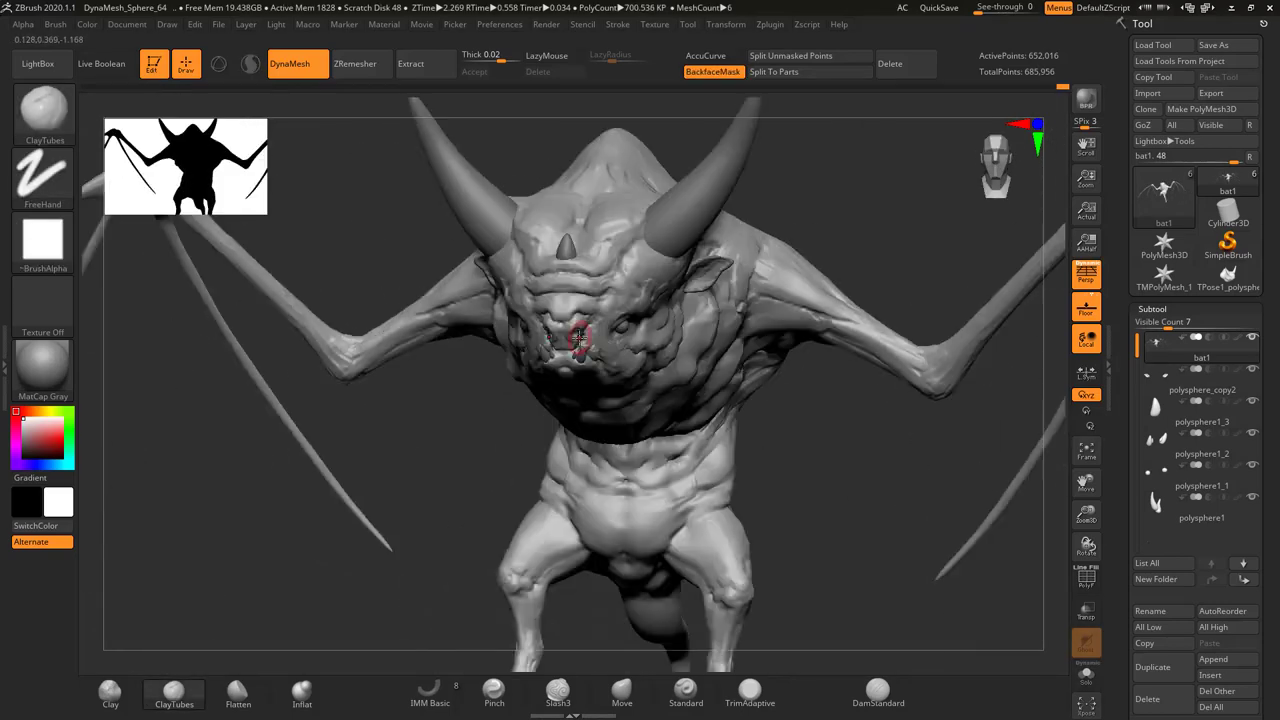
{"action": "mouse_move", "coordinate": [646, 304]}
{"action": "right_mouse_down"}
{"action": "mouse_move", "coordinate": [605, 311]}
{"action": "mouse_move", "coordinate": [590, 338]}
{"action": "right_mouse_up"}
{"action": "key", "text": "b"}
{"action": "key", "text": "m"}
{"action": "key", "text": "v"}
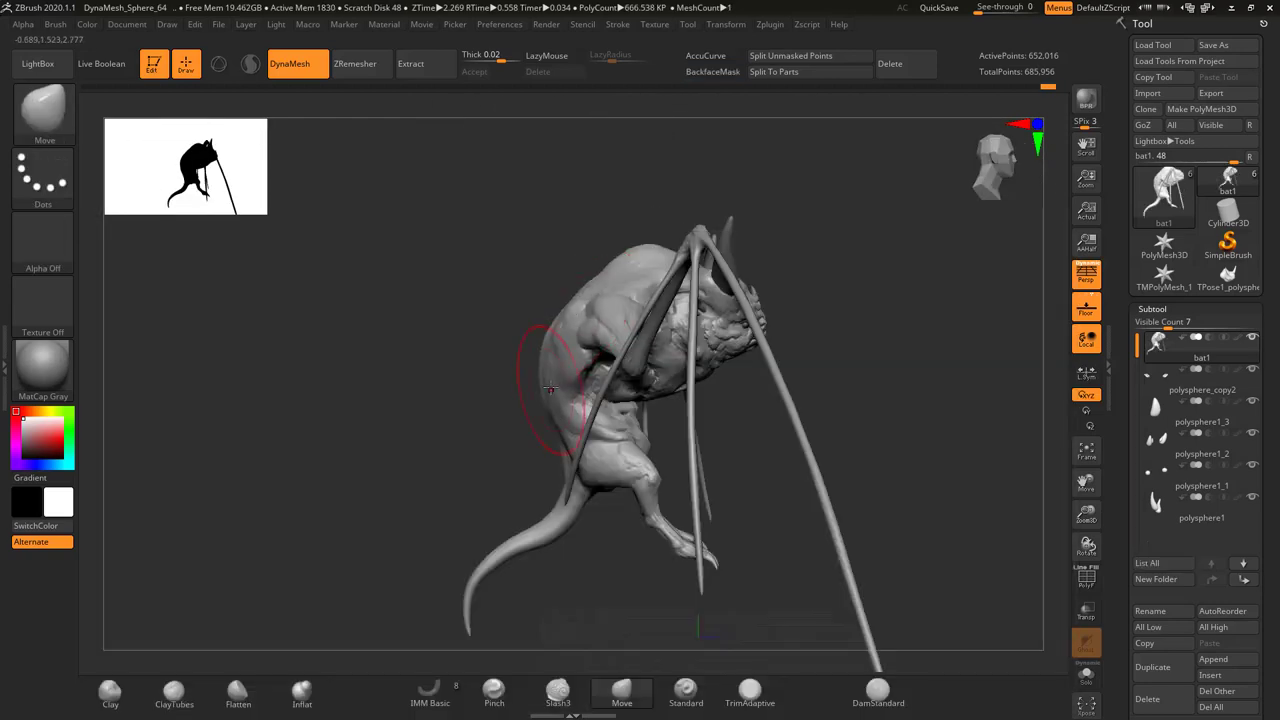
{"action": "mouse_move", "coordinate": [550, 388]}
{"action": "right_mouse_down"}
{"action": "mouse_move", "coordinate": [620, 383]}
{"action": "mouse_move", "coordinate": [590, 410]}
{"action": "mouse_move", "coordinate": [600, 470]}
{"action": "mouse_move", "coordinate": [614, 457]}
{"action": "mouse_move", "coordinate": [586, 386]}
{"action": "mouse_move", "coordinate": [672, 290]}
{"action": "mouse_move", "coordinate": [600, 400]}
{"action": "mouse_move", "coordinate": [560, 380]}
{"action": "mouse_move", "coordinate": [520, 300]}
{"action": "right_mouse_up"}
{"action": "key", "text": "b"}
{"action": "key", "text": "c"}
{"action": "key", "text": "t"}
Reshape the head from a three-quarter view, alternating Move and ClayTubes brushes
{"action": "key", "text": "b"}
{"action": "key", "text": "m"}
{"action": "key", "text": "v"}
{"action": "key", "text": "b"}
{"action": "left_click", "coordinate": [305, 259]}
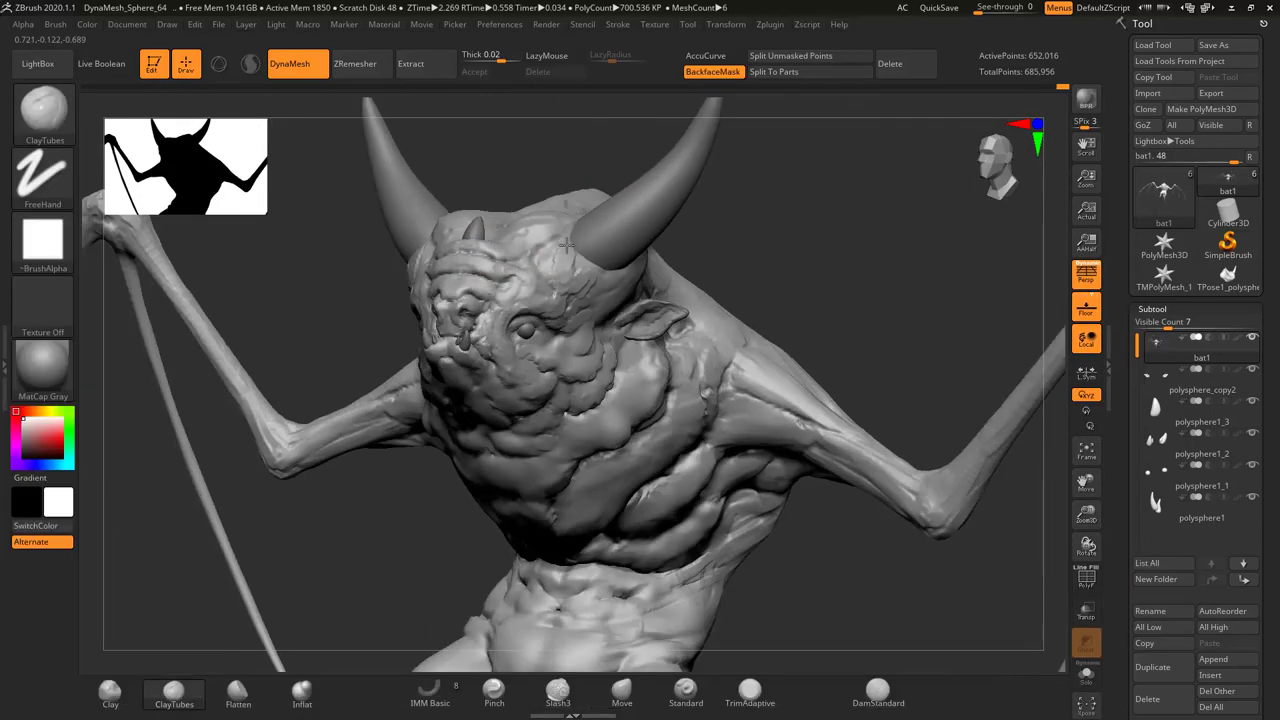
{"action": "mouse_move", "coordinate": [420, 360]}
{"action": "right_mouse_down"}
{"action": "mouse_move", "coordinate": [633, 287]}
{"action": "mouse_move", "coordinate": [640, 330]}
{"action": "mouse_move", "coordinate": [660, 250]}
{"action": "mouse_move", "coordinate": [677, 237]}
{"action": "mouse_move", "coordinate": [610, 300]}
{"action": "mouse_move", "coordinate": [580, 380]}
{"action": "mouse_move", "coordinate": [512, 470]}
{"action": "mouse_move", "coordinate": [641, 425]}
{"action": "mouse_move", "coordinate": [663, 371]}
{"action": "mouse_move", "coordinate": [657, 390]}
{"action": "mouse_move", "coordinate": [735, 318]}
{"action": "right_mouse_up"}
{"action": "key", "text": "b"}
{"action": "key", "text": "m"}
{"action": "key", "text": "v"}
{"action": "key", "text": "b"}
{"action": "key", "text": "c"}
{"action": "key", "text": "t"}
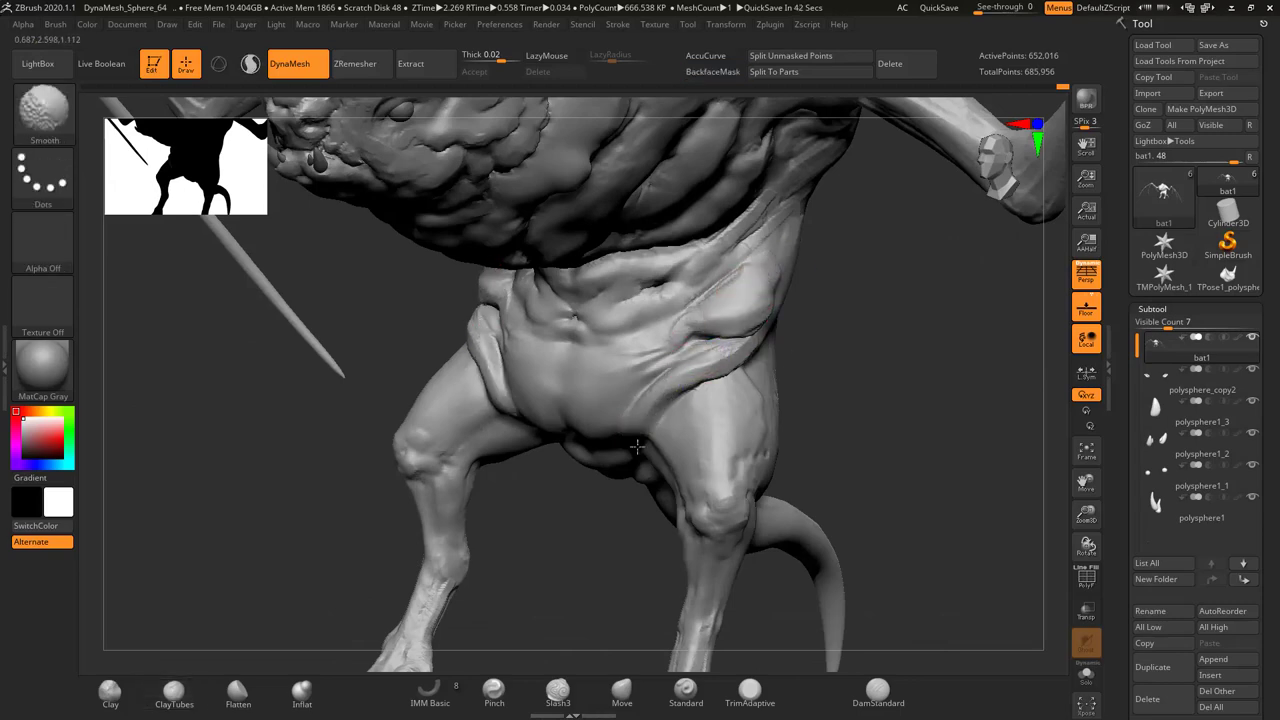
Sculpt the hips with Move at brush size 29 and ClayTubes from several angles
{"action": "right_click_drag", "start_coordinate": [636, 447], "coordinate": [626, 432], "text": "shift"}
{"action": "mouse_move", "coordinate": [670, 383]}
{"action": "right_mouse_down"}
{"action": "mouse_move", "coordinate": [644, 400]}
{"action": "mouse_move", "coordinate": [657, 366]}
{"action": "mouse_move", "coordinate": [718, 368]}
{"action": "right_mouse_up"}
{"action": "key", "text": "b"}
{"action": "key", "text": "m"}
{"action": "key", "text": "v"}
{"action": "key", "text": "s"}
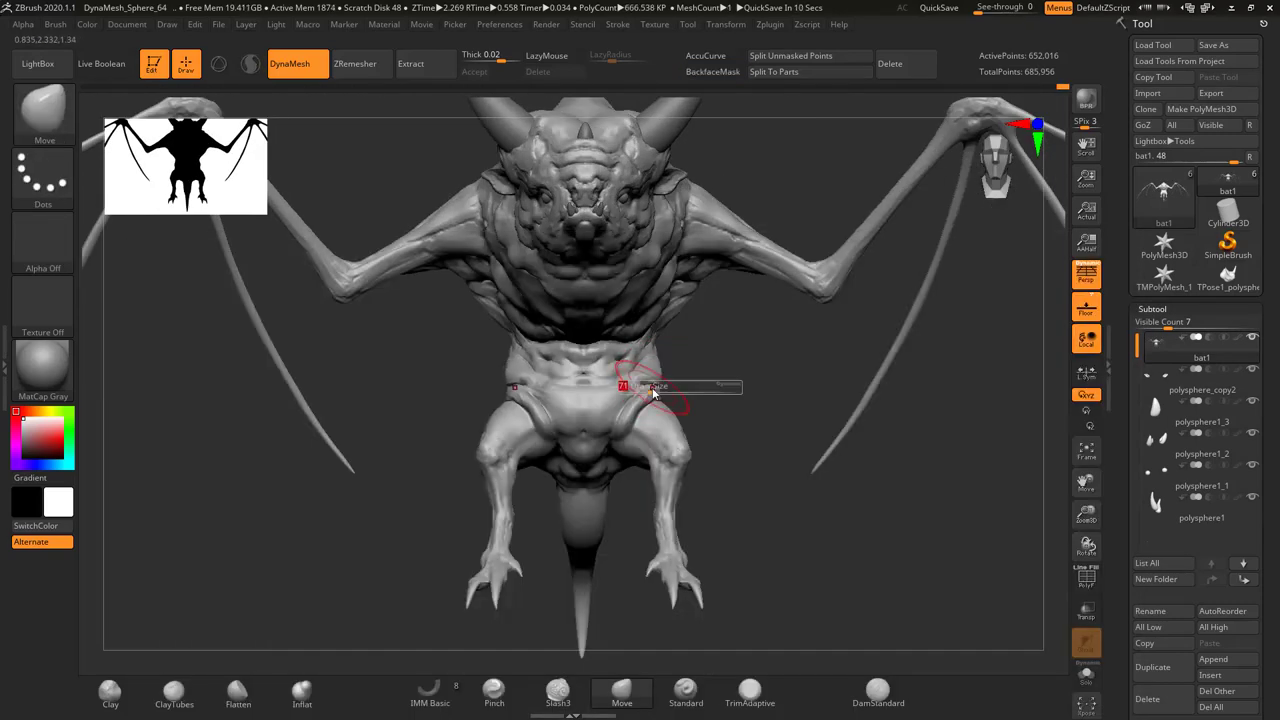
{"action": "right_click_drag", "start_coordinate": [653, 393], "coordinate": [631, 434], "text": "alt"}
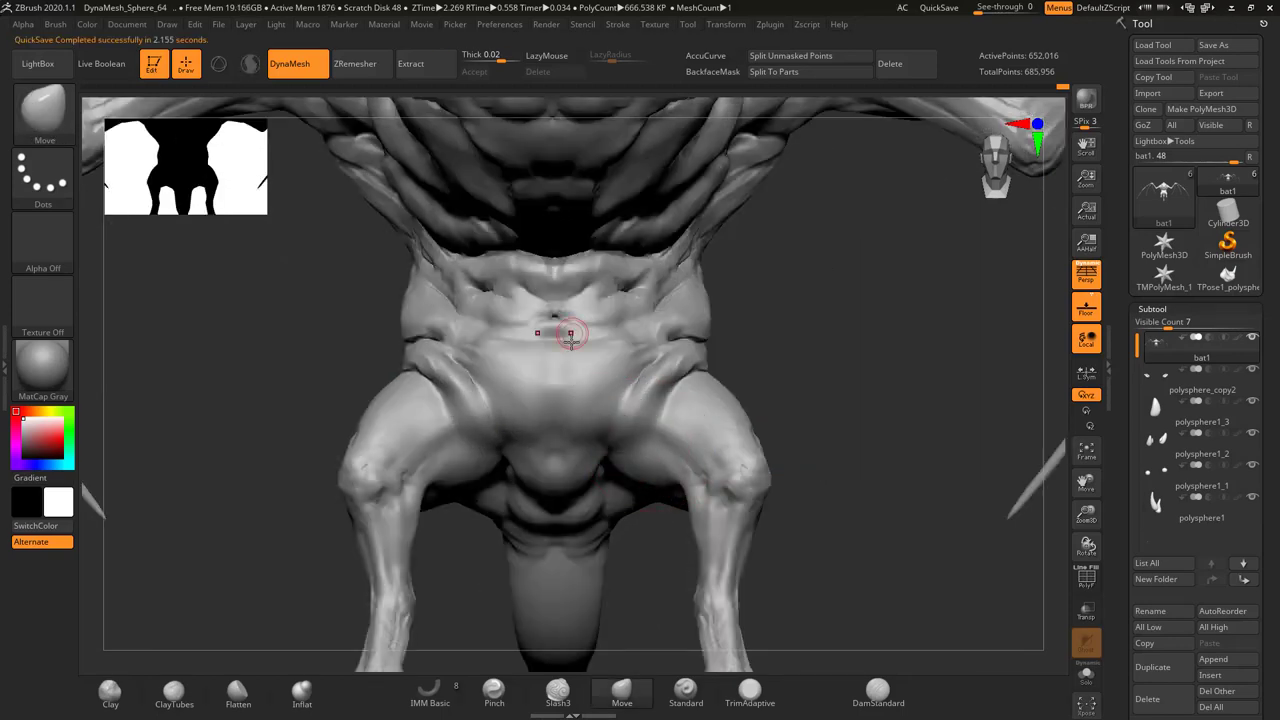
{"action": "mouse_move", "coordinate": [557, 328]}
{"action": "right_mouse_down"}
{"action": "mouse_move", "coordinate": [591, 357]}
{"action": "mouse_move", "coordinate": [545, 344]}
{"action": "mouse_move", "coordinate": [263, 563]}
{"action": "mouse_move", "coordinate": [685, 360]}
{"action": "mouse_move", "coordinate": [686, 429]}
{"action": "mouse_move", "coordinate": [708, 386]}
{"action": "mouse_move", "coordinate": [717, 470]}
{"action": "right_mouse_up"}
{"action": "key", "text": "b"}
{"action": "key", "text": "c"}
{"action": "key", "text": "t"}
{"action": "mouse_move", "coordinate": [679, 413]}
{"action": "right_mouse_down"}
{"action": "mouse_move", "coordinate": [689, 437]}
{"action": "mouse_move", "coordinate": [711, 351]}
{"action": "mouse_move", "coordinate": [885, 398]}
{"action": "mouse_move", "coordinate": [814, 374]}
{"action": "mouse_move", "coordinate": [809, 417]}
{"action": "mouse_move", "coordinate": [860, 436]}
{"action": "mouse_move", "coordinate": [857, 306]}
{"action": "mouse_move", "coordinate": [845, 403]}
{"action": "mouse_move", "coordinate": [703, 380]}
{"action": "mouse_move", "coordinate": [883, 214]}
{"action": "mouse_move", "coordinate": [719, 318]}
{"action": "mouse_move", "coordinate": [651, 305]}
{"action": "mouse_move", "coordinate": [686, 386]}
{"action": "mouse_move", "coordinate": [731, 386]}
{"action": "mouse_move", "coordinate": [866, 343]}
{"action": "mouse_move", "coordinate": [845, 389]}
{"action": "mouse_move", "coordinate": [847, 366]}
{"action": "right_mouse_up"}
{"action": "mouse_move", "coordinate": [872, 354]}
{"action": "right_mouse_down"}
{"action": "mouse_move", "coordinate": [923, 380]}
{"action": "mouse_move", "coordinate": [912, 316]}
{"action": "mouse_move", "coordinate": [931, 370]}
{"action": "mouse_move", "coordinate": [823, 451]}
{"action": "mouse_move", "coordinate": [705, 365]}
{"action": "mouse_move", "coordinate": [800, 489]}
{"action": "mouse_move", "coordinate": [811, 308]}
{"action": "right_mouse_up"}
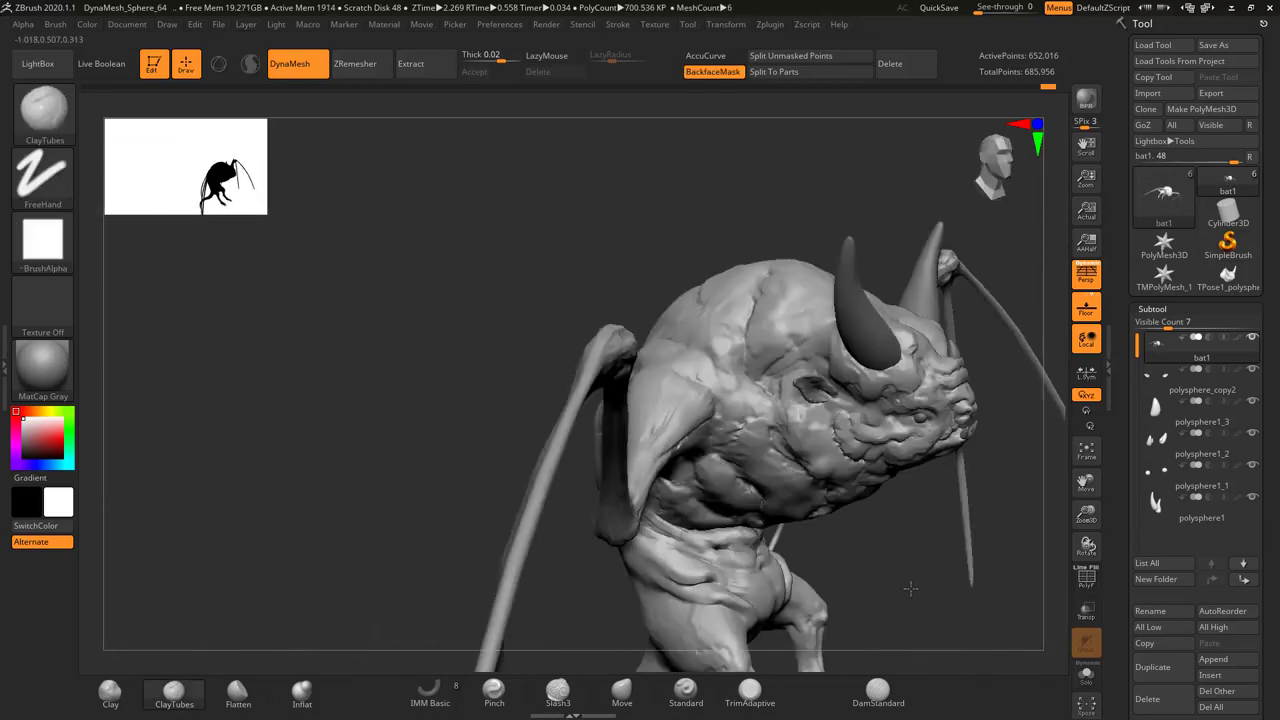
{"action": "mouse_move", "coordinate": [834, 437]}
{"action": "right_mouse_down"}
{"action": "mouse_move", "coordinate": [857, 343]}
{"action": "mouse_move", "coordinate": [814, 243]}
{"action": "mouse_move", "coordinate": [855, 316]}
{"action": "mouse_move", "coordinate": [820, 294]}
{"action": "mouse_move", "coordinate": [909, 366]}
{"action": "mouse_move", "coordinate": [927, 228]}
{"action": "mouse_move", "coordinate": [804, 326]}
{"action": "mouse_move", "coordinate": [586, 350]}
{"action": "mouse_move", "coordinate": [710, 356]}
{"action": "mouse_move", "coordinate": [660, 350]}
{"action": "mouse_move", "coordinate": [674, 397]}
{"action": "mouse_move", "coordinate": [686, 298]}
{"action": "mouse_move", "coordinate": [700, 345]}
{"action": "mouse_move", "coordinate": [697, 308]}
{"action": "mouse_move", "coordinate": [712, 308]}
{"action": "mouse_move", "coordinate": [690, 340]}
{"action": "right_mouse_up"}
{"action": "key", "text": "s"}
{"action": "key", "text": "s"}
Rotate the arm into a new pose using a Transpose action line on the masked body
{"action": "mouse_move", "coordinate": [585, 340]}
{"action": "right_mouse_down"}
{"action": "mouse_move", "coordinate": [608, 441]}
{"action": "mouse_move", "coordinate": [671, 334]}
{"action": "mouse_move", "coordinate": [571, 443]}
{"action": "mouse_move", "coordinate": [586, 457]}
{"action": "mouse_move", "coordinate": [678, 383]}
{"action": "right_mouse_up"}
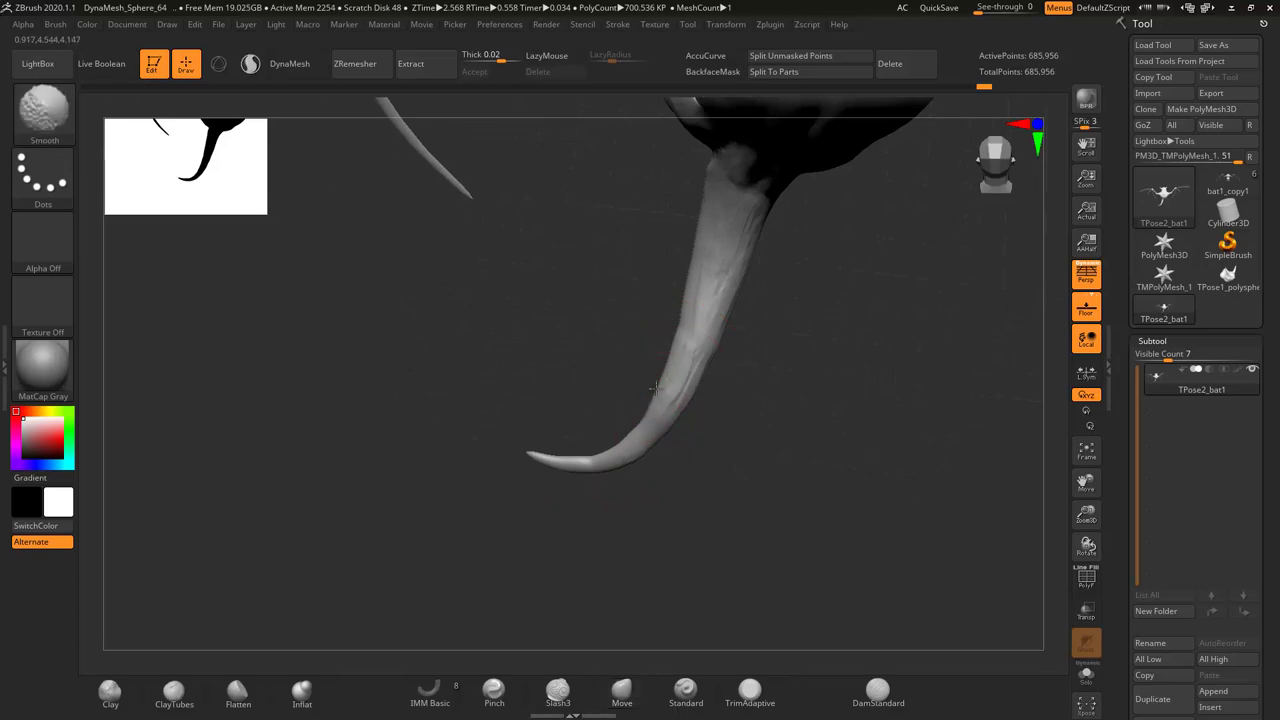
{"action": "right_click_drag", "start_coordinate": [709, 321], "coordinate": [633, 349]}
{"action": "mouse_move", "coordinate": [740, 470]}
{"action": "right_mouse_down", "text": "alt"}
{"action": "mouse_move", "coordinate": [622, 336]}
{"action": "mouse_move", "coordinate": [650, 360]}
{"action": "mouse_move", "coordinate": [700, 330]}
{"action": "mouse_move", "coordinate": [763, 363]}
{"action": "mouse_move", "coordinate": [680, 430]}
{"action": "right_mouse_up", "text": "alt"}
{"action": "key", "text": "w"}
{"action": "left_click_drag", "start_coordinate": [749, 438], "coordinate": [682, 416], "text": "ctrl"}
{"action": "right_click_drag", "start_coordinate": [680, 425], "coordinate": [744, 317], "text": "ctrl"}
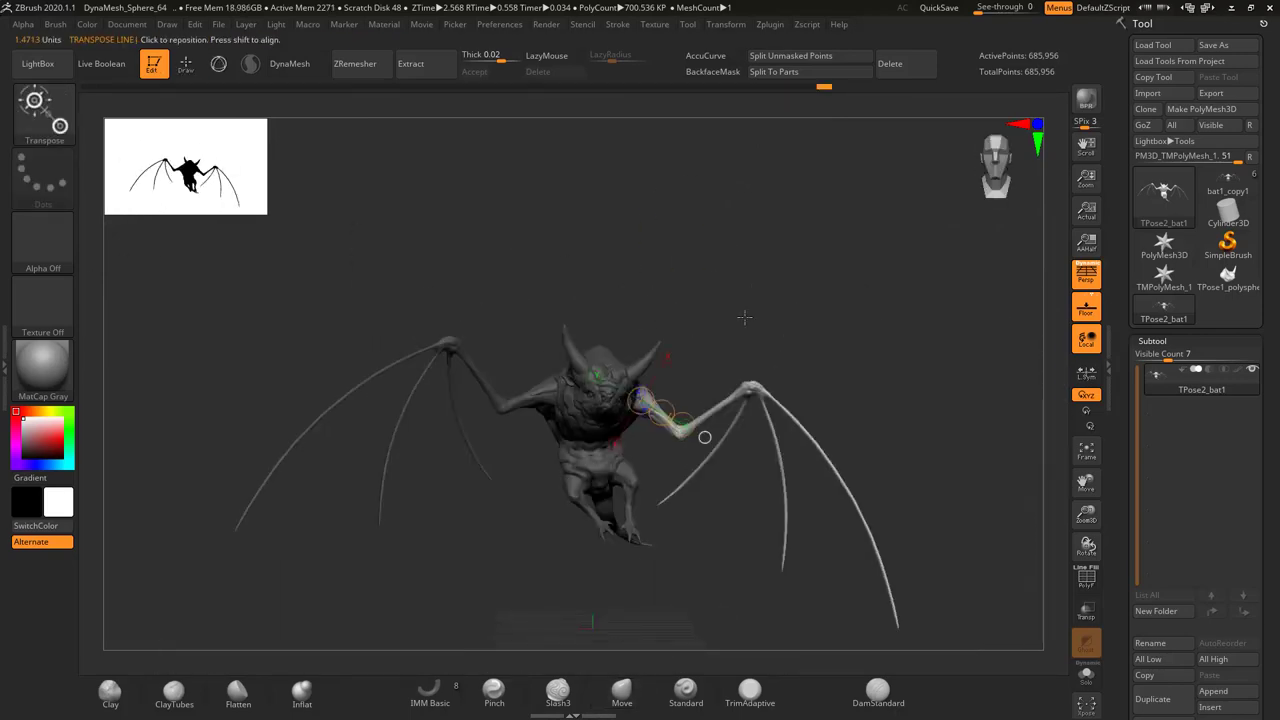
{"action": "key", "text": "q"}
{"action": "mouse_move", "coordinate": [621, 366]}
{"action": "right_mouse_down"}
{"action": "mouse_move", "coordinate": [586, 406]}
{"action": "mouse_move", "coordinate": [611, 463]}
{"action": "mouse_move", "coordinate": [620, 440]}
{"action": "mouse_move", "coordinate": [643, 437]}
{"action": "mouse_move", "coordinate": [672, 457]}
{"action": "mouse_move", "coordinate": [666, 534]}
{"action": "mouse_move", "coordinate": [700, 480]}
{"action": "right_mouse_up"}
Repose the leg with an action line, then switch back to the bat1_copy1 model
{"action": "key", "text": "w"}
{"action": "left_click_drag", "start_coordinate": [730, 475], "coordinate": [853, 447], "text": "ctrl"}
{"action": "key", "text": "q"}
{"action": "mouse_move", "coordinate": [757, 470]}
{"action": "right_mouse_down"}
{"action": "mouse_move", "coordinate": [700, 440]}
{"action": "mouse_move", "coordinate": [700, 520]}
{"action": "right_mouse_up"}
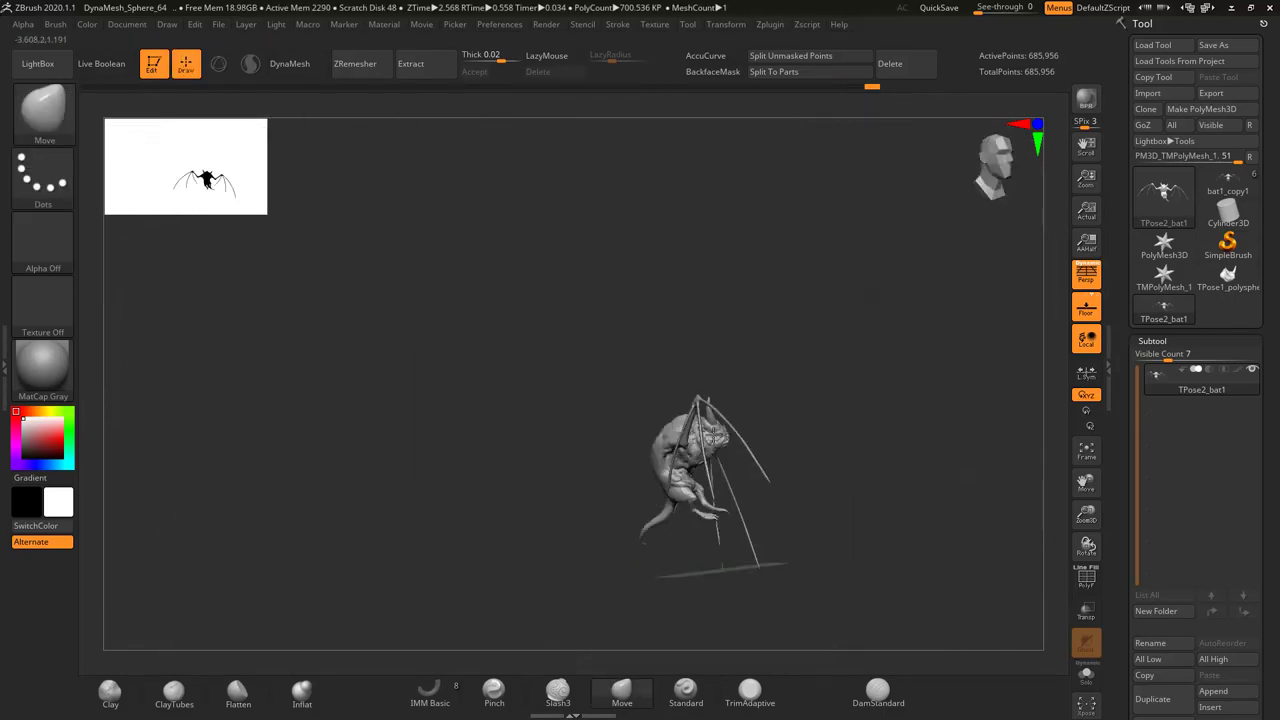
{"action": "mouse_move", "coordinate": [724, 450]}
{"action": "right_mouse_down"}
{"action": "mouse_move", "coordinate": [667, 493]}
{"action": "mouse_move", "coordinate": [568, 456]}
{"action": "mouse_move", "coordinate": [565, 500]}
{"action": "right_mouse_up"}
{"action": "key", "text": "f"}
{"action": "mouse_move", "coordinate": [691, 571]}
{"action": "right_mouse_down"}
{"action": "mouse_move", "coordinate": [737, 466]}
{"action": "mouse_move", "coordinate": [616, 484]}
{"action": "mouse_move", "coordinate": [590, 386]}
{"action": "mouse_move", "coordinate": [610, 440]}
{"action": "mouse_move", "coordinate": [580, 470]}
{"action": "mouse_move", "coordinate": [668, 456]}
{"action": "mouse_move", "coordinate": [640, 420]}
{"action": "mouse_move", "coordinate": [646, 326]}
{"action": "mouse_move", "coordinate": [551, 364]}
{"action": "mouse_move", "coordinate": [601, 350]}
{"action": "mouse_move", "coordinate": [576, 344]}
{"action": "right_mouse_up"}
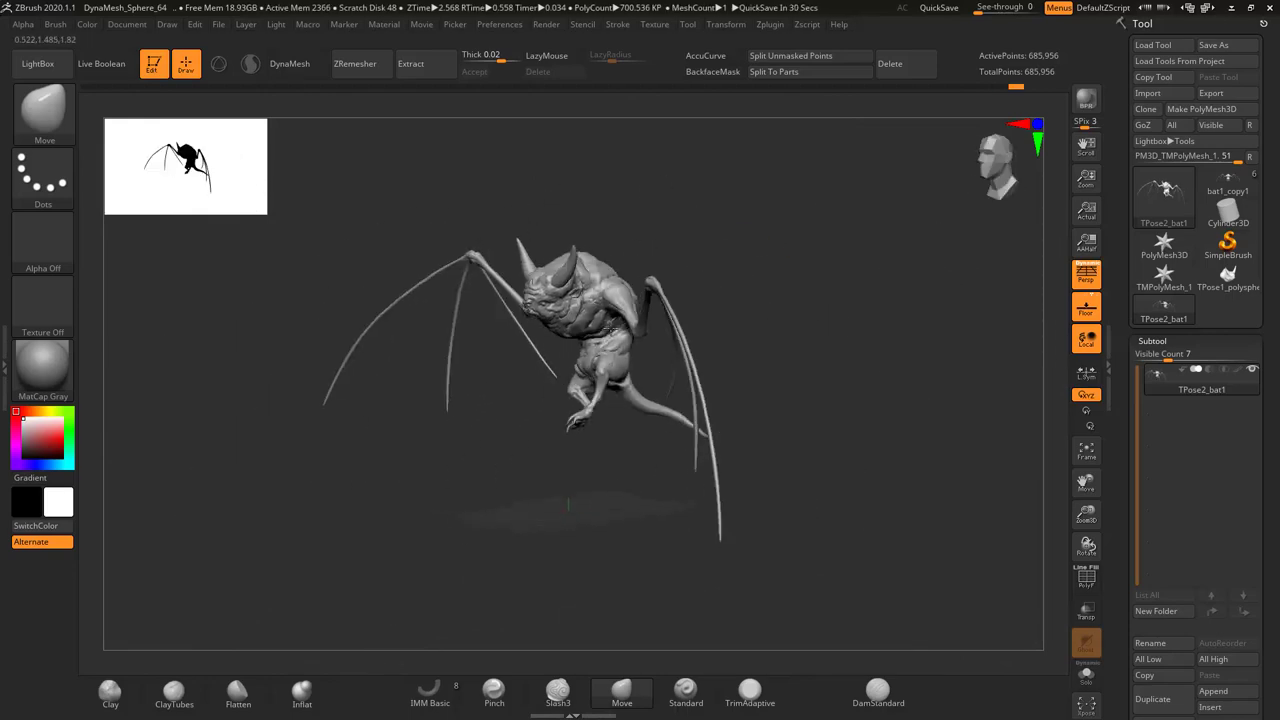
{"action": "right_click_drag", "start_coordinate": [652, 320], "coordinate": [761, 248]}
{"action": "left_click", "coordinate": [770, 24]}
Save the model as bat2.ZTL
{"action": "right_click_drag", "start_coordinate": [771, 371], "coordinate": [655, 372], "text": "ctrl"}
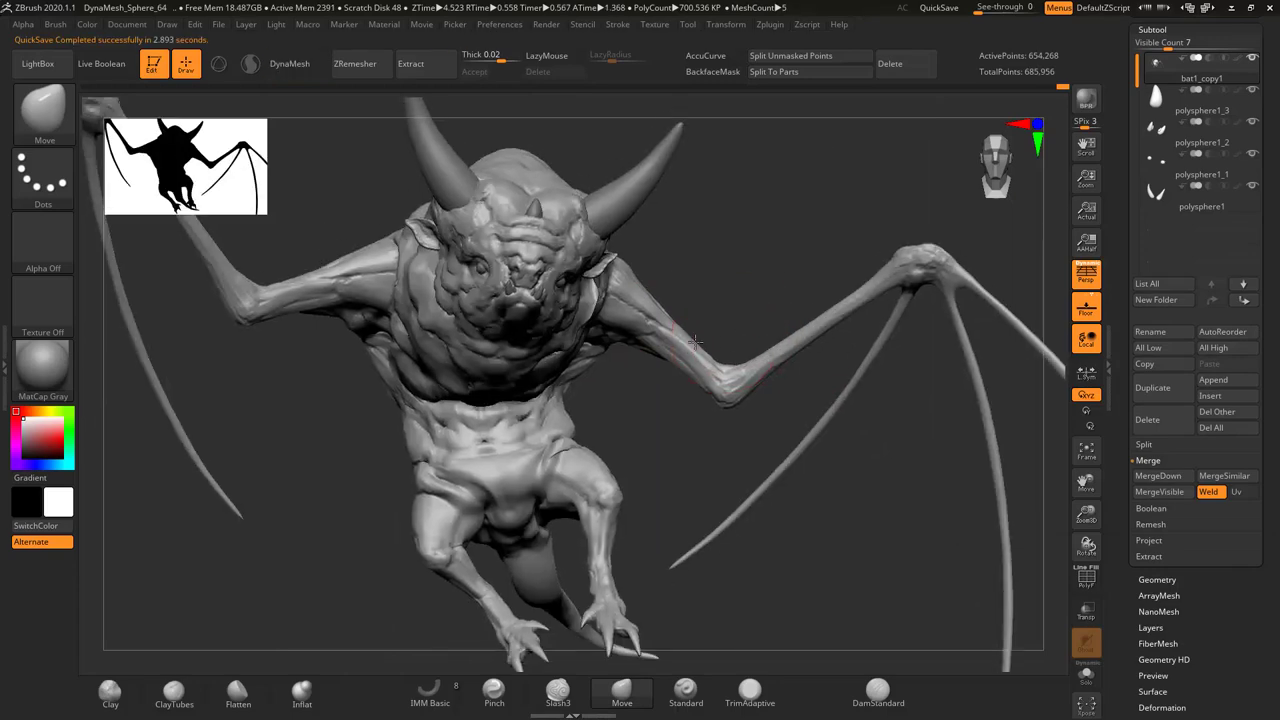
{"action": "key", "text": "ctrl+s"}
{"action": "left_click", "coordinate": [630, 377]}
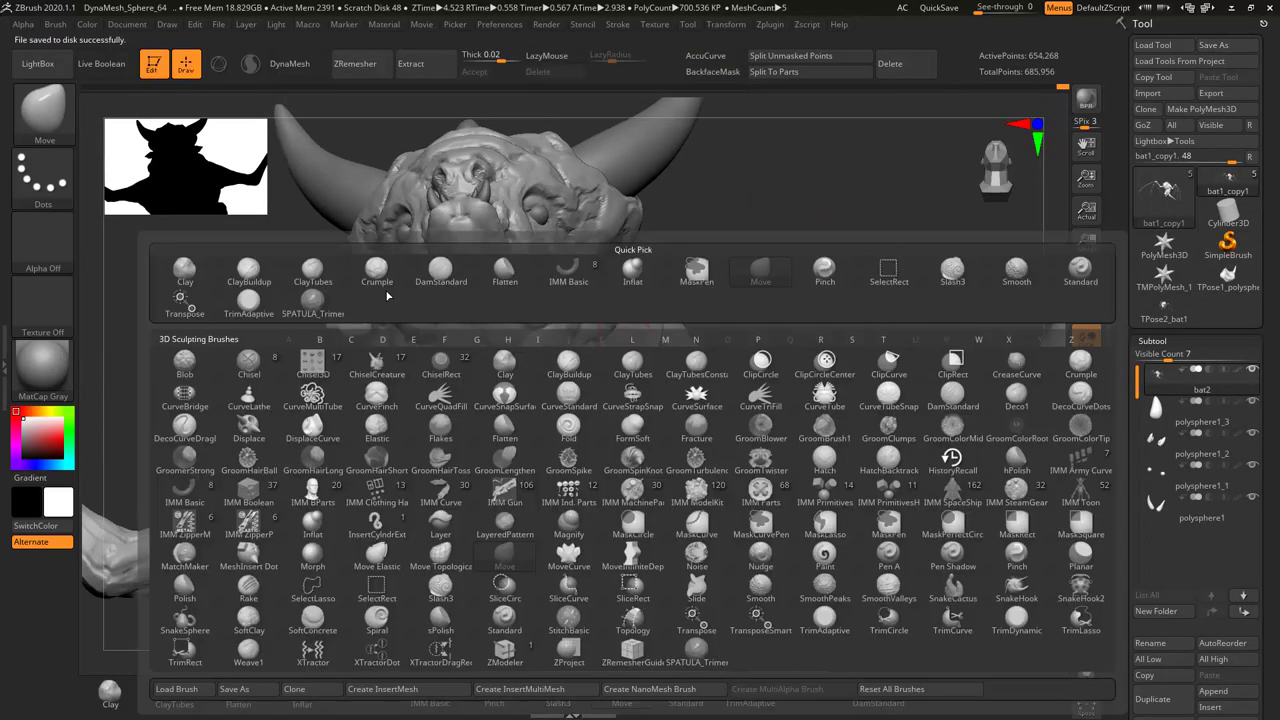
Remesh the bat with DynaMesh in the Geometry palette
{"action": "key", "text": "b"}
{"action": "key", "text": "c"}
{"action": "key", "text": "t"}
{"action": "right_click_drag", "start_coordinate": [545, 440], "coordinate": [829, 534]}
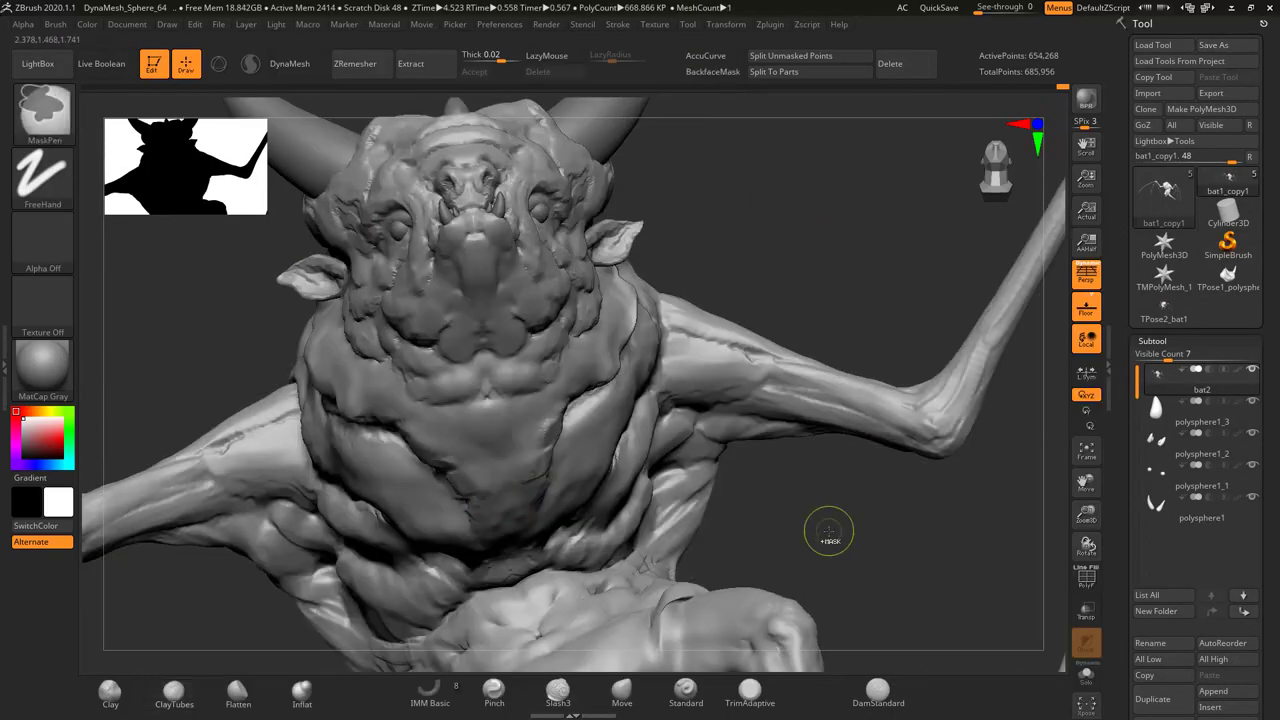
{"action": "scroll", "coordinate": [1180, 219], "scroll_direction": "down", "scroll_amount": 5}
{"action": "left_click", "coordinate": [1155, 197]}
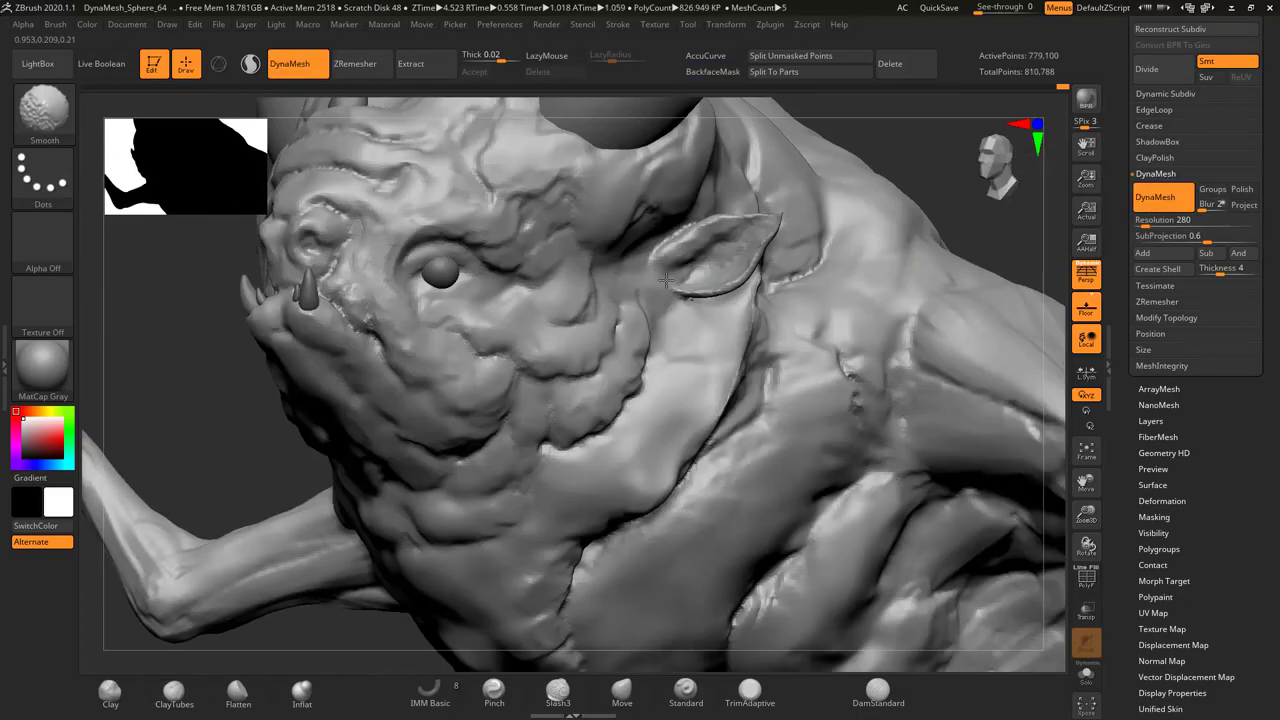
{"action": "mouse_move", "coordinate": [900, 330]}
{"action": "right_mouse_down"}
{"action": "mouse_move", "coordinate": [659, 247]}
{"action": "mouse_move", "coordinate": [575, 399]}
{"action": "right_mouse_up"}
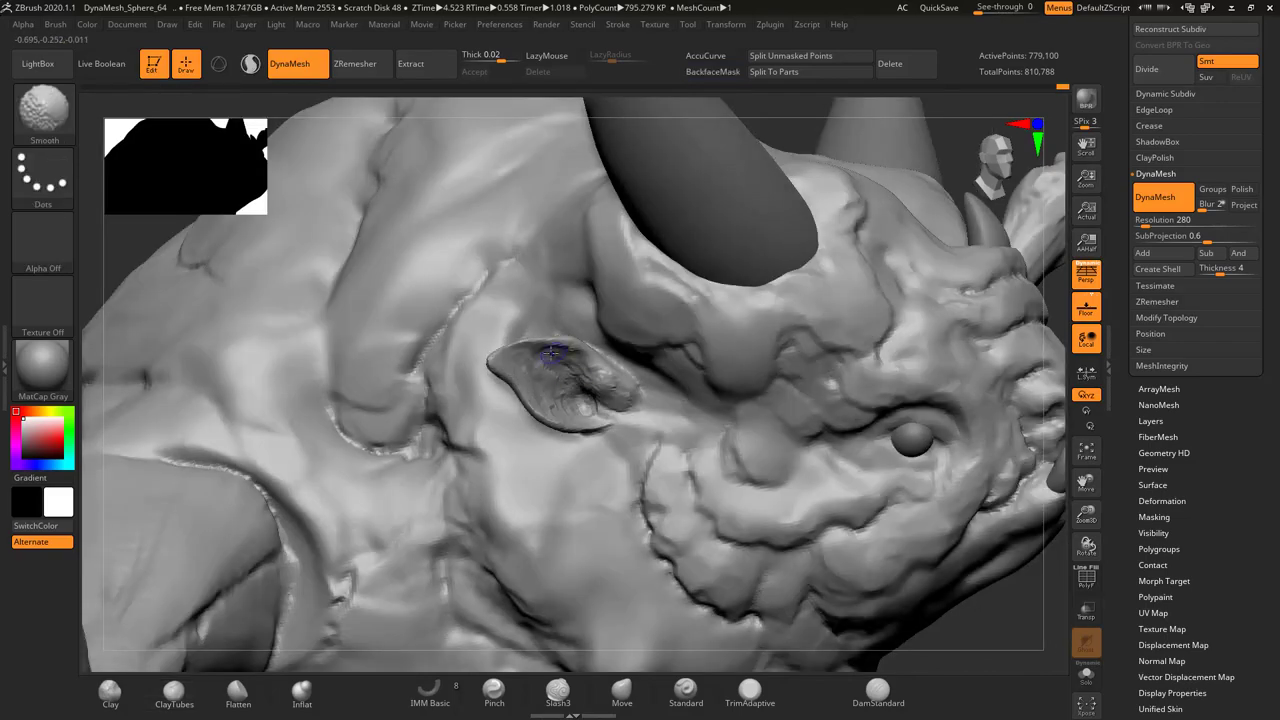
{"action": "mouse_move", "coordinate": [551, 353]}
{"action": "right_mouse_down"}
{"action": "mouse_move", "coordinate": [529, 277]}
{"action": "mouse_move", "coordinate": [706, 320]}
{"action": "mouse_move", "coordinate": [730, 355]}
{"action": "mouse_move", "coordinate": [404, 288]}
{"action": "mouse_move", "coordinate": [655, 289]}
{"action": "mouse_move", "coordinate": [428, 271]}
{"action": "mouse_move", "coordinate": [517, 326]}
{"action": "mouse_move", "coordinate": [435, 329]}
{"action": "mouse_move", "coordinate": [525, 336]}
{"action": "right_mouse_up"}
Subdivide the mesh to about 3.148 million points
{"action": "key", "text": "s"}
{"action": "key", "text": "b"}
{"action": "key", "text": "c"}
{"action": "key", "text": "t"}
{"action": "key", "text": "f"}
{"action": "key", "text": "ctrl+d"}
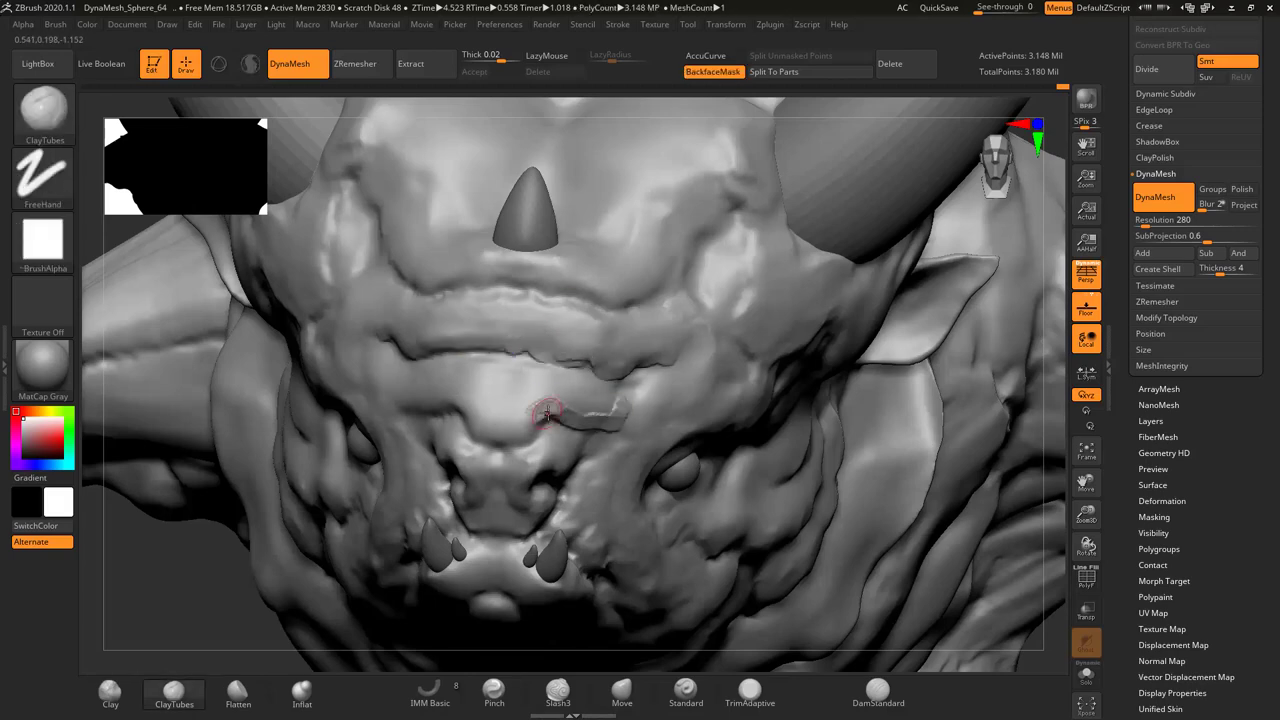
Refine the eyes and face with Flatten and ClayTubes strokes
{"action": "mouse_move", "coordinate": [475, 413]}
{"action": "right_mouse_down"}
{"action": "mouse_move", "coordinate": [399, 399]}
{"action": "mouse_move", "coordinate": [494, 354]}
{"action": "mouse_move", "coordinate": [523, 266]}
{"action": "mouse_move", "coordinate": [560, 300]}
{"action": "mouse_move", "coordinate": [590, 376]}
{"action": "right_mouse_up"}
{"action": "key", "text": "b"}
{"action": "key", "text": "f"}
{"action": "key", "text": "l"}
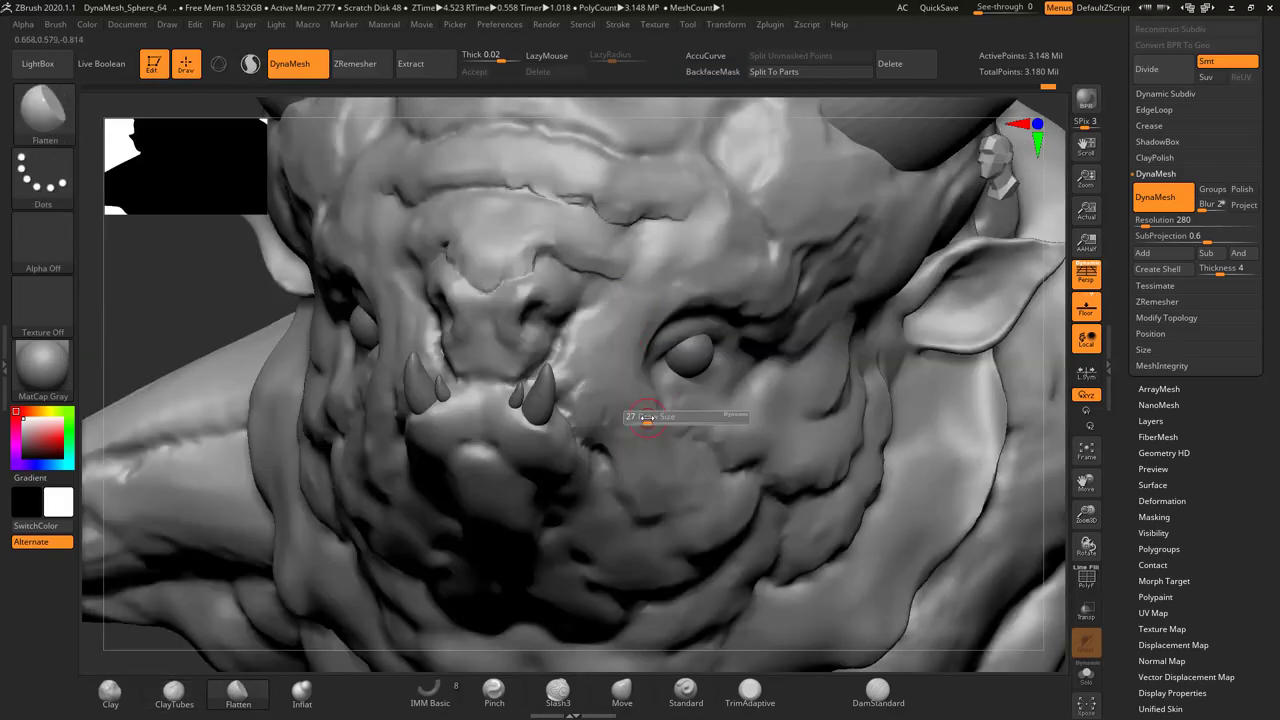
{"action": "right_click_drag", "start_coordinate": [647, 418], "coordinate": [675, 385]}
{"action": "key", "text": "b"}
{"action": "key", "text": "c"}
{"action": "key", "text": "t"}
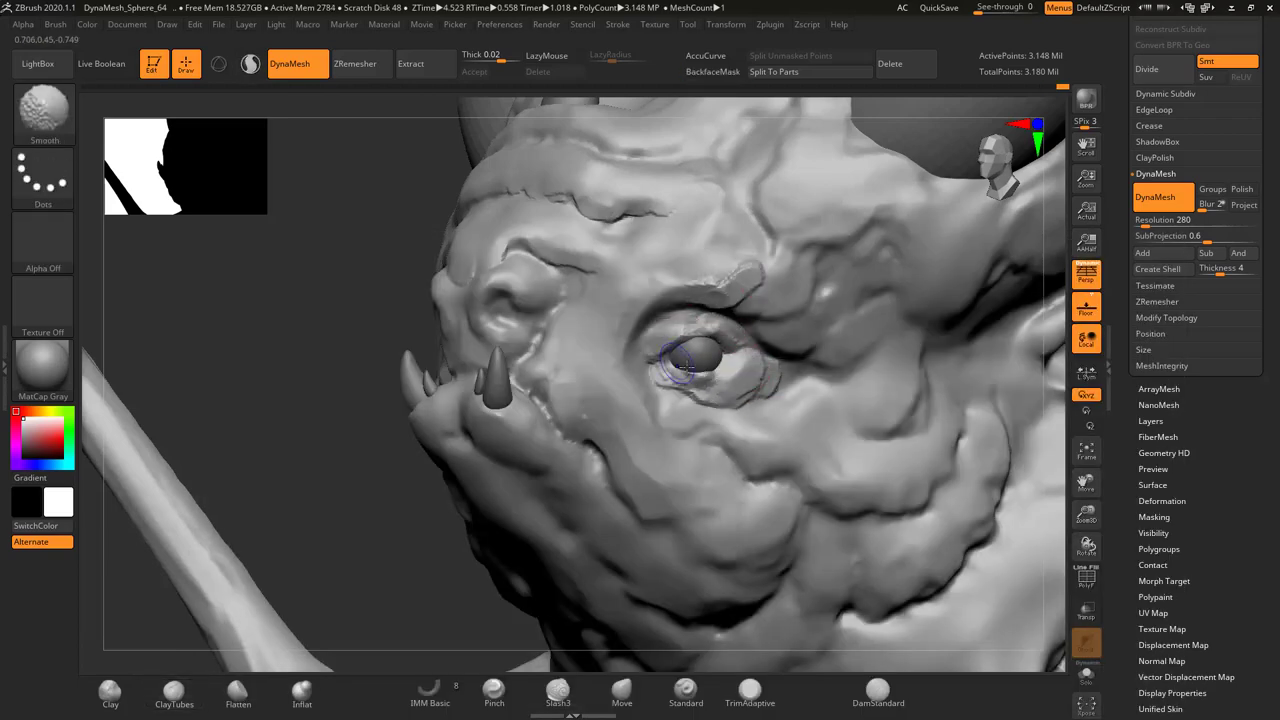
{"action": "right_click_drag", "start_coordinate": [689, 340], "coordinate": [375, 376]}
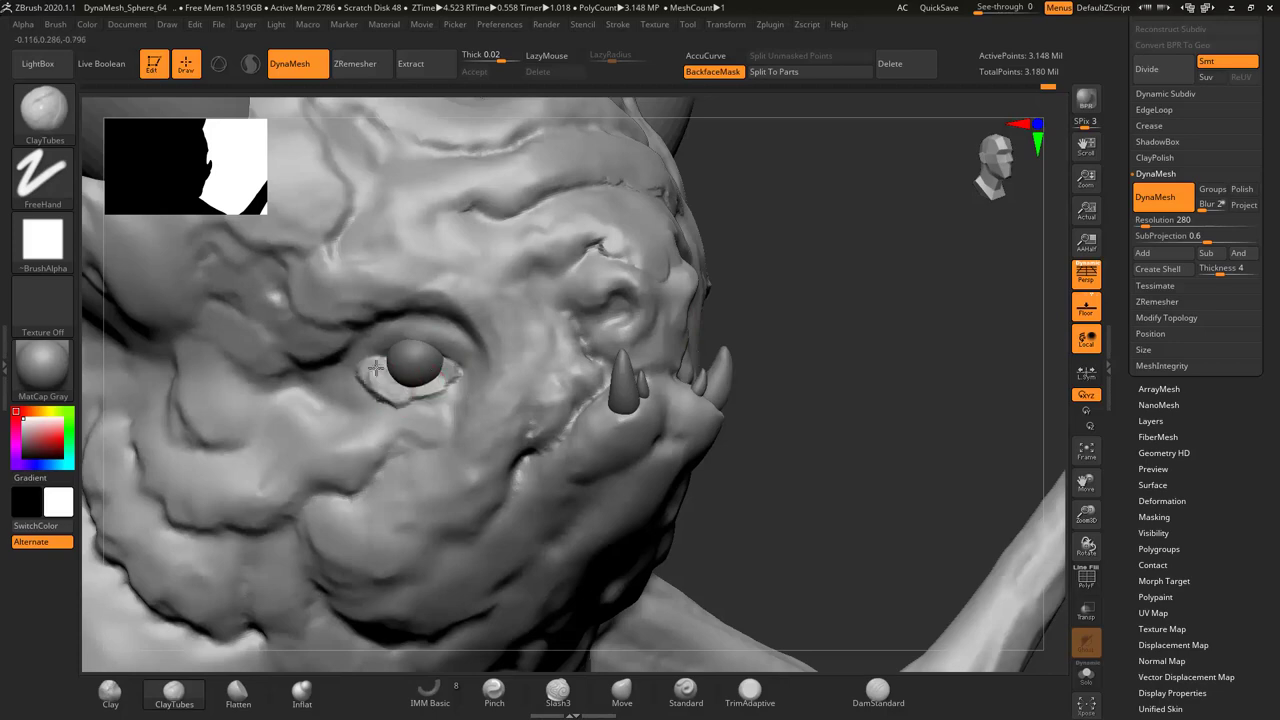
{"action": "mouse_move", "coordinate": [362, 268]}
{"action": "right_mouse_down"}
{"action": "mouse_move", "coordinate": [263, 357]}
{"action": "mouse_move", "coordinate": [354, 371]}
{"action": "mouse_move", "coordinate": [610, 285]}
{"action": "mouse_move", "coordinate": [541, 247]}
{"action": "mouse_move", "coordinate": [543, 357]}
{"action": "mouse_move", "coordinate": [554, 352]}
{"action": "mouse_move", "coordinate": [612, 461]}
{"action": "right_mouse_up"}
{"action": "right_click_drag", "start_coordinate": [642, 512], "coordinate": [395, 484]}
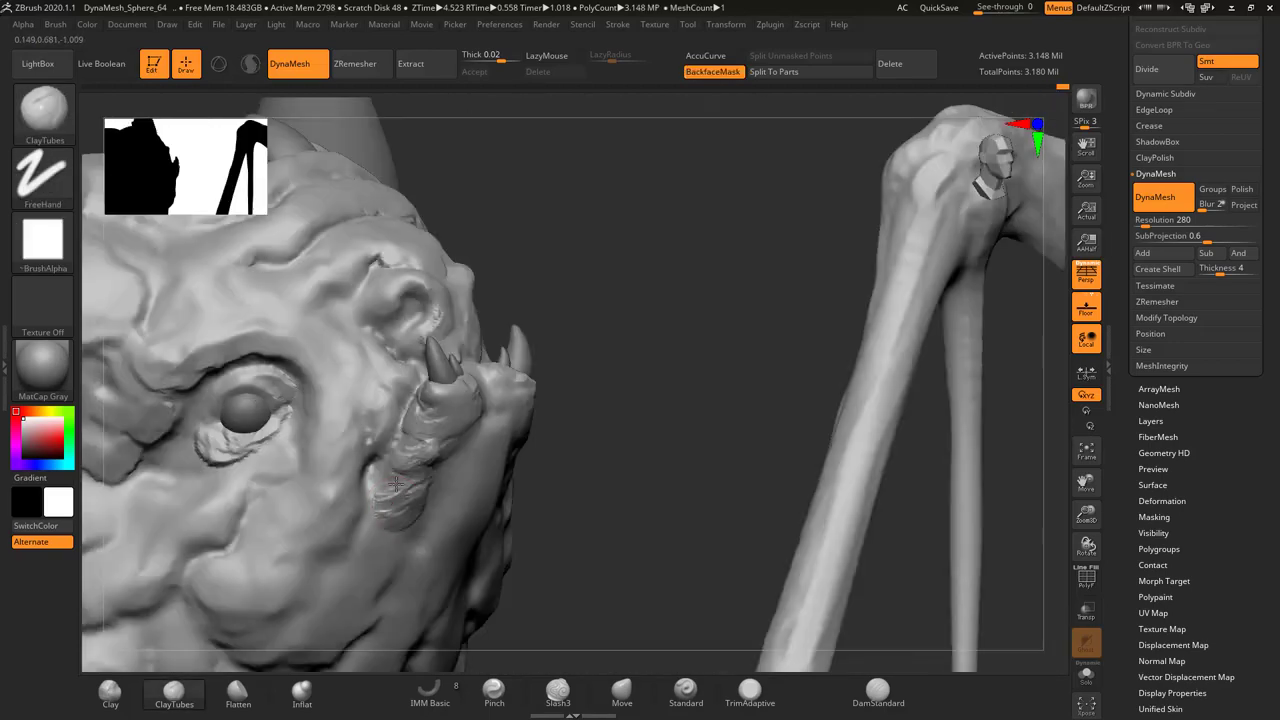
{"action": "mouse_move", "coordinate": [404, 548]}
{"action": "right_mouse_down"}
{"action": "mouse_move", "coordinate": [491, 466]}
{"action": "mouse_move", "coordinate": [450, 400]}
{"action": "mouse_move", "coordinate": [344, 292]}
{"action": "mouse_move", "coordinate": [258, 438]}
{"action": "mouse_move", "coordinate": [379, 422]}
{"action": "mouse_move", "coordinate": [388, 400]}
{"action": "mouse_move", "coordinate": [246, 349]}
{"action": "mouse_move", "coordinate": [507, 412]}
{"action": "right_mouse_up"}
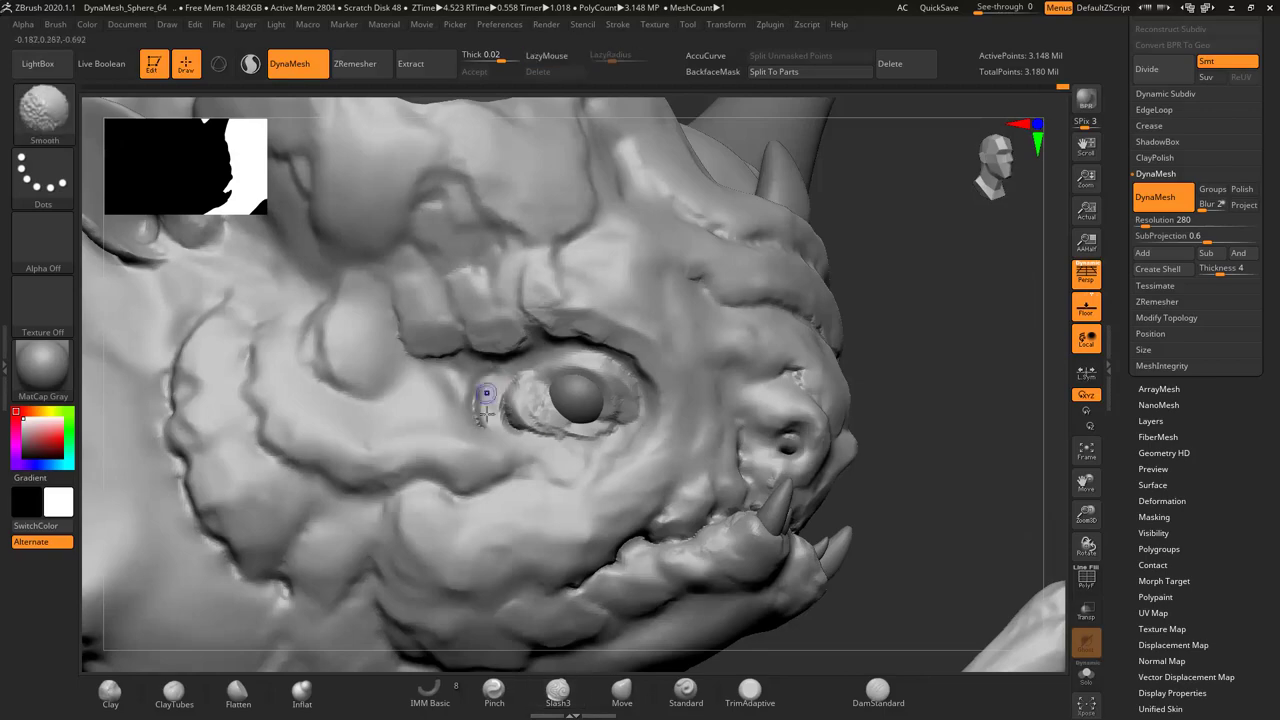
Cut Slash3 wrinkle grooves into the side of the neck below the jaw
{"action": "mouse_move", "coordinate": [593, 348]}
{"action": "right_mouse_down"}
{"action": "mouse_move", "coordinate": [433, 318]}
{"action": "mouse_move", "coordinate": [486, 370]}
{"action": "mouse_move", "coordinate": [410, 390]}
{"action": "mouse_move", "coordinate": [487, 408]}
{"action": "right_mouse_up"}
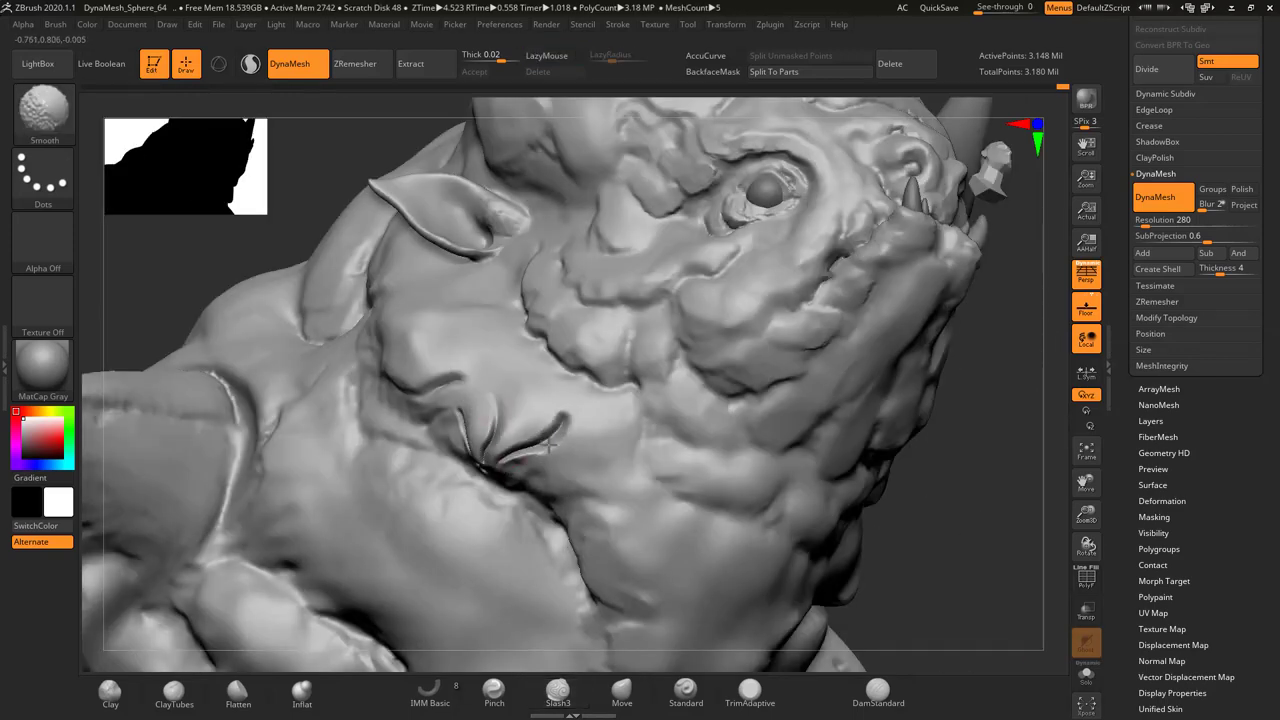
{"action": "mouse_move", "coordinate": [548, 444]}
{"action": "right_mouse_down"}
{"action": "mouse_move", "coordinate": [480, 371]}
{"action": "mouse_move", "coordinate": [523, 428]}
{"action": "mouse_move", "coordinate": [541, 396]}
{"action": "right_mouse_up"}
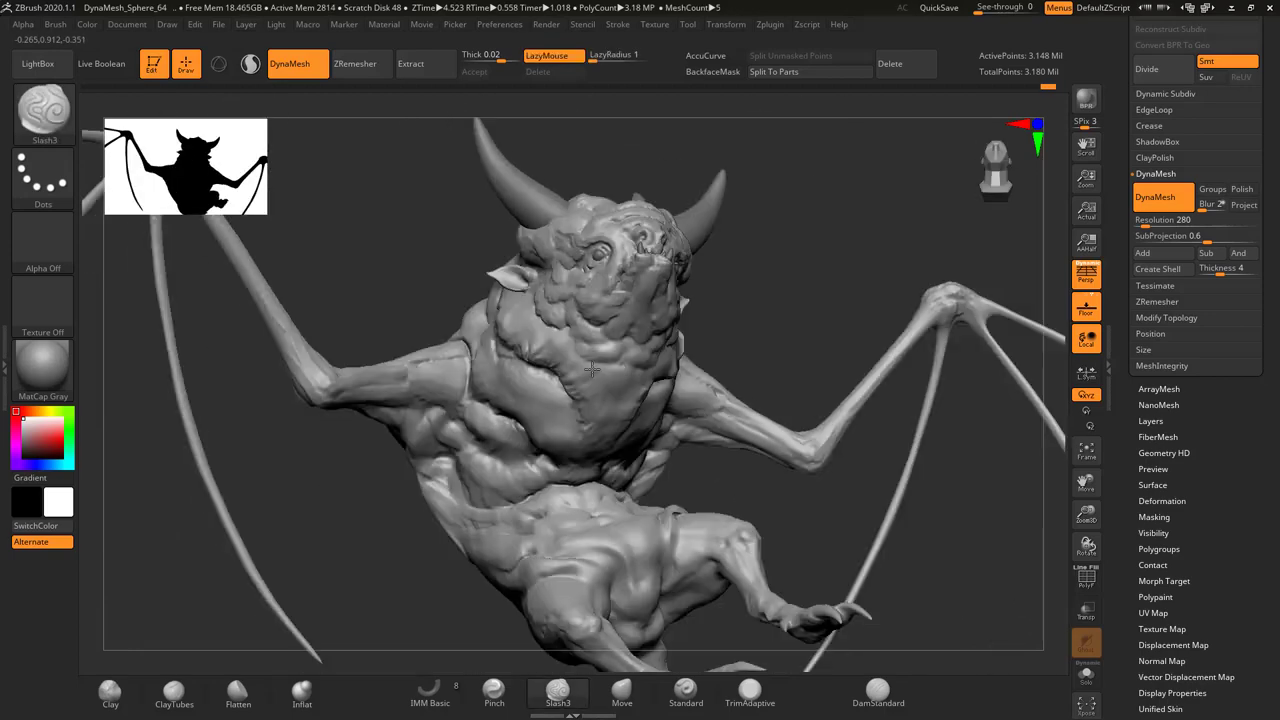
{"action": "right_click_drag", "start_coordinate": [510, 314], "coordinate": [600, 330]}
{"action": "left_click_drag", "start_coordinate": [770, 345], "coordinate": [834, 307]}
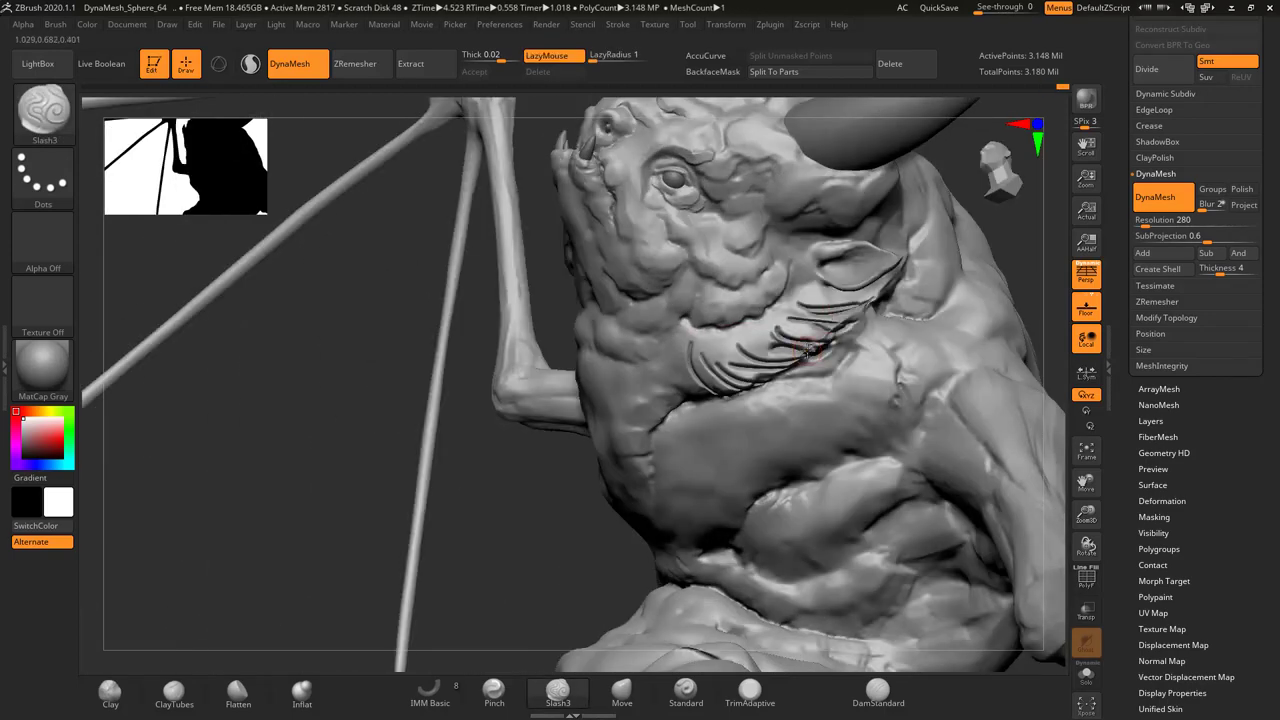
Etch strand-like grooves into the neck, throat and chest behind the eye
{"action": "mouse_move", "coordinate": [767, 393]}
{"action": "right_mouse_down"}
{"action": "mouse_move", "coordinate": [700, 380]}
{"action": "mouse_move", "coordinate": [750, 370]}
{"action": "right_mouse_up"}
{"action": "mouse_move", "coordinate": [750, 368]}
{"action": "left_mouse_down"}
{"action": "mouse_move", "coordinate": [748, 443]}
{"action": "mouse_move", "coordinate": [705, 515]}
{"action": "left_mouse_up"}
{"action": "right_click_drag", "start_coordinate": [705, 515], "coordinate": [664, 477]}
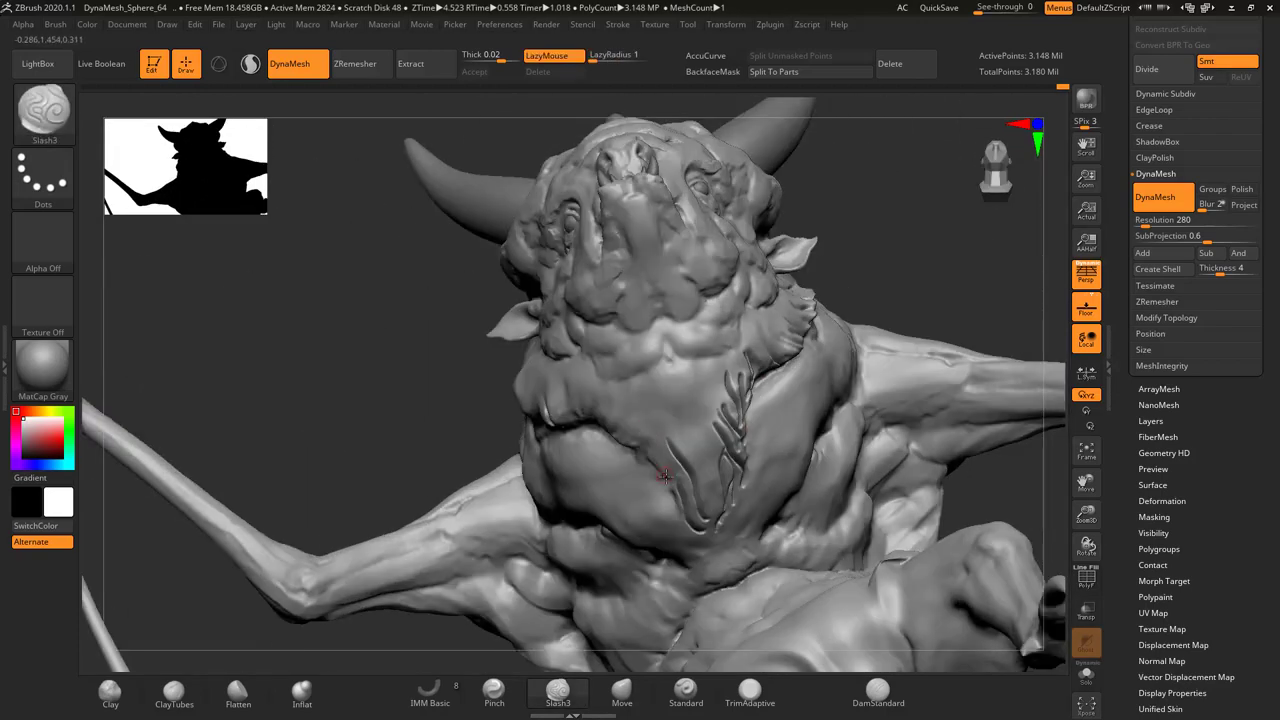
{"action": "mouse_move", "coordinate": [735, 500]}
{"action": "right_mouse_down"}
{"action": "mouse_move", "coordinate": [660, 360]}
{"action": "mouse_move", "coordinate": [613, 303]}
{"action": "mouse_move", "coordinate": [606, 323]}
{"action": "right_mouse_up"}
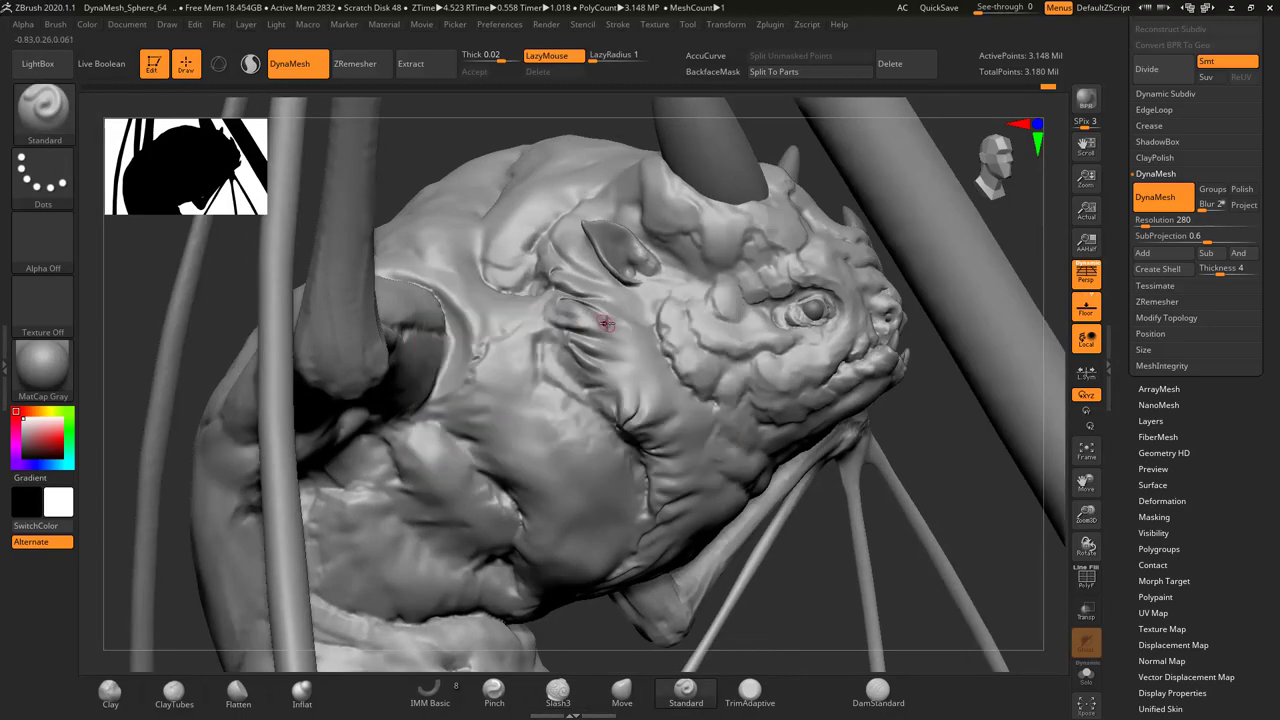
{"action": "mouse_move", "coordinate": [565, 372]}
{"action": "right_mouse_down"}
{"action": "mouse_move", "coordinate": [680, 410]}
{"action": "mouse_move", "coordinate": [660, 382]}
{"action": "right_mouse_up"}
Frame the creature and load the RAKE_wet brush from LightBox
{"action": "key", "text": "f"}
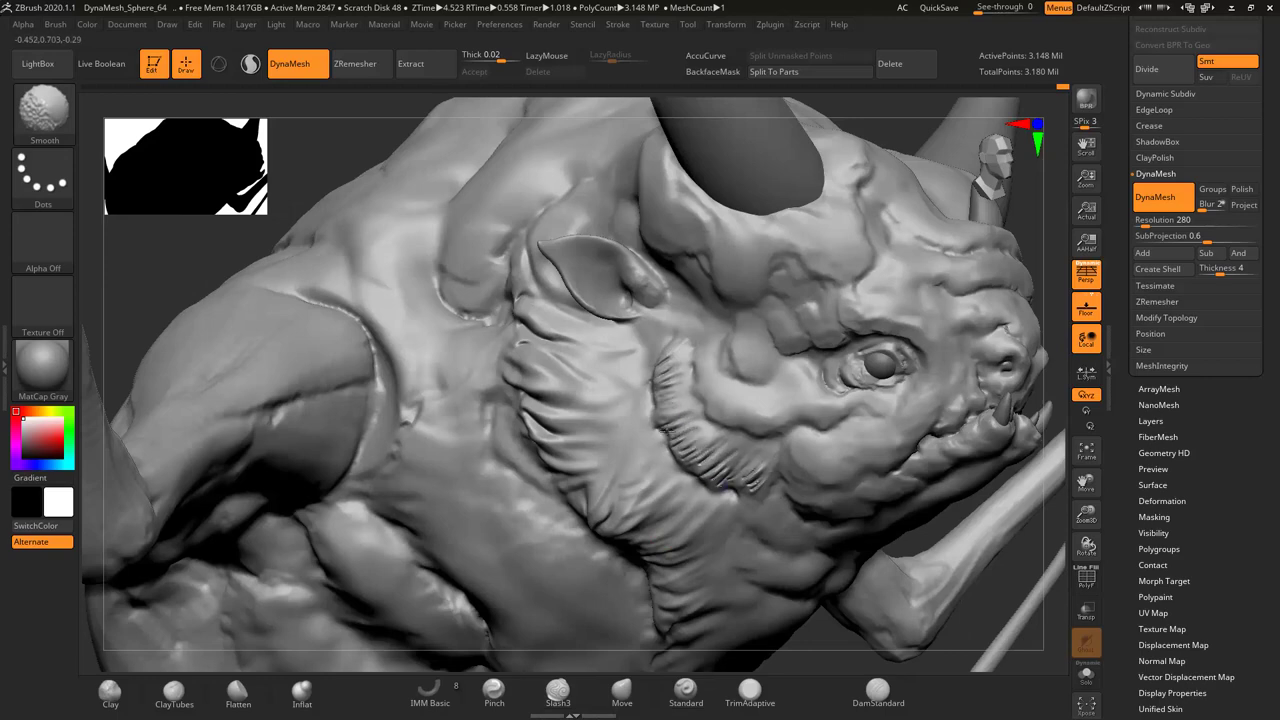
{"action": "key", "text": "f"}
{"action": "mouse_move", "coordinate": [668, 430]}
{"action": "right_mouse_down"}
{"action": "mouse_move", "coordinate": [537, 294]}
{"action": "mouse_move", "coordinate": [799, 302]}
{"action": "right_mouse_up"}
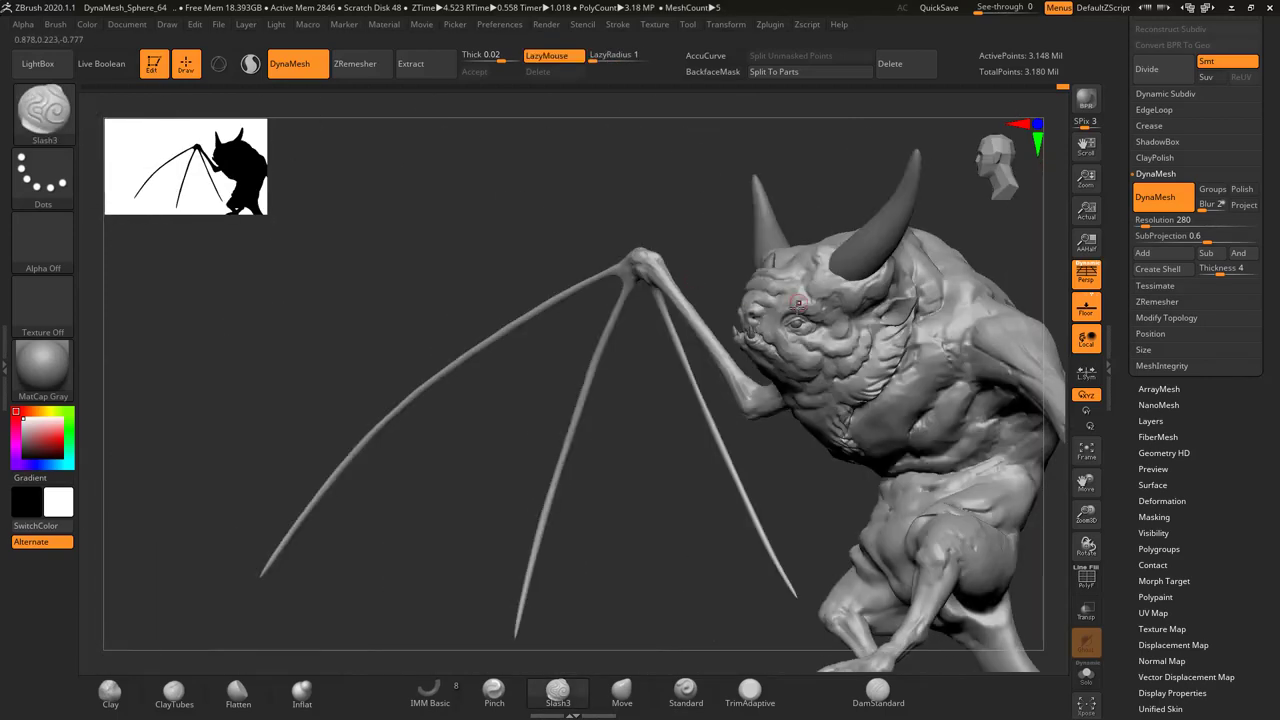
{"action": "key", "text": "comma"}
{"action": "double_click", "coordinate": [917, 228]}
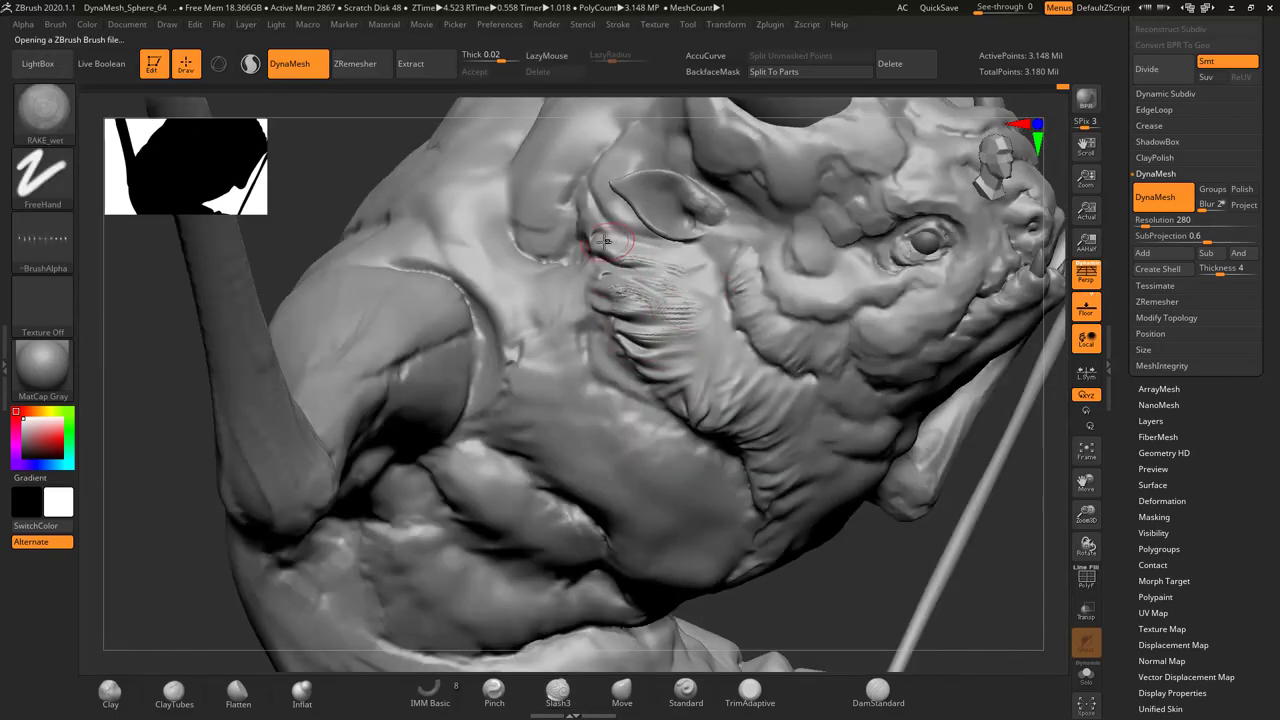
Load RAKE_Trim and rake fur-like strands across the cheeks and jaw
{"action": "key", "text": "comma"}
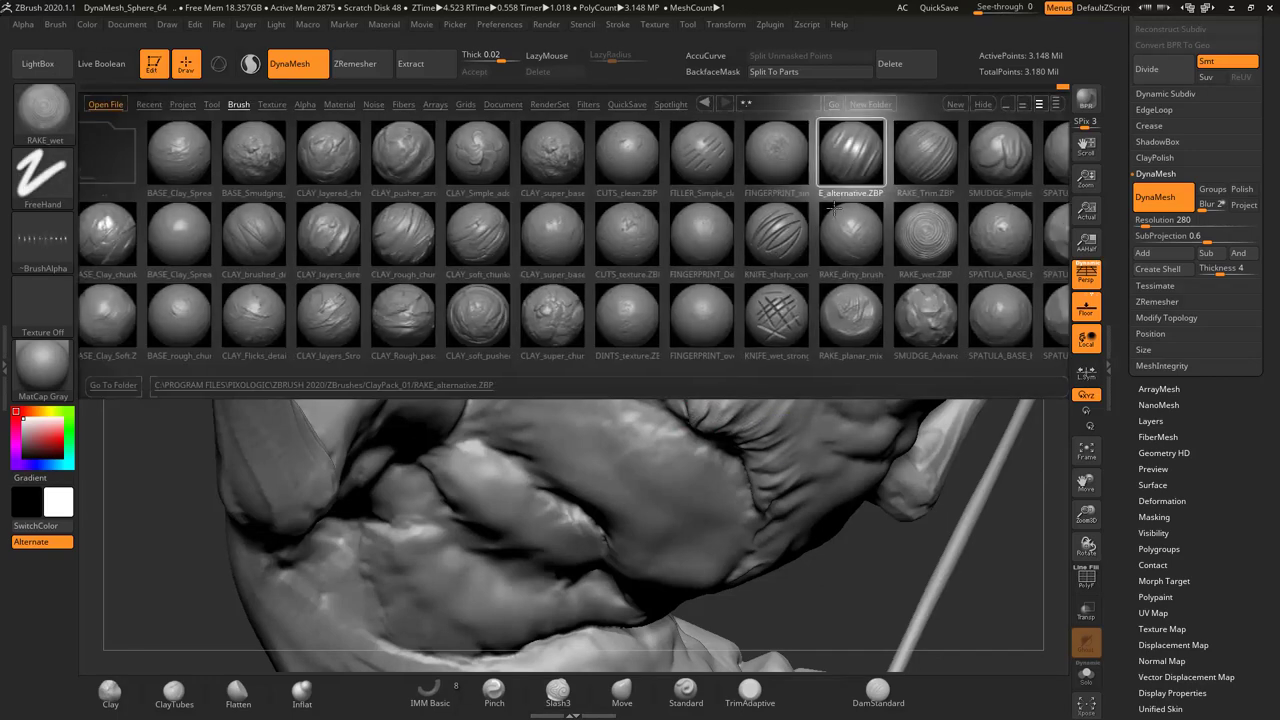
{"action": "double_click", "coordinate": [625, 298]}
{"action": "right_click_drag", "start_coordinate": [760, 380], "coordinate": [713, 283]}
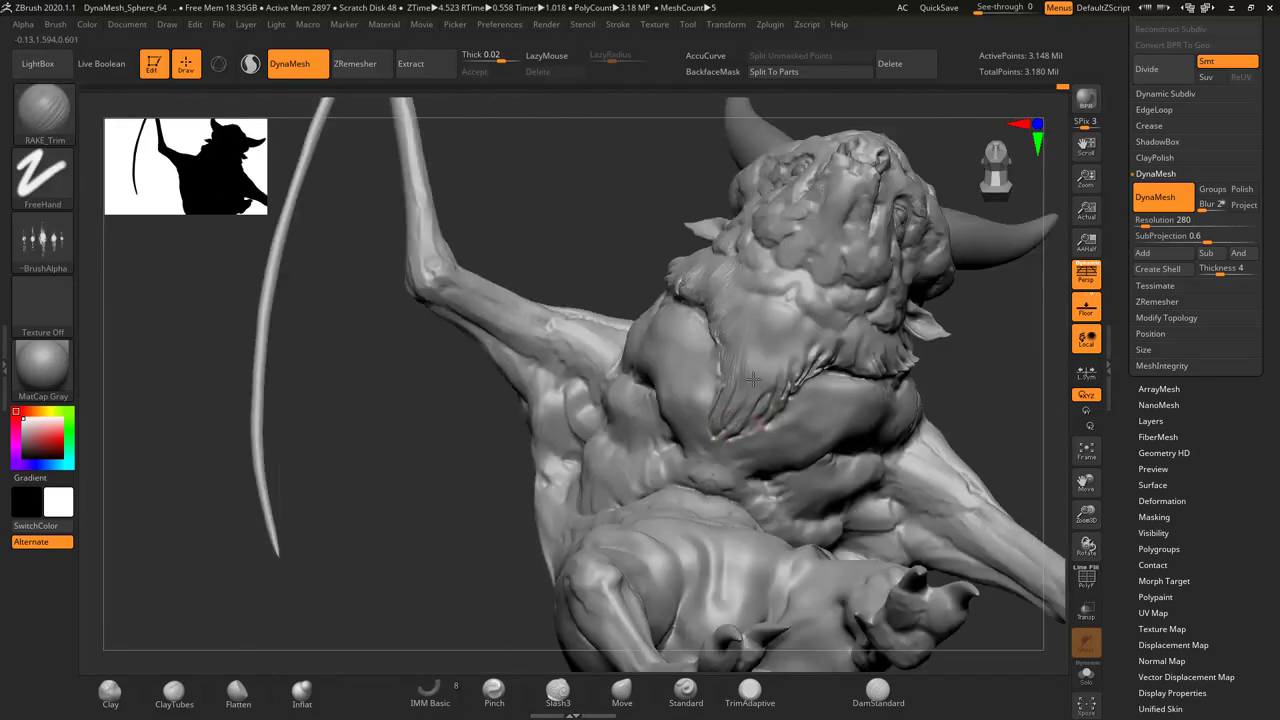
{"action": "mouse_move", "coordinate": [740, 229]}
{"action": "right_mouse_down"}
{"action": "mouse_move", "coordinate": [920, 348]}
{"action": "mouse_move", "coordinate": [803, 195]}
{"action": "right_mouse_up"}
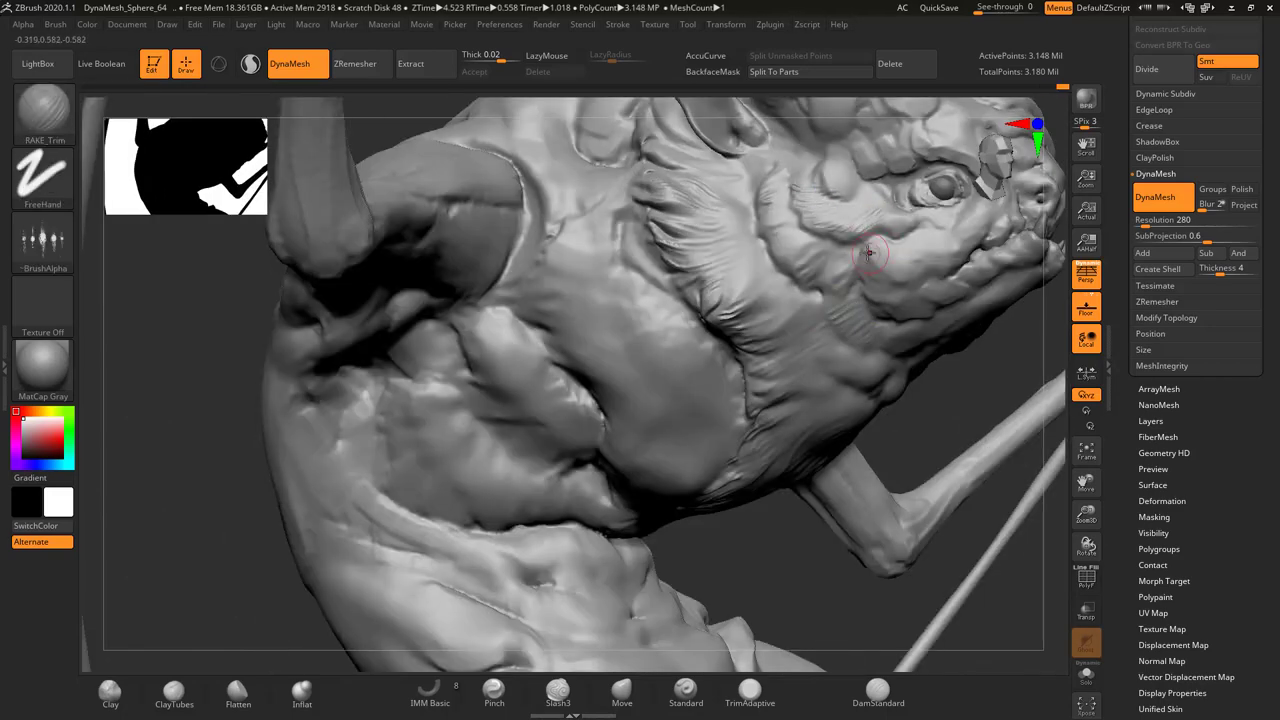
{"action": "mouse_move", "coordinate": [905, 262]}
{"action": "right_mouse_down"}
{"action": "mouse_move", "coordinate": [840, 330]}
{"action": "mouse_move", "coordinate": [838, 305]}
{"action": "right_mouse_up"}
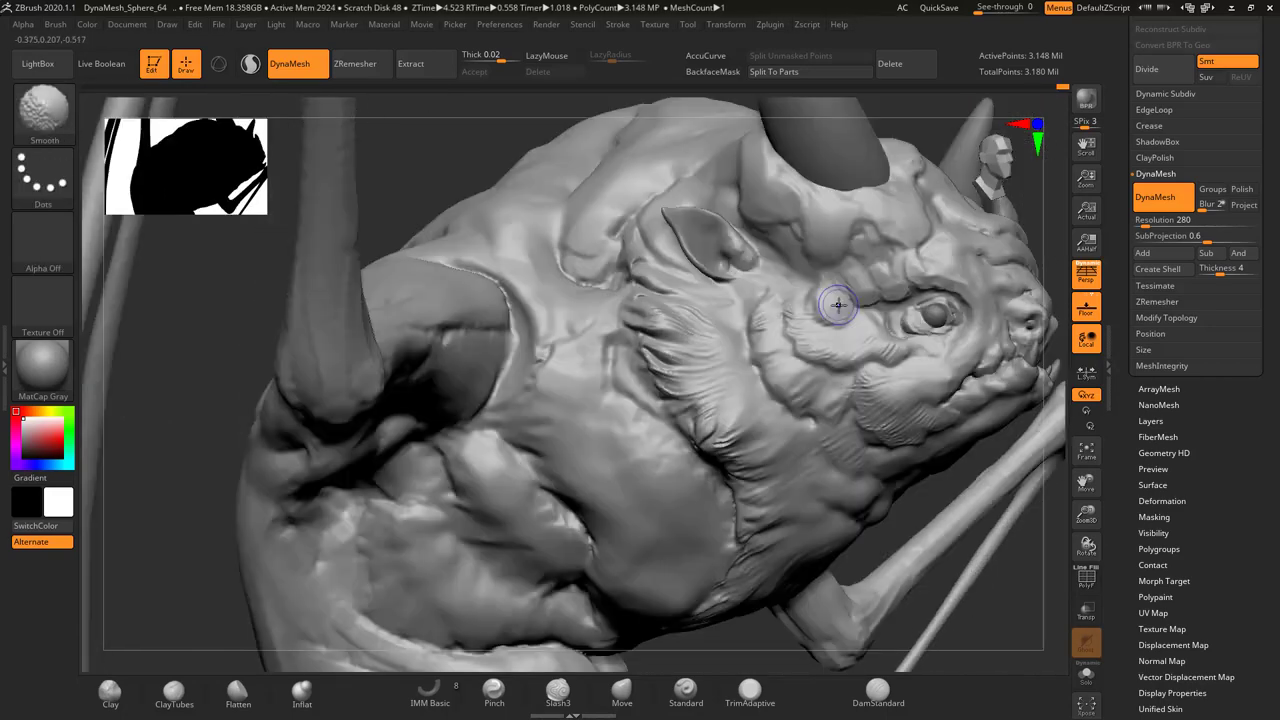
{"action": "right_click_drag", "start_coordinate": [759, 405], "coordinate": [875, 341]}
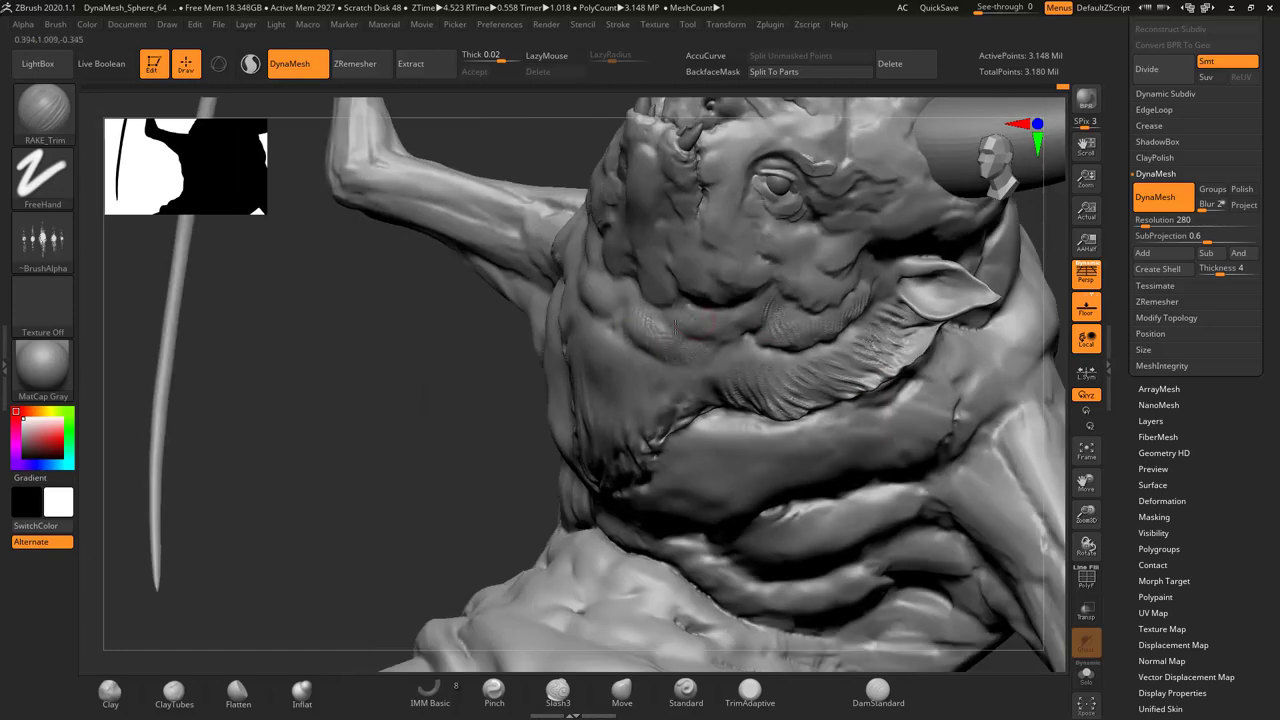
{"action": "right_click_drag", "start_coordinate": [787, 323], "coordinate": [887, 266]}
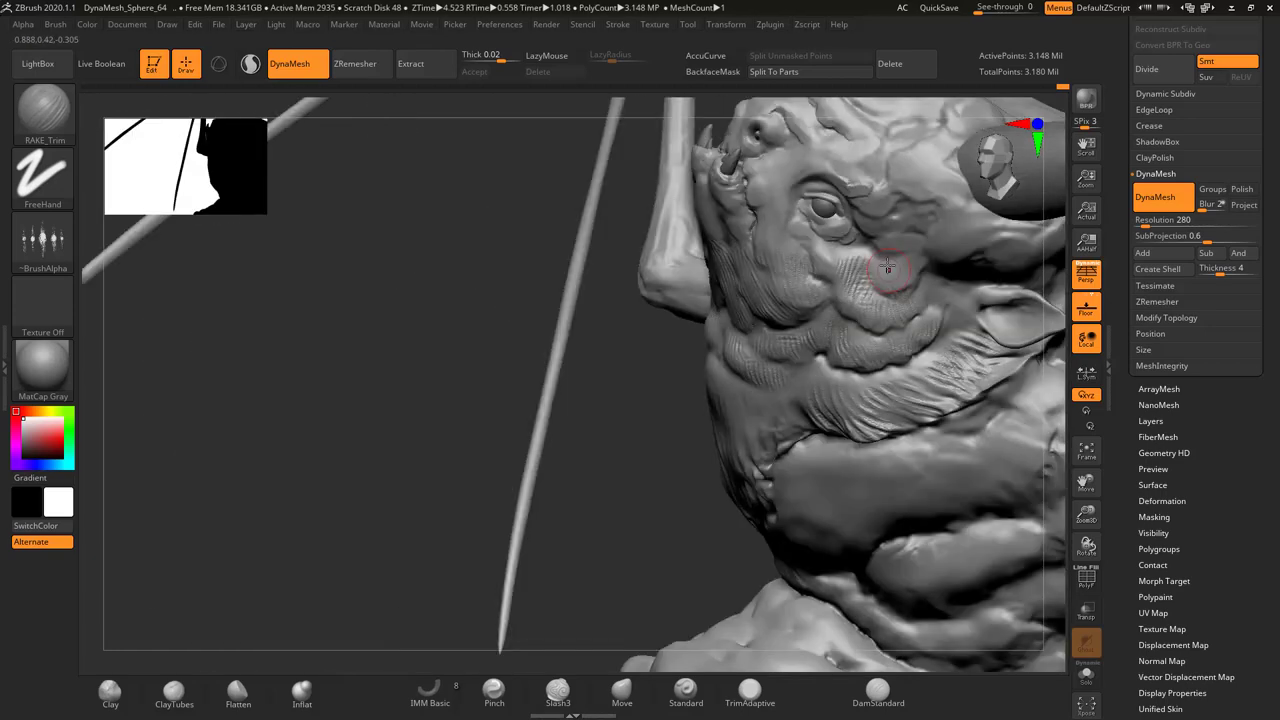
{"action": "right_click_drag", "start_coordinate": [900, 350], "coordinate": [715, 240]}
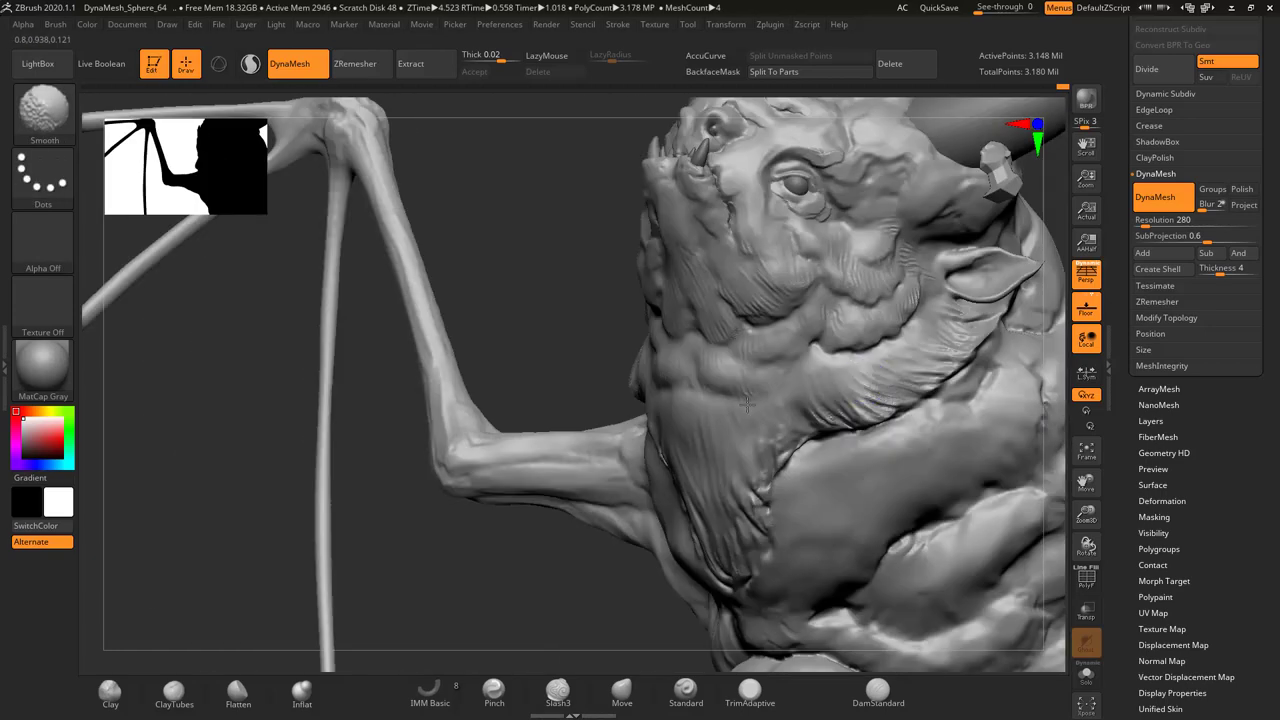
Break up the neck and chest fur with CLAY_rough_chunks, smoothing some areas
{"action": "key", "text": "comma"}
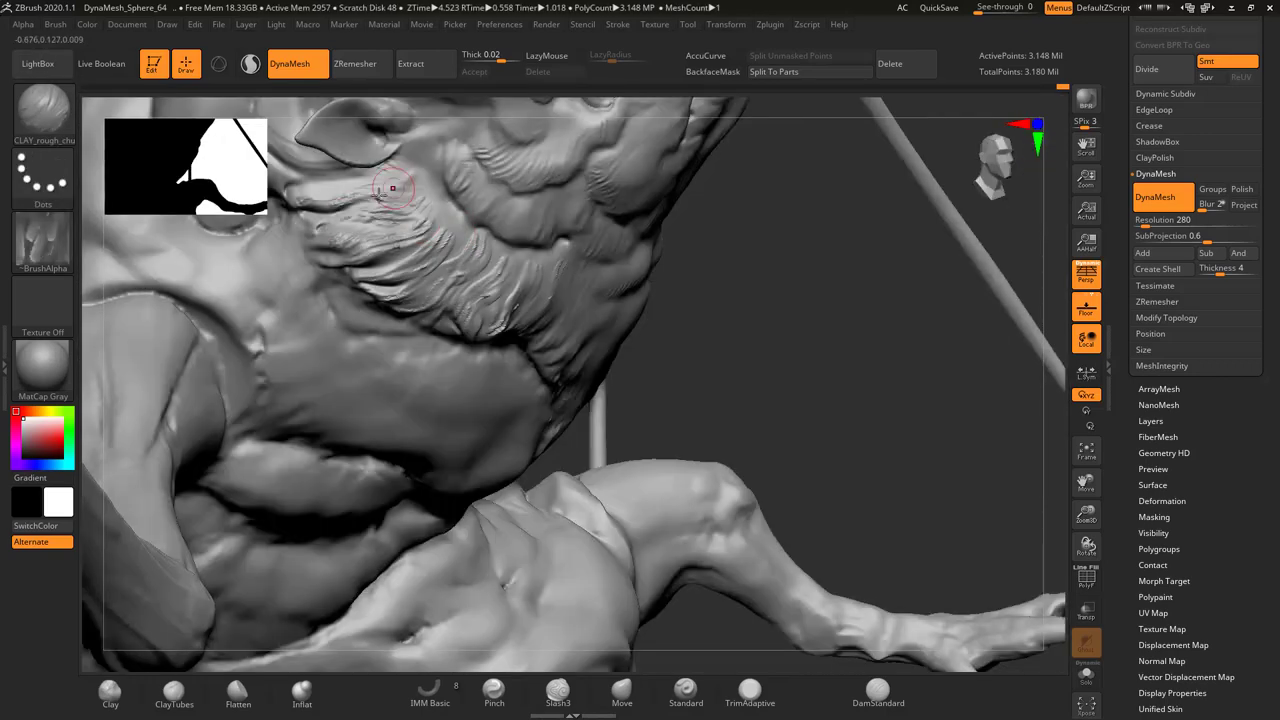
{"action": "right_click_drag", "start_coordinate": [392, 187], "coordinate": [400, 230]}
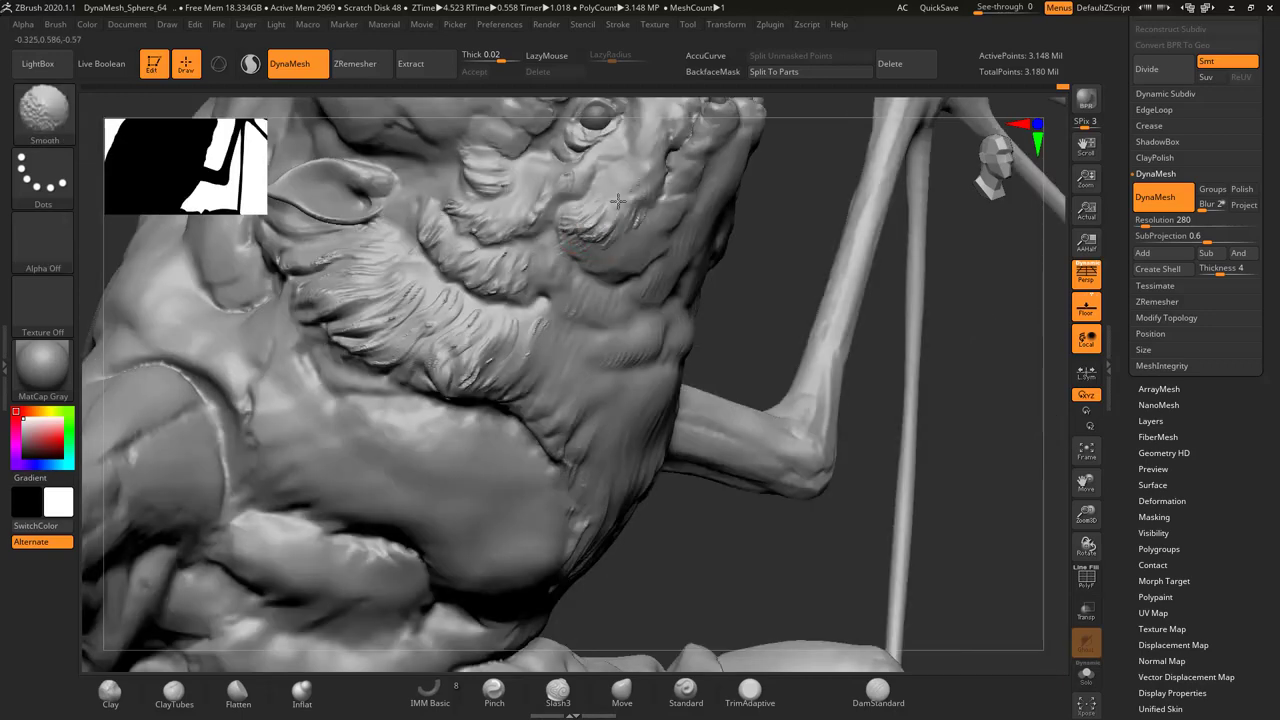
{"action": "mouse_move", "coordinate": [490, 158]}
{"action": "right_mouse_down"}
{"action": "mouse_move", "coordinate": [588, 292]}
{"action": "mouse_move", "coordinate": [560, 340]}
{"action": "right_mouse_up"}
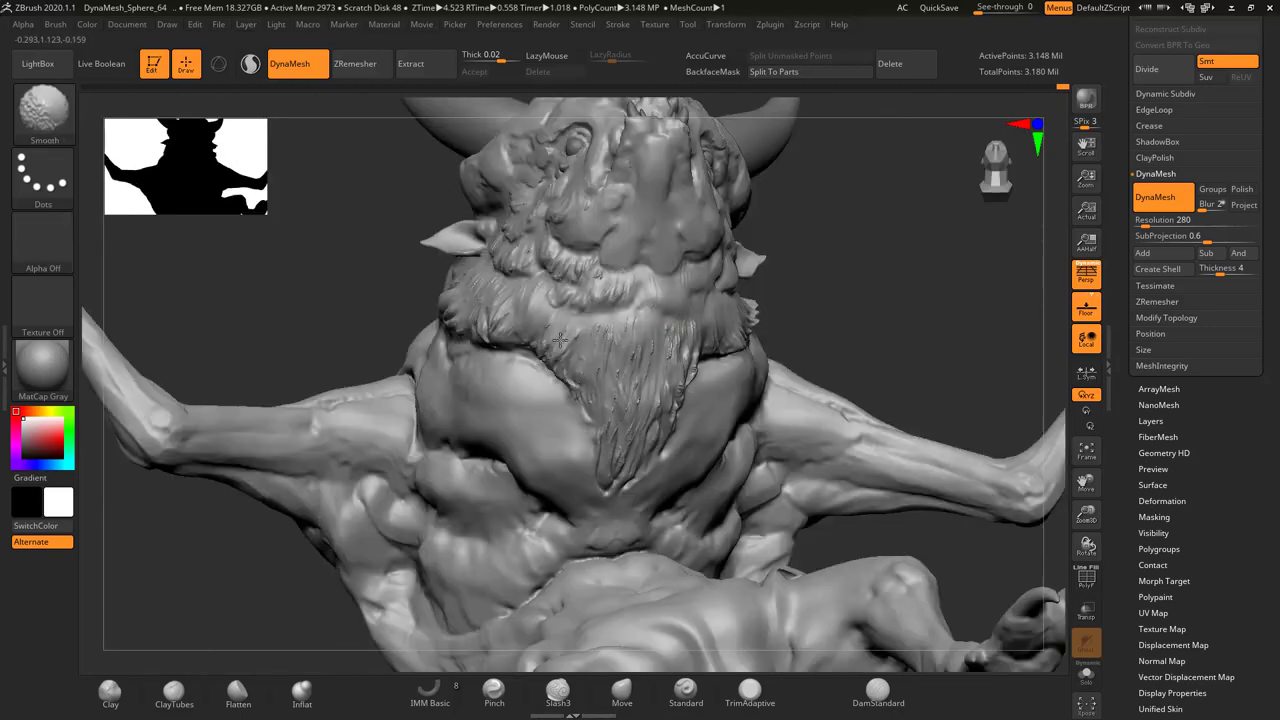
{"action": "mouse_move", "coordinate": [616, 460]}
{"action": "right_mouse_down"}
{"action": "mouse_move", "coordinate": [700, 300]}
{"action": "mouse_move", "coordinate": [586, 286]}
{"action": "mouse_move", "coordinate": [565, 297]}
{"action": "mouse_move", "coordinate": [740, 257]}
{"action": "mouse_move", "coordinate": [857, 271]}
{"action": "mouse_move", "coordinate": [851, 306]}
{"action": "mouse_move", "coordinate": [814, 200]}
{"action": "mouse_move", "coordinate": [773, 246]}
{"action": "mouse_move", "coordinate": [700, 286]}
{"action": "mouse_move", "coordinate": [849, 425]}
{"action": "mouse_move", "coordinate": [729, 171]}
{"action": "mouse_move", "coordinate": [737, 297]}
{"action": "mouse_move", "coordinate": [700, 171]}
{"action": "mouse_move", "coordinate": [828, 243]}
{"action": "mouse_move", "coordinate": [1012, 212]}
{"action": "mouse_move", "coordinate": [853, 327]}
{"action": "mouse_move", "coordinate": [732, 321]}
{"action": "mouse_move", "coordinate": [804, 357]}
{"action": "mouse_move", "coordinate": [934, 386]}
{"action": "mouse_move", "coordinate": [858, 316]}
{"action": "mouse_move", "coordinate": [778, 167]}
{"action": "right_mouse_up"}
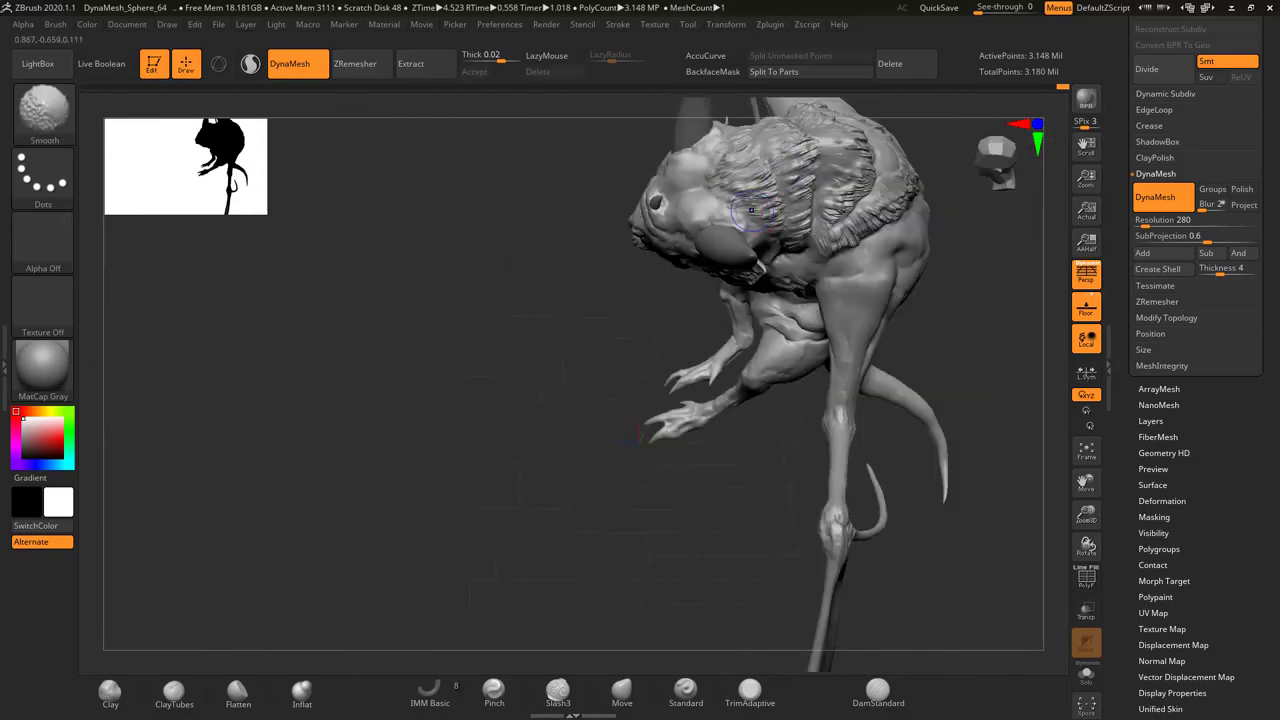
{"action": "right_click_drag", "start_coordinate": [752, 210], "coordinate": [692, 175]}
{"action": "right_click_drag", "start_coordinate": [687, 220], "coordinate": [646, 368]}
{"action": "right_click_drag", "start_coordinate": [715, 243], "coordinate": [531, 317]}
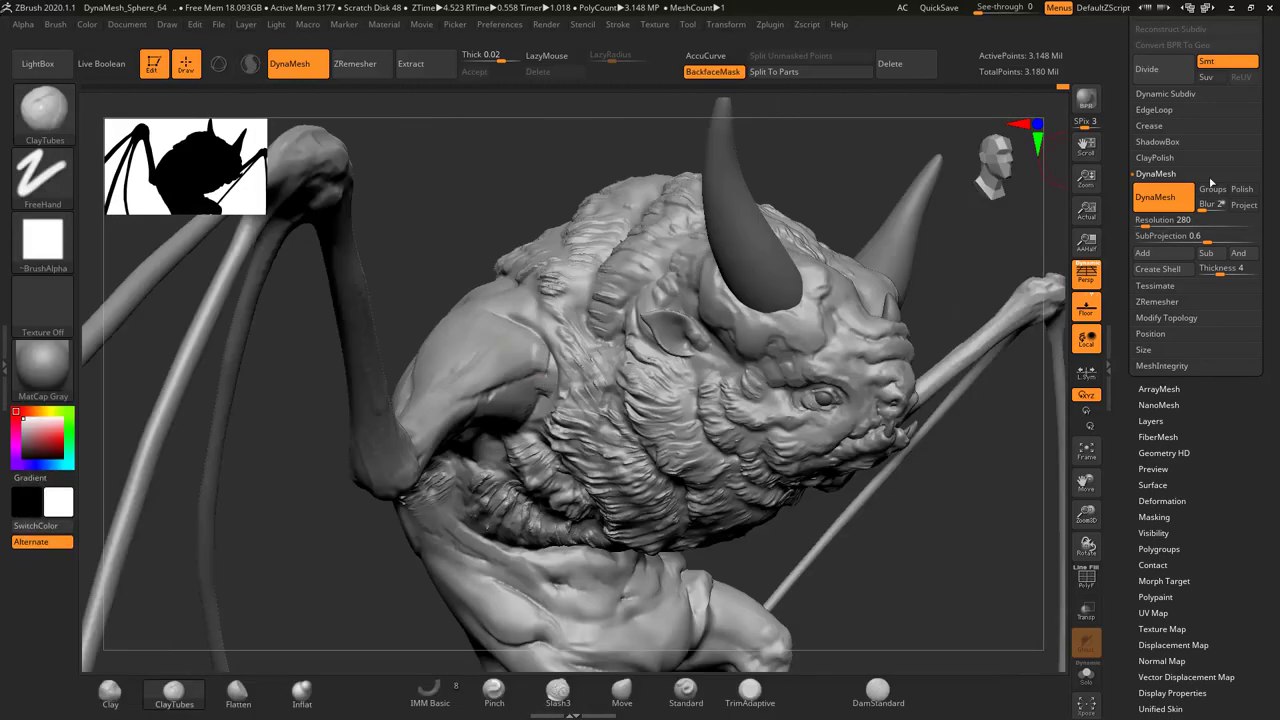
Drop to subdivision level 1 and build up the torso with ClayTubes
{"action": "key", "text": "shift+d"}
{"action": "mouse_move", "coordinate": [554, 360]}
{"action": "left_mouse_down"}
{"action": "mouse_move", "coordinate": [294, 362]}
{"action": "mouse_move", "coordinate": [609, 302]}
{"action": "mouse_move", "coordinate": [399, 372]}
{"action": "mouse_move", "coordinate": [457, 458]}
{"action": "mouse_move", "coordinate": [582, 378]}
{"action": "mouse_move", "coordinate": [552, 390]}
{"action": "left_mouse_up"}
{"action": "key", "text": "s"}
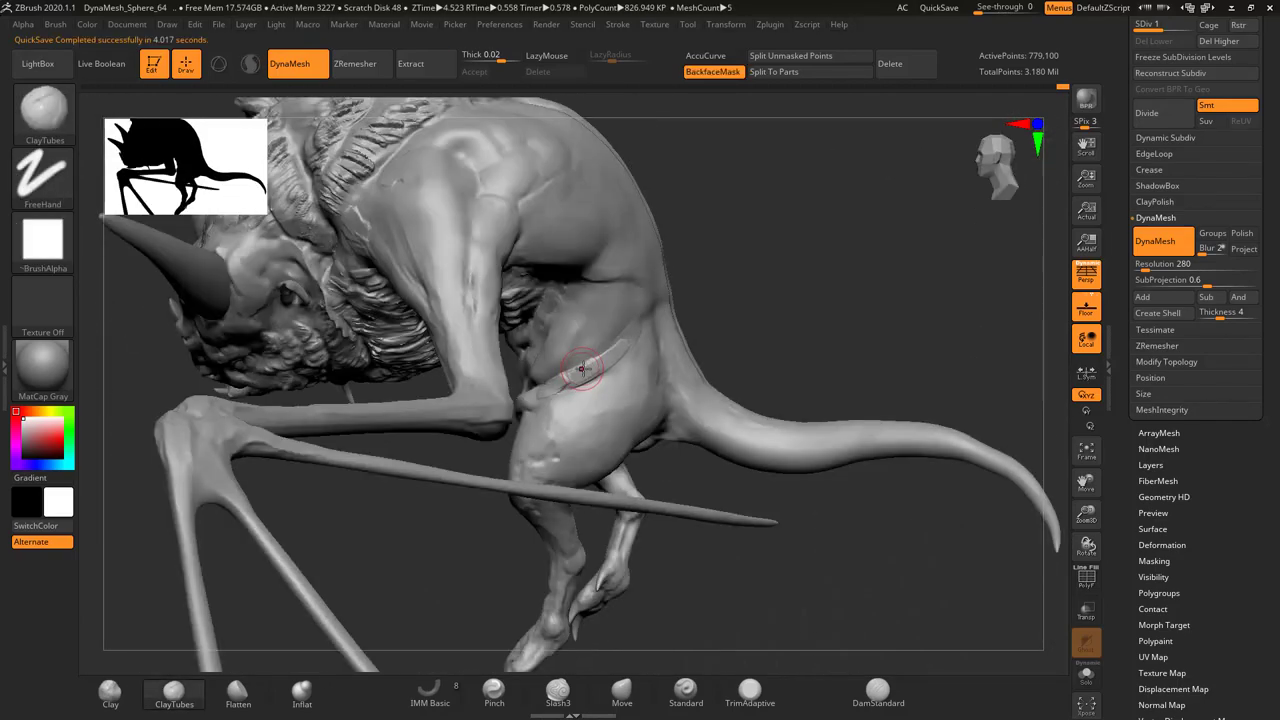
{"action": "mouse_move", "coordinate": [563, 346]}
{"action": "left_mouse_down"}
{"action": "mouse_move", "coordinate": [507, 450]}
{"action": "mouse_move", "coordinate": [567, 445]}
{"action": "mouse_move", "coordinate": [365, 425]}
{"action": "mouse_move", "coordinate": [333, 442]}
{"action": "left_mouse_up"}
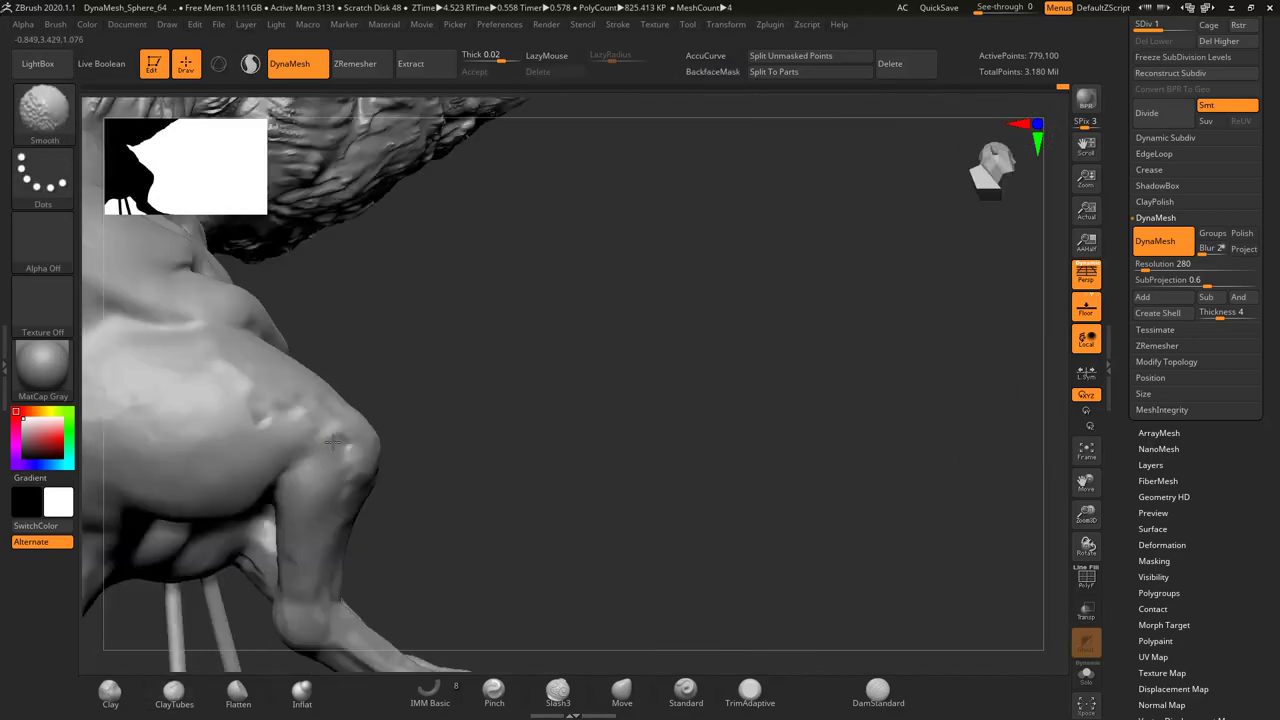
{"action": "left_click_drag", "start_coordinate": [260, 427], "coordinate": [477, 437]}
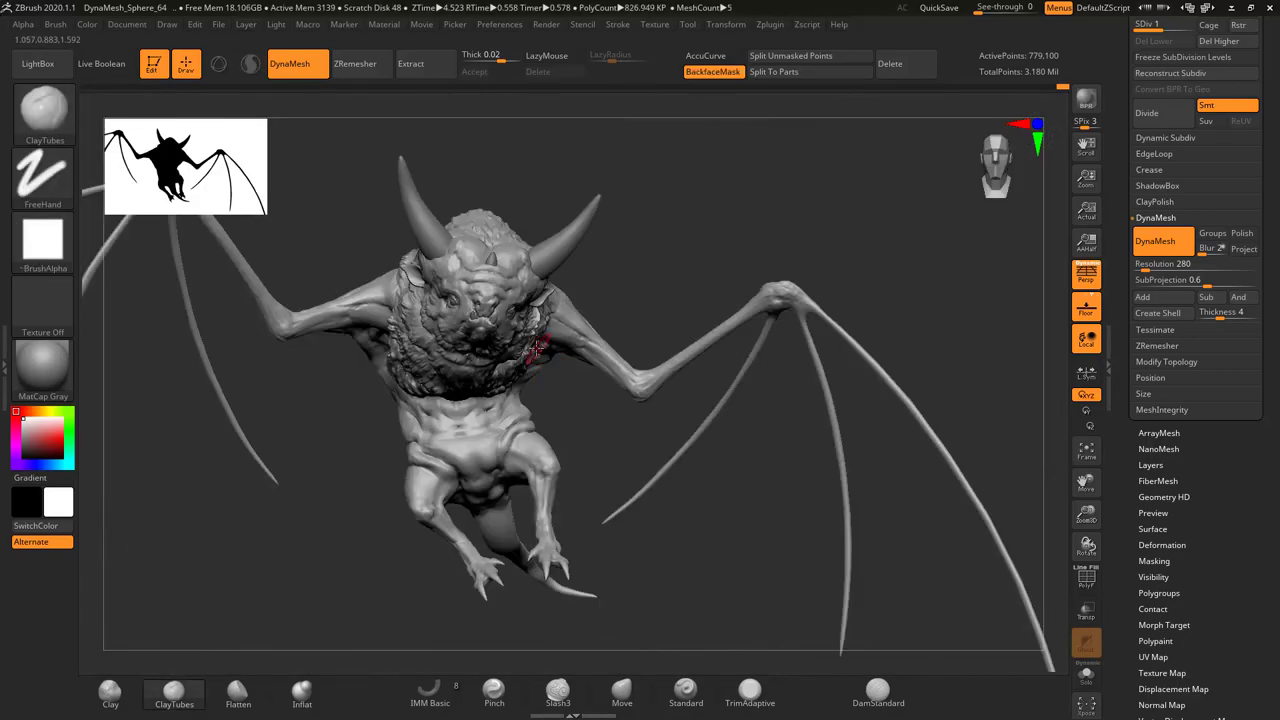
{"action": "key", "text": "f"}
{"action": "left_click_drag", "start_coordinate": [590, 460], "coordinate": [598, 406], "text": "alt"}
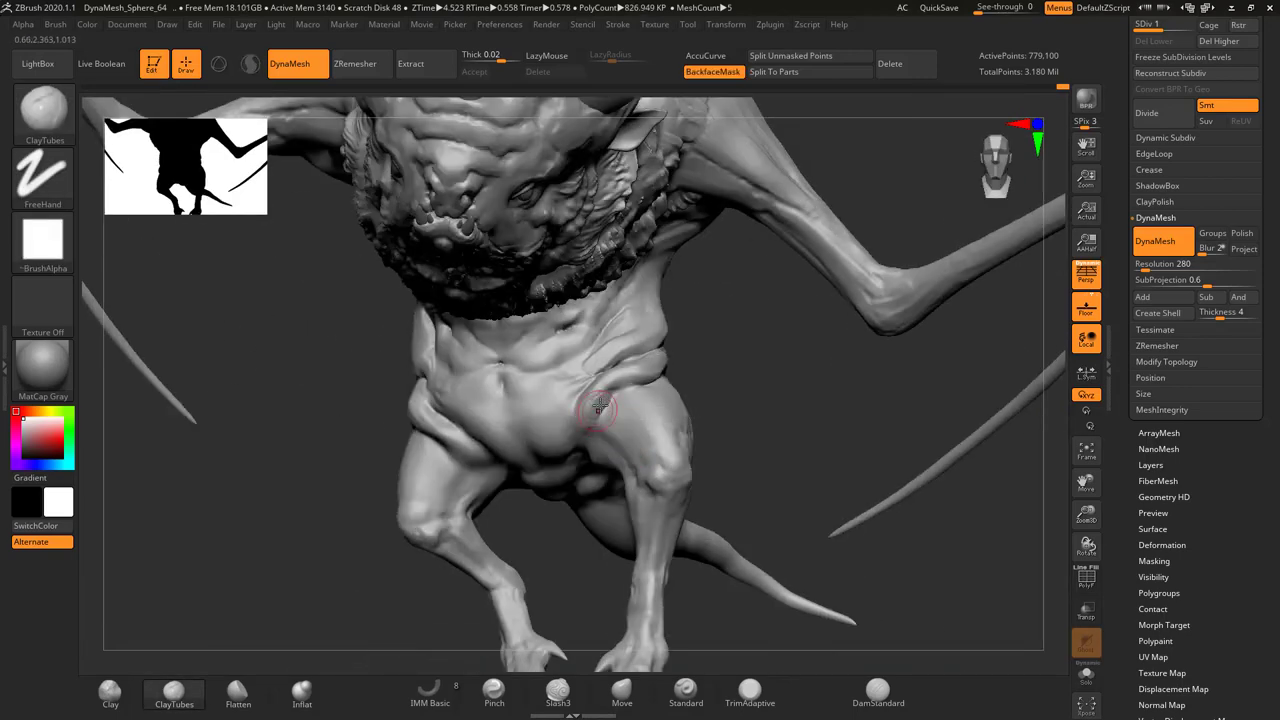
{"action": "mouse_move", "coordinate": [638, 328]}
{"action": "left_mouse_down", "text": "shift"}
{"action": "mouse_move", "coordinate": [630, 375]}
{"action": "mouse_move", "coordinate": [549, 395]}
{"action": "mouse_move", "coordinate": [700, 380]}
{"action": "mouse_move", "coordinate": [728, 343]}
{"action": "mouse_move", "coordinate": [760, 350]}
{"action": "left_mouse_up", "text": "shift"}
{"action": "key", "text": "s"}
{"action": "key", "text": "f"}
Reshape the belly and legs with an enlarged Move brush
{"action": "key", "text": "b"}
{"action": "key", "text": "m"}
{"action": "key", "text": "v"}
{"action": "key", "text": "s"}
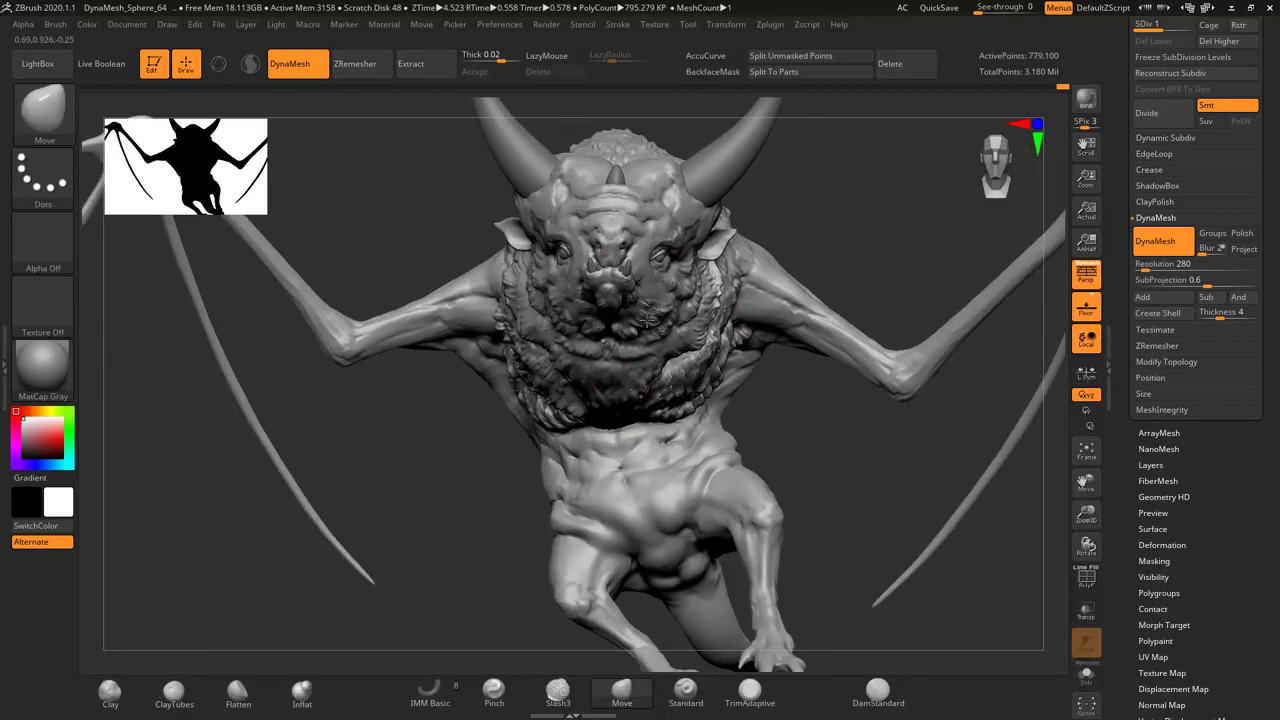
{"action": "key", "text": "f"}
{"action": "mouse_move", "coordinate": [900, 450]}
{"action": "left_mouse_down"}
{"action": "mouse_move", "coordinate": [930, 455]}
{"action": "mouse_move", "coordinate": [680, 320]}
{"action": "left_mouse_up"}
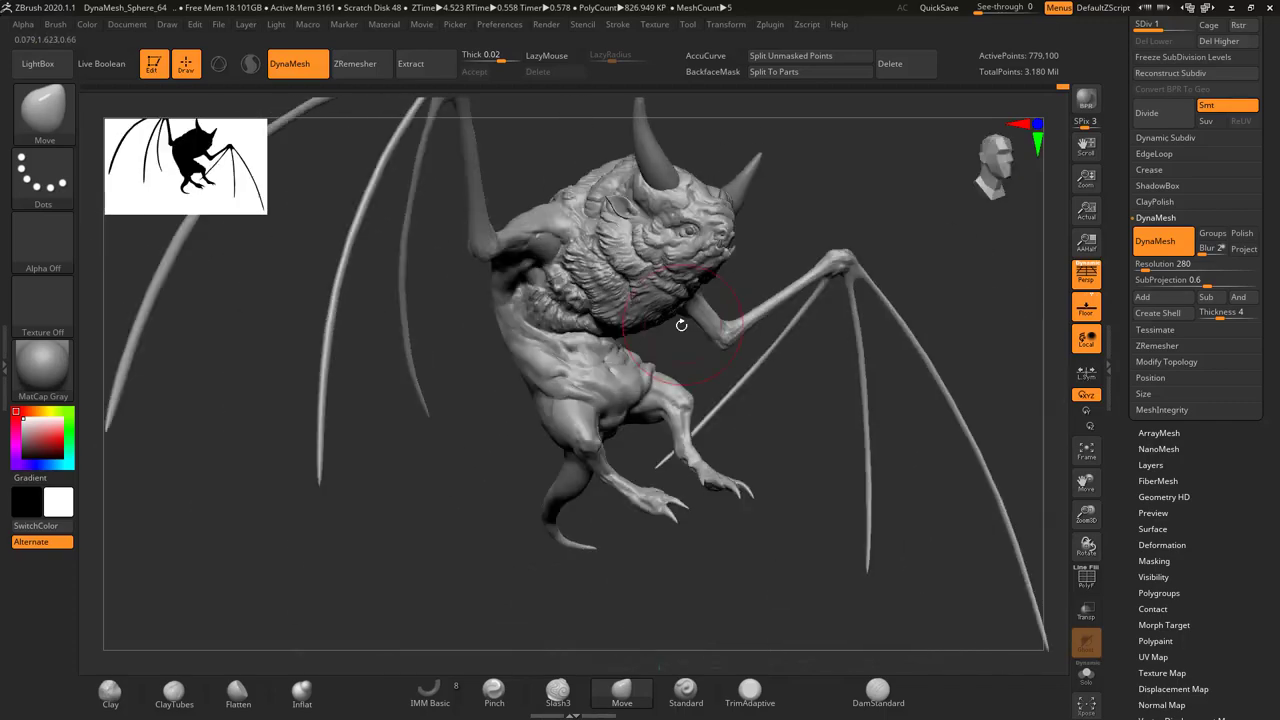
Roughen the flanks and back with the CLAY_rough_chunks brush
{"action": "key", "text": "b"}
{"action": "left_click", "coordinate": [387, 299]}
{"action": "mouse_move", "coordinate": [387, 299]}
{"action": "left_mouse_down", "text": "alt"}
{"action": "mouse_move", "coordinate": [624, 393]}
{"action": "mouse_move", "coordinate": [383, 368]}
{"action": "left_mouse_up", "text": "alt"}
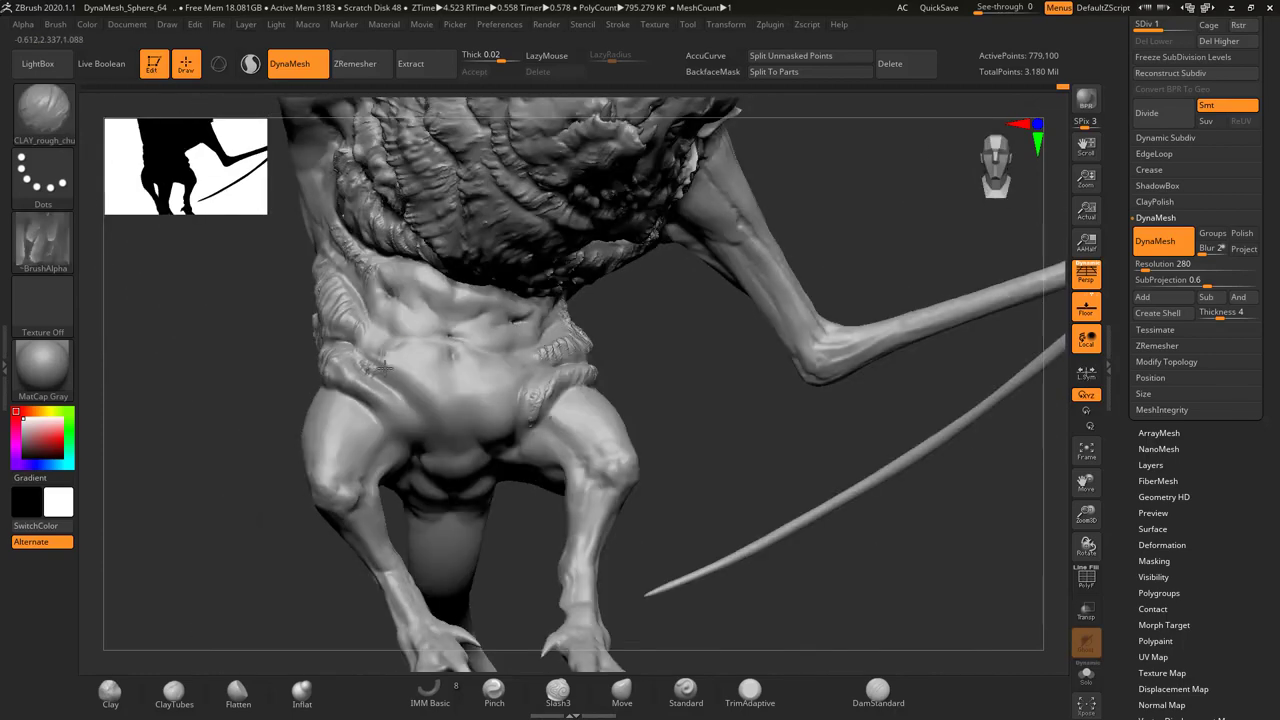
{"action": "mouse_move", "coordinate": [386, 416]}
{"action": "left_mouse_down", "text": "shift"}
{"action": "mouse_move", "coordinate": [440, 377]}
{"action": "mouse_move", "coordinate": [510, 410]}
{"action": "left_mouse_up", "text": "shift"}
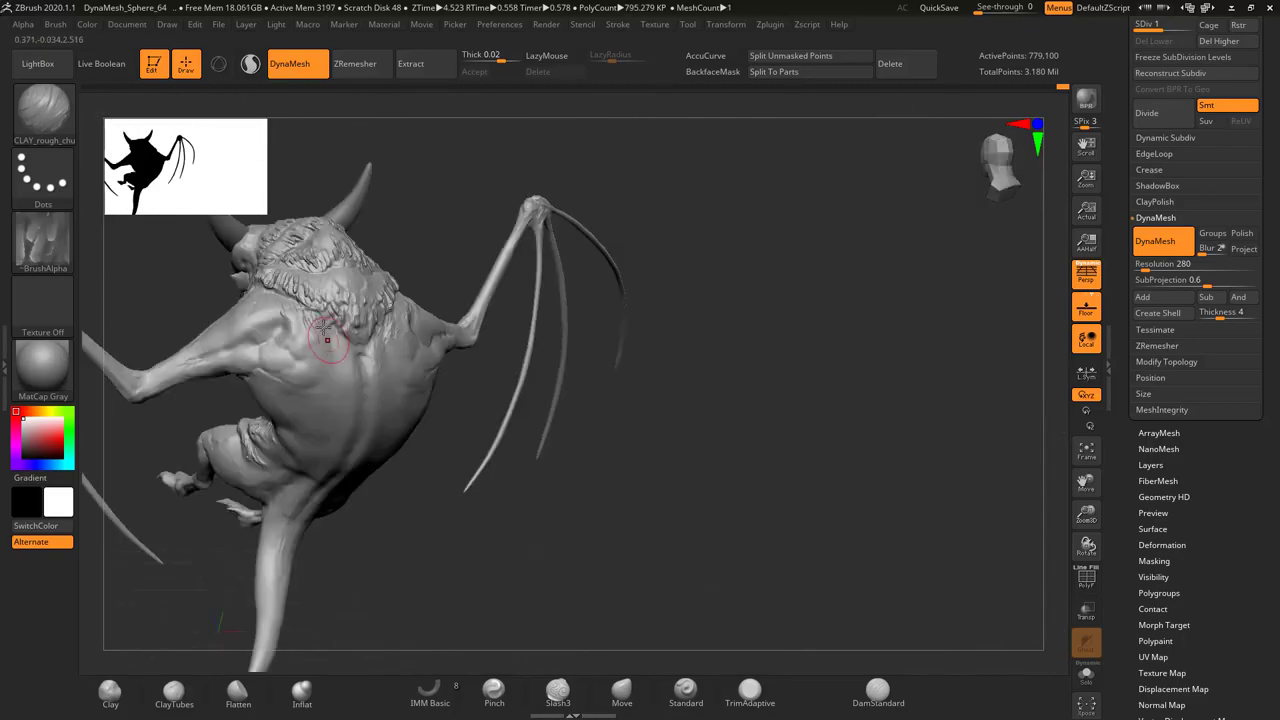
{"action": "left_click_drag", "start_coordinate": [510, 410], "coordinate": [420, 340]}
{"action": "left_click_drag", "start_coordinate": [323, 423], "coordinate": [518, 355]}
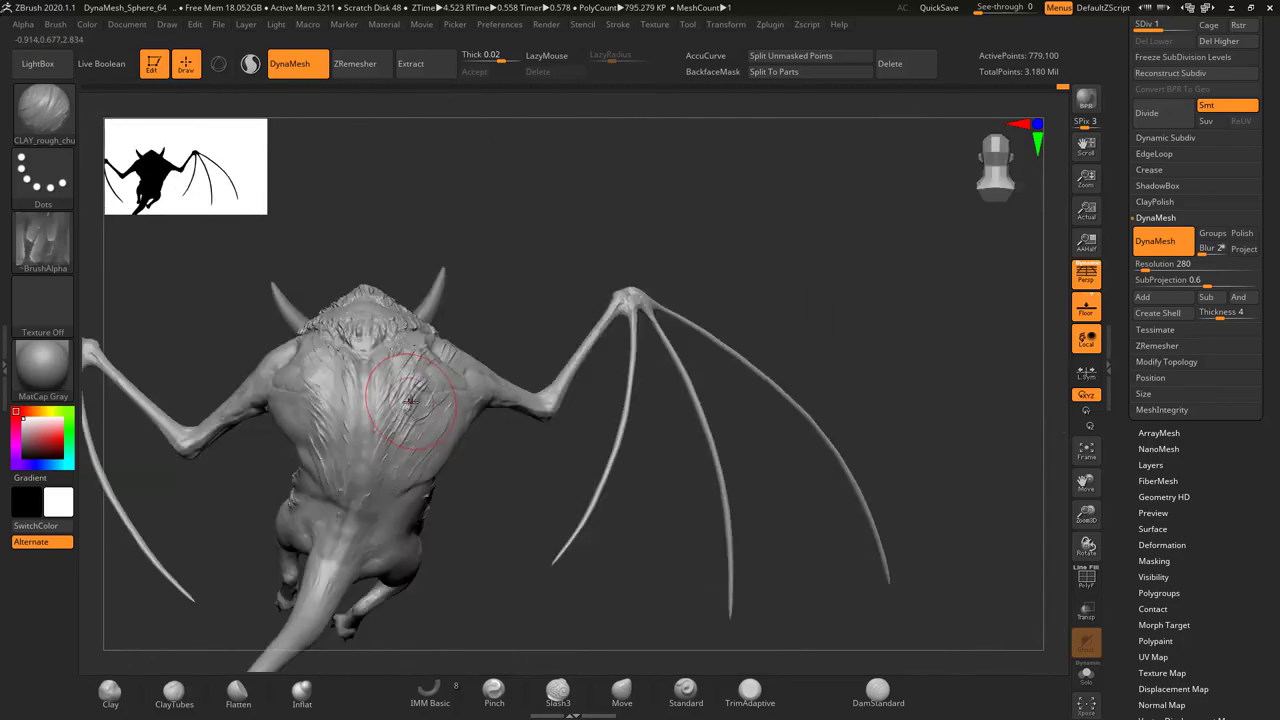
Subdivide up one level and add clay strokes to the belly
{"action": "key", "text": "ctrl+d"}
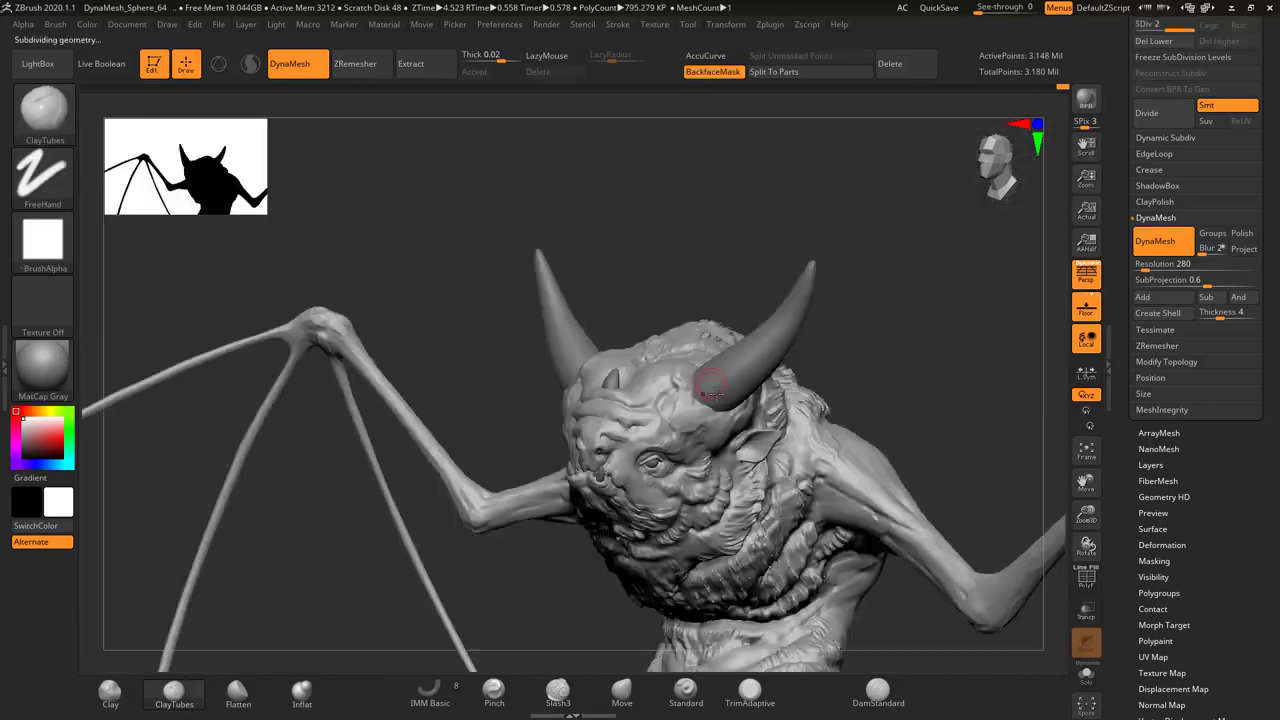
{"action": "mouse_move", "coordinate": [518, 355]}
{"action": "left_mouse_down"}
{"action": "mouse_move", "coordinate": [825, 368]}
{"action": "mouse_move", "coordinate": [510, 548]}
{"action": "mouse_move", "coordinate": [390, 543]}
{"action": "left_mouse_up"}
{"action": "mouse_move", "coordinate": [475, 590]}
{"action": "left_mouse_down"}
{"action": "mouse_move", "coordinate": [563, 443]}
{"action": "mouse_move", "coordinate": [466, 500]}
{"action": "left_mouse_up"}
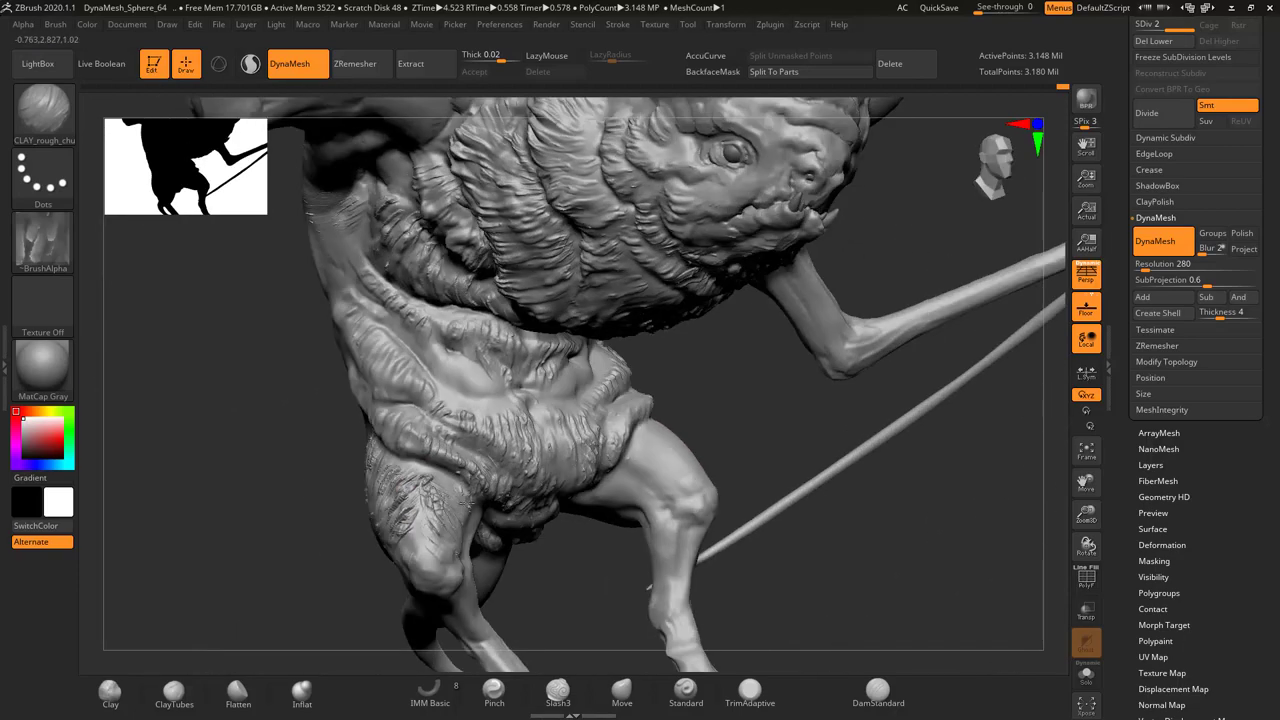
{"action": "mouse_move", "coordinate": [609, 372]}
{"action": "left_mouse_down"}
{"action": "mouse_move", "coordinate": [457, 386]}
{"action": "mouse_move", "coordinate": [528, 434]}
{"action": "left_mouse_up"}
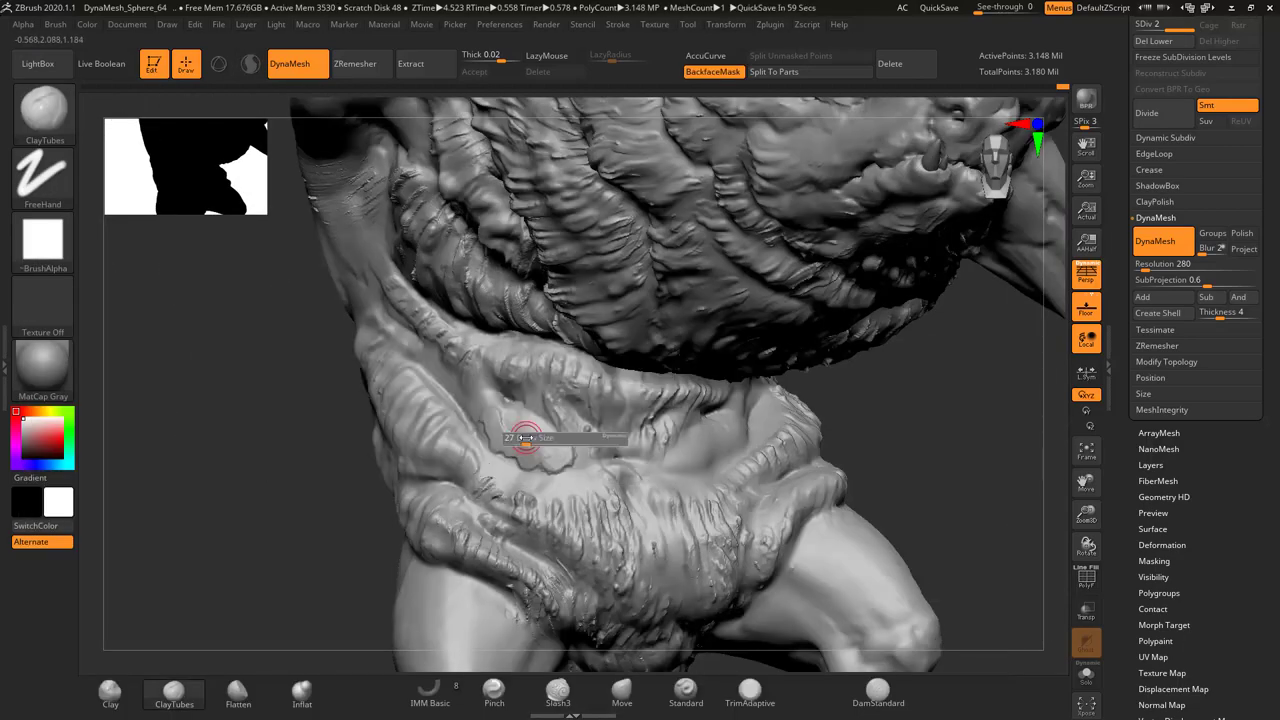
{"action": "left_click_drag", "start_coordinate": [668, 465], "coordinate": [745, 448]}
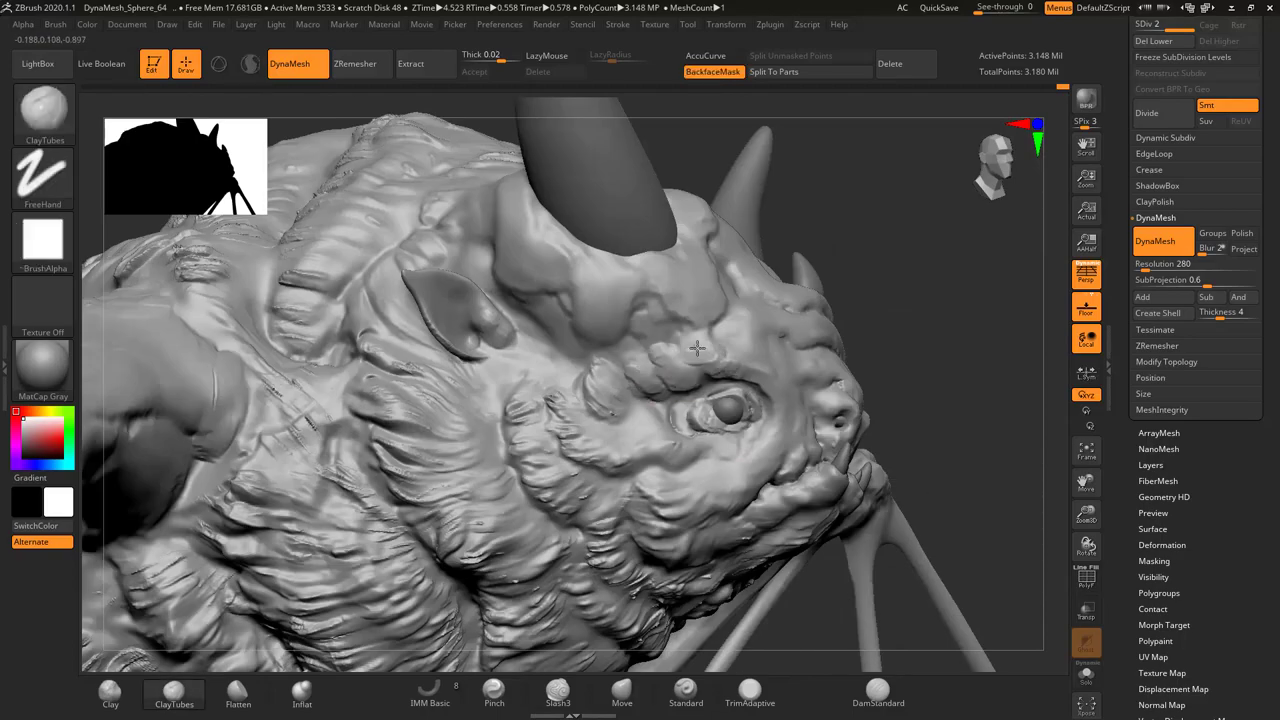
Inspect the head, ear and horns from several angles
{"action": "right_click_drag", "start_coordinate": [697, 347], "coordinate": [815, 383]}
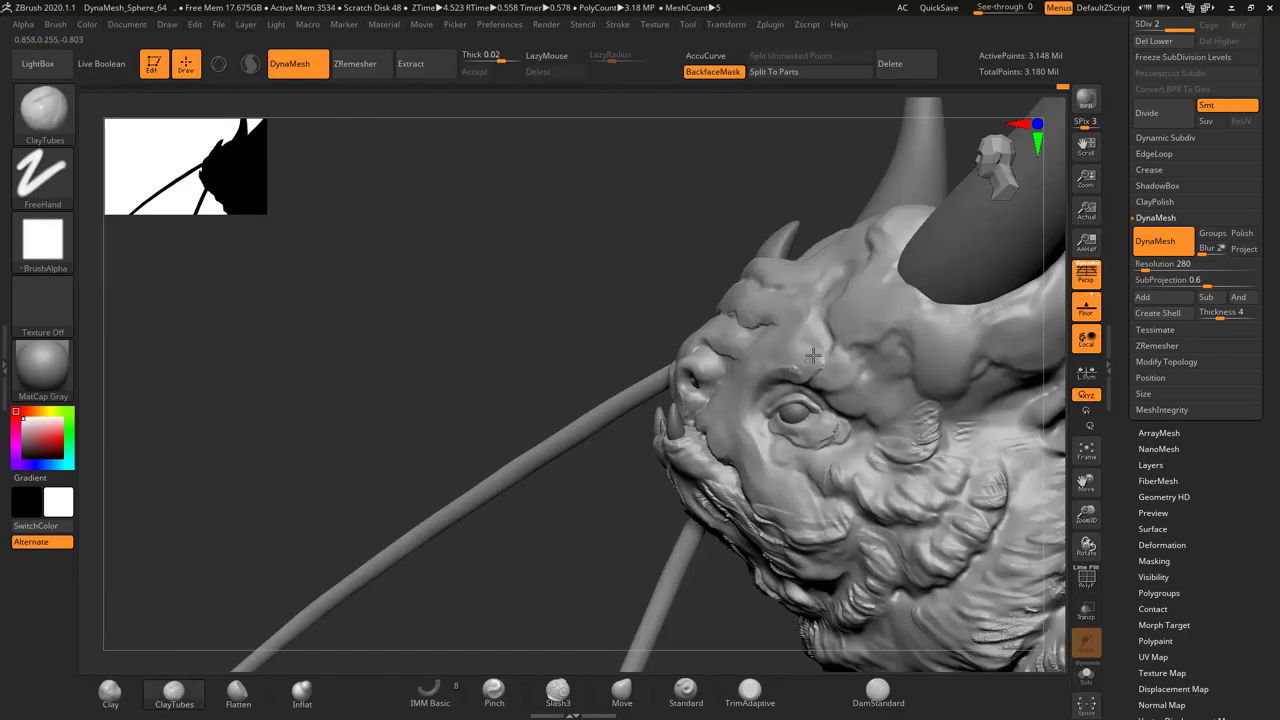
{"action": "right_click_drag", "start_coordinate": [864, 421], "coordinate": [860, 323]}
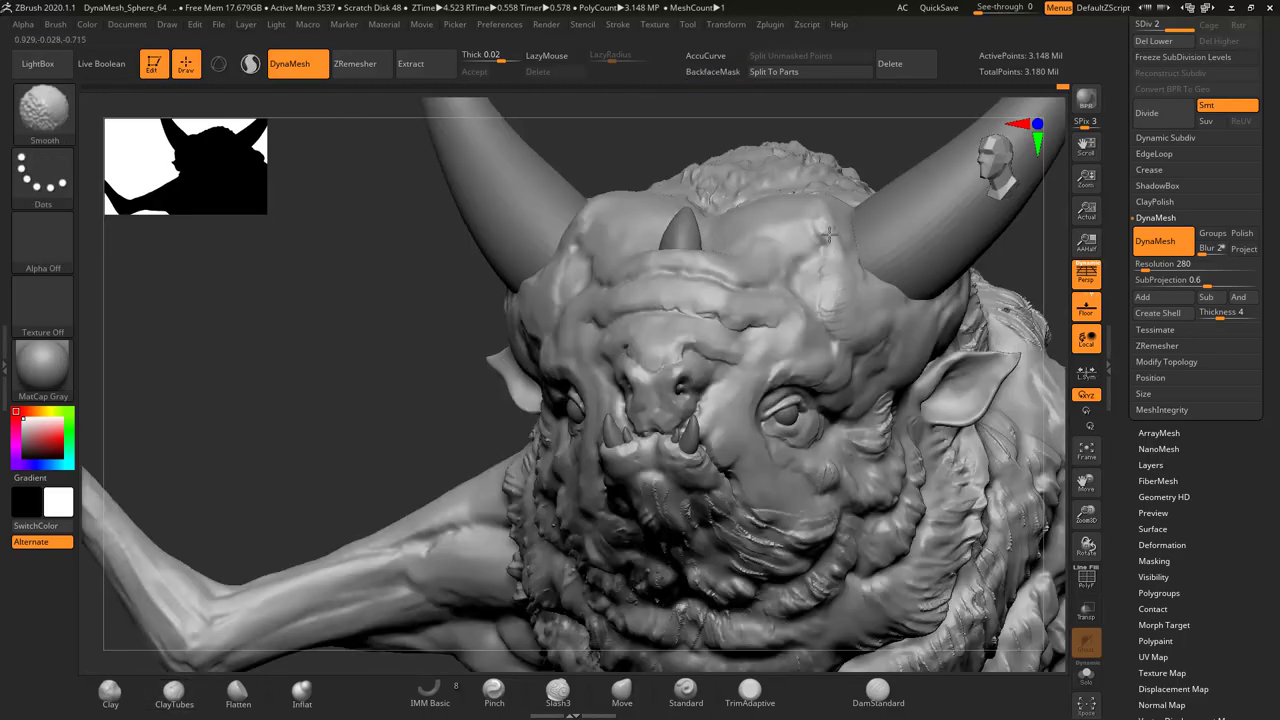
{"action": "mouse_move", "coordinate": [828, 234]}
{"action": "right_mouse_down"}
{"action": "mouse_move", "coordinate": [555, 424]}
{"action": "mouse_move", "coordinate": [750, 424]}
{"action": "mouse_move", "coordinate": [917, 258]}
{"action": "right_mouse_up"}
{"action": "right_click_drag", "start_coordinate": [963, 314], "coordinate": [762, 444]}
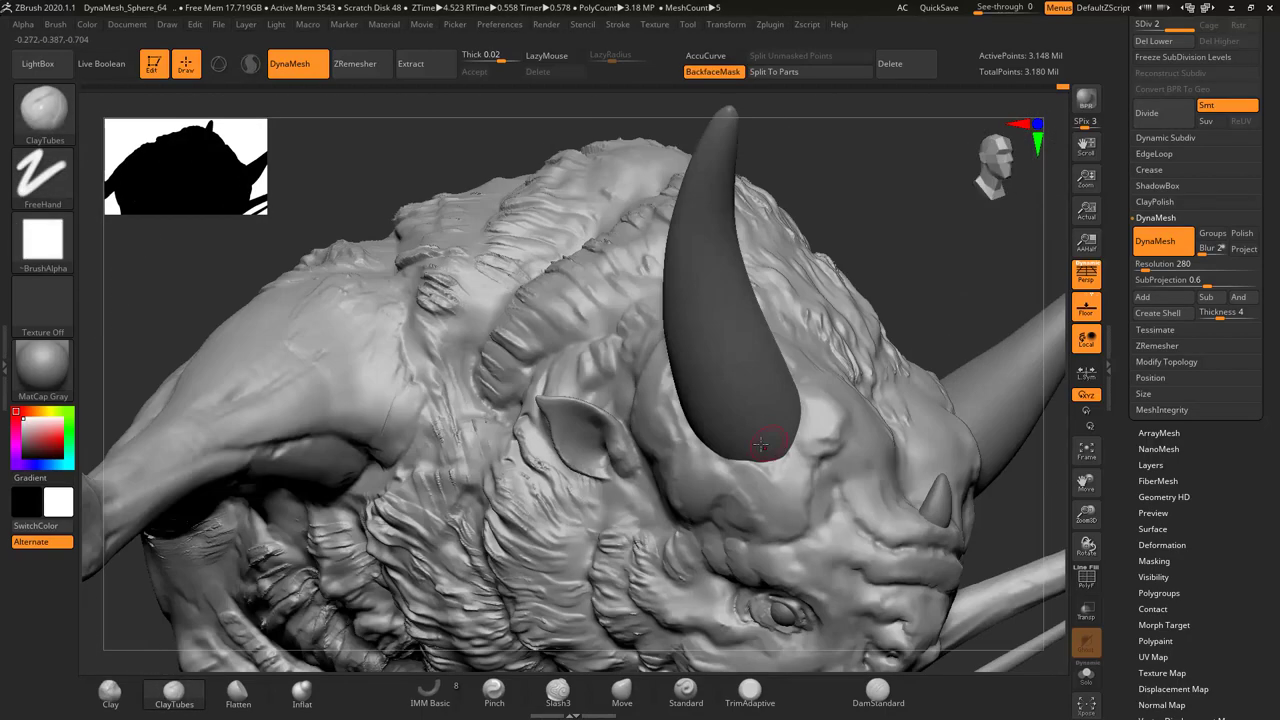
{"action": "right_click_drag", "start_coordinate": [690, 427], "coordinate": [581, 463]}
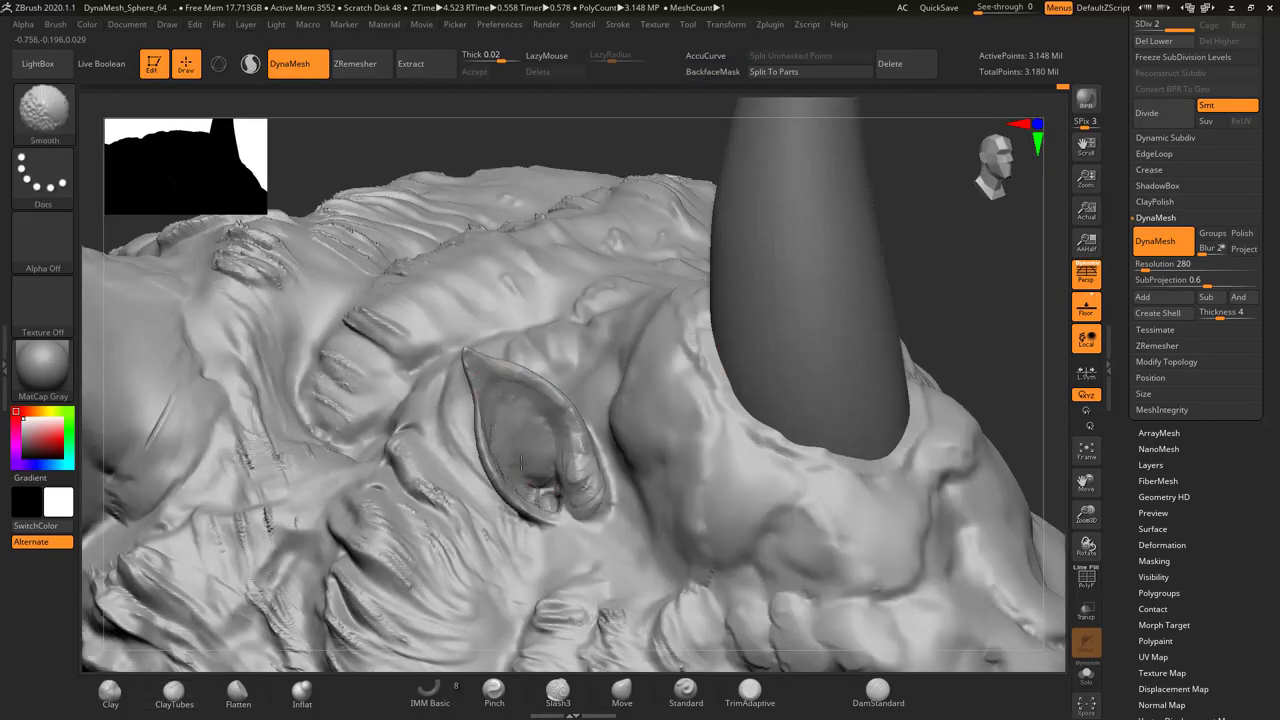
{"action": "mouse_move", "coordinate": [542, 428]}
{"action": "right_mouse_down"}
{"action": "mouse_move", "coordinate": [635, 458]}
{"action": "mouse_move", "coordinate": [607, 399]}
{"action": "mouse_move", "coordinate": [640, 420]}
{"action": "mouse_move", "coordinate": [657, 386]}
{"action": "mouse_move", "coordinate": [556, 406]}
{"action": "mouse_move", "coordinate": [396, 370]}
{"action": "right_mouse_up"}
Pick the RAKE_Trim brush, then select the teeth SubTool for Transpose
{"action": "key", "text": "b"}
{"action": "left_click", "coordinate": [556, 406]}
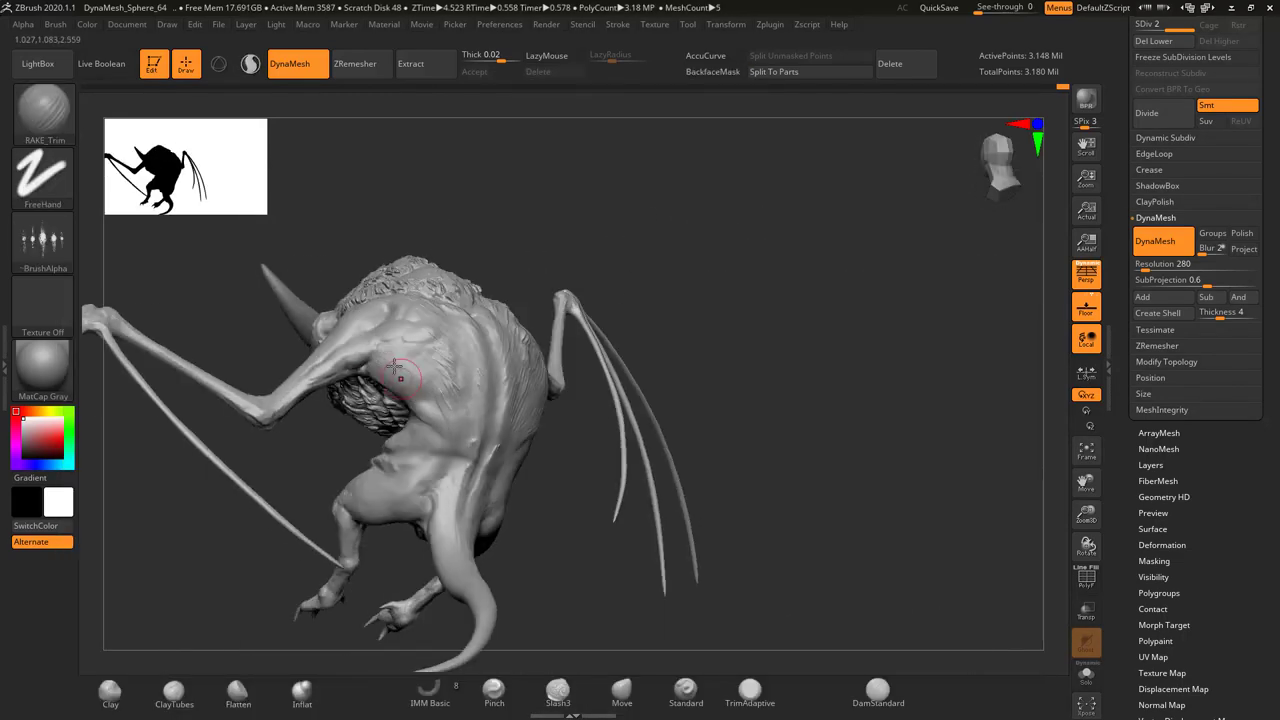
{"action": "mouse_move", "coordinate": [398, 432]}
{"action": "right_mouse_down"}
{"action": "mouse_move", "coordinate": [583, 431]}
{"action": "mouse_move", "coordinate": [488, 431]}
{"action": "mouse_move", "coordinate": [573, 373]}
{"action": "right_mouse_up"}
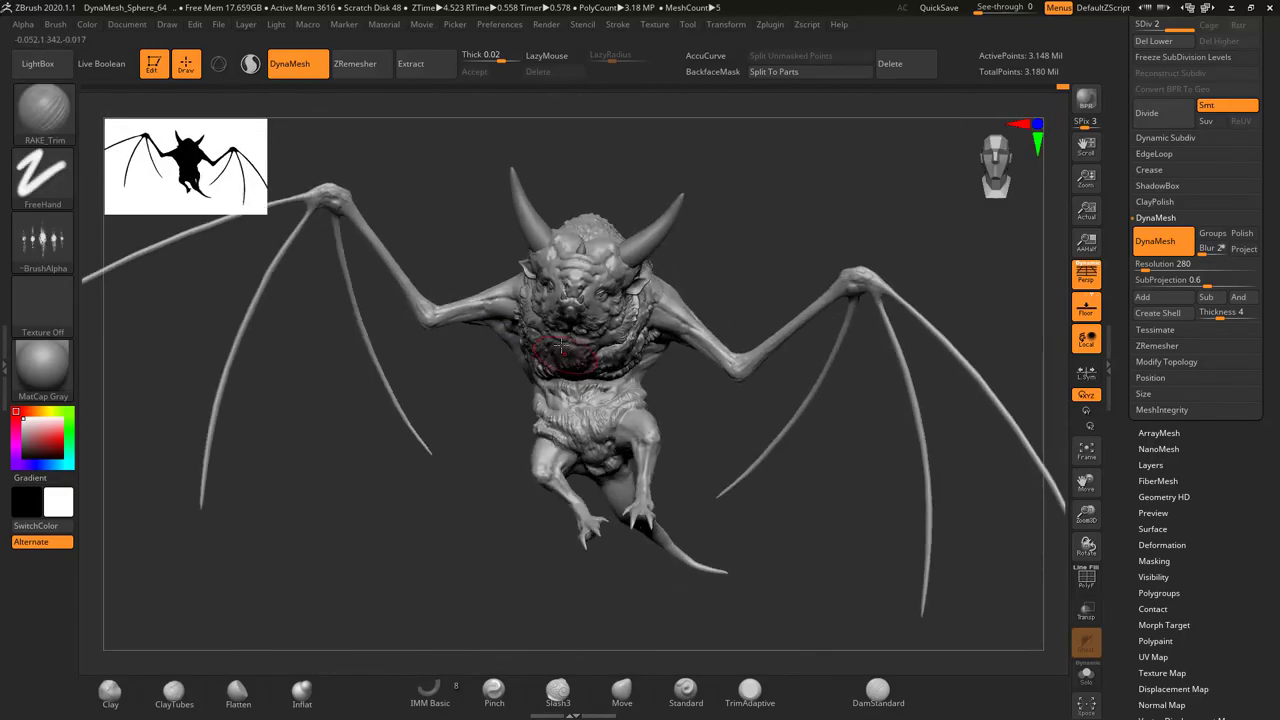
{"action": "left_click", "coordinate": [573, 373], "text": "alt"}
{"action": "key", "text": "f"}
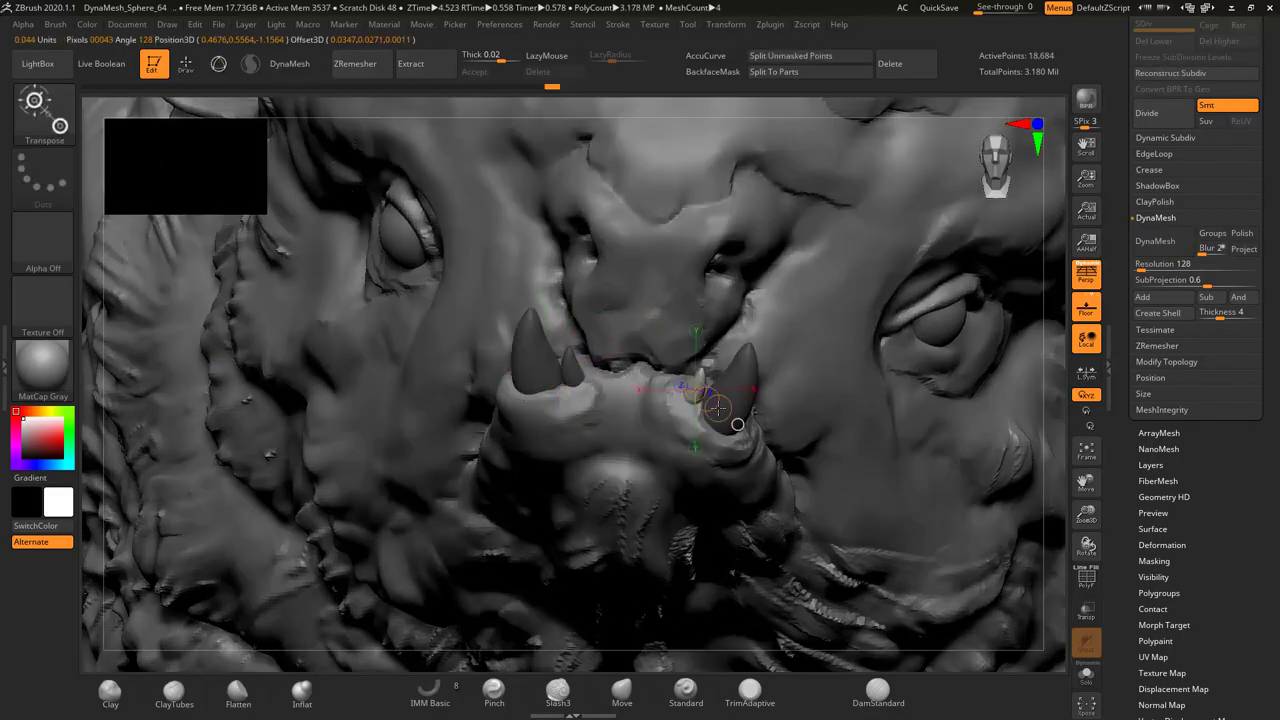
Duplicate teeth and slide the copies along the upper jaw
{"action": "key", "text": "q"}
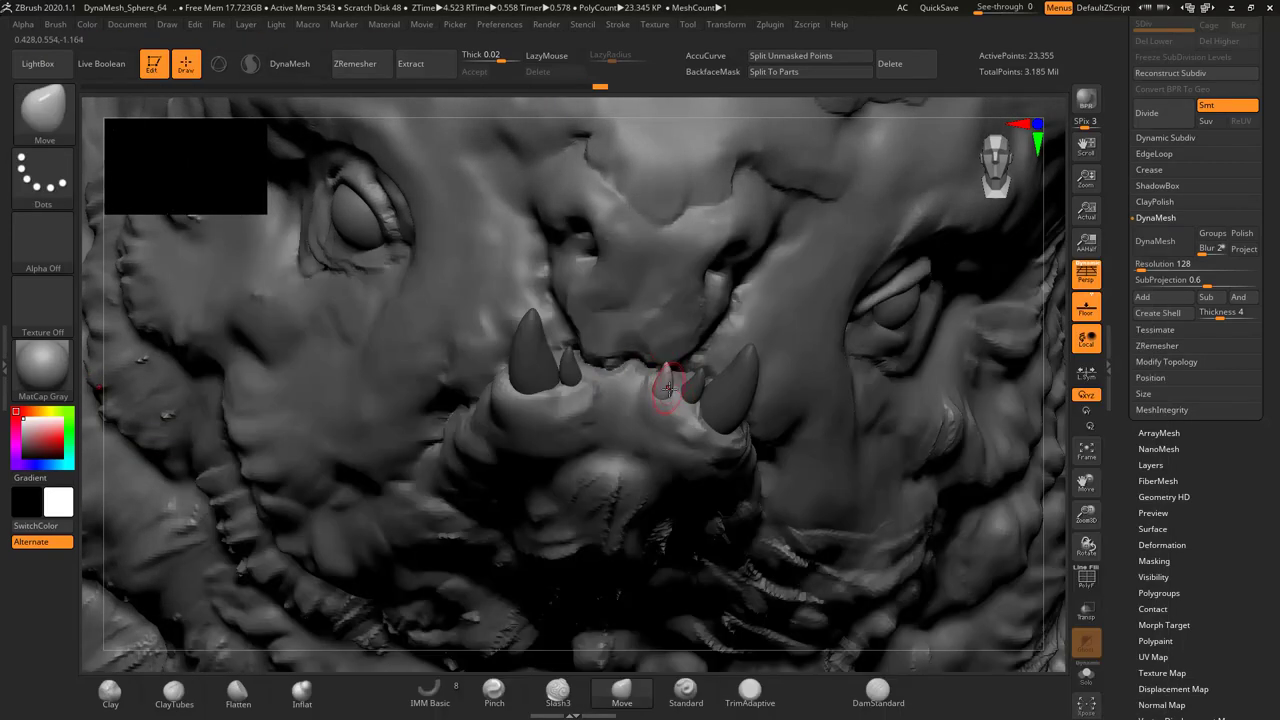
{"action": "right_click_drag", "start_coordinate": [668, 388], "coordinate": [657, 366]}
{"action": "key", "text": "w"}
{"action": "right_click_drag", "start_coordinate": [906, 363], "coordinate": [749, 334]}
{"action": "left_click", "coordinate": [636, 376], "text": "alt"}
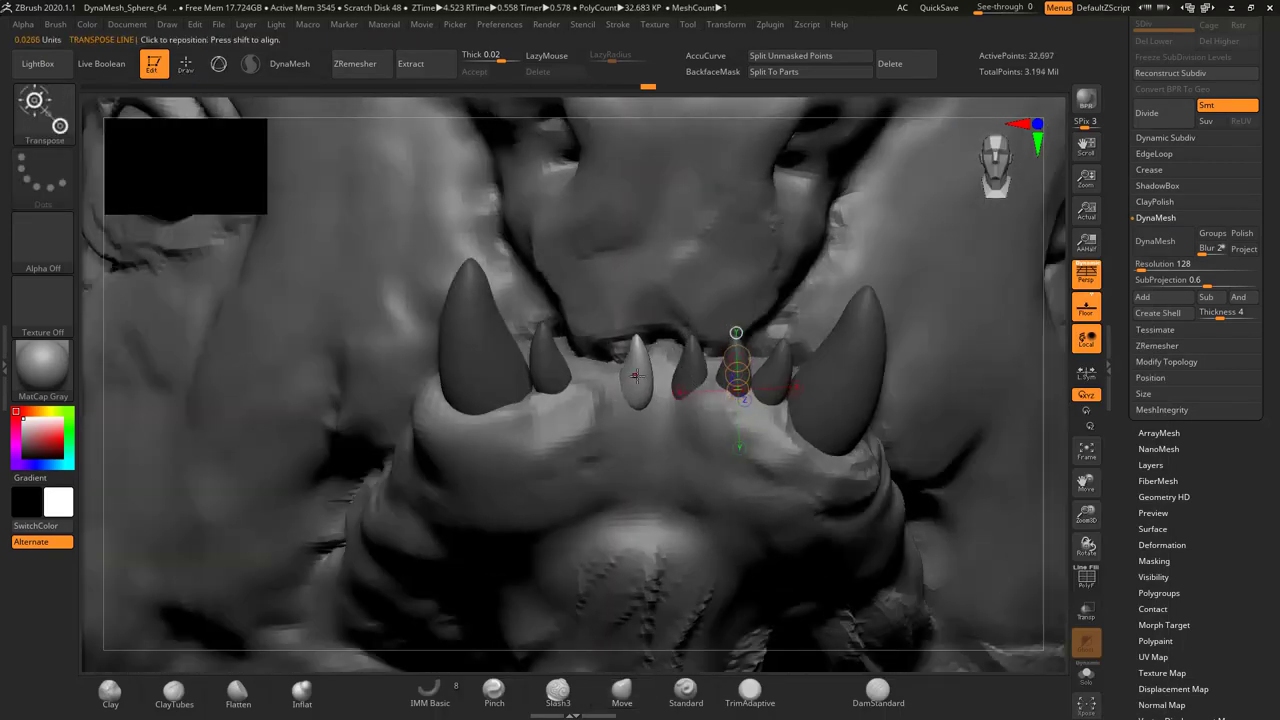
{"action": "left_click", "coordinate": [638, 399], "text": "alt"}
{"action": "mouse_move", "coordinate": [623, 357]}
{"action": "right_mouse_down"}
{"action": "mouse_move", "coordinate": [643, 370]}
{"action": "mouse_move", "coordinate": [514, 366]}
{"action": "mouse_move", "coordinate": [571, 371]}
{"action": "right_mouse_up"}
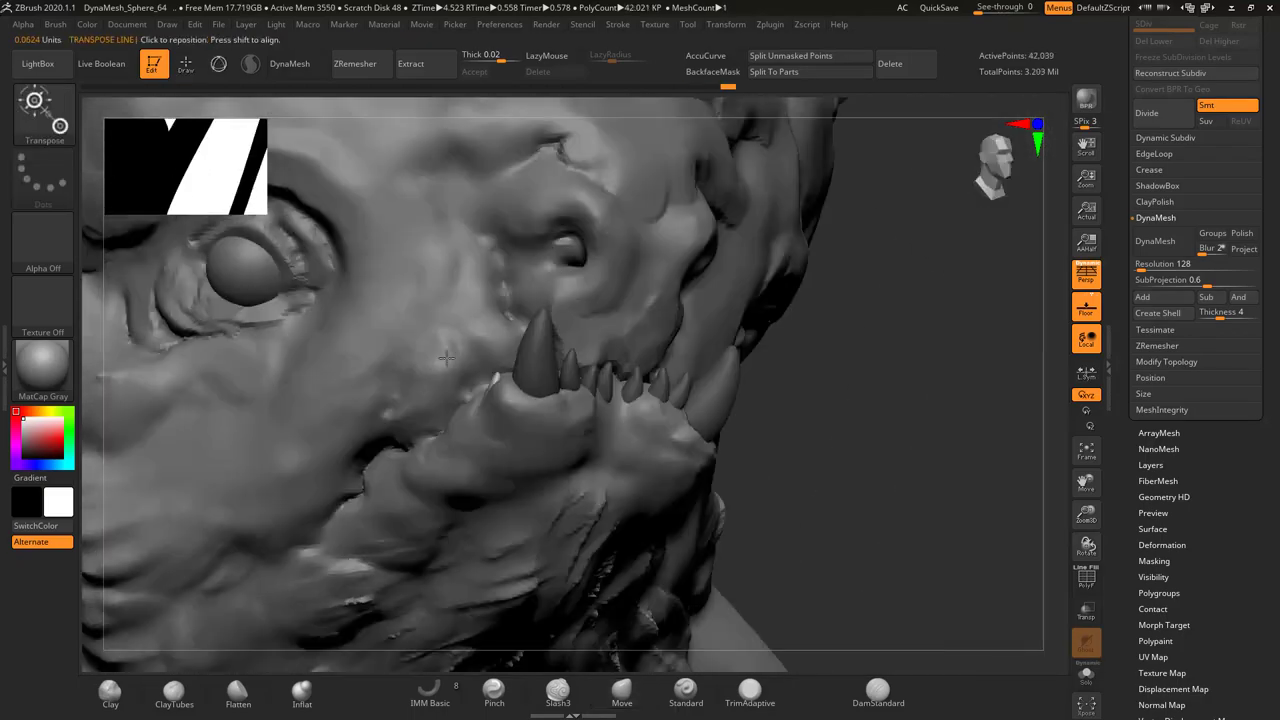
Copy more teeth into a row along the lower jaw, adjusting their placement
{"action": "key", "text": "w"}
{"action": "left_click", "coordinate": [492, 380], "text": "alt"}
{"action": "key", "text": "w"}
{"action": "mouse_move", "coordinate": [481, 385]}
{"action": "right_mouse_down"}
{"action": "mouse_move", "coordinate": [466, 434]}
{"action": "mouse_move", "coordinate": [480, 434]}
{"action": "mouse_move", "coordinate": [443, 417]}
{"action": "mouse_move", "coordinate": [405, 443]}
{"action": "mouse_move", "coordinate": [389, 406]}
{"action": "mouse_move", "coordinate": [471, 354]}
{"action": "mouse_move", "coordinate": [457, 366]}
{"action": "right_mouse_up"}
{"action": "left_click", "coordinate": [405, 443], "text": "alt"}
{"action": "key", "text": "q"}
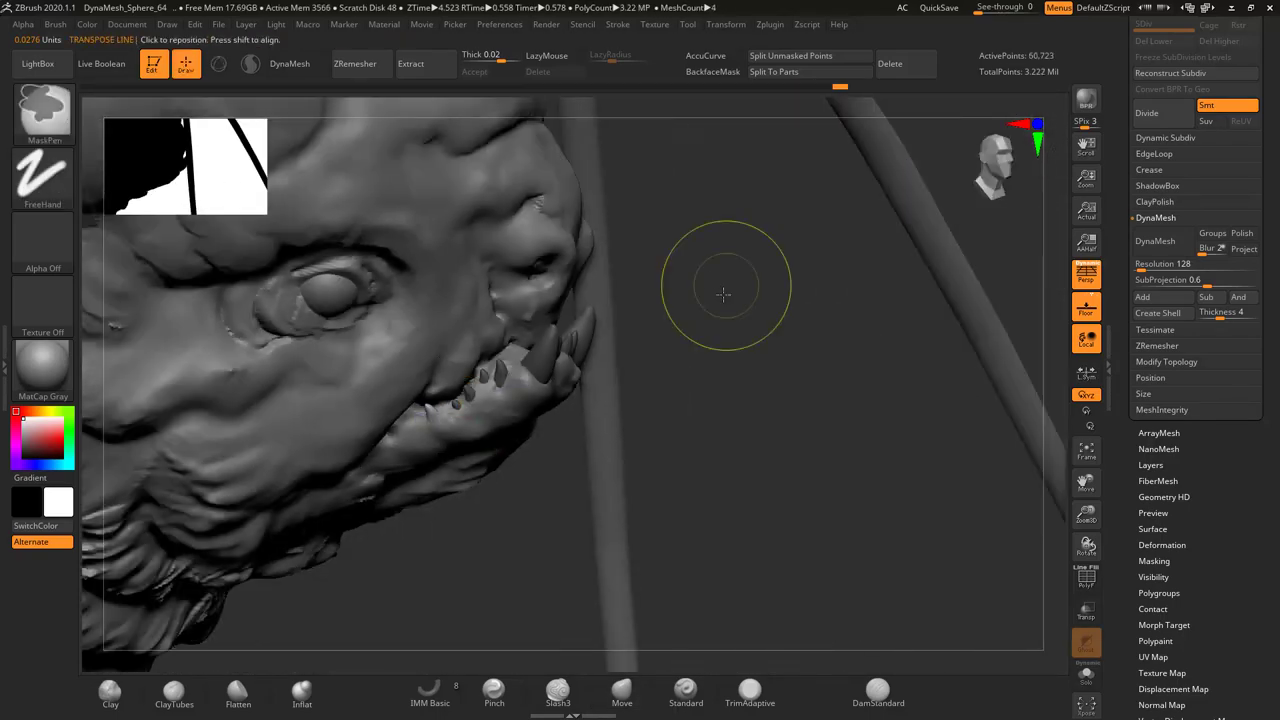
{"action": "key", "text": "f"}
{"action": "mouse_move", "coordinate": [723, 294]}
{"action": "right_mouse_down"}
{"action": "mouse_move", "coordinate": [600, 340]}
{"action": "mouse_move", "coordinate": [552, 375]}
{"action": "mouse_move", "coordinate": [586, 409]}
{"action": "mouse_move", "coordinate": [506, 286]}
{"action": "mouse_move", "coordinate": [560, 320]}
{"action": "mouse_move", "coordinate": [740, 352]}
{"action": "mouse_move", "coordinate": [771, 343]}
{"action": "mouse_move", "coordinate": [762, 357]}
{"action": "mouse_move", "coordinate": [785, 358]}
{"action": "right_mouse_up"}
{"action": "key", "text": "w"}
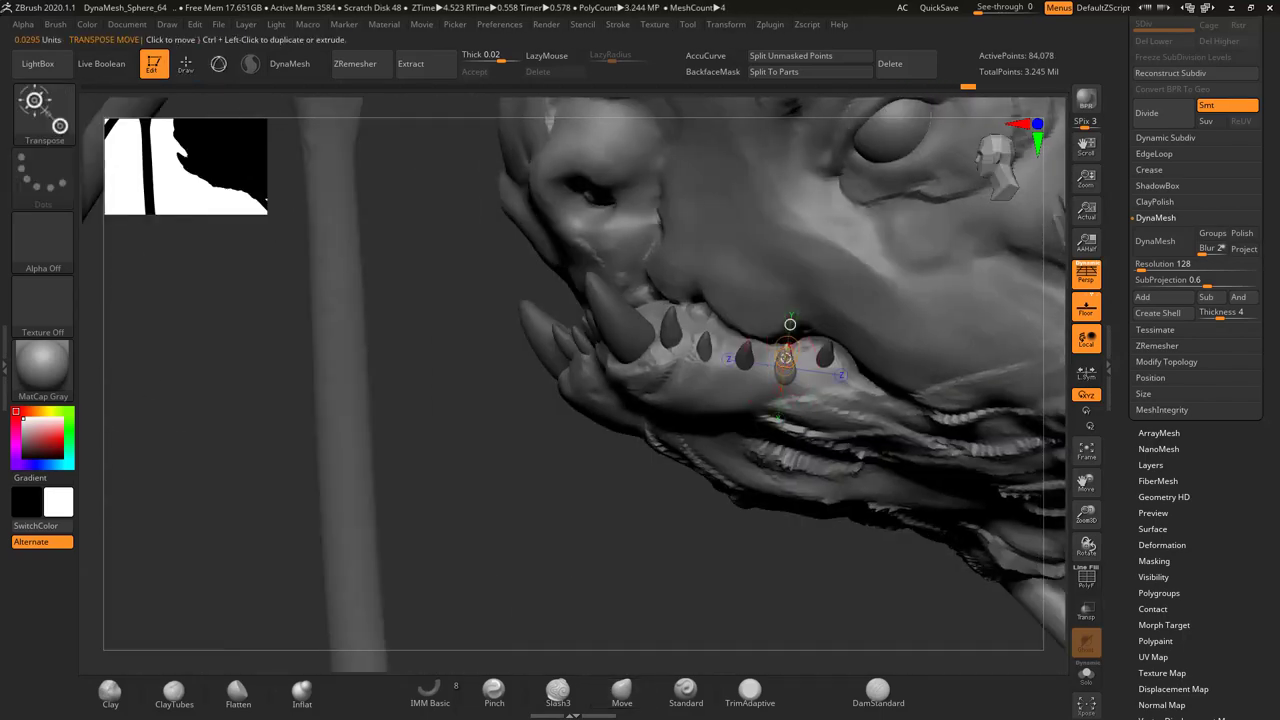
{"action": "mouse_move", "coordinate": [736, 421]}
{"action": "right_mouse_down"}
{"action": "mouse_move", "coordinate": [750, 330]}
{"action": "mouse_move", "coordinate": [697, 420]}
{"action": "mouse_move", "coordinate": [723, 366]}
{"action": "mouse_move", "coordinate": [757, 340]}
{"action": "right_mouse_up"}
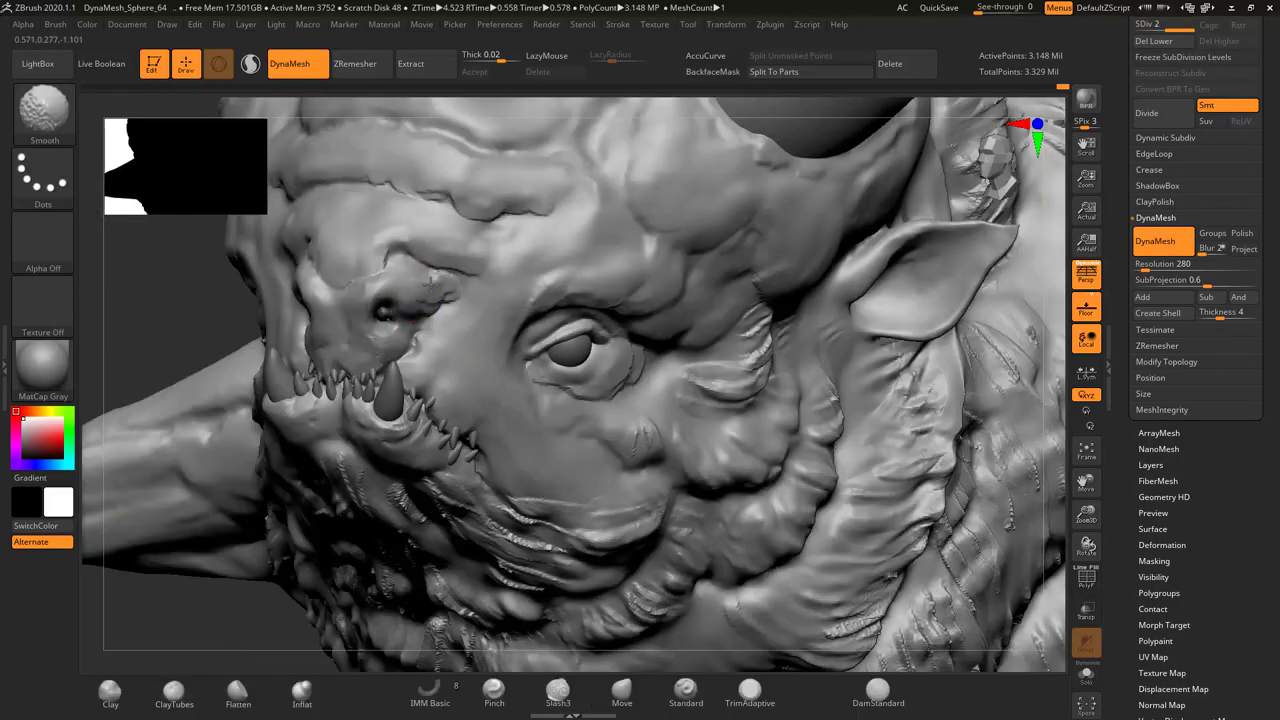
Choose KNIFE_wet_strong, then KNIFE_sharp_cur for carving the facial creases
{"action": "key", "text": "b"}
{"action": "left_click", "coordinate": [493, 340]}
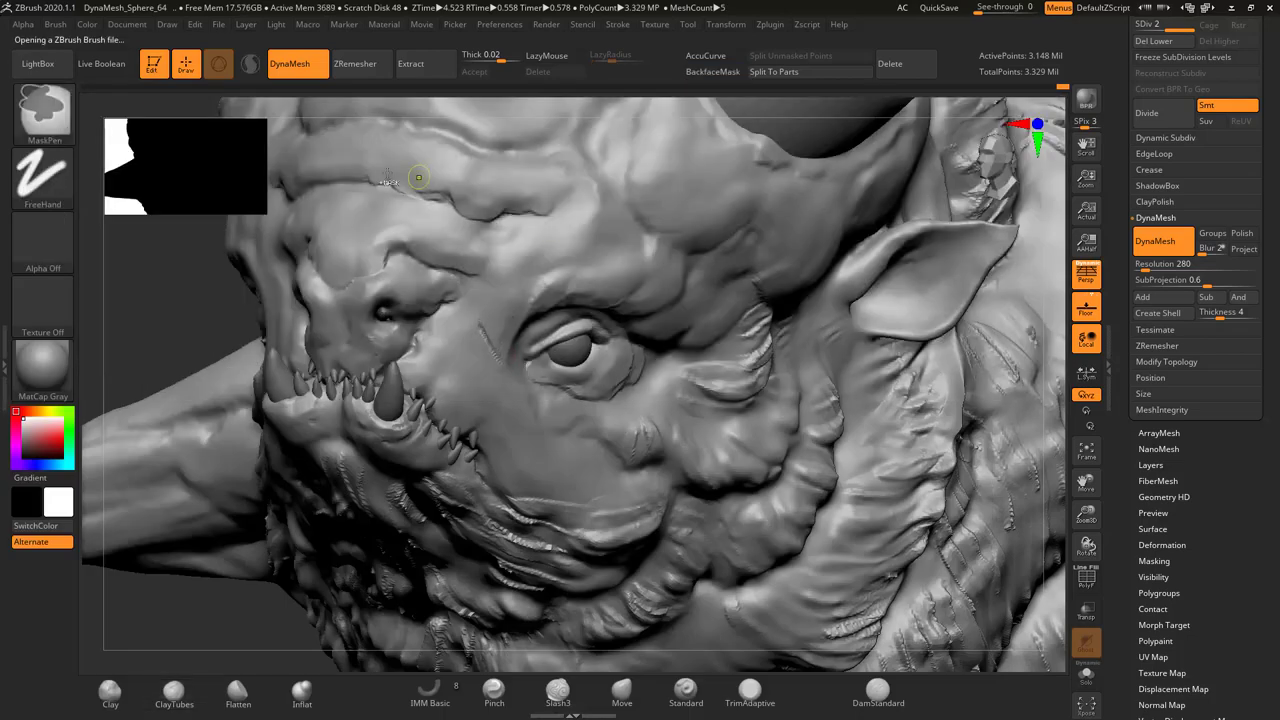
{"action": "key", "text": "b"}
{"action": "left_click", "coordinate": [466, 333]}
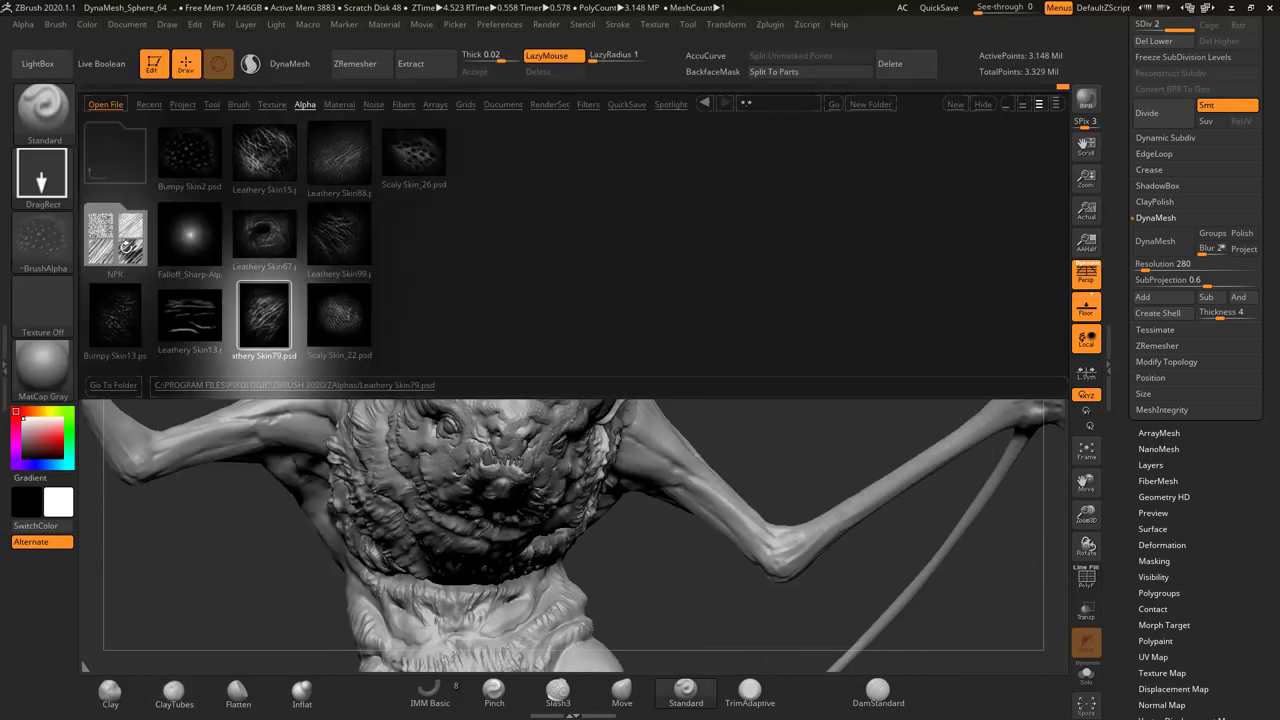
Load the Leathery Skin99 alpha and switch to the Move brush
{"action": "left_click", "coordinate": [305, 104]}
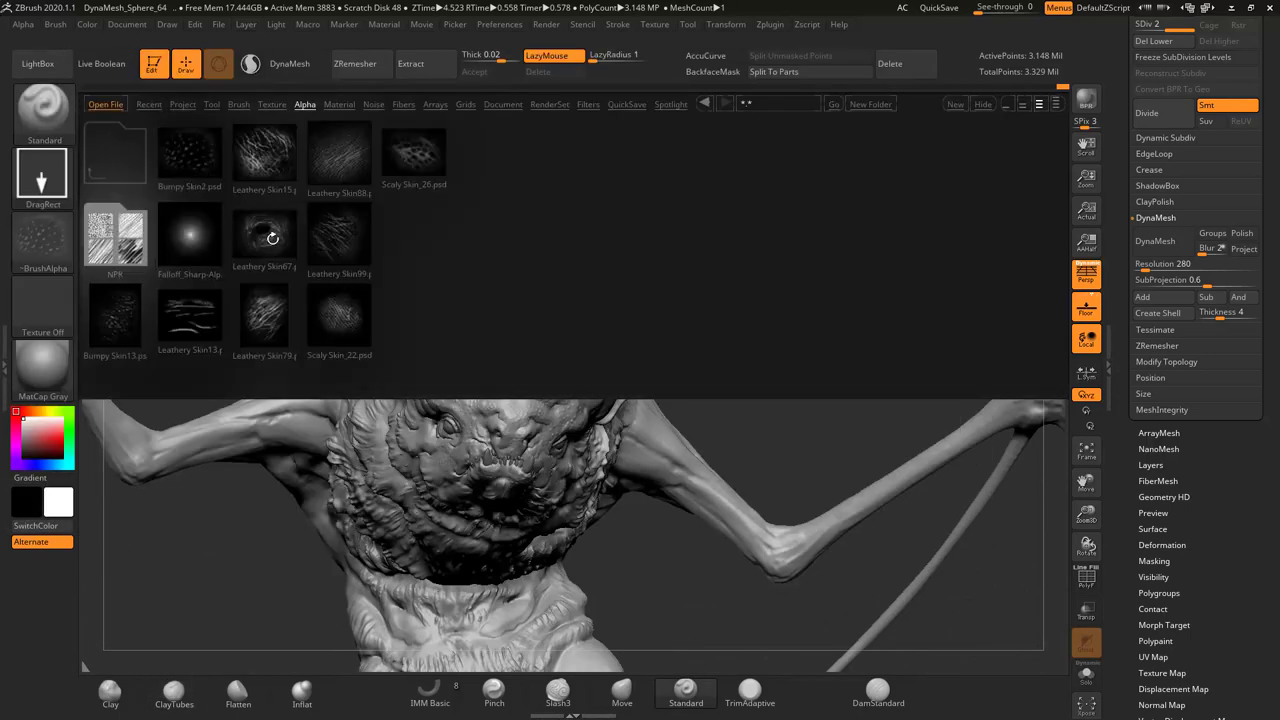
{"action": "double_click", "coordinate": [345, 236]}
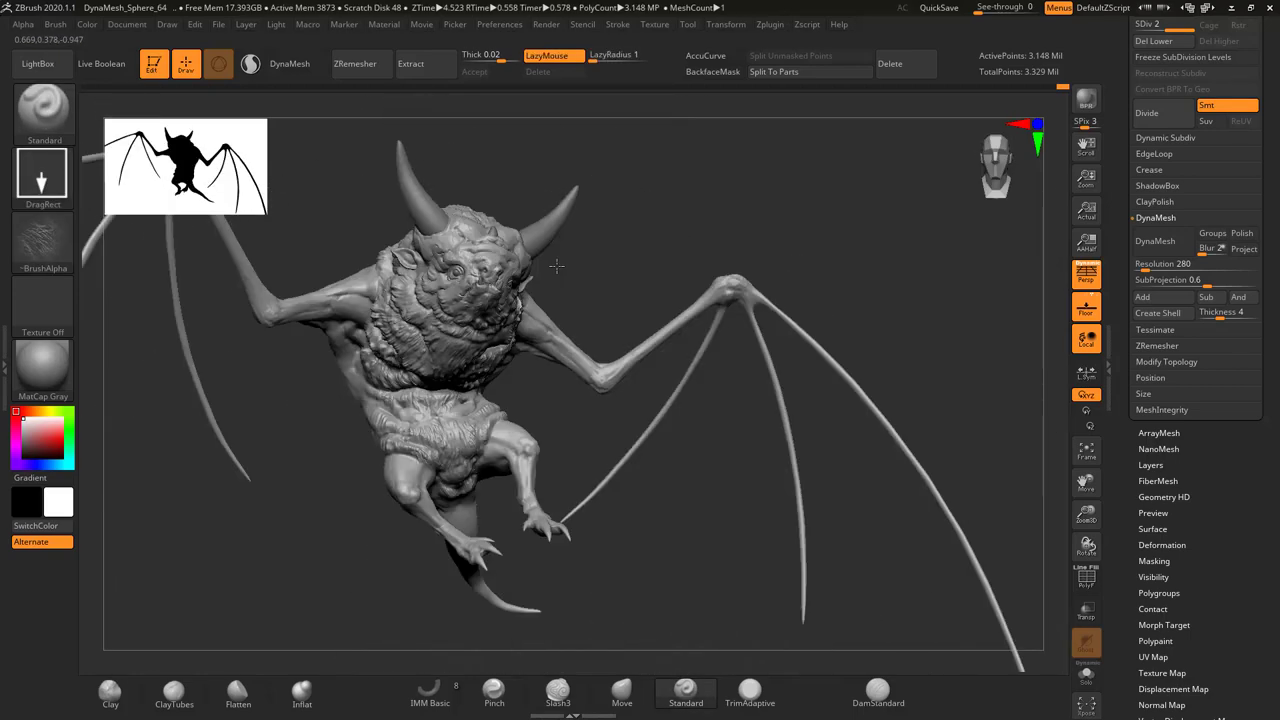
{"action": "key", "text": "b"}
{"action": "key", "text": "m"}
{"action": "key", "text": "v"}
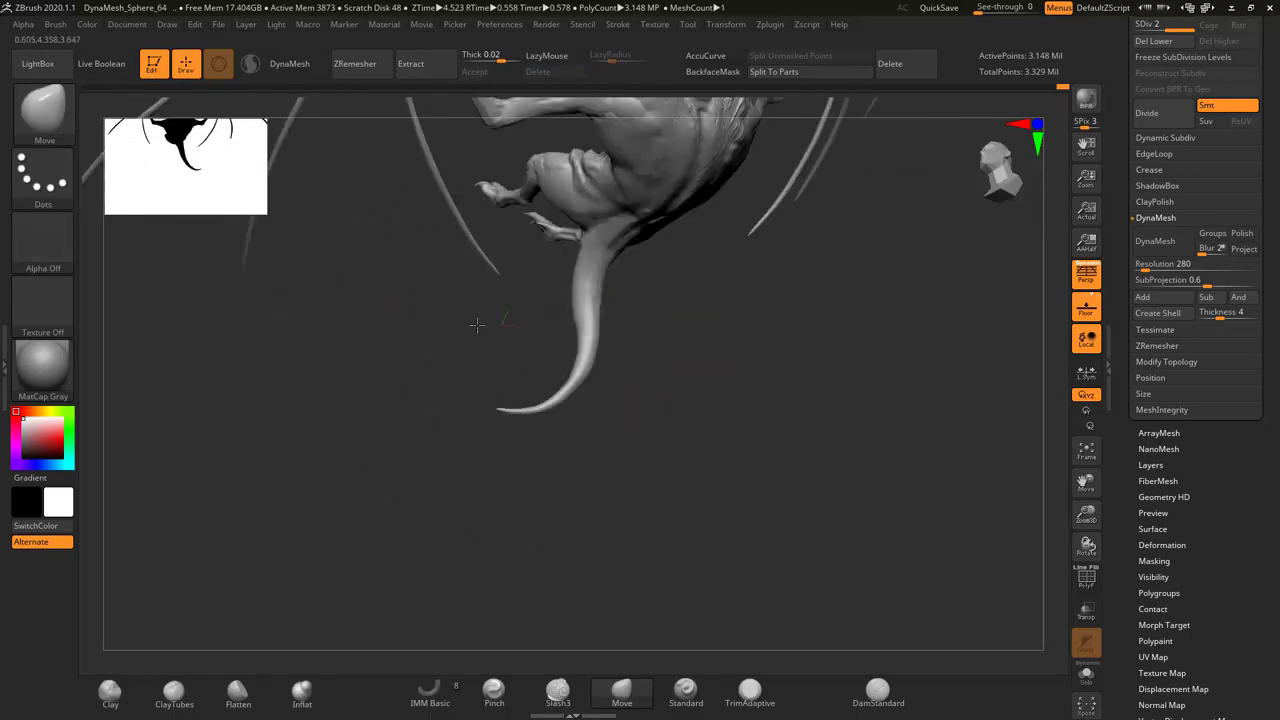
Orbit around the underside, tail and head to survey the whole body
{"action": "right_click_drag", "start_coordinate": [573, 348], "coordinate": [572, 390]}
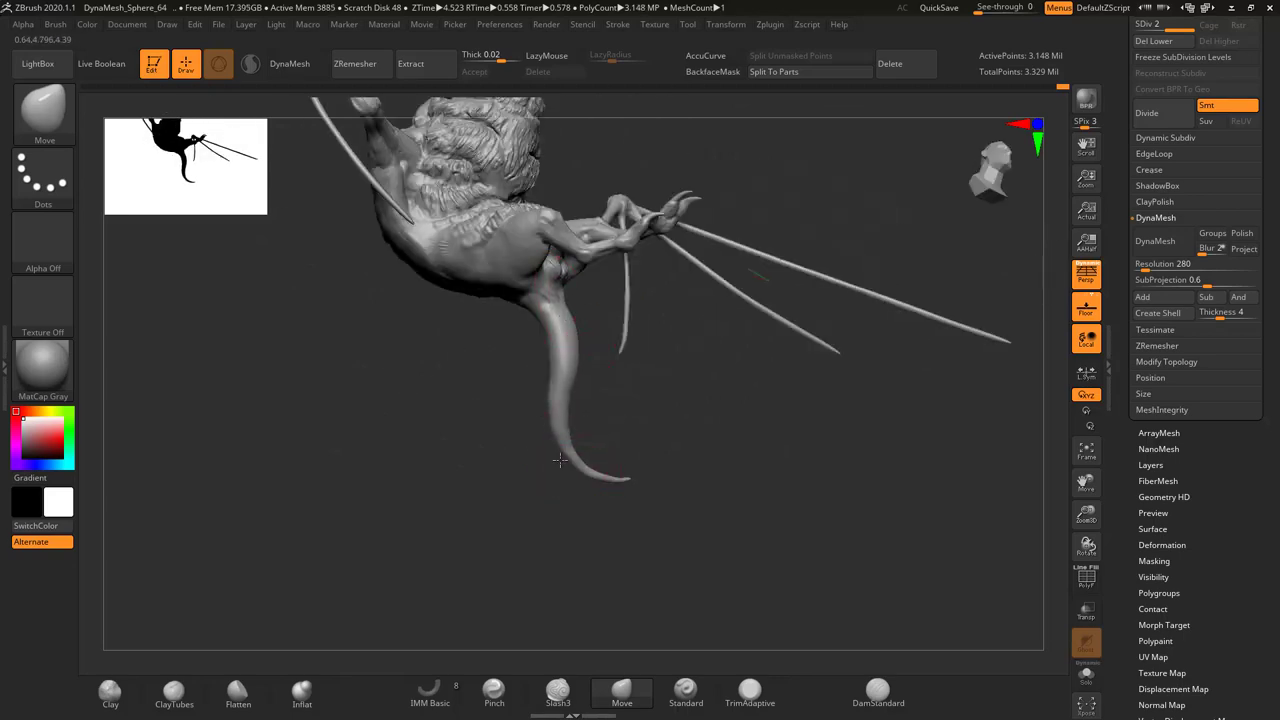
{"action": "right_click_drag", "start_coordinate": [560, 459], "coordinate": [302, 635]}
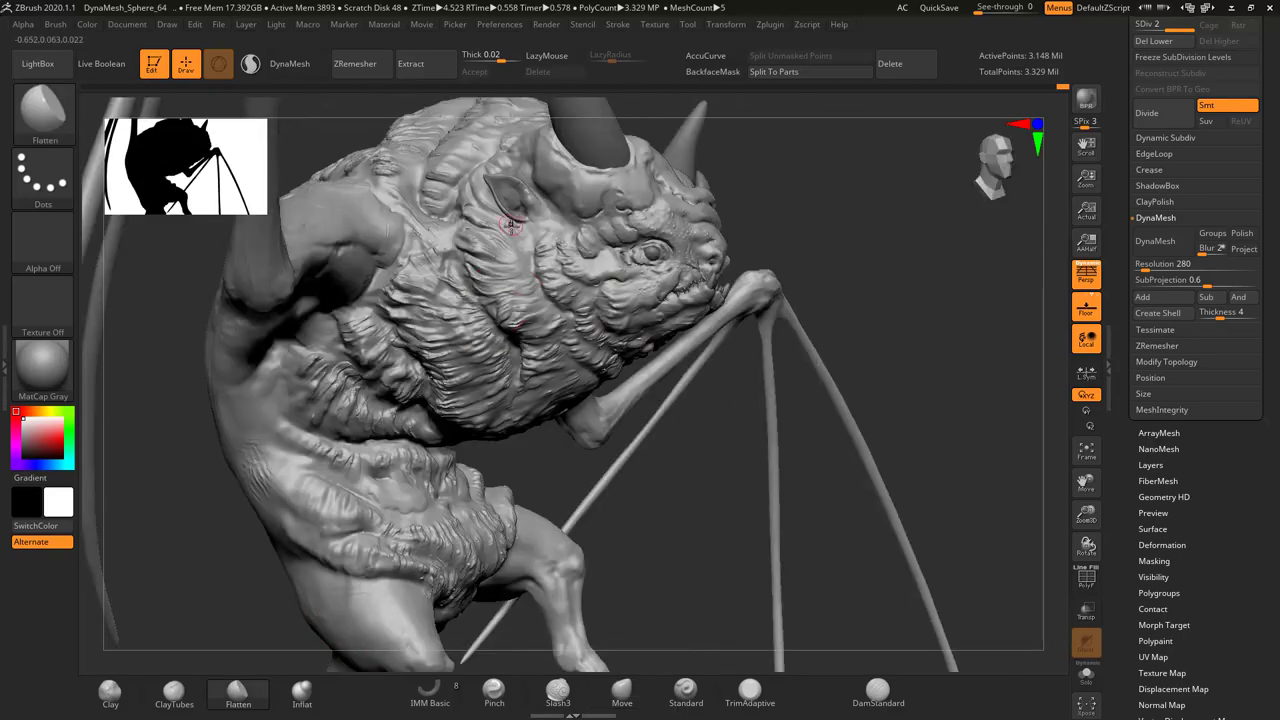
{"action": "mouse_move", "coordinate": [555, 355]}
{"action": "right_mouse_down"}
{"action": "mouse_move", "coordinate": [523, 257]}
{"action": "mouse_move", "coordinate": [477, 293]}
{"action": "right_mouse_up"}
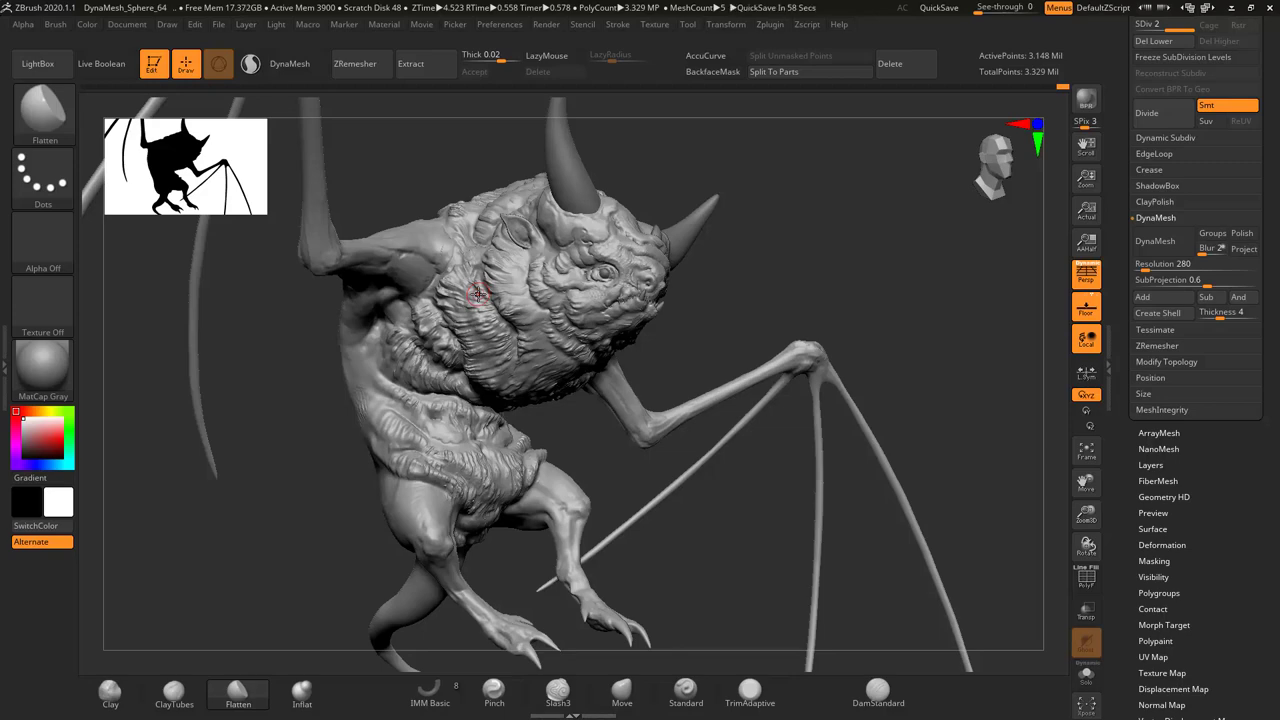
{"action": "left_click_drag", "start_coordinate": [775, 215], "coordinate": [560, 350]}
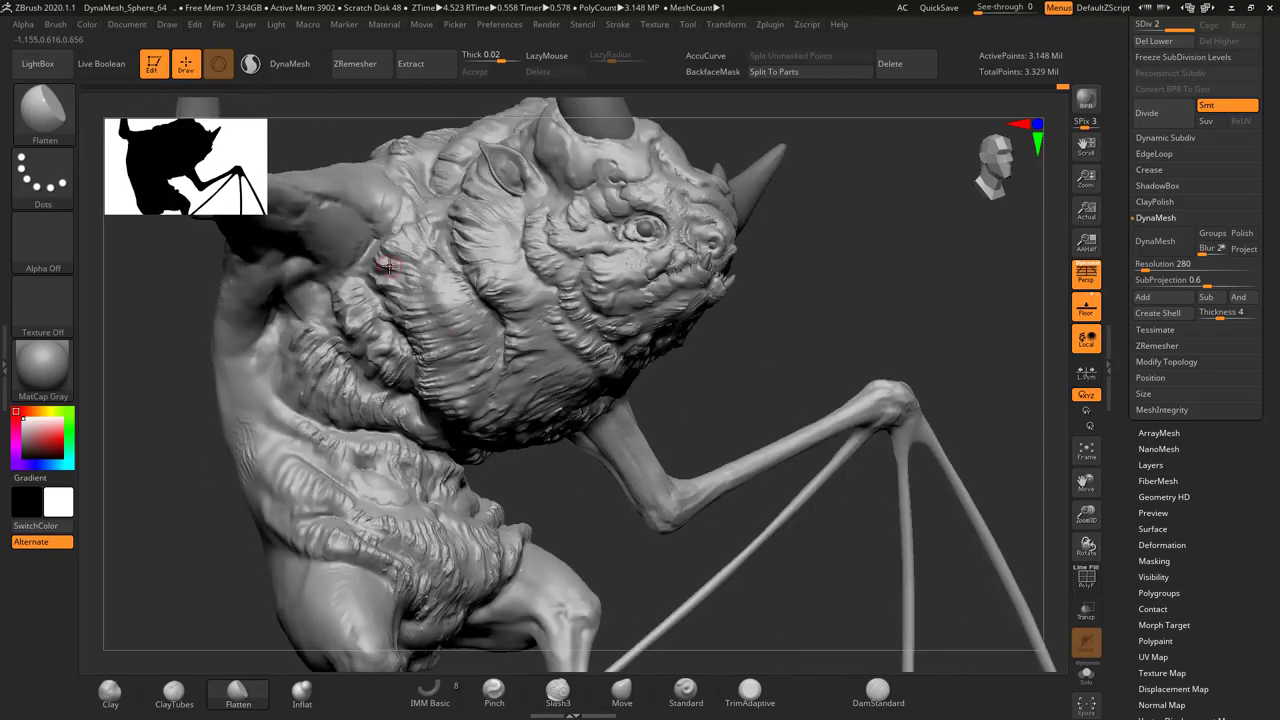
{"action": "mouse_move", "coordinate": [388, 265]}
{"action": "right_mouse_down"}
{"action": "mouse_move", "coordinate": [413, 306]}
{"action": "mouse_move", "coordinate": [380, 357]}
{"action": "right_mouse_up"}
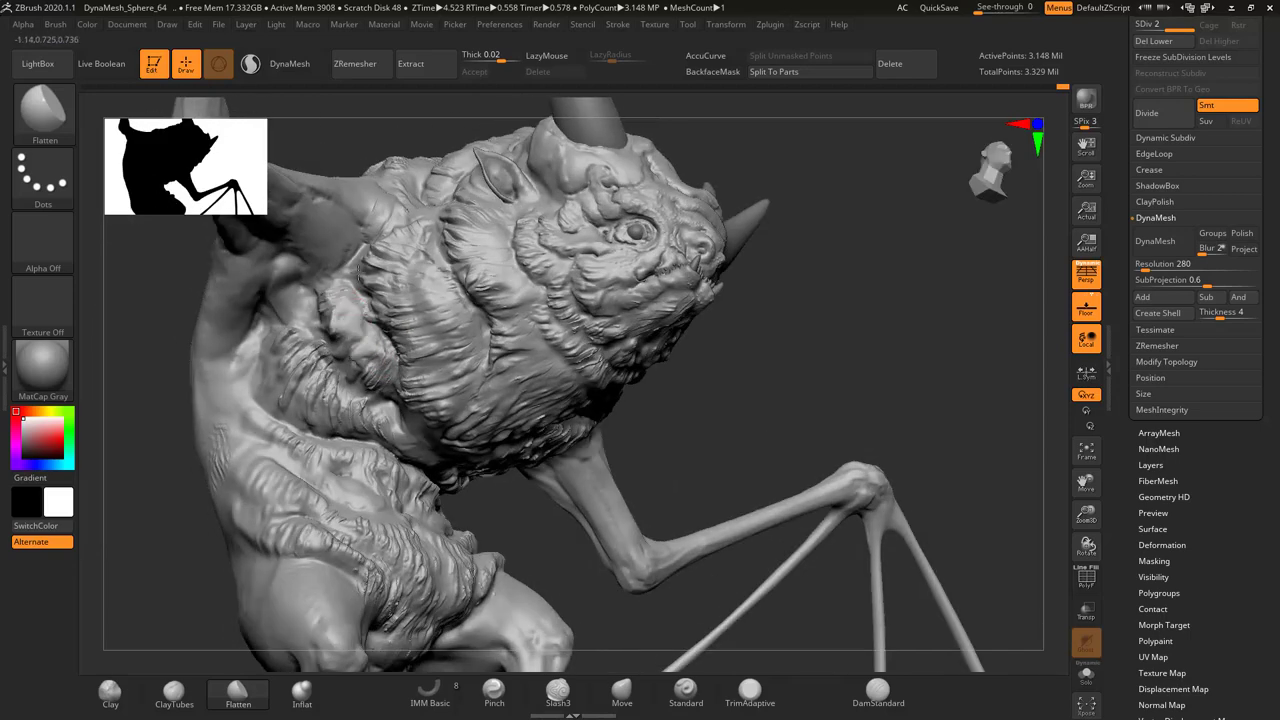
{"action": "mouse_move", "coordinate": [451, 333]}
{"action": "right_mouse_down"}
{"action": "mouse_move", "coordinate": [581, 318]}
{"action": "mouse_move", "coordinate": [478, 242]}
{"action": "right_mouse_up"}
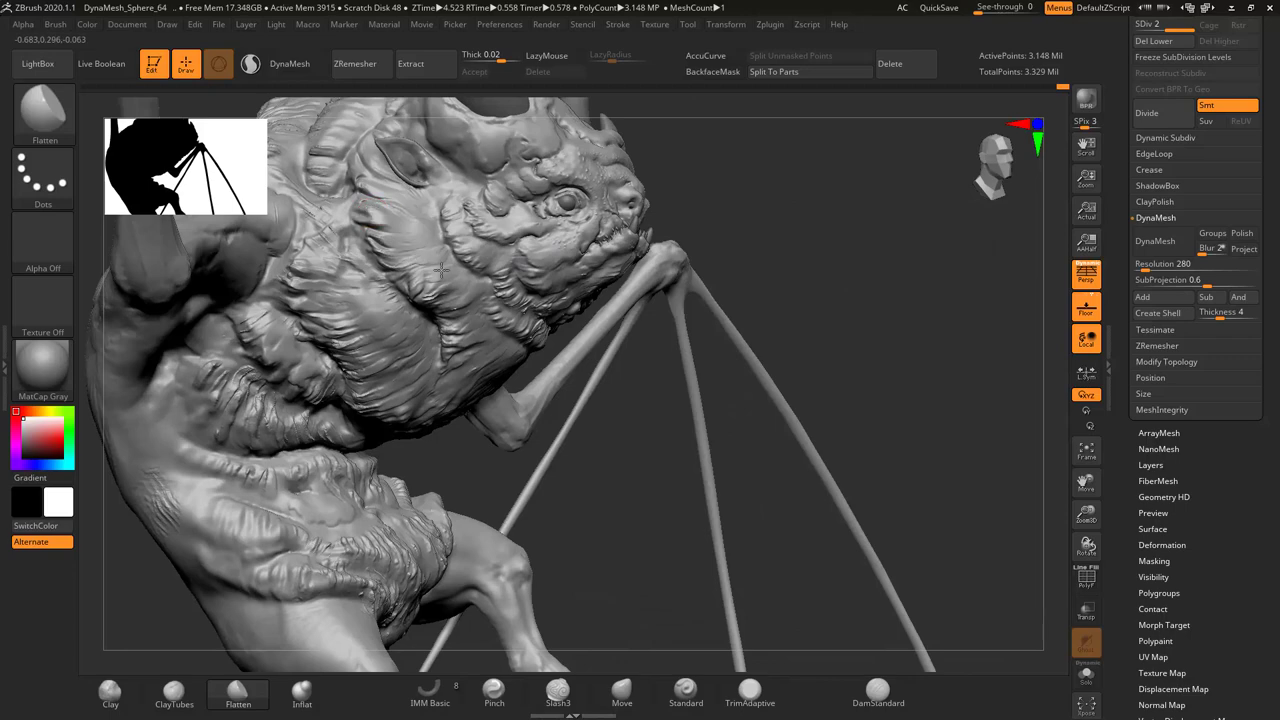
{"action": "mouse_move", "coordinate": [481, 337]}
{"action": "right_mouse_down"}
{"action": "mouse_move", "coordinate": [400, 330]}
{"action": "mouse_move", "coordinate": [417, 288]}
{"action": "mouse_move", "coordinate": [303, 421]}
{"action": "right_mouse_up"}
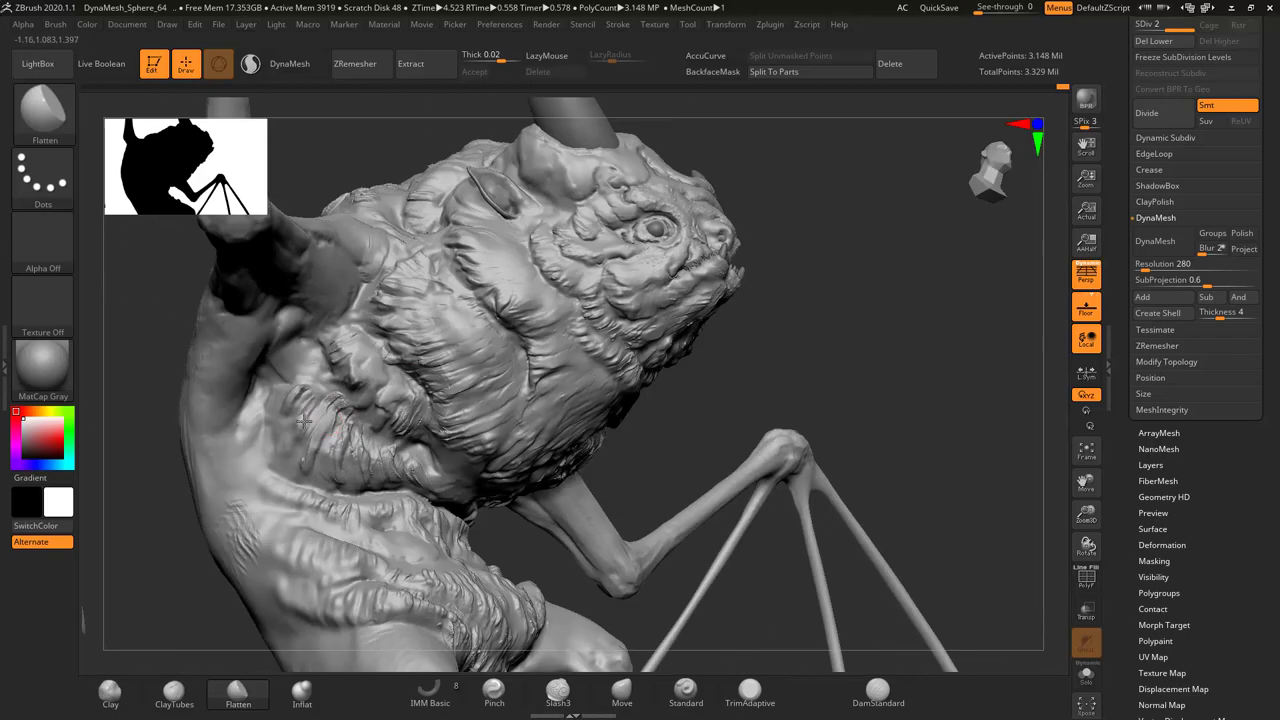
{"action": "mouse_move", "coordinate": [443, 425]}
{"action": "right_mouse_down"}
{"action": "mouse_move", "coordinate": [555, 366]}
{"action": "mouse_move", "coordinate": [677, 370]}
{"action": "right_mouse_up"}
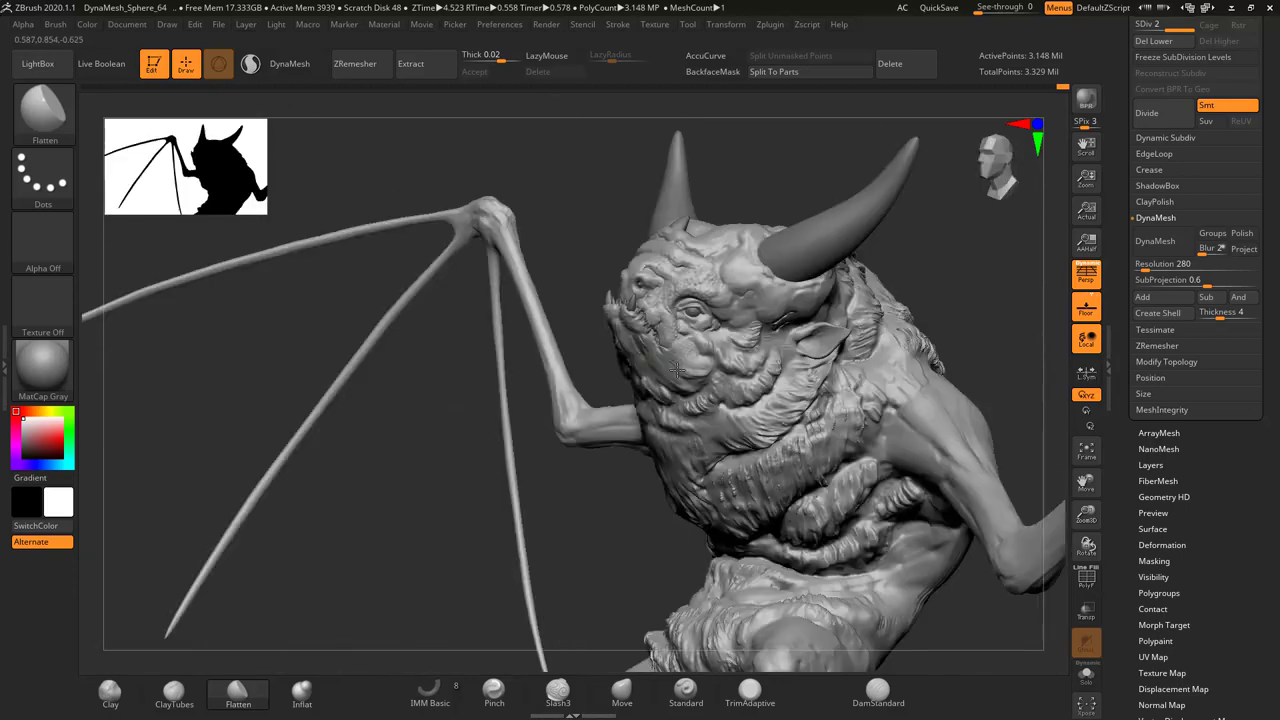
Orbit through side views showing the horn, claws, tail and right side
{"action": "mouse_move", "coordinate": [734, 411]}
{"action": "right_mouse_down"}
{"action": "mouse_move", "coordinate": [795, 407]}
{"action": "mouse_move", "coordinate": [680, 506]}
{"action": "right_mouse_up"}
{"action": "mouse_move", "coordinate": [802, 412]}
{"action": "right_mouse_down"}
{"action": "mouse_move", "coordinate": [727, 418]}
{"action": "mouse_move", "coordinate": [800, 333]}
{"action": "mouse_move", "coordinate": [689, 452]}
{"action": "right_mouse_up"}
{"action": "mouse_move", "coordinate": [602, 437]}
{"action": "right_mouse_down"}
{"action": "mouse_move", "coordinate": [556, 402]}
{"action": "mouse_move", "coordinate": [520, 455]}
{"action": "mouse_move", "coordinate": [597, 470]}
{"action": "right_mouse_up"}
{"action": "right_click_drag", "start_coordinate": [684, 494], "coordinate": [757, 437]}
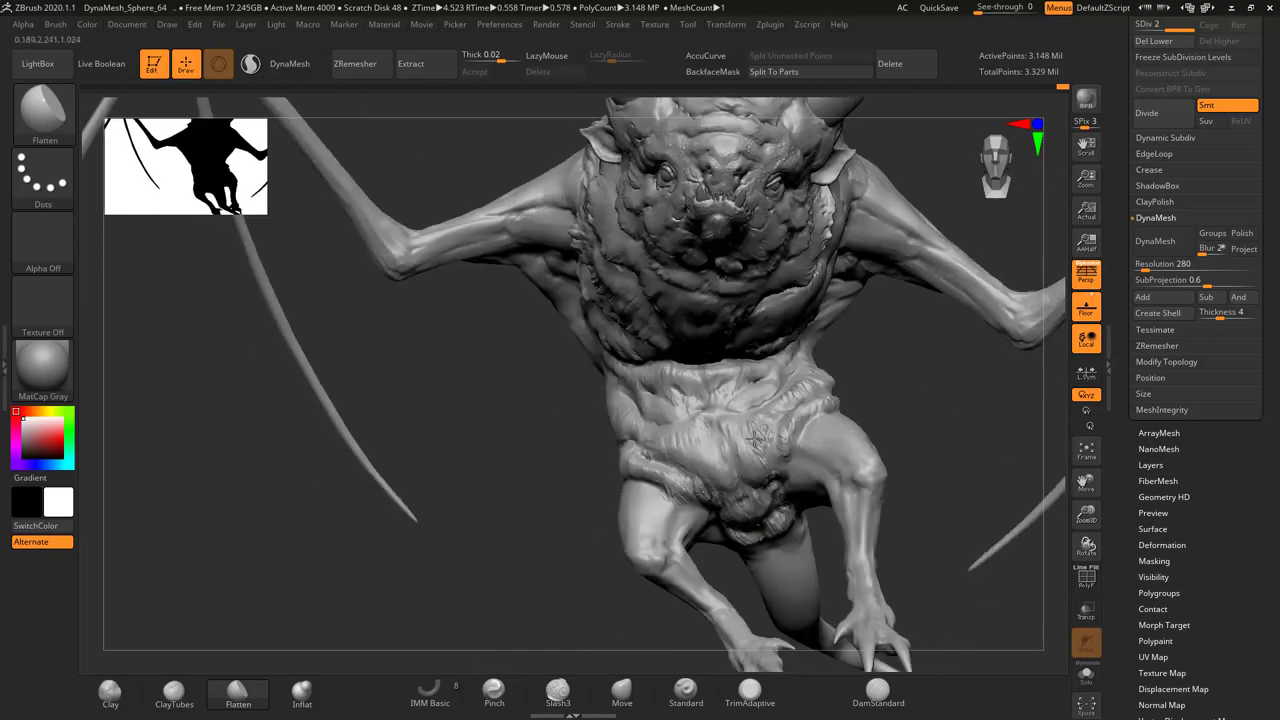
{"action": "mouse_move", "coordinate": [741, 500]}
{"action": "right_mouse_down"}
{"action": "mouse_move", "coordinate": [828, 379]}
{"action": "mouse_move", "coordinate": [498, 298]}
{"action": "right_mouse_up"}
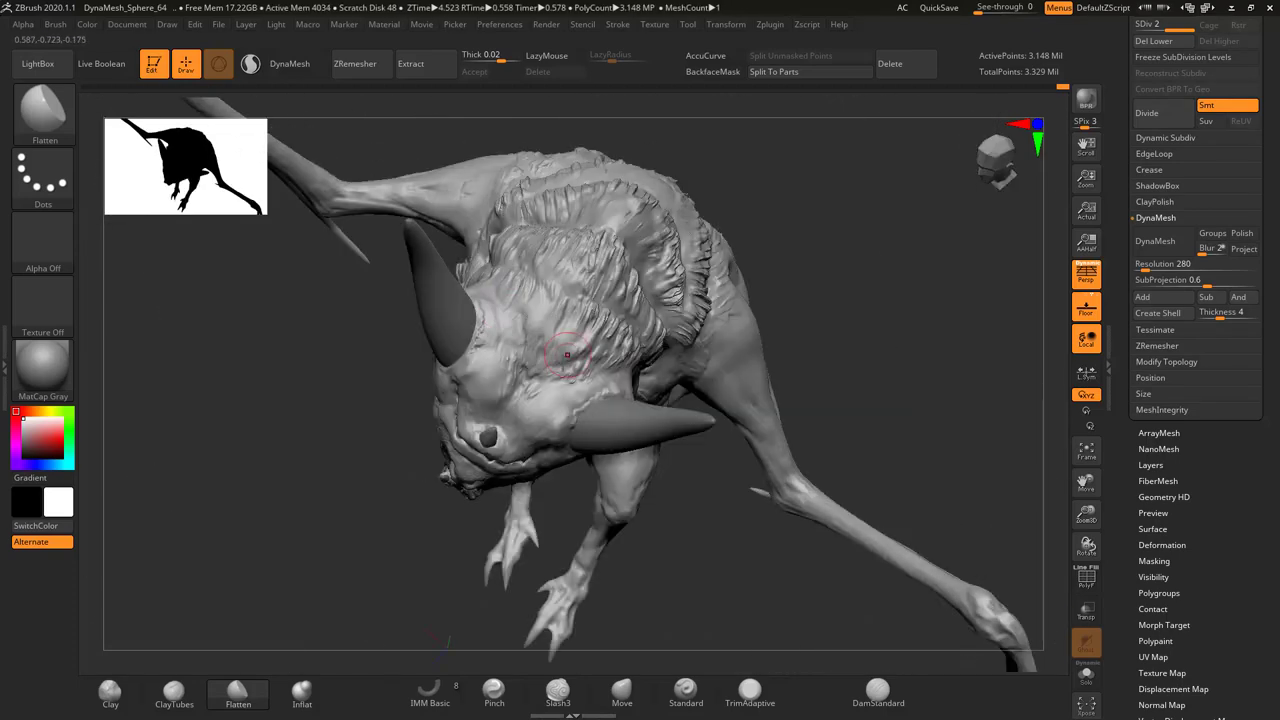
{"action": "right_click_drag", "start_coordinate": [567, 354], "coordinate": [508, 229]}
{"action": "right_click_drag", "start_coordinate": [613, 272], "coordinate": [647, 293]}
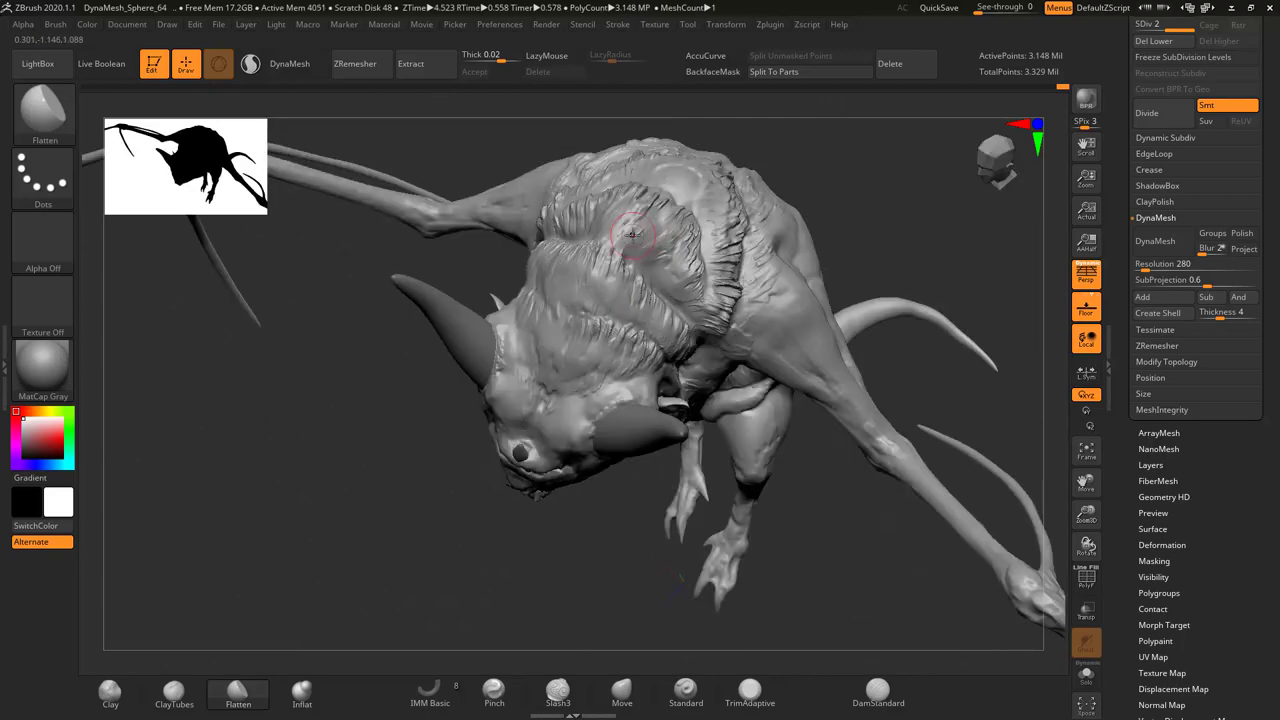
{"action": "mouse_move", "coordinate": [631, 234]}
{"action": "right_mouse_down"}
{"action": "mouse_move", "coordinate": [586, 214]}
{"action": "mouse_move", "coordinate": [676, 284]}
{"action": "mouse_move", "coordinate": [562, 283]}
{"action": "right_mouse_up"}
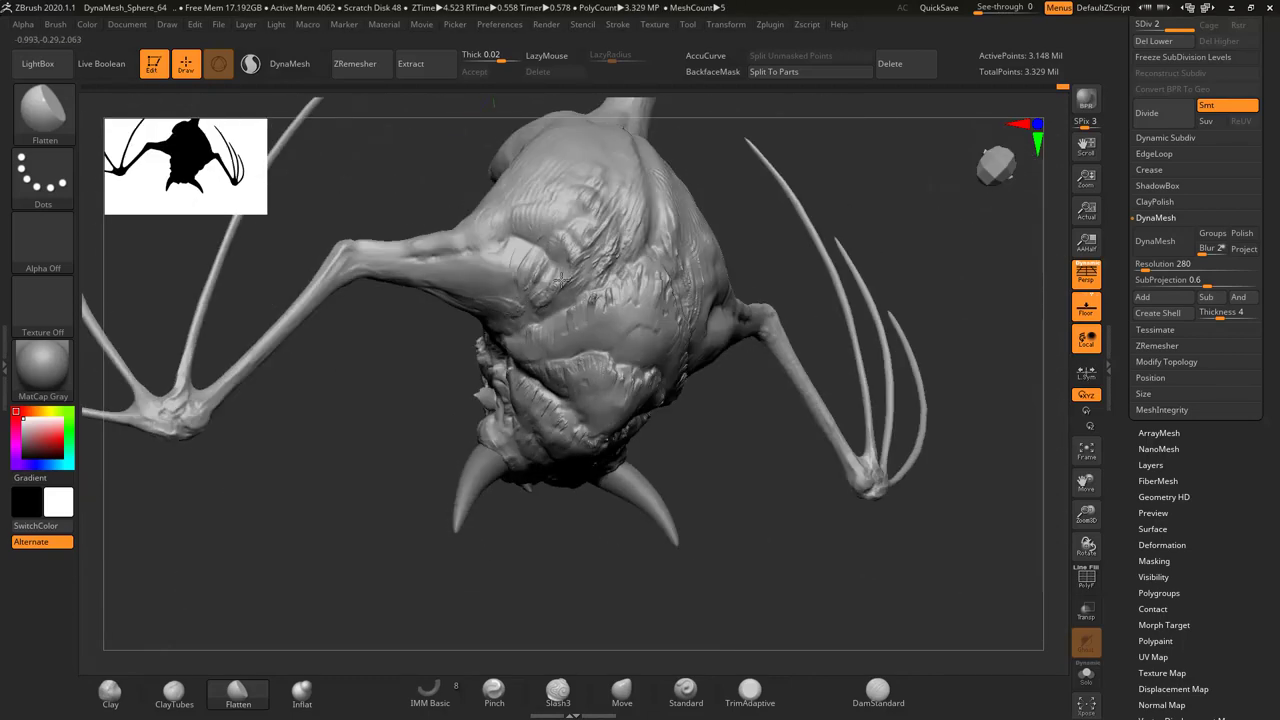
{"action": "mouse_move", "coordinate": [619, 221]}
{"action": "right_mouse_down"}
{"action": "mouse_move", "coordinate": [678, 253]}
{"action": "mouse_move", "coordinate": [654, 240]}
{"action": "mouse_move", "coordinate": [626, 359]}
{"action": "mouse_move", "coordinate": [650, 300]}
{"action": "mouse_move", "coordinate": [620, 300]}
{"action": "mouse_move", "coordinate": [700, 320]}
{"action": "right_mouse_up"}
Load the CUTS_texture brush, then ClayTubes, to texture the side of the head
{"action": "key", "text": "b"}
{"action": "key", "text": "comma"}
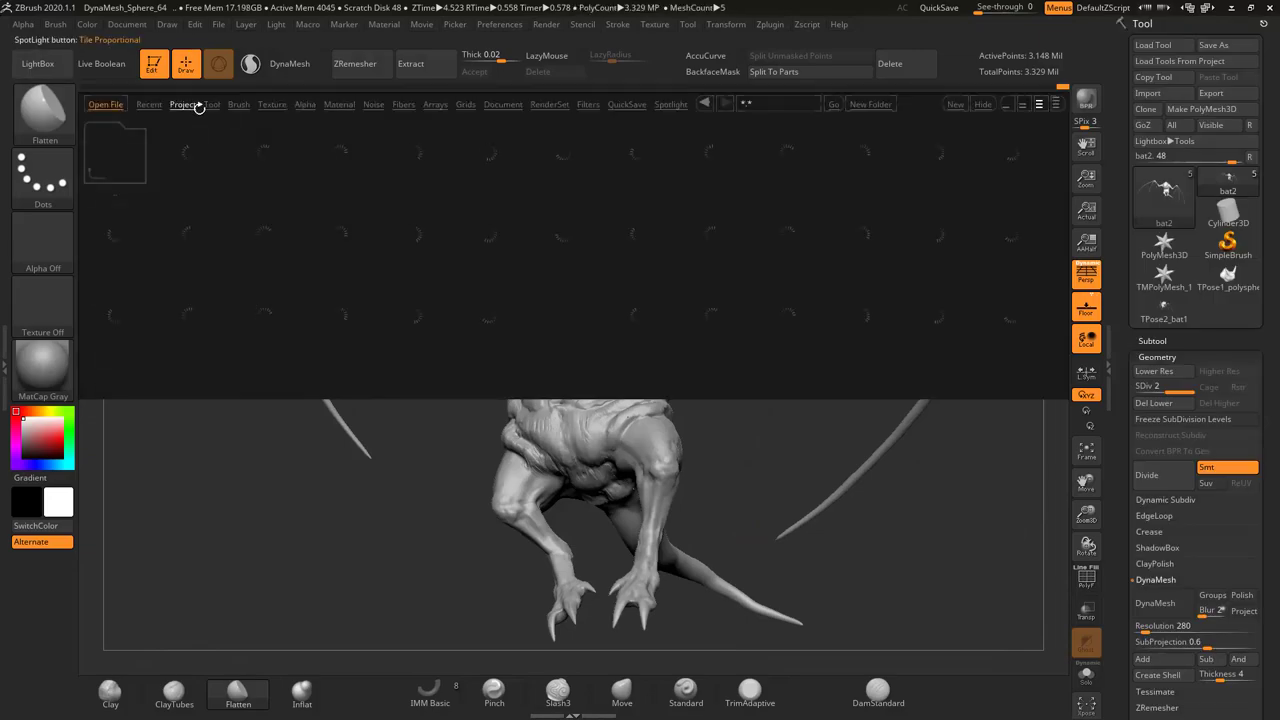
{"action": "double_click", "coordinate": [583, 283]}
{"action": "mouse_move", "coordinate": [583, 283]}
{"action": "right_mouse_down"}
{"action": "mouse_move", "coordinate": [716, 296]}
{"action": "mouse_move", "coordinate": [625, 316]}
{"action": "mouse_move", "coordinate": [665, 176]}
{"action": "mouse_move", "coordinate": [488, 340]}
{"action": "mouse_move", "coordinate": [663, 329]}
{"action": "right_mouse_up"}
{"action": "key", "text": "b"}
{"action": "key", "text": "c"}
{"action": "key", "text": "t"}
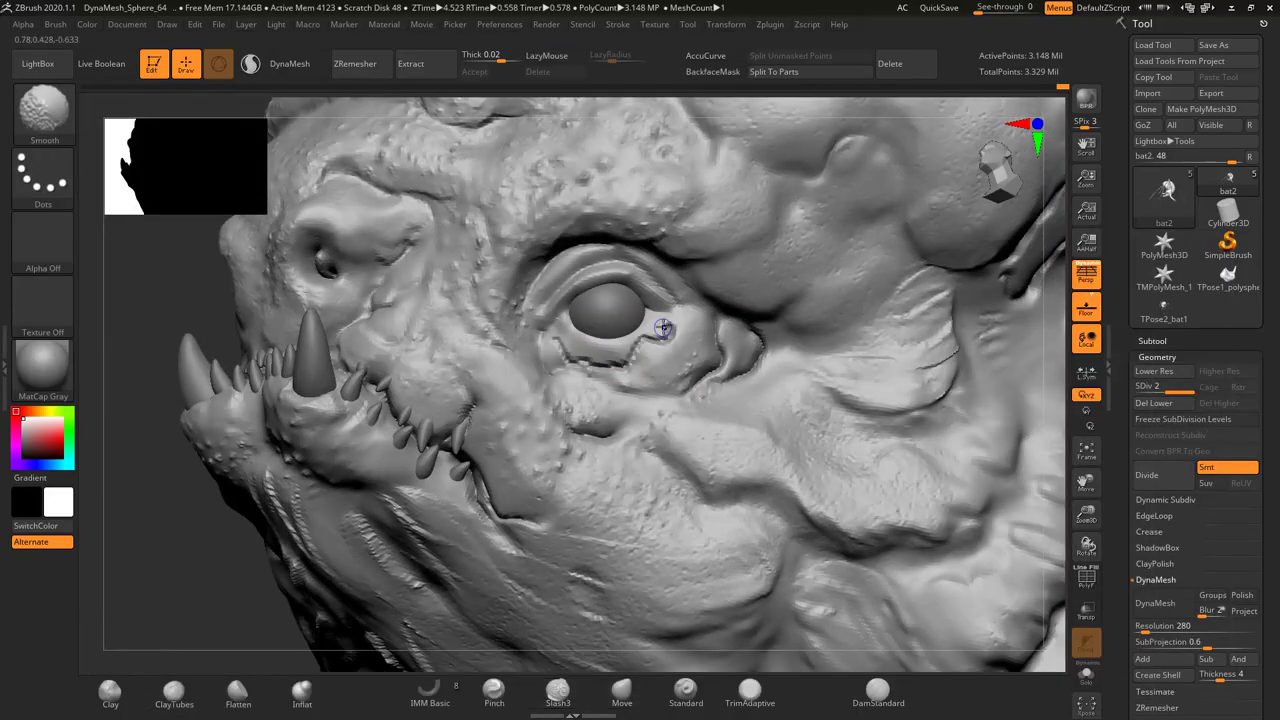
{"action": "mouse_move", "coordinate": [663, 329]}
{"action": "right_mouse_down"}
{"action": "mouse_move", "coordinate": [643, 271]}
{"action": "mouse_move", "coordinate": [477, 428]}
{"action": "right_mouse_up"}
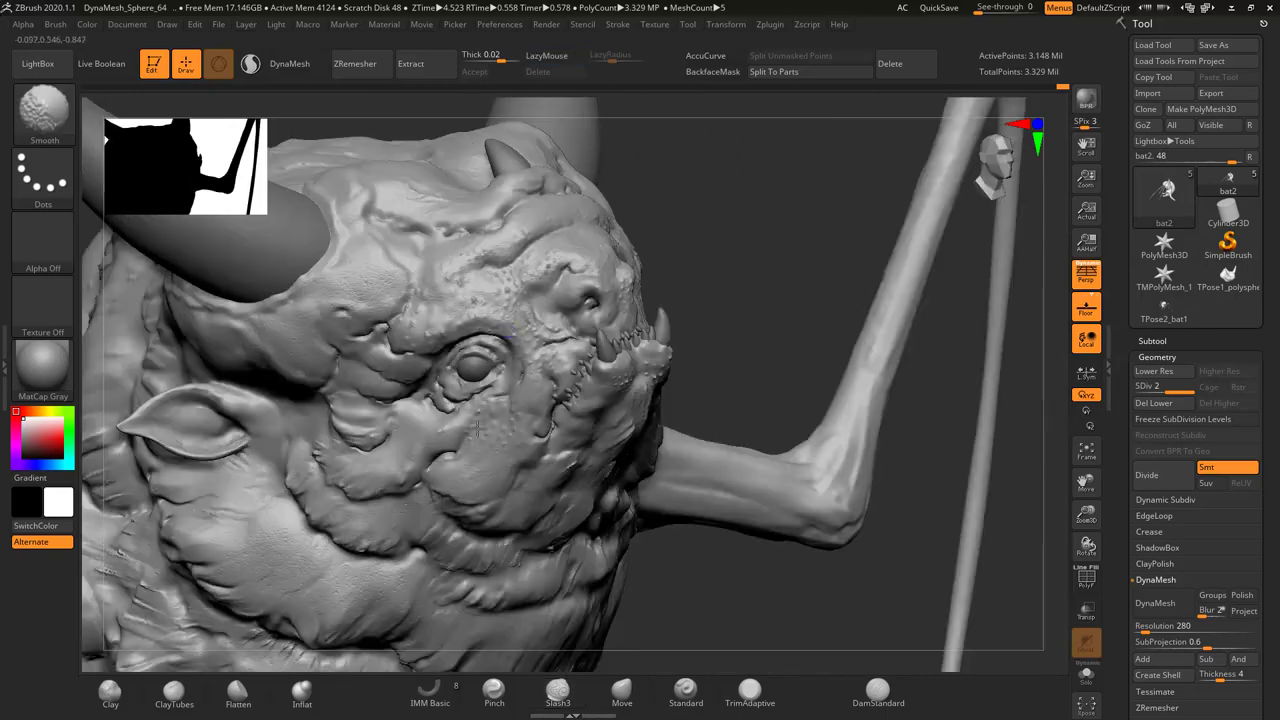
{"action": "right_click_drag", "start_coordinate": [513, 316], "coordinate": [600, 300]}
Add dents with DINTS_texture, then nudge the head and torso with Move
{"action": "key", "text": "b"}
{"action": "key", "text": "comma"}
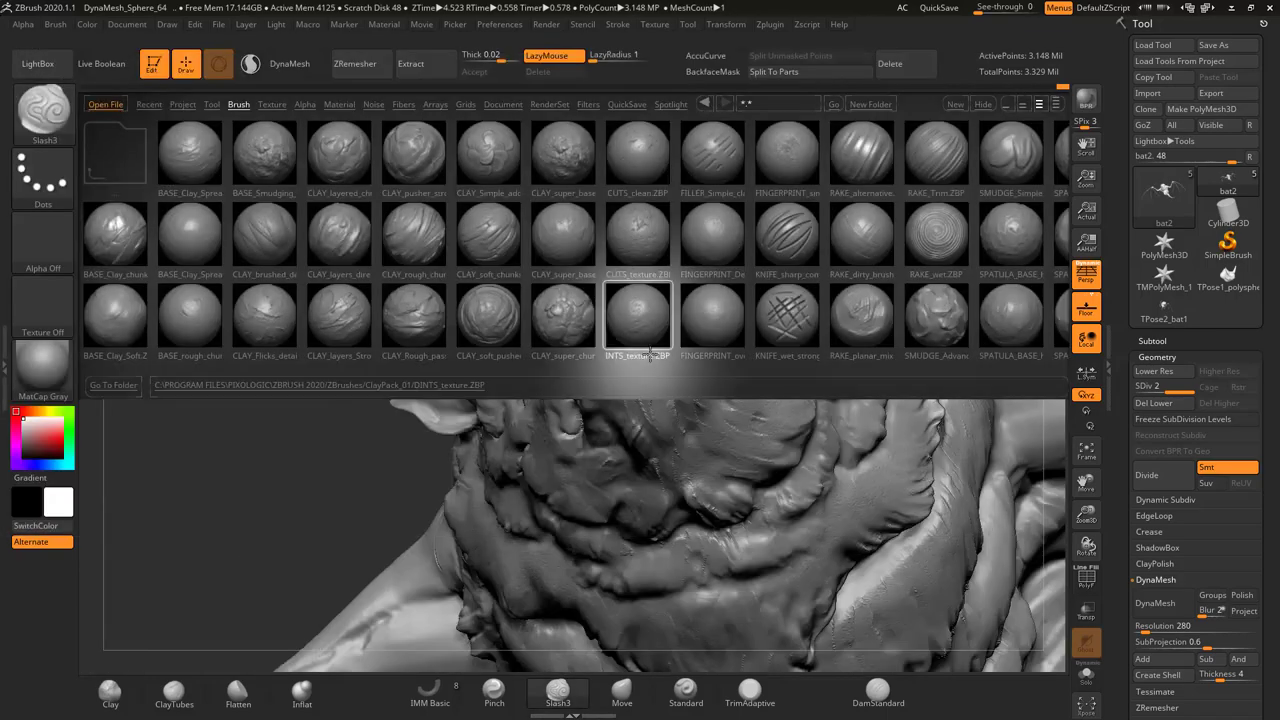
{"action": "double_click", "coordinate": [634, 314]}
{"action": "right_click_drag", "start_coordinate": [843, 261], "coordinate": [605, 442]}
{"action": "mouse_move", "coordinate": [644, 397]}
{"action": "right_mouse_down"}
{"action": "mouse_move", "coordinate": [683, 251]}
{"action": "mouse_move", "coordinate": [570, 348]}
{"action": "mouse_move", "coordinate": [682, 308]}
{"action": "mouse_move", "coordinate": [603, 244]}
{"action": "right_mouse_up"}
{"action": "key", "text": "s"}
{"action": "key", "text": "b"}
{"action": "key", "text": "m"}
{"action": "key", "text": "v"}
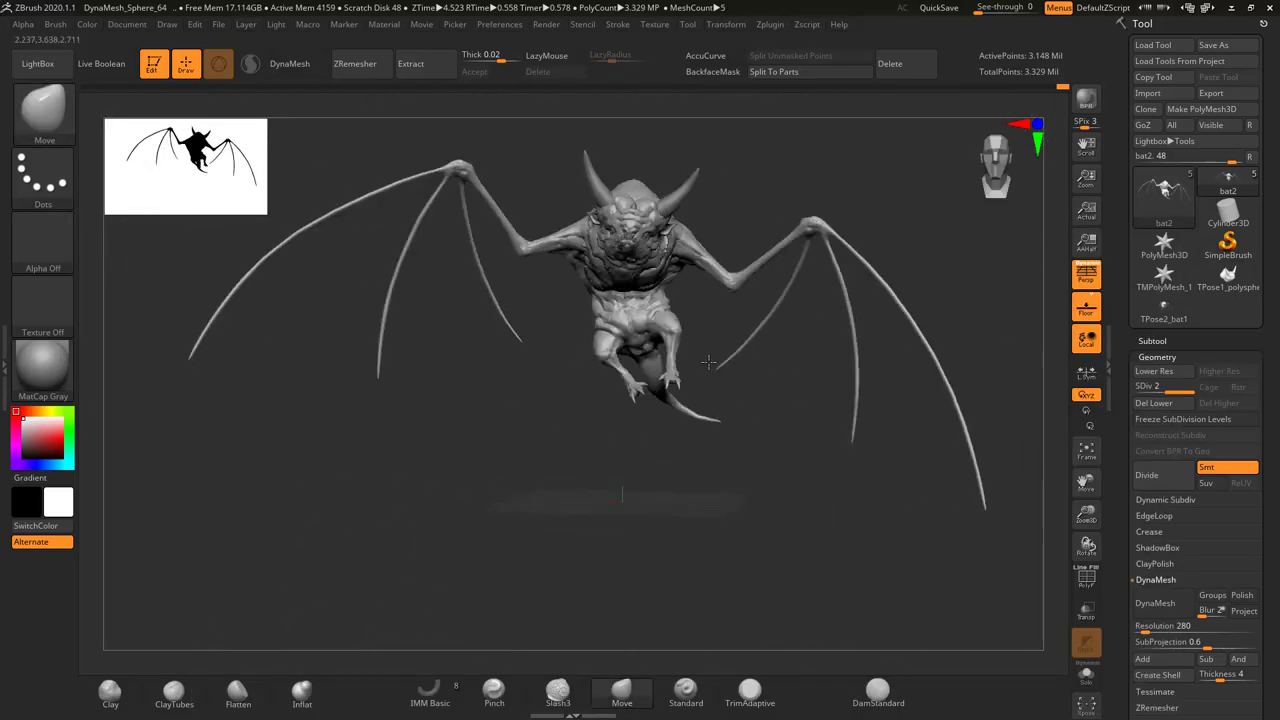
{"action": "mouse_move", "coordinate": [708, 362]}
{"action": "right_mouse_down"}
{"action": "mouse_move", "coordinate": [462, 288]}
{"action": "mouse_move", "coordinate": [590, 394]}
{"action": "right_mouse_up"}
Add chunky CLAY texture around the eye and jaw, smoothing harsh spots
{"action": "key", "text": "b"}
{"action": "left_click", "coordinate": [470, 300]}
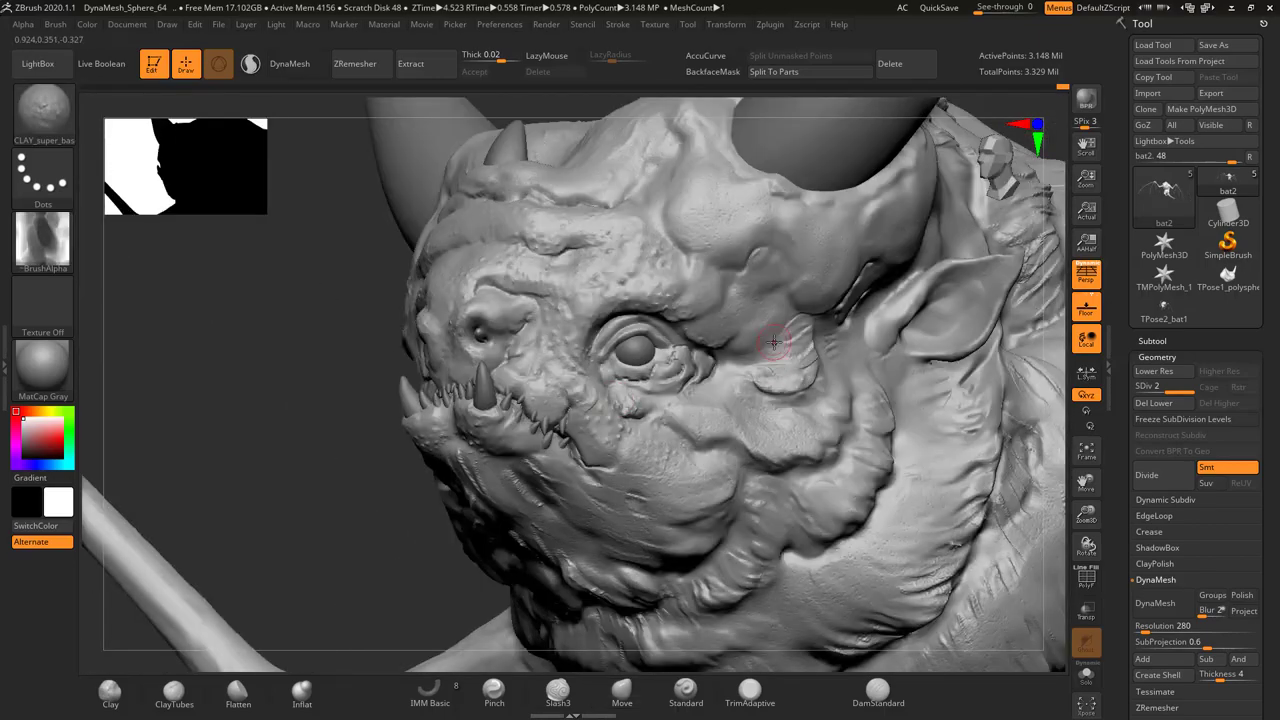
{"action": "mouse_move", "coordinate": [774, 342]}
{"action": "right_mouse_down"}
{"action": "mouse_move", "coordinate": [657, 297]}
{"action": "mouse_move", "coordinate": [414, 266]}
{"action": "mouse_move", "coordinate": [595, 368]}
{"action": "right_mouse_up"}
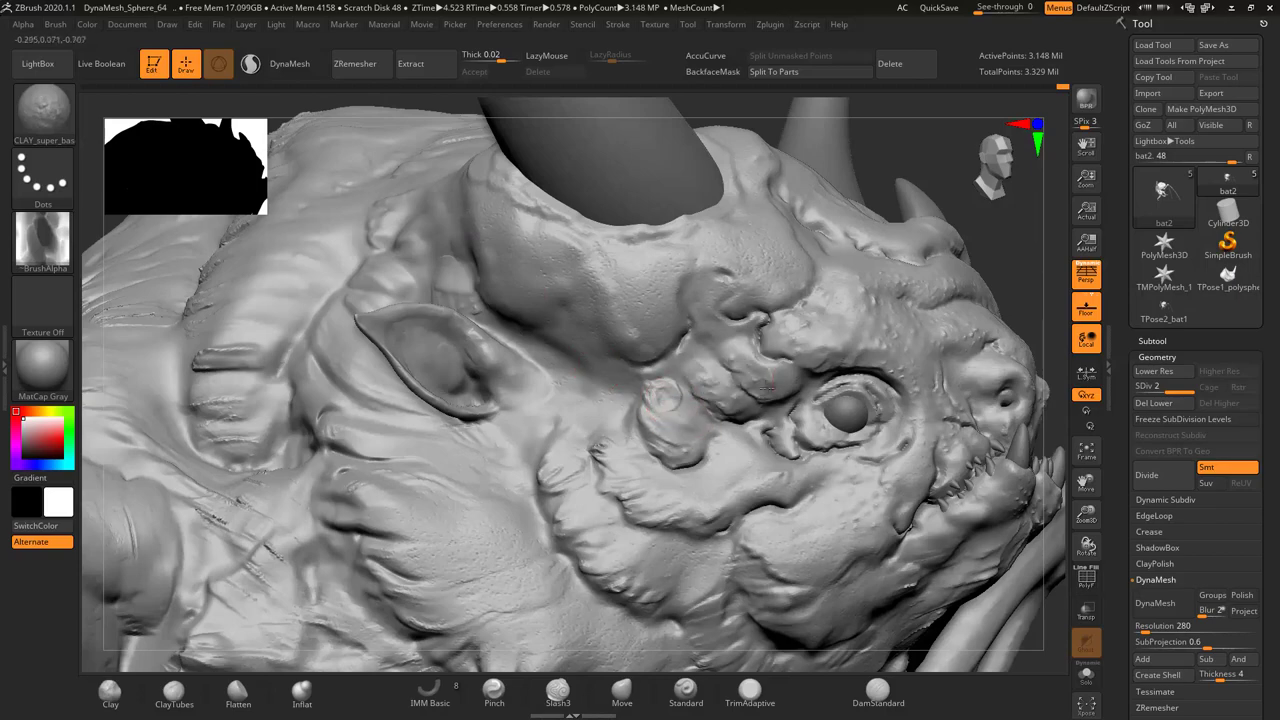
{"action": "key", "text": "f"}
{"action": "mouse_move", "coordinate": [767, 386]}
{"action": "right_mouse_down"}
{"action": "mouse_move", "coordinate": [654, 327]}
{"action": "mouse_move", "coordinate": [623, 286]}
{"action": "mouse_move", "coordinate": [716, 346]}
{"action": "right_mouse_up"}
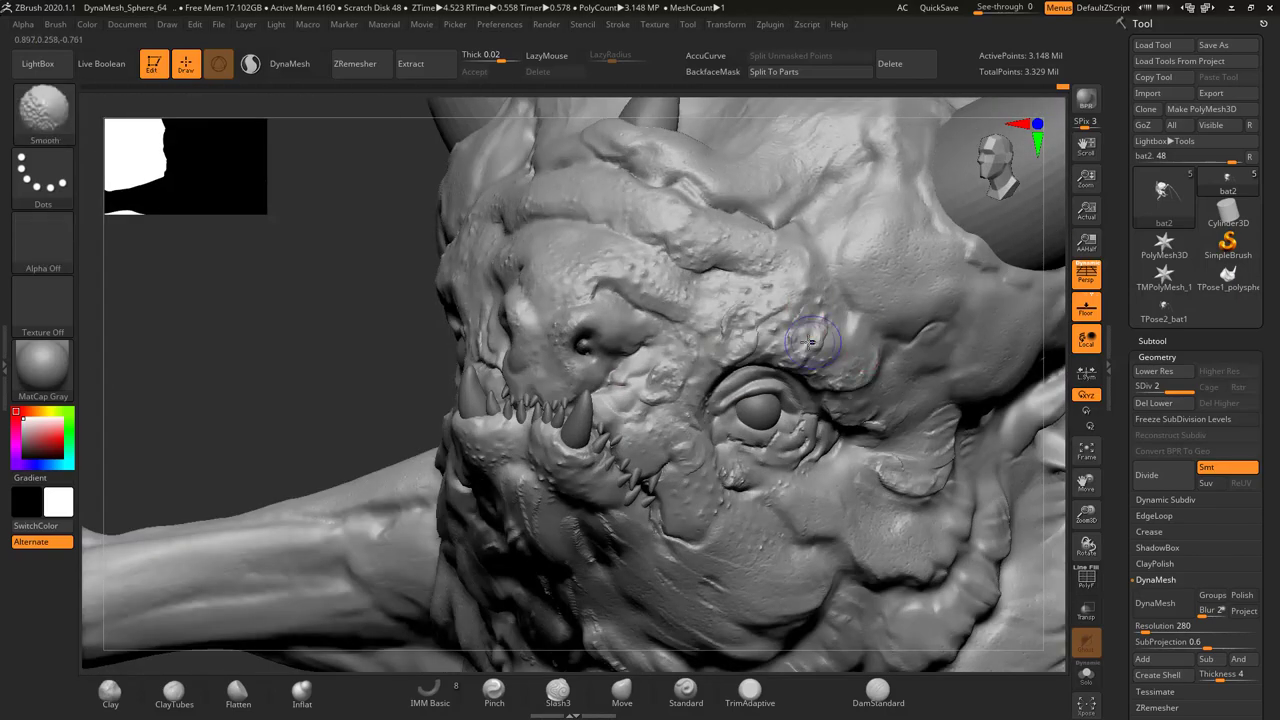
{"action": "right_click_drag", "start_coordinate": [692, 512], "coordinate": [666, 398]}
{"action": "mouse_move", "coordinate": [773, 359]}
{"action": "right_mouse_down"}
{"action": "mouse_move", "coordinate": [675, 300]}
{"action": "mouse_move", "coordinate": [682, 237]}
{"action": "mouse_move", "coordinate": [517, 421]}
{"action": "right_mouse_up"}
{"action": "key", "text": "shift"}
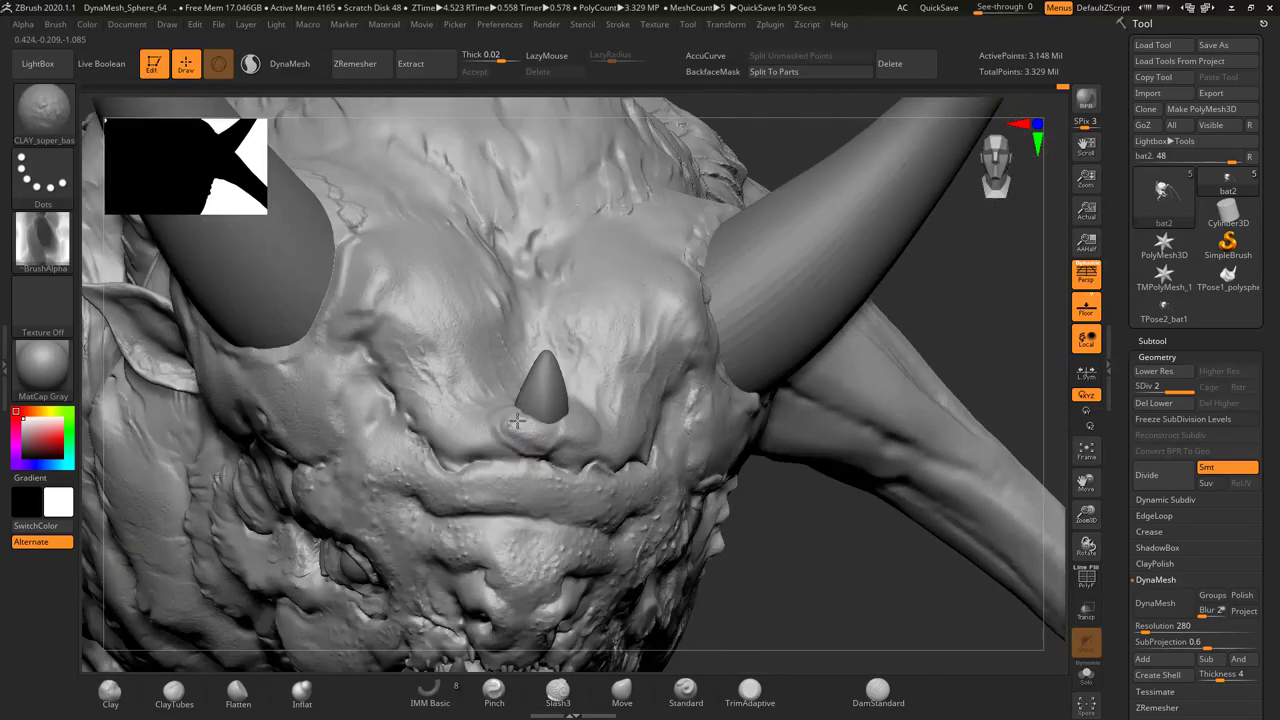
{"action": "mouse_move", "coordinate": [437, 404]}
{"action": "right_mouse_down"}
{"action": "mouse_move", "coordinate": [403, 260]}
{"action": "mouse_move", "coordinate": [651, 300]}
{"action": "mouse_move", "coordinate": [683, 256]}
{"action": "mouse_move", "coordinate": [600, 262]}
{"action": "mouse_move", "coordinate": [694, 294]}
{"action": "right_mouse_up"}
Switch to the BASE_Clay_Spread_soft brush from the ClayPack
{"action": "key", "text": "b"}
{"action": "left_click", "coordinate": [557, 264]}
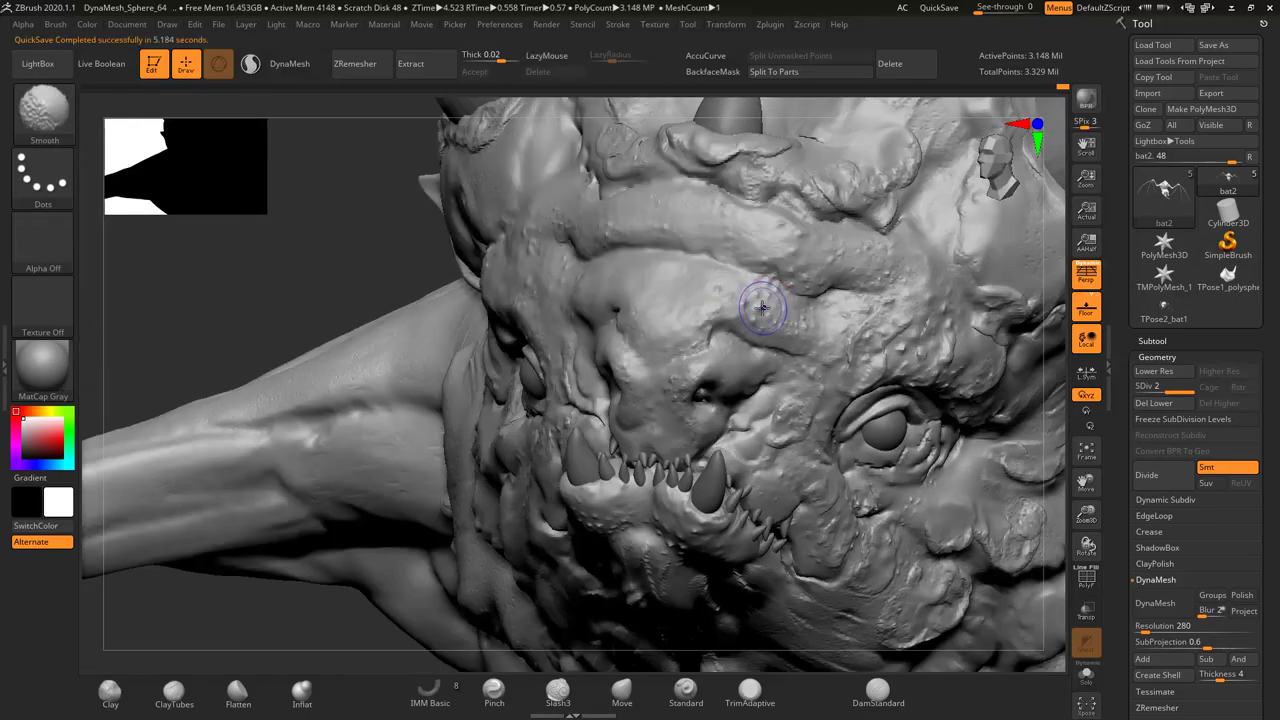
{"action": "mouse_move", "coordinate": [897, 321]}
{"action": "right_mouse_down"}
{"action": "mouse_move", "coordinate": [400, 491]}
{"action": "mouse_move", "coordinate": [560, 330]}
{"action": "right_mouse_up"}
Load the CLAY_super_chunks brush from the brush library
{"action": "key", "text": "b"}
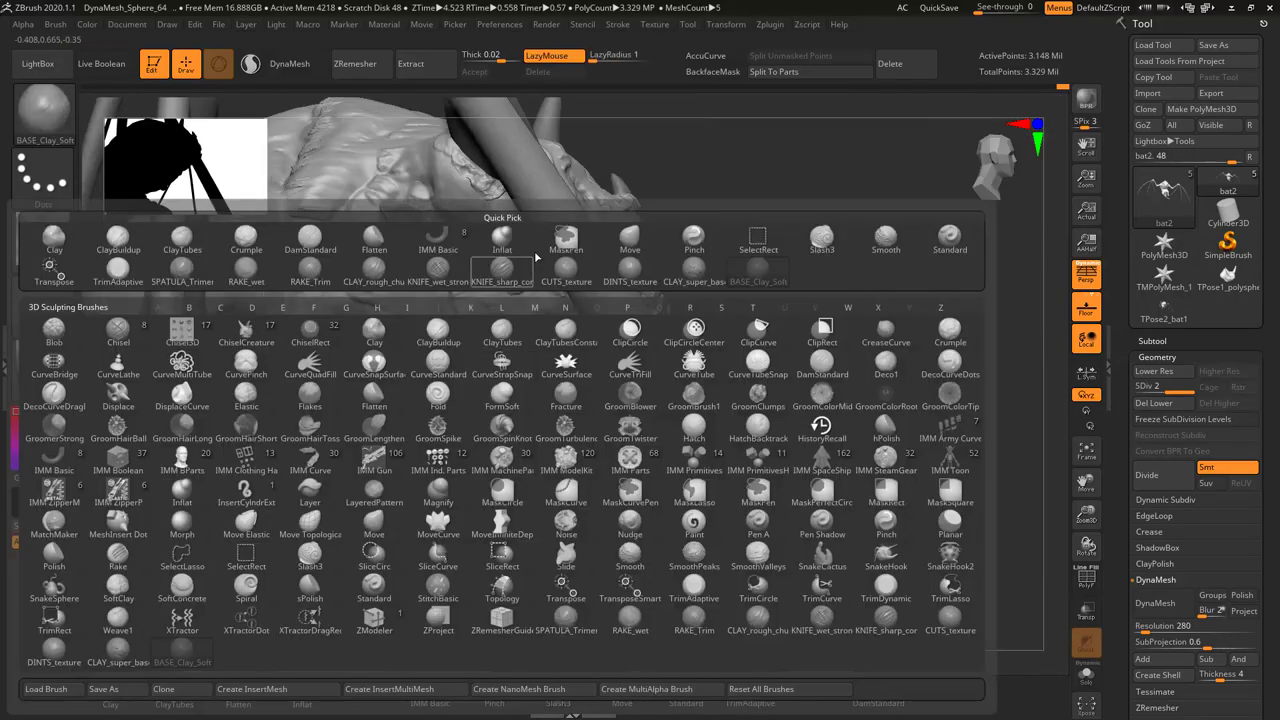
{"action": "key", "text": "comma"}
{"action": "double_click", "coordinate": [566, 314]}
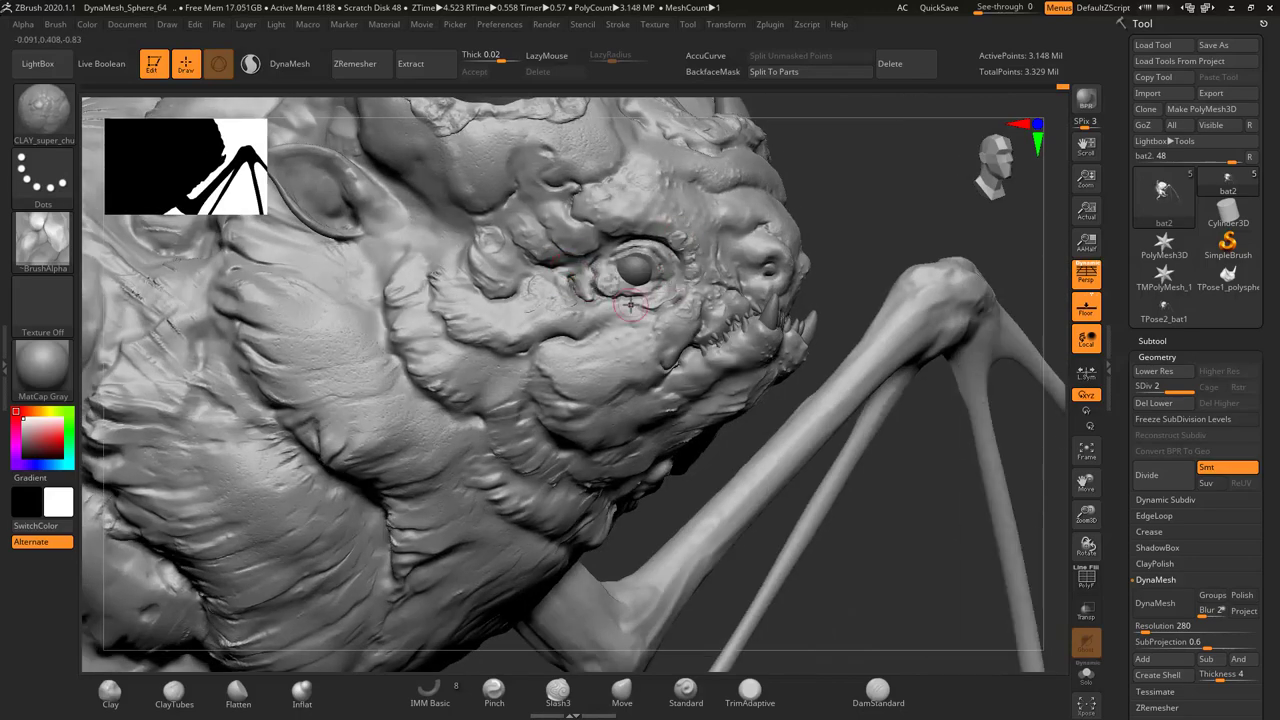
Frame the creature and build chunky clay on the belly and legs with ClayTubes
{"action": "mouse_move", "coordinate": [646, 349]}
{"action": "right_mouse_down"}
{"action": "mouse_move", "coordinate": [632, 324]}
{"action": "mouse_move", "coordinate": [694, 230]}
{"action": "mouse_move", "coordinate": [771, 214]}
{"action": "mouse_move", "coordinate": [729, 200]}
{"action": "mouse_move", "coordinate": [603, 291]}
{"action": "right_mouse_up"}
{"action": "key", "text": "f"}
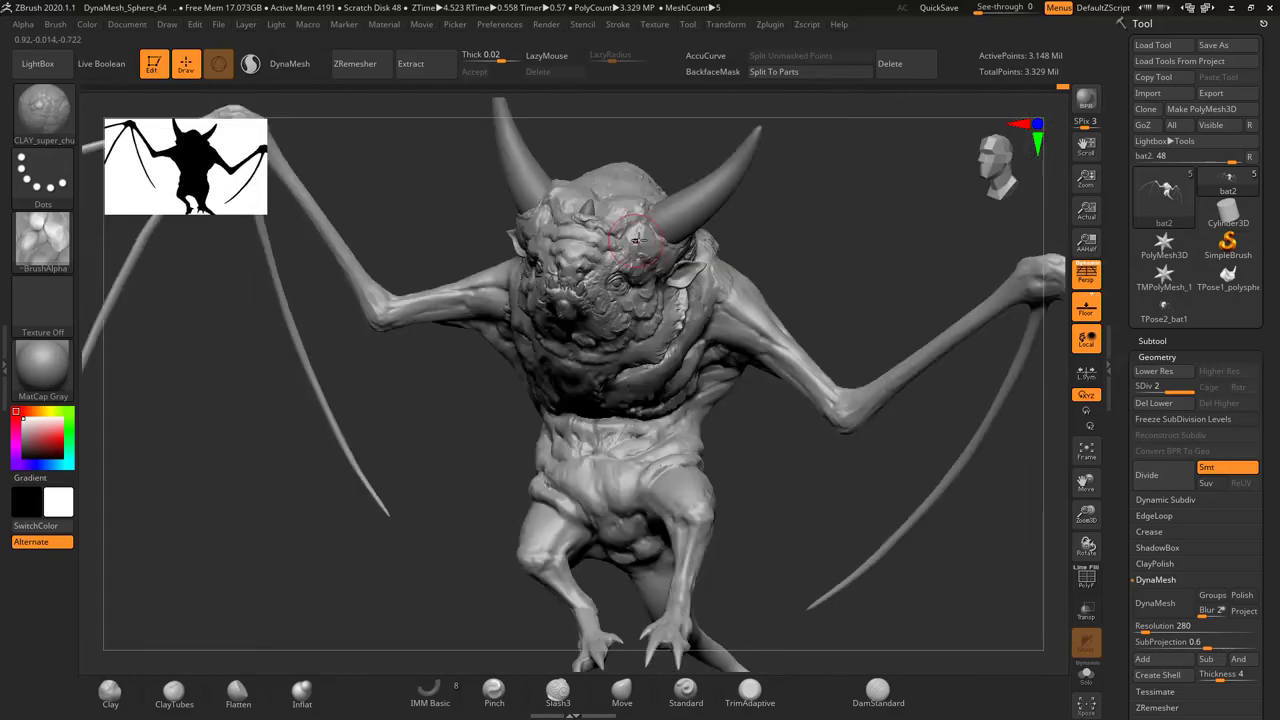
{"action": "mouse_move", "coordinate": [700, 300]}
{"action": "right_mouse_down"}
{"action": "mouse_move", "coordinate": [730, 291]}
{"action": "mouse_move", "coordinate": [491, 338]}
{"action": "right_mouse_up"}
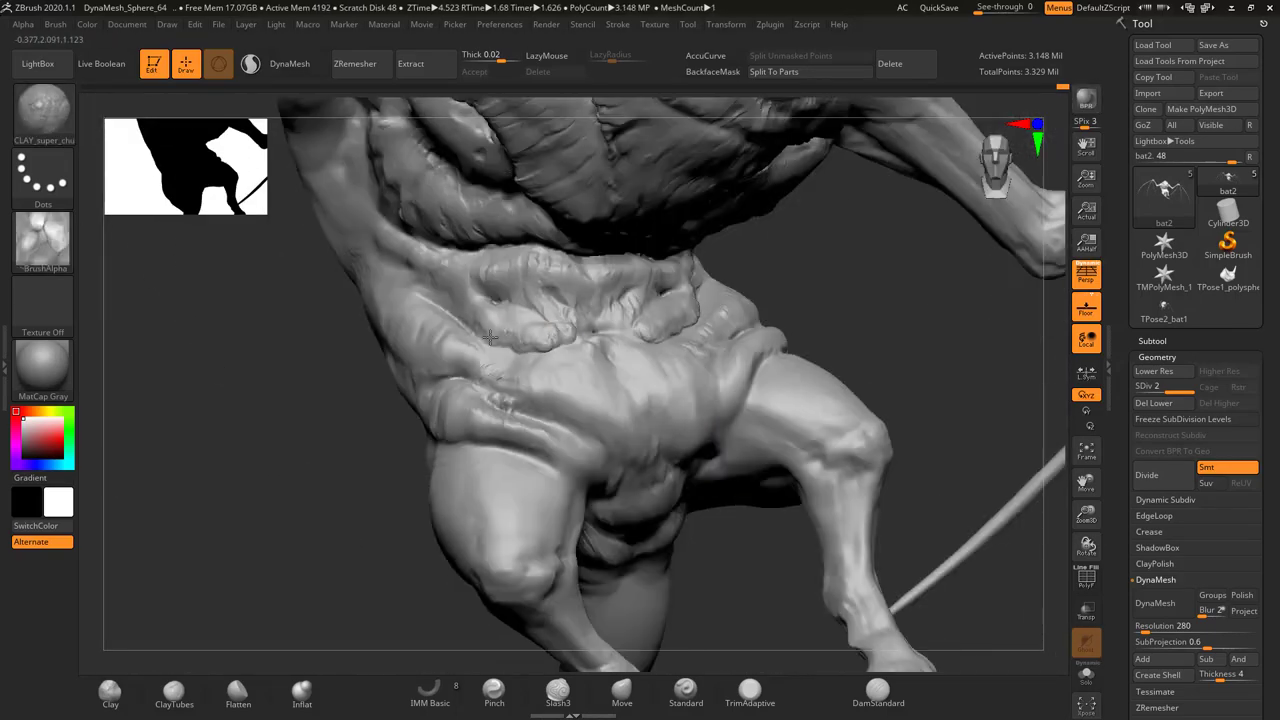
{"action": "mouse_move", "coordinate": [506, 293]}
{"action": "right_mouse_down"}
{"action": "mouse_move", "coordinate": [560, 400]}
{"action": "mouse_move", "coordinate": [673, 435]}
{"action": "mouse_move", "coordinate": [603, 381]}
{"action": "mouse_move", "coordinate": [679, 373]}
{"action": "mouse_move", "coordinate": [677, 423]}
{"action": "mouse_move", "coordinate": [643, 406]}
{"action": "mouse_move", "coordinate": [506, 480]}
{"action": "right_mouse_up"}
{"action": "left_click", "coordinate": [173, 690]}
{"action": "key", "text": "s"}
Flatten and refine the belly and hip folds with Flatten and Standard, using LazyMouse
{"action": "key", "text": "b"}
{"action": "key", "text": "f"}
{"action": "key", "text": "l"}
{"action": "key", "text": "b"}
{"action": "key", "text": "s"}
{"action": "key", "text": "t"}
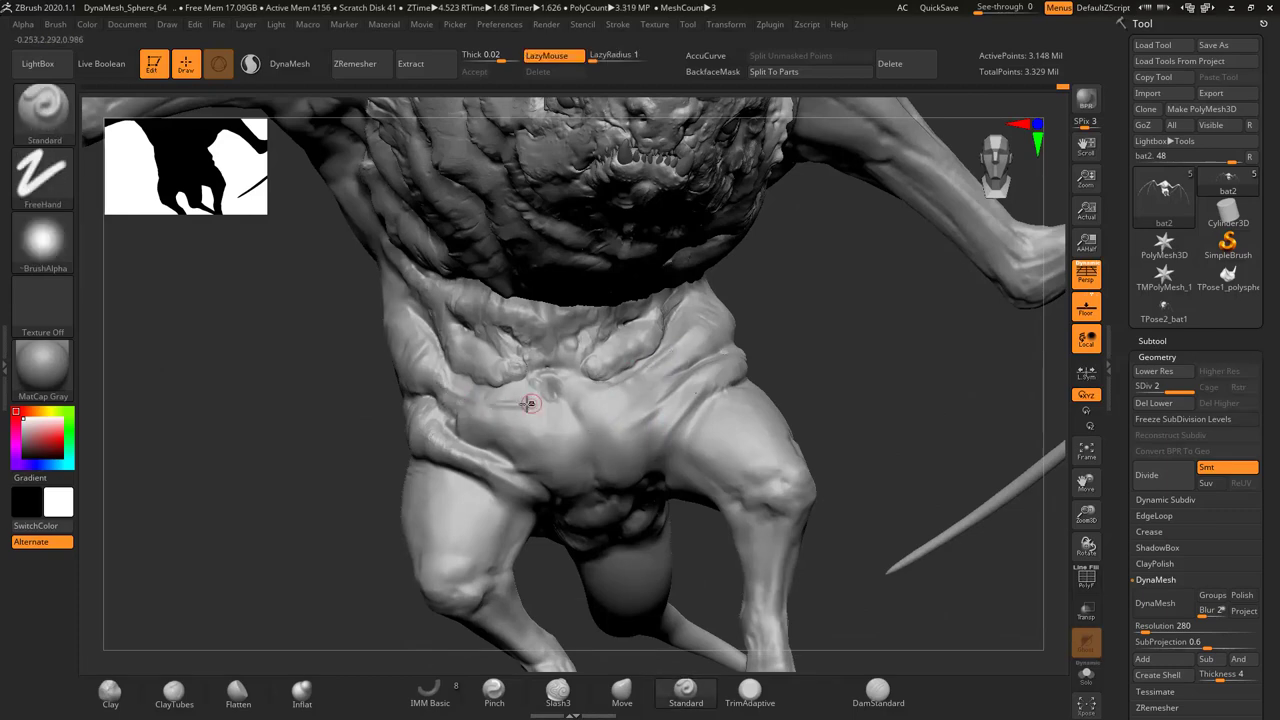
{"action": "right_click_drag", "start_coordinate": [499, 373], "coordinate": [582, 378]}
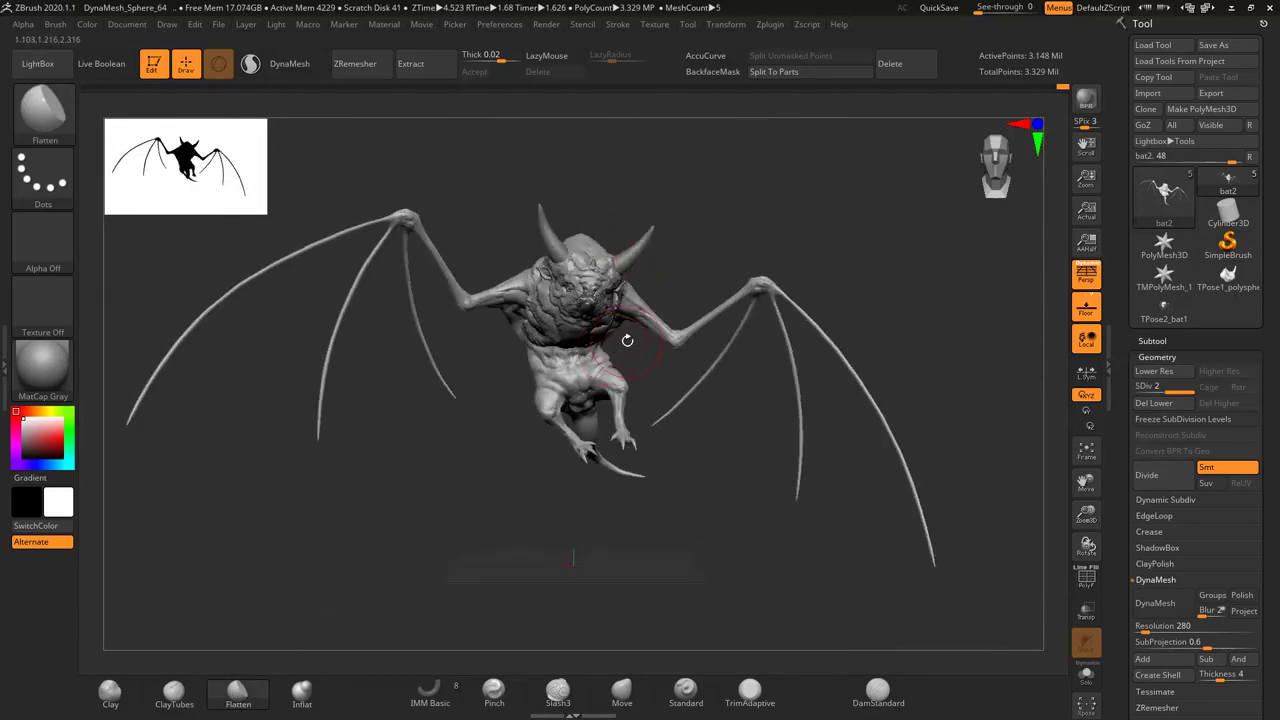
Select the horn subtool and roughen the horns with CLAY_rough and RAKE_dirty_brush texture
{"action": "left_click", "coordinate": [706, 341], "text": "alt"}
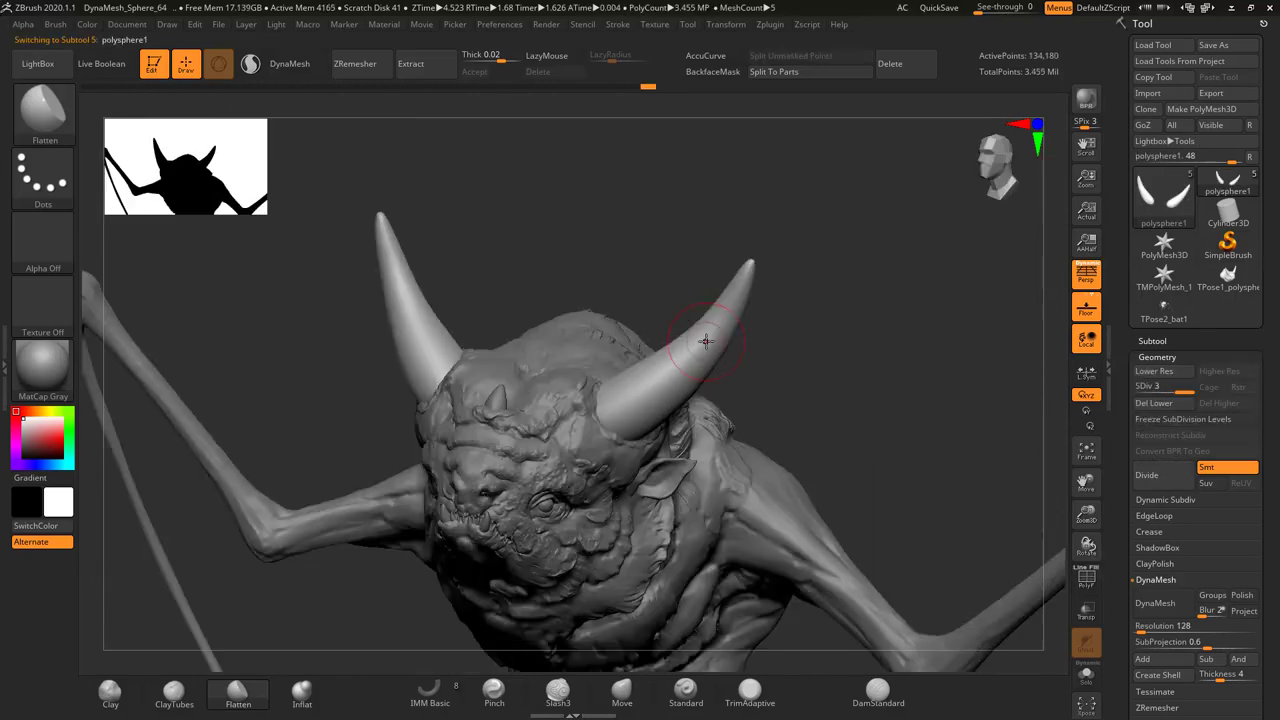
{"action": "key", "text": "b"}
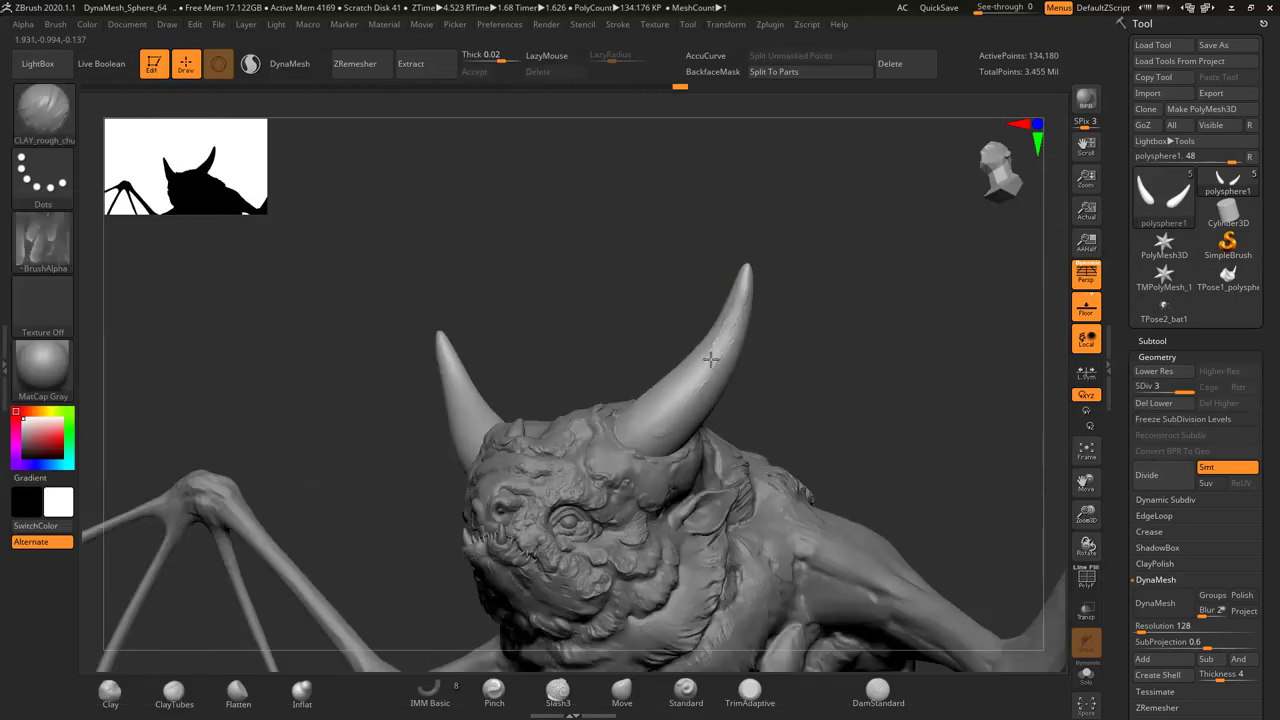
{"action": "right_click_drag", "start_coordinate": [710, 358], "coordinate": [662, 328]}
{"action": "mouse_move", "coordinate": [645, 393]}
{"action": "right_mouse_down"}
{"action": "mouse_move", "coordinate": [646, 331]}
{"action": "mouse_move", "coordinate": [390, 410]}
{"action": "mouse_move", "coordinate": [494, 377]}
{"action": "mouse_move", "coordinate": [837, 346]}
{"action": "mouse_move", "coordinate": [682, 404]}
{"action": "right_mouse_up"}
{"action": "left_click", "coordinate": [837, 346], "text": "alt"}
{"action": "key", "text": "comma"}
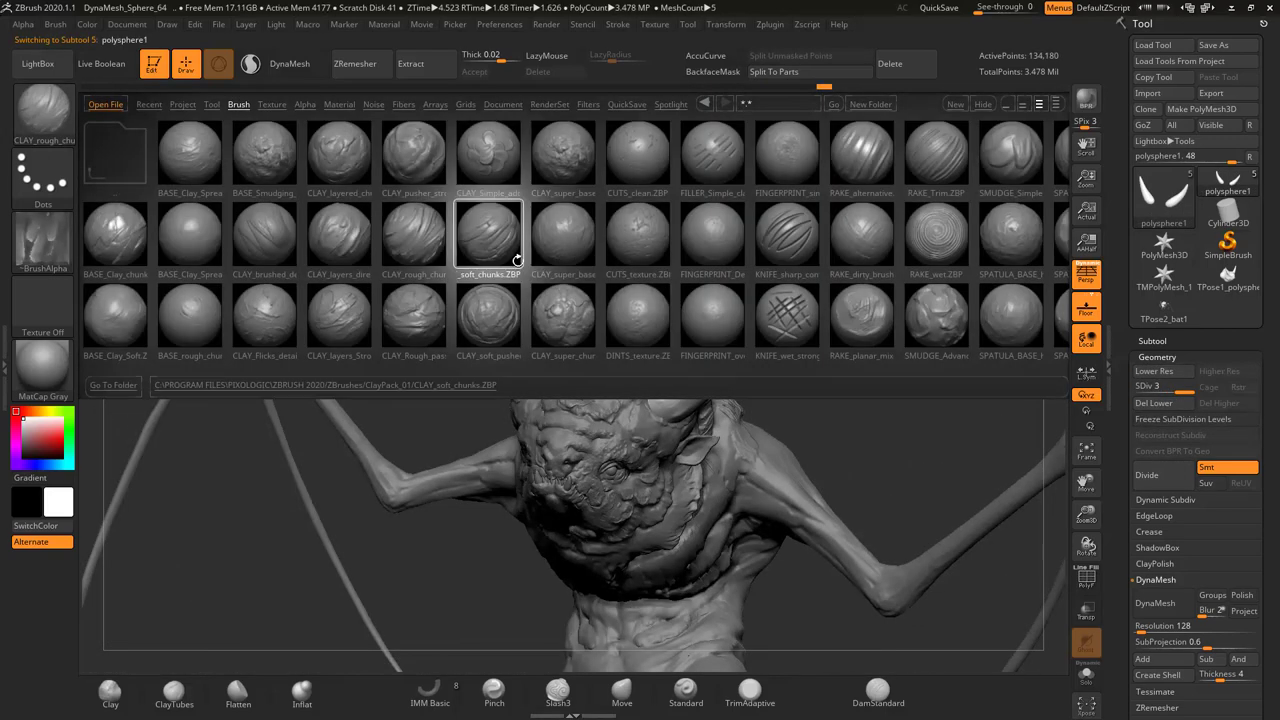
{"action": "mouse_move", "coordinate": [786, 274]}
{"action": "right_mouse_down"}
{"action": "mouse_move", "coordinate": [618, 392]}
{"action": "mouse_move", "coordinate": [805, 305]}
{"action": "mouse_move", "coordinate": [825, 315]}
{"action": "mouse_move", "coordinate": [815, 390]}
{"action": "mouse_move", "coordinate": [394, 399]}
{"action": "mouse_move", "coordinate": [431, 294]}
{"action": "mouse_move", "coordinate": [431, 334]}
{"action": "mouse_move", "coordinate": [513, 274]}
{"action": "mouse_move", "coordinate": [430, 300]}
{"action": "right_mouse_up"}
Add flicked clay detail to the horns with the CLAY_Flicks_detail brush
{"action": "key", "text": "comma"}
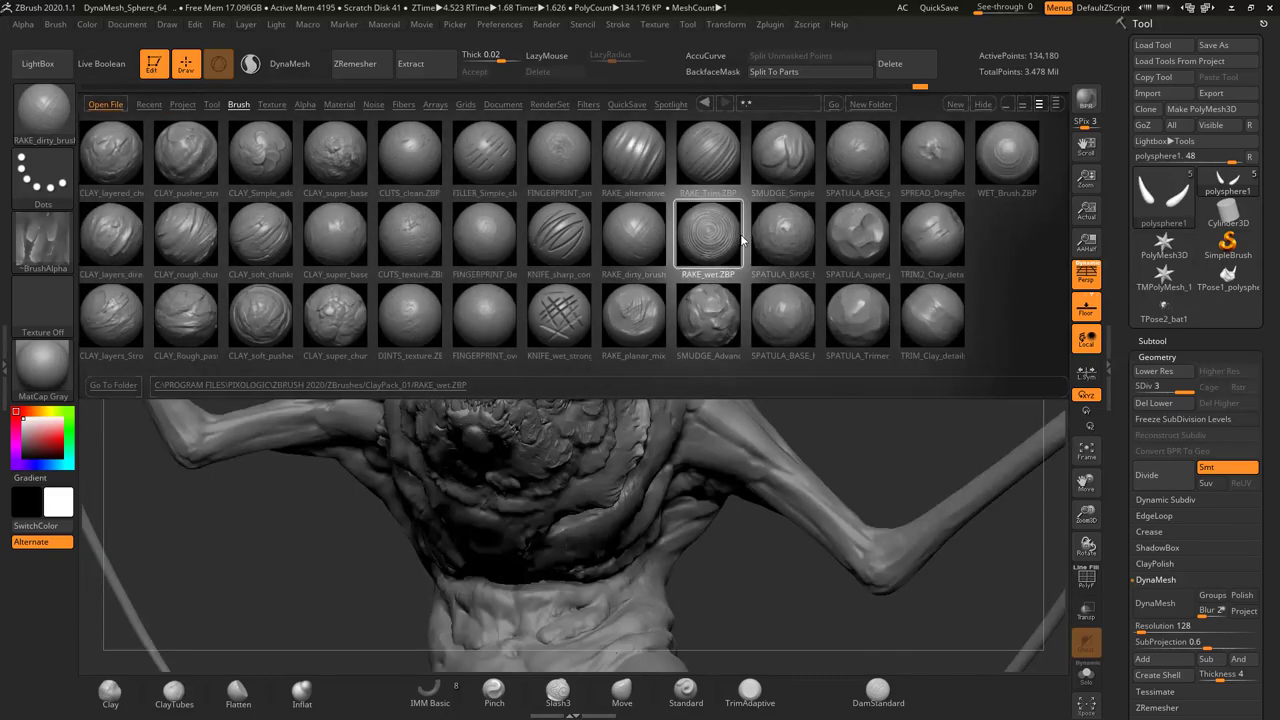
{"action": "double_click", "coordinate": [265, 318]}
{"action": "mouse_move", "coordinate": [265, 318]}
{"action": "right_mouse_down"}
{"action": "mouse_move", "coordinate": [600, 250]}
{"action": "mouse_move", "coordinate": [771, 240]}
{"action": "mouse_move", "coordinate": [323, 384]}
{"action": "mouse_move", "coordinate": [477, 423]}
{"action": "mouse_move", "coordinate": [784, 418]}
{"action": "right_mouse_up"}
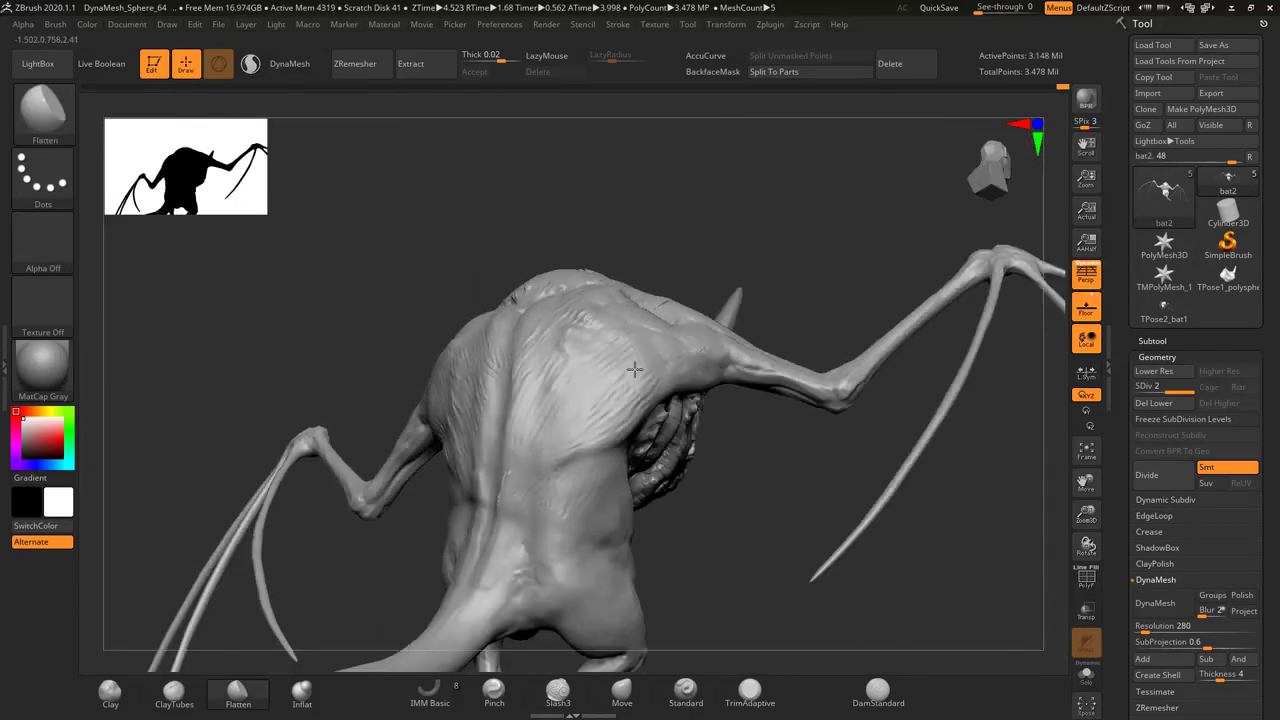
{"action": "right_click_drag", "start_coordinate": [603, 358], "coordinate": [382, 397]}
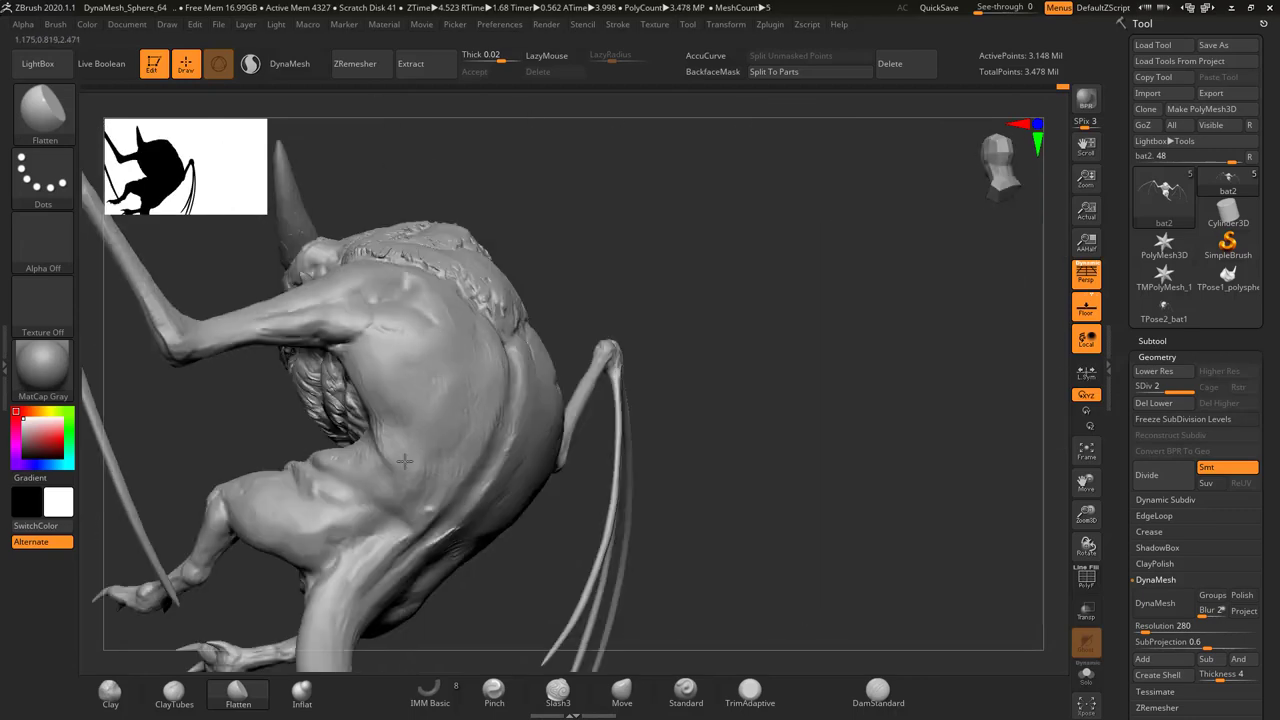
{"action": "mouse_move", "coordinate": [404, 460]}
{"action": "right_mouse_down"}
{"action": "mouse_move", "coordinate": [508, 371]}
{"action": "mouse_move", "coordinate": [543, 405]}
{"action": "mouse_move", "coordinate": [500, 330]}
{"action": "mouse_move", "coordinate": [603, 254]}
{"action": "mouse_move", "coordinate": [700, 260]}
{"action": "mouse_move", "coordinate": [730, 280]}
{"action": "right_mouse_up"}
Load BASE_rough_chunks and spread rough chunky texture across the creature's back
{"action": "key", "text": "b"}
{"action": "left_click", "coordinate": [543, 370]}
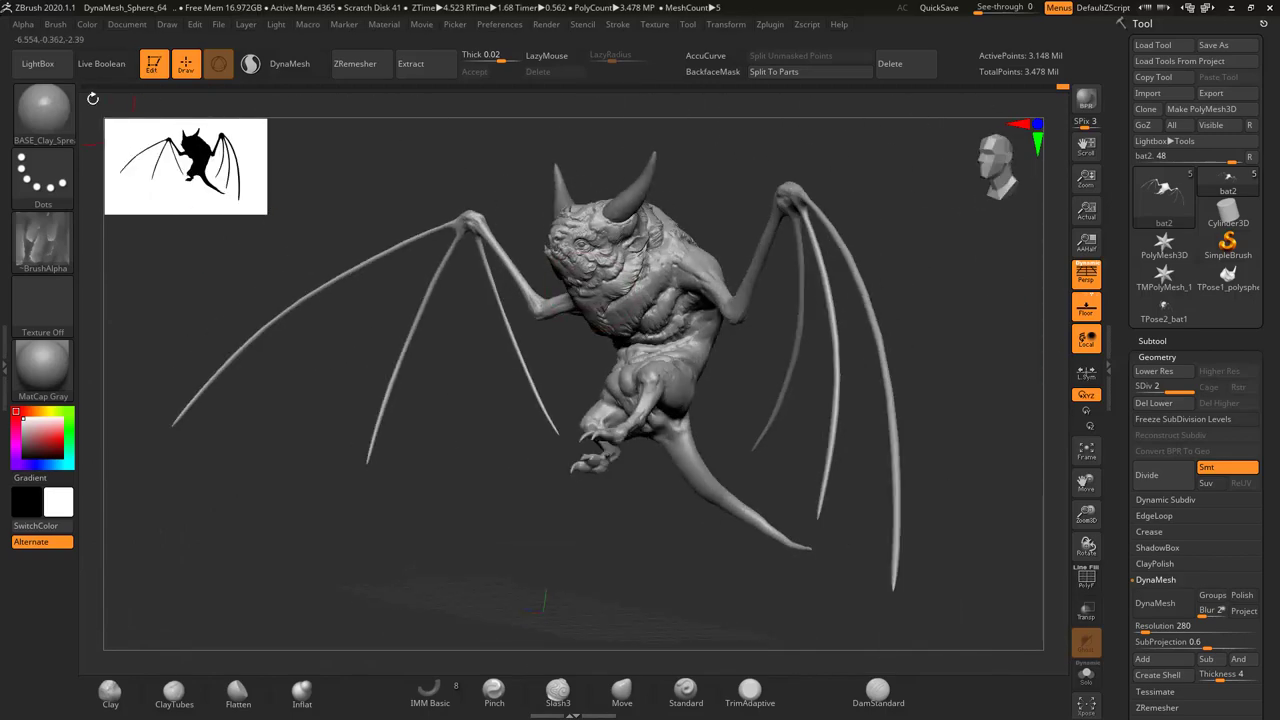
{"action": "double_click", "coordinate": [219, 308]}
{"action": "mouse_move", "coordinate": [219, 308]}
{"action": "right_mouse_down", "text": "ctrl"}
{"action": "mouse_move", "coordinate": [500, 300]}
{"action": "mouse_move", "coordinate": [595, 277]}
{"action": "mouse_move", "coordinate": [529, 243]}
{"action": "mouse_move", "coordinate": [520, 327]}
{"action": "mouse_move", "coordinate": [714, 263]}
{"action": "mouse_move", "coordinate": [686, 369]}
{"action": "right_mouse_up", "text": "ctrl"}
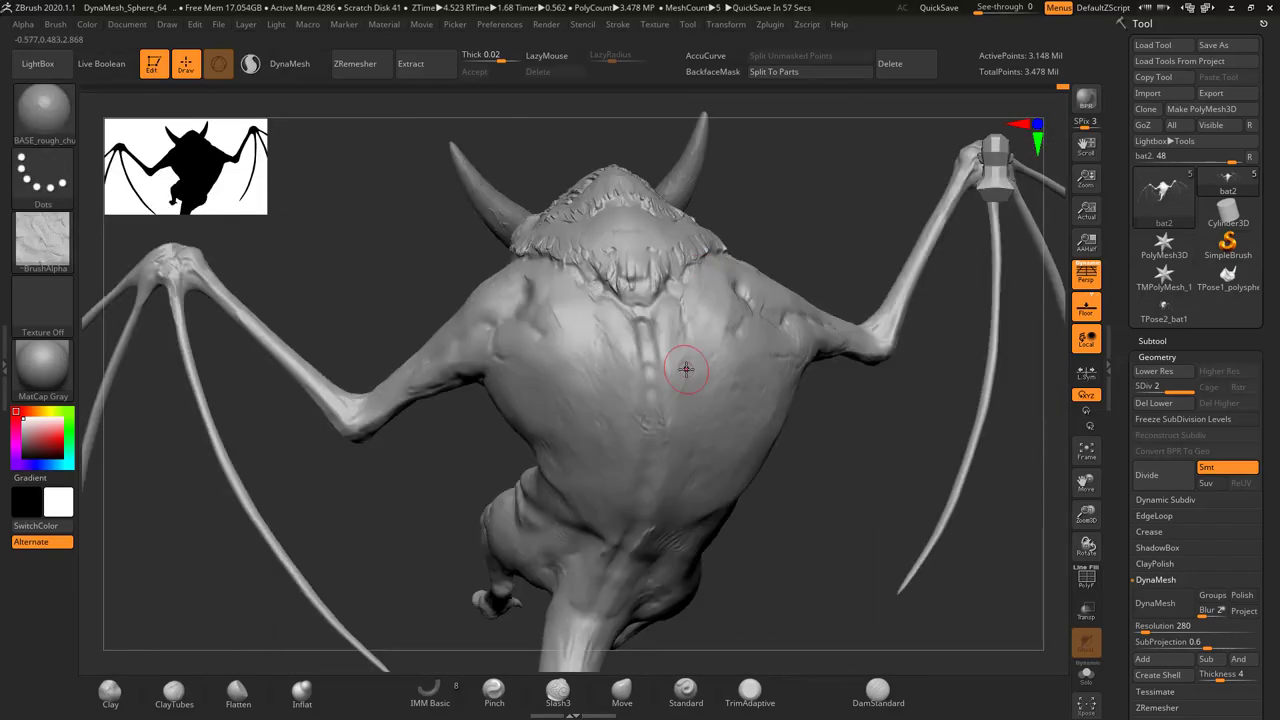
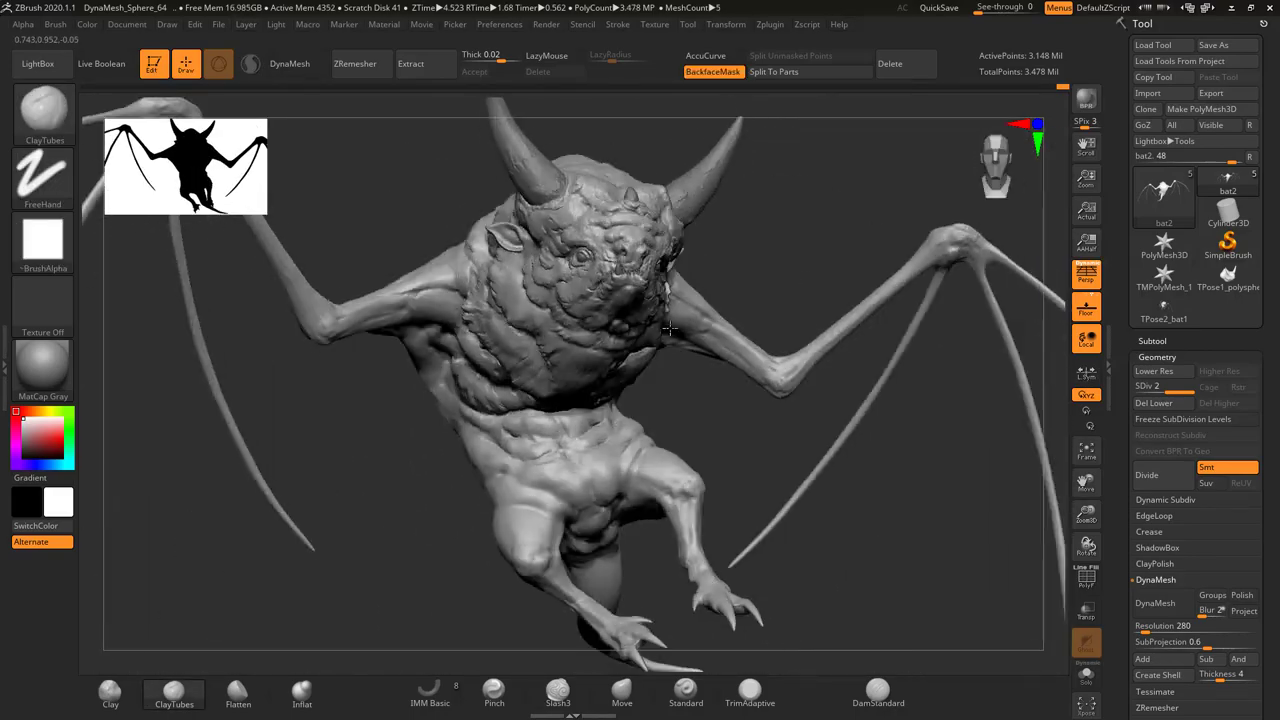
Look the bat over from side, back and front views, and select the Flatten brush (B-F-L)
{"action": "mouse_move", "coordinate": [707, 332]}
{"action": "left_mouse_down"}
{"action": "mouse_move", "coordinate": [704, 284]}
{"action": "mouse_move", "coordinate": [662, 437]}
{"action": "left_mouse_up"}
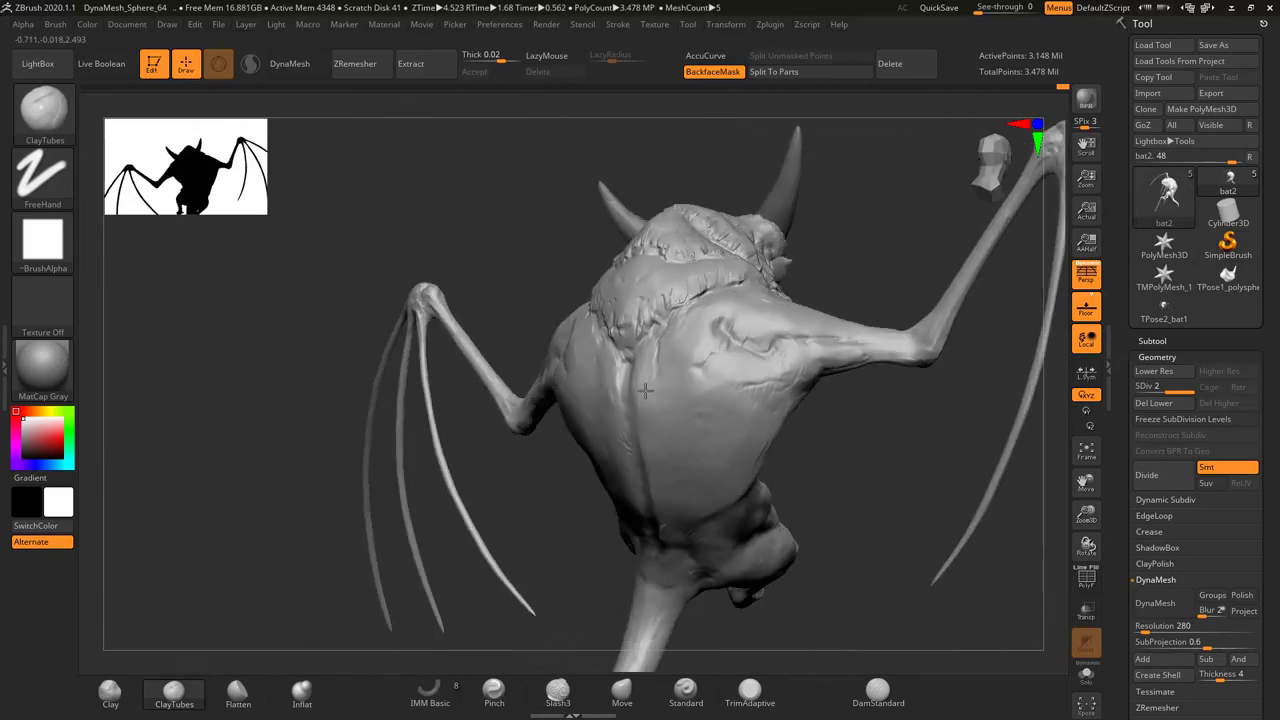
{"action": "key", "text": "b"}
{"action": "key", "text": "f"}
{"action": "key", "text": "l"}
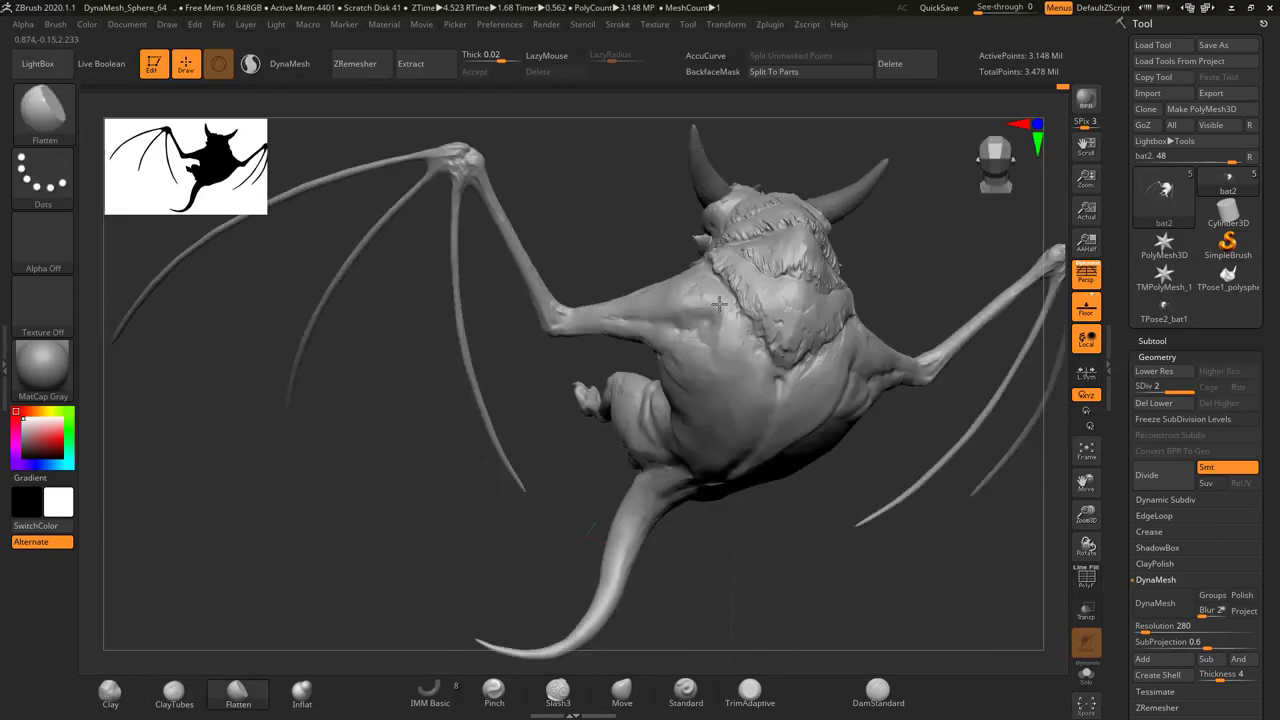
{"action": "right_click_drag", "start_coordinate": [719, 367], "coordinate": [694, 342]}
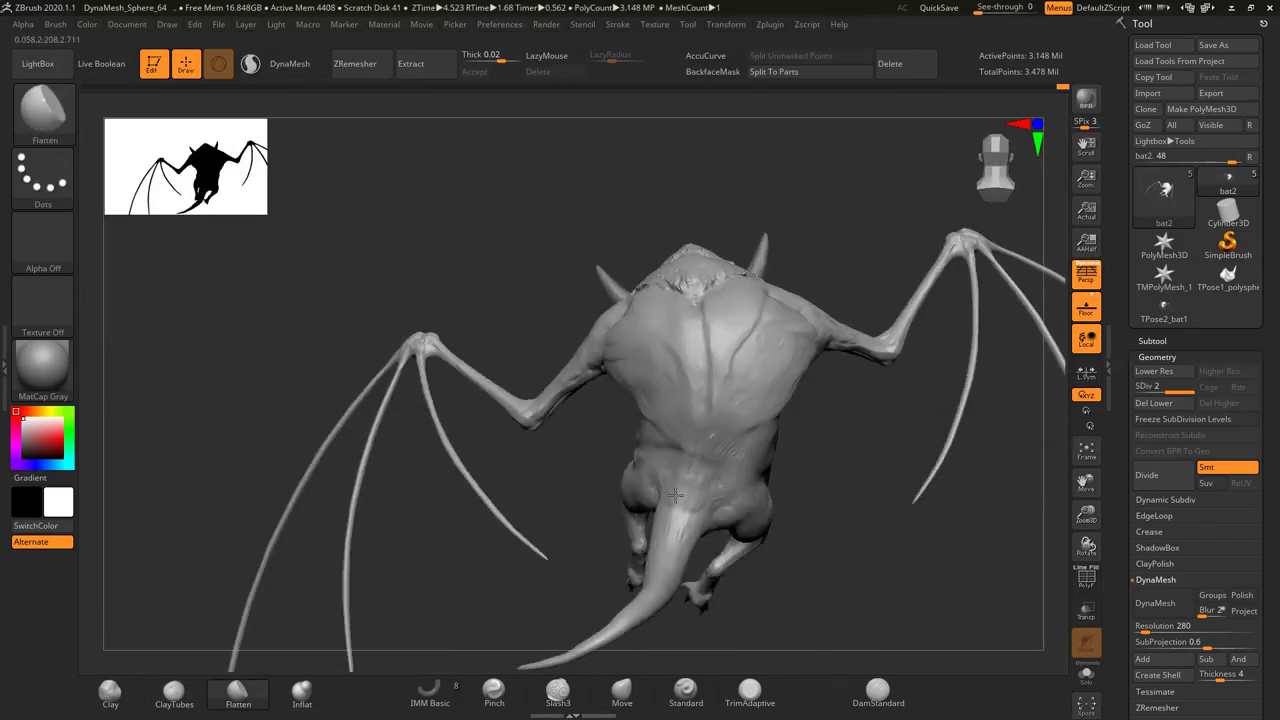
{"action": "mouse_move", "coordinate": [703, 497]}
{"action": "right_mouse_down"}
{"action": "mouse_move", "coordinate": [764, 298]}
{"action": "mouse_move", "coordinate": [560, 340]}
{"action": "right_mouse_up"}
Split a new piece off the horn subtool, trace a CurveTriFill membrane from finger bone to body, and DynaMesh it
{"action": "key", "text": "b"}
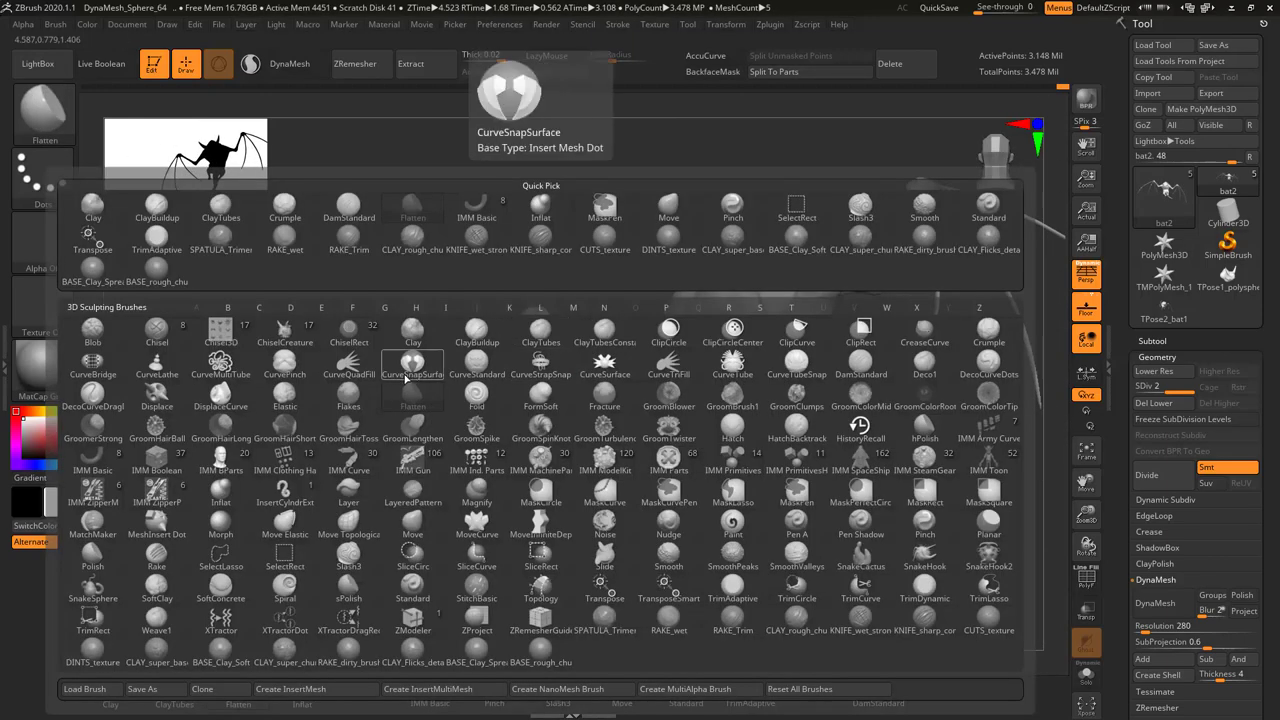
{"action": "left_click", "coordinate": [625, 367]}
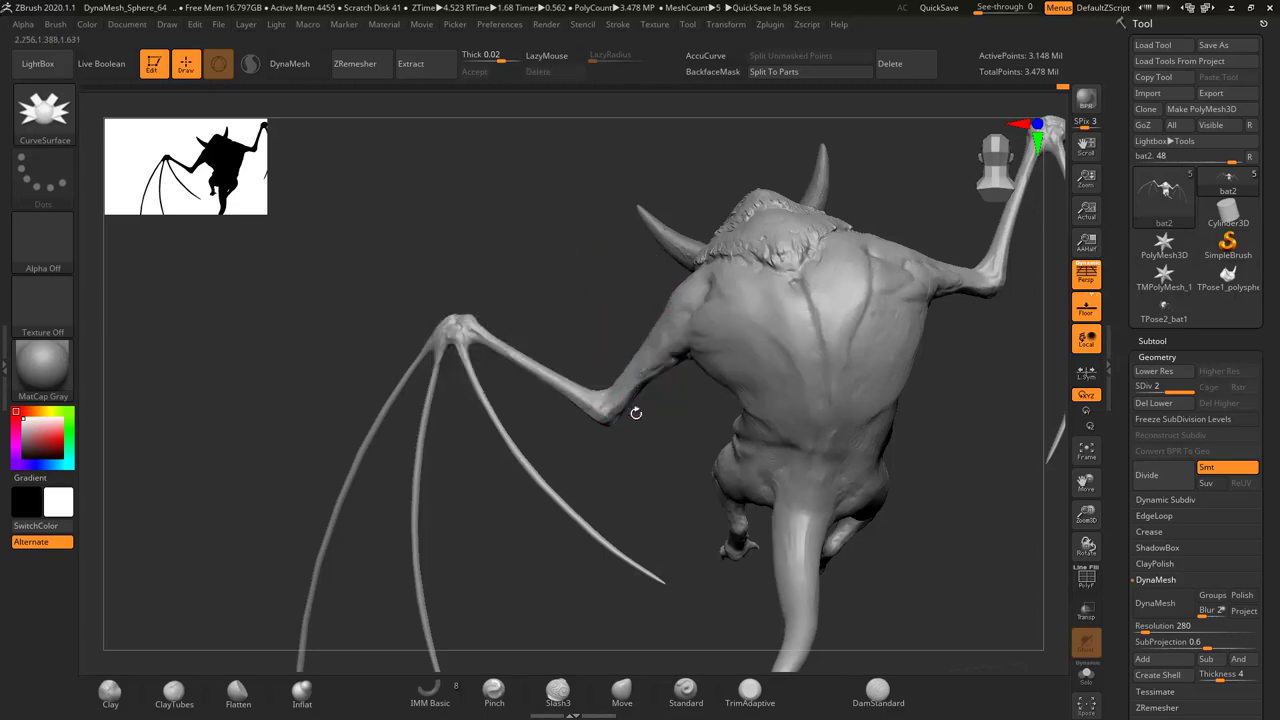
{"action": "left_click", "coordinate": [682, 253], "text": "alt"}
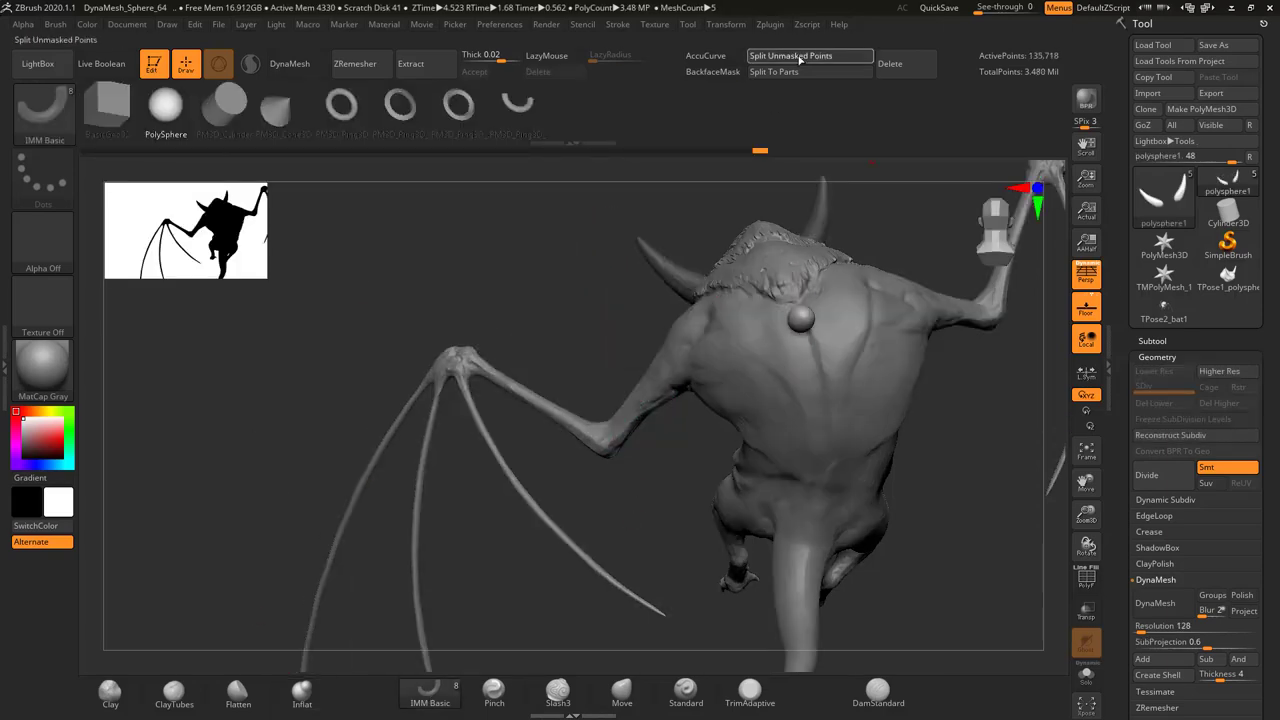
{"action": "left_click", "coordinate": [800, 59]}
{"action": "key", "text": "b"}
{"action": "mouse_move", "coordinate": [700, 300]}
{"action": "right_mouse_down"}
{"action": "mouse_move", "coordinate": [779, 269]}
{"action": "mouse_move", "coordinate": [652, 497]}
{"action": "mouse_move", "coordinate": [668, 464]}
{"action": "right_mouse_up"}
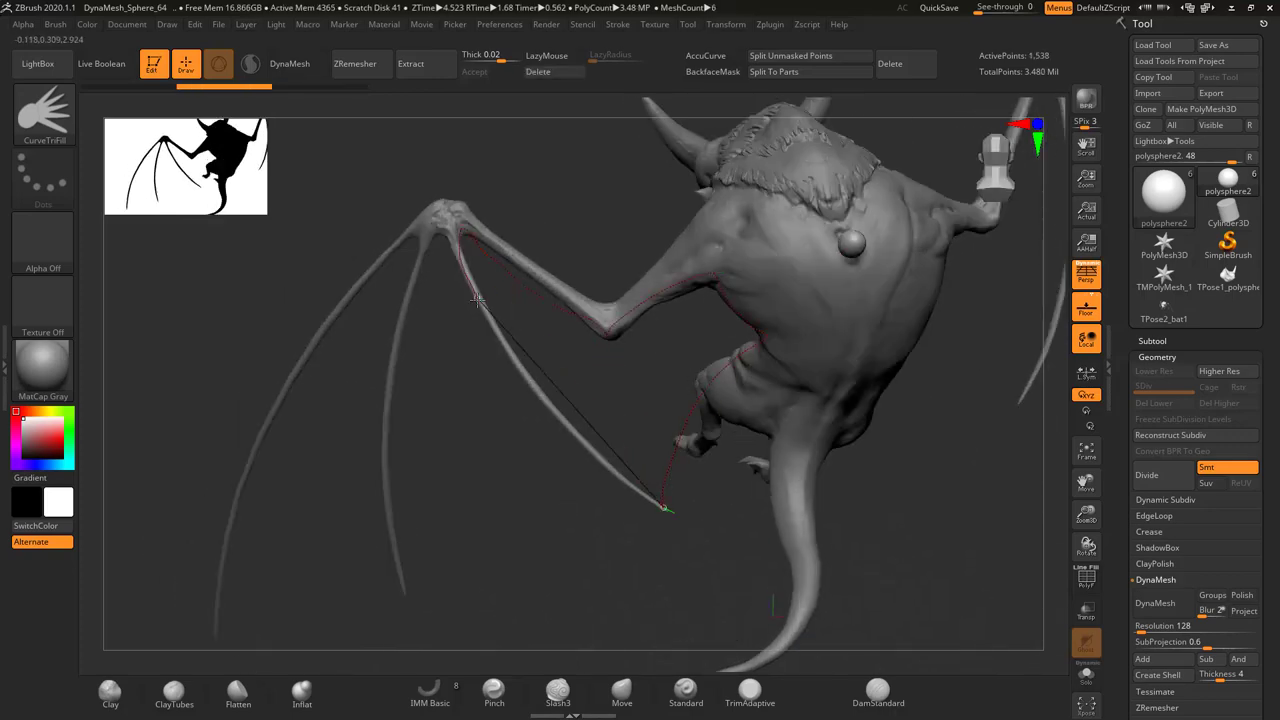
{"action": "left_click_drag", "start_coordinate": [478, 299], "coordinate": [462, 238]}
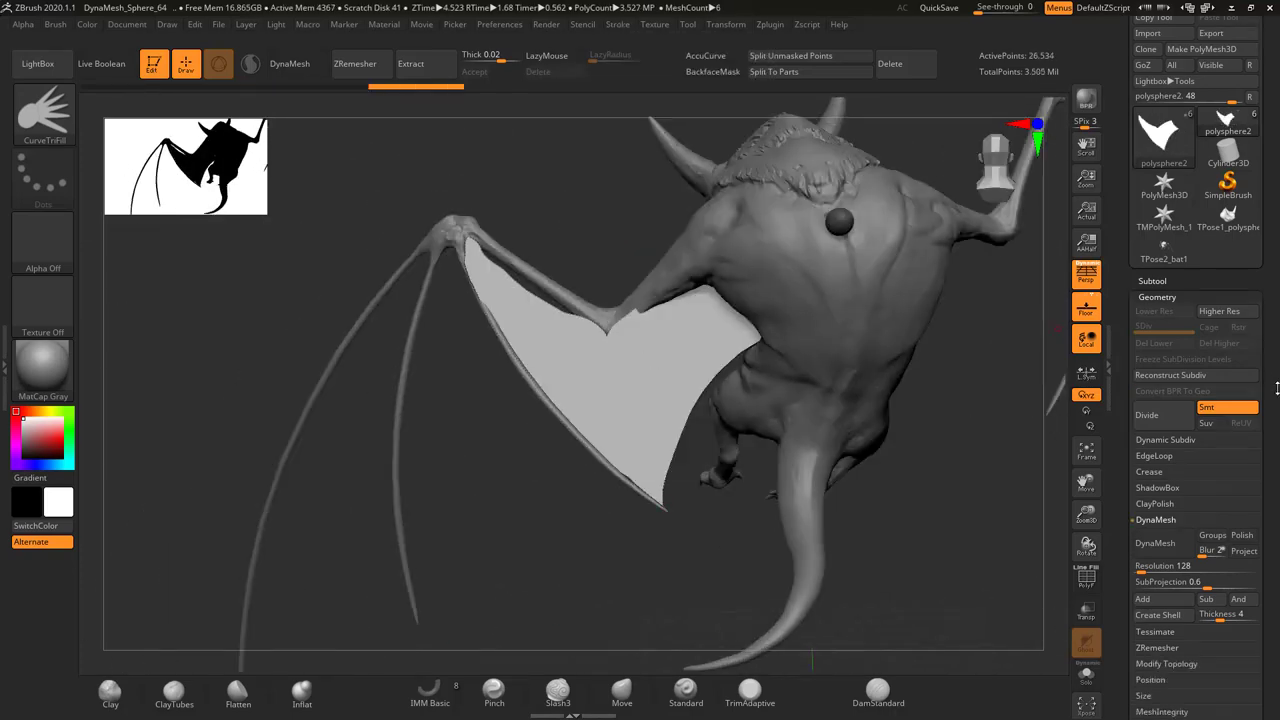
{"action": "scroll", "coordinate": [1277, 388], "scroll_direction": "down", "scroll_amount": 2}
{"action": "left_click", "coordinate": [1158, 464]}
Switch to a smaller Move brush and inspect the new membrane from the rear, top and legs
{"action": "key", "text": "b"}
{"action": "key", "text": "m"}
{"action": "key", "text": "v"}
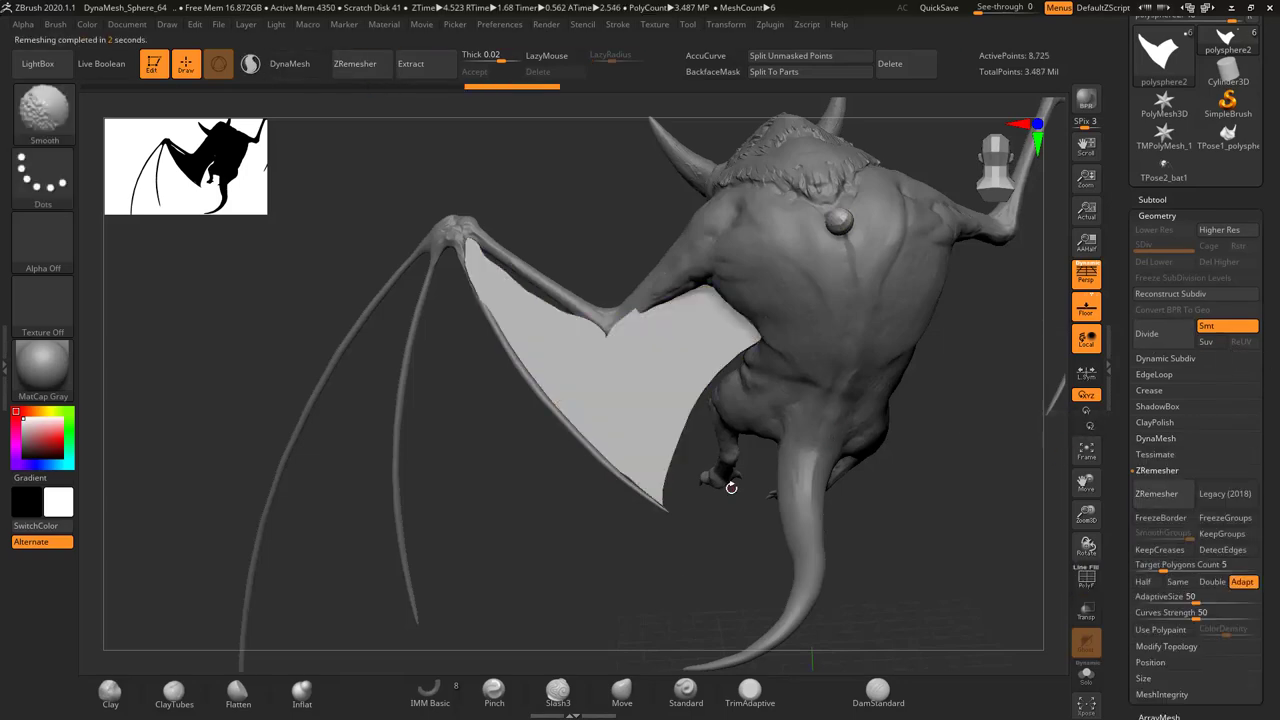
{"action": "mouse_move", "coordinate": [729, 486]}
{"action": "right_mouse_down"}
{"action": "mouse_move", "coordinate": [497, 293]}
{"action": "mouse_move", "coordinate": [614, 371]}
{"action": "mouse_move", "coordinate": [514, 451]}
{"action": "mouse_move", "coordinate": [610, 342]}
{"action": "mouse_move", "coordinate": [640, 380]}
{"action": "mouse_move", "coordinate": [500, 409]}
{"action": "mouse_move", "coordinate": [505, 425]}
{"action": "mouse_move", "coordinate": [508, 414]}
{"action": "right_mouse_up"}
{"action": "key", "text": "s"}
{"action": "left_click_drag", "start_coordinate": [508, 414], "coordinate": [466, 414]}
{"action": "mouse_move", "coordinate": [466, 414]}
{"action": "right_mouse_down"}
{"action": "mouse_move", "coordinate": [510, 440]}
{"action": "mouse_move", "coordinate": [489, 538]}
{"action": "mouse_move", "coordinate": [480, 490]}
{"action": "mouse_move", "coordinate": [557, 409]}
{"action": "mouse_move", "coordinate": [545, 435]}
{"action": "right_mouse_up"}
{"action": "mouse_move", "coordinate": [521, 516]}
{"action": "right_mouse_down"}
{"action": "mouse_move", "coordinate": [594, 453]}
{"action": "mouse_move", "coordinate": [520, 370]}
{"action": "mouse_move", "coordinate": [514, 314]}
{"action": "mouse_move", "coordinate": [438, 388]}
{"action": "mouse_move", "coordinate": [410, 357]}
{"action": "mouse_move", "coordinate": [670, 525]}
{"action": "right_mouse_up"}
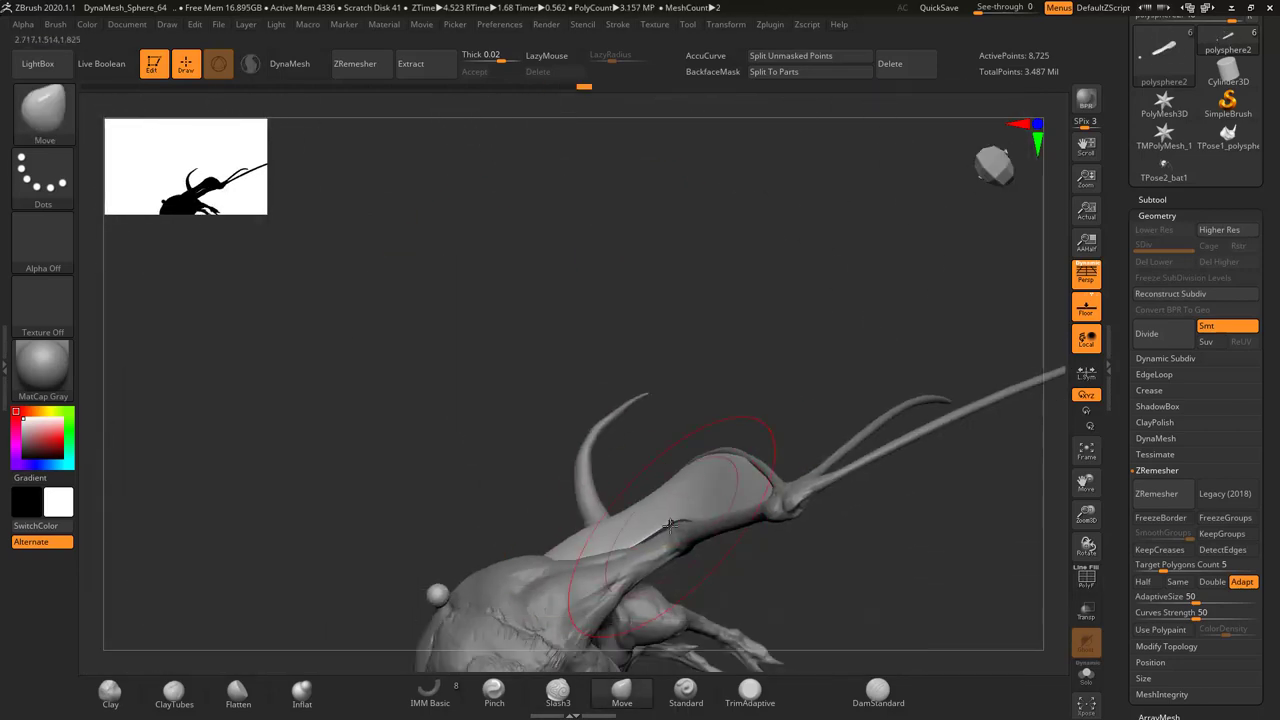
{"action": "right_click_drag", "start_coordinate": [586, 531], "coordinate": [700, 480]}
{"action": "mouse_move", "coordinate": [829, 486]}
{"action": "right_mouse_down"}
{"action": "mouse_move", "coordinate": [830, 407]}
{"action": "mouse_move", "coordinate": [850, 440]}
{"action": "mouse_move", "coordinate": [770, 480]}
{"action": "right_mouse_up"}
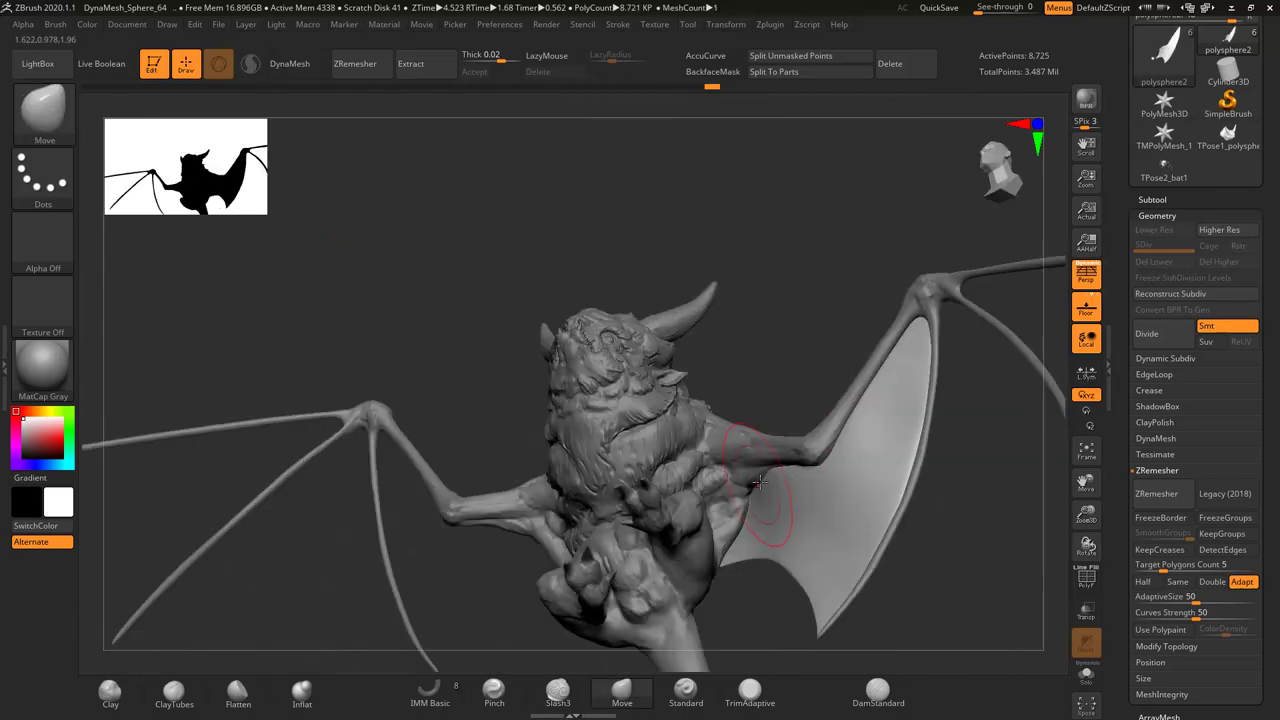
{"action": "mouse_move", "coordinate": [811, 594]}
{"action": "right_mouse_down"}
{"action": "mouse_move", "coordinate": [771, 529]}
{"action": "mouse_move", "coordinate": [691, 477]}
{"action": "mouse_move", "coordinate": [736, 418]}
{"action": "mouse_move", "coordinate": [823, 417]}
{"action": "mouse_move", "coordinate": [829, 371]}
{"action": "mouse_move", "coordinate": [741, 300]}
{"action": "mouse_move", "coordinate": [808, 344]}
{"action": "right_mouse_up"}
{"action": "left_click", "coordinate": [620, 367], "text": "alt"}
{"action": "mouse_move", "coordinate": [746, 427]}
{"action": "right_mouse_down"}
{"action": "mouse_move", "coordinate": [620, 367]}
{"action": "mouse_move", "coordinate": [630, 362]}
{"action": "mouse_move", "coordinate": [634, 419]}
{"action": "mouse_move", "coordinate": [588, 378]}
{"action": "mouse_move", "coordinate": [574, 388]}
{"action": "right_mouse_up"}
Trace a LazyMouse CurveTriFill panel between the next finger bones and DynaMesh it
{"action": "right_click_drag", "start_coordinate": [750, 426], "coordinate": [531, 474]}
{"action": "key", "text": "b"}
{"action": "left_click", "coordinate": [553, 463]}
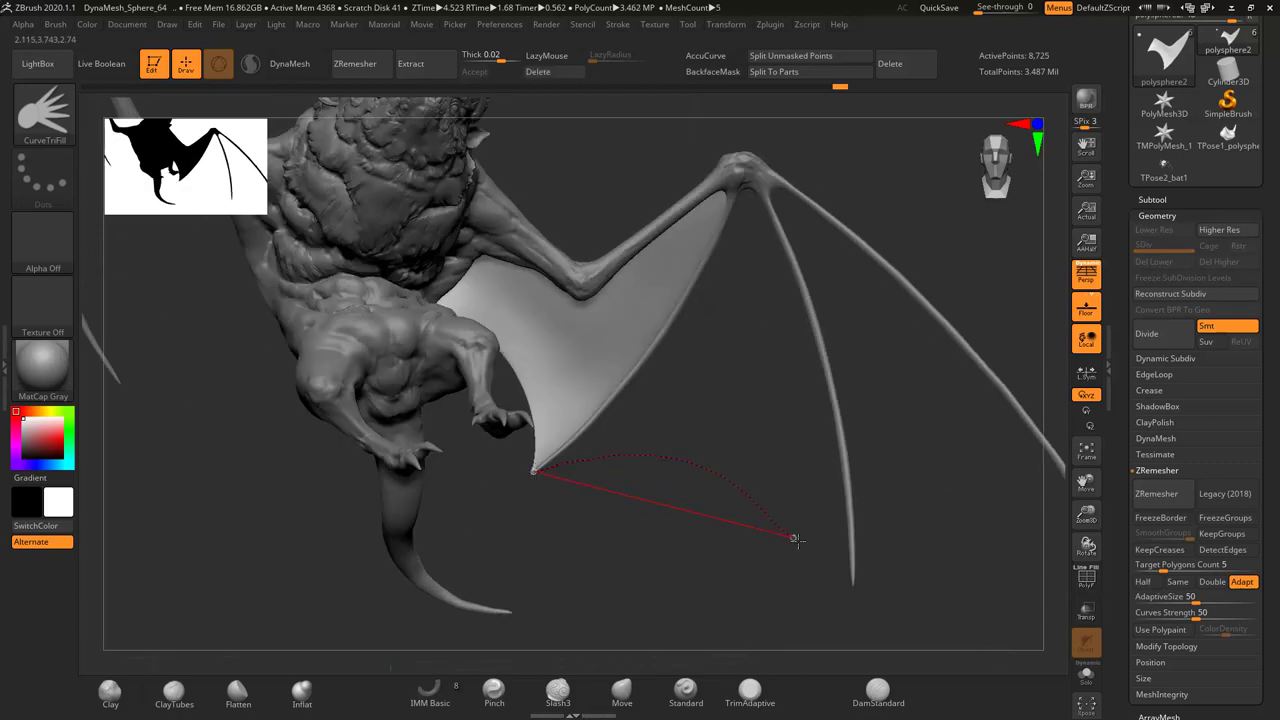
{"action": "key", "text": "l"}
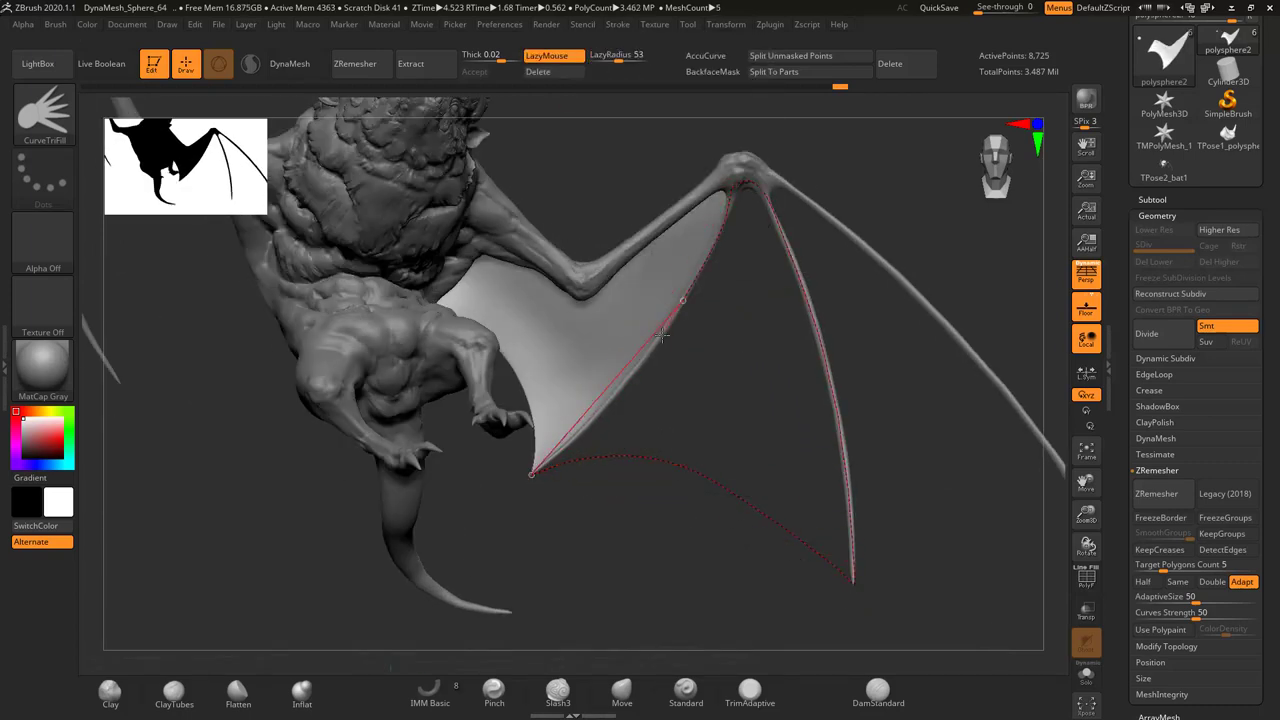
{"action": "left_click_drag", "start_coordinate": [563, 454], "coordinate": [533, 472]}
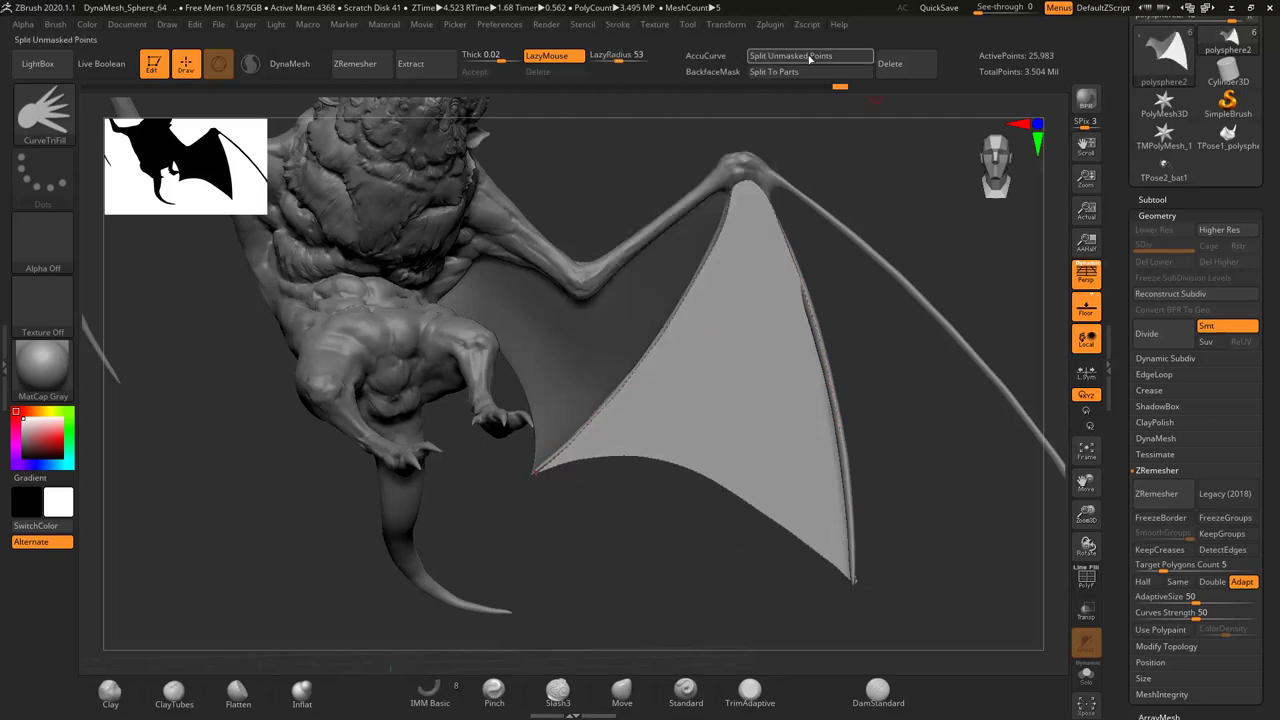
{"action": "left_click_drag", "start_coordinate": [717, 451], "coordinate": [801, 446]}
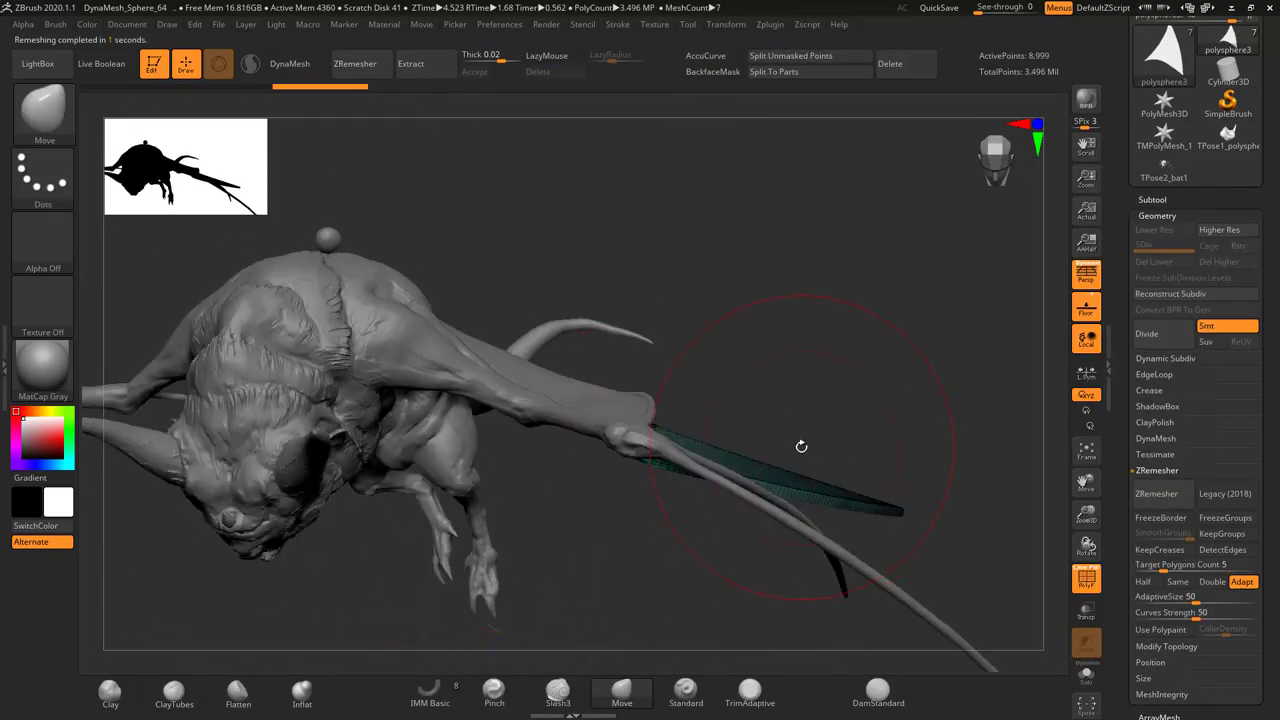
{"action": "key", "text": "q"}
{"action": "mouse_move", "coordinate": [671, 357]}
{"action": "left_mouse_down"}
{"action": "mouse_move", "coordinate": [612, 470]}
{"action": "mouse_move", "coordinate": [686, 400]}
{"action": "mouse_move", "coordinate": [838, 357]}
{"action": "mouse_move", "coordinate": [857, 371]}
{"action": "mouse_move", "coordinate": [828, 378]}
{"action": "left_mouse_up"}
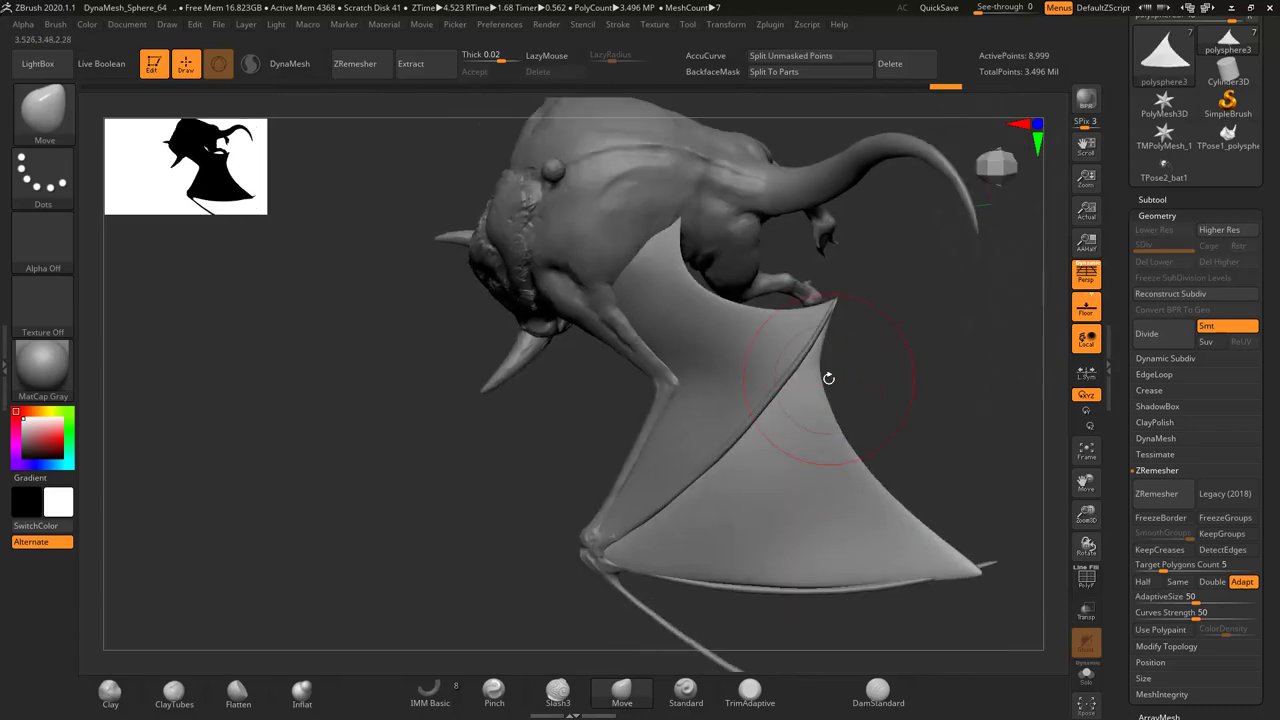
{"action": "mouse_move", "coordinate": [845, 422]}
{"action": "left_mouse_down"}
{"action": "mouse_move", "coordinate": [898, 428]}
{"action": "mouse_move", "coordinate": [787, 328]}
{"action": "mouse_move", "coordinate": [922, 172]}
{"action": "mouse_move", "coordinate": [882, 260]}
{"action": "mouse_move", "coordinate": [758, 399]}
{"action": "mouse_move", "coordinate": [688, 369]}
{"action": "left_mouse_up"}
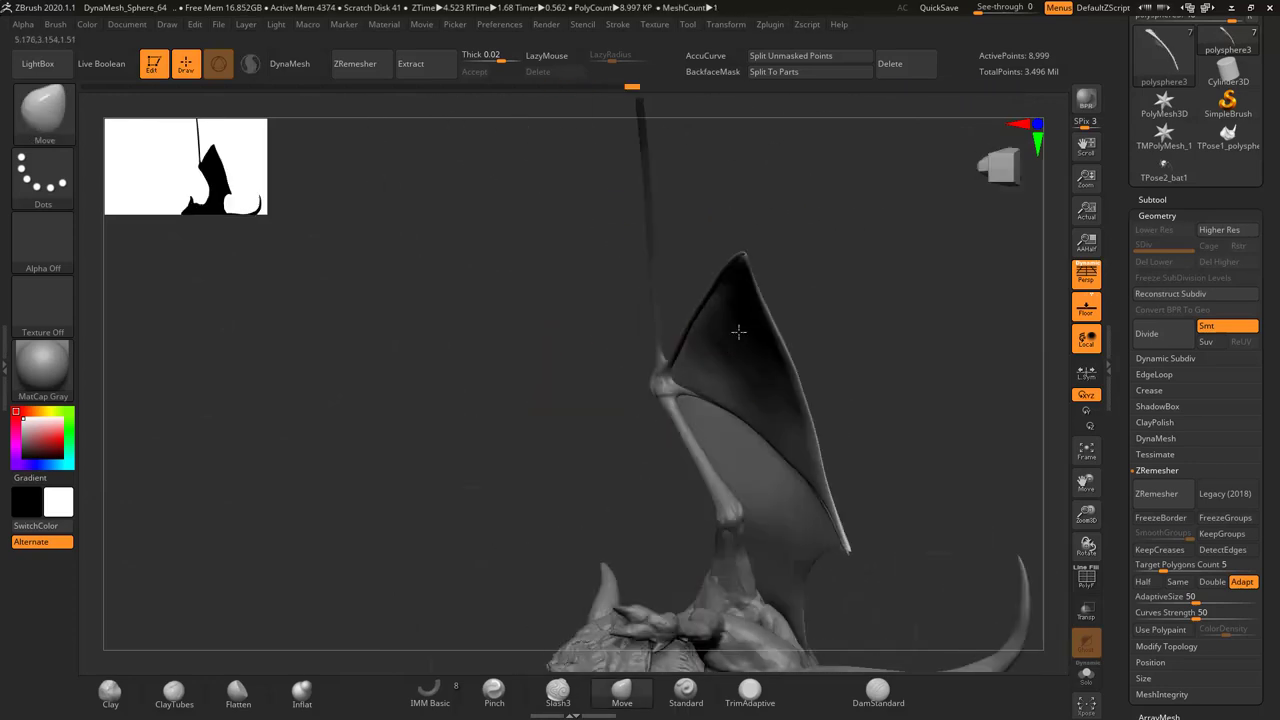
Pick the polysphere2 wing membrane subtool from the Subtool list and frame it with F
{"action": "left_click_drag", "start_coordinate": [738, 331], "coordinate": [806, 363]}
{"action": "left_click_drag", "start_coordinate": [841, 410], "coordinate": [734, 393]}
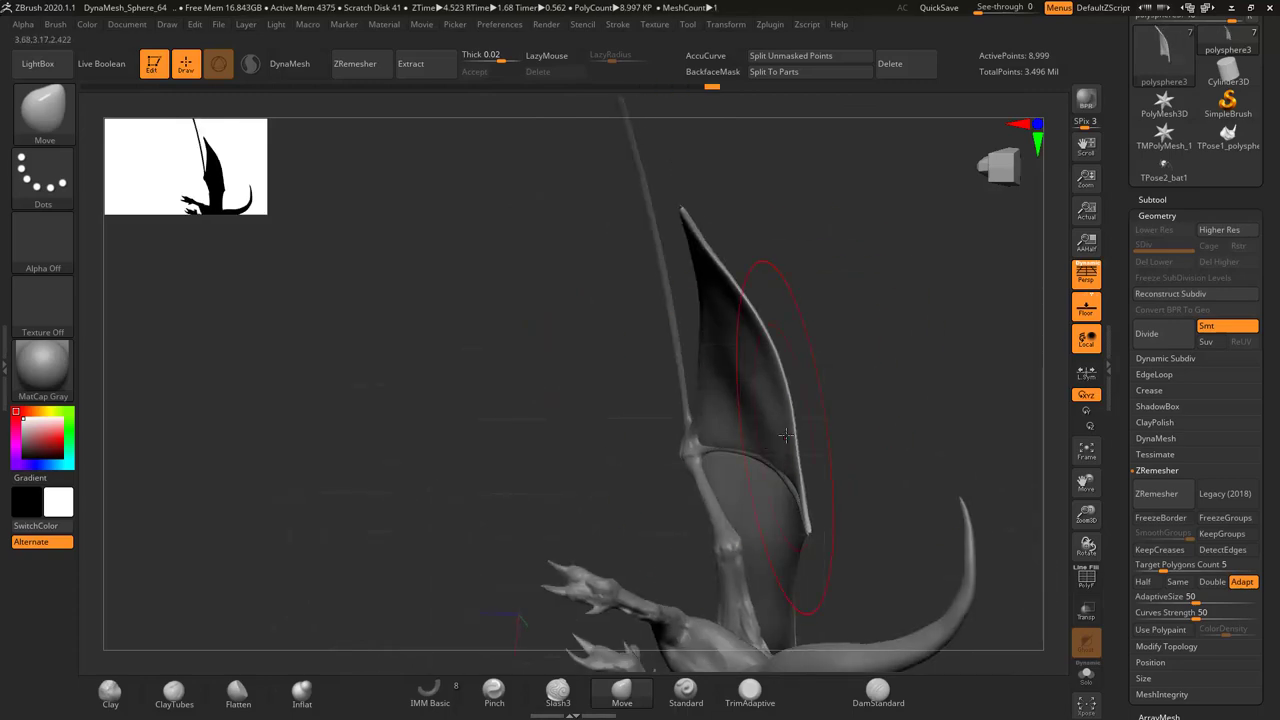
{"action": "mouse_move", "coordinate": [785, 435]}
{"action": "left_mouse_down"}
{"action": "mouse_move", "coordinate": [695, 456]}
{"action": "mouse_move", "coordinate": [716, 519]}
{"action": "left_mouse_up"}
{"action": "key", "text": "f"}
{"action": "left_click", "coordinate": [707, 374], "text": "alt"}
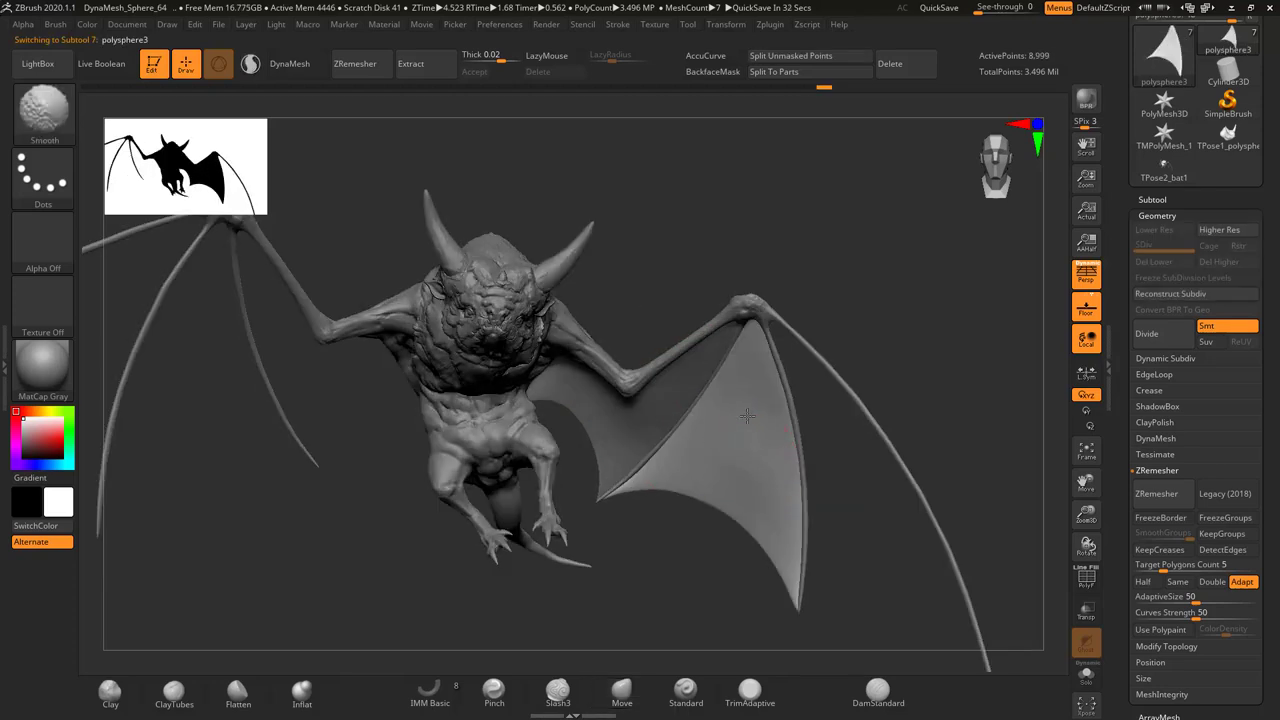
{"action": "key", "text": "f"}
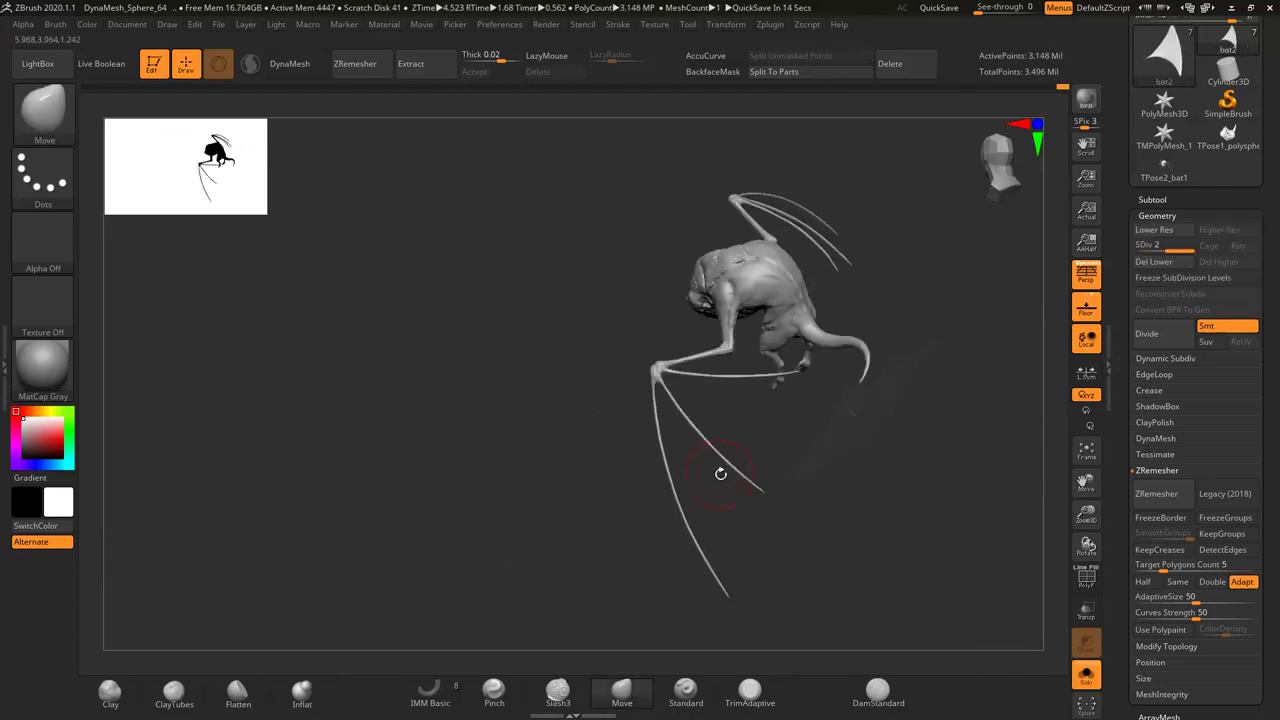
{"action": "left_click", "coordinate": [1152, 199]}
{"action": "left_click", "coordinate": [1158, 398]}
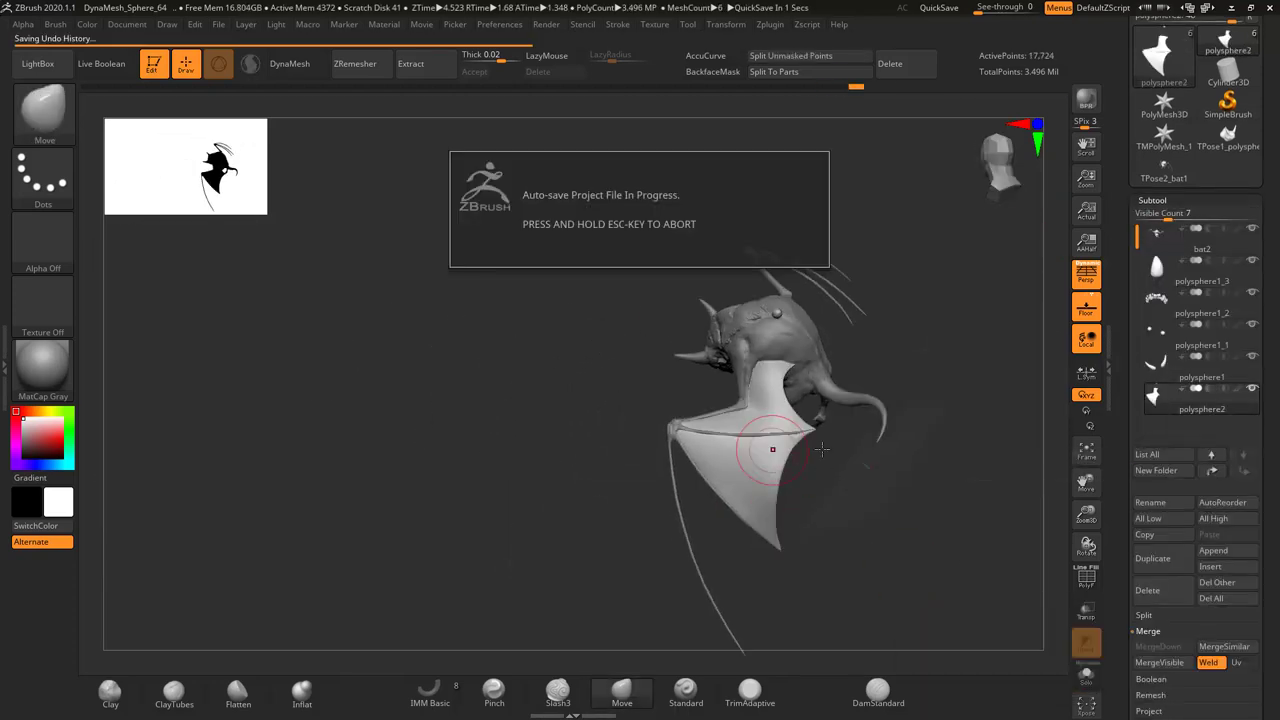
{"action": "left_click_drag", "start_coordinate": [780, 420], "coordinate": [906, 365]}
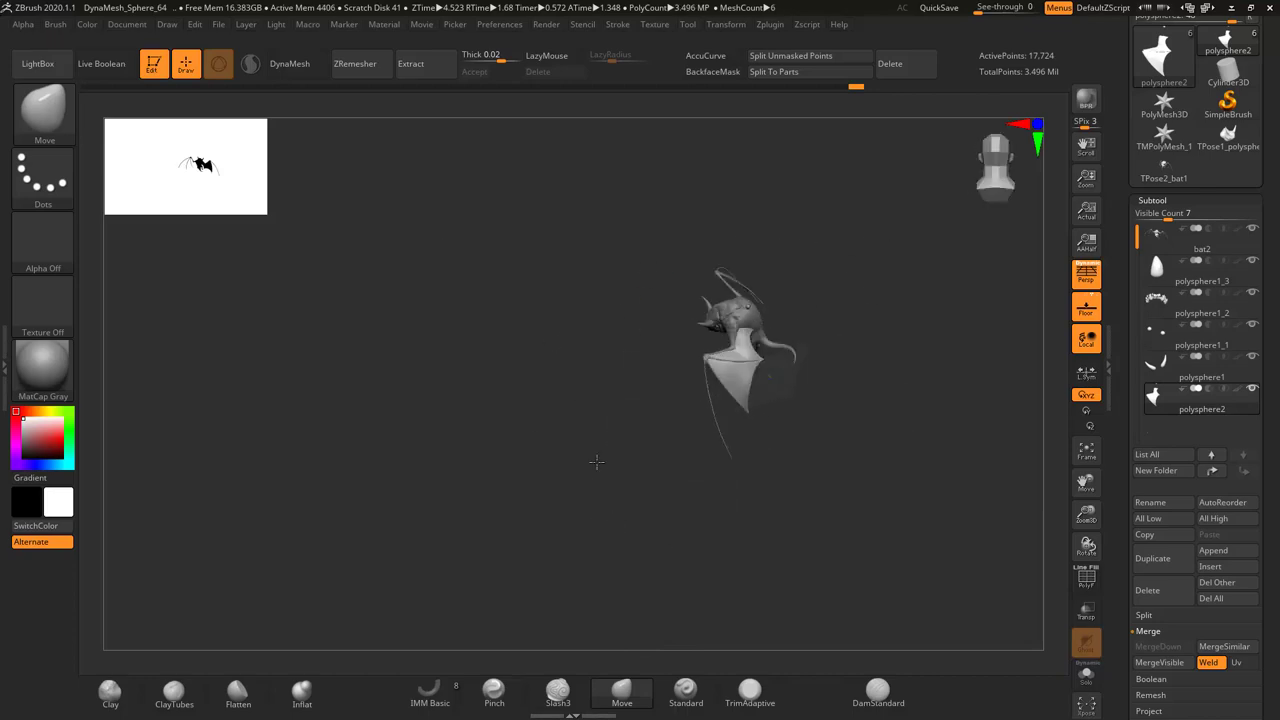
{"action": "key", "text": "f"}
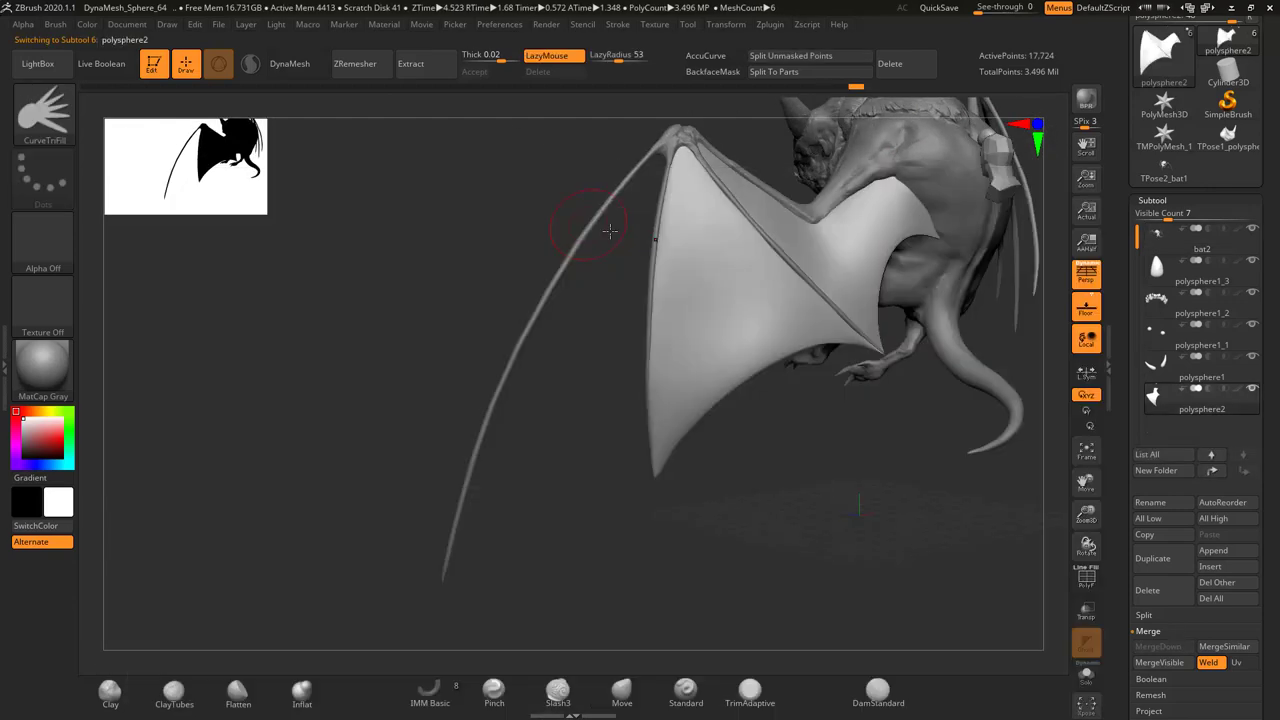
Draw the outermost CurveTriFill panel out to the wing tip, DynaMesh it, and turn on Solo
{"action": "left_click_drag", "start_coordinate": [655, 306], "coordinate": [500, 618]}
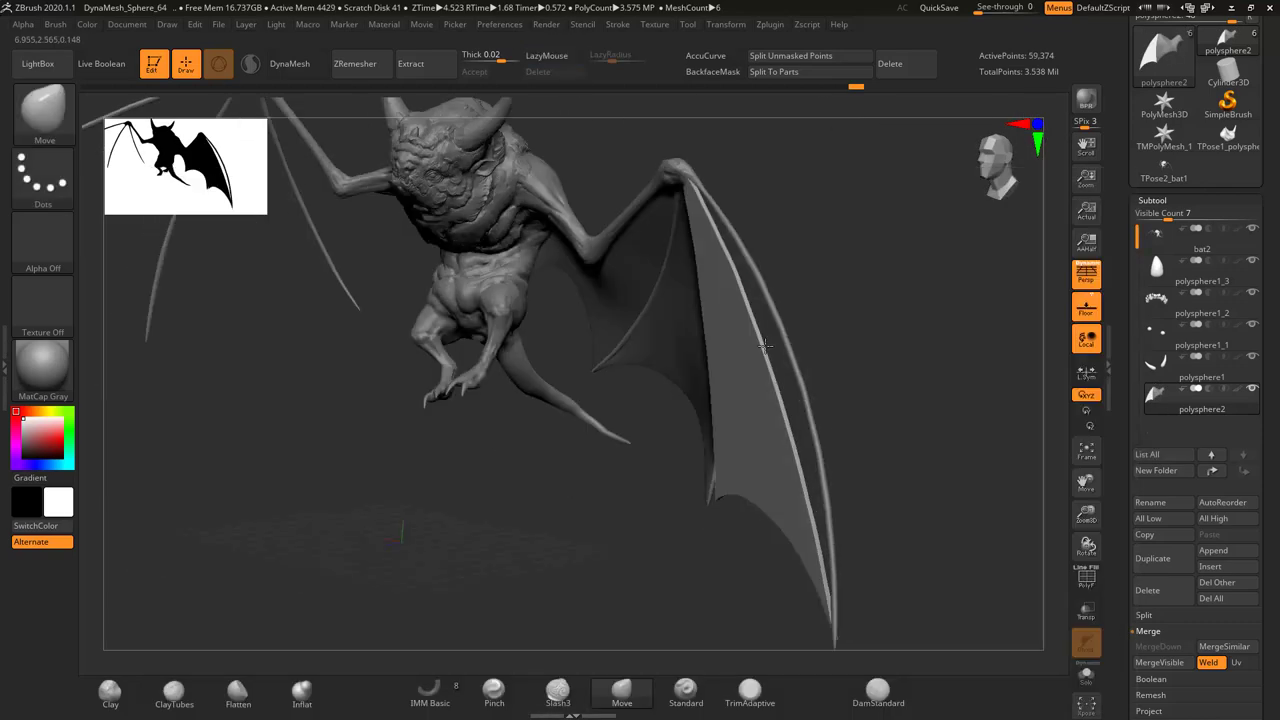
{"action": "left_click_drag", "start_coordinate": [796, 269], "coordinate": [771, 449]}
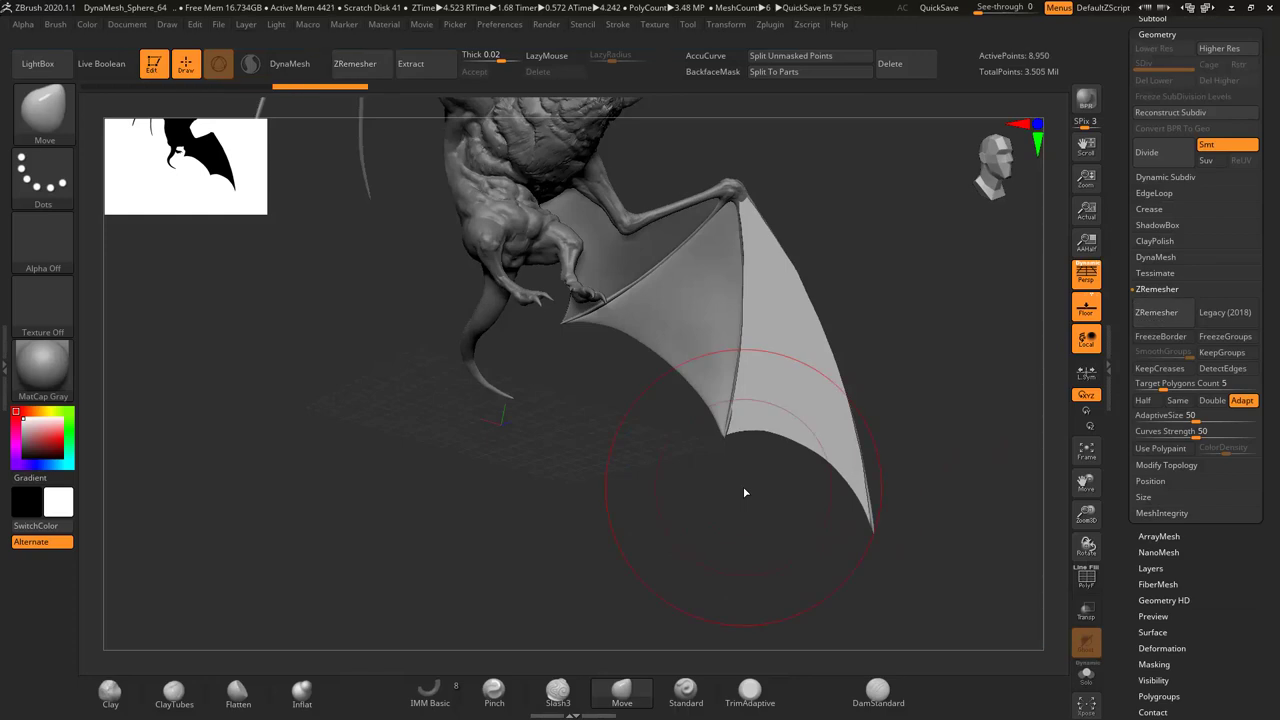
{"action": "mouse_move", "coordinate": [744, 492]}
{"action": "left_mouse_down"}
{"action": "mouse_move", "coordinate": [767, 561]}
{"action": "mouse_move", "coordinate": [515, 545]}
{"action": "mouse_move", "coordinate": [731, 408]}
{"action": "left_mouse_up"}
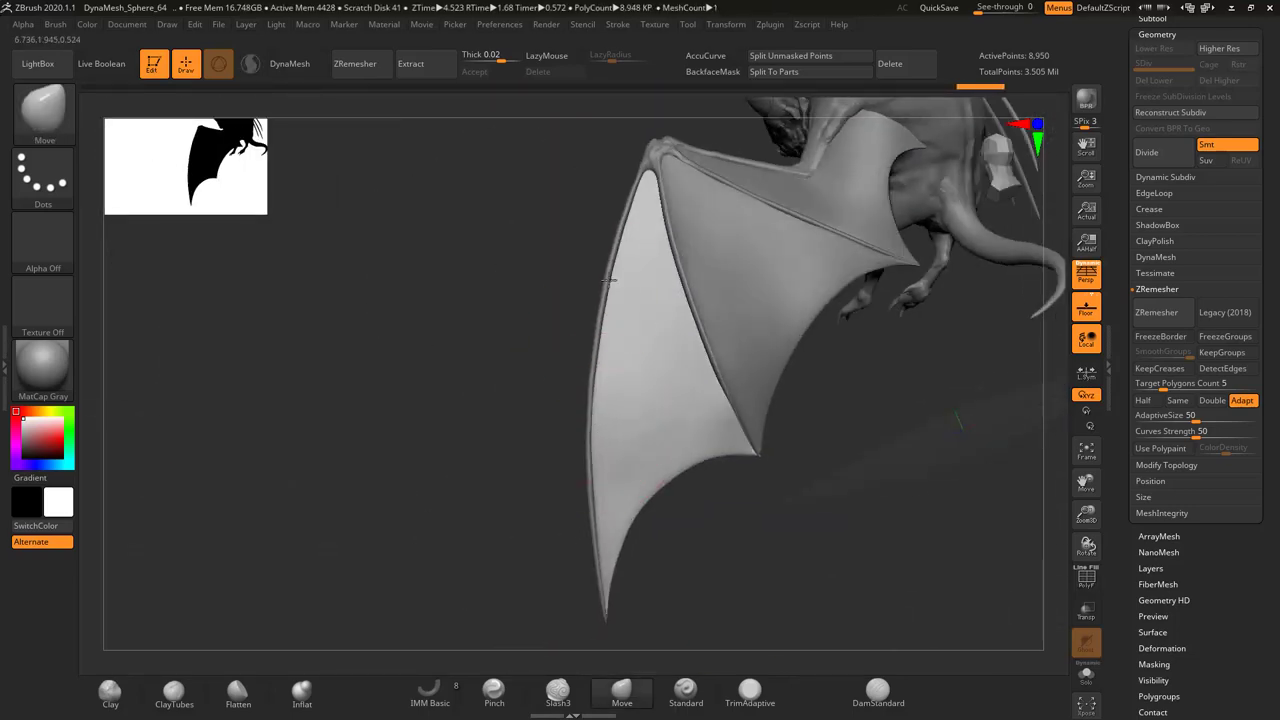
{"action": "mouse_move", "coordinate": [670, 284]}
{"action": "left_mouse_down"}
{"action": "mouse_move", "coordinate": [677, 357]}
{"action": "mouse_move", "coordinate": [784, 363]}
{"action": "mouse_move", "coordinate": [649, 374]}
{"action": "mouse_move", "coordinate": [800, 400]}
{"action": "mouse_move", "coordinate": [663, 389]}
{"action": "left_mouse_up"}
{"action": "left_click_drag", "start_coordinate": [1040, 275], "coordinate": [926, 357]}
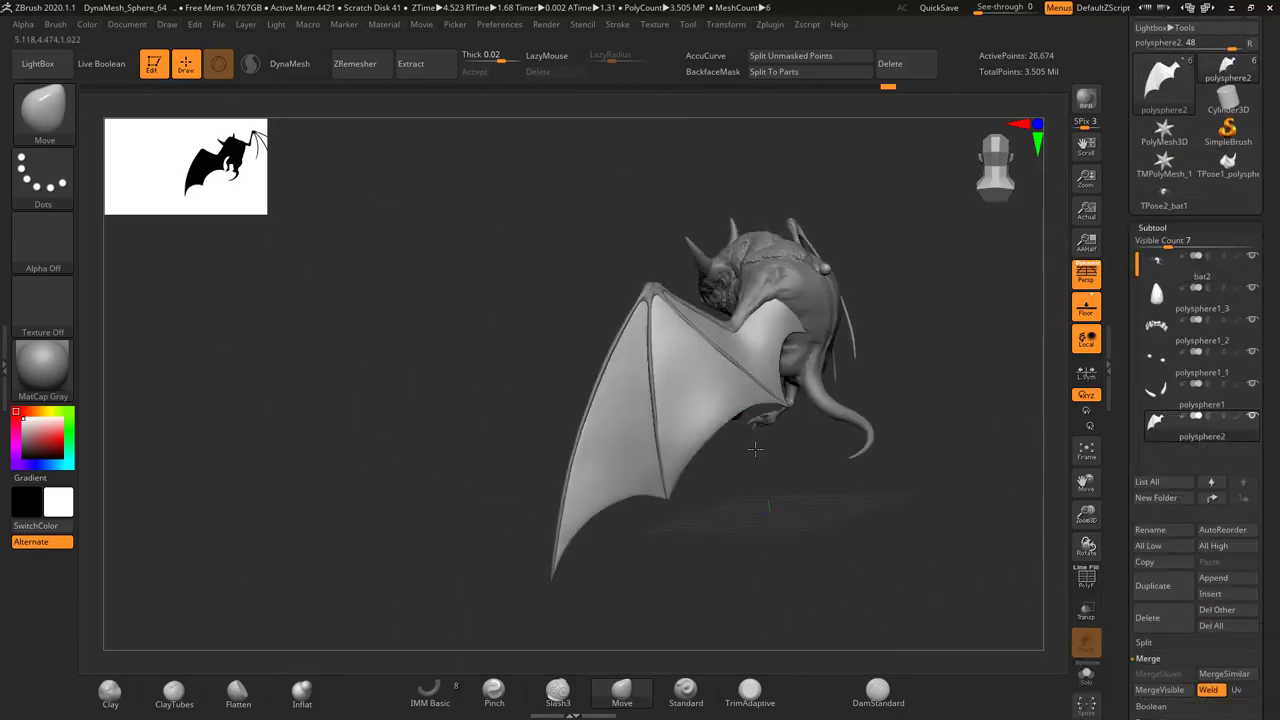
{"action": "left_click", "coordinate": [1087, 673]}
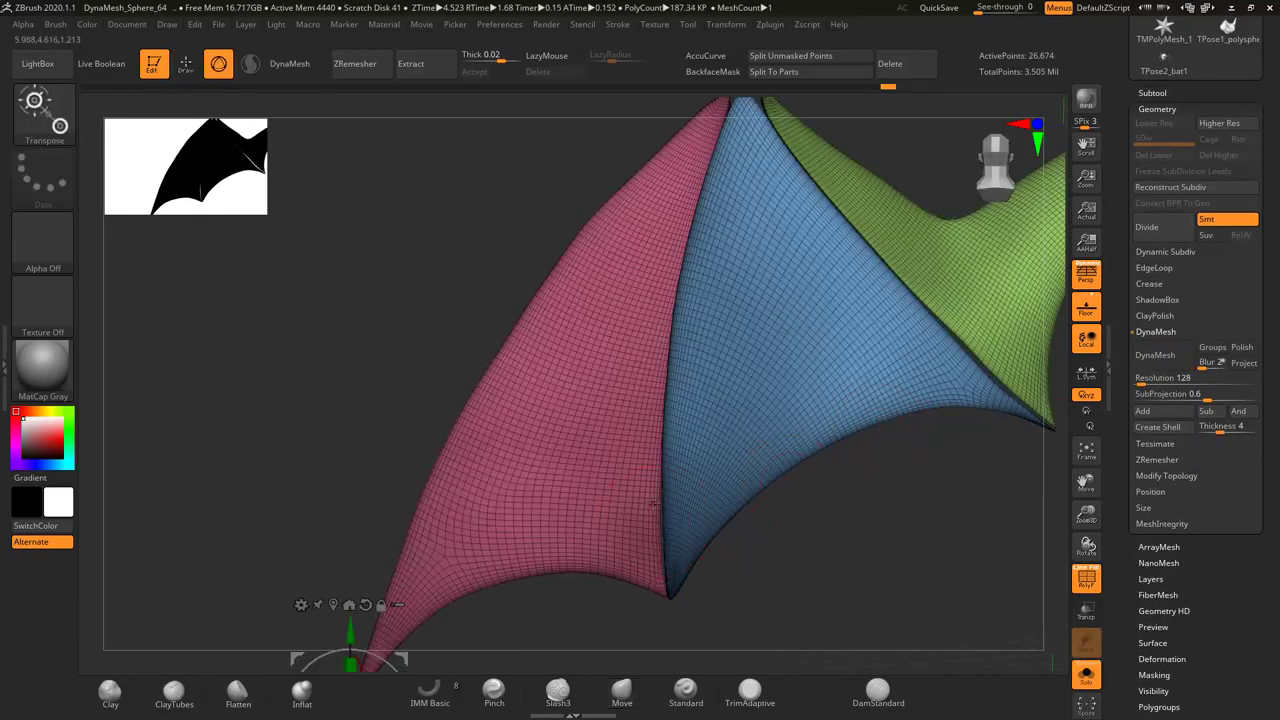
Remesh the three-panel wing membrane into even quads with DynaMesh and Ctrl+R
{"action": "mouse_move", "coordinate": [693, 414]}
{"action": "left_mouse_down"}
{"action": "mouse_move", "coordinate": [674, 186]}
{"action": "mouse_move", "coordinate": [551, 286]}
{"action": "mouse_move", "coordinate": [601, 513]}
{"action": "mouse_move", "coordinate": [651, 363]}
{"action": "mouse_move", "coordinate": [908, 409]}
{"action": "left_mouse_up"}
{"action": "left_click", "coordinate": [1155, 355]}
{"action": "key", "text": "ctrl+r"}
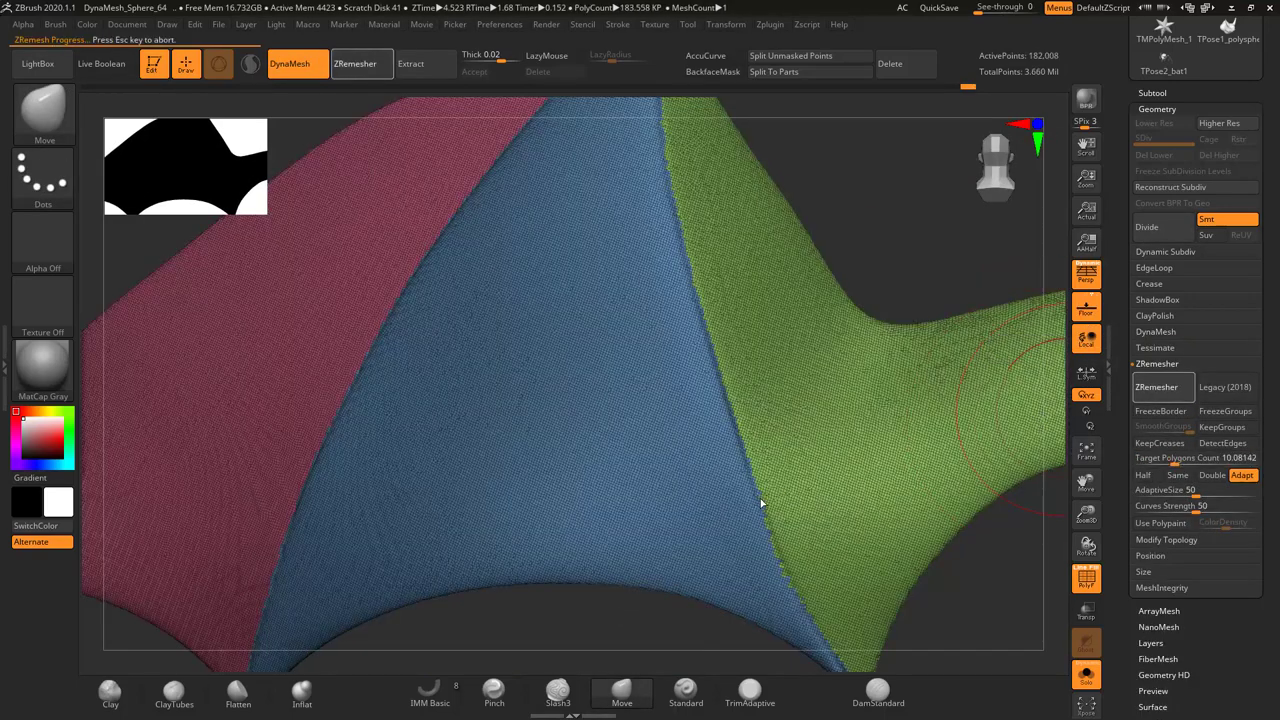
{"action": "key", "text": "f"}
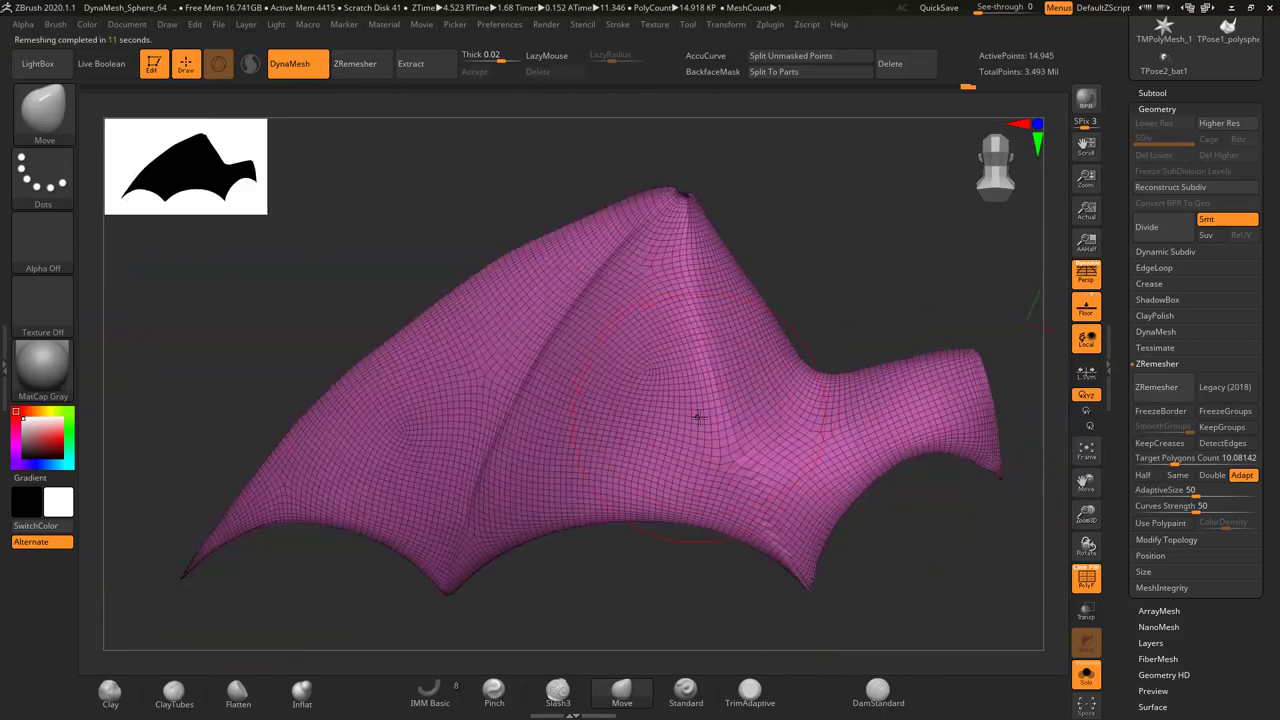
{"action": "mouse_move", "coordinate": [350, 499]}
{"action": "left_mouse_down"}
{"action": "mouse_move", "coordinate": [509, 472]}
{"action": "mouse_move", "coordinate": [602, 423]}
{"action": "left_mouse_up"}
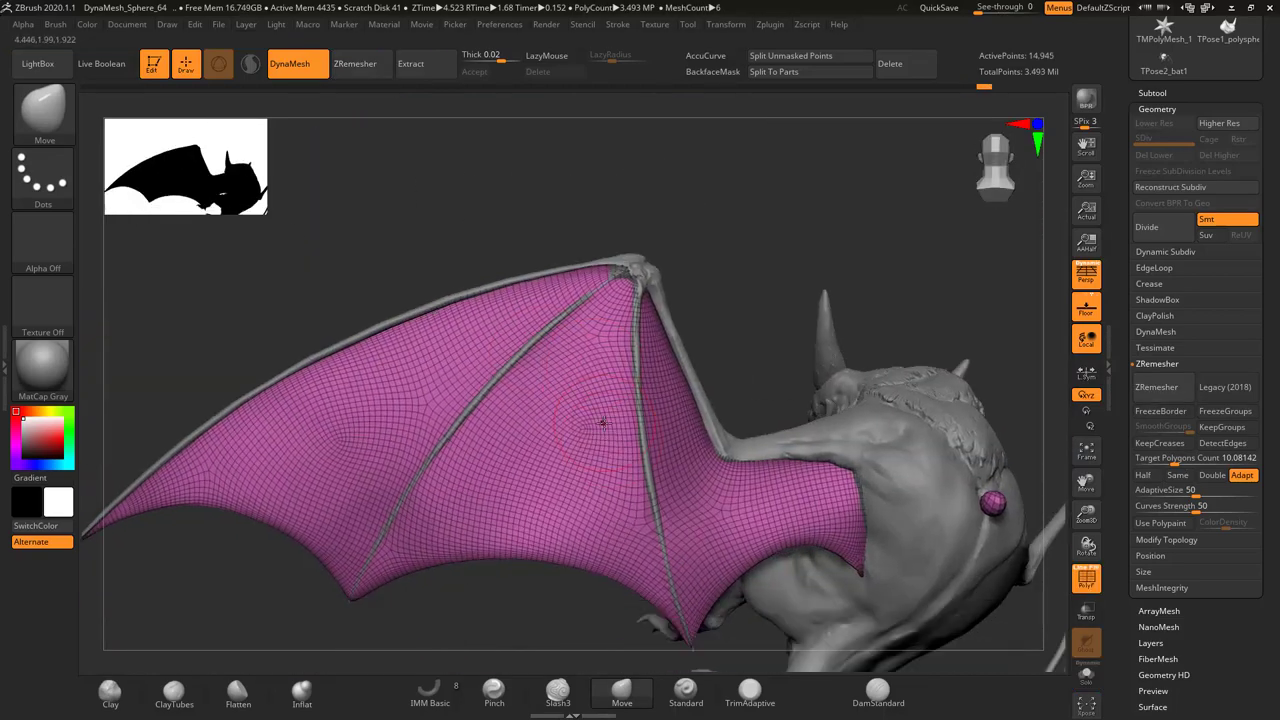
Hide the polyframe, inspect the wing membrane in Solo, then show the full bat again
{"action": "key", "text": "shift+f"}
{"action": "key", "text": "alt+shift+s"}
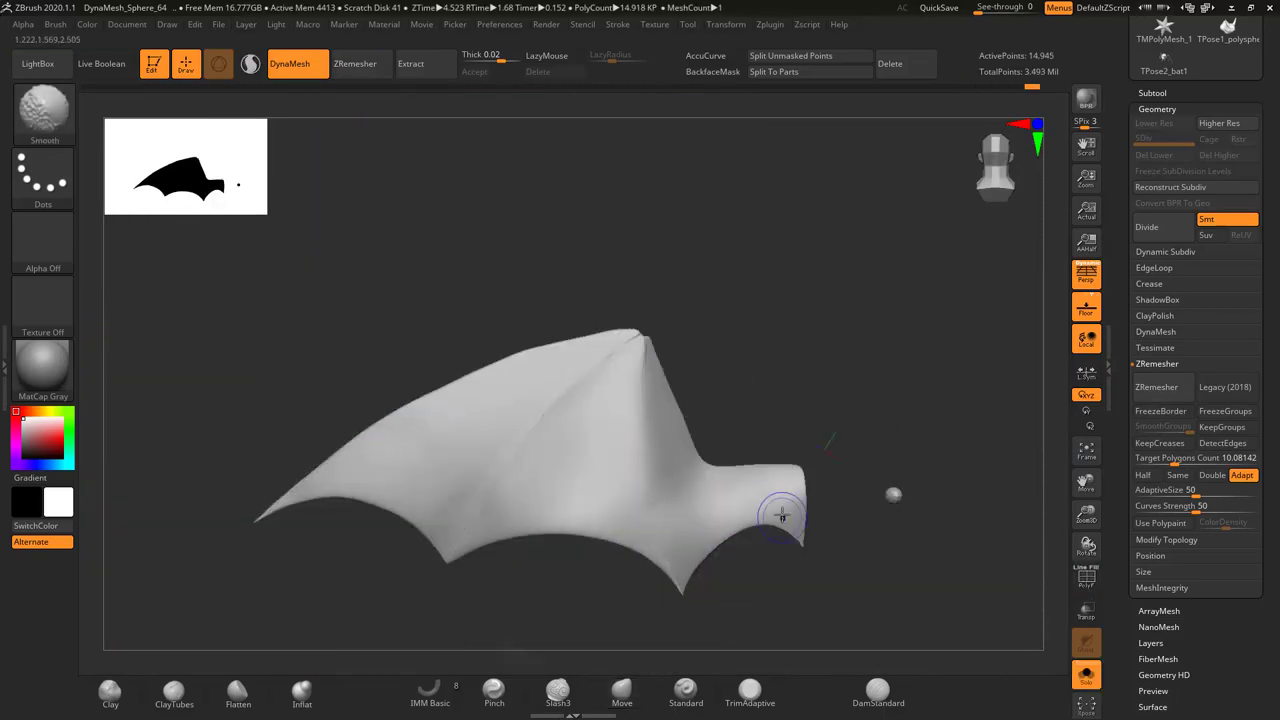
{"action": "left_click_drag", "start_coordinate": [782, 515], "coordinate": [604, 408]}
{"action": "left_click_drag", "start_coordinate": [689, 391], "coordinate": [502, 367]}
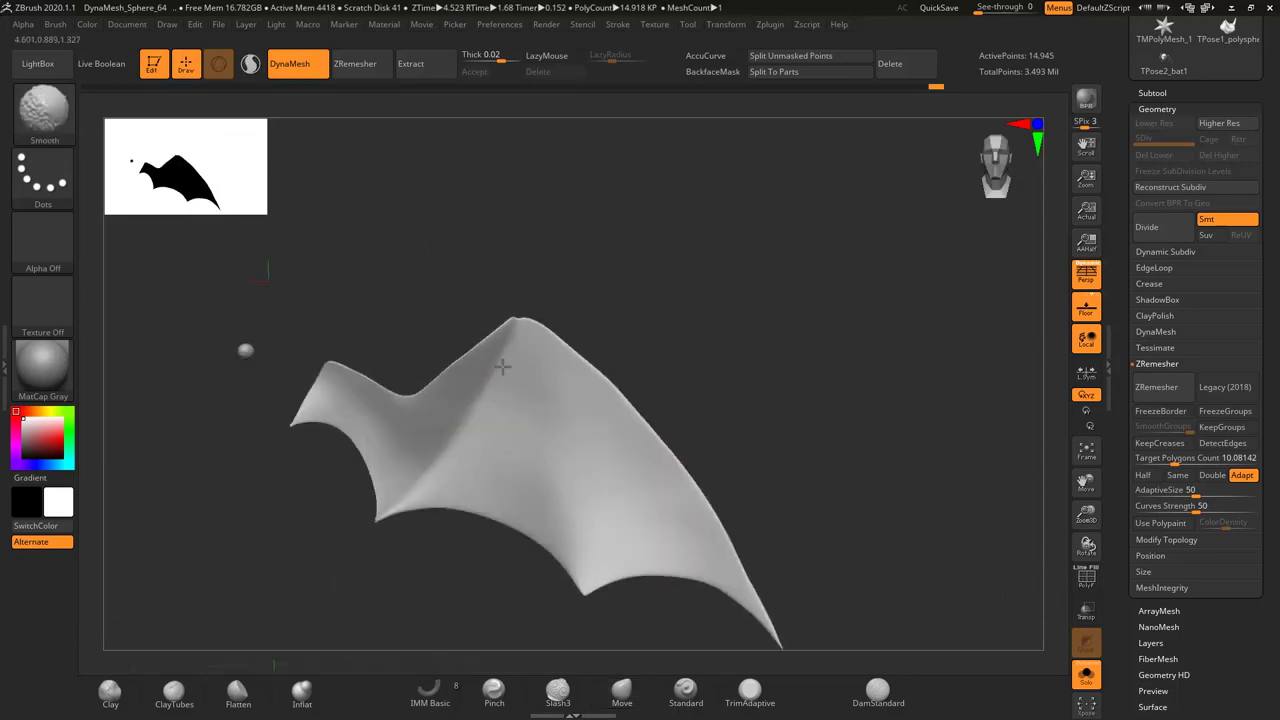
{"action": "key", "text": "alt+shift+s"}
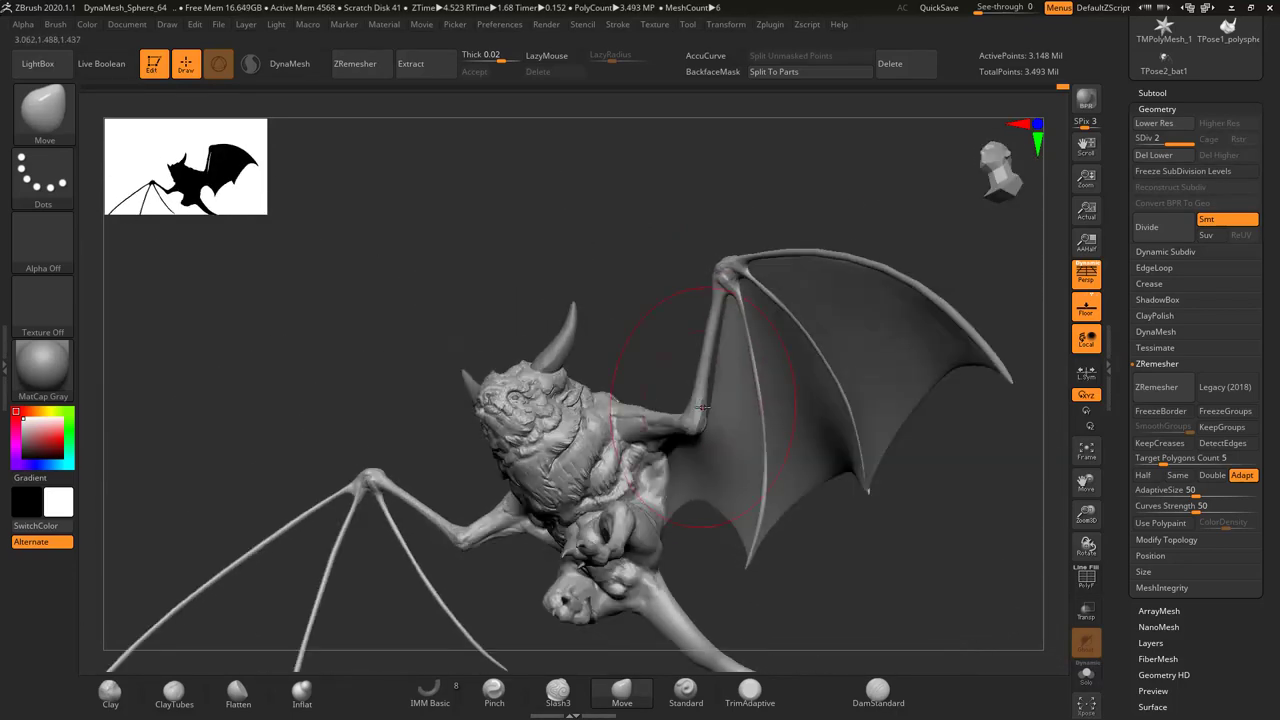
Select the wing subtool and pull its top edge upward with the Move Elastic brush
{"action": "left_click", "coordinate": [705, 383], "text": "alt"}
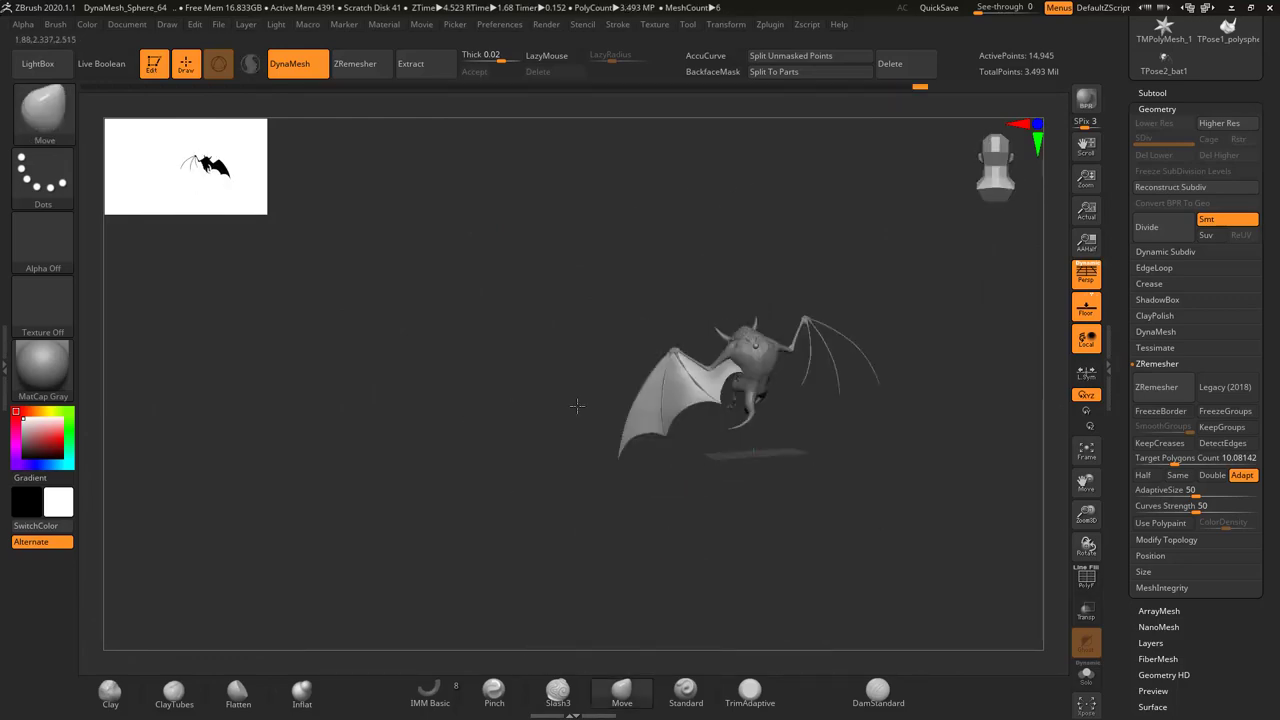
{"action": "key", "text": "b"}
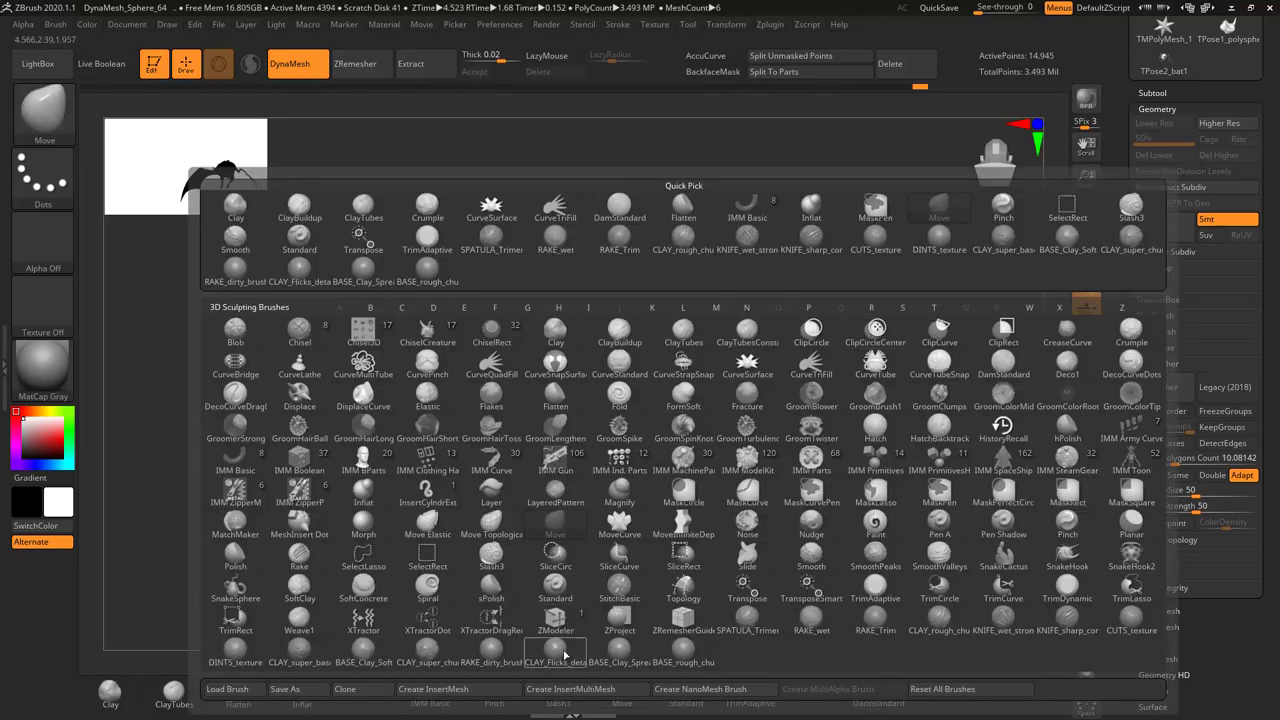
{"action": "key", "text": "m"}
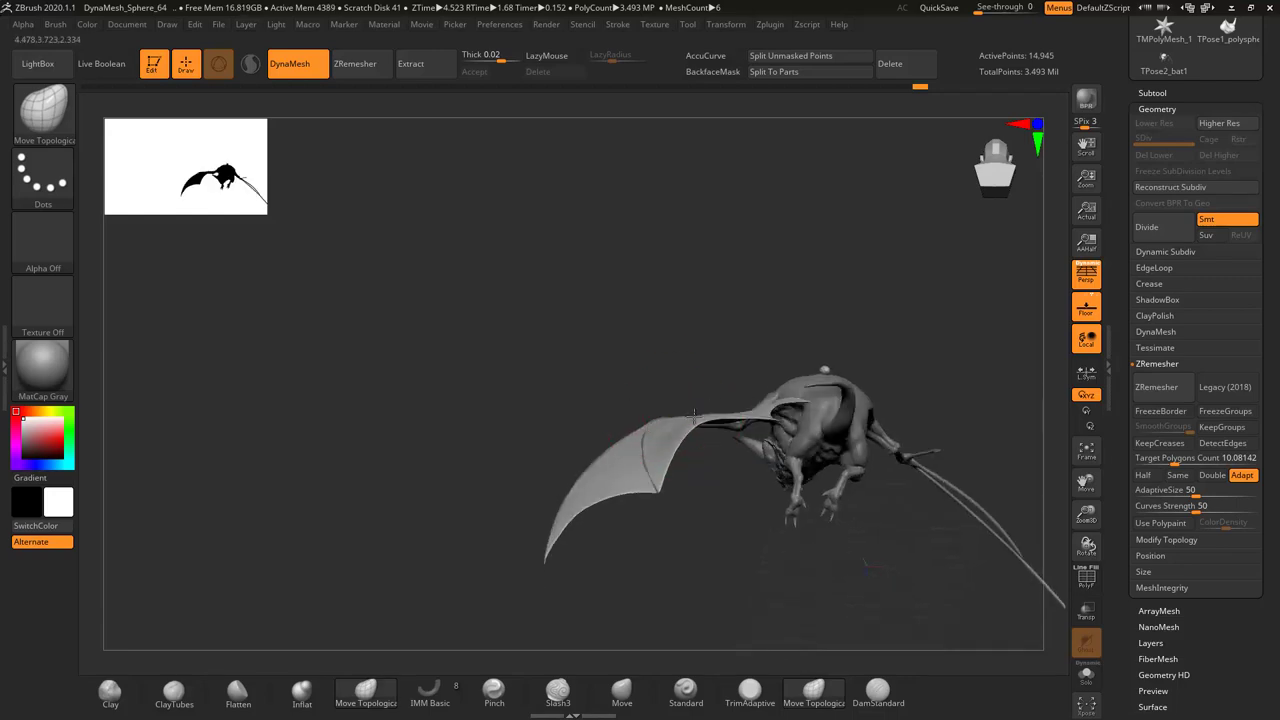
{"action": "key", "text": "b"}
{"action": "key", "text": "m"}
{"action": "key", "text": "e"}
{"action": "left_click_drag", "start_coordinate": [694, 415], "coordinate": [668, 403]}
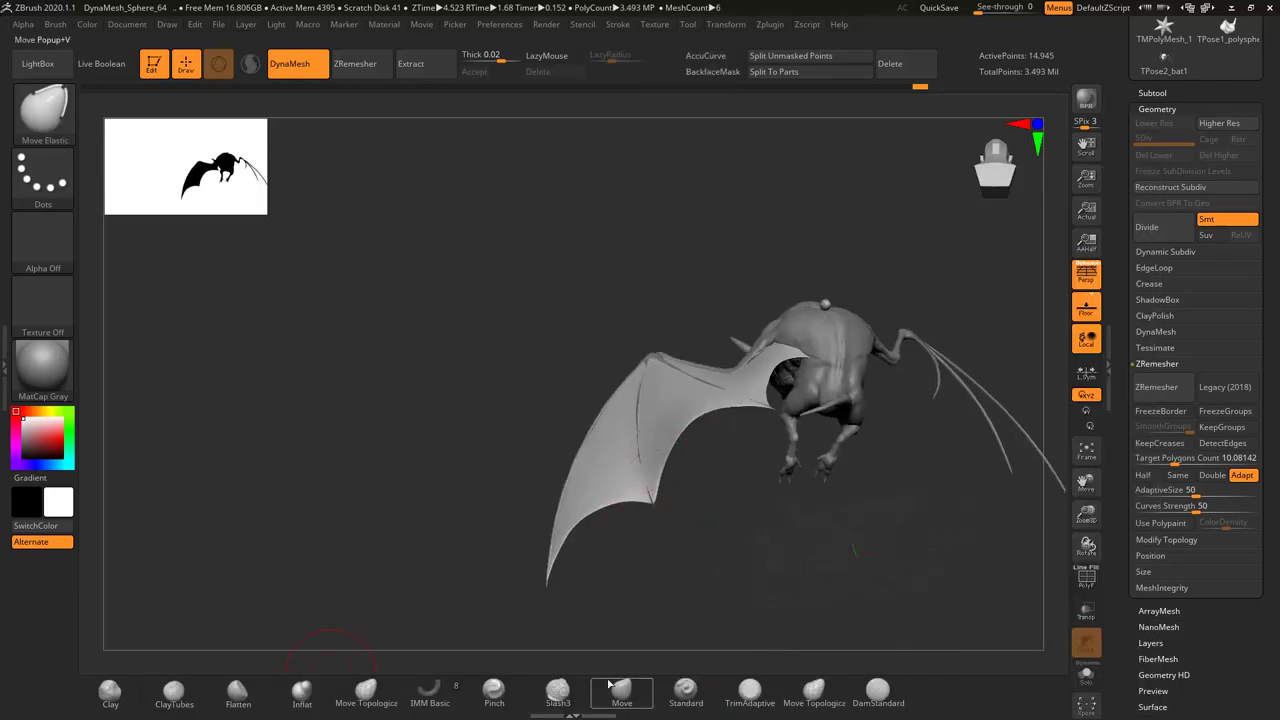
Outline a CurveTriFill membrane from the bat's back to the bare wing's first finger bone
{"action": "mouse_move", "coordinate": [679, 386]}
{"action": "left_mouse_down"}
{"action": "mouse_move", "coordinate": [595, 418]}
{"action": "mouse_move", "coordinate": [573, 375]}
{"action": "mouse_move", "coordinate": [637, 390]}
{"action": "mouse_move", "coordinate": [540, 386]}
{"action": "left_mouse_up"}
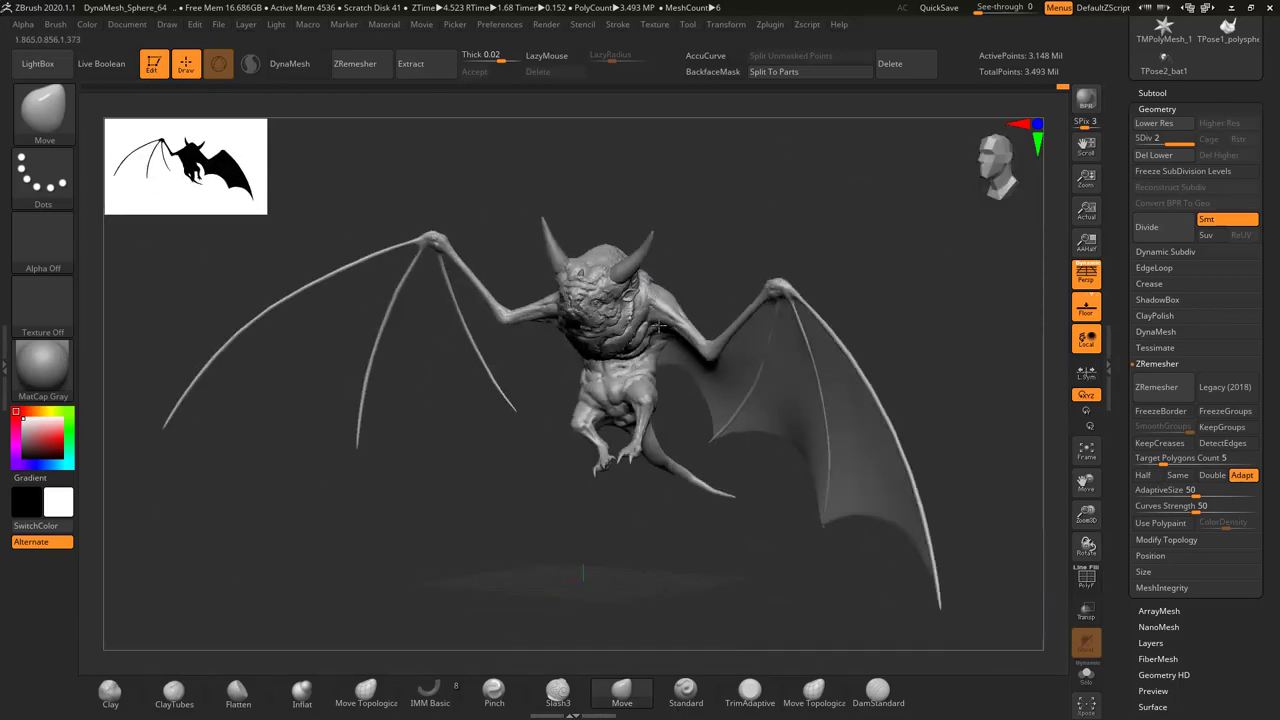
{"action": "mouse_move", "coordinate": [540, 386]}
{"action": "left_mouse_down"}
{"action": "mouse_move", "coordinate": [611, 343]}
{"action": "mouse_move", "coordinate": [488, 343]}
{"action": "mouse_move", "coordinate": [509, 369]}
{"action": "left_mouse_up"}
{"action": "key", "text": "b"}
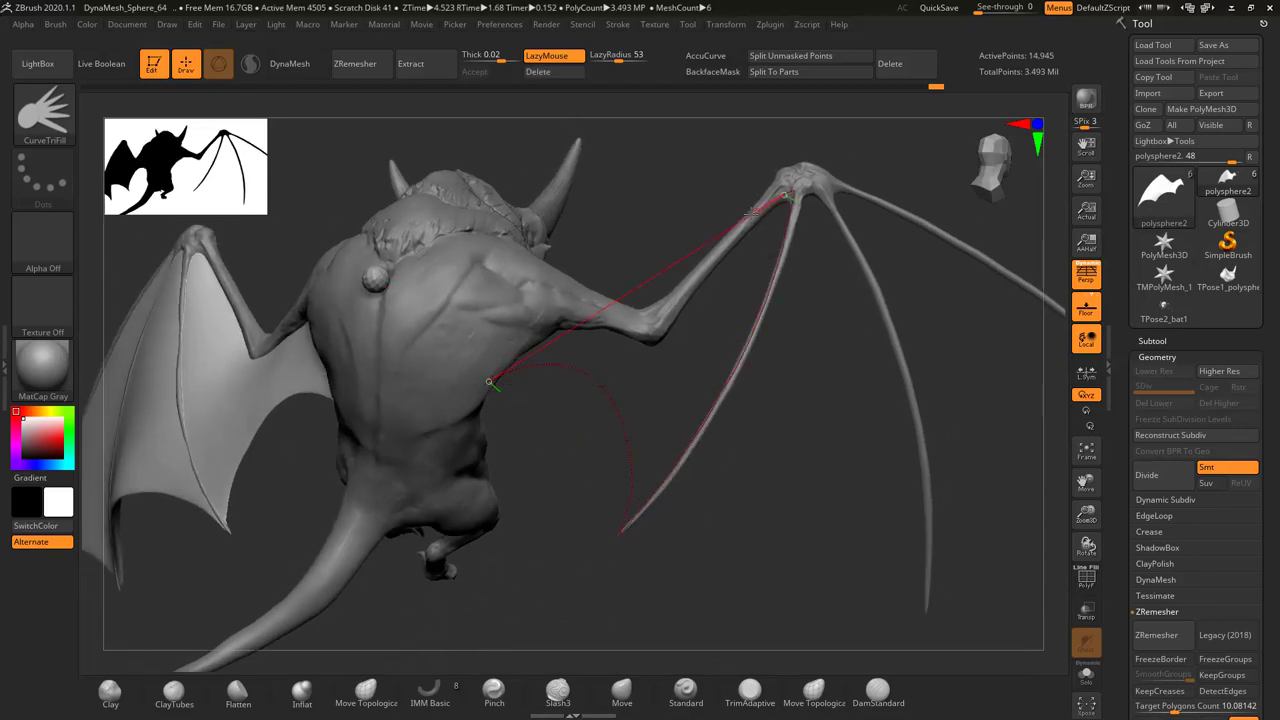
{"action": "mouse_move", "coordinate": [540, 307]}
{"action": "left_mouse_down"}
{"action": "mouse_move", "coordinate": [600, 330]}
{"action": "mouse_move", "coordinate": [616, 514]}
{"action": "mouse_move", "coordinate": [760, 520]}
{"action": "left_mouse_up"}
{"action": "key", "text": "w"}
{"action": "key", "text": "q"}
{"action": "scroll", "coordinate": [1243, 550], "scroll_direction": "down", "scroll_amount": 1}
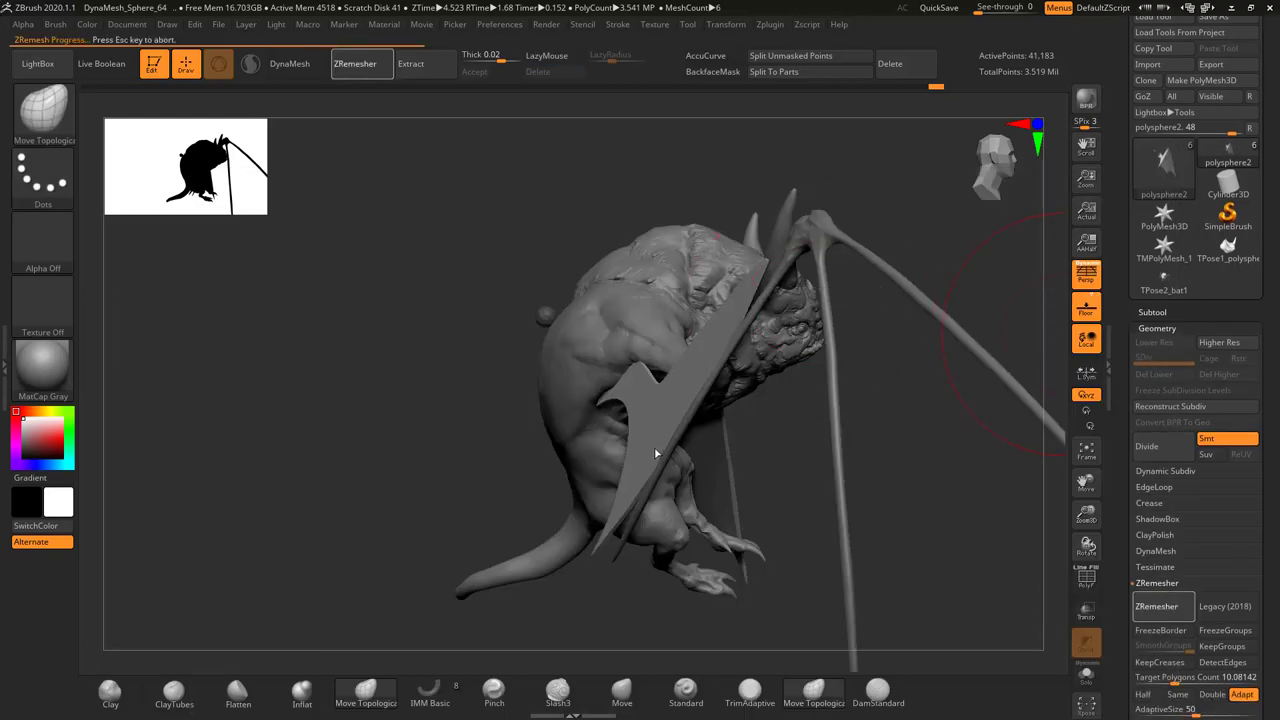
{"action": "left_click_drag", "start_coordinate": [655, 453], "coordinate": [712, 313]}
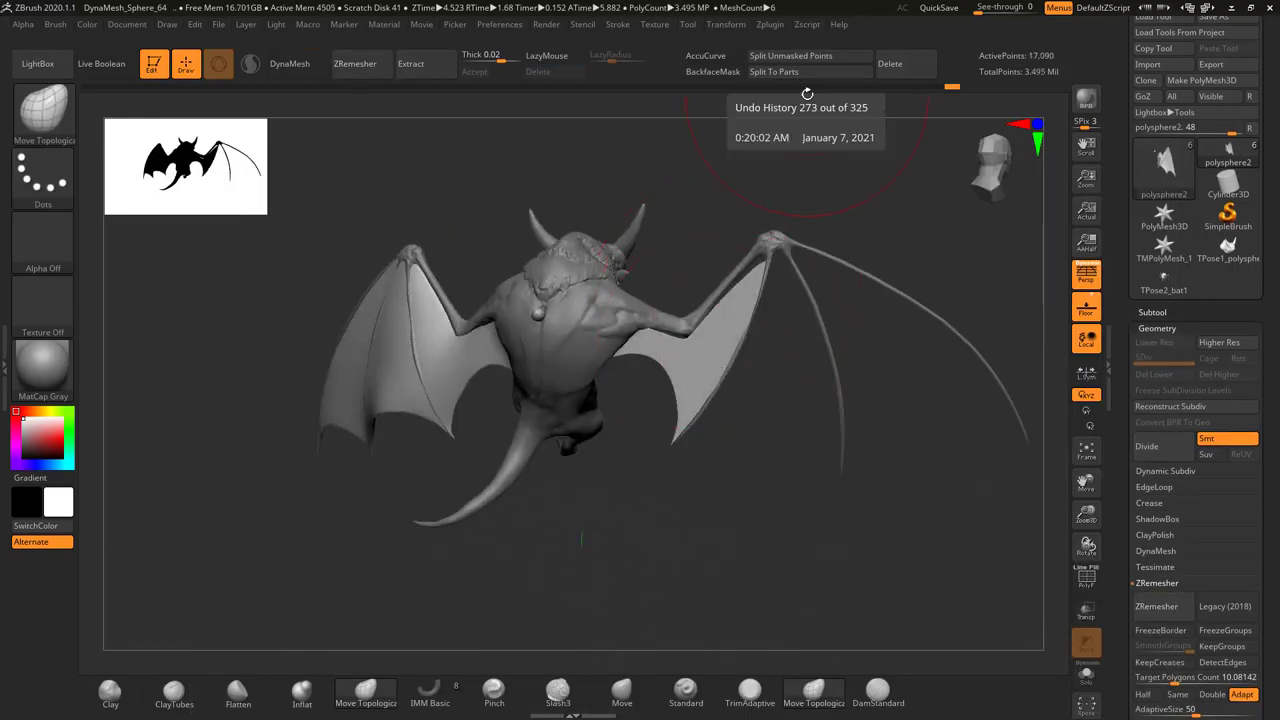
{"action": "key", "text": "q"}
Orbit around the bat to check the bare wing and its membrane outline from behind
{"action": "mouse_move", "coordinate": [900, 560]}
{"action": "left_mouse_down"}
{"action": "mouse_move", "coordinate": [760, 420]}
{"action": "mouse_move", "coordinate": [802, 398]}
{"action": "mouse_move", "coordinate": [700, 443]}
{"action": "mouse_move", "coordinate": [606, 350]}
{"action": "mouse_move", "coordinate": [471, 286]}
{"action": "mouse_move", "coordinate": [455, 367]}
{"action": "left_mouse_up"}
{"action": "mouse_move", "coordinate": [553, 427]}
{"action": "left_mouse_down"}
{"action": "mouse_move", "coordinate": [557, 414]}
{"action": "mouse_move", "coordinate": [700, 471]}
{"action": "mouse_move", "coordinate": [640, 342]}
{"action": "mouse_move", "coordinate": [623, 357]}
{"action": "mouse_move", "coordinate": [412, 396]}
{"action": "mouse_move", "coordinate": [410, 357]}
{"action": "mouse_move", "coordinate": [528, 371]}
{"action": "mouse_move", "coordinate": [540, 280]}
{"action": "mouse_move", "coordinate": [526, 154]}
{"action": "mouse_move", "coordinate": [653, 326]}
{"action": "left_mouse_up"}
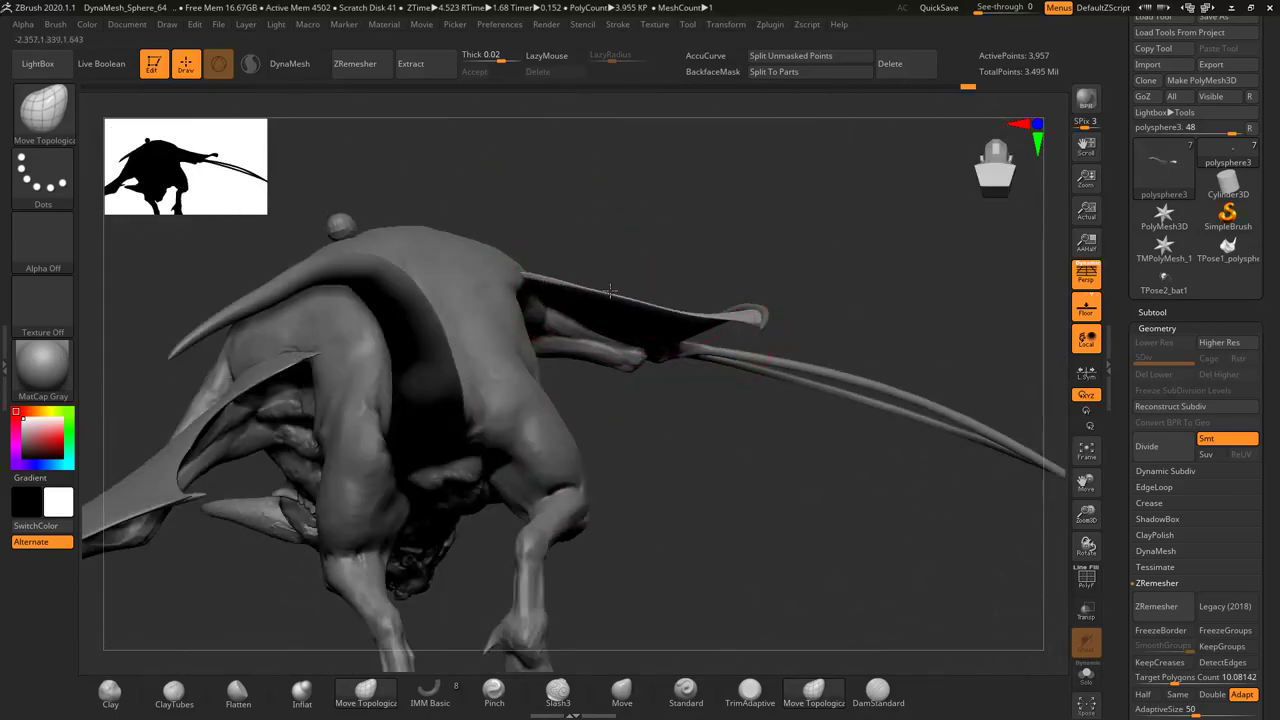
{"action": "left_click_drag", "start_coordinate": [610, 290], "coordinate": [678, 238]}
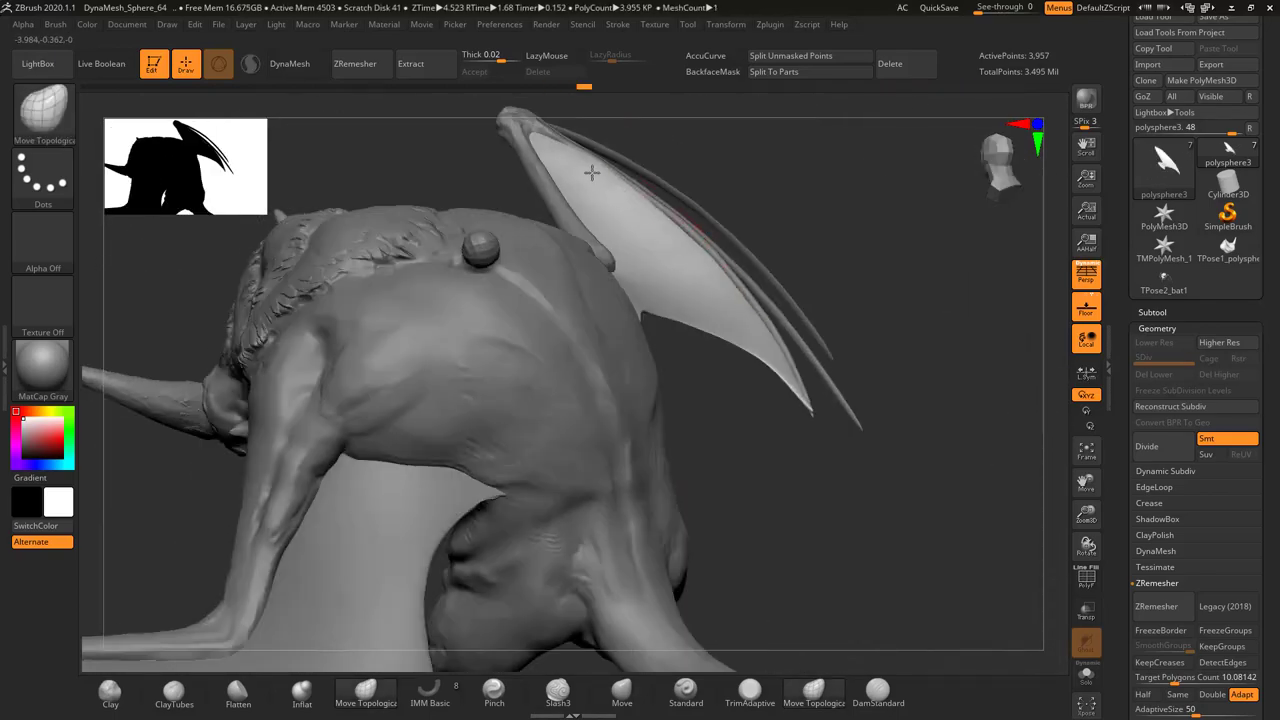
{"action": "key", "text": "f"}
{"action": "mouse_move", "coordinate": [592, 173]}
{"action": "left_mouse_down"}
{"action": "mouse_move", "coordinate": [623, 341]}
{"action": "mouse_move", "coordinate": [526, 285]}
{"action": "left_mouse_up"}
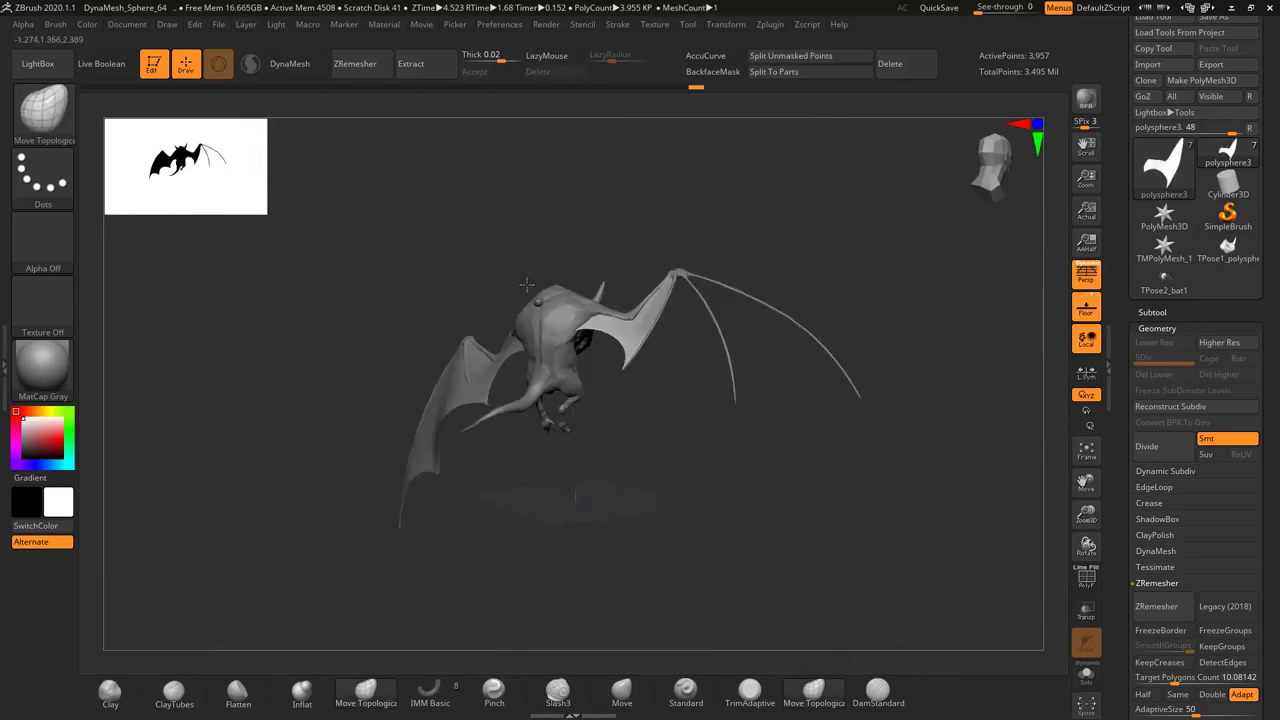
{"action": "left_click_drag", "start_coordinate": [590, 250], "coordinate": [657, 382]}
Trace and close a CurveTriFill loop between the bare wing's next finger bones
{"action": "key", "text": "b"}
{"action": "left_click", "coordinate": [606, 306]}
{"action": "left_click_drag", "start_coordinate": [606, 306], "coordinate": [560, 420]}
{"action": "left_click_drag", "start_coordinate": [438, 565], "coordinate": [731, 540]}
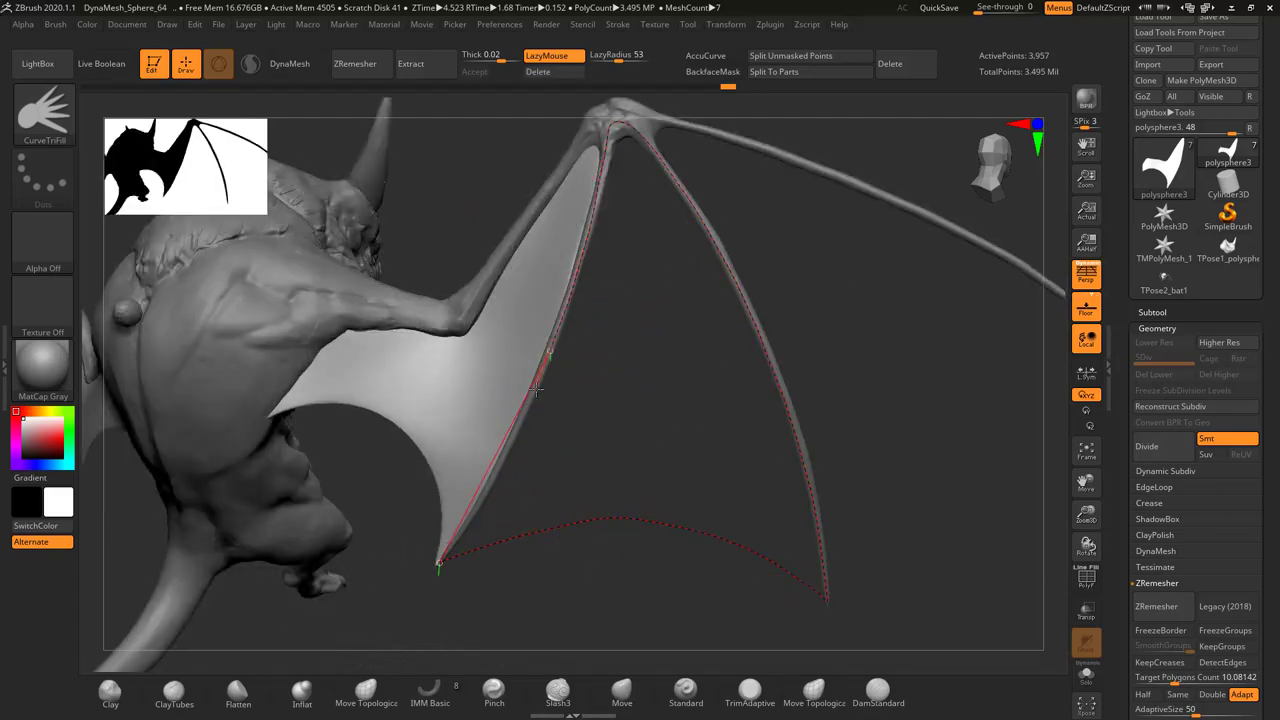
{"action": "left_click_drag", "start_coordinate": [537, 390], "coordinate": [440, 562]}
Smooth the new membrane and stretch it to the finger bones with Move Topological
{"action": "key", "text": "b"}
{"action": "key", "text": "s"}
{"action": "key", "text": "m"}
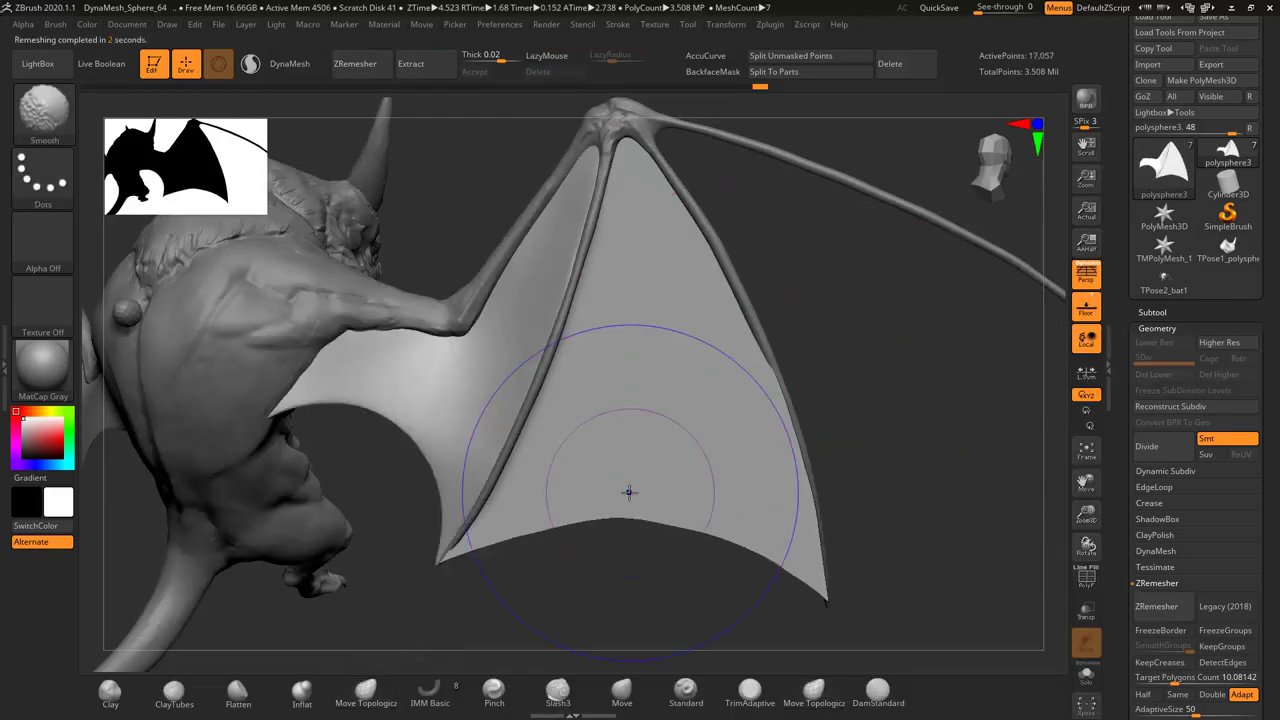
{"action": "key", "text": "b"}
{"action": "key", "text": "m"}
{"action": "key", "text": "t"}
{"action": "mouse_move", "coordinate": [560, 380]}
{"action": "left_mouse_down"}
{"action": "mouse_move", "coordinate": [640, 500]}
{"action": "mouse_move", "coordinate": [650, 441]}
{"action": "left_mouse_up"}
{"action": "key", "text": "s"}
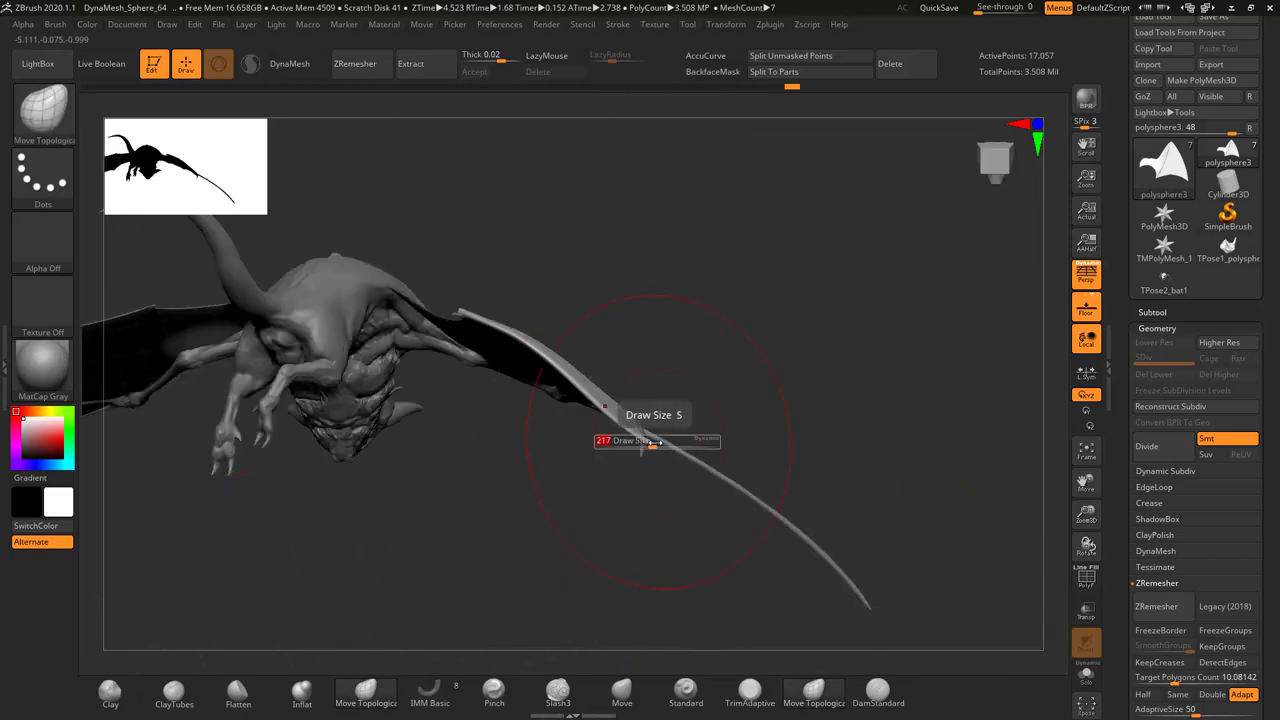
{"action": "mouse_move", "coordinate": [453, 318]}
{"action": "left_mouse_down"}
{"action": "mouse_move", "coordinate": [517, 524]}
{"action": "mouse_move", "coordinate": [775, 320]}
{"action": "left_mouse_up"}
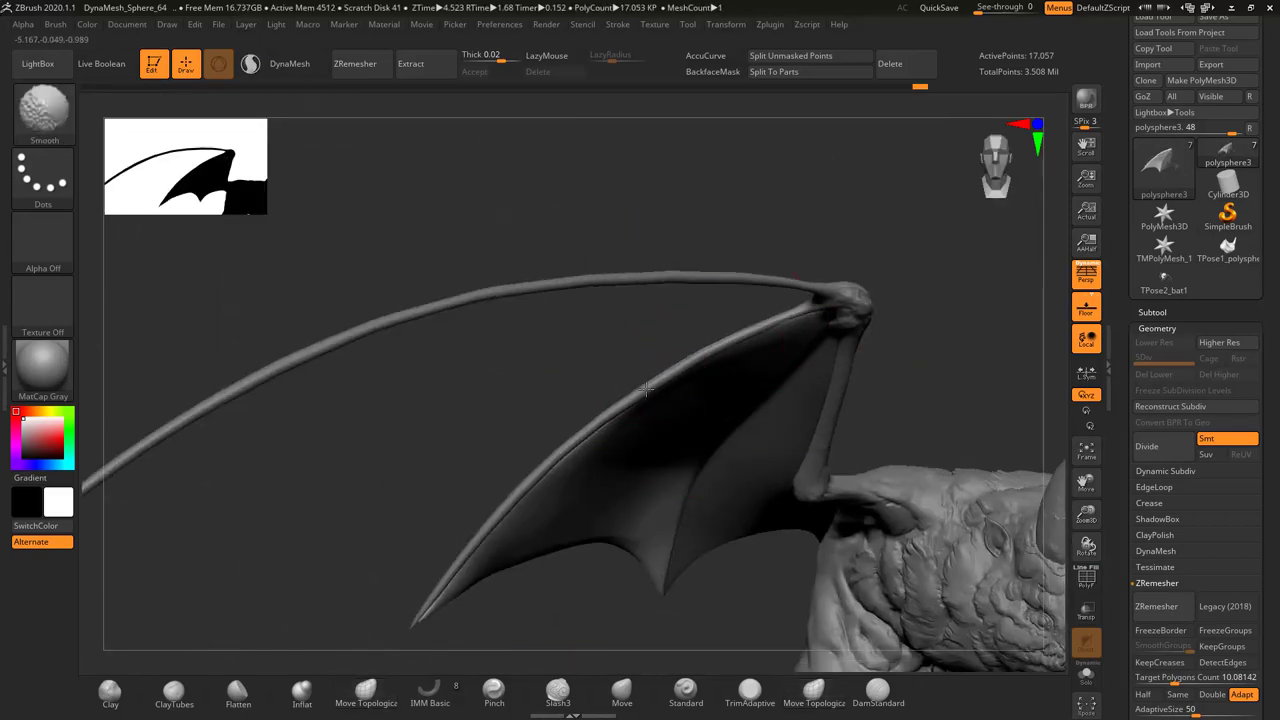
{"action": "mouse_move", "coordinate": [647, 387]}
{"action": "left_mouse_down"}
{"action": "mouse_move", "coordinate": [558, 412]}
{"action": "mouse_move", "coordinate": [478, 373]}
{"action": "left_mouse_up"}
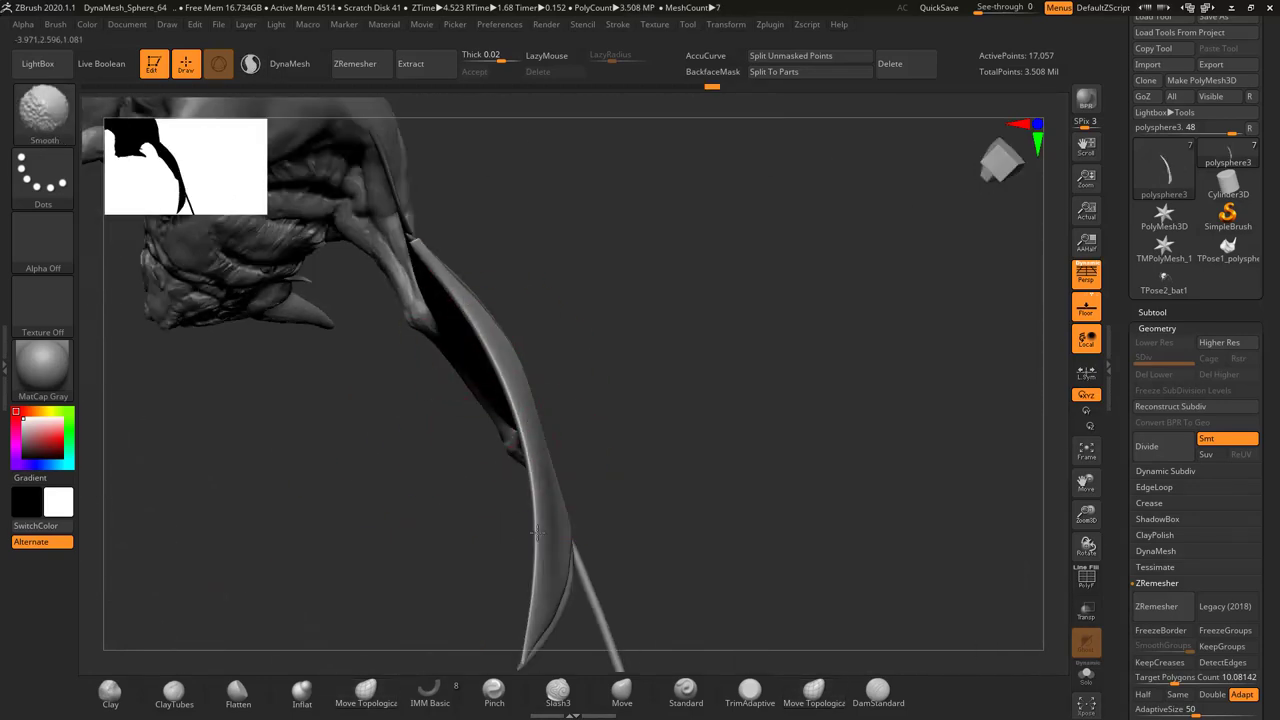
{"action": "mouse_move", "coordinate": [537, 533]}
{"action": "left_mouse_down"}
{"action": "mouse_move", "coordinate": [883, 286]}
{"action": "mouse_move", "coordinate": [666, 278]}
{"action": "mouse_move", "coordinate": [571, 400]}
{"action": "mouse_move", "coordinate": [563, 314]}
{"action": "mouse_move", "coordinate": [683, 415]}
{"action": "mouse_move", "coordinate": [554, 374]}
{"action": "mouse_move", "coordinate": [430, 230]}
{"action": "mouse_move", "coordinate": [423, 389]}
{"action": "mouse_move", "coordinate": [440, 322]}
{"action": "mouse_move", "coordinate": [552, 328]}
{"action": "left_mouse_up"}
{"action": "mouse_move", "coordinate": [498, 292]}
{"action": "left_mouse_down"}
{"action": "mouse_move", "coordinate": [569, 224]}
{"action": "mouse_move", "coordinate": [771, 320]}
{"action": "mouse_move", "coordinate": [670, 288]}
{"action": "left_mouse_up"}
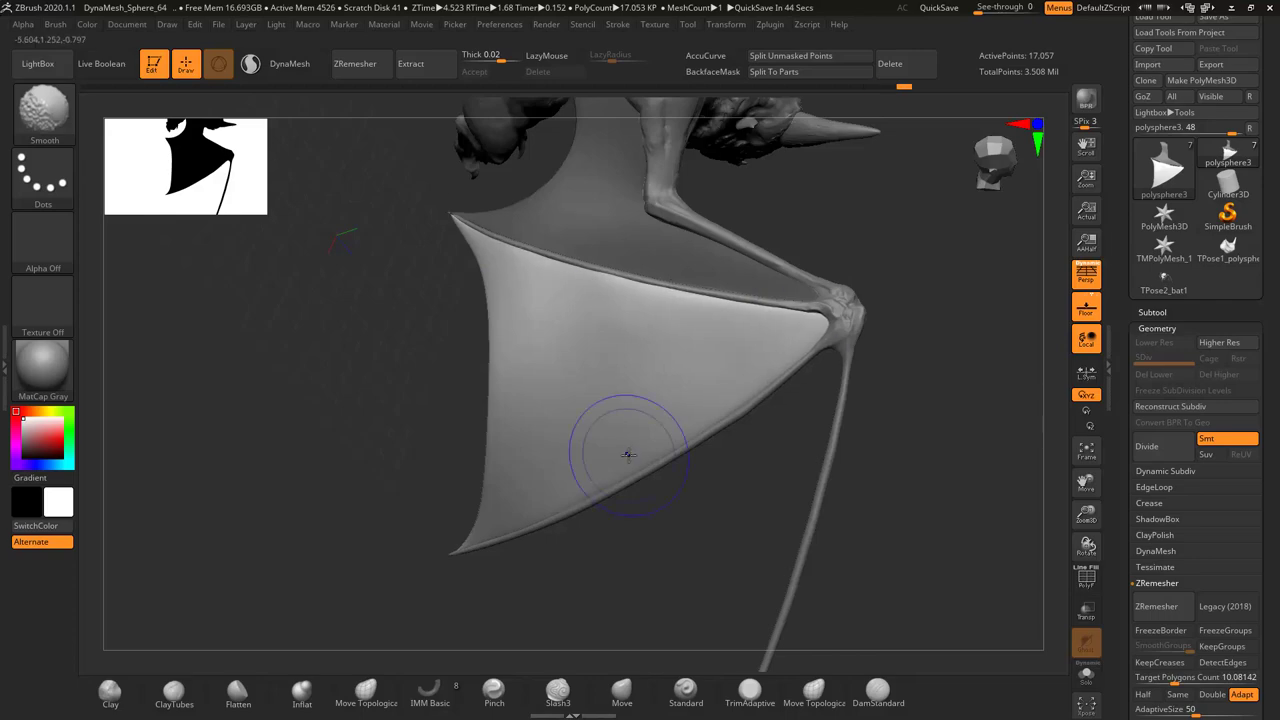
{"action": "left_click_drag", "start_coordinate": [628, 455], "coordinate": [547, 236], "text": "shift"}
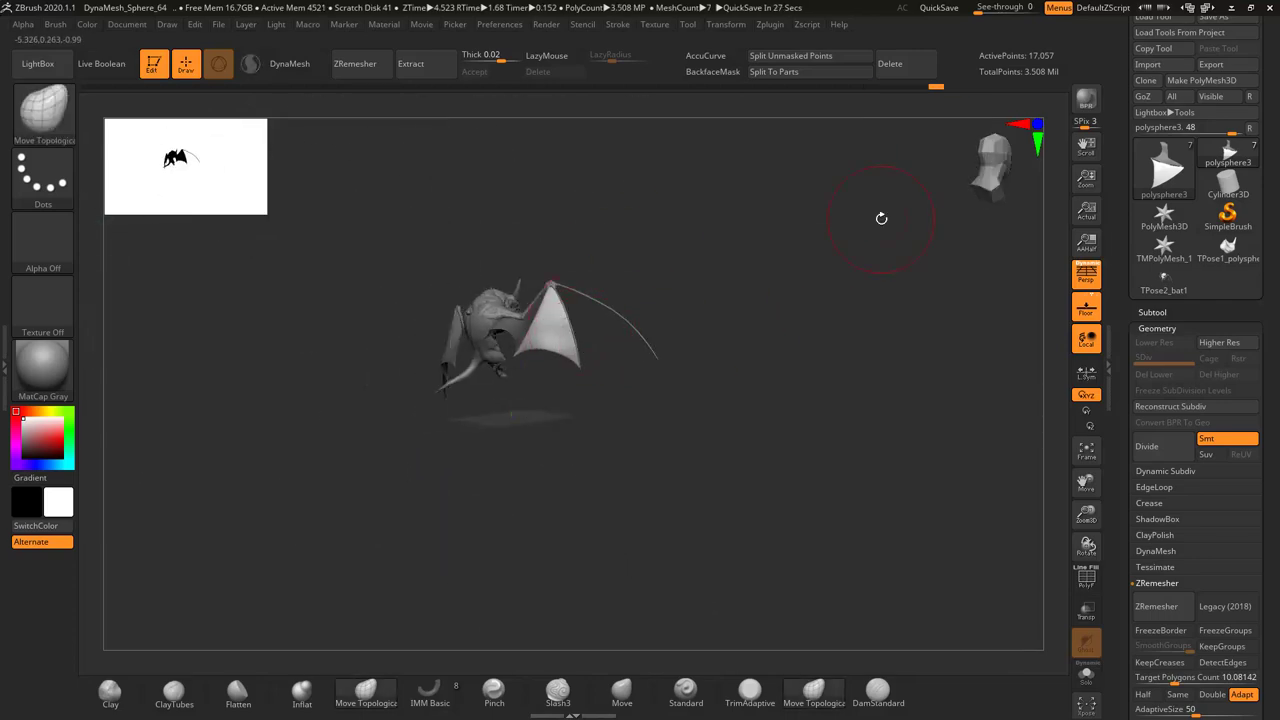
{"action": "mouse_move", "coordinate": [881, 218]}
{"action": "left_mouse_down"}
{"action": "mouse_move", "coordinate": [600, 363]}
{"action": "mouse_move", "coordinate": [475, 344]}
{"action": "mouse_move", "coordinate": [688, 279]}
{"action": "mouse_move", "coordinate": [428, 389]}
{"action": "mouse_move", "coordinate": [459, 402]}
{"action": "mouse_move", "coordinate": [701, 371]}
{"action": "mouse_move", "coordinate": [392, 443]}
{"action": "mouse_move", "coordinate": [496, 350]}
{"action": "mouse_move", "coordinate": [525, 420]}
{"action": "mouse_move", "coordinate": [520, 449]}
{"action": "mouse_move", "coordinate": [529, 409]}
{"action": "mouse_move", "coordinate": [502, 314]}
{"action": "mouse_move", "coordinate": [659, 327]}
{"action": "left_mouse_up"}
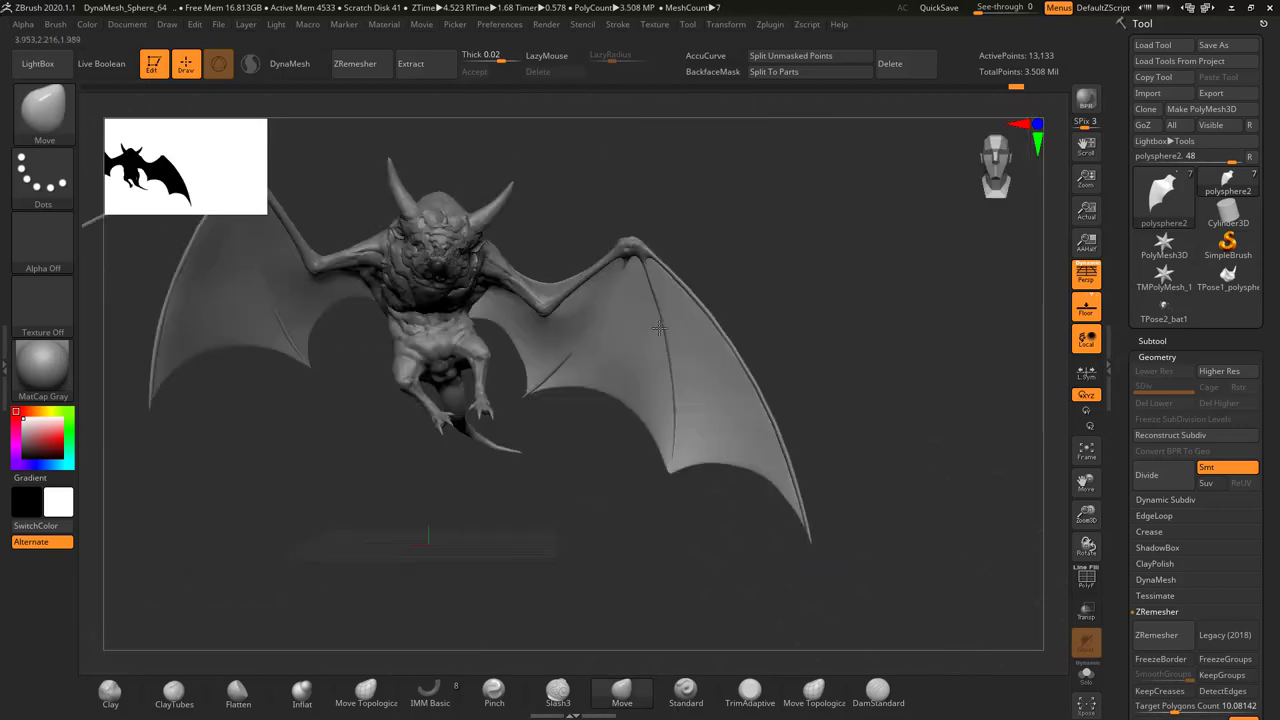
Outline the outermost membrane panel between the last finger bones with CurveTriFill
{"action": "left_click", "coordinate": [659, 327], "text": "alt"}
{"action": "key", "text": "b"}
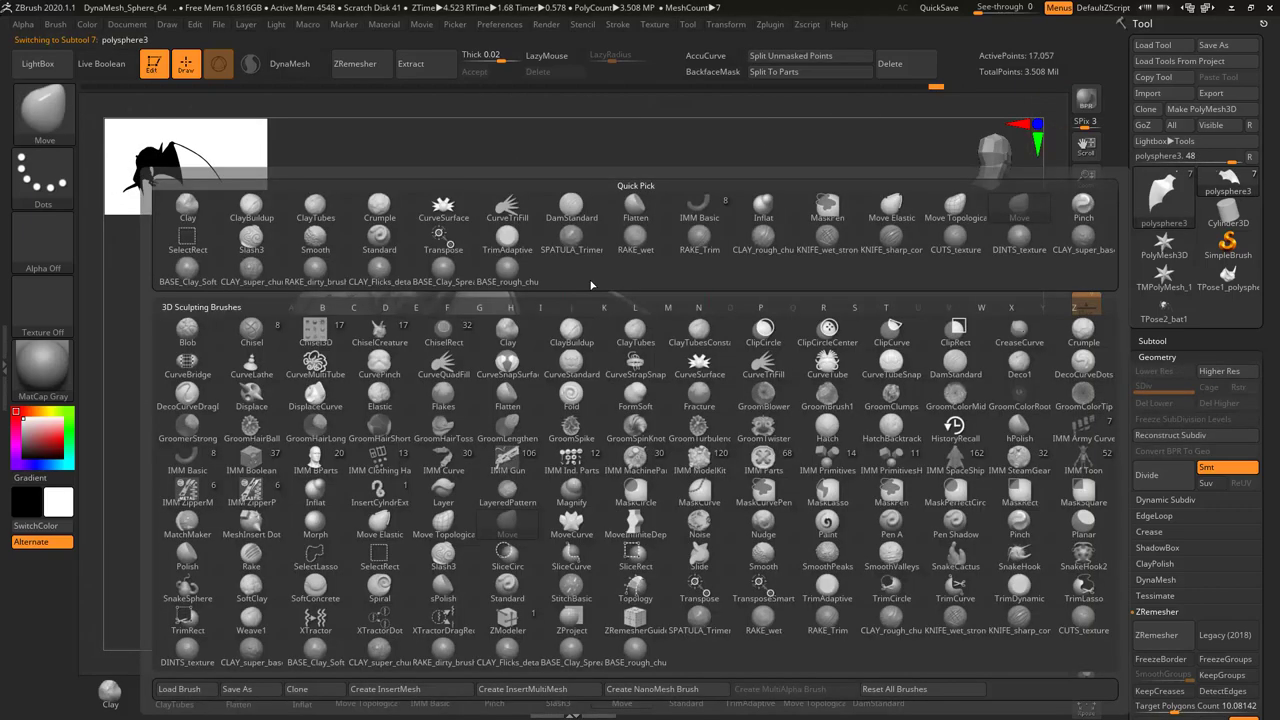
{"action": "left_click", "coordinate": [591, 280]}
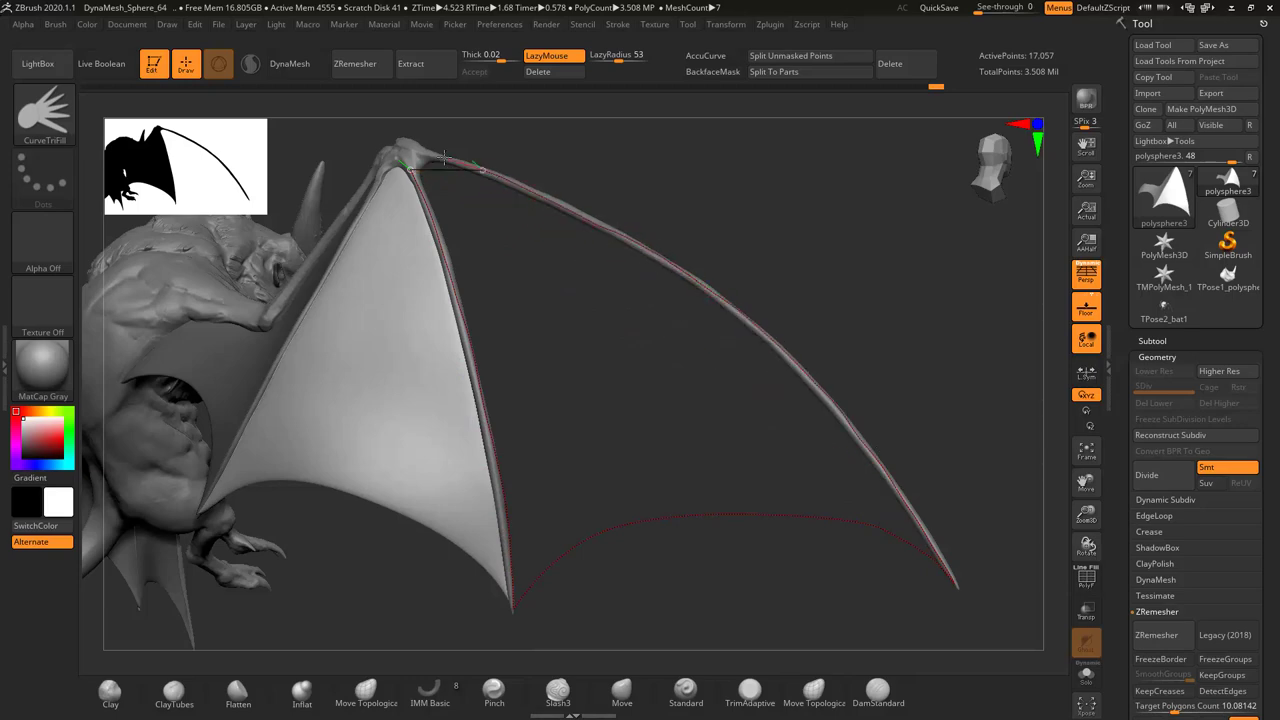
{"action": "left_click_drag", "start_coordinate": [444, 157], "coordinate": [412, 164]}
{"action": "left_click_drag", "start_coordinate": [600, 240], "coordinate": [718, 207]}
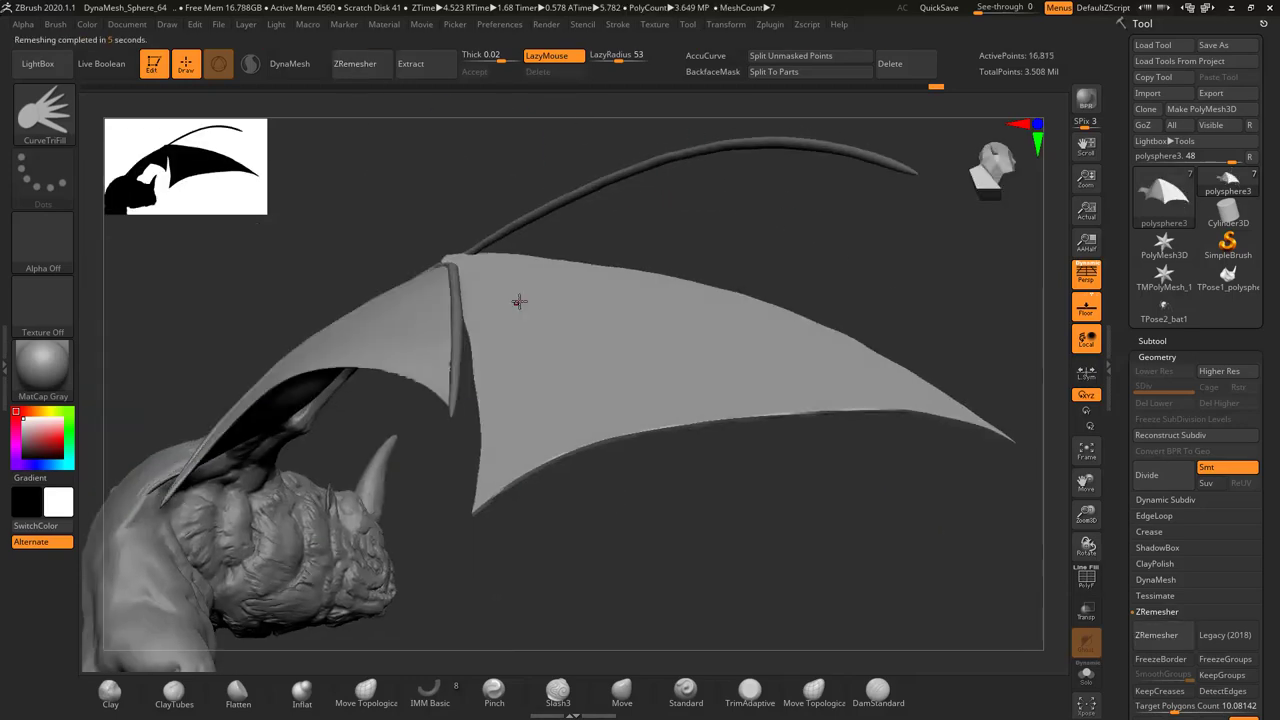
Rotate the outer panel into place with Transpose and fit it to the bones with Move Topological
{"action": "key", "text": "w"}
{"action": "left_click_drag", "start_coordinate": [519, 301], "coordinate": [600, 357]}
{"action": "left_click_drag", "start_coordinate": [664, 220], "coordinate": [486, 321]}
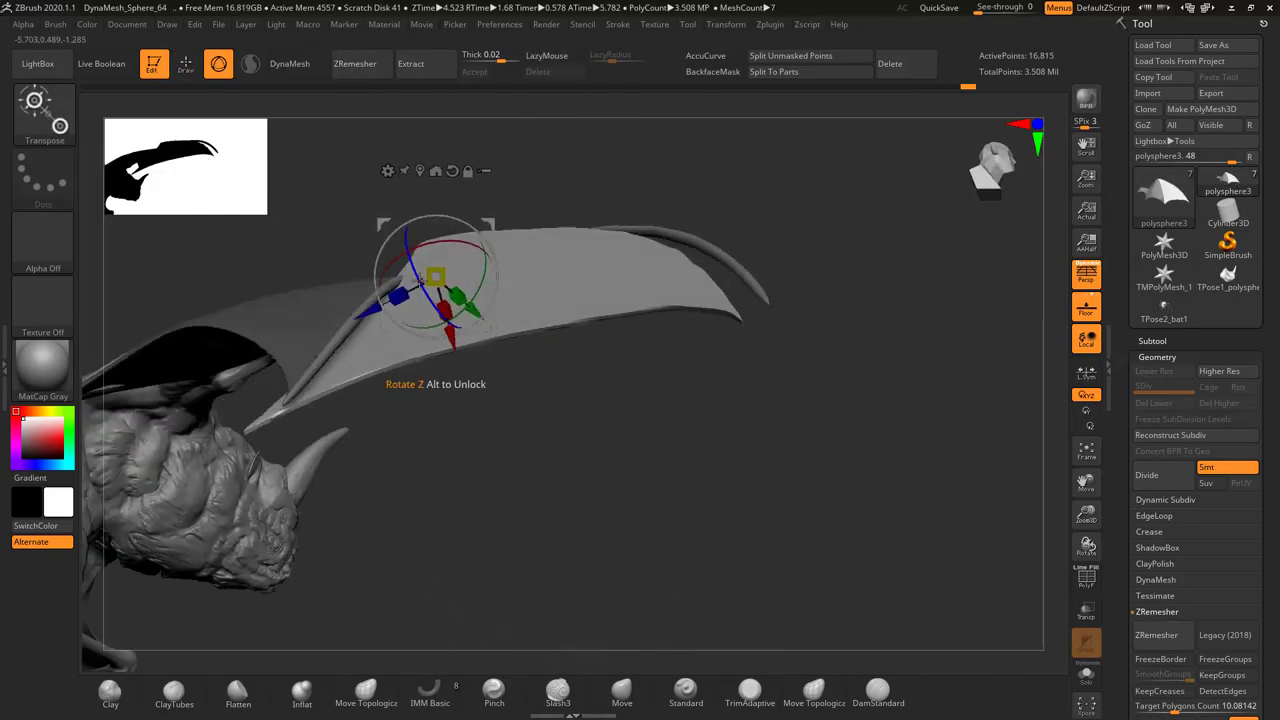
{"action": "mouse_move", "coordinate": [519, 227]}
{"action": "left_mouse_down"}
{"action": "mouse_move", "coordinate": [400, 272]}
{"action": "mouse_move", "coordinate": [374, 464]}
{"action": "mouse_move", "coordinate": [356, 412]}
{"action": "mouse_move", "coordinate": [429, 371]}
{"action": "mouse_move", "coordinate": [430, 392]}
{"action": "left_mouse_up"}
{"action": "key", "text": "q"}
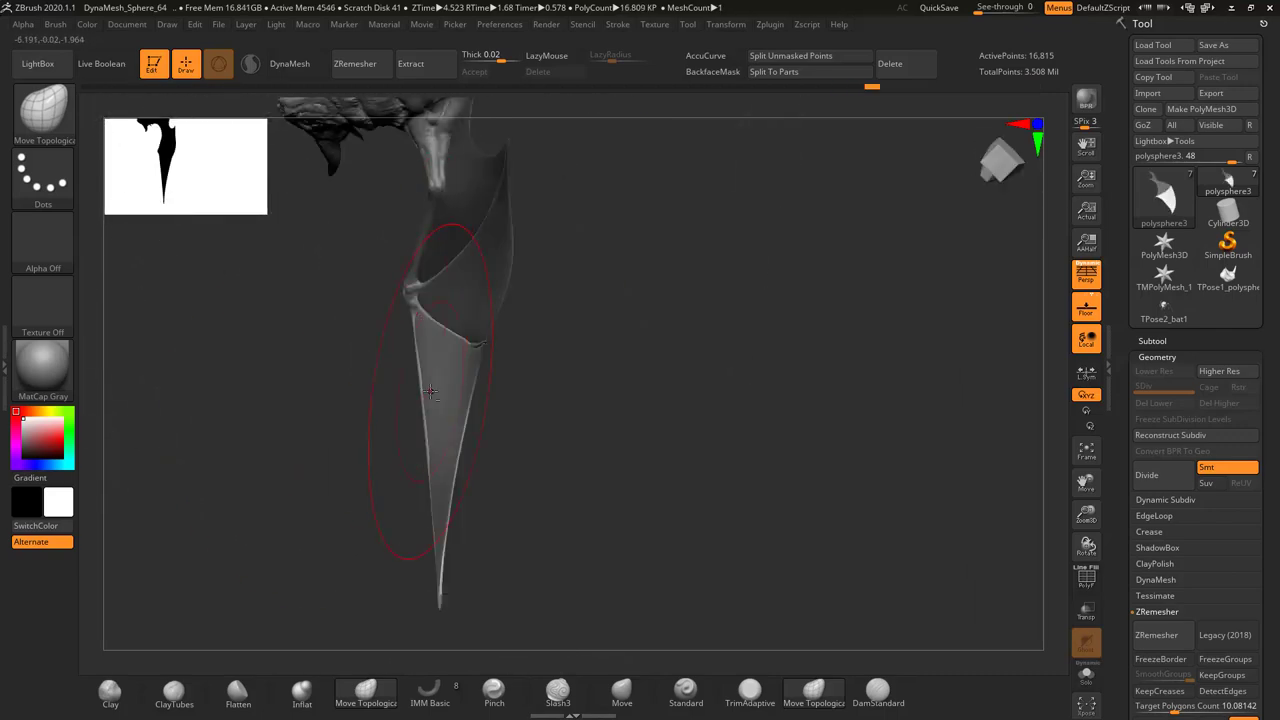
{"action": "left_click_drag", "start_coordinate": [459, 488], "coordinate": [449, 424]}
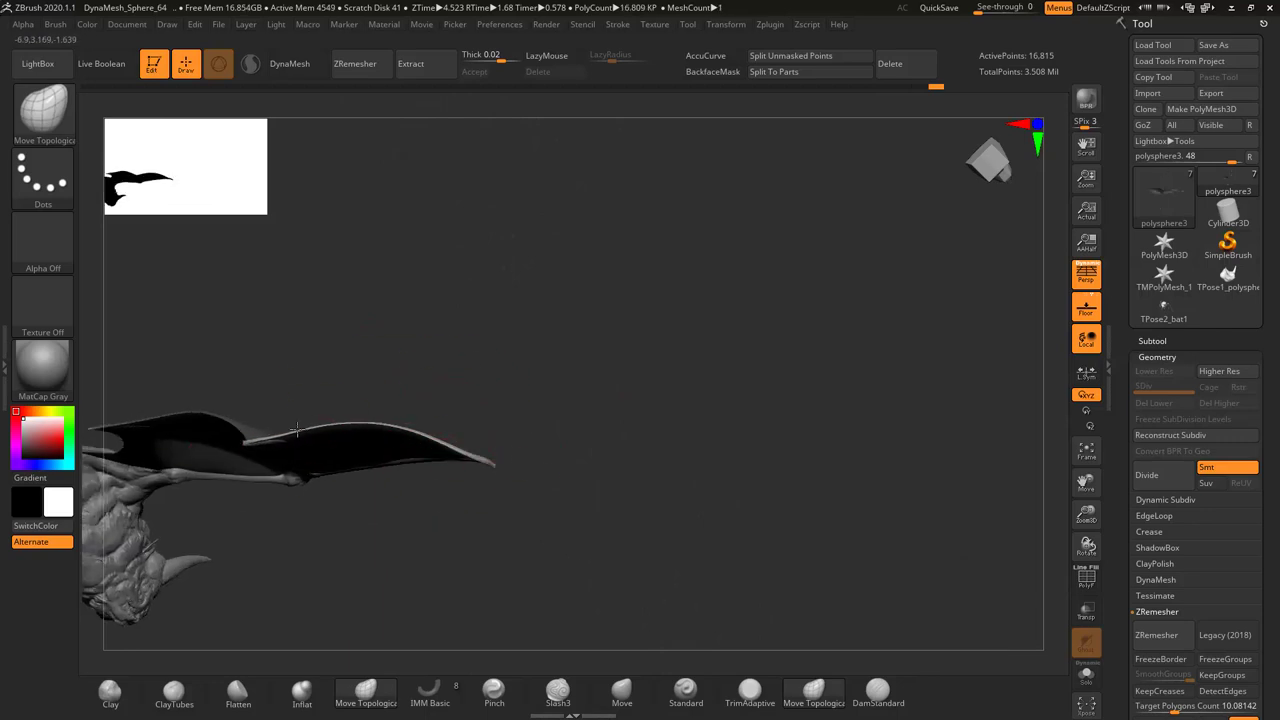
{"action": "mouse_move", "coordinate": [480, 453]}
{"action": "left_mouse_down"}
{"action": "mouse_move", "coordinate": [571, 457]}
{"action": "mouse_move", "coordinate": [457, 473]}
{"action": "mouse_move", "coordinate": [654, 363]}
{"action": "mouse_move", "coordinate": [553, 160]}
{"action": "mouse_move", "coordinate": [600, 366]}
{"action": "mouse_move", "coordinate": [459, 378]}
{"action": "left_mouse_up"}
{"action": "key", "text": "s"}
{"action": "mouse_move", "coordinate": [607, 321]}
{"action": "left_mouse_down", "text": "alt"}
{"action": "mouse_move", "coordinate": [371, 429]}
{"action": "mouse_move", "coordinate": [586, 229]}
{"action": "mouse_move", "coordinate": [677, 429]}
{"action": "left_mouse_up", "text": "alt"}
{"action": "key", "text": "w"}
{"action": "key", "text": "q"}
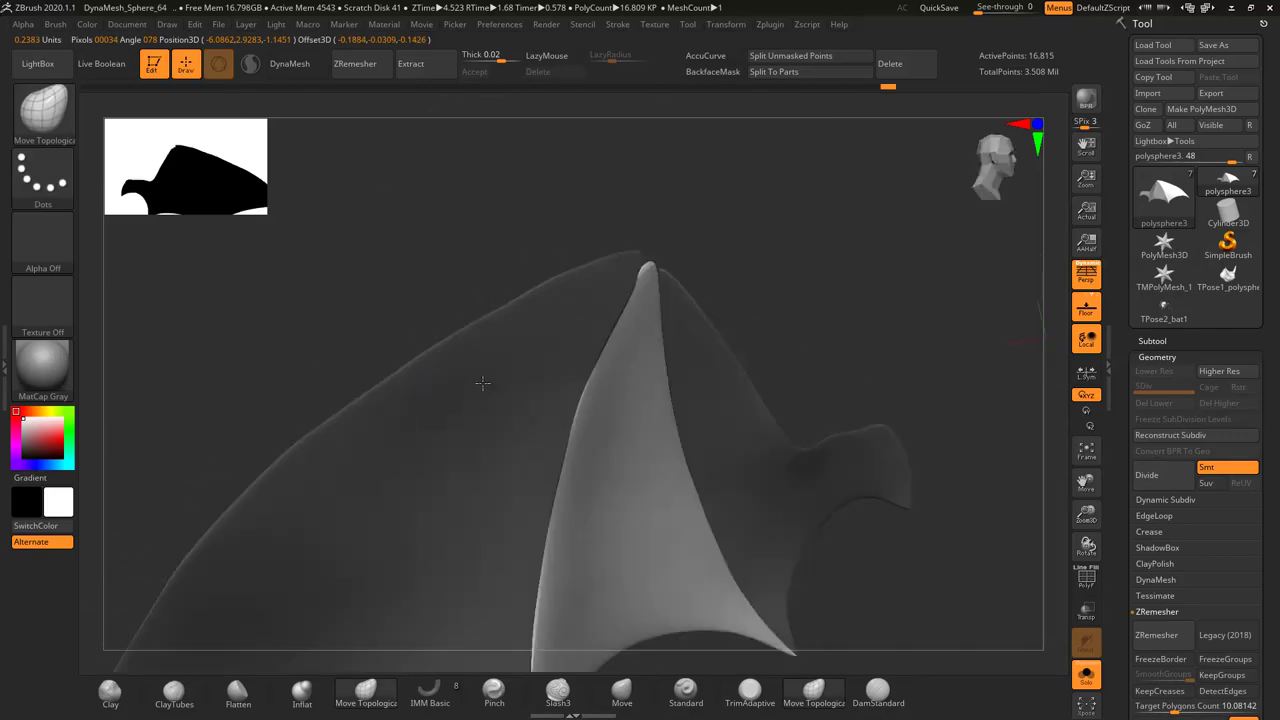
{"action": "left_click_drag", "start_coordinate": [480, 380], "coordinate": [560, 330]}
Run ZRemesher on the wing for a clean mesh of about 14,000 points and check it against the bat
{"action": "key", "text": "f"}
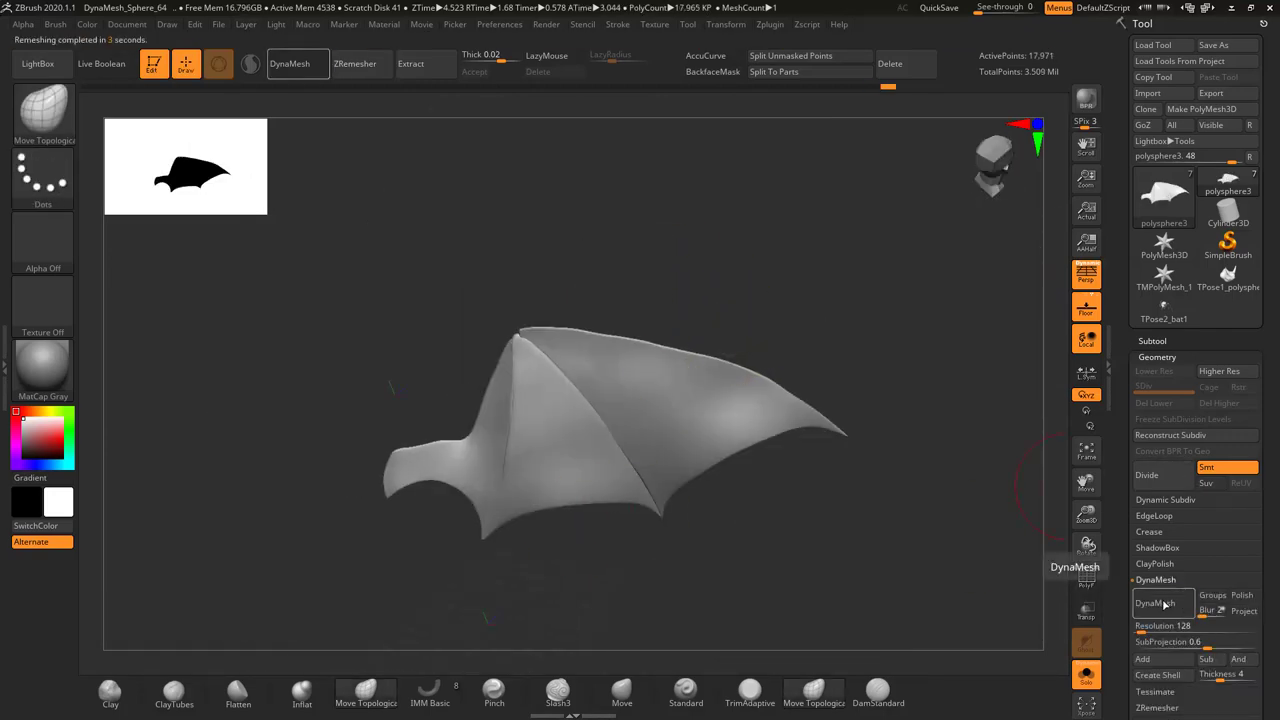
{"action": "key", "text": "f"}
{"action": "key", "text": "ctrl+z"}
{"action": "mouse_move", "coordinate": [640, 400]}
{"action": "left_mouse_down"}
{"action": "mouse_move", "coordinate": [709, 289]}
{"action": "mouse_move", "coordinate": [674, 447]}
{"action": "mouse_move", "coordinate": [771, 414]}
{"action": "mouse_move", "coordinate": [580, 429]}
{"action": "mouse_move", "coordinate": [743, 427]}
{"action": "left_mouse_up"}
{"action": "key", "text": "ctrl+shift+z"}
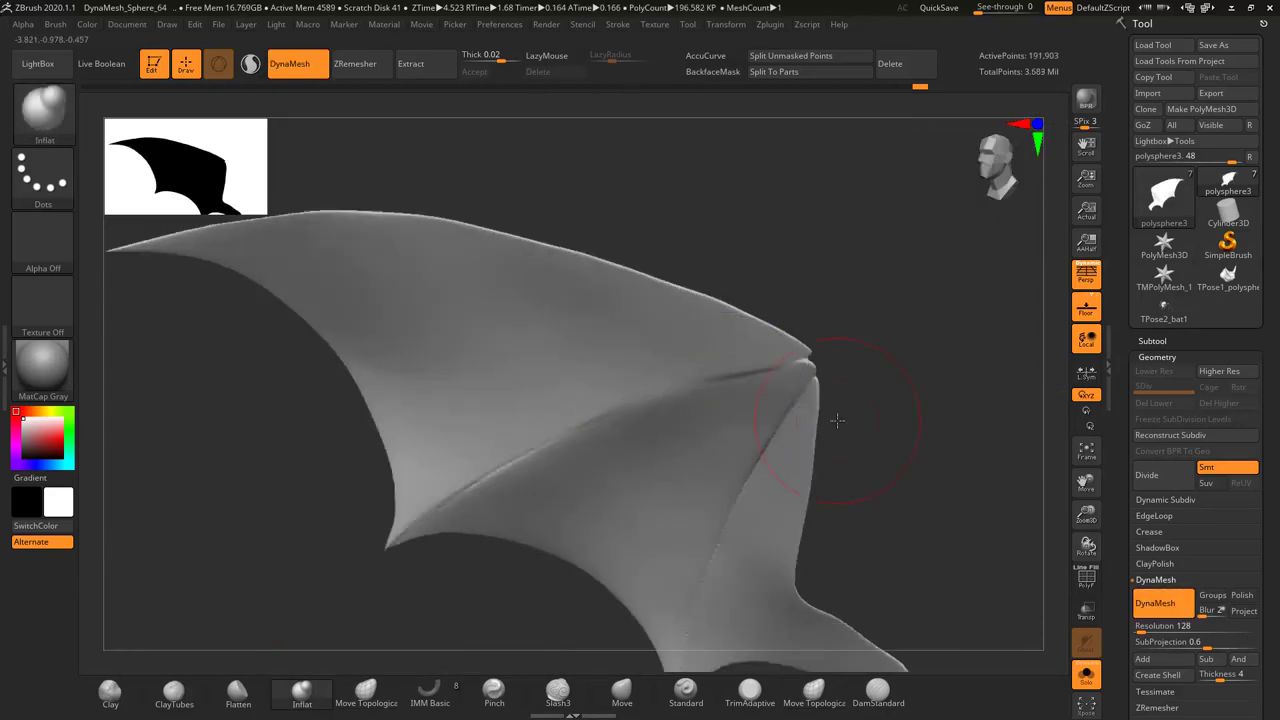
{"action": "left_click", "coordinate": [1160, 421]}
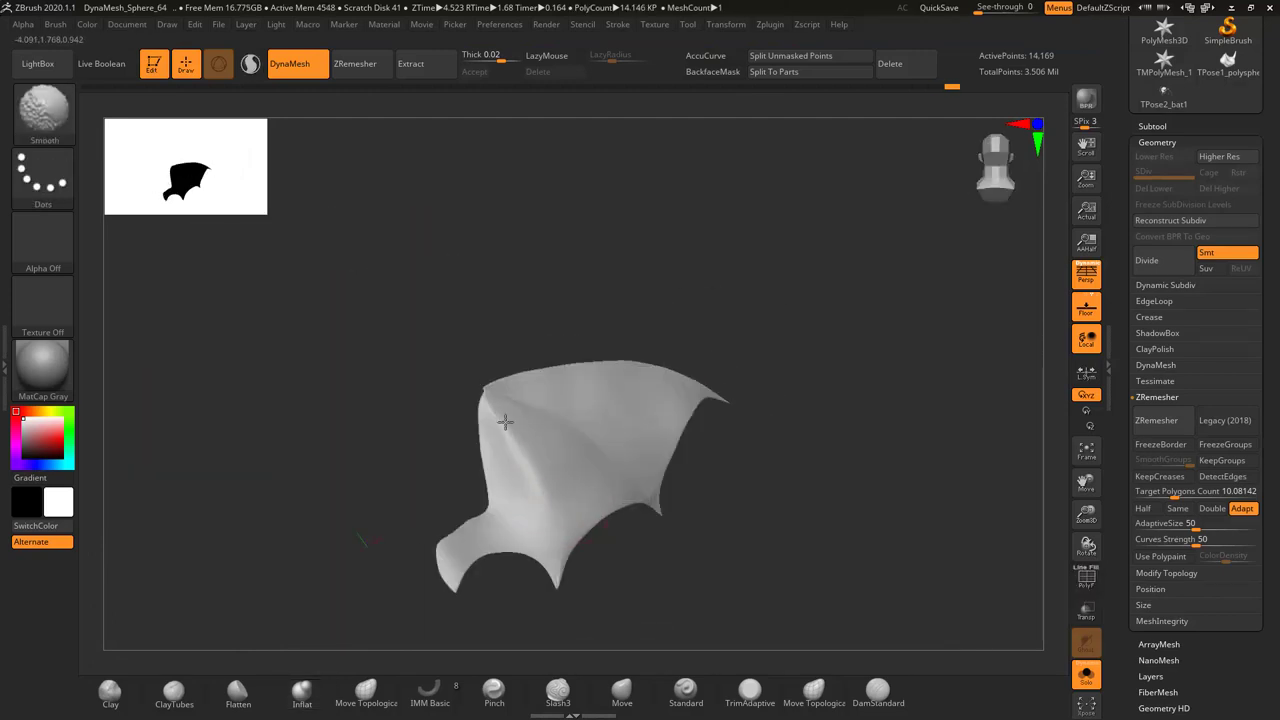
{"action": "left_click_drag", "start_coordinate": [647, 344], "coordinate": [435, 470], "text": "shift"}
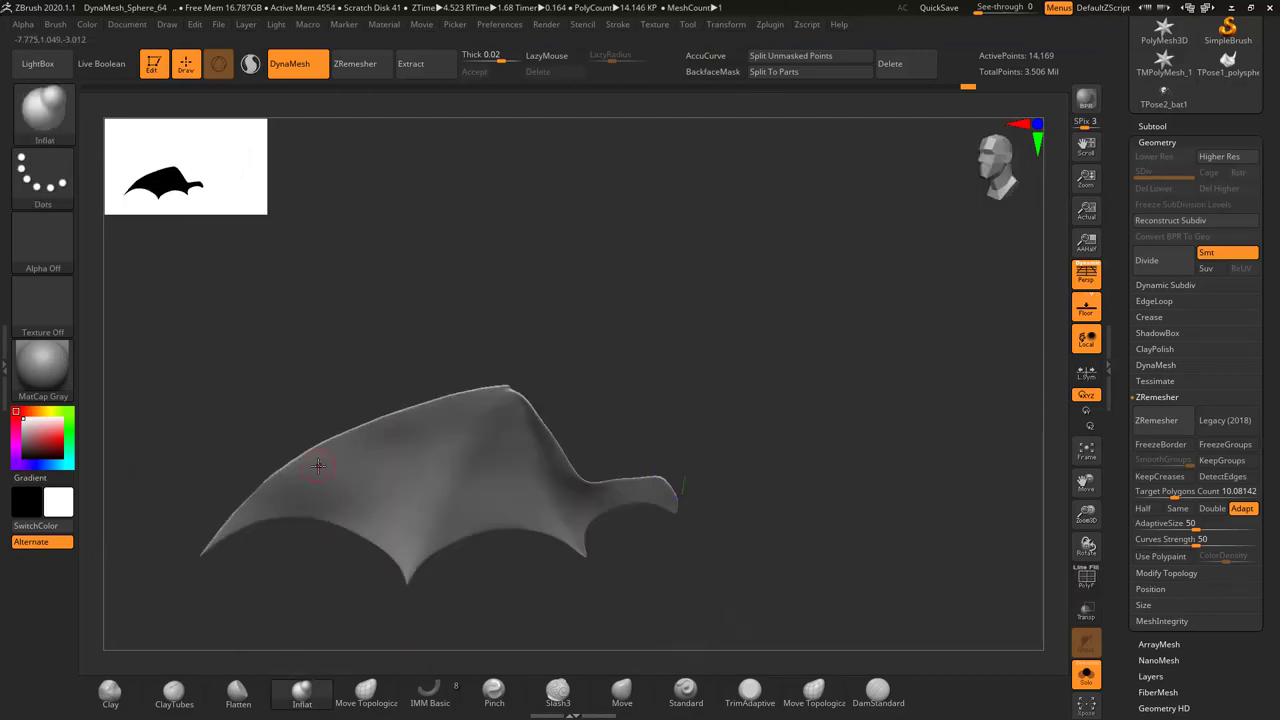
{"action": "mouse_move", "coordinate": [318, 465]}
{"action": "right_mouse_down"}
{"action": "mouse_move", "coordinate": [617, 454]}
{"action": "mouse_move", "coordinate": [563, 380]}
{"action": "mouse_move", "coordinate": [687, 336]}
{"action": "right_mouse_up"}
{"action": "key", "text": "f"}
{"action": "right_click_drag", "start_coordinate": [510, 312], "coordinate": [467, 364]}
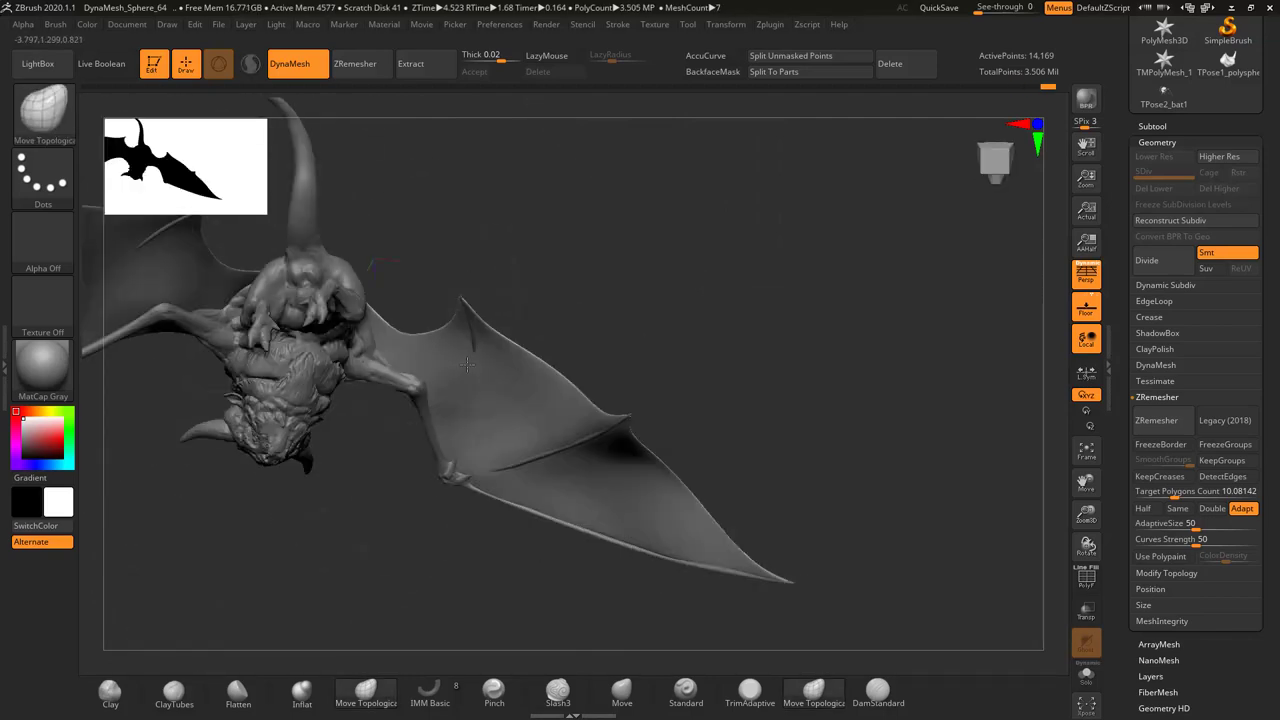
{"action": "mouse_move", "coordinate": [457, 445]}
{"action": "right_mouse_down"}
{"action": "mouse_move", "coordinate": [506, 249]}
{"action": "mouse_move", "coordinate": [443, 477]}
{"action": "mouse_move", "coordinate": [570, 408]}
{"action": "mouse_move", "coordinate": [509, 477]}
{"action": "mouse_move", "coordinate": [529, 388]}
{"action": "mouse_move", "coordinate": [571, 457]}
{"action": "mouse_move", "coordinate": [620, 400]}
{"action": "right_mouse_up"}
Select the polysphere2 wing subtool and merge it down into the bat body
{"action": "left_click", "coordinate": [1152, 126]}
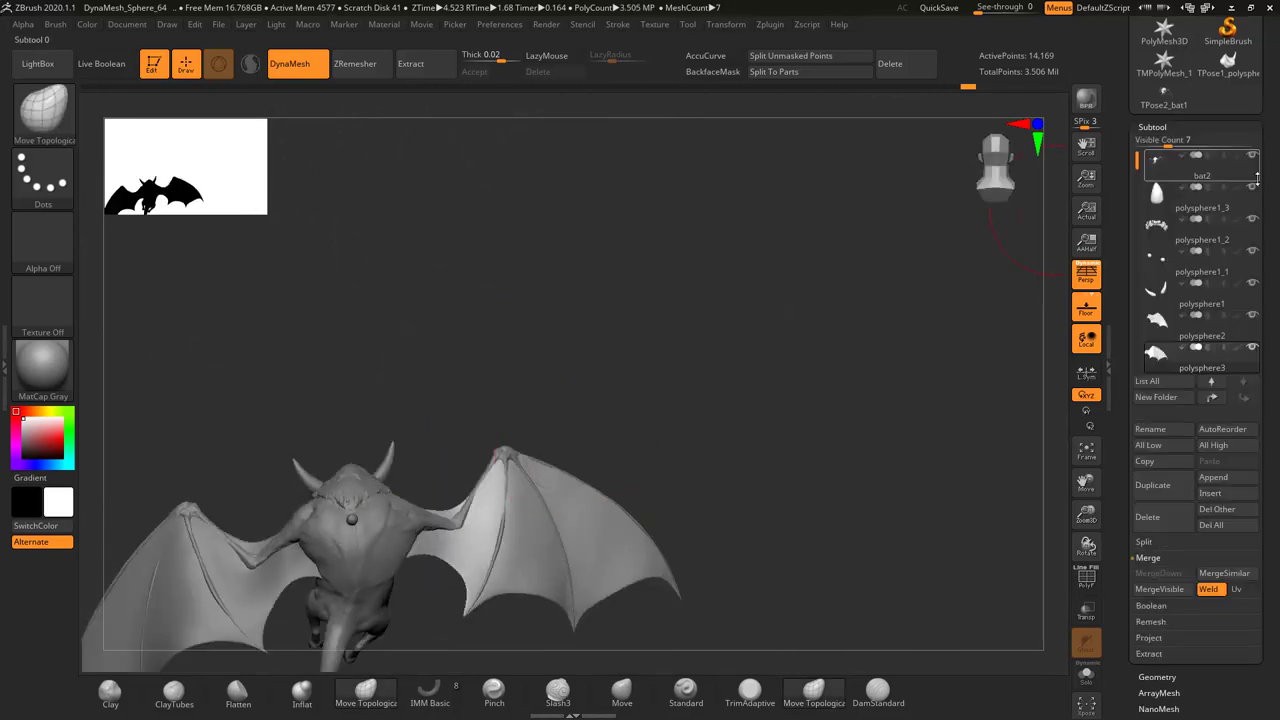
{"action": "key", "text": "w"}
{"action": "left_click", "coordinate": [1185, 321]}
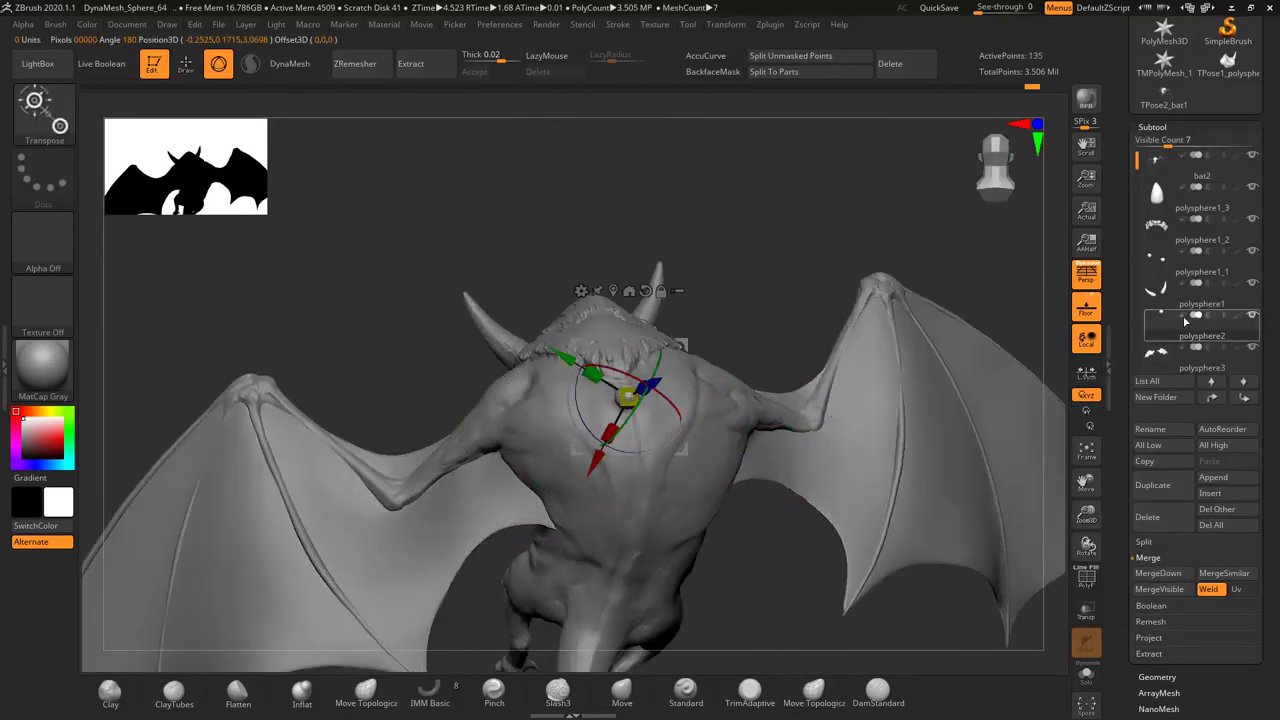
{"action": "mouse_move", "coordinate": [628, 395]}
{"action": "right_mouse_down"}
{"action": "mouse_move", "coordinate": [600, 350]}
{"action": "mouse_move", "coordinate": [683, 273]}
{"action": "right_mouse_up"}
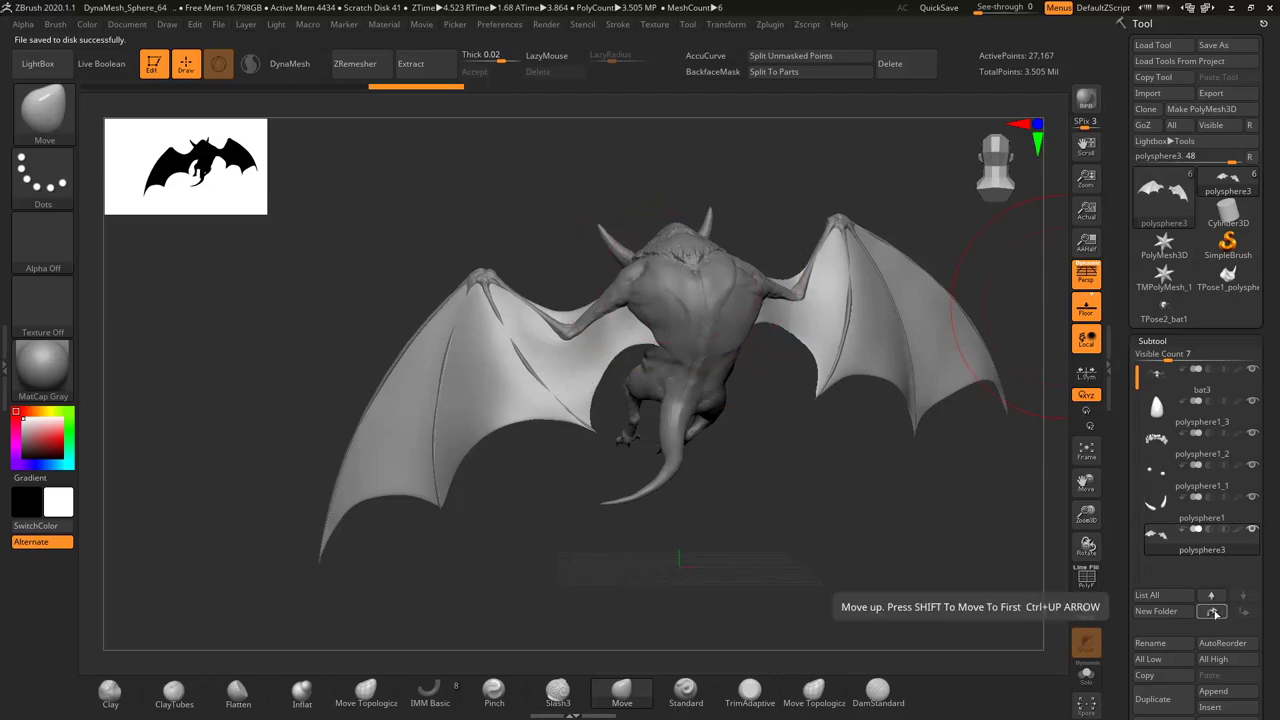
{"action": "left_click_drag", "start_coordinate": [1137, 397], "coordinate": [1137, 278]}
{"action": "mouse_move", "coordinate": [600, 400]}
{"action": "right_mouse_down"}
{"action": "mouse_move", "coordinate": [849, 443]}
{"action": "mouse_move", "coordinate": [700, 400]}
{"action": "mouse_move", "coordinate": [1272, 492]}
{"action": "right_mouse_up"}
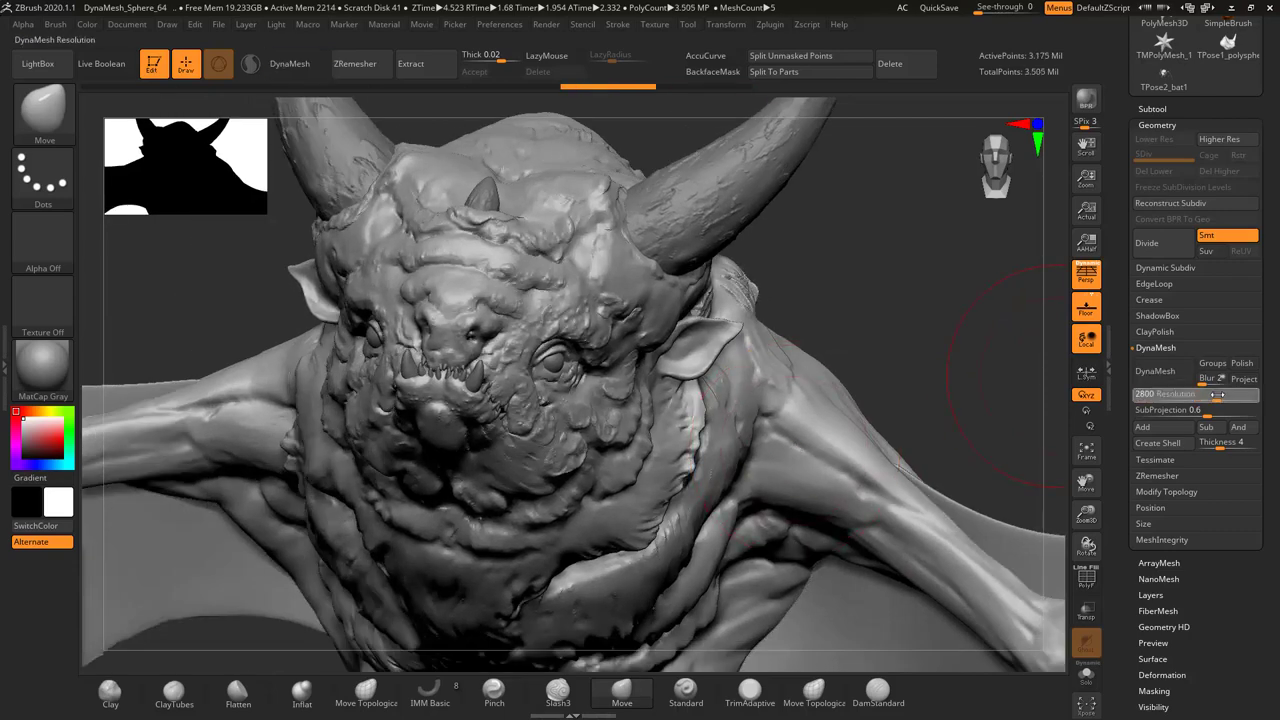
DynaMesh the merged bat with SubProjection about 0.79 and resolution raised to 2240
{"action": "left_click", "coordinate": [1155, 371]}
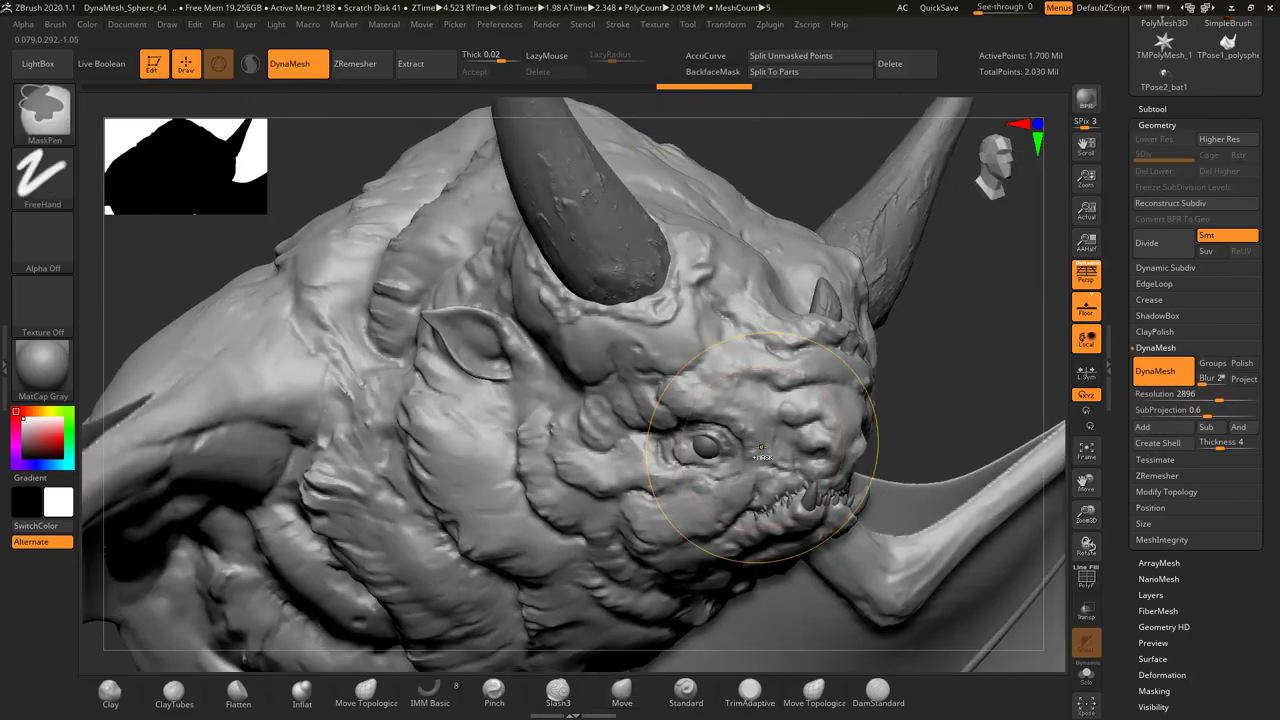
{"action": "key", "text": "ctrl"}
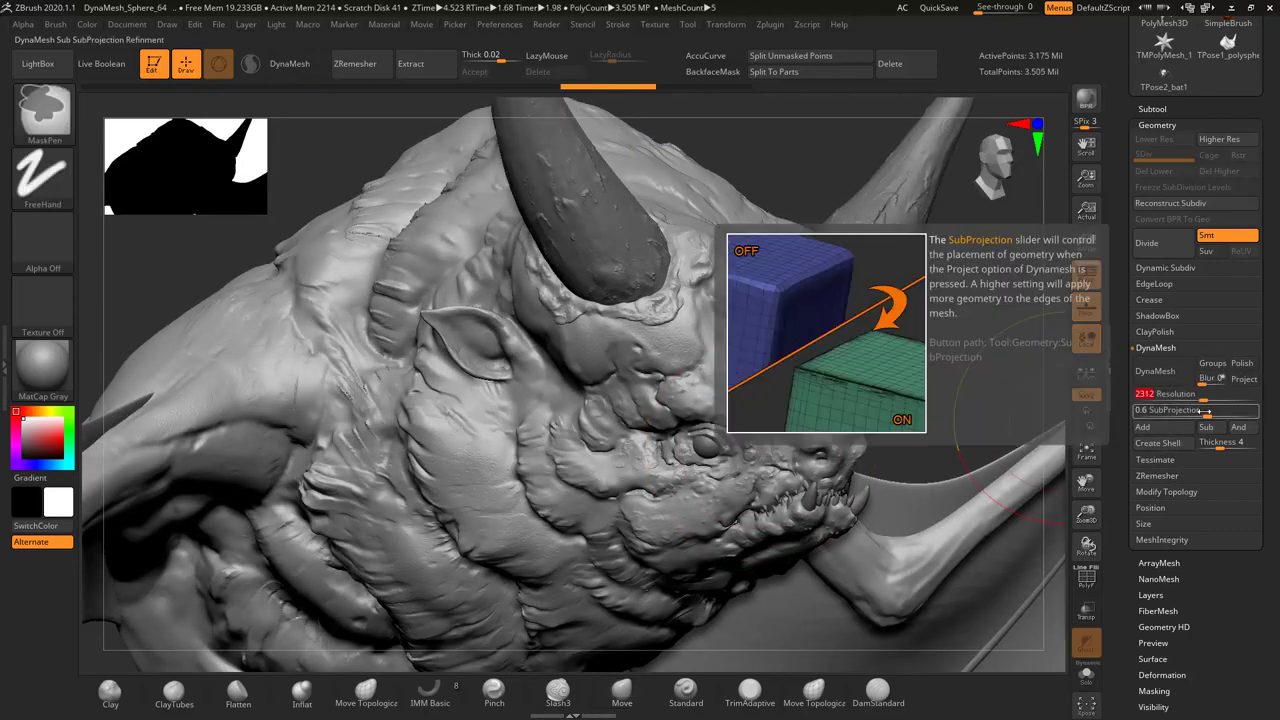
{"action": "left_click_drag", "start_coordinate": [1206, 411], "coordinate": [1230, 411]}
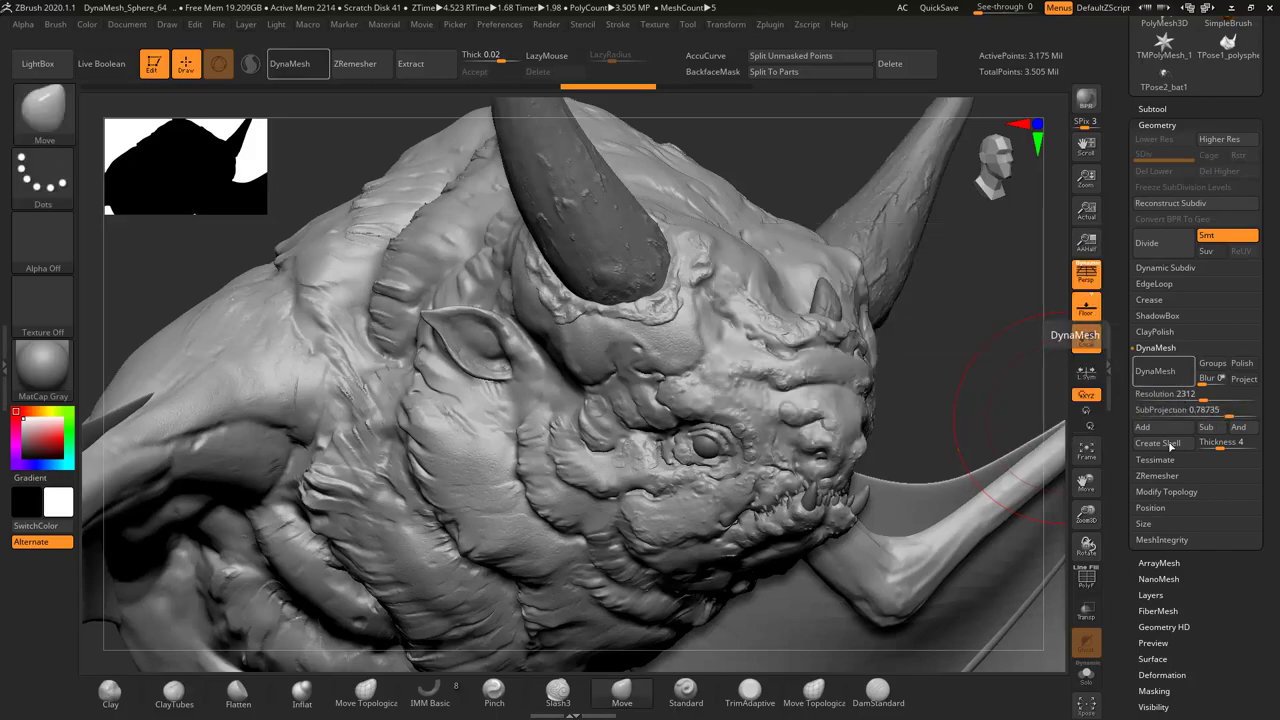
{"action": "left_click", "coordinate": [1160, 371]}
{"action": "key", "text": "ctrl+z"}
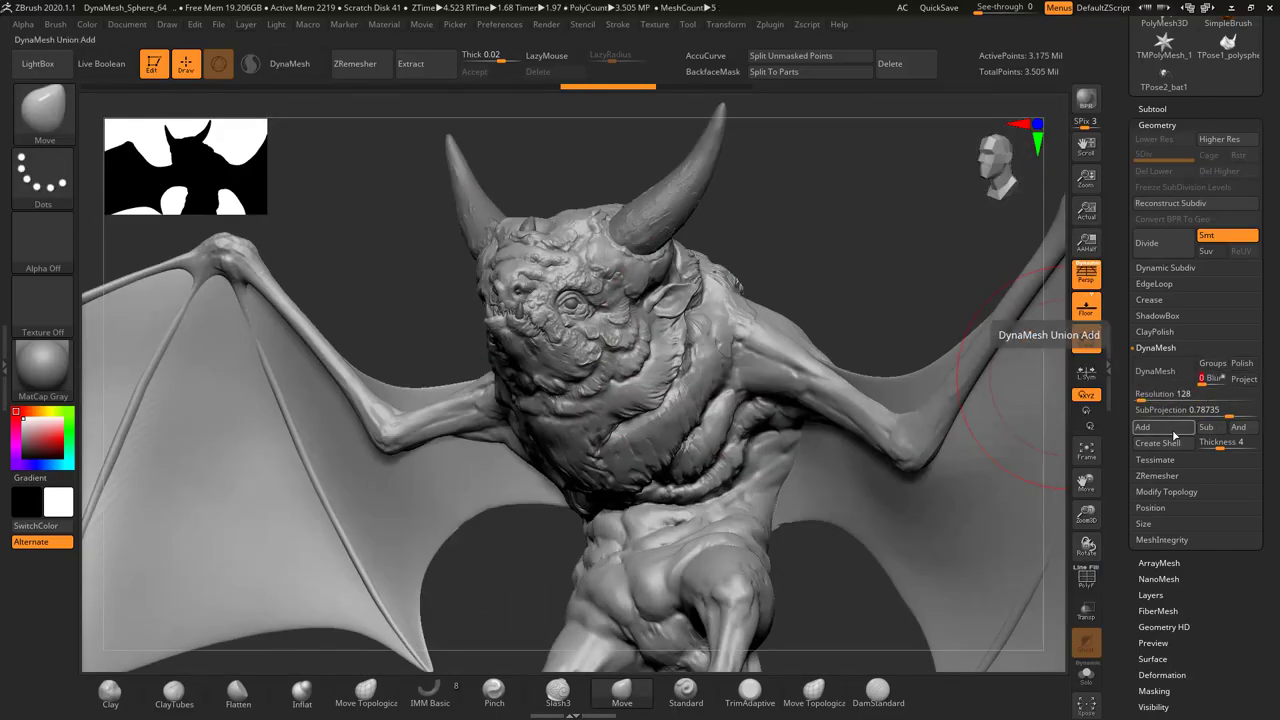
{"action": "key", "text": "ctrl"}
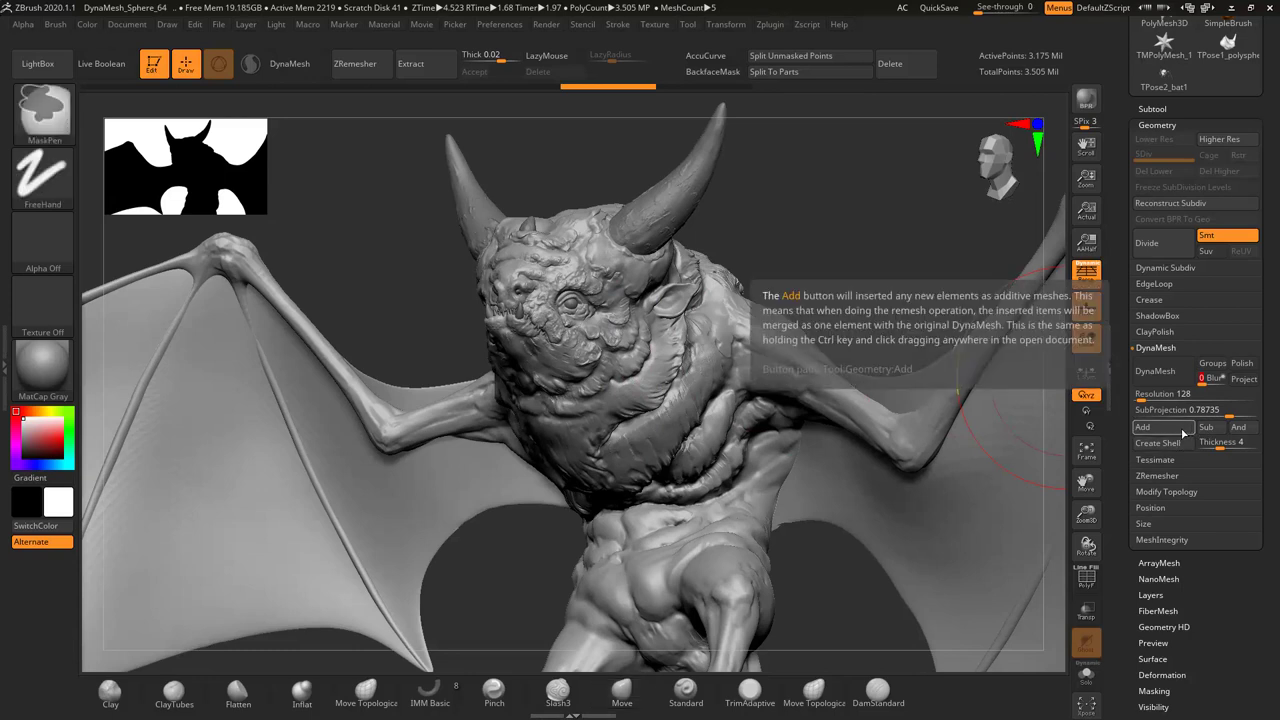
{"action": "left_click_drag", "start_coordinate": [1165, 396], "coordinate": [1176, 397]}
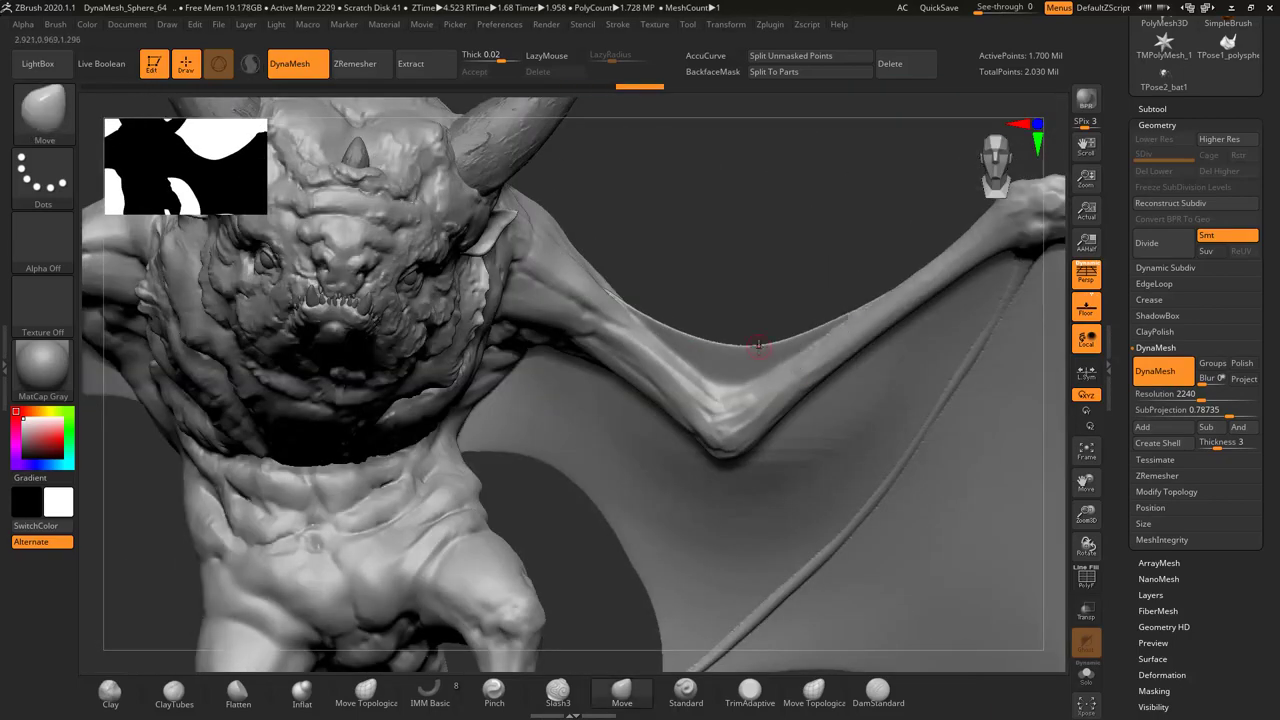
Smooth the seams where the wings join the chest and shoulders
{"action": "left_click_drag", "start_coordinate": [758, 345], "coordinate": [665, 320], "text": "shift"}
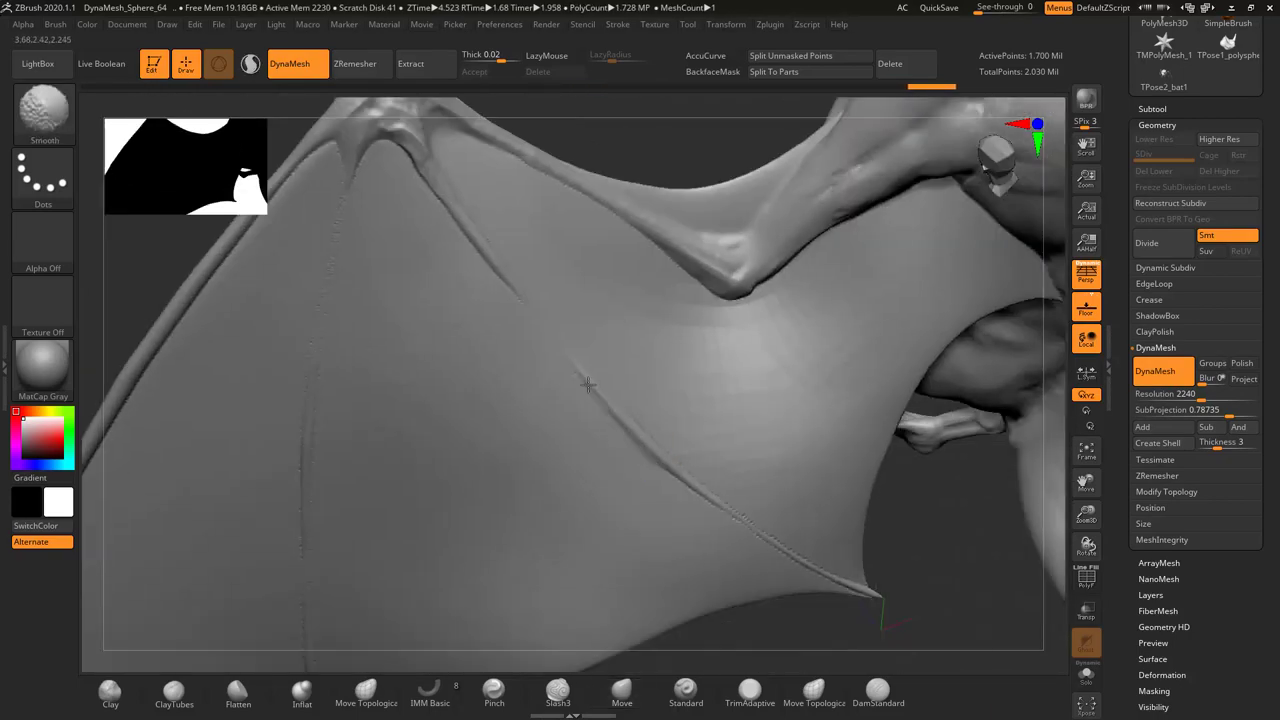
{"action": "mouse_move", "coordinate": [510, 302]}
{"action": "left_mouse_down"}
{"action": "mouse_move", "coordinate": [743, 429]}
{"action": "mouse_move", "coordinate": [879, 322]}
{"action": "left_mouse_up"}
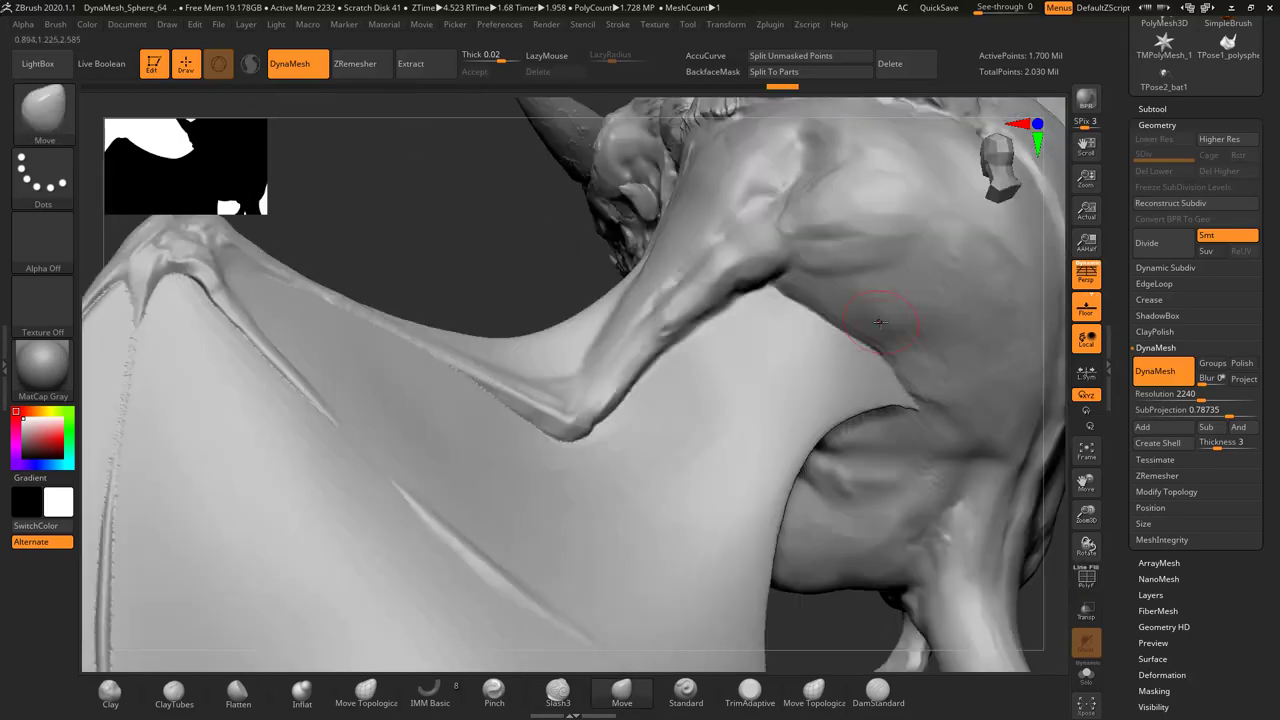
{"action": "right_click_drag", "start_coordinate": [200, 312], "coordinate": [421, 360]}
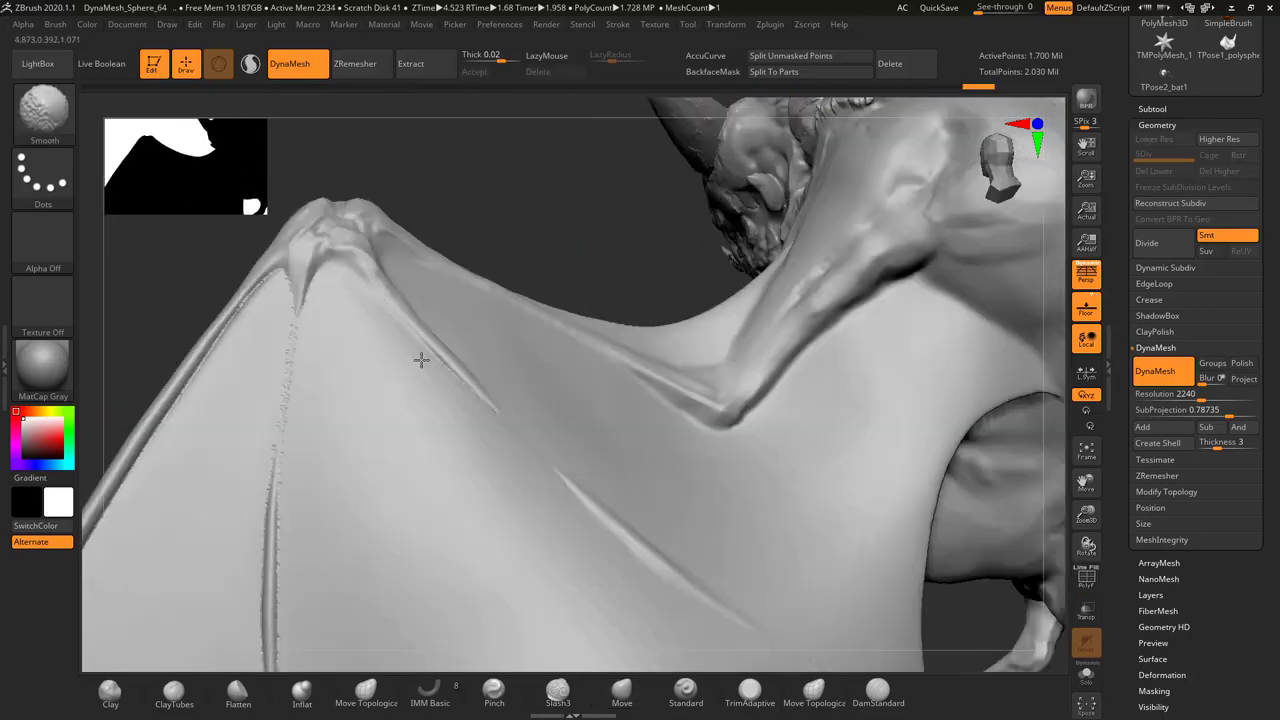
{"action": "mouse_move", "coordinate": [512, 427]}
{"action": "right_mouse_down"}
{"action": "mouse_move", "coordinate": [339, 542]}
{"action": "mouse_move", "coordinate": [320, 508]}
{"action": "mouse_move", "coordinate": [637, 337]}
{"action": "mouse_move", "coordinate": [591, 280]}
{"action": "mouse_move", "coordinate": [595, 257]}
{"action": "right_mouse_up"}
{"action": "mouse_move", "coordinate": [587, 445]}
{"action": "right_mouse_down"}
{"action": "mouse_move", "coordinate": [629, 506]}
{"action": "mouse_move", "coordinate": [754, 289]}
{"action": "mouse_move", "coordinate": [634, 349]}
{"action": "mouse_move", "coordinate": [692, 354]}
{"action": "right_mouse_up"}
{"action": "mouse_move", "coordinate": [469, 552]}
{"action": "right_mouse_down"}
{"action": "mouse_move", "coordinate": [520, 320]}
{"action": "mouse_move", "coordinate": [492, 200]}
{"action": "mouse_move", "coordinate": [591, 567]}
{"action": "mouse_move", "coordinate": [670, 488]}
{"action": "mouse_move", "coordinate": [600, 330]}
{"action": "mouse_move", "coordinate": [680, 121]}
{"action": "mouse_move", "coordinate": [705, 191]}
{"action": "mouse_move", "coordinate": [608, 308]}
{"action": "mouse_move", "coordinate": [571, 486]}
{"action": "mouse_move", "coordinate": [507, 302]}
{"action": "right_mouse_up"}
{"action": "key", "text": "f"}
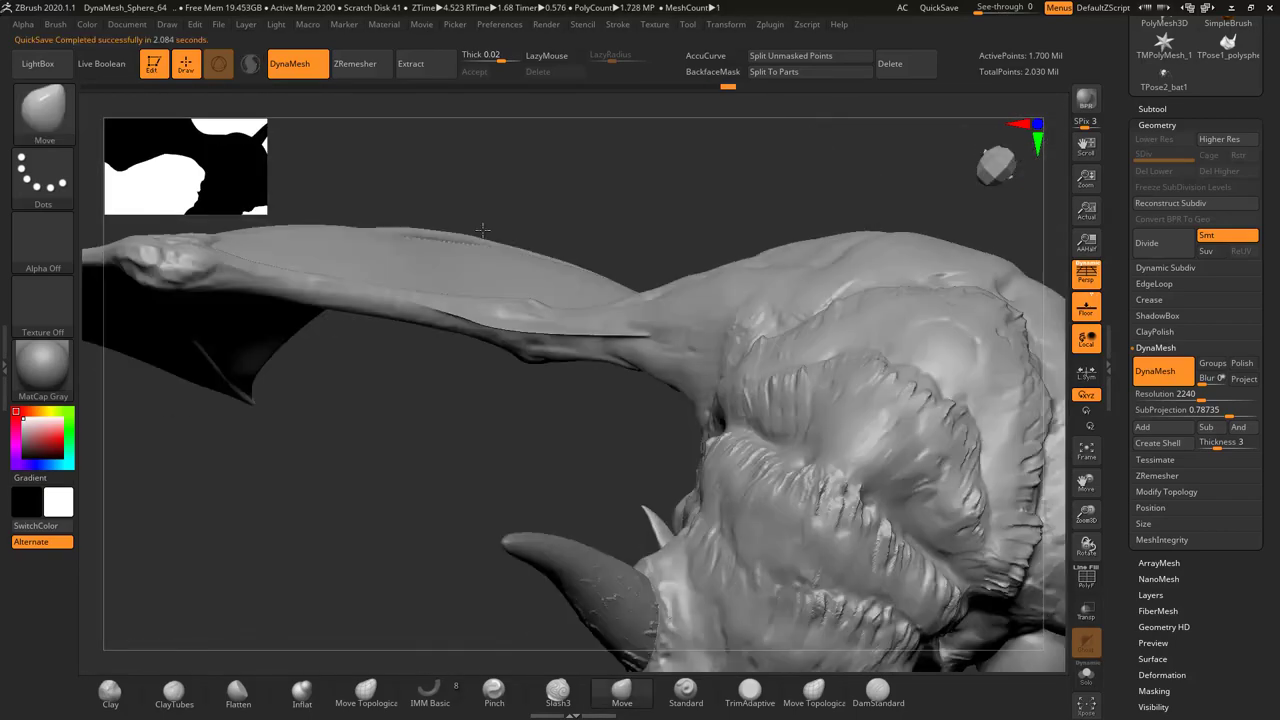
From a front view, press dents along the wing's leading edge
{"action": "mouse_move", "coordinate": [597, 296]}
{"action": "right_mouse_down", "text": "shift"}
{"action": "mouse_move", "coordinate": [627, 320]}
{"action": "mouse_move", "coordinate": [648, 232]}
{"action": "right_mouse_up", "text": "shift"}
{"action": "key", "text": "f"}
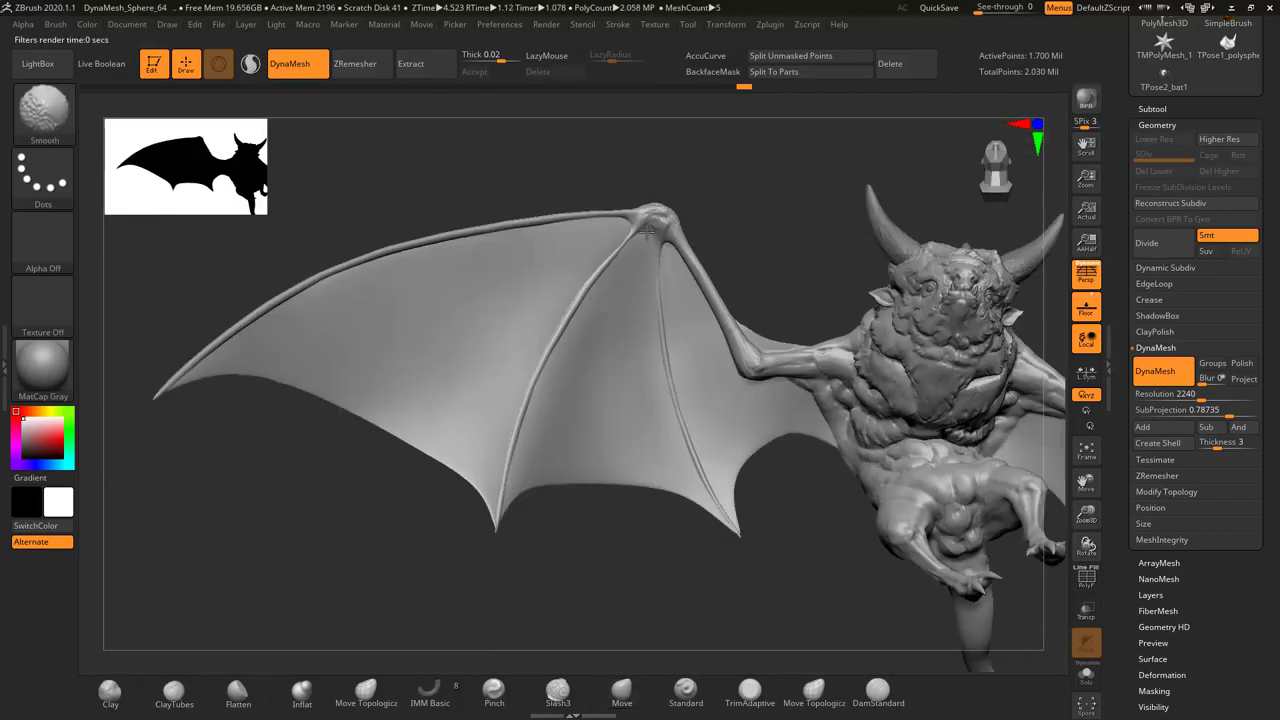
{"action": "right_click_drag", "start_coordinate": [519, 232], "coordinate": [523, 214], "text": "alt"}
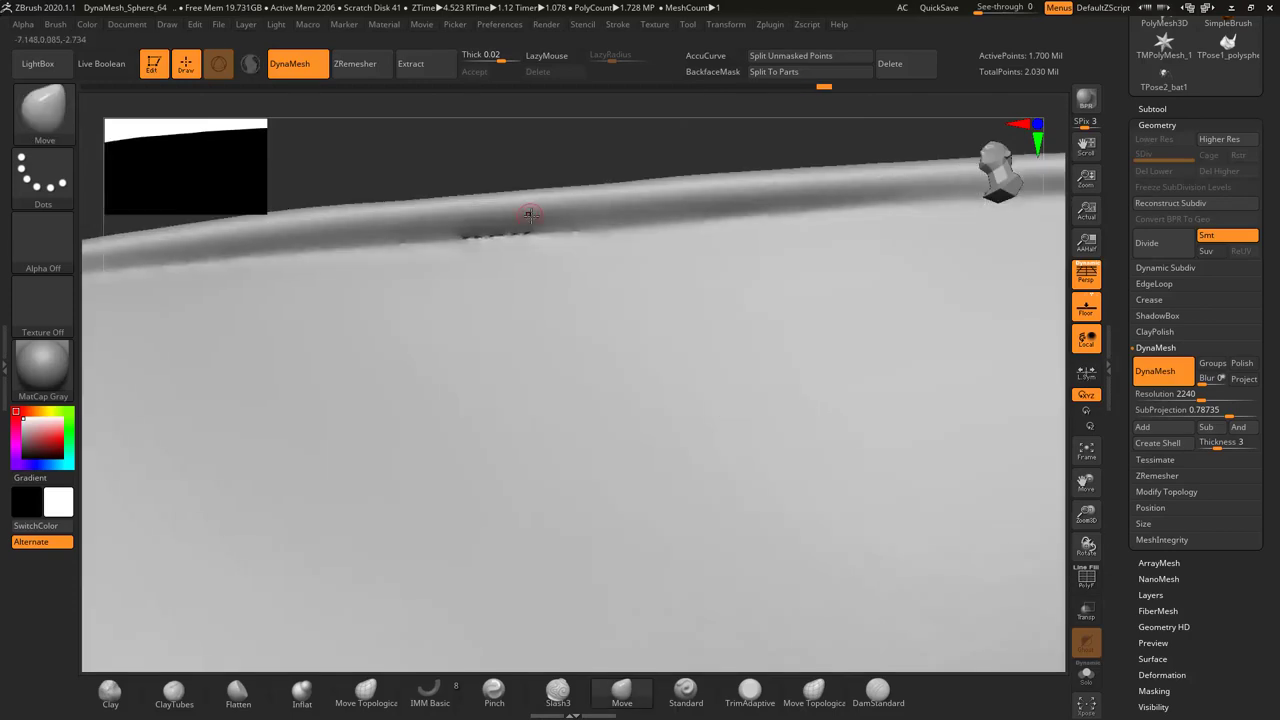
{"action": "left_click_drag", "start_coordinate": [389, 257], "coordinate": [434, 248]}
{"action": "right_click_drag", "start_coordinate": [389, 257], "coordinate": [406, 294]}
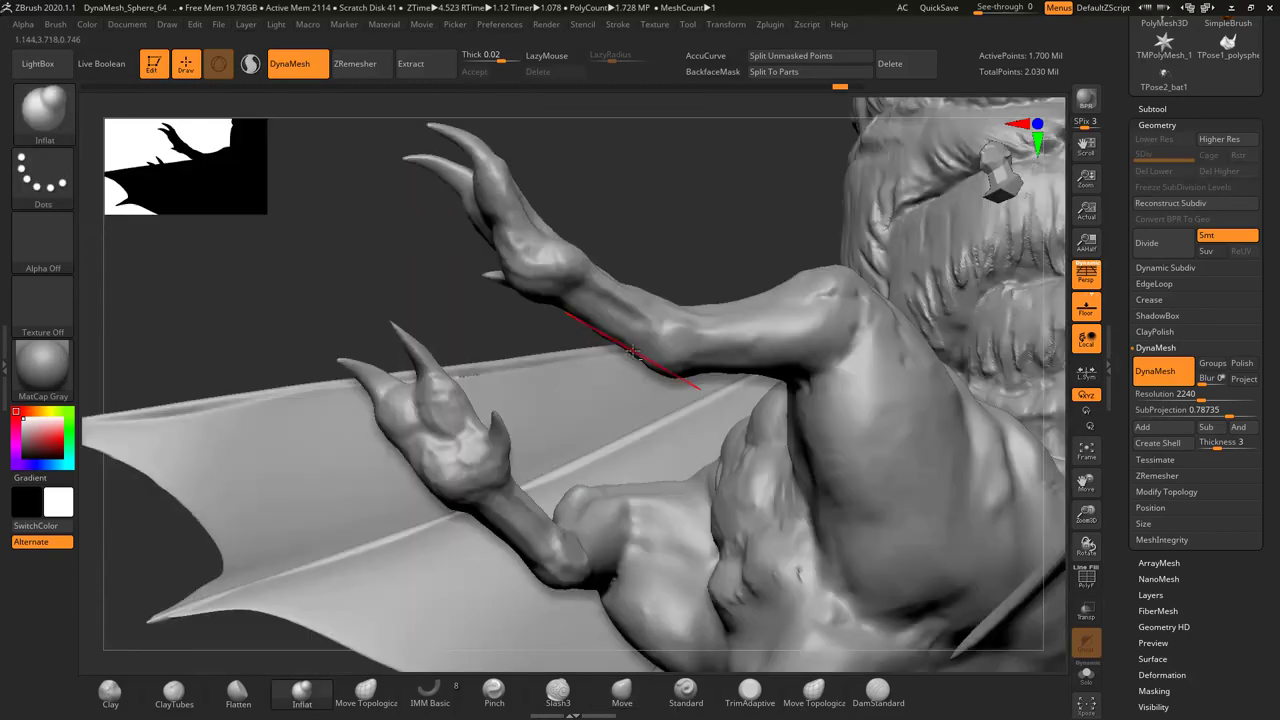
{"action": "mouse_move", "coordinate": [437, 243]}
{"action": "right_mouse_down", "text": "ctrl"}
{"action": "mouse_move", "coordinate": [567, 329]}
{"action": "mouse_move", "coordinate": [352, 349]}
{"action": "mouse_move", "coordinate": [468, 452]}
{"action": "mouse_move", "coordinate": [546, 334]}
{"action": "mouse_move", "coordinate": [371, 339]}
{"action": "right_mouse_up", "text": "ctrl"}
{"action": "mouse_move", "coordinate": [512, 355]}
{"action": "right_mouse_down", "text": "ctrl"}
{"action": "mouse_move", "coordinate": [443, 251]}
{"action": "mouse_move", "coordinate": [300, 320]}
{"action": "right_mouse_up", "text": "ctrl"}
Build up the wing-to-body junction with the ClayTubes brush
{"action": "key", "text": "b"}
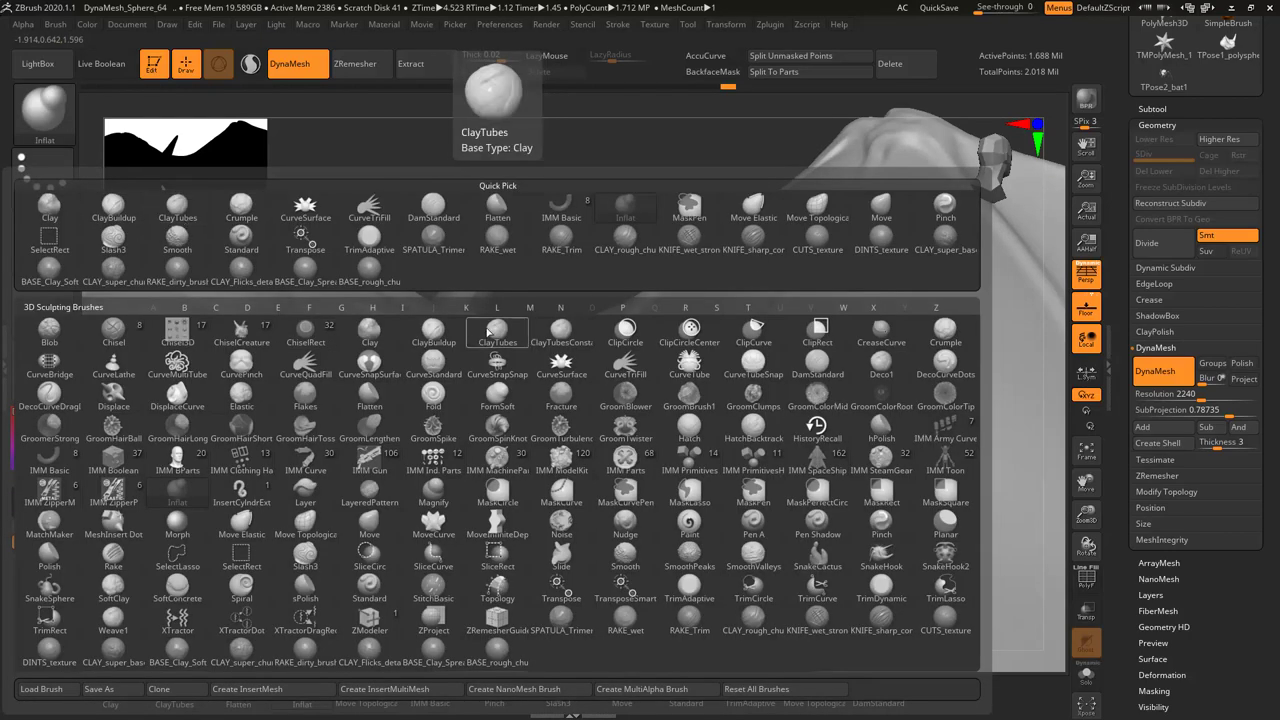
{"action": "left_click", "coordinate": [488, 331]}
{"action": "mouse_move", "coordinate": [488, 331]}
{"action": "right_mouse_down"}
{"action": "mouse_move", "coordinate": [352, 425]}
{"action": "mouse_move", "coordinate": [413, 427]}
{"action": "mouse_move", "coordinate": [330, 423]}
{"action": "mouse_move", "coordinate": [453, 457]}
{"action": "mouse_move", "coordinate": [430, 460]}
{"action": "mouse_move", "coordinate": [420, 420]}
{"action": "mouse_move", "coordinate": [450, 560]}
{"action": "mouse_move", "coordinate": [560, 206]}
{"action": "mouse_move", "coordinate": [357, 470]}
{"action": "right_mouse_up"}
{"action": "right_click_drag", "start_coordinate": [517, 524], "coordinate": [560, 500]}
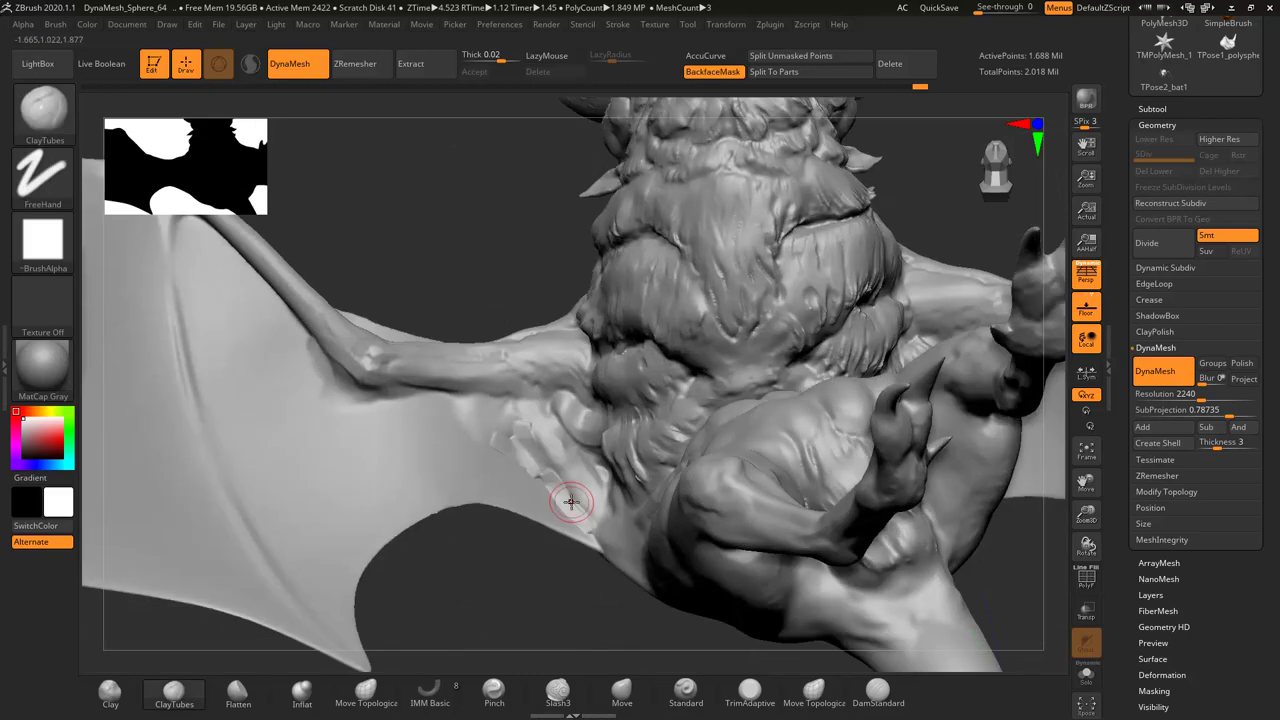
{"action": "mouse_move", "coordinate": [337, 383]}
{"action": "right_mouse_down"}
{"action": "mouse_move", "coordinate": [449, 405]}
{"action": "mouse_move", "coordinate": [480, 382]}
{"action": "right_mouse_up"}
{"action": "key", "text": "f"}
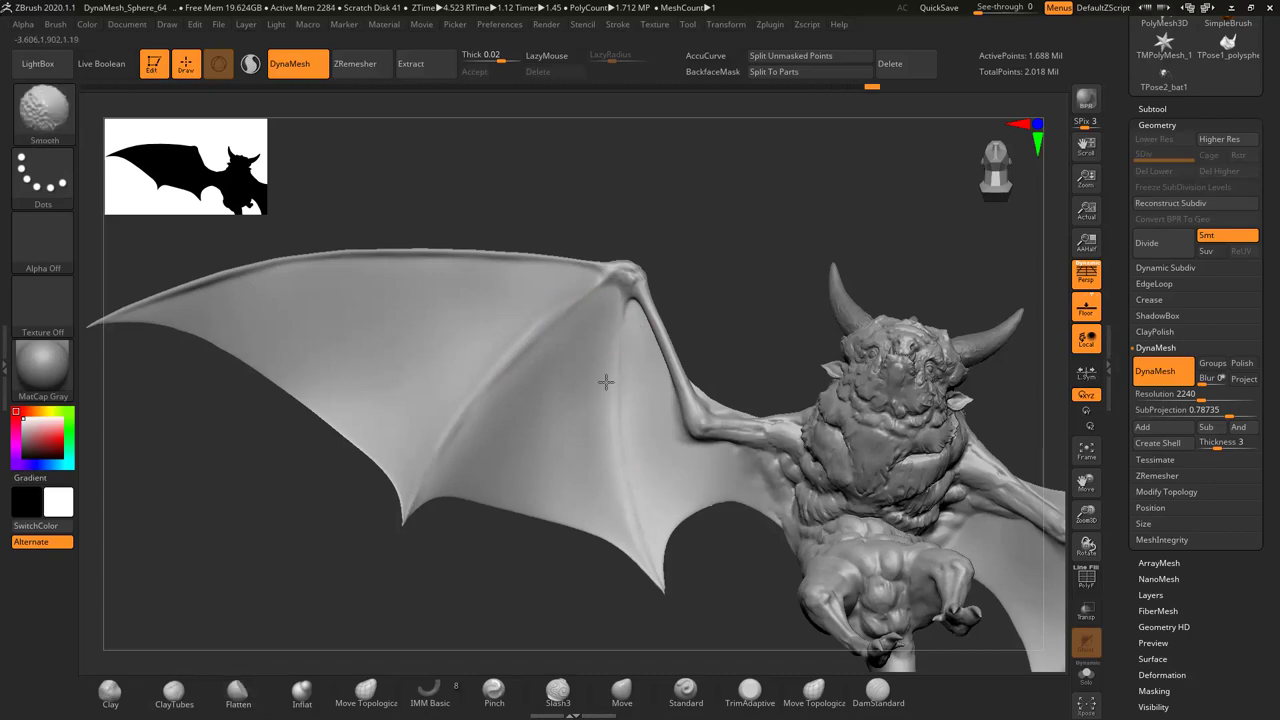
Flatten and smooth the wing membrane between the finger bones
{"action": "mouse_move", "coordinate": [524, 343]}
{"action": "right_mouse_down"}
{"action": "mouse_move", "coordinate": [386, 303]}
{"action": "mouse_move", "coordinate": [550, 413]}
{"action": "right_mouse_up"}
{"action": "right_click_drag", "start_coordinate": [689, 236], "coordinate": [751, 297]}
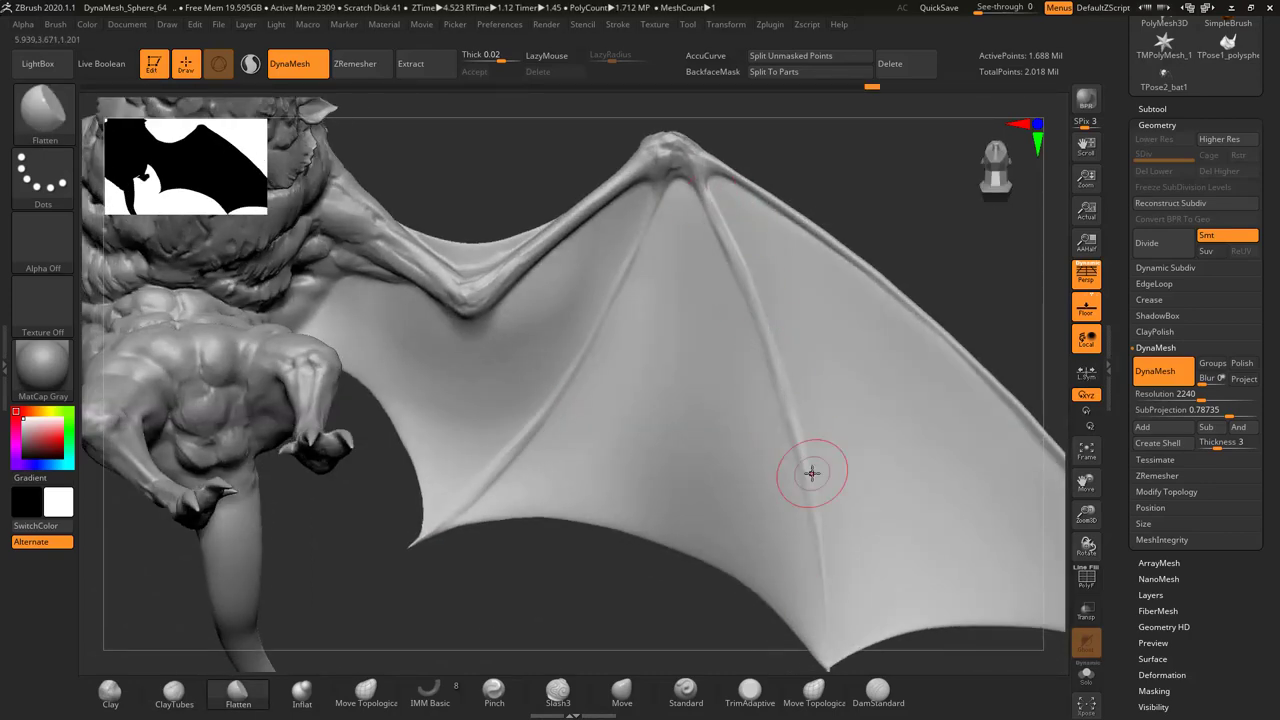
{"action": "right_click_drag", "start_coordinate": [594, 329], "coordinate": [694, 314]}
{"action": "mouse_move", "coordinate": [835, 483]}
{"action": "right_mouse_down"}
{"action": "mouse_move", "coordinate": [909, 477]}
{"action": "mouse_move", "coordinate": [829, 494]}
{"action": "mouse_move", "coordinate": [572, 373]}
{"action": "mouse_move", "coordinate": [784, 406]}
{"action": "right_mouse_up"}
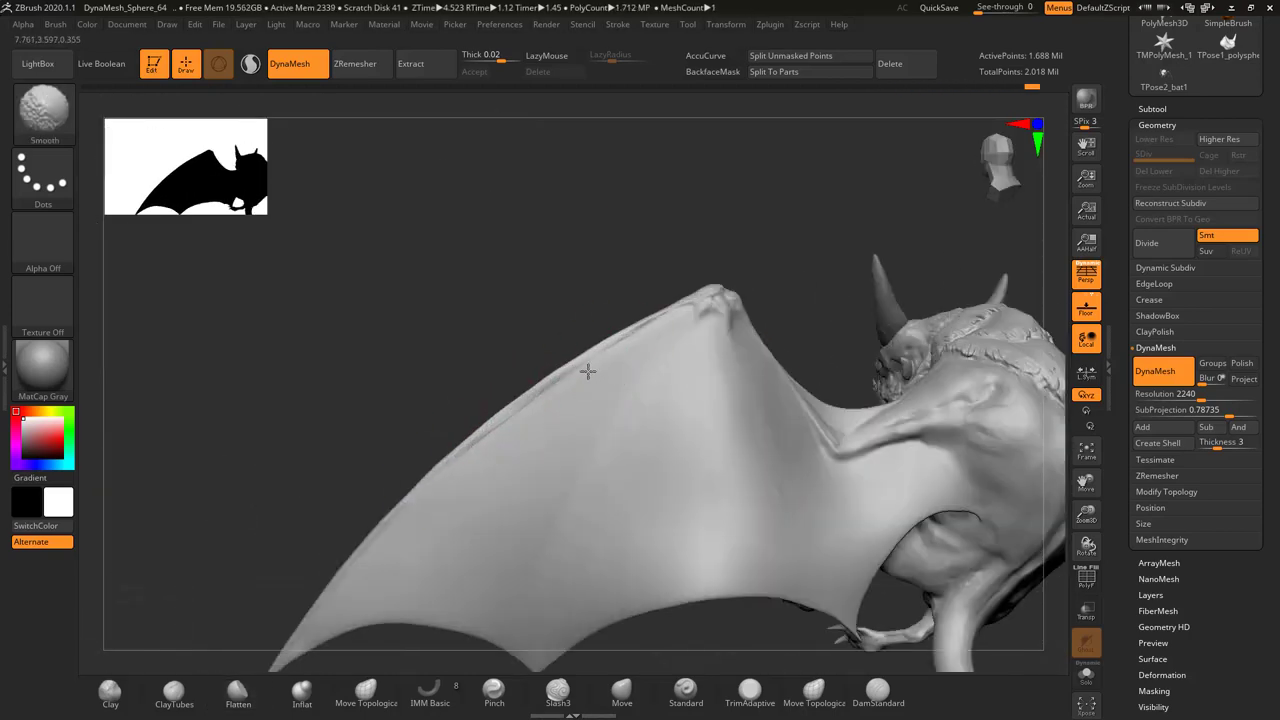
{"action": "key", "text": "f"}
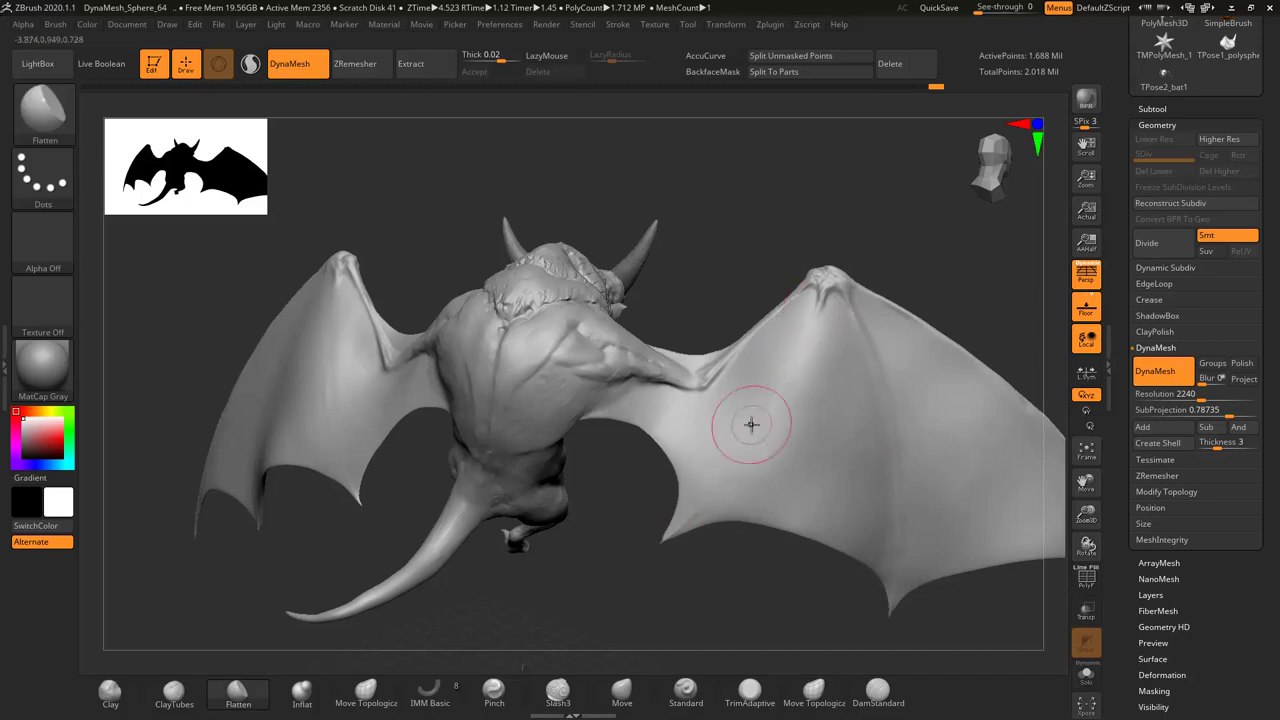
{"action": "mouse_move", "coordinate": [706, 498]}
{"action": "right_mouse_down"}
{"action": "mouse_move", "coordinate": [734, 383]}
{"action": "mouse_move", "coordinate": [577, 294]}
{"action": "mouse_move", "coordinate": [600, 270]}
{"action": "mouse_move", "coordinate": [591, 231]}
{"action": "right_mouse_up"}
Switch to the Move Topological brush and view the bat from below
{"action": "key", "text": "b"}
{"action": "key", "text": "m"}
{"action": "key", "text": "t"}
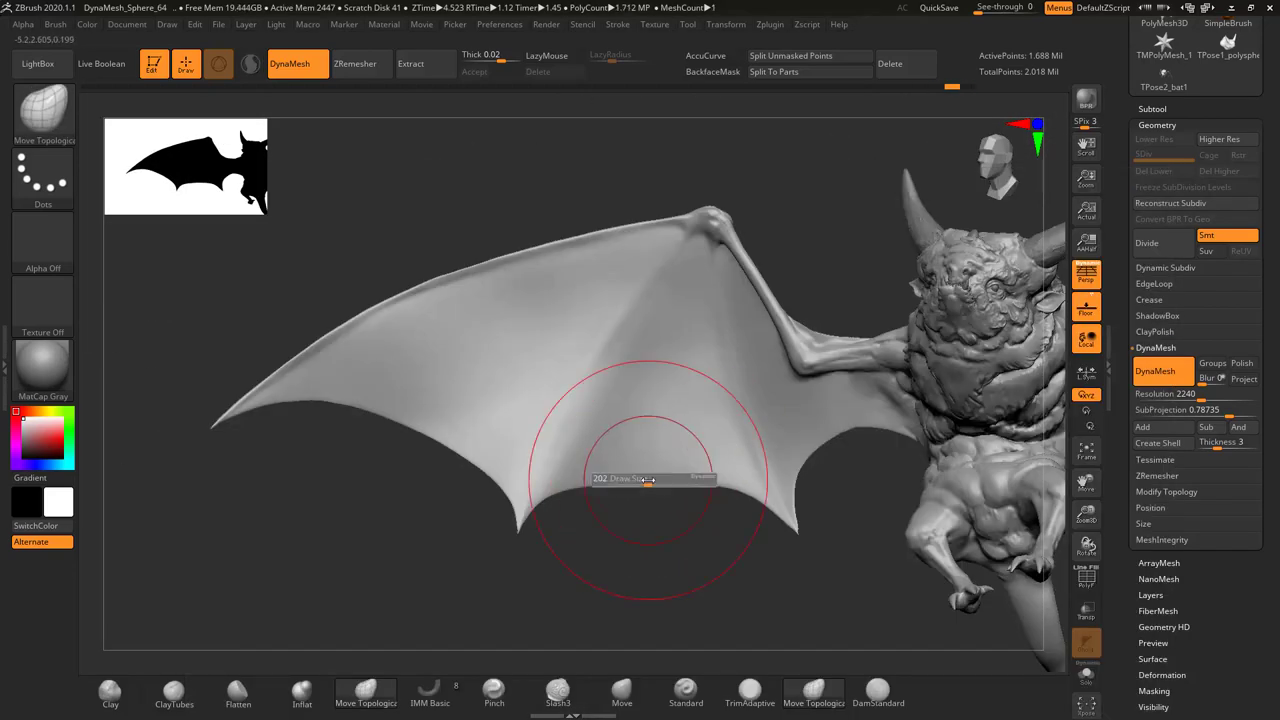
{"action": "right_click_drag", "start_coordinate": [609, 471], "coordinate": [420, 418]}
{"action": "key", "text": "f"}
{"action": "mouse_move", "coordinate": [488, 457]}
{"action": "right_mouse_down"}
{"action": "mouse_move", "coordinate": [560, 420]}
{"action": "mouse_move", "coordinate": [652, 462]}
{"action": "right_mouse_up"}
{"action": "mouse_move", "coordinate": [748, 430]}
{"action": "right_mouse_down"}
{"action": "mouse_move", "coordinate": [742, 335]}
{"action": "mouse_move", "coordinate": [700, 300]}
{"action": "mouse_move", "coordinate": [760, 260]}
{"action": "mouse_move", "coordinate": [770, 207]}
{"action": "mouse_move", "coordinate": [758, 170]}
{"action": "right_mouse_up"}
Set up the Standard brush with FreeHand stroke and LazyMouse, sized for the wing
{"action": "key", "text": "b"}
{"action": "key", "text": "s"}
{"action": "key", "text": "t"}
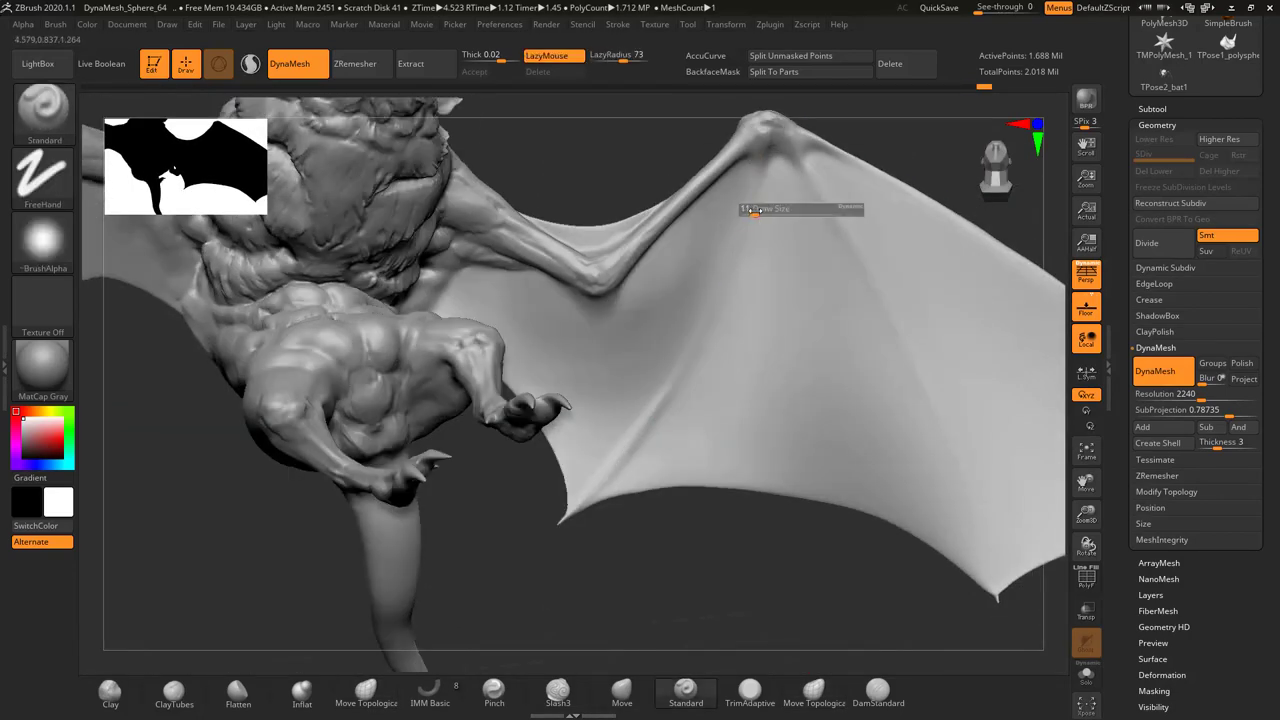
{"action": "key", "text": "f"}
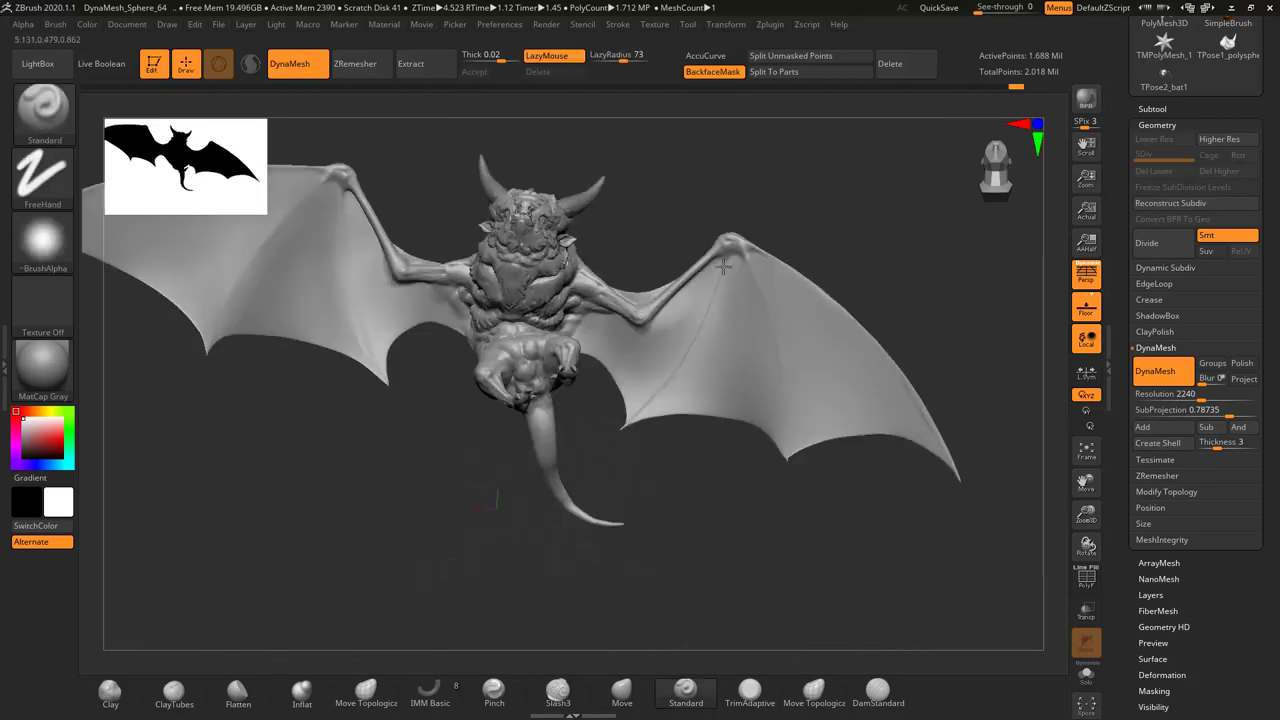
{"action": "right_click_drag", "start_coordinate": [760, 250], "coordinate": [770, 297], "text": "alt"}
{"action": "right_click_drag", "start_coordinate": [801, 535], "coordinate": [760, 355], "text": "alt"}
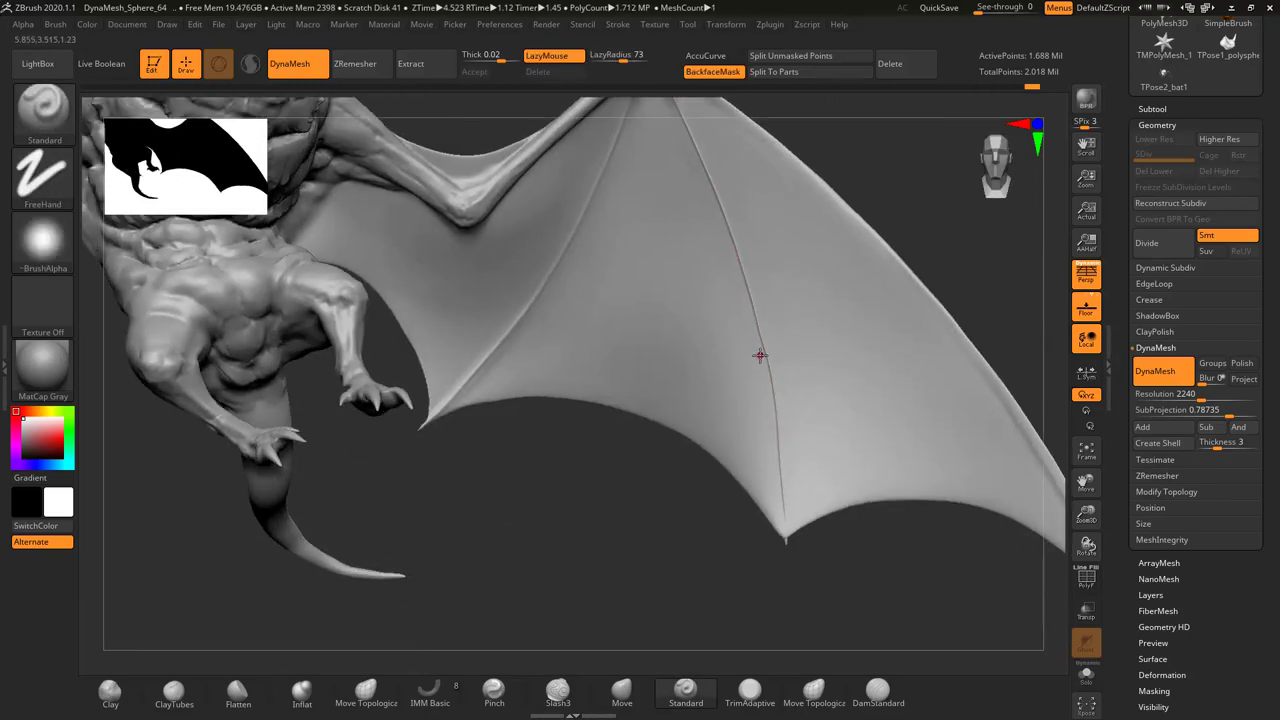
{"action": "left_click_drag", "start_coordinate": [792, 594], "coordinate": [760, 420]}
{"action": "mouse_move", "coordinate": [760, 420]}
{"action": "right_mouse_down", "text": "alt"}
{"action": "mouse_move", "coordinate": [760, 470]}
{"action": "mouse_move", "coordinate": [757, 371]}
{"action": "right_mouse_up", "text": "alt"}
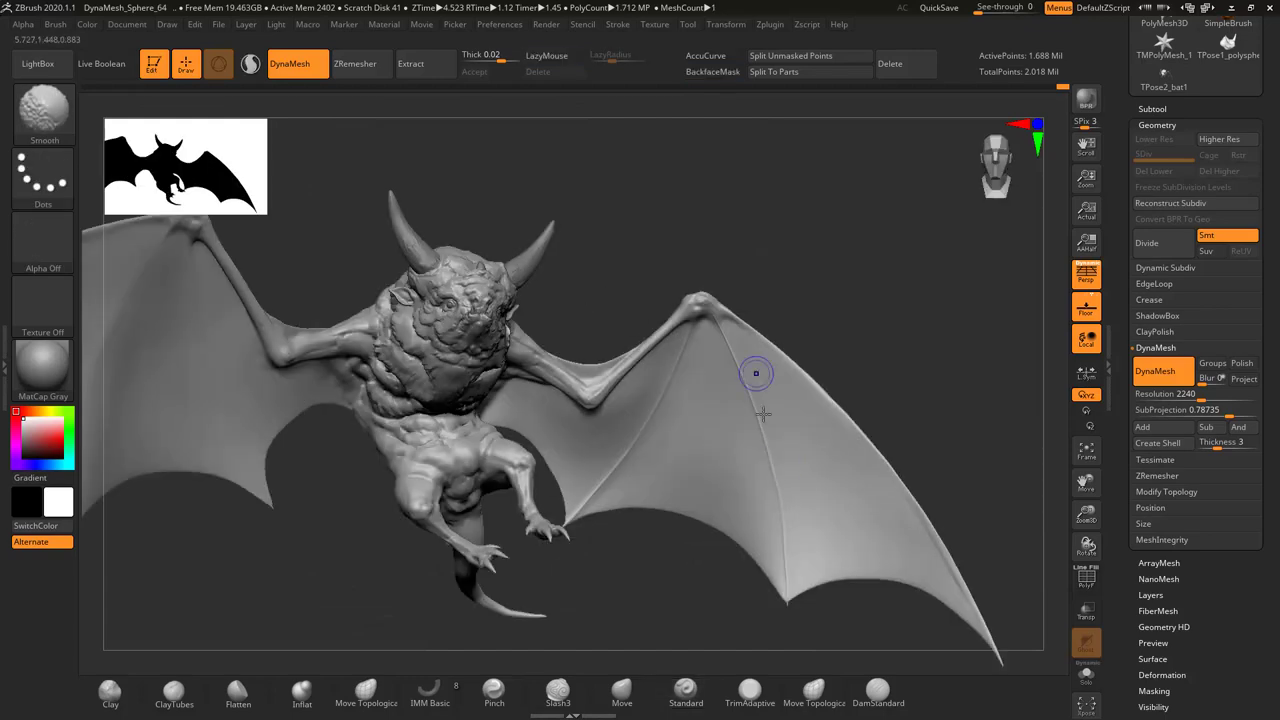
{"action": "key", "text": "s"}
{"action": "mouse_move", "coordinate": [693, 309]}
{"action": "right_mouse_down", "text": "alt"}
{"action": "mouse_move", "coordinate": [700, 380]}
{"action": "mouse_move", "coordinate": [727, 415]}
{"action": "right_mouse_up", "text": "alt"}
Draw a raised vein line along the other wing and smooth it
{"action": "key", "text": "b"}
{"action": "key", "text": "m"}
{"action": "key", "text": "t"}
{"action": "key", "text": "s"}
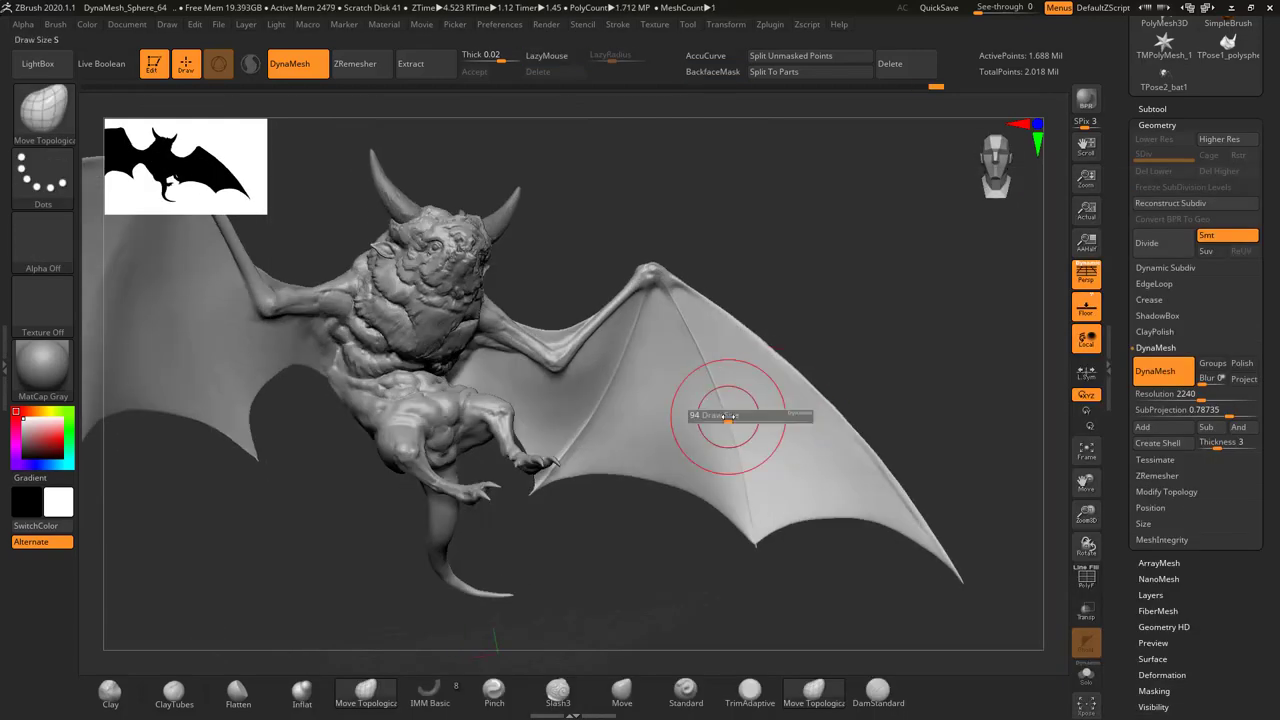
{"action": "left_click_drag", "start_coordinate": [831, 321], "coordinate": [700, 330]}
{"action": "key", "text": "b"}
{"action": "key", "text": "s"}
{"action": "key", "text": "t"}
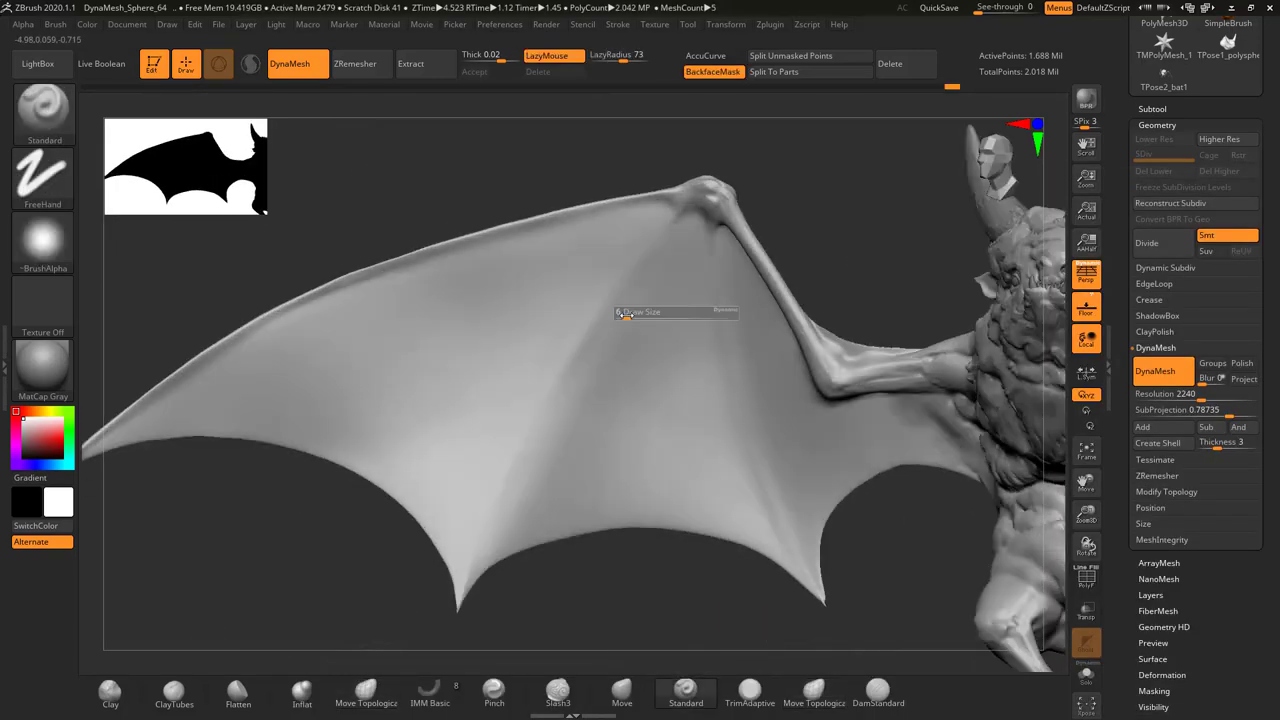
{"action": "right_click_drag", "start_coordinate": [700, 330], "coordinate": [659, 233], "text": "alt"}
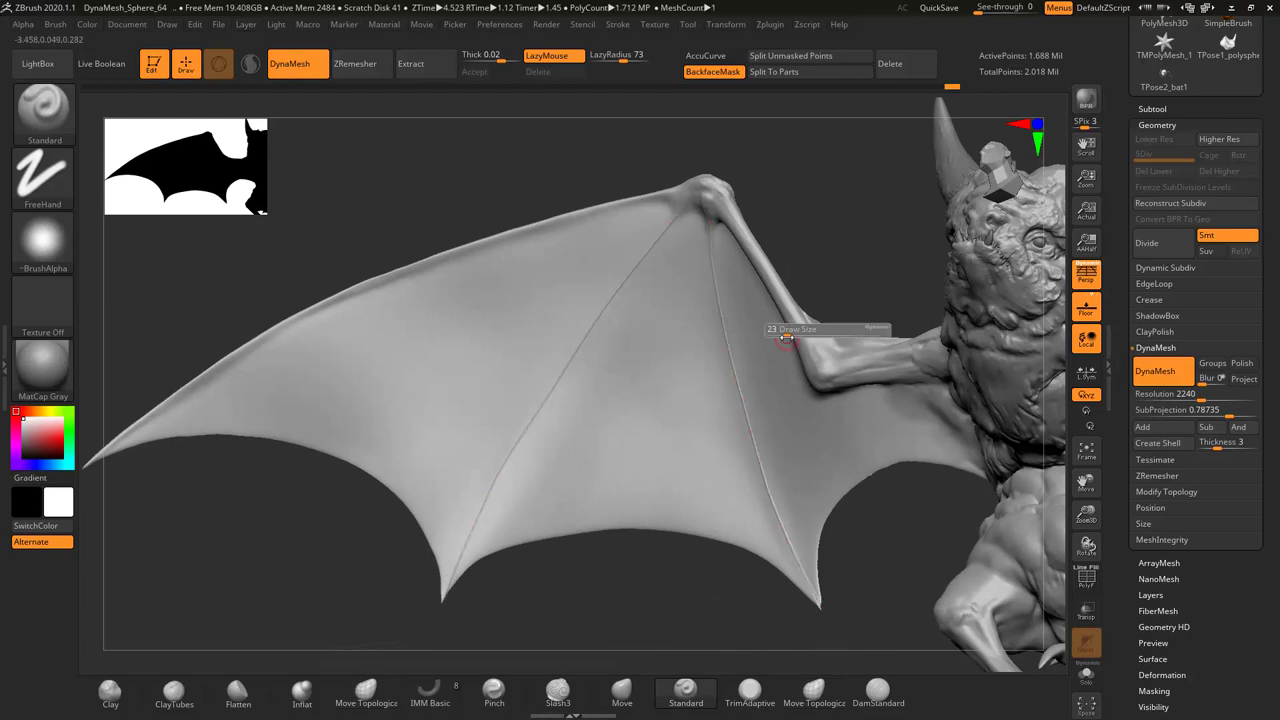
{"action": "key", "text": "shift"}
Draw a second vein line running down to the wing edge
{"action": "key", "text": "f"}
{"action": "mouse_move", "coordinate": [792, 500]}
{"action": "right_mouse_down", "text": "shift"}
{"action": "mouse_move", "coordinate": [792, 460]}
{"action": "mouse_move", "coordinate": [494, 323]}
{"action": "mouse_move", "coordinate": [371, 457]}
{"action": "mouse_move", "coordinate": [707, 334]}
{"action": "mouse_move", "coordinate": [740, 300]}
{"action": "right_mouse_up", "text": "shift"}
{"action": "key", "text": "f"}
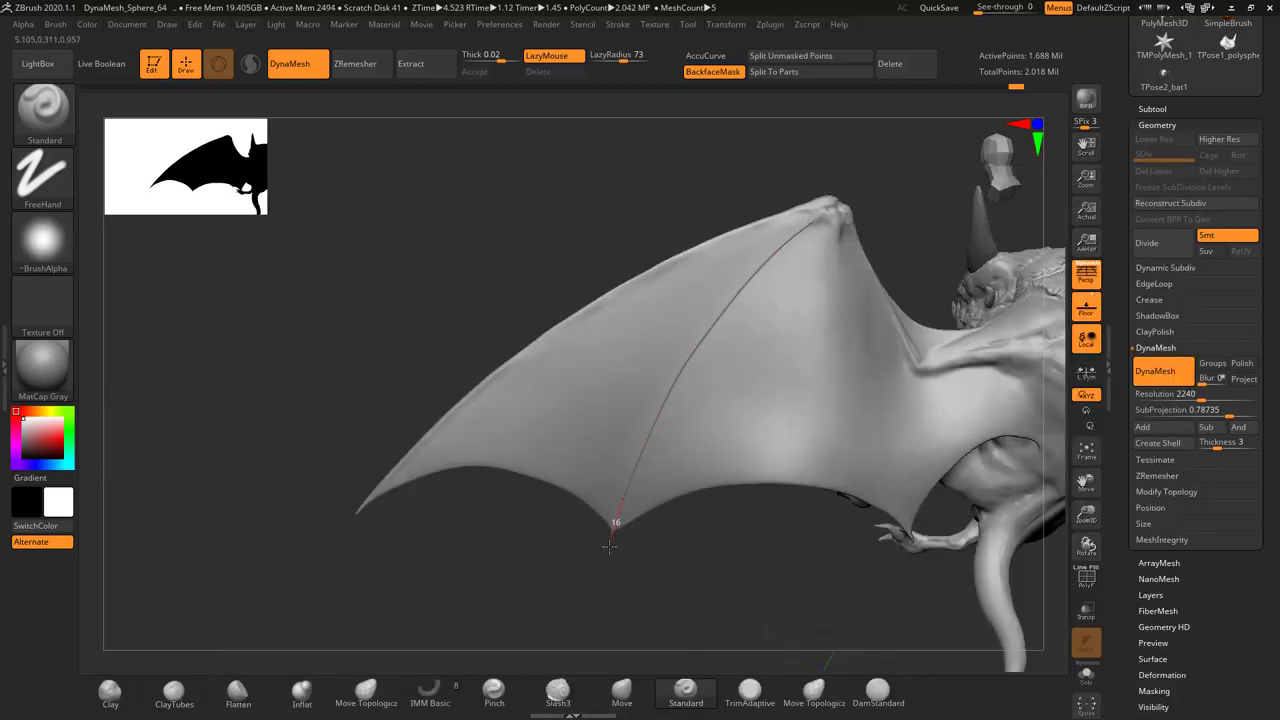
{"action": "right_click_drag", "start_coordinate": [609, 545], "coordinate": [707, 280]}
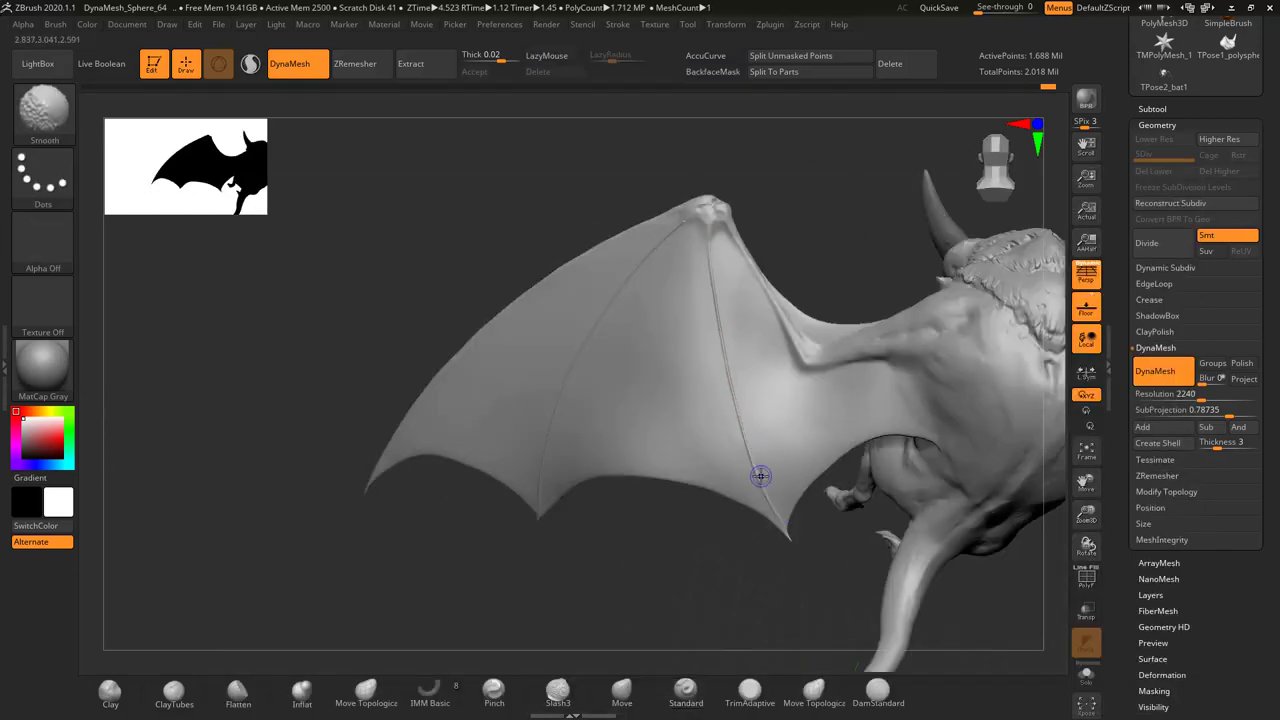
{"action": "right_click_drag", "start_coordinate": [760, 476], "coordinate": [544, 405]}
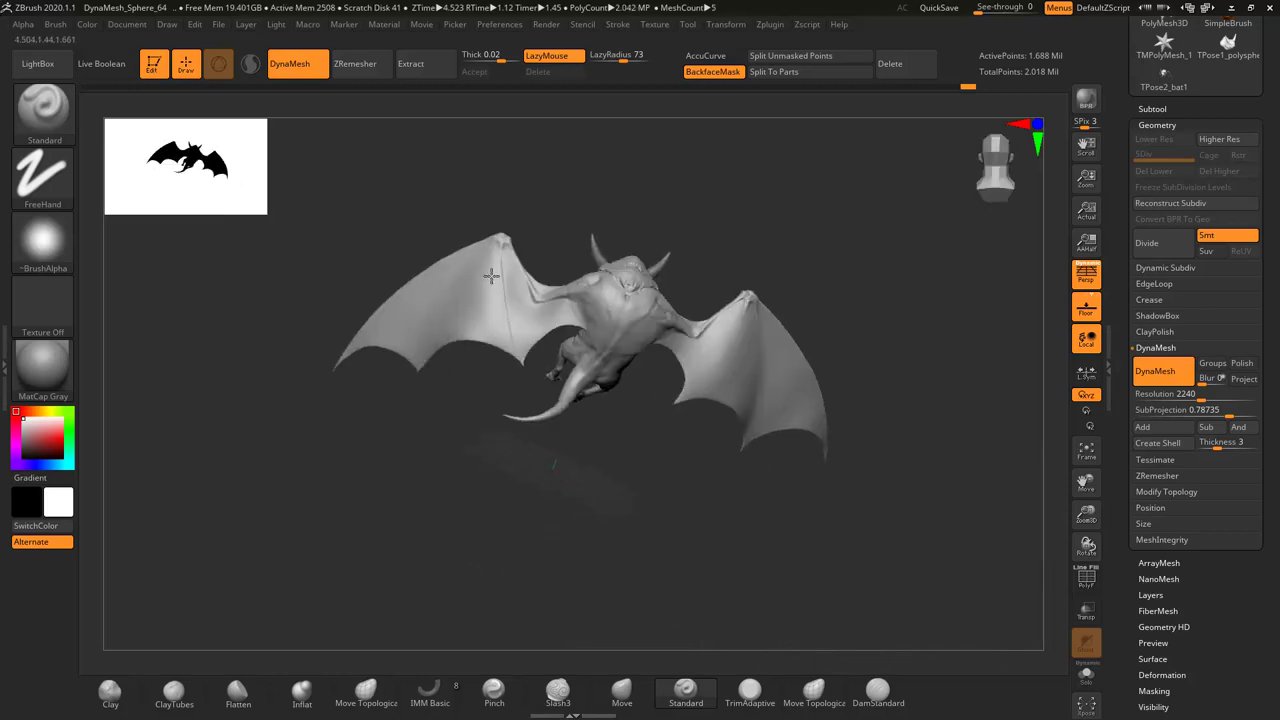
{"action": "mouse_move", "coordinate": [535, 477]}
{"action": "right_mouse_down"}
{"action": "mouse_move", "coordinate": [509, 323]}
{"action": "mouse_move", "coordinate": [559, 344]}
{"action": "mouse_move", "coordinate": [633, 288]}
{"action": "right_mouse_up"}
Soften the new veins with smoothing and save the file
{"action": "key", "text": "b"}
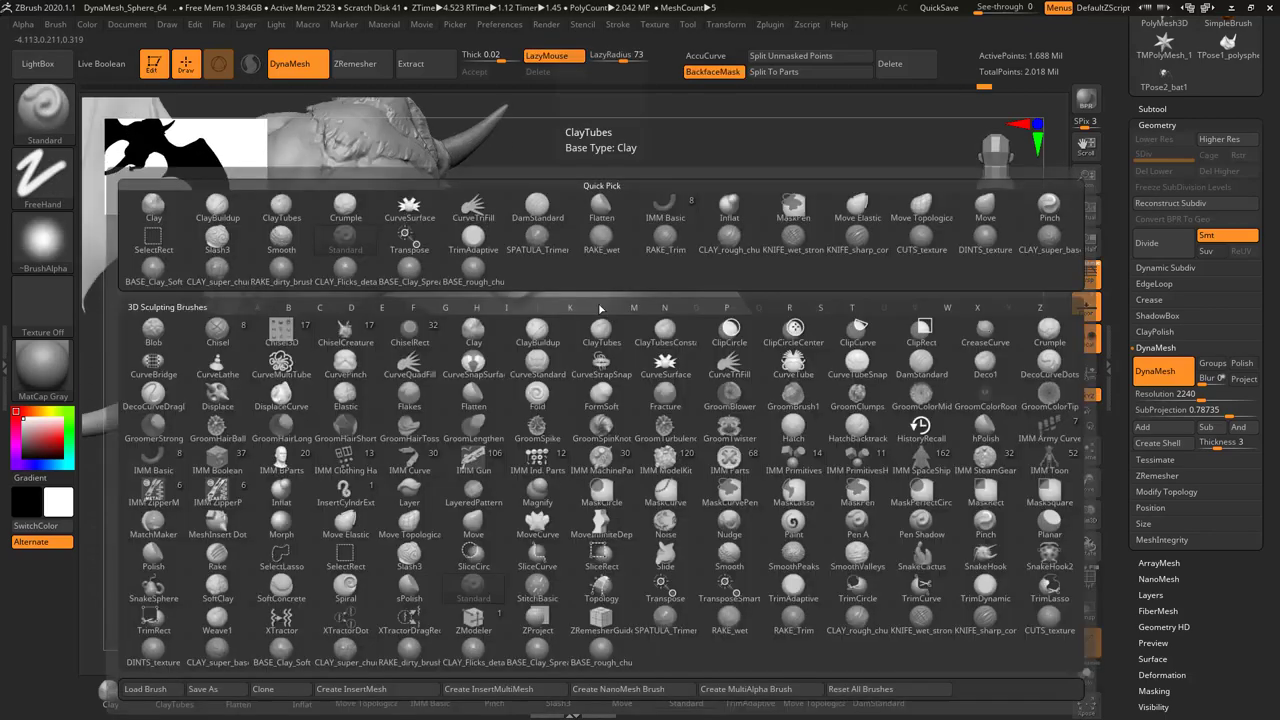
{"action": "key", "text": "s"}
{"action": "key", "text": "t"}
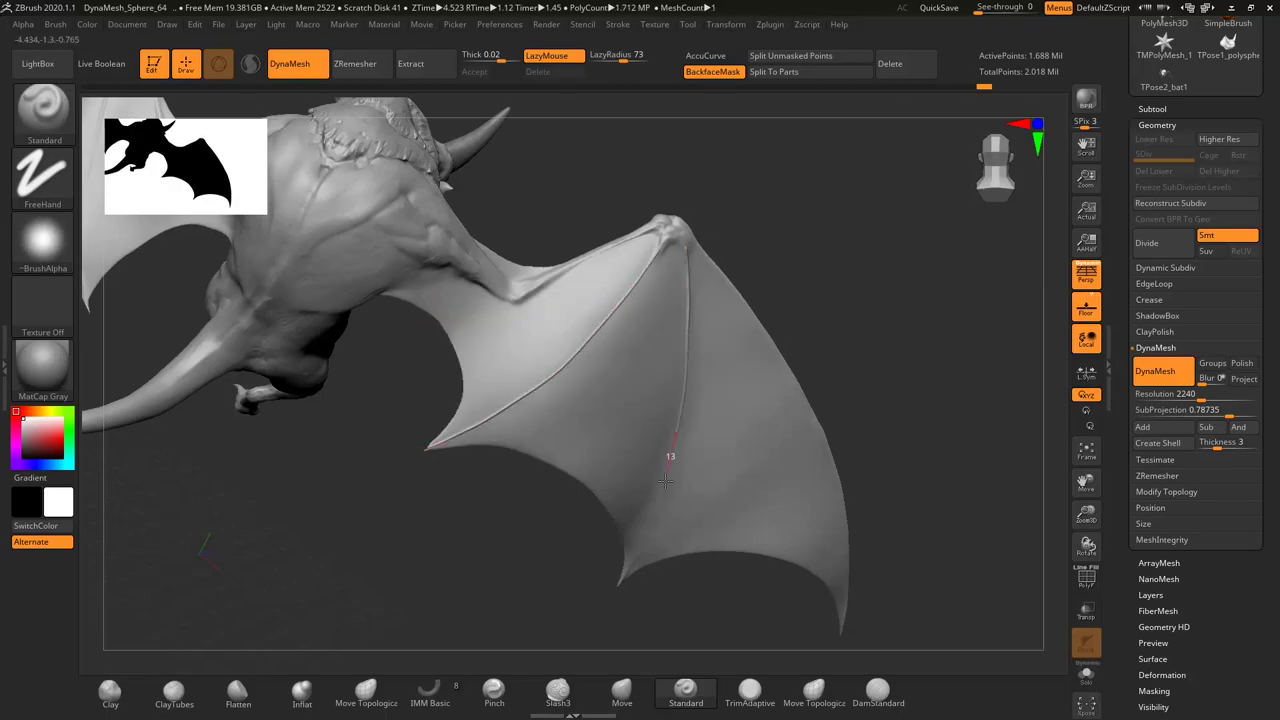
{"action": "key", "text": "shift"}
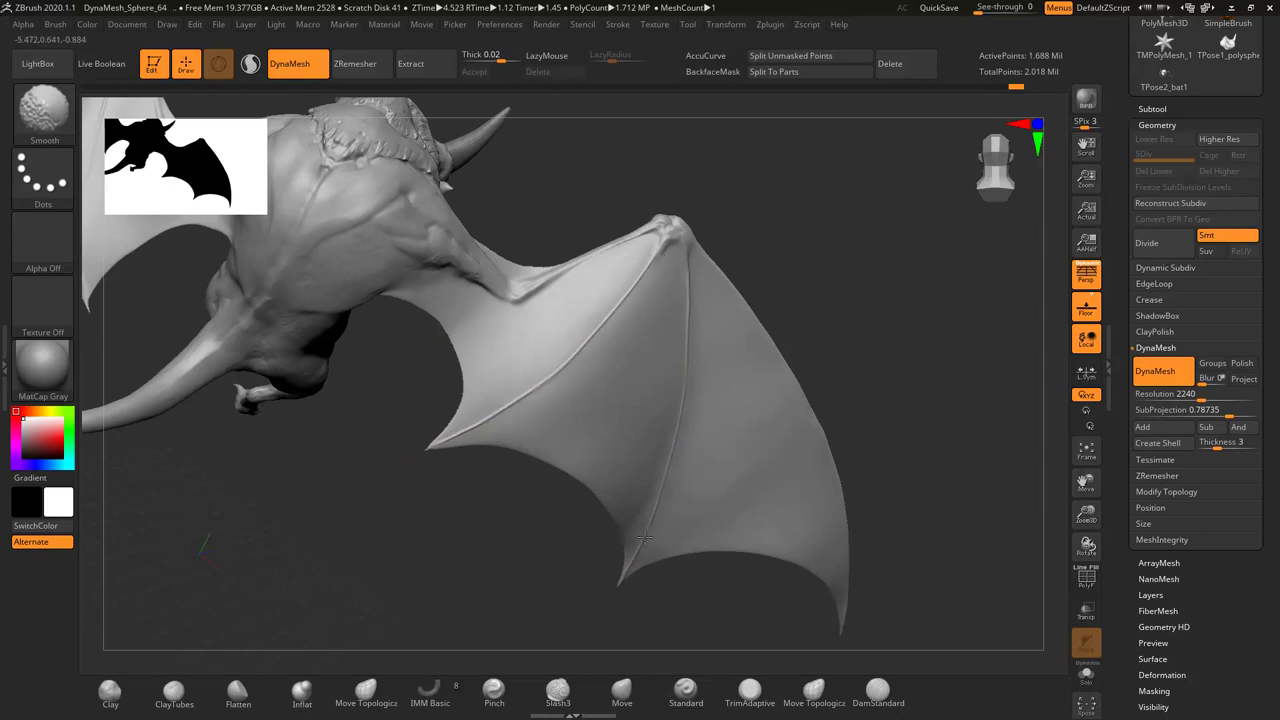
{"action": "right_click_drag", "start_coordinate": [541, 390], "coordinate": [751, 251]}
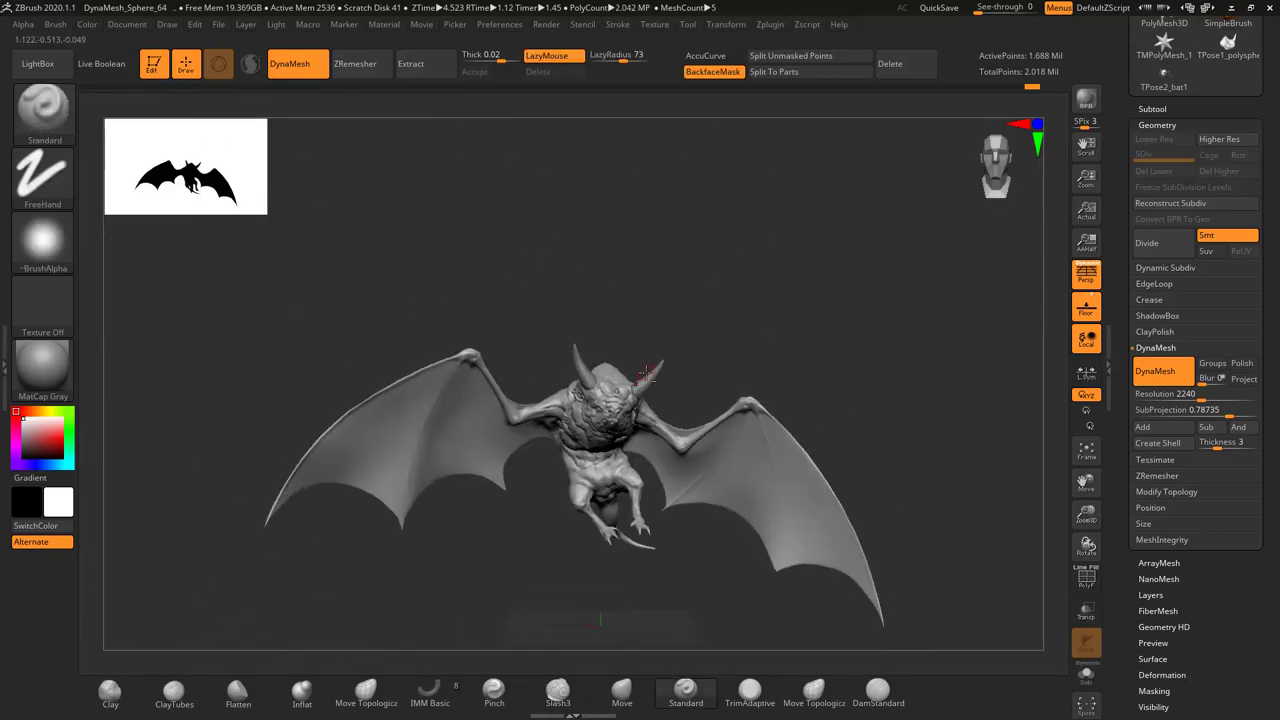
{"action": "key", "text": "ctrl+s"}
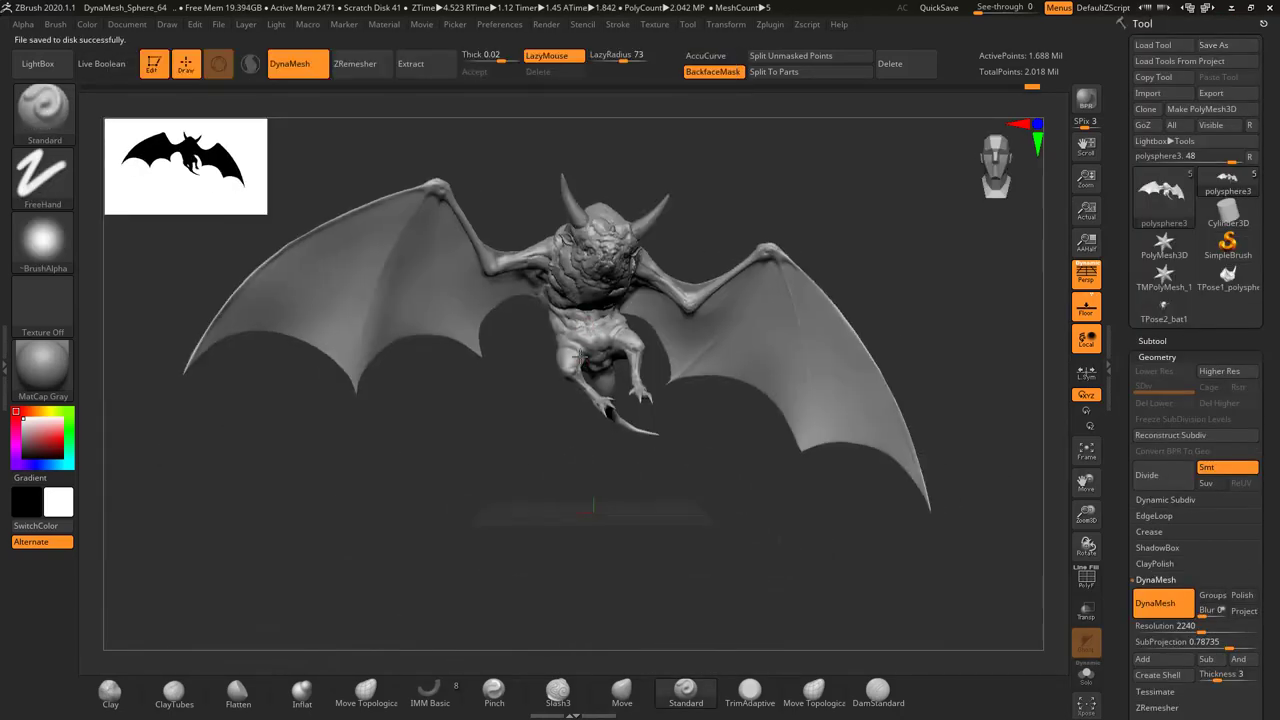
Stretch the tail into a long, thin, curving whip with a resized Move brush, then save
{"action": "mouse_move", "coordinate": [465, 374]}
{"action": "right_mouse_down"}
{"action": "mouse_move", "coordinate": [617, 325]}
{"action": "mouse_move", "coordinate": [648, 347]}
{"action": "right_mouse_up"}
{"action": "right_click_drag", "start_coordinate": [452, 547], "coordinate": [672, 354], "text": "alt"}
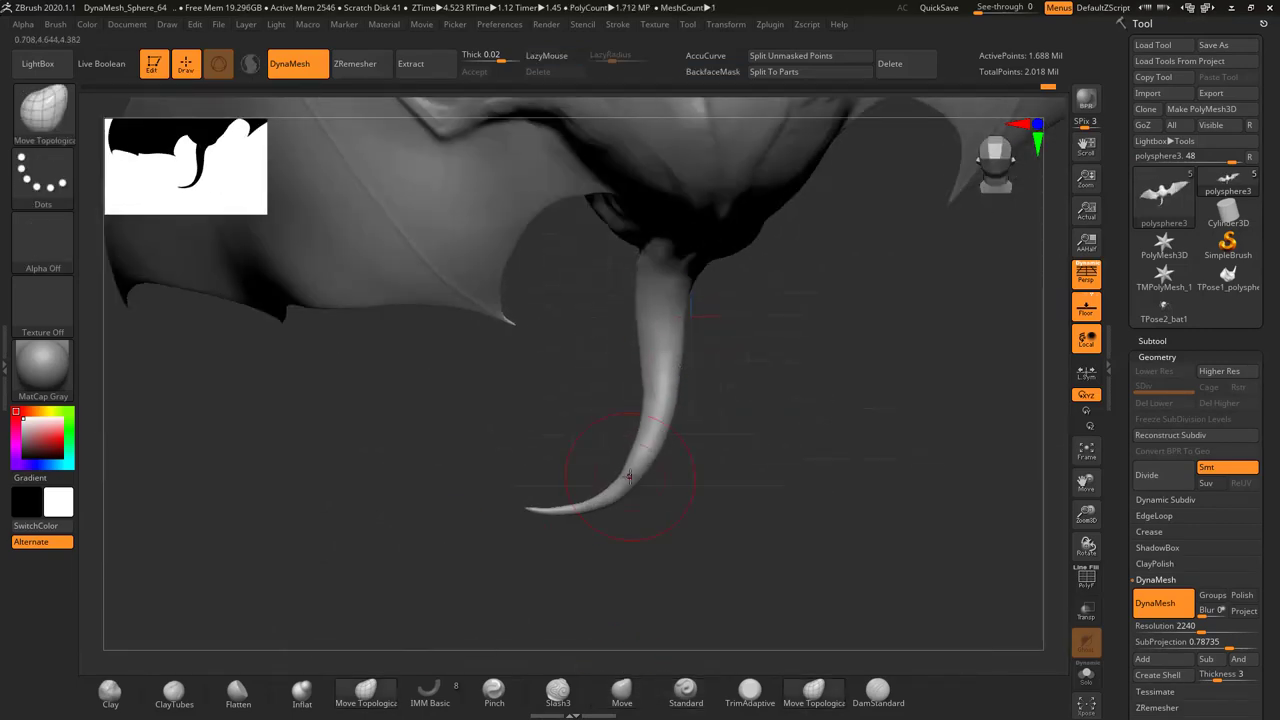
{"action": "key", "text": "s"}
{"action": "mouse_move", "coordinate": [628, 476]}
{"action": "right_mouse_down", "text": "alt"}
{"action": "mouse_move", "coordinate": [620, 447]}
{"action": "mouse_move", "coordinate": [652, 470]}
{"action": "mouse_move", "coordinate": [745, 343]}
{"action": "mouse_move", "coordinate": [815, 428]}
{"action": "right_mouse_up", "text": "alt"}
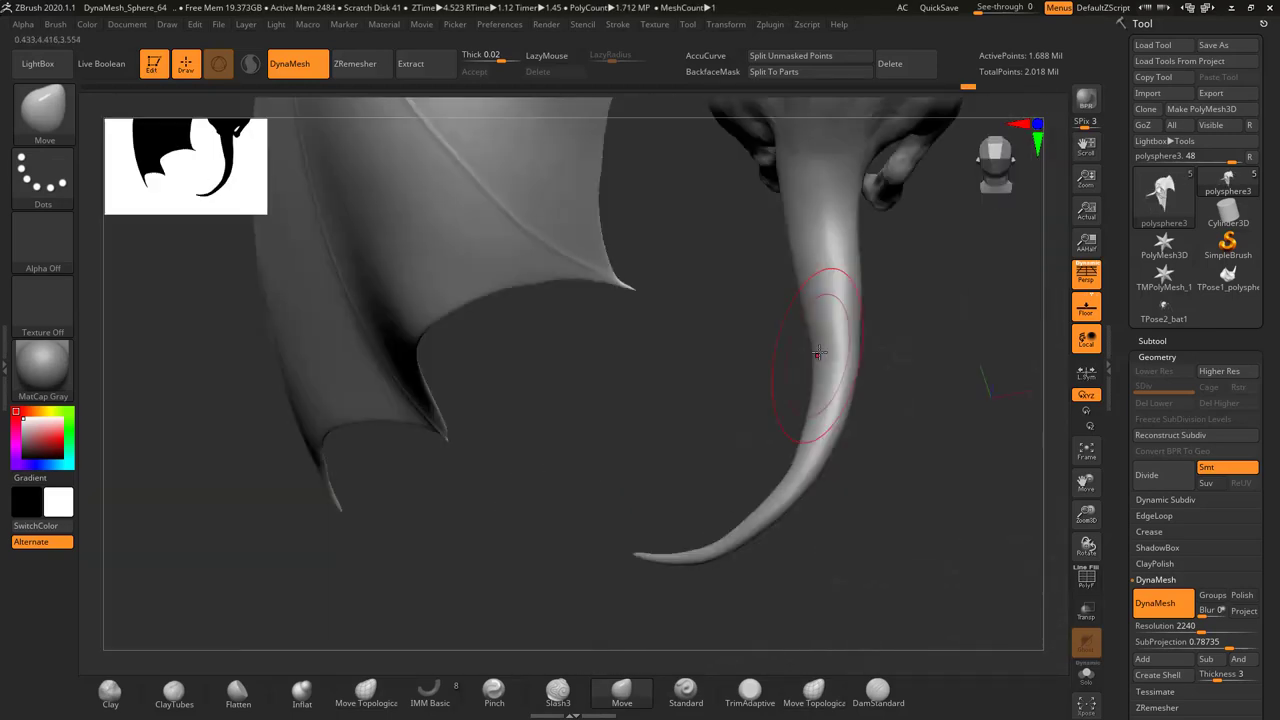
{"action": "key", "text": "s"}
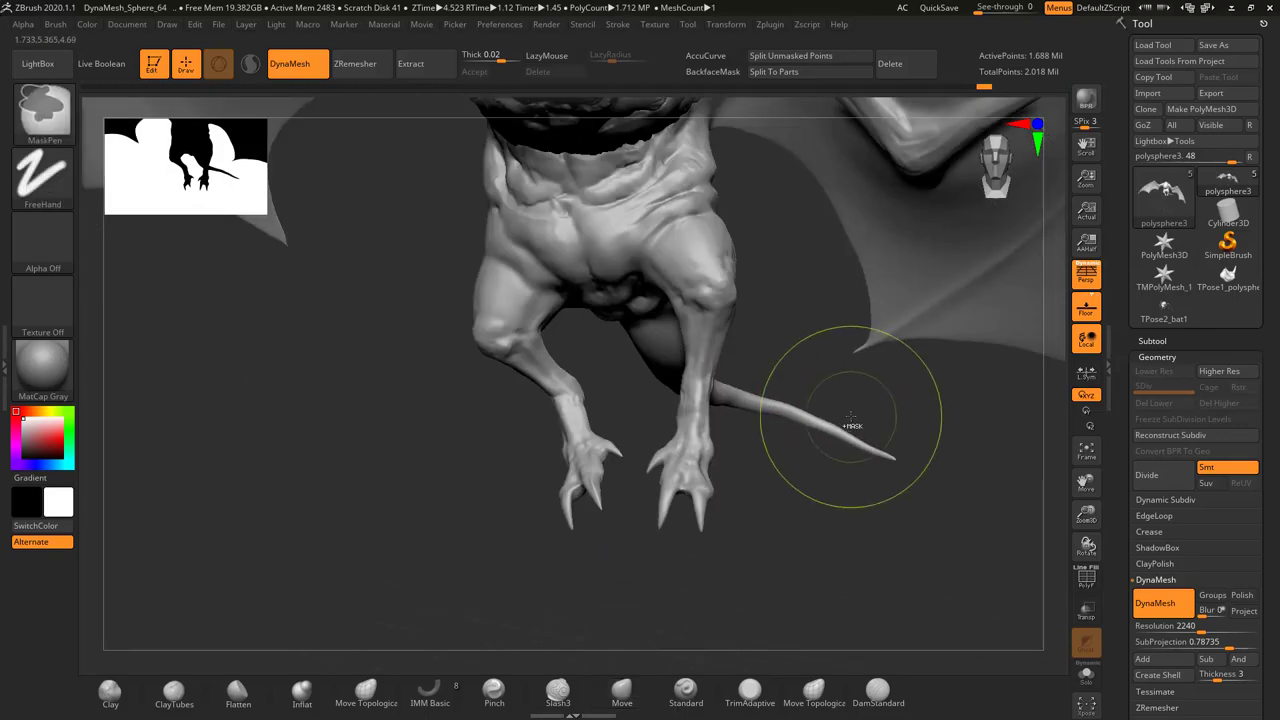
{"action": "mouse_move", "coordinate": [828, 432]}
{"action": "right_mouse_down"}
{"action": "mouse_move", "coordinate": [577, 328]}
{"action": "mouse_move", "coordinate": [594, 350]}
{"action": "mouse_move", "coordinate": [675, 283]}
{"action": "mouse_move", "coordinate": [600, 300]}
{"action": "mouse_move", "coordinate": [471, 366]}
{"action": "mouse_move", "coordinate": [640, 368]}
{"action": "mouse_move", "coordinate": [560, 300]}
{"action": "mouse_move", "coordinate": [440, 250]}
{"action": "right_mouse_up"}
{"action": "key", "text": "ctrl+s"}
Build up clay muscle masses across the chest with ClayTubes and smooth them
{"action": "key", "text": "b"}
{"action": "key", "text": "c"}
{"action": "key", "text": "t"}
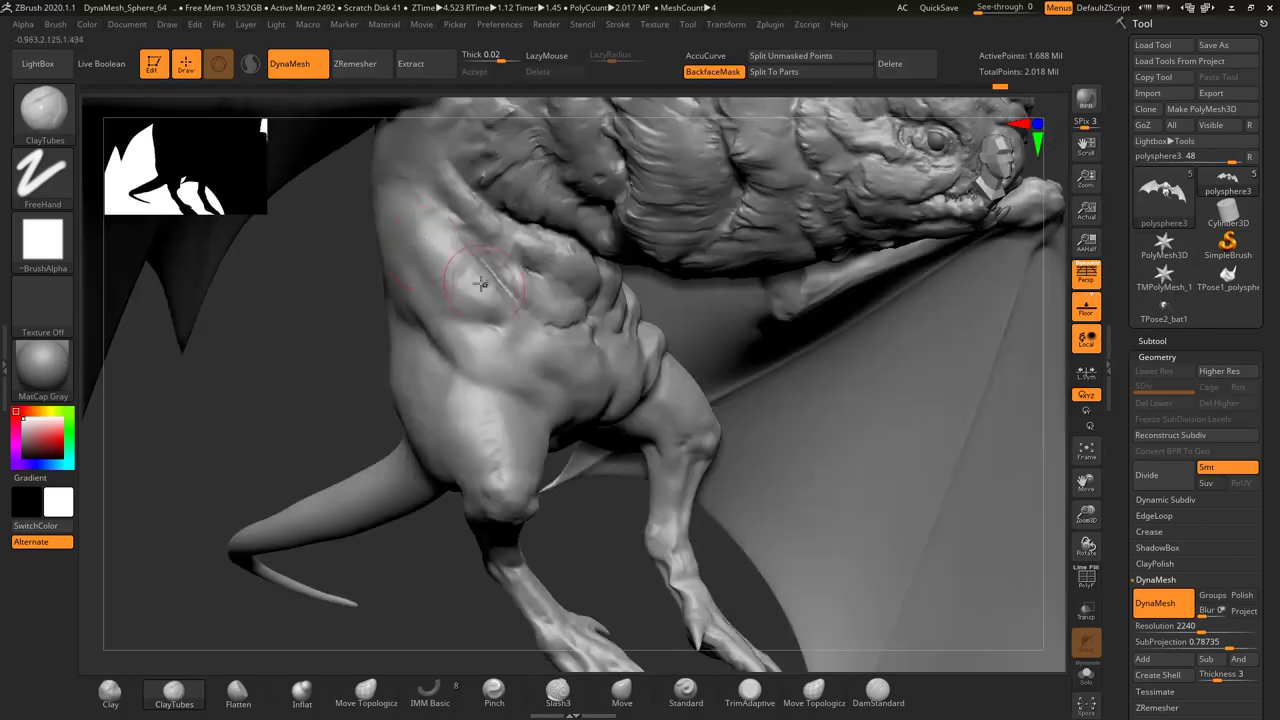
{"action": "left_click_drag", "start_coordinate": [425, 245], "coordinate": [486, 298]}
{"action": "right_click_drag", "start_coordinate": [475, 283], "coordinate": [633, 375]}
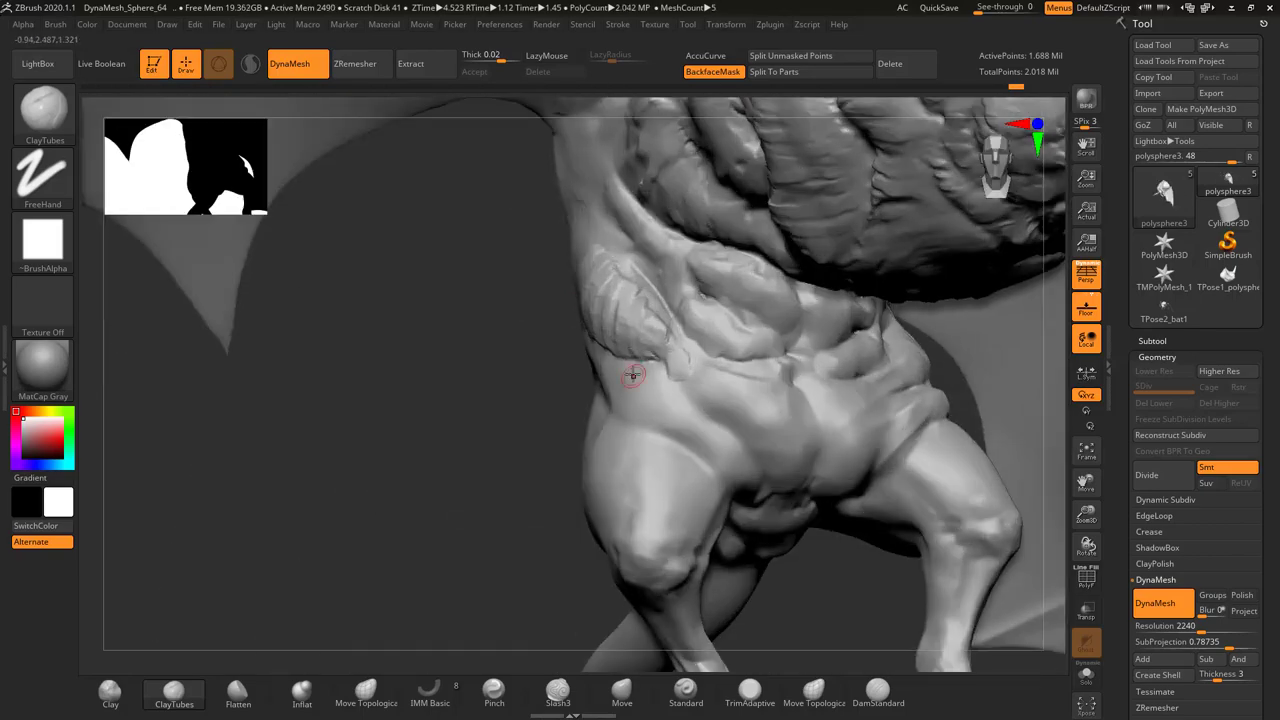
{"action": "mouse_move", "coordinate": [669, 336]}
{"action": "right_mouse_down"}
{"action": "mouse_move", "coordinate": [599, 372]}
{"action": "mouse_move", "coordinate": [615, 374]}
{"action": "right_mouse_up"}
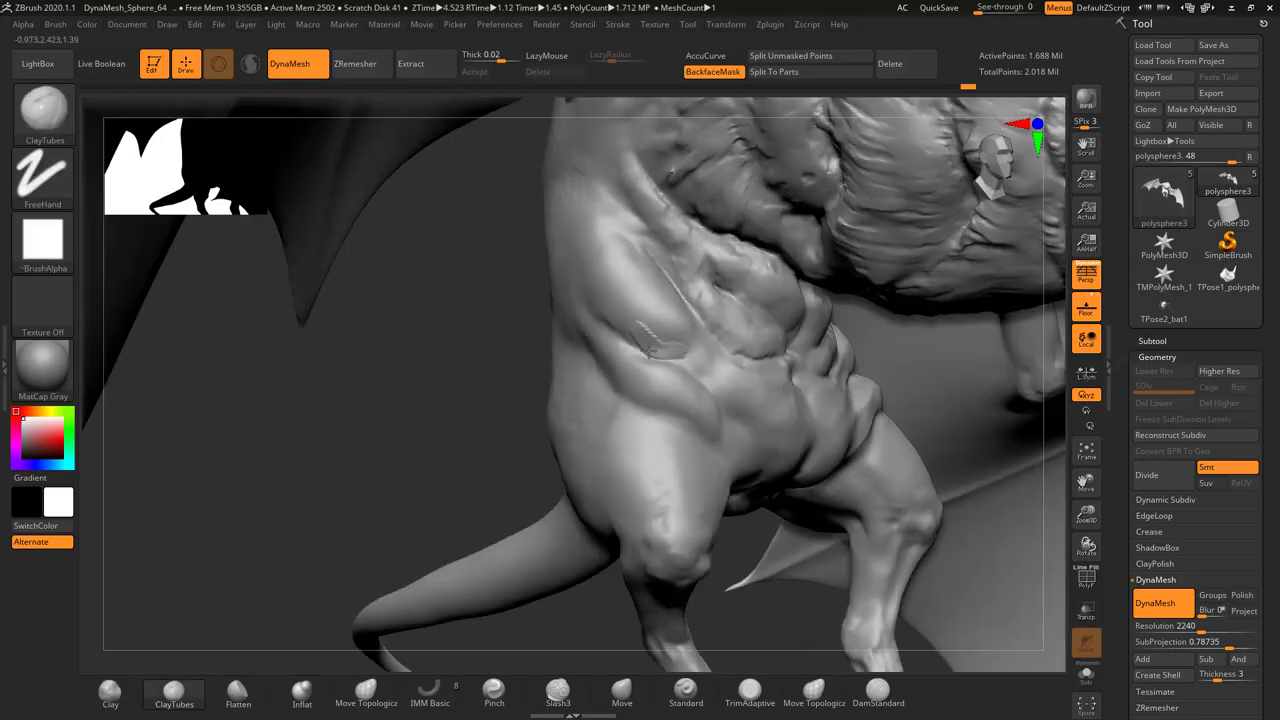
{"action": "right_click_drag", "start_coordinate": [659, 336], "coordinate": [724, 401]}
Smooth the belly and torso surface from a front angle
{"action": "right_click_drag", "start_coordinate": [741, 345], "coordinate": [640, 365]}
{"action": "right_click_drag", "start_coordinate": [825, 248], "coordinate": [823, 283]}
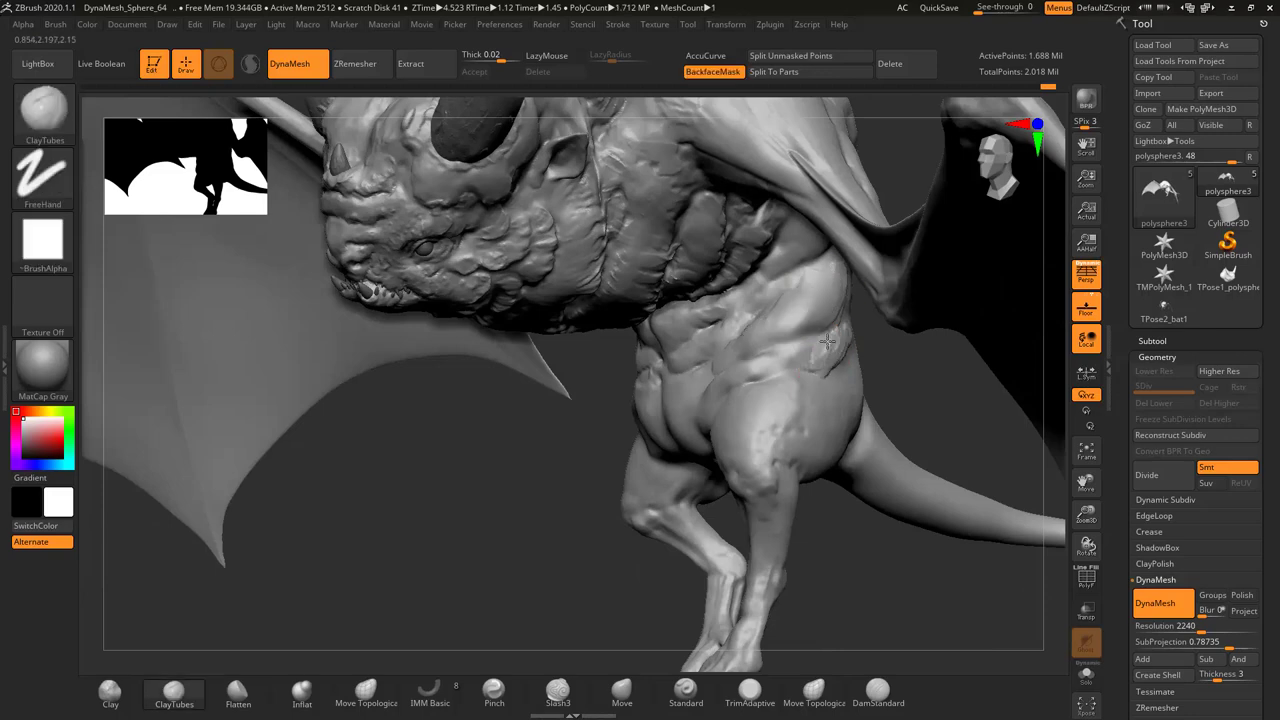
{"action": "mouse_move", "coordinate": [828, 341]}
{"action": "right_mouse_down"}
{"action": "mouse_move", "coordinate": [723, 392]}
{"action": "mouse_move", "coordinate": [837, 329]}
{"action": "mouse_move", "coordinate": [766, 335]}
{"action": "mouse_move", "coordinate": [737, 300]}
{"action": "mouse_move", "coordinate": [700, 333]}
{"action": "mouse_move", "coordinate": [804, 298]}
{"action": "right_mouse_up"}
{"action": "right_click_drag", "start_coordinate": [701, 329], "coordinate": [777, 373], "text": "shift"}
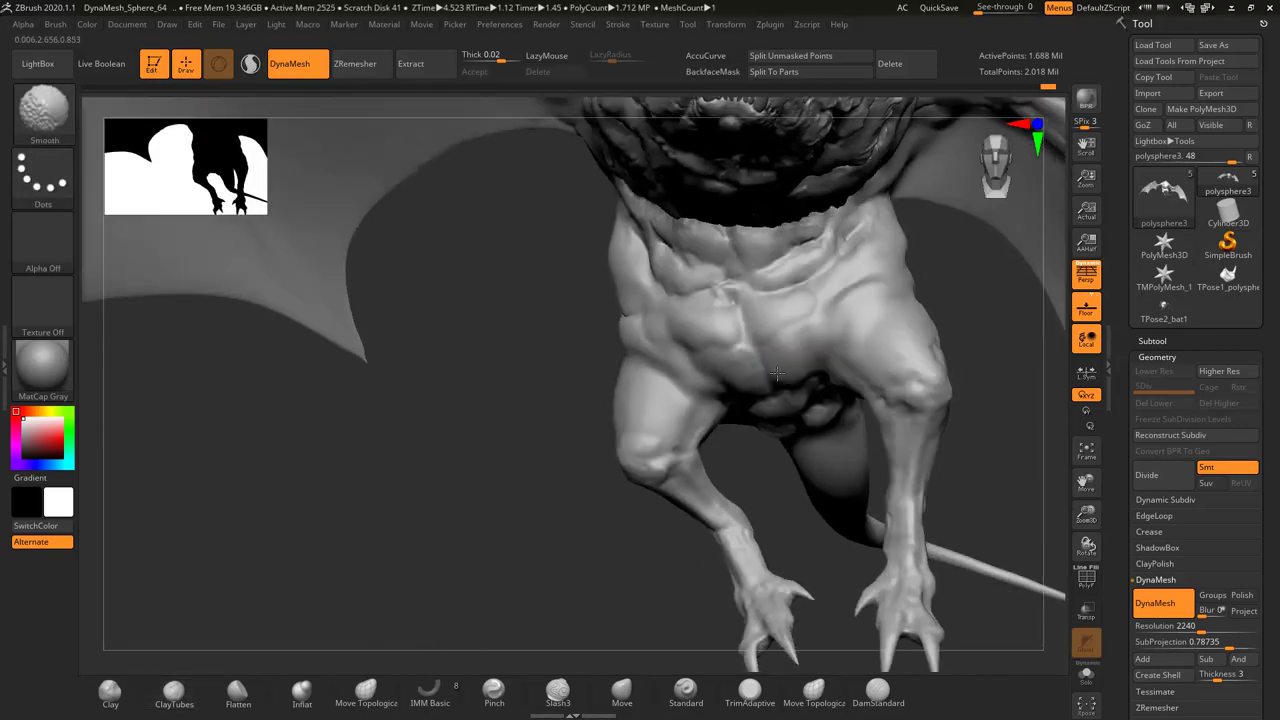
{"action": "mouse_move", "coordinate": [814, 293]}
{"action": "right_mouse_down", "text": "shift"}
{"action": "mouse_move", "coordinate": [805, 321]}
{"action": "mouse_move", "coordinate": [760, 330]}
{"action": "right_mouse_up", "text": "shift"}
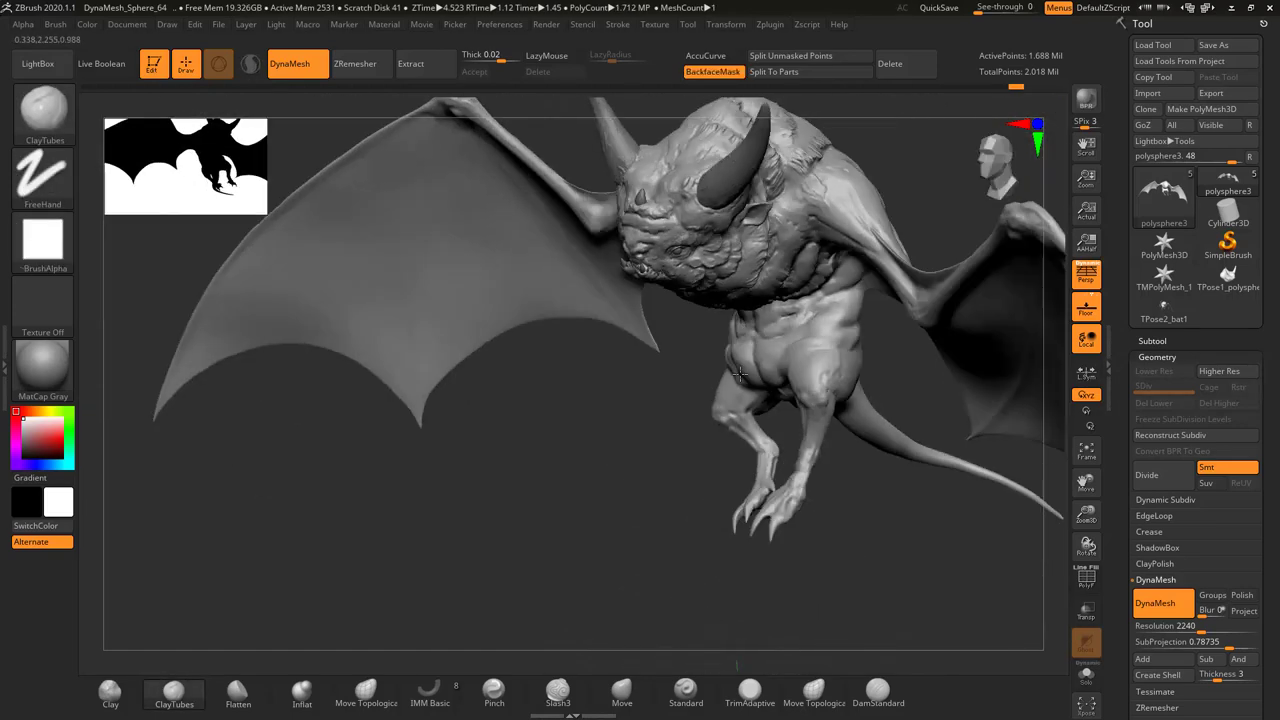
Turn off LazyMouse and carve fine creases across the chest and torso
{"action": "left_click", "coordinate": [582, 60]}
{"action": "left_click", "coordinate": [584, 62]}
{"action": "mouse_move", "coordinate": [600, 250]}
{"action": "right_mouse_down"}
{"action": "mouse_move", "coordinate": [597, 313]}
{"action": "mouse_move", "coordinate": [637, 336]}
{"action": "mouse_move", "coordinate": [850, 296]}
{"action": "right_mouse_up"}
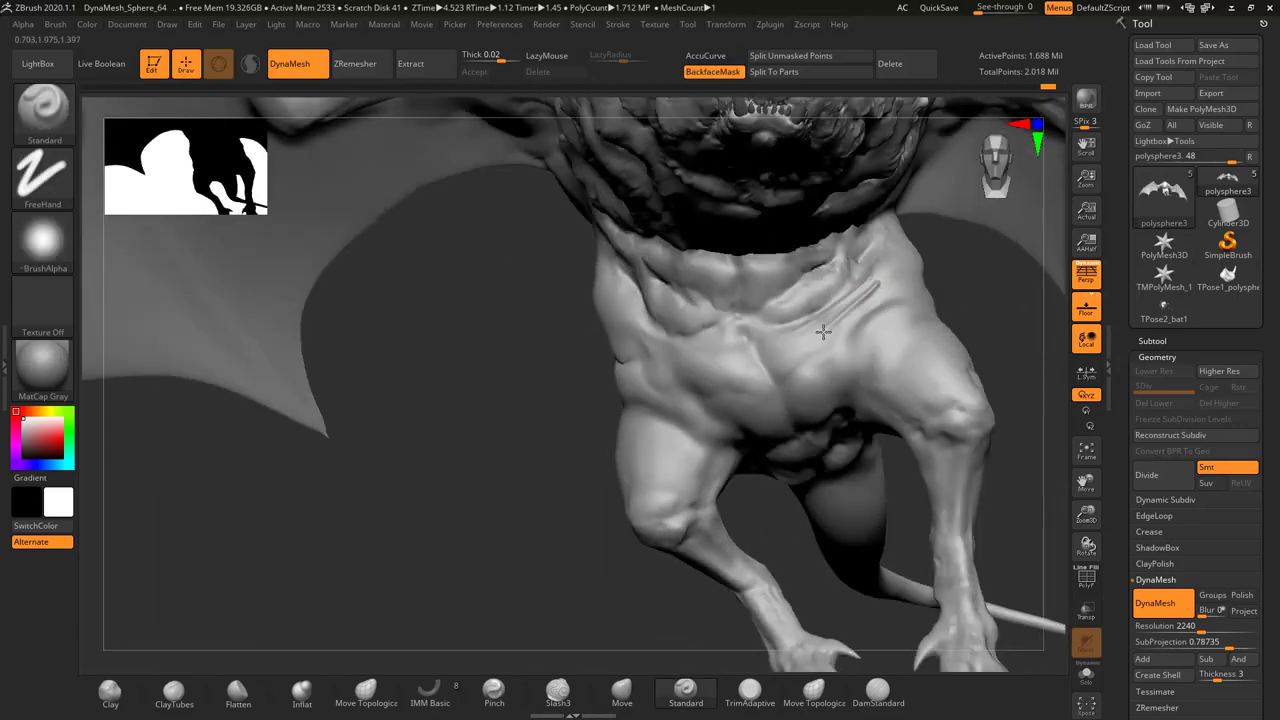
{"action": "mouse_move", "coordinate": [832, 353]}
{"action": "right_mouse_down"}
{"action": "mouse_move", "coordinate": [829, 286]}
{"action": "mouse_move", "coordinate": [675, 328]}
{"action": "right_mouse_up"}
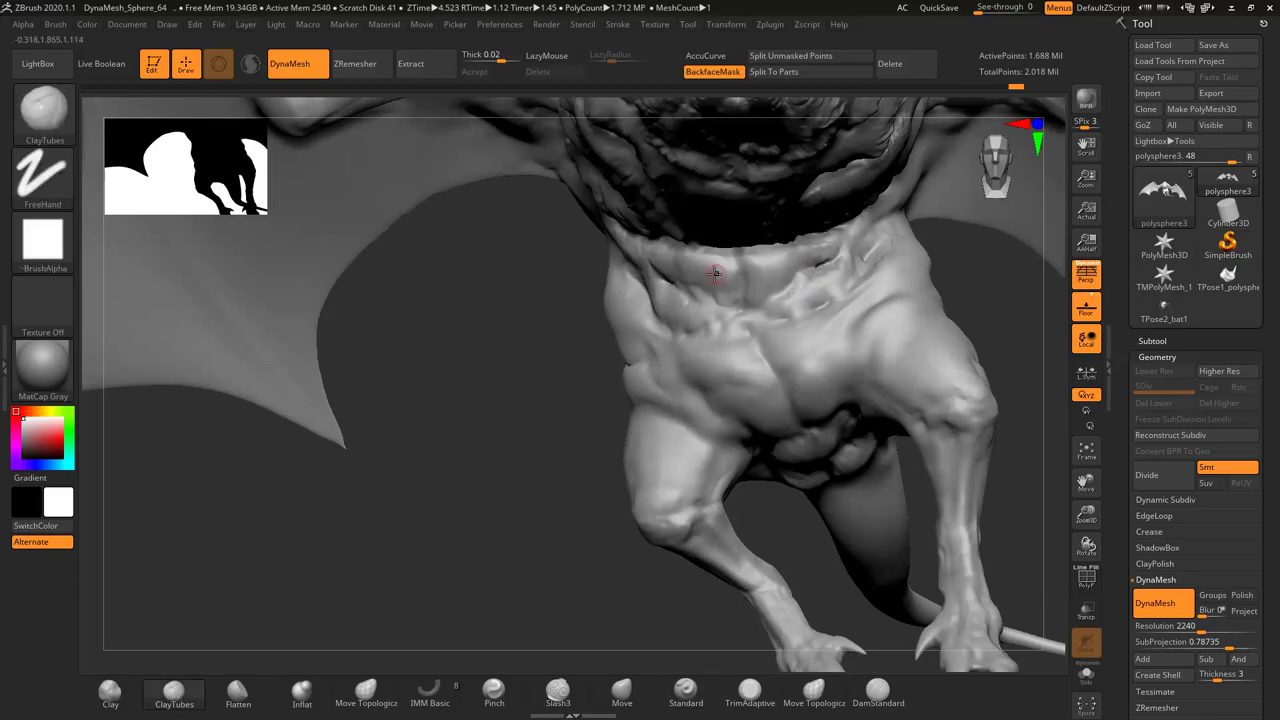
{"action": "mouse_move", "coordinate": [715, 273]}
{"action": "right_mouse_down"}
{"action": "mouse_move", "coordinate": [653, 279]}
{"action": "mouse_move", "coordinate": [737, 286]}
{"action": "mouse_move", "coordinate": [901, 212]}
{"action": "right_mouse_up"}
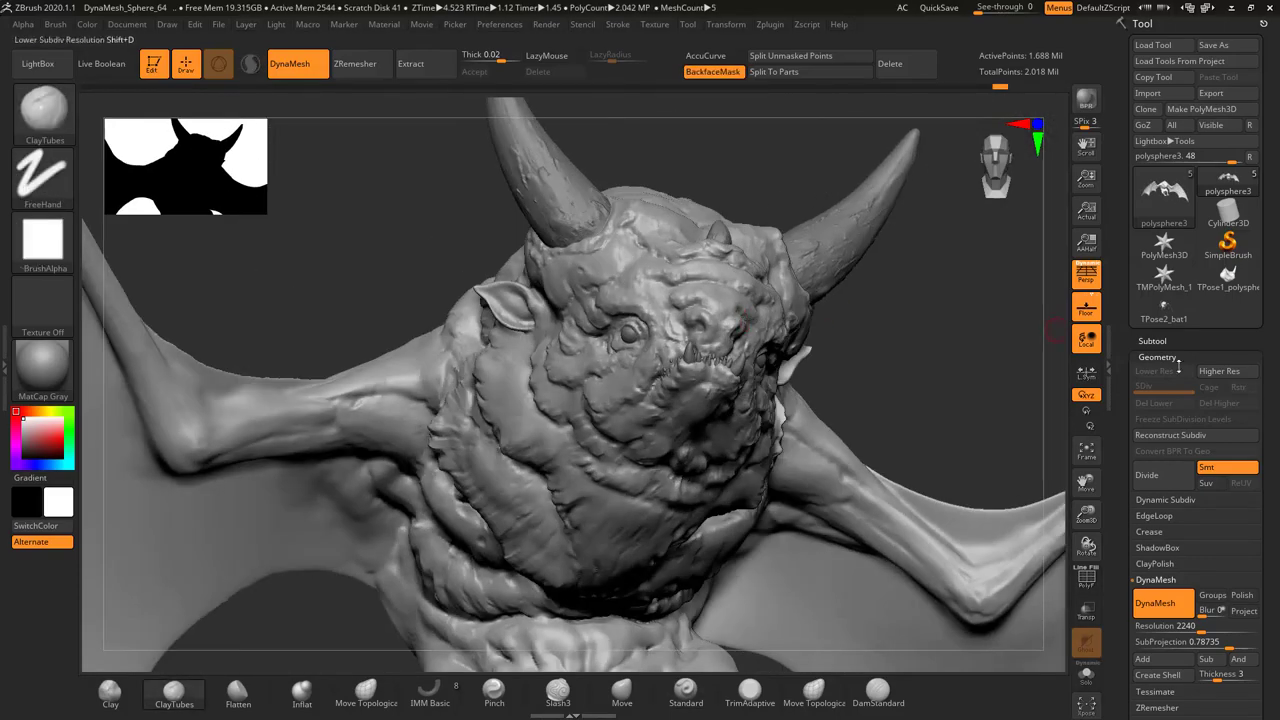
Switch to the ClayTubes brush and work around the head and teeth
{"action": "mouse_move", "coordinate": [666, 460]}
{"action": "right_mouse_down"}
{"action": "mouse_move", "coordinate": [698, 354]}
{"action": "mouse_move", "coordinate": [560, 390]}
{"action": "right_mouse_up"}
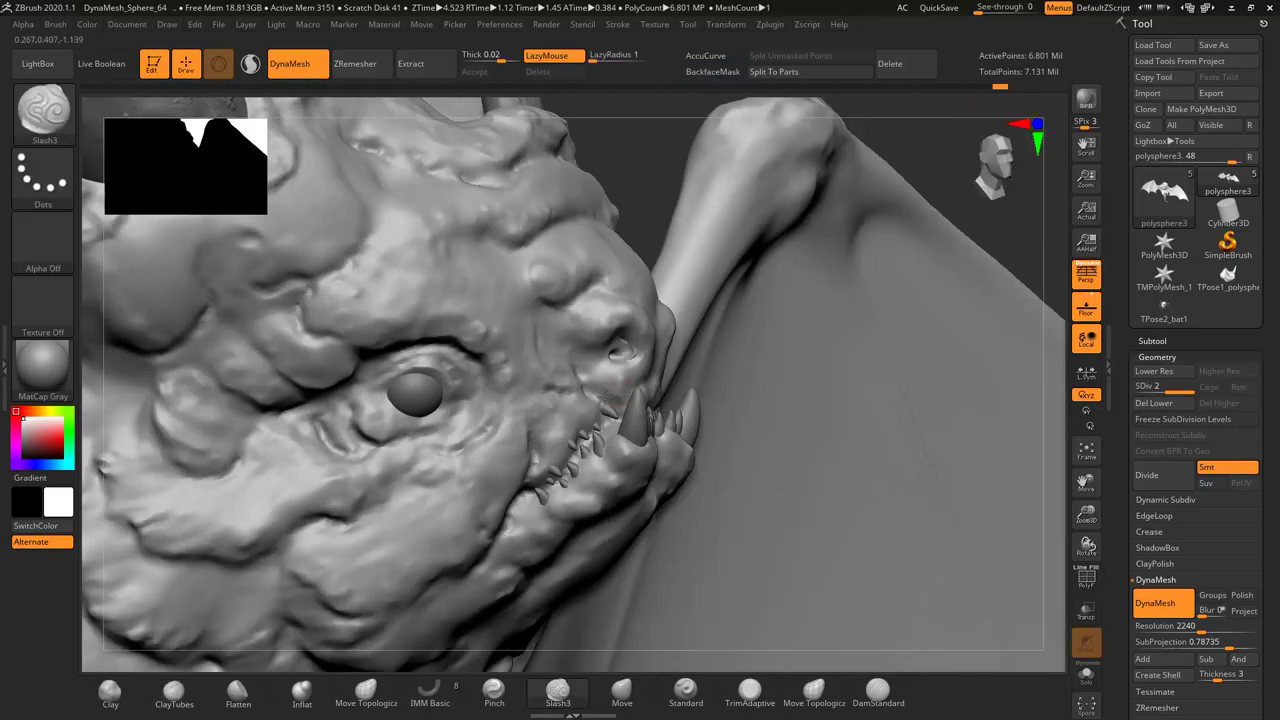
{"action": "key", "text": "b"}
{"action": "left_click", "coordinate": [594, 418]}
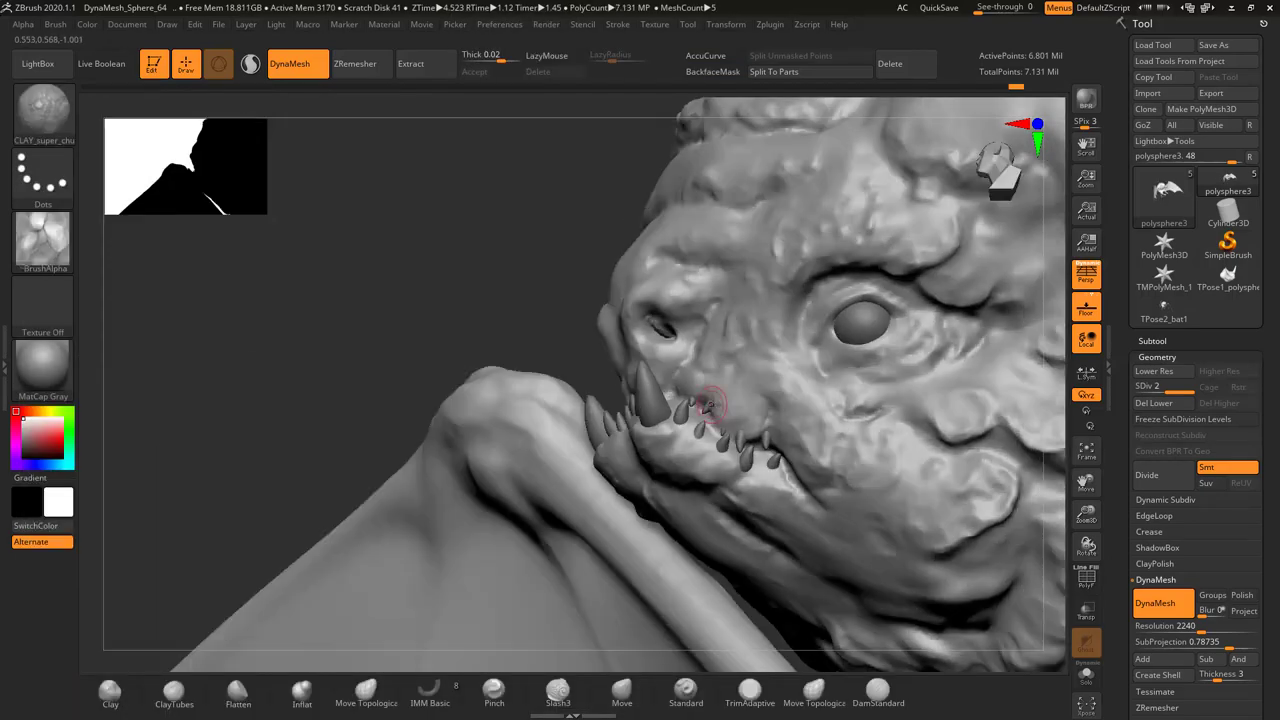
{"action": "right_click_drag", "start_coordinate": [556, 452], "coordinate": [722, 378]}
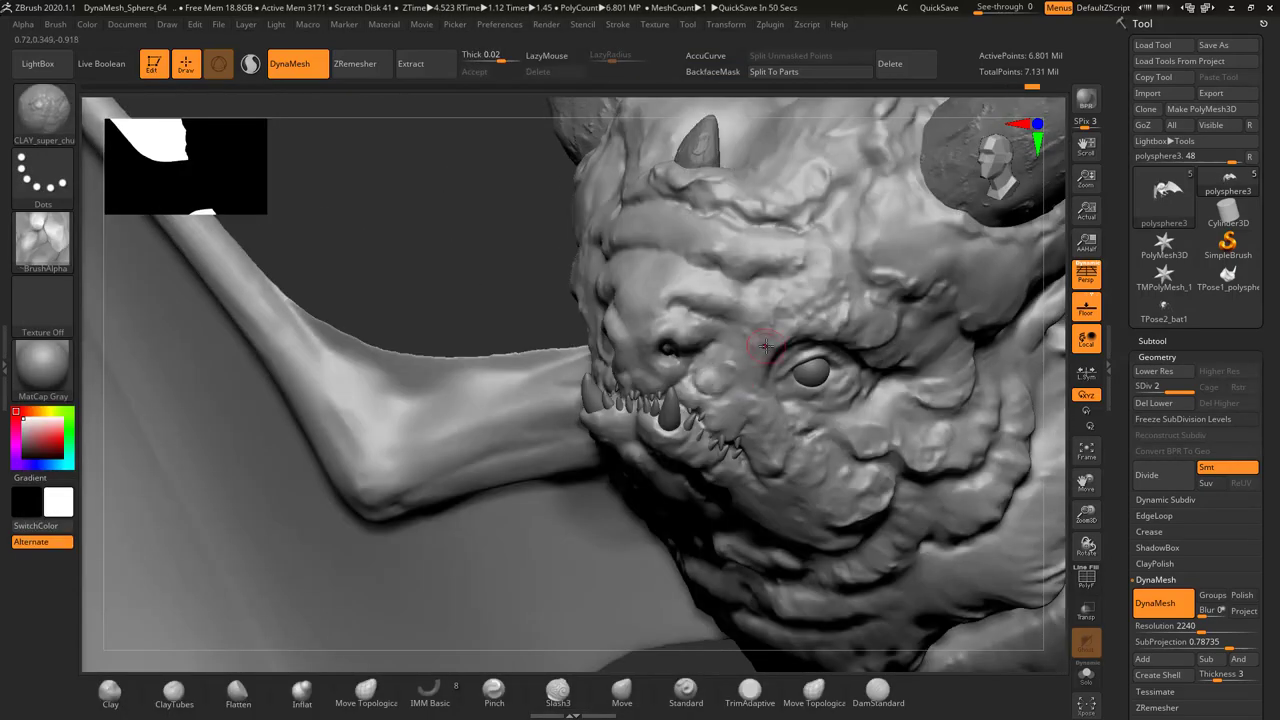
{"action": "right_click_drag", "start_coordinate": [838, 300], "coordinate": [843, 298]}
{"action": "right_click_drag", "start_coordinate": [922, 347], "coordinate": [869, 240]}
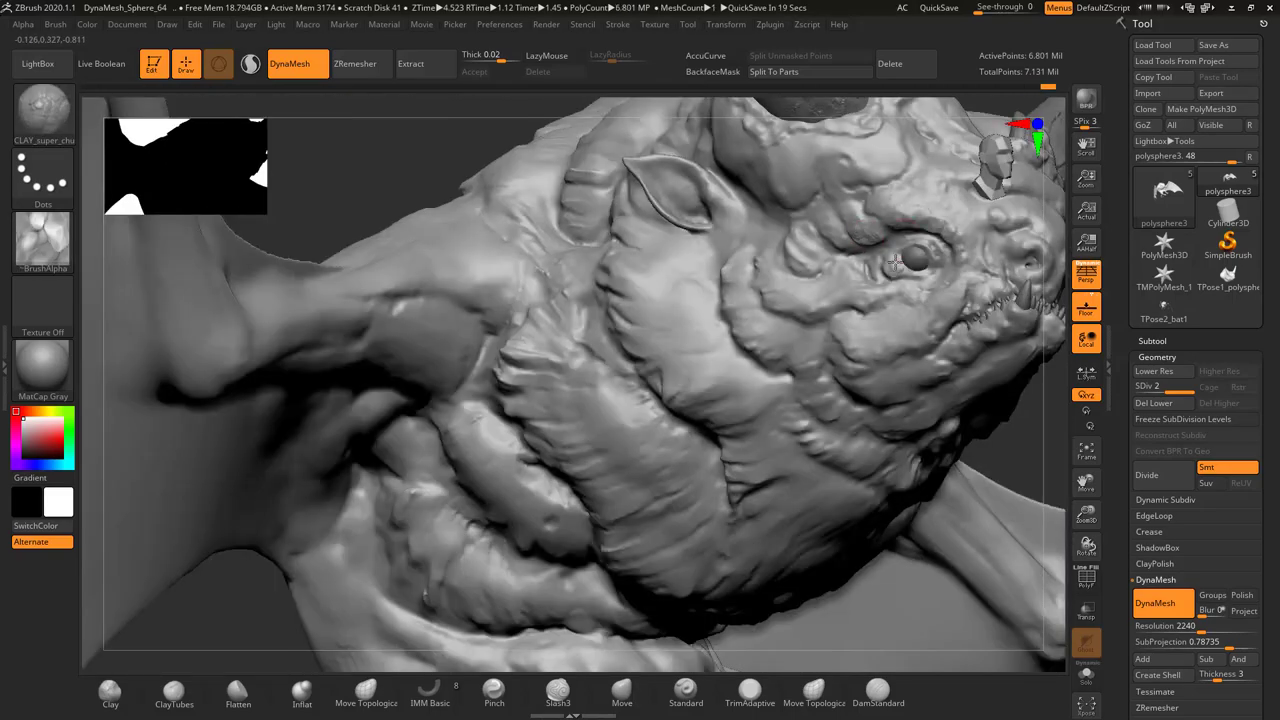
{"action": "mouse_move", "coordinate": [817, 246]}
{"action": "right_mouse_down"}
{"action": "mouse_move", "coordinate": [773, 433]}
{"action": "mouse_move", "coordinate": [704, 440]}
{"action": "right_mouse_up"}
Review the wings and whole bat from the front and side
{"action": "mouse_move", "coordinate": [565, 490]}
{"action": "right_mouse_down"}
{"action": "mouse_move", "coordinate": [515, 450]}
{"action": "mouse_move", "coordinate": [900, 452]}
{"action": "right_mouse_up"}
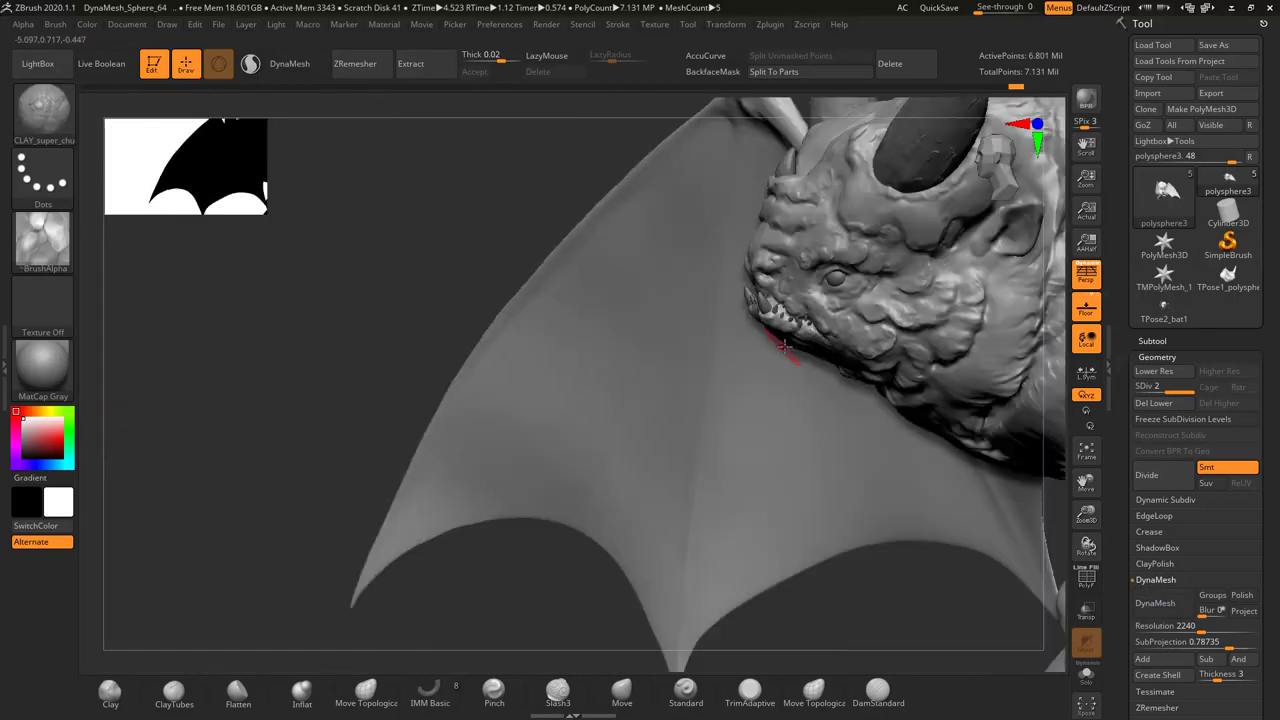
{"action": "mouse_move", "coordinate": [925, 512]}
{"action": "right_mouse_down"}
{"action": "mouse_move", "coordinate": [760, 380]}
{"action": "mouse_move", "coordinate": [700, 290]}
{"action": "mouse_move", "coordinate": [614, 263]}
{"action": "mouse_move", "coordinate": [690, 284]}
{"action": "mouse_move", "coordinate": [629, 371]}
{"action": "mouse_move", "coordinate": [574, 300]}
{"action": "mouse_move", "coordinate": [547, 414]}
{"action": "mouse_move", "coordinate": [476, 425]}
{"action": "right_mouse_up"}
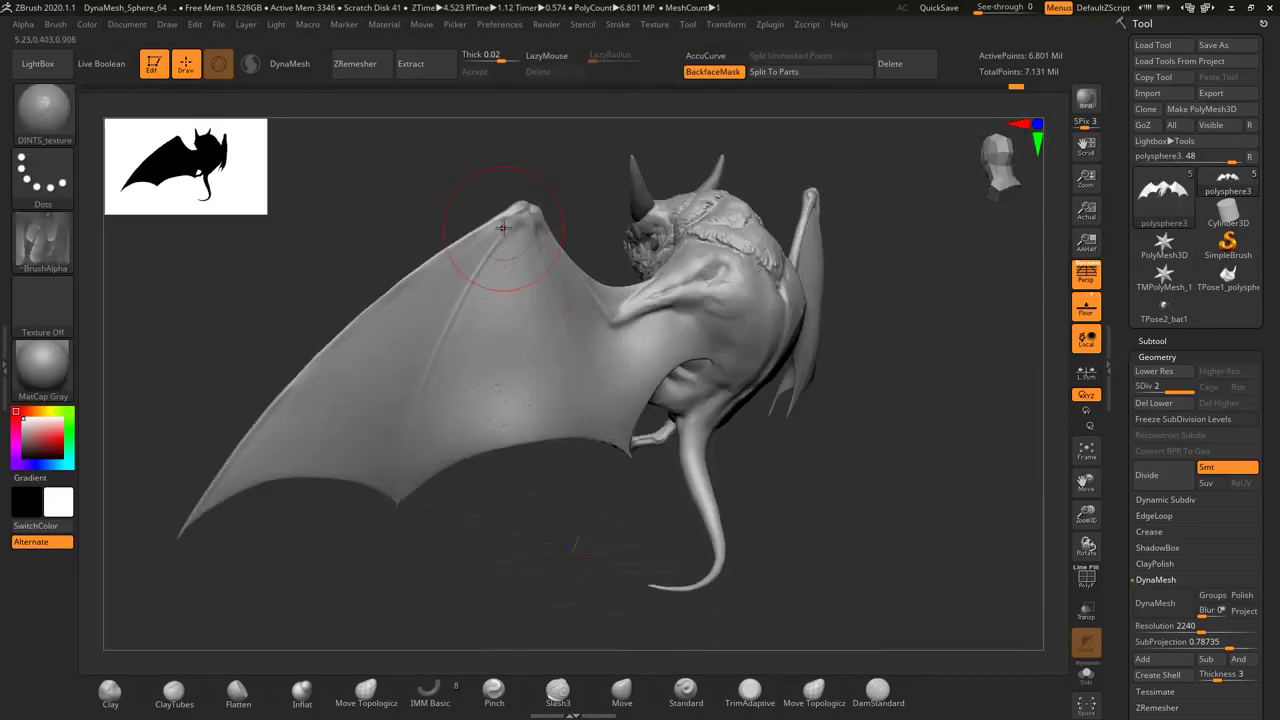
{"action": "mouse_move", "coordinate": [389, 472]}
{"action": "right_mouse_down"}
{"action": "mouse_move", "coordinate": [543, 277]}
{"action": "mouse_move", "coordinate": [307, 304]}
{"action": "mouse_move", "coordinate": [484, 423]}
{"action": "right_mouse_up"}
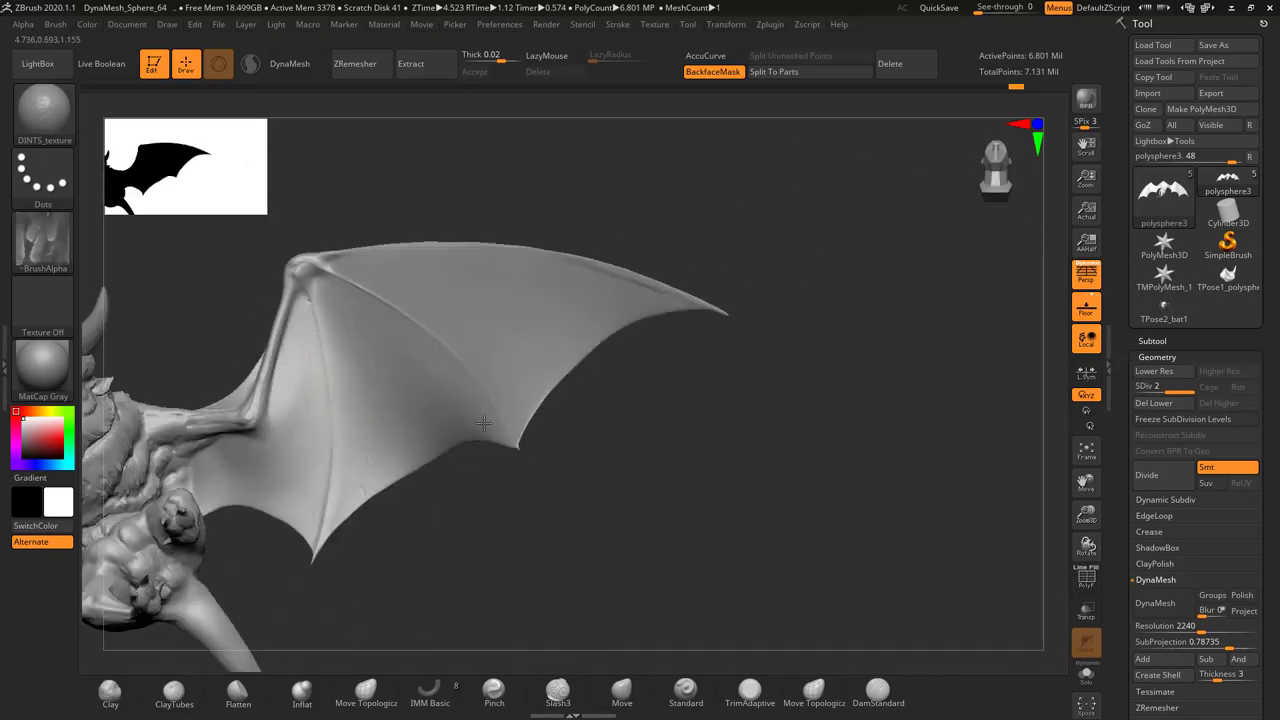
{"action": "right_click_drag", "start_coordinate": [572, 326], "coordinate": [354, 520], "text": "ctrl"}
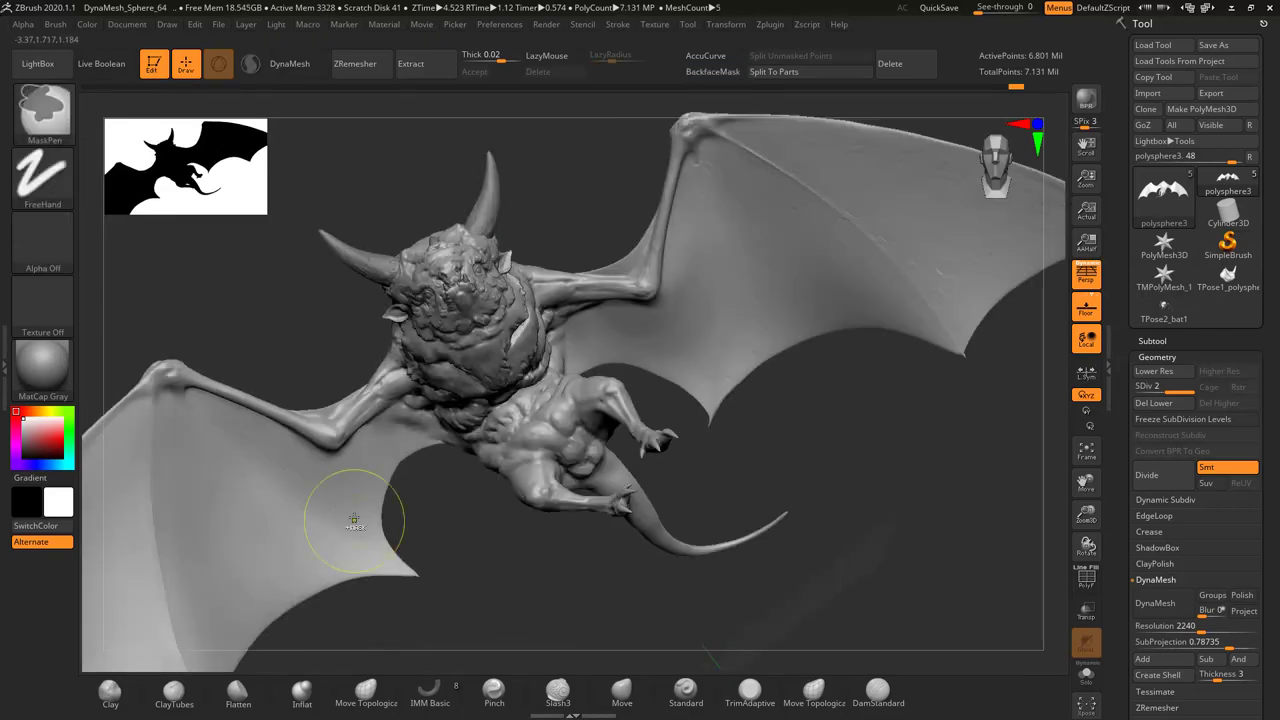
{"action": "mouse_move", "coordinate": [282, 472]}
{"action": "right_mouse_down"}
{"action": "mouse_move", "coordinate": [357, 443]}
{"action": "mouse_move", "coordinate": [265, 442]}
{"action": "right_mouse_up"}
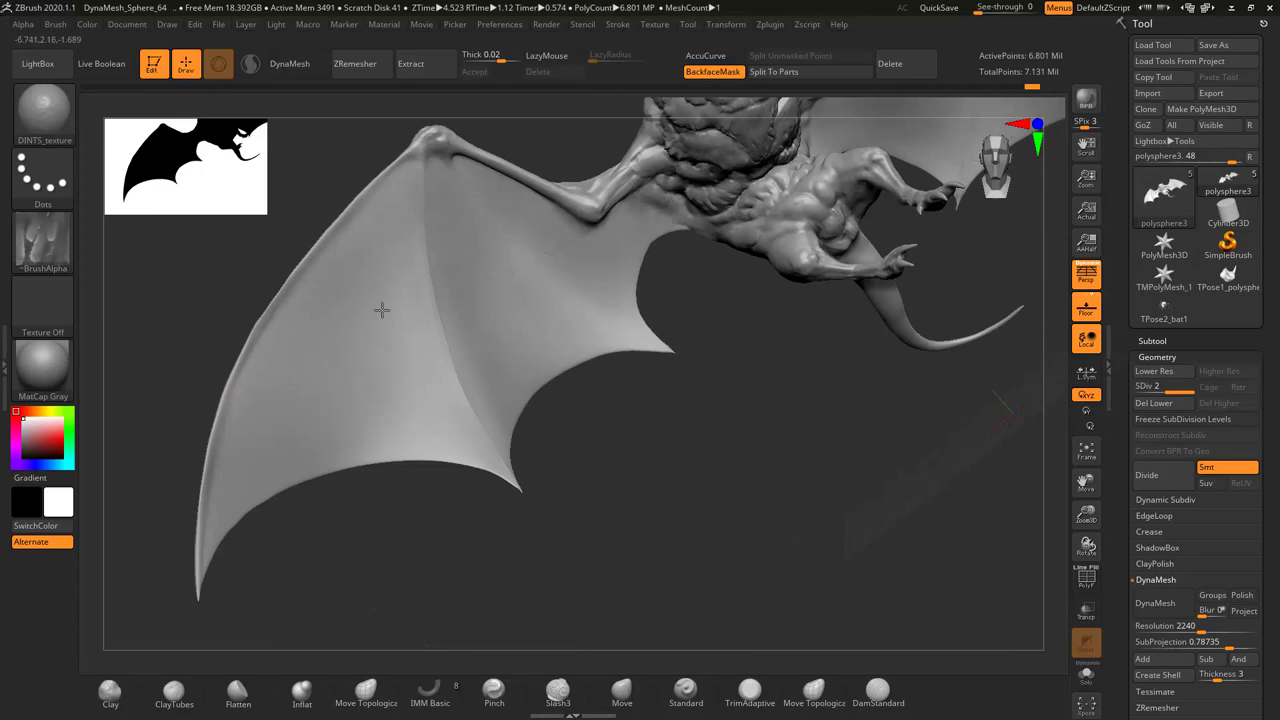
{"action": "right_click_drag", "start_coordinate": [381, 310], "coordinate": [424, 268]}
Load the CUTS_clean and FINGERPRINT brushes from LightBox and texture the head
{"action": "key", "text": "f"}
{"action": "mouse_move", "coordinate": [560, 390]}
{"action": "right_mouse_down"}
{"action": "mouse_move", "coordinate": [655, 422]}
{"action": "mouse_move", "coordinate": [600, 400]}
{"action": "right_mouse_up"}
{"action": "key", "text": "comma"}
{"action": "double_click", "coordinate": [634, 150]}
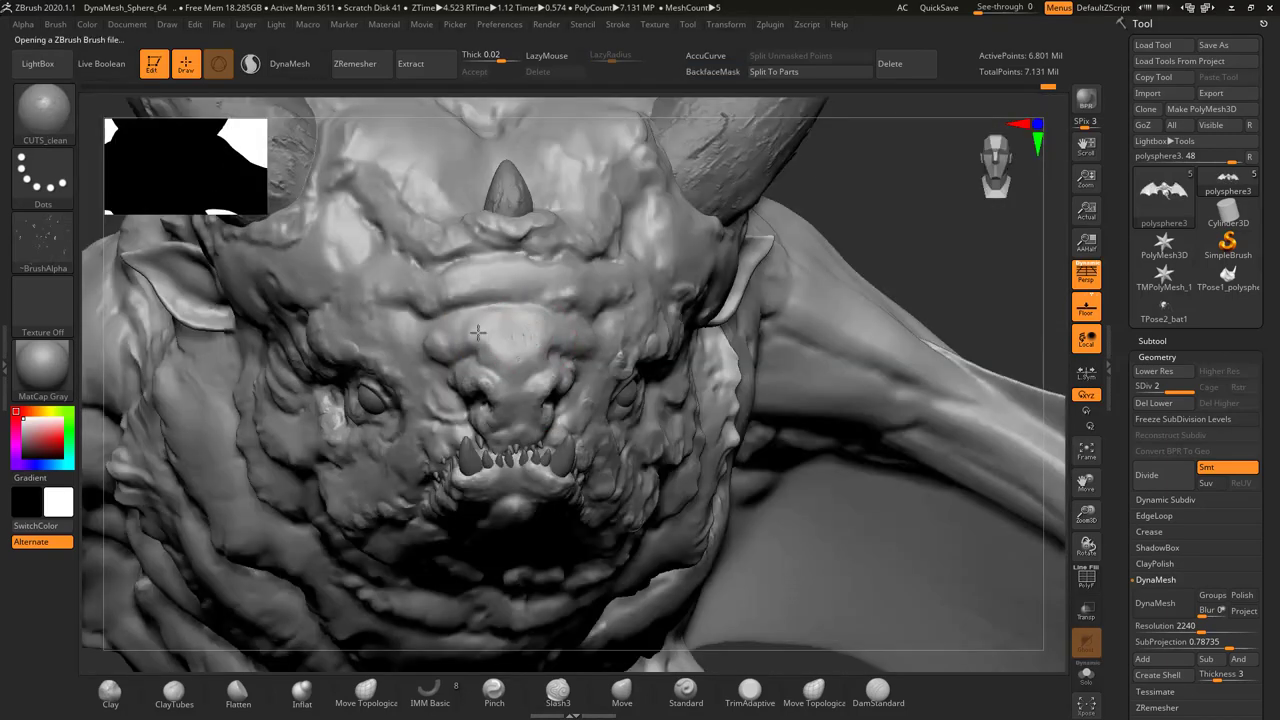
{"action": "right_click_drag", "start_coordinate": [480, 334], "coordinate": [628, 388]}
{"action": "key", "text": "comma"}
{"action": "double_click", "coordinate": [449, 180]}
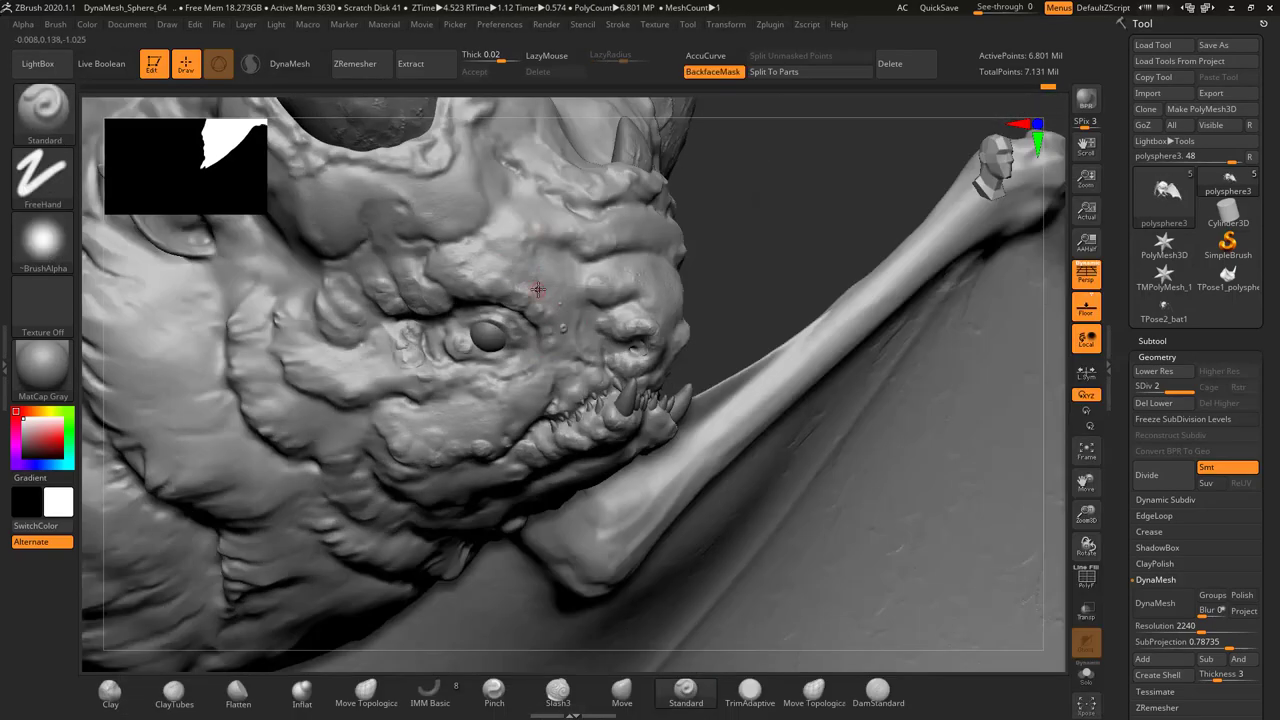
{"action": "right_click_drag", "start_coordinate": [411, 364], "coordinate": [782, 362]}
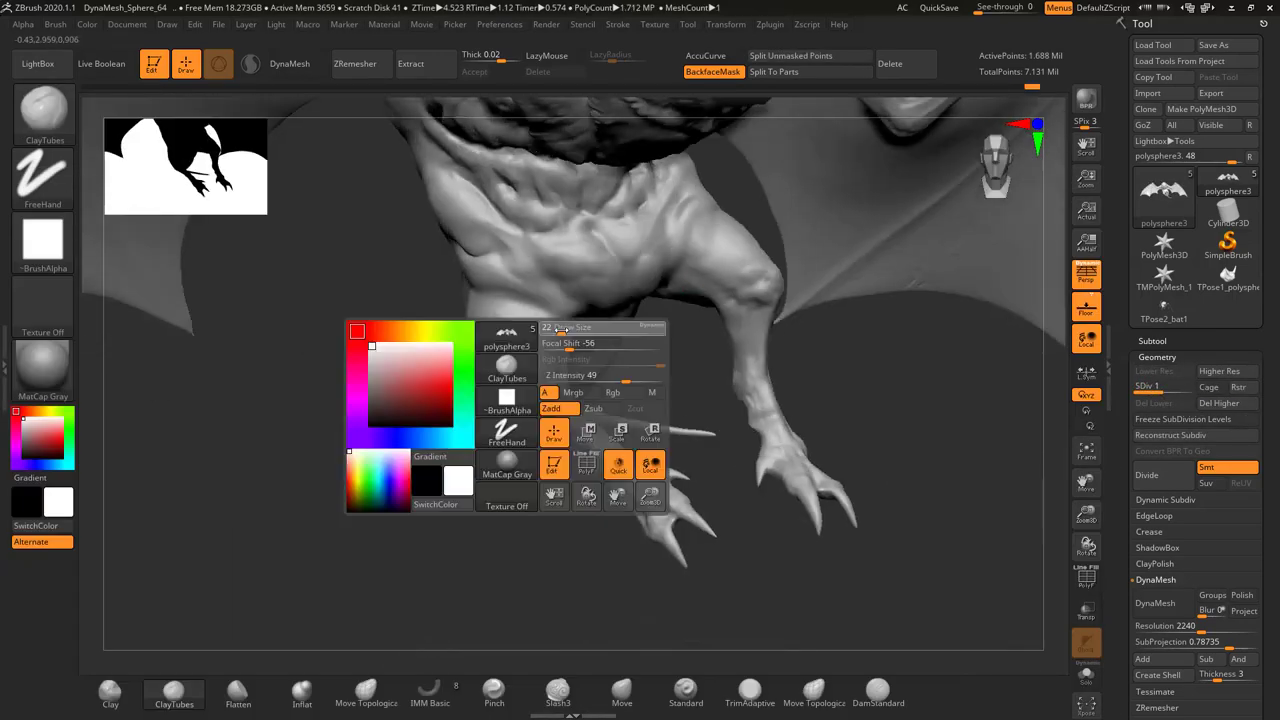
Build up the leg muscles from below with the CLAY_super_base brush
{"action": "right_click_drag", "start_coordinate": [560, 328], "coordinate": [548, 350]}
{"action": "key", "text": "b"}
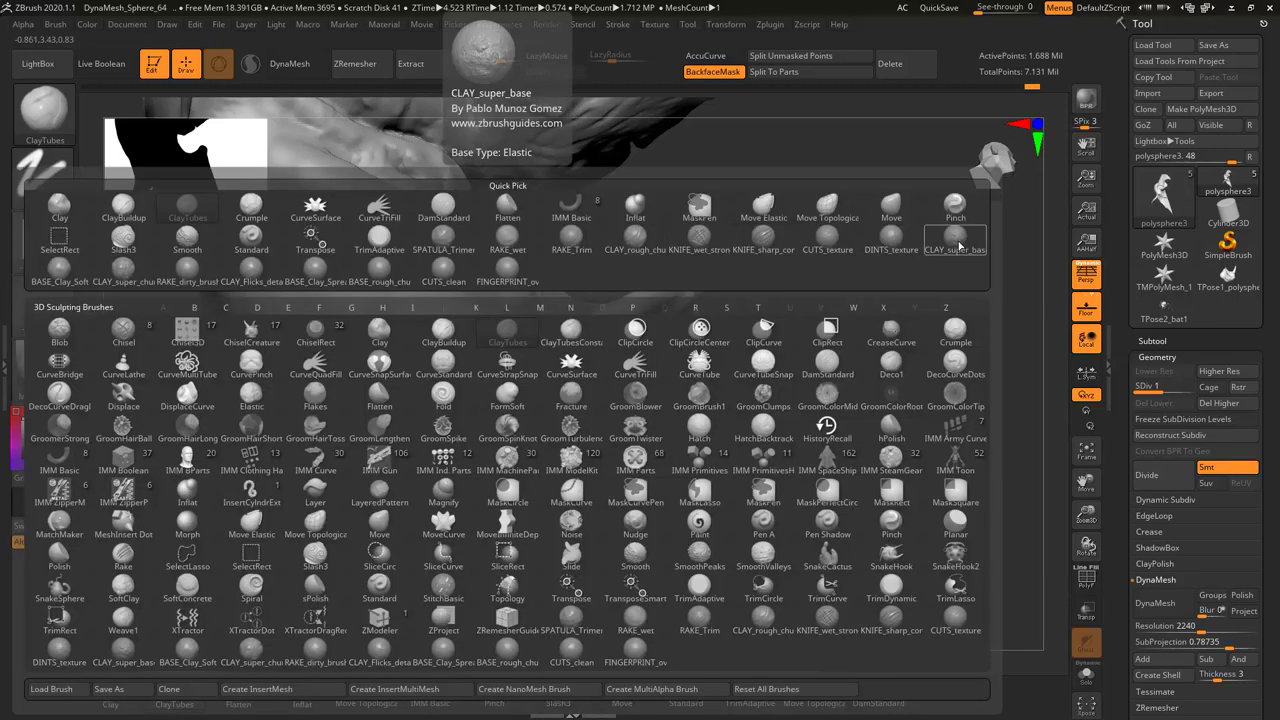
{"action": "key", "text": "s"}
{"action": "key", "text": "m"}
{"action": "mouse_move", "coordinate": [519, 402]}
{"action": "right_mouse_down"}
{"action": "mouse_move", "coordinate": [581, 366]}
{"action": "mouse_move", "coordinate": [534, 354]}
{"action": "mouse_move", "coordinate": [640, 360]}
{"action": "right_mouse_up"}
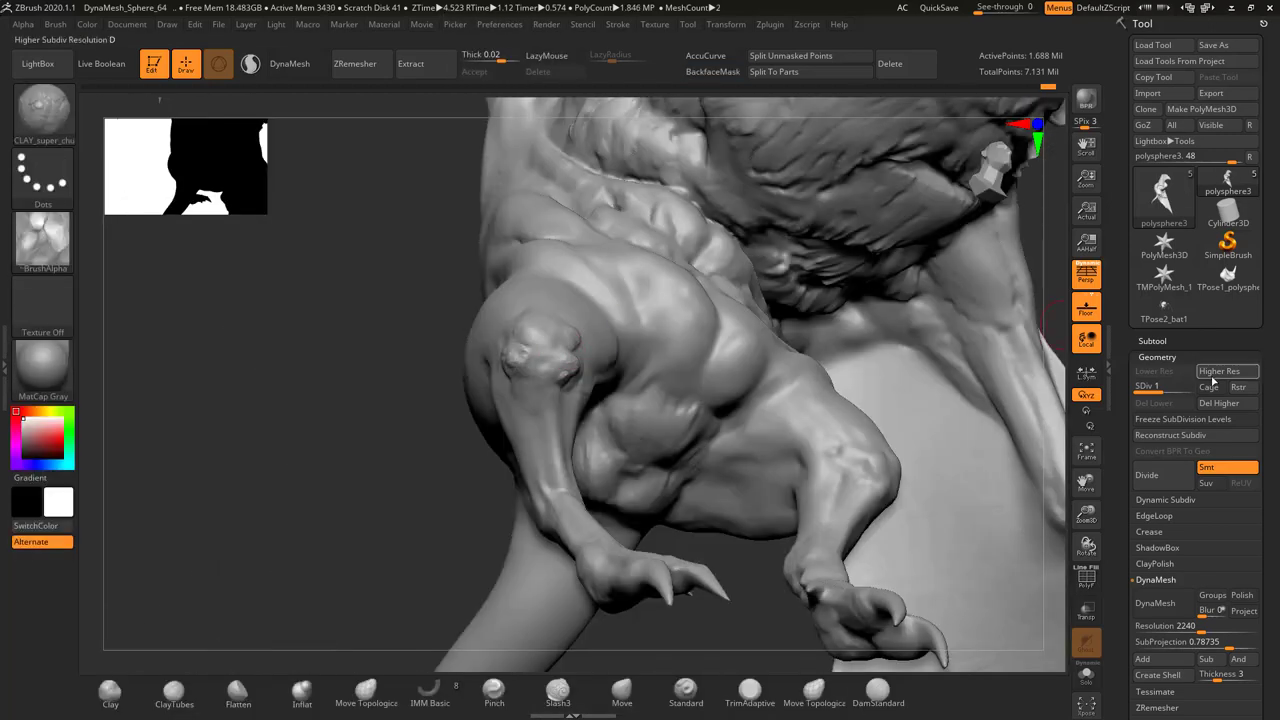
{"action": "mouse_move", "coordinate": [546, 353]}
{"action": "right_mouse_down"}
{"action": "mouse_move", "coordinate": [751, 343]}
{"action": "mouse_move", "coordinate": [800, 363]}
{"action": "right_mouse_up"}
{"action": "mouse_move", "coordinate": [710, 452]}
{"action": "right_mouse_down"}
{"action": "mouse_move", "coordinate": [492, 362]}
{"action": "mouse_move", "coordinate": [561, 308]}
{"action": "right_mouse_up"}
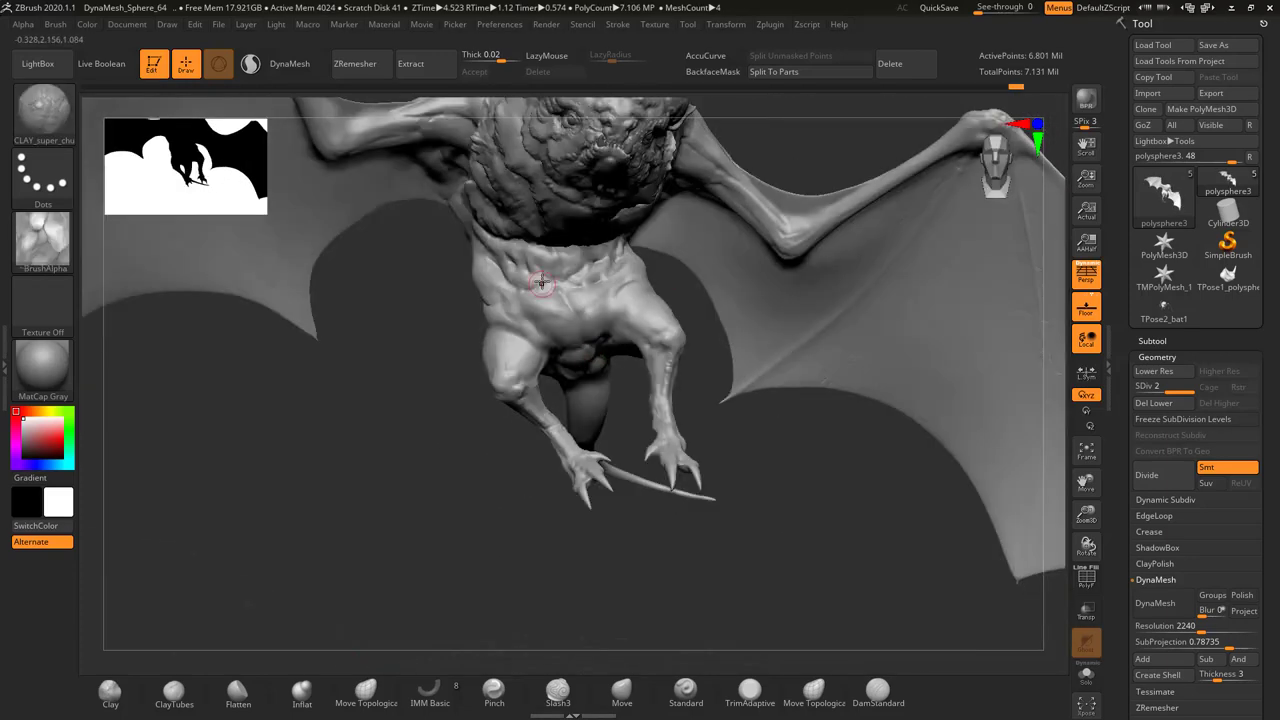
{"action": "key", "text": "f"}
{"action": "right_click_drag", "start_coordinate": [560, 237], "coordinate": [561, 346]}
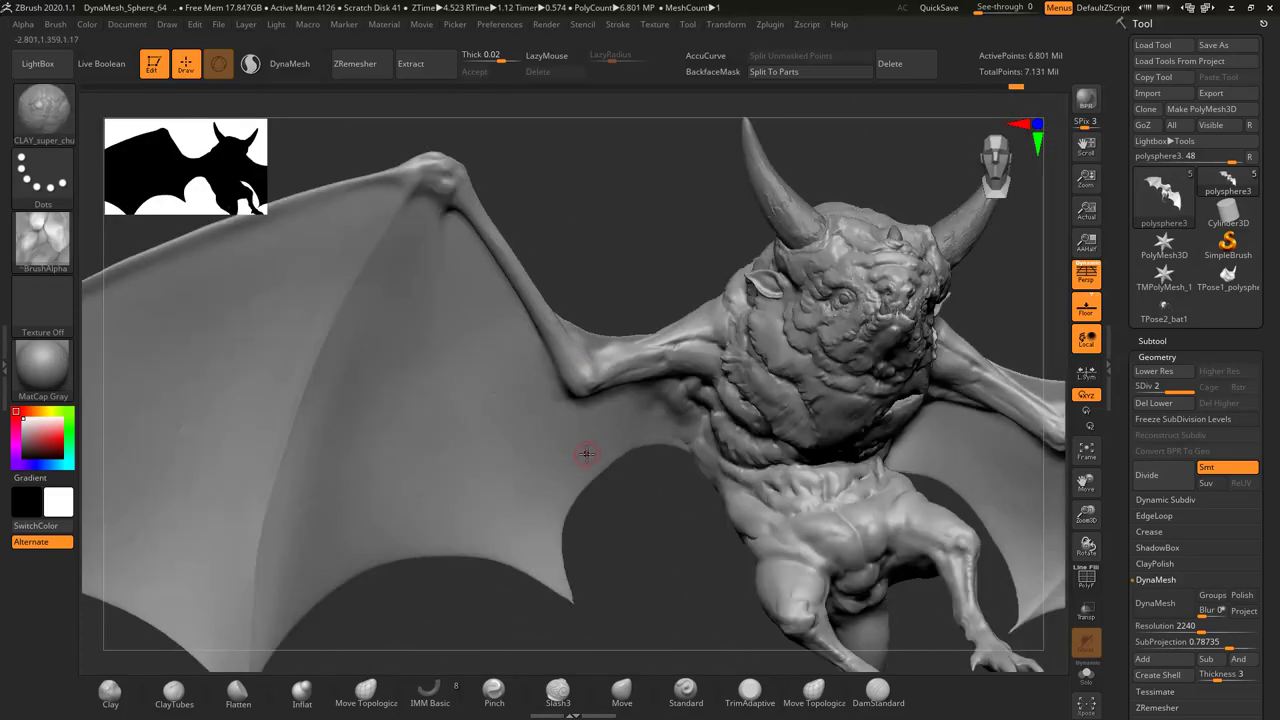
Switch to the Standard brush and turn the view onto the left wing membrane
{"action": "key", "text": "b"}
{"action": "key", "text": "s"}
{"action": "key", "text": "t"}
{"action": "right_click_drag", "start_coordinate": [586, 453], "coordinate": [471, 392]}
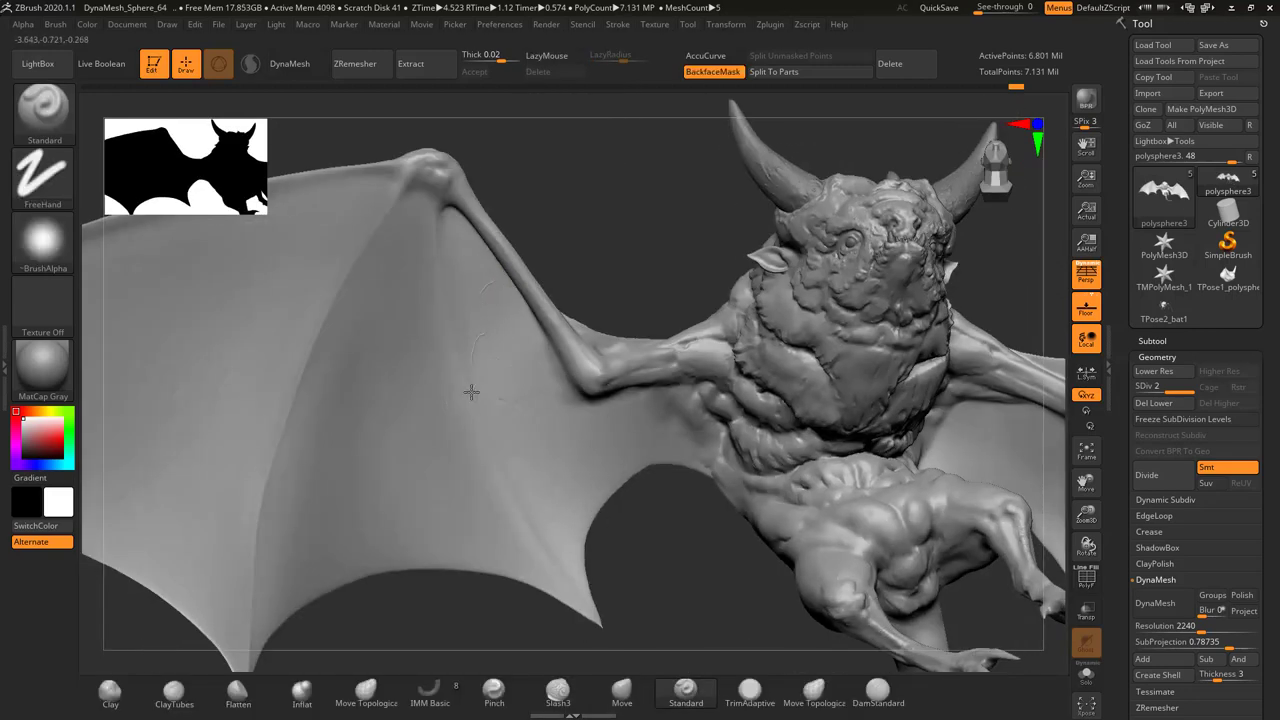
{"action": "right_click_drag", "start_coordinate": [555, 346], "coordinate": [519, 490]}
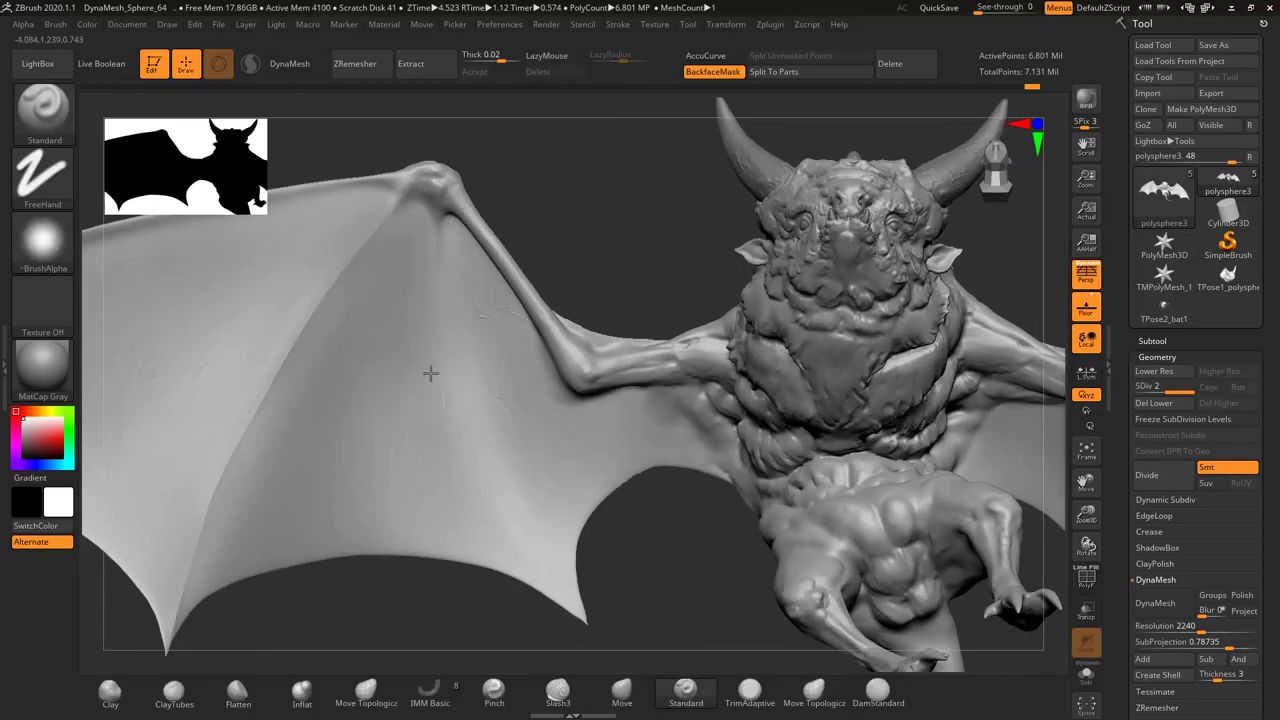
{"action": "key", "text": "f"}
{"action": "right_click_drag", "start_coordinate": [213, 586], "coordinate": [432, 270]}
Draw raised branching veins across the right wing membrane, checking it from front and rear
{"action": "right_click_drag", "start_coordinate": [188, 453], "coordinate": [573, 414]}
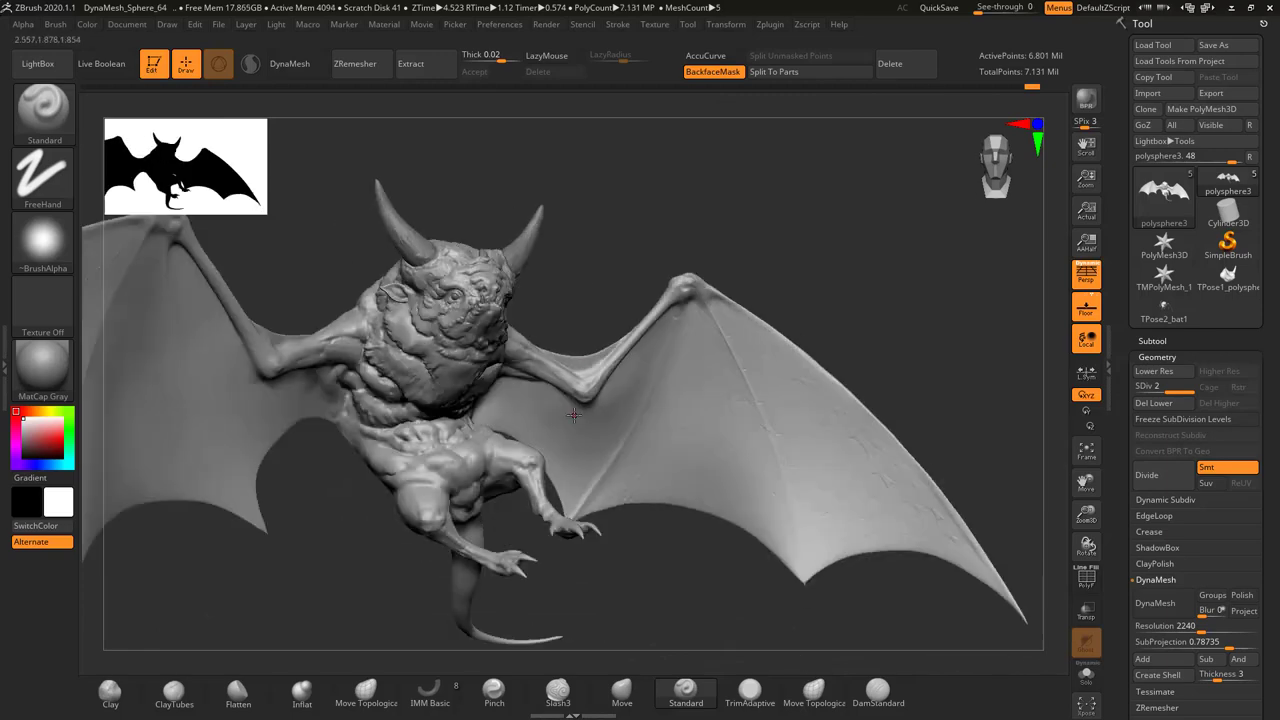
{"action": "mouse_move", "coordinate": [823, 470]}
{"action": "right_mouse_down"}
{"action": "mouse_move", "coordinate": [700, 400]}
{"action": "mouse_move", "coordinate": [727, 208]}
{"action": "right_mouse_up"}
{"action": "right_click_drag", "start_coordinate": [873, 308], "coordinate": [530, 226]}
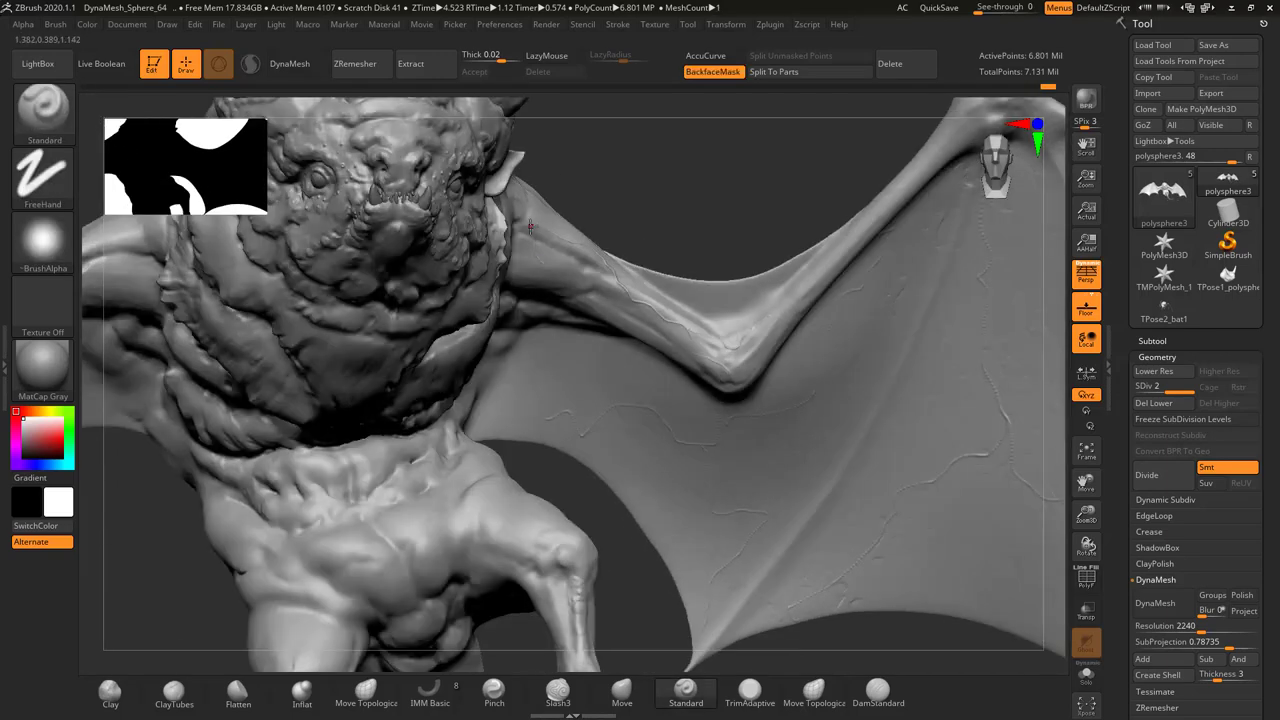
{"action": "right_click_drag", "start_coordinate": [657, 285], "coordinate": [476, 213]}
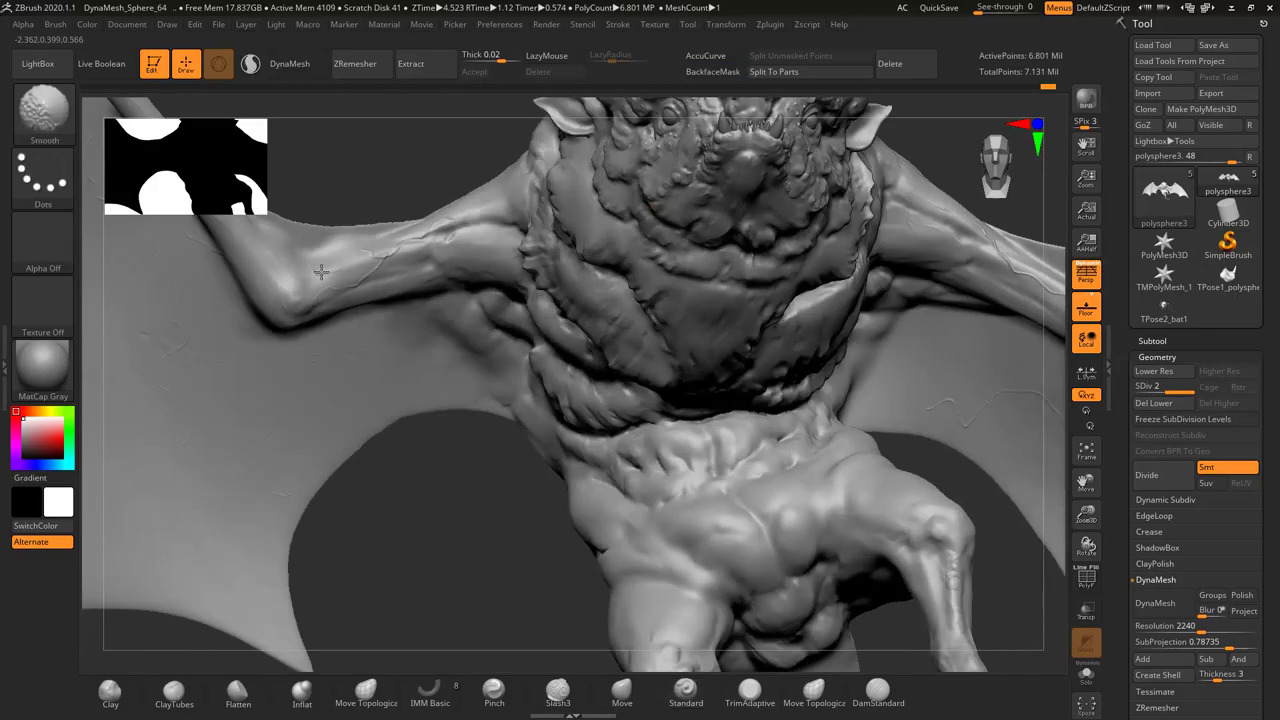
{"action": "key", "text": "f"}
{"action": "mouse_move", "coordinate": [321, 271]}
{"action": "right_mouse_down"}
{"action": "mouse_move", "coordinate": [463, 355]}
{"action": "mouse_move", "coordinate": [603, 293]}
{"action": "mouse_move", "coordinate": [563, 443]}
{"action": "mouse_move", "coordinate": [614, 386]}
{"action": "mouse_move", "coordinate": [632, 468]}
{"action": "mouse_move", "coordinate": [622, 481]}
{"action": "right_mouse_up"}
{"action": "key", "text": "f"}
{"action": "key", "text": "b"}
{"action": "key", "text": "c"}
{"action": "key", "text": "t"}
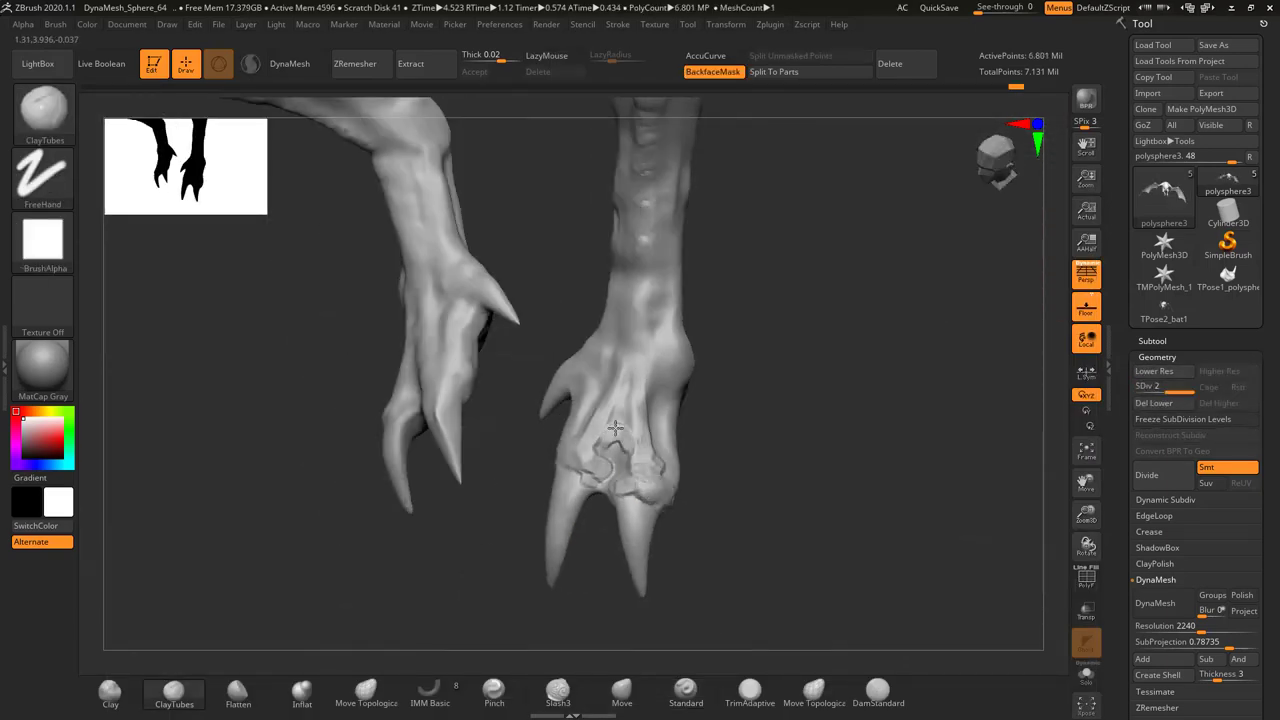
Sculpt knuckle and bone detail into the clawed foot with ClayTubes, briefly trying Flatten
{"action": "mouse_move", "coordinate": [615, 428]}
{"action": "right_mouse_down", "text": "ctrl"}
{"action": "mouse_move", "coordinate": [700, 337]}
{"action": "mouse_move", "coordinate": [560, 440]}
{"action": "mouse_move", "coordinate": [228, 523]}
{"action": "mouse_move", "coordinate": [487, 457]}
{"action": "right_mouse_up", "text": "ctrl"}
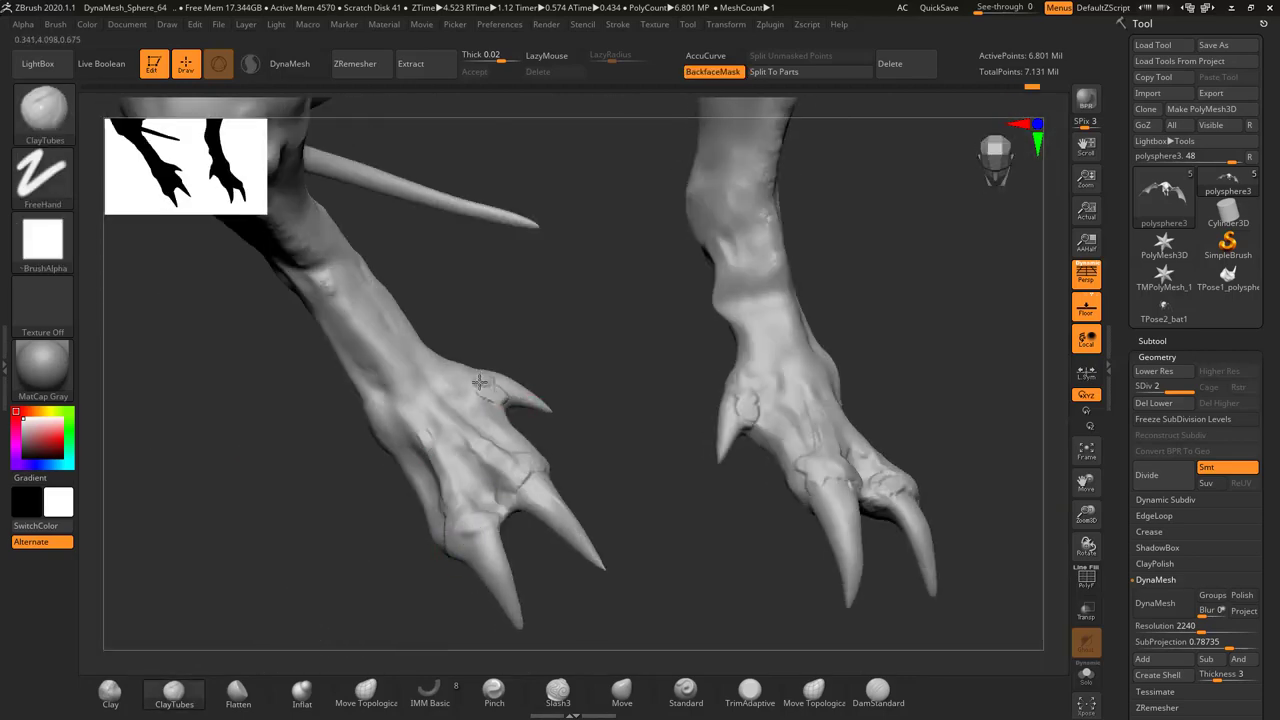
{"action": "mouse_move", "coordinate": [492, 387]}
{"action": "right_mouse_down"}
{"action": "mouse_move", "coordinate": [567, 459]}
{"action": "mouse_move", "coordinate": [375, 377]}
{"action": "mouse_move", "coordinate": [551, 380]}
{"action": "right_mouse_up"}
{"action": "key", "text": "b"}
{"action": "key", "text": "f"}
{"action": "key", "text": "l"}
{"action": "key", "text": "b"}
{"action": "key", "text": "c"}
{"action": "key", "text": "t"}
Switch to the Move brush and swing round to a frontal view of the bat
{"action": "key", "text": "b"}
{"action": "key", "text": "m"}
{"action": "key", "text": "v"}
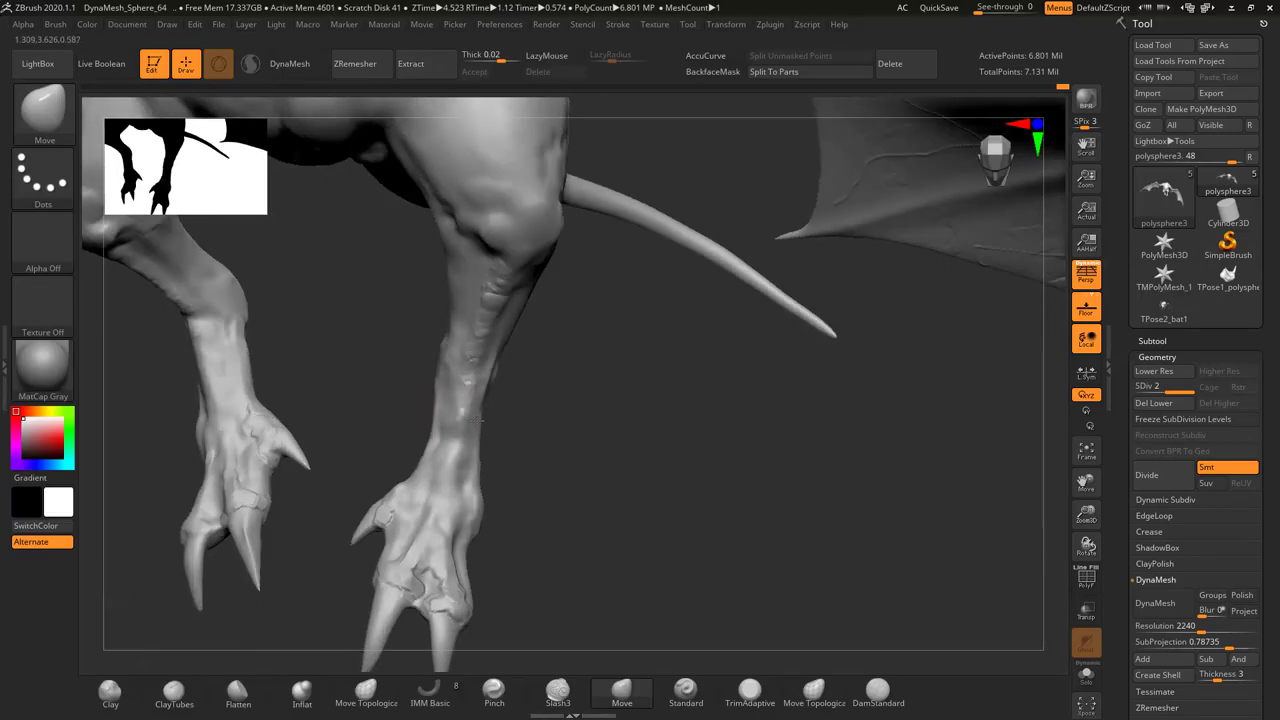
{"action": "right_click_drag", "start_coordinate": [480, 420], "coordinate": [302, 414]}
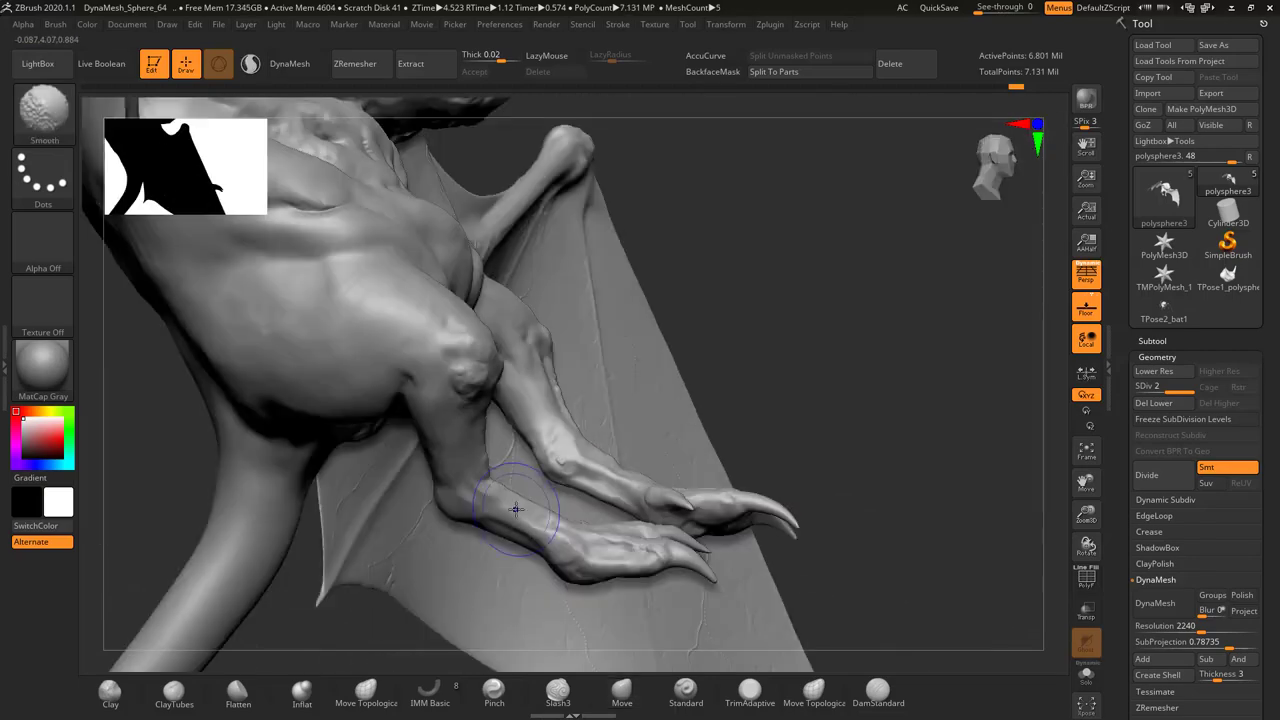
{"action": "mouse_move", "coordinate": [320, 523]}
{"action": "right_mouse_down"}
{"action": "mouse_move", "coordinate": [517, 390]}
{"action": "mouse_move", "coordinate": [540, 395]}
{"action": "mouse_move", "coordinate": [520, 300]}
{"action": "right_mouse_up"}
Drop to subdivision level 1 and reshape a leg with ClayTubes
{"action": "key", "text": "shift+d"}
{"action": "key", "text": "b"}
{"action": "key", "text": "c"}
{"action": "key", "text": "t"}
{"action": "mouse_move", "coordinate": [543, 400]}
{"action": "right_mouse_down"}
{"action": "mouse_move", "coordinate": [456, 337]}
{"action": "mouse_move", "coordinate": [294, 380]}
{"action": "mouse_move", "coordinate": [665, 433]}
{"action": "mouse_move", "coordinate": [257, 371]}
{"action": "mouse_move", "coordinate": [507, 528]}
{"action": "mouse_move", "coordinate": [470, 440]}
{"action": "mouse_move", "coordinate": [481, 463]}
{"action": "mouse_move", "coordinate": [810, 360]}
{"action": "mouse_move", "coordinate": [600, 330]}
{"action": "right_mouse_up"}
{"action": "key", "text": "f"}
{"action": "key", "text": "b"}
{"action": "key", "text": "m"}
{"action": "key", "text": "v"}
Rework the bat's legs with ClayTubes, then check the whole bat from the side
{"action": "key", "text": "f"}
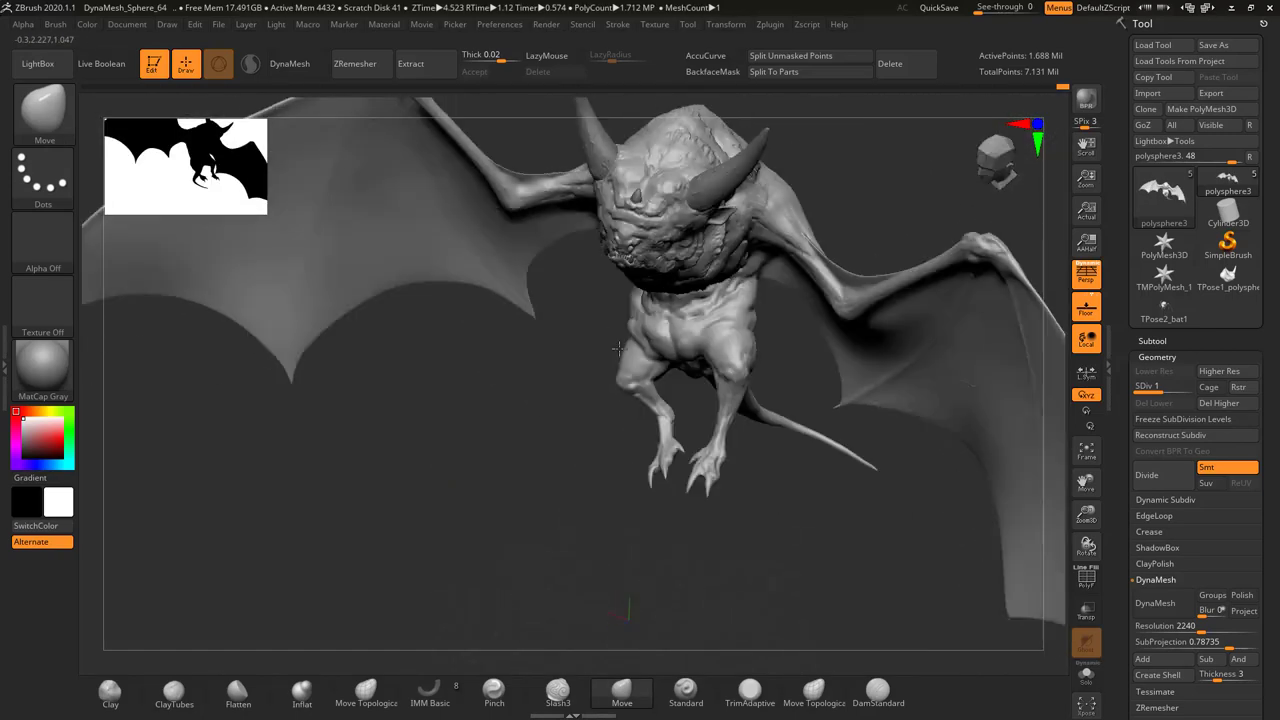
{"action": "key", "text": "b"}
{"action": "key", "text": "c"}
{"action": "key", "text": "t"}
{"action": "mouse_move", "coordinate": [416, 229]}
{"action": "right_mouse_down"}
{"action": "mouse_move", "coordinate": [607, 346]}
{"action": "mouse_move", "coordinate": [871, 271]}
{"action": "mouse_move", "coordinate": [820, 250]}
{"action": "mouse_move", "coordinate": [849, 397]}
{"action": "mouse_move", "coordinate": [618, 307]}
{"action": "mouse_move", "coordinate": [590, 318]}
{"action": "mouse_move", "coordinate": [630, 320]}
{"action": "mouse_move", "coordinate": [610, 340]}
{"action": "right_mouse_up"}
{"action": "mouse_move", "coordinate": [529, 376]}
{"action": "right_mouse_down"}
{"action": "mouse_move", "coordinate": [640, 367]}
{"action": "mouse_move", "coordinate": [648, 413]}
{"action": "mouse_move", "coordinate": [540, 410]}
{"action": "mouse_move", "coordinate": [548, 420]}
{"action": "mouse_move", "coordinate": [582, 401]}
{"action": "mouse_move", "coordinate": [678, 416]}
{"action": "right_mouse_up"}
Nudge the feet and tail into a better pose with Move Topological, adjusting brush size
{"action": "key", "text": "b"}
{"action": "key", "text": "m"}
{"action": "key", "text": "t"}
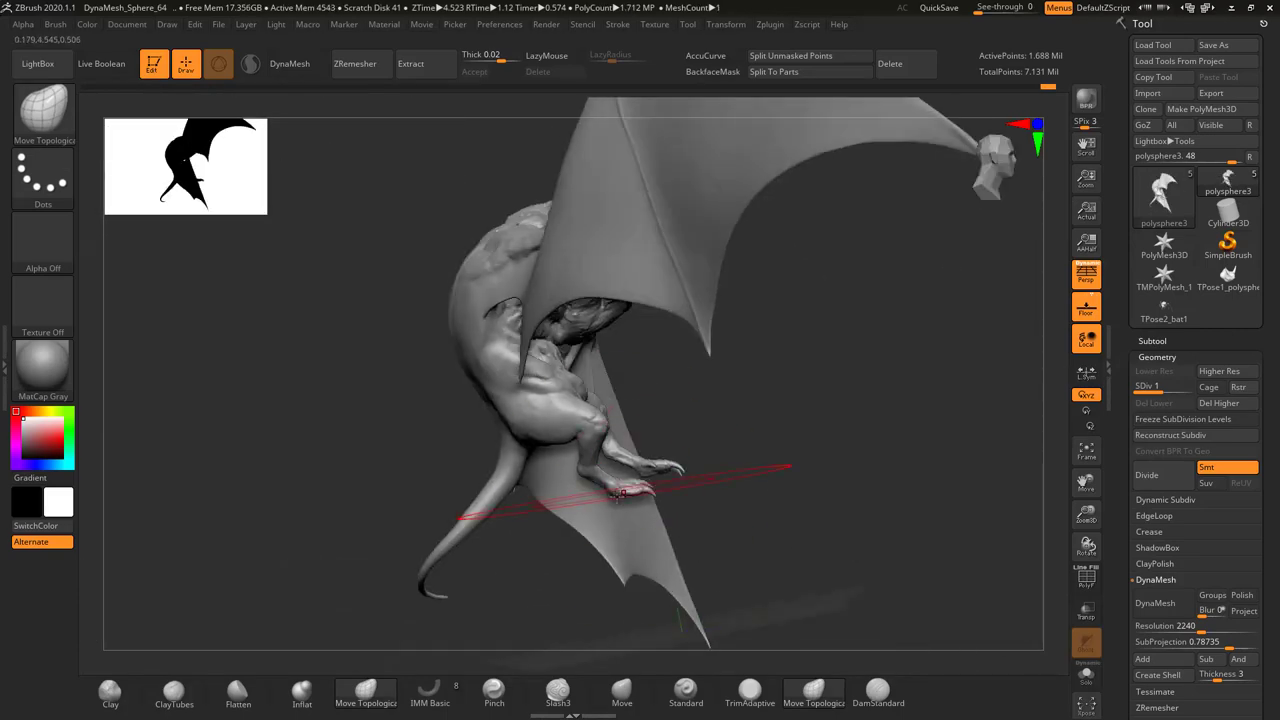
{"action": "right_click_drag", "start_coordinate": [618, 494], "coordinate": [585, 349]}
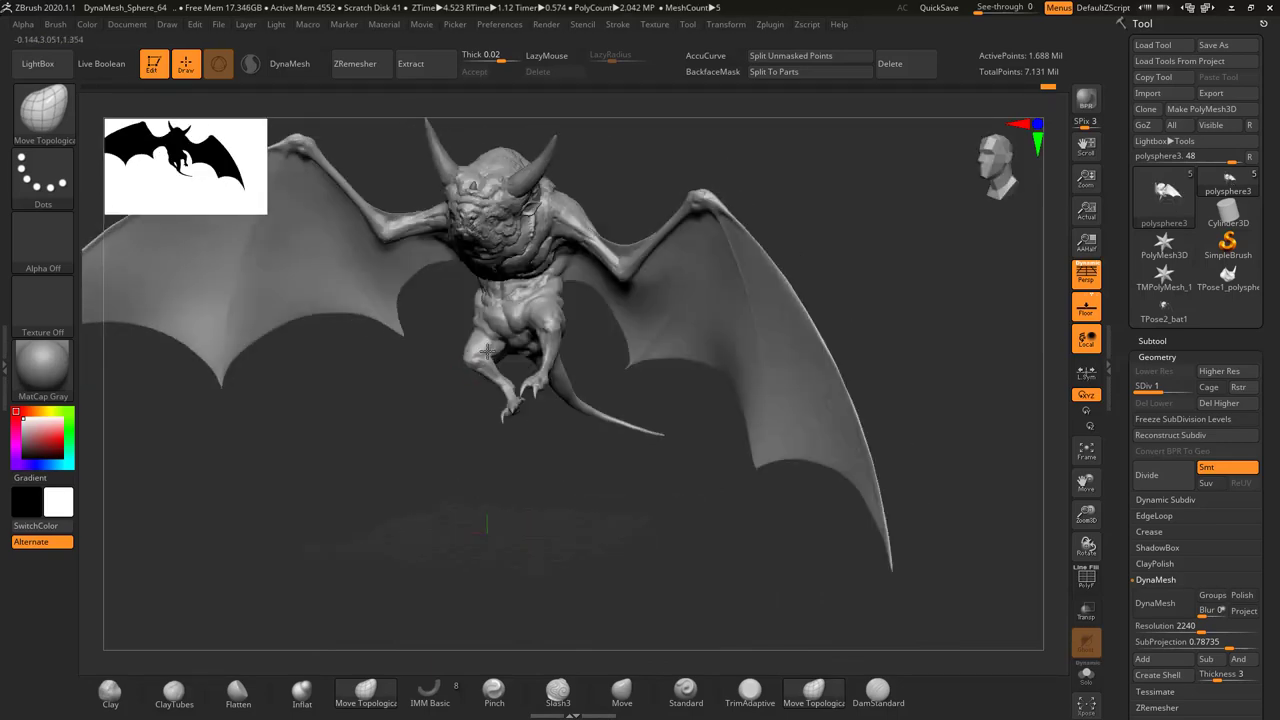
{"action": "mouse_move", "coordinate": [541, 309]}
{"action": "right_mouse_down"}
{"action": "mouse_move", "coordinate": [561, 461]}
{"action": "mouse_move", "coordinate": [443, 457]}
{"action": "mouse_move", "coordinate": [530, 352]}
{"action": "right_mouse_up"}
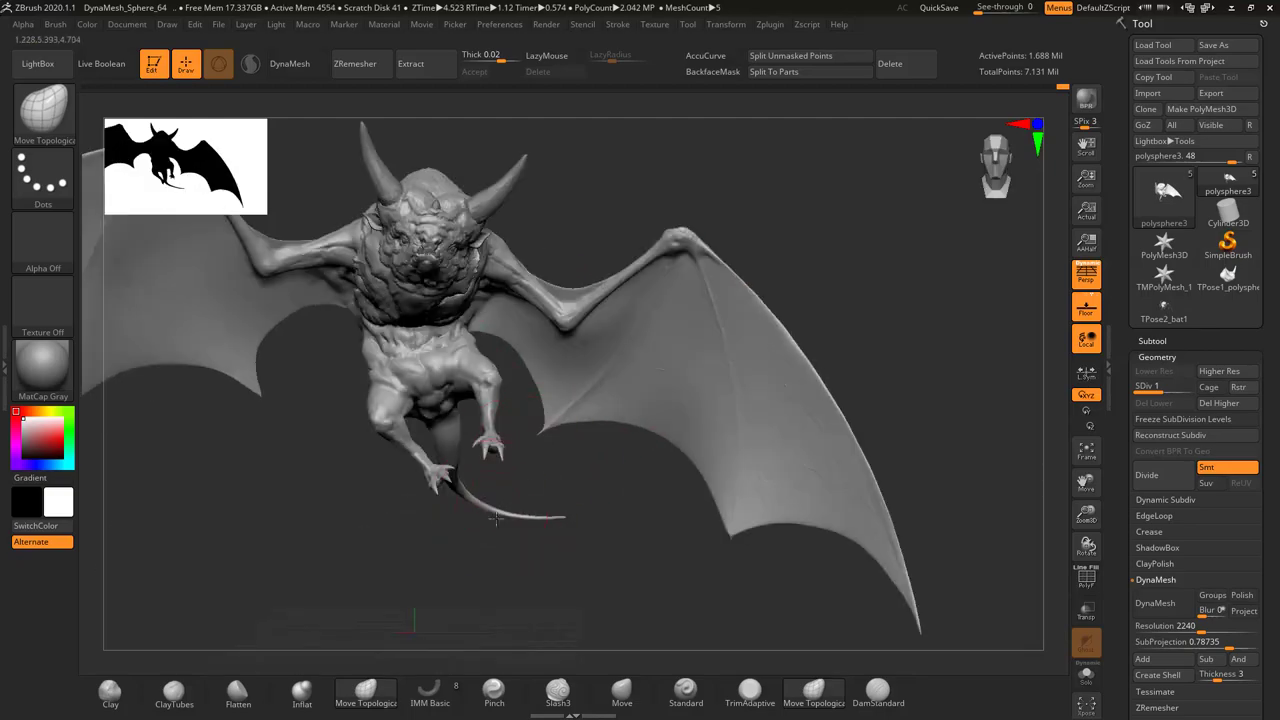
{"action": "mouse_move", "coordinate": [496, 517]}
{"action": "right_mouse_down"}
{"action": "mouse_move", "coordinate": [560, 430]}
{"action": "mouse_move", "coordinate": [600, 480]}
{"action": "mouse_move", "coordinate": [648, 453]}
{"action": "mouse_move", "coordinate": [595, 371]}
{"action": "mouse_move", "coordinate": [514, 391]}
{"action": "mouse_move", "coordinate": [597, 426]}
{"action": "right_mouse_up"}
{"action": "key", "text": "s"}
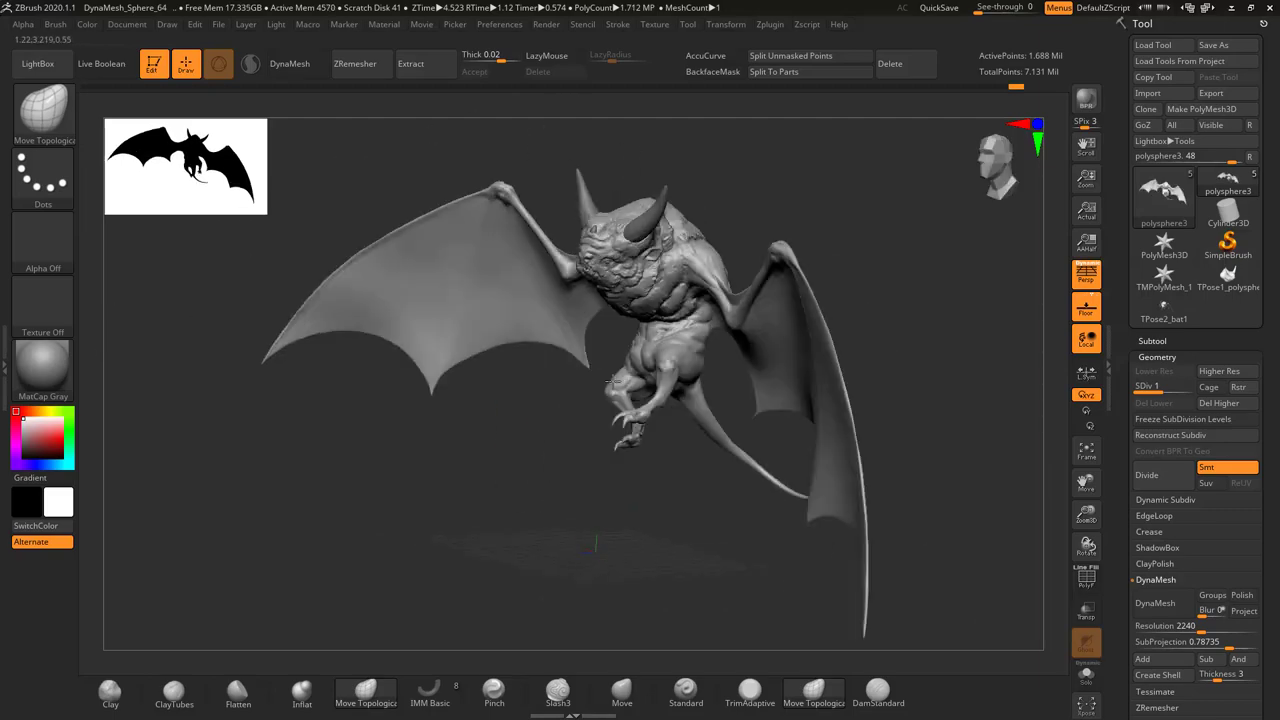
Save the sculpt with Ctrl+S
{"action": "key", "text": "ctrl+s"}
{"action": "key", "text": "Escape"}
{"action": "mouse_move", "coordinate": [466, 344]}
{"action": "right_mouse_down"}
{"action": "mouse_move", "coordinate": [604, 313]}
{"action": "mouse_move", "coordinate": [594, 396]}
{"action": "mouse_move", "coordinate": [612, 360]}
{"action": "mouse_move", "coordinate": [785, 326]}
{"action": "mouse_move", "coordinate": [700, 370]}
{"action": "mouse_move", "coordinate": [449, 420]}
{"action": "right_mouse_up"}
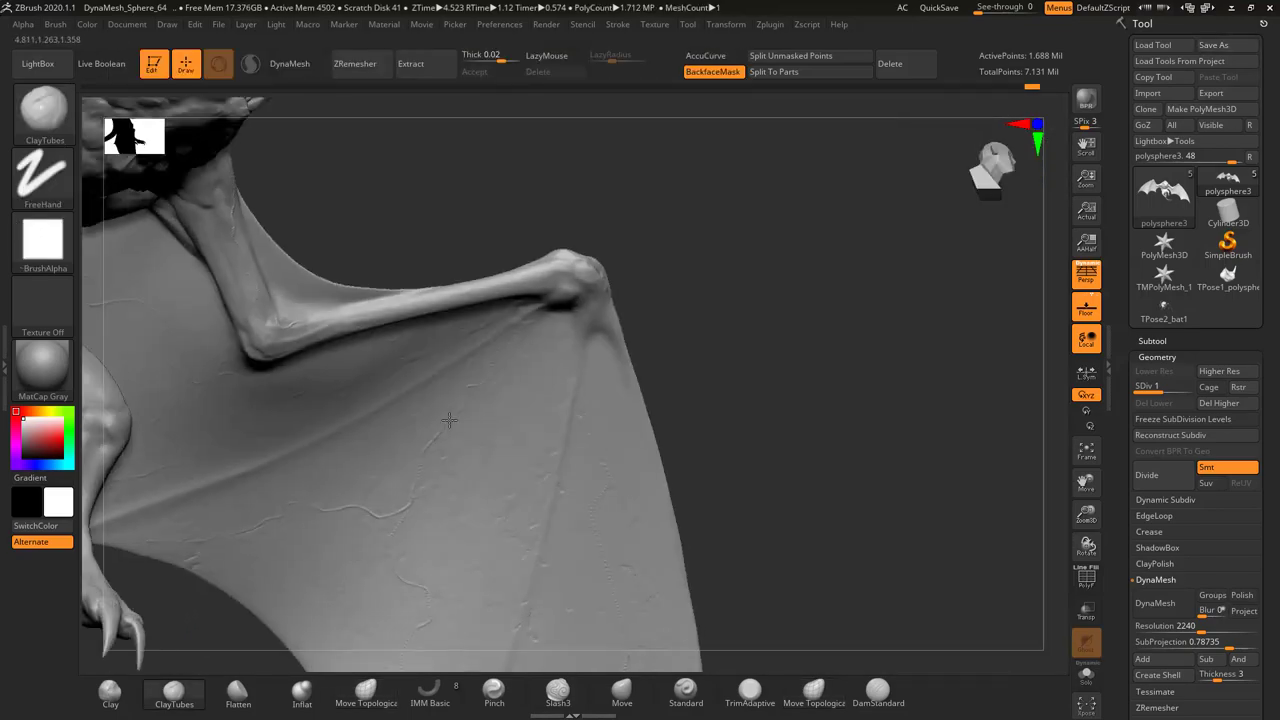
Hide the wings to isolate the body and look over the legs and tail
{"action": "key", "text": "f"}
{"action": "left_click", "coordinate": [737, 480], "text": "ctrl+shift"}
{"action": "mouse_move", "coordinate": [737, 480]}
{"action": "right_mouse_down"}
{"action": "mouse_move", "coordinate": [563, 380]}
{"action": "mouse_move", "coordinate": [497, 393]}
{"action": "right_mouse_up"}
{"action": "mouse_move", "coordinate": [512, 337]}
{"action": "right_mouse_down"}
{"action": "mouse_move", "coordinate": [371, 363]}
{"action": "mouse_move", "coordinate": [407, 335]}
{"action": "mouse_move", "coordinate": [469, 394]}
{"action": "right_mouse_up"}
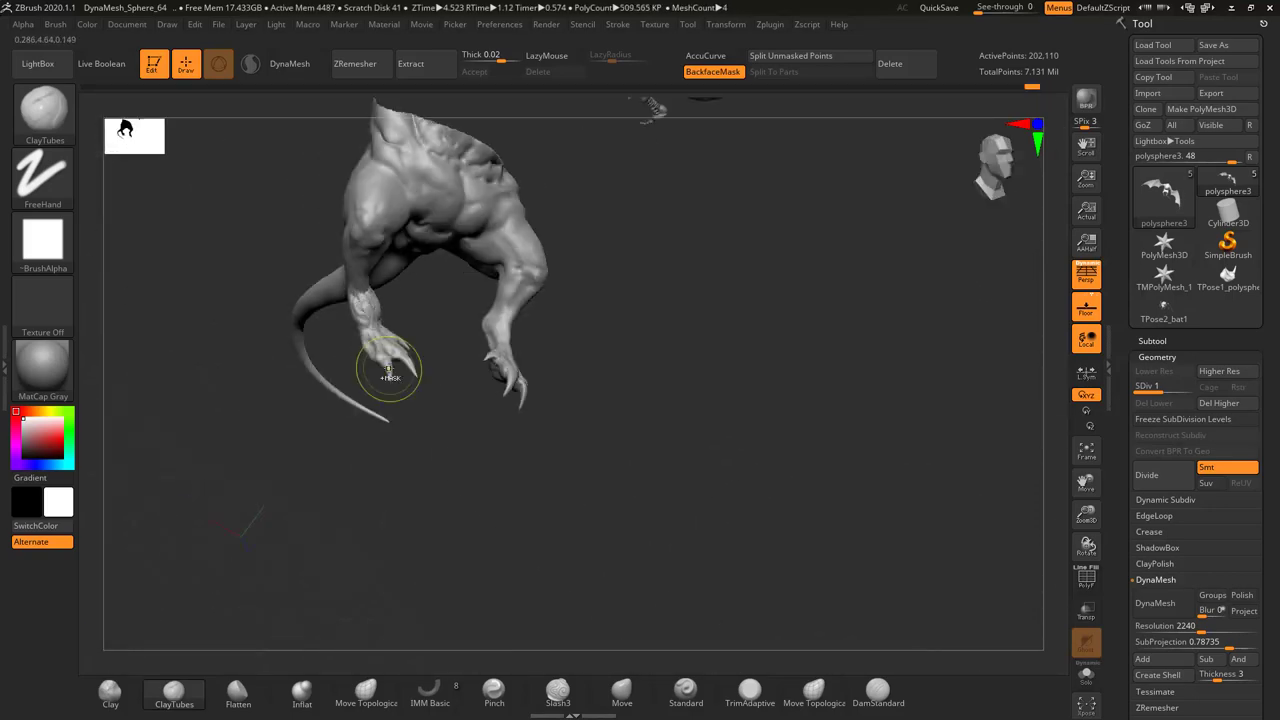
{"action": "mouse_move", "coordinate": [428, 347]}
{"action": "right_mouse_down"}
{"action": "mouse_move", "coordinate": [457, 323]}
{"action": "mouse_move", "coordinate": [500, 350]}
{"action": "right_mouse_up"}
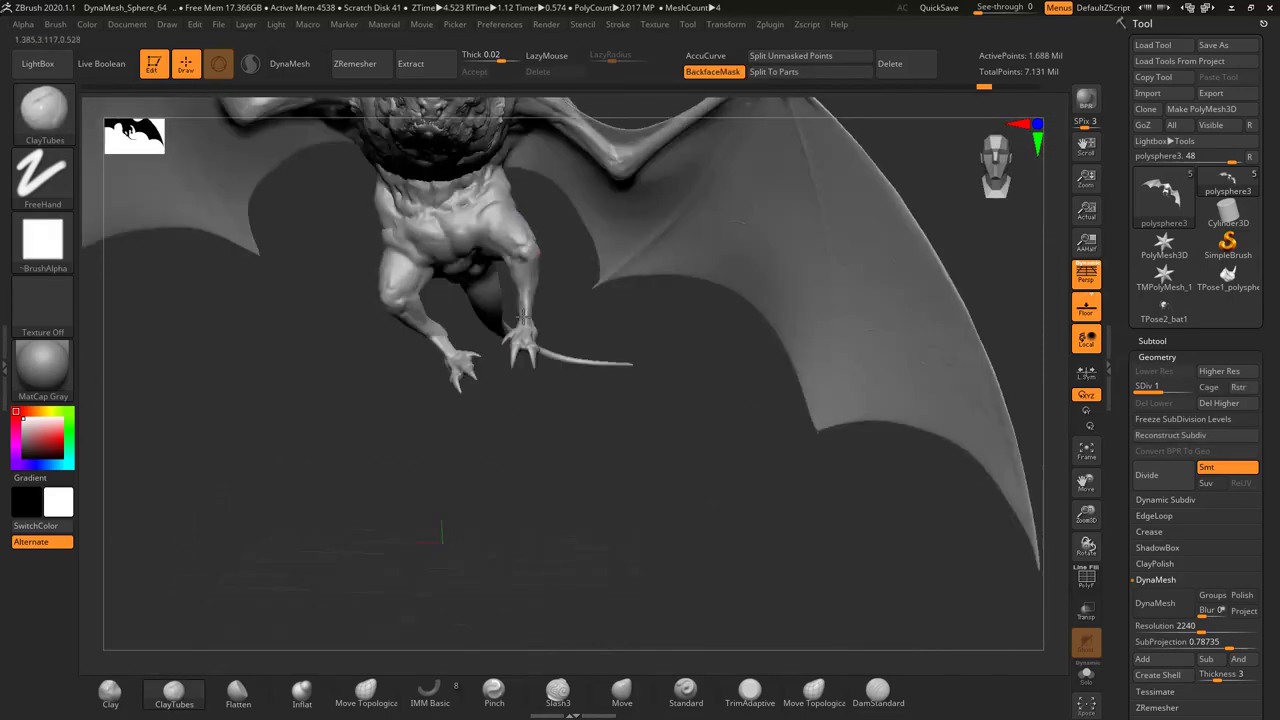
Sculpt the legs with the Standard brush, dismissing the undo history warning
{"action": "key", "text": "b"}
{"action": "key", "text": "s"}
{"action": "key", "text": "t"}
{"action": "left_click", "coordinate": [593, 379]}
{"action": "mouse_move", "coordinate": [763, 509]}
{"action": "right_mouse_down", "text": "alt"}
{"action": "mouse_move", "coordinate": [562, 370]}
{"action": "mouse_move", "coordinate": [556, 338]}
{"action": "mouse_move", "coordinate": [476, 324]}
{"action": "mouse_move", "coordinate": [519, 329]}
{"action": "mouse_move", "coordinate": [506, 400]}
{"action": "mouse_move", "coordinate": [880, 422]}
{"action": "mouse_move", "coordinate": [536, 245]}
{"action": "mouse_move", "coordinate": [749, 357]}
{"action": "mouse_move", "coordinate": [749, 377]}
{"action": "mouse_move", "coordinate": [777, 377]}
{"action": "mouse_move", "coordinate": [704, 352]}
{"action": "right_mouse_up", "text": "alt"}
{"action": "key", "text": "Return"}
Isolate the legs with a Ctrl+Shift lasso and zoom in on a toe and claw
{"action": "key", "text": "b"}
{"action": "key", "text": "c"}
{"action": "key", "text": "t"}
{"action": "key", "text": "f"}
{"action": "right_click_drag", "start_coordinate": [666, 421], "coordinate": [690, 380], "text": "alt"}
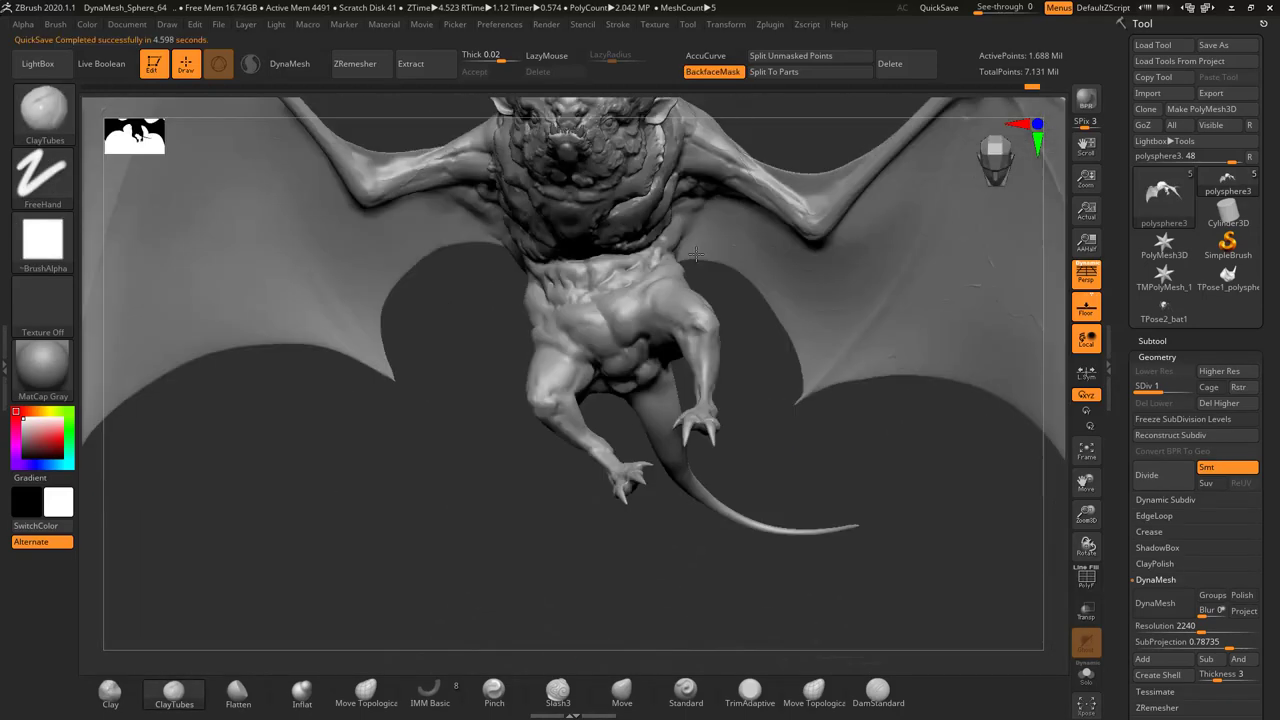
{"action": "left_click_drag", "start_coordinate": [520, 250], "coordinate": [850, 540], "text": "ctrl+shift"}
{"action": "mouse_move", "coordinate": [740, 330]}
{"action": "right_mouse_down"}
{"action": "mouse_move", "coordinate": [781, 369]}
{"action": "mouse_move", "coordinate": [786, 341]}
{"action": "right_mouse_up"}
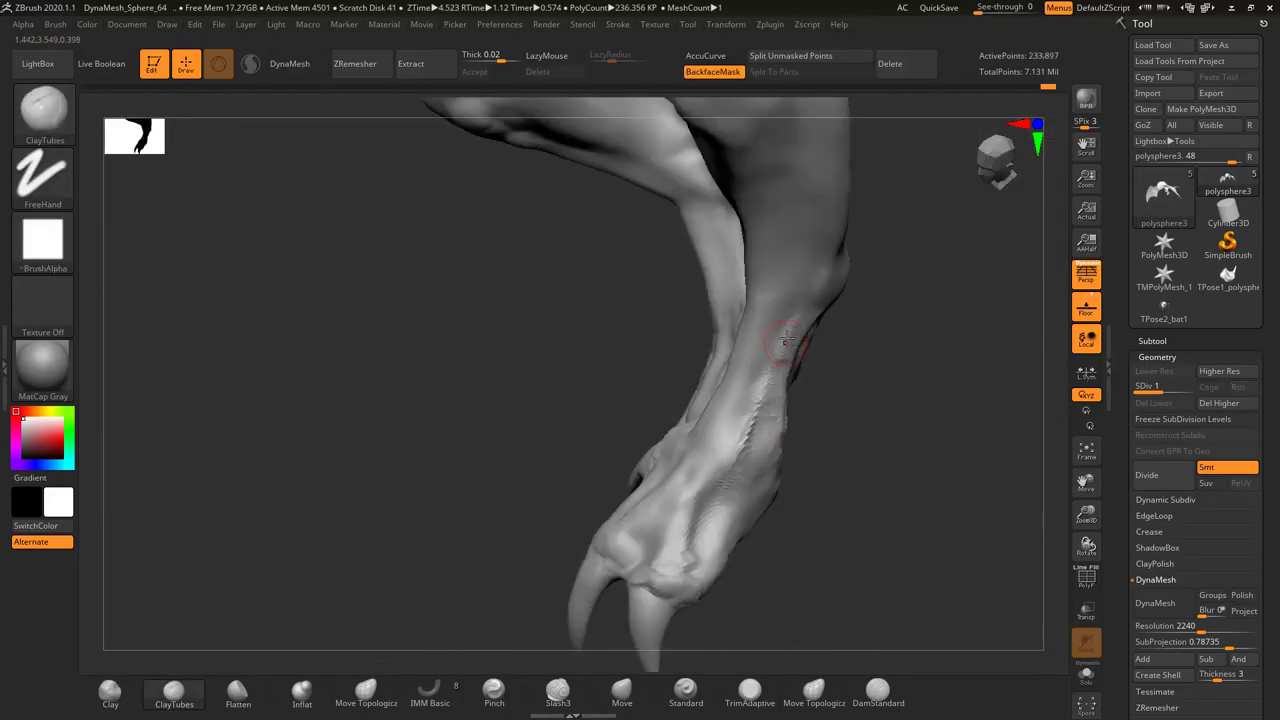
{"action": "mouse_move", "coordinate": [678, 519]}
{"action": "right_mouse_down"}
{"action": "mouse_move", "coordinate": [677, 537]}
{"action": "mouse_move", "coordinate": [697, 451]}
{"action": "mouse_move", "coordinate": [737, 489]}
{"action": "mouse_move", "coordinate": [735, 533]}
{"action": "mouse_move", "coordinate": [757, 528]}
{"action": "mouse_move", "coordinate": [477, 545]}
{"action": "mouse_move", "coordinate": [534, 409]}
{"action": "mouse_move", "coordinate": [565, 380]}
{"action": "right_mouse_up"}
Carve a stroke into the shin with Standard, smooth it away, and inspect the leg
{"action": "key", "text": "b"}
{"action": "key", "text": "m"}
{"action": "key", "text": "v"}
{"action": "key", "text": "b"}
{"action": "key", "text": "s"}
{"action": "key", "text": "t"}
{"action": "left_click_drag", "start_coordinate": [565, 380], "coordinate": [565, 466]}
{"action": "right_click_drag", "start_coordinate": [568, 503], "coordinate": [516, 390]}
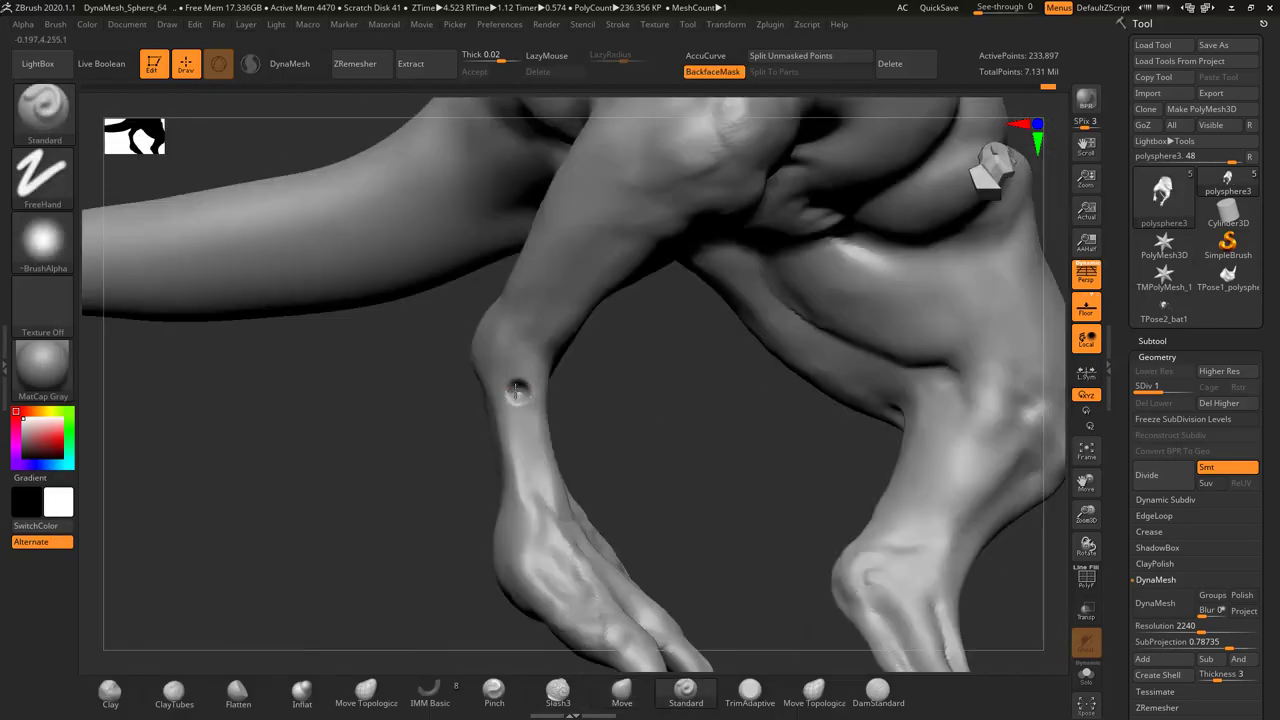
{"action": "right_click_drag", "start_coordinate": [514, 338], "coordinate": [461, 385]}
{"action": "left_click_drag", "start_coordinate": [472, 390], "coordinate": [515, 560], "text": "shift"}
{"action": "mouse_move", "coordinate": [515, 560]}
{"action": "right_mouse_down"}
{"action": "mouse_move", "coordinate": [491, 429]}
{"action": "mouse_move", "coordinate": [430, 540]}
{"action": "right_mouse_up"}
{"action": "left_click_drag", "start_coordinate": [430, 540], "coordinate": [409, 394], "text": "shift"}
{"action": "mouse_move", "coordinate": [409, 394]}
{"action": "right_mouse_down"}
{"action": "mouse_move", "coordinate": [620, 449]}
{"action": "mouse_move", "coordinate": [678, 432]}
{"action": "mouse_move", "coordinate": [609, 429]}
{"action": "mouse_move", "coordinate": [623, 389]}
{"action": "mouse_move", "coordinate": [647, 455]}
{"action": "right_mouse_up"}
{"action": "mouse_move", "coordinate": [681, 362]}
{"action": "right_mouse_down"}
{"action": "mouse_move", "coordinate": [490, 345]}
{"action": "mouse_move", "coordinate": [794, 126]}
{"action": "mouse_move", "coordinate": [514, 337]}
{"action": "mouse_move", "coordinate": [557, 377]}
{"action": "right_mouse_up"}
Shape the lower leg and claw, alternating ClayTubes, Move and Standard brushes
{"action": "key", "text": "b"}
{"action": "key", "text": "c"}
{"action": "key", "text": "t"}
{"action": "mouse_move", "coordinate": [570, 312]}
{"action": "right_mouse_down"}
{"action": "mouse_move", "coordinate": [523, 306]}
{"action": "mouse_move", "coordinate": [500, 357]}
{"action": "mouse_move", "coordinate": [671, 331]}
{"action": "mouse_move", "coordinate": [487, 331]}
{"action": "mouse_move", "coordinate": [556, 307]}
{"action": "mouse_move", "coordinate": [540, 315]}
{"action": "mouse_move", "coordinate": [597, 327]}
{"action": "mouse_move", "coordinate": [545, 315]}
{"action": "mouse_move", "coordinate": [621, 270]}
{"action": "mouse_move", "coordinate": [595, 290]}
{"action": "mouse_move", "coordinate": [623, 345]}
{"action": "mouse_move", "coordinate": [629, 323]}
{"action": "mouse_move", "coordinate": [577, 342]}
{"action": "mouse_move", "coordinate": [659, 324]}
{"action": "mouse_move", "coordinate": [620, 360]}
{"action": "mouse_move", "coordinate": [563, 306]}
{"action": "mouse_move", "coordinate": [637, 371]}
{"action": "mouse_move", "coordinate": [521, 414]}
{"action": "mouse_move", "coordinate": [627, 375]}
{"action": "mouse_move", "coordinate": [734, 382]}
{"action": "mouse_move", "coordinate": [477, 380]}
{"action": "mouse_move", "coordinate": [430, 289]}
{"action": "right_mouse_up"}
{"action": "key", "text": "b"}
{"action": "key", "text": "m"}
{"action": "key", "text": "v"}
{"action": "key", "text": "b"}
{"action": "key", "text": "c"}
{"action": "key", "text": "t"}
{"action": "key", "text": "b"}
{"action": "key", "text": "m"}
{"action": "key", "text": "v"}
{"action": "key", "text": "b"}
{"action": "key", "text": "s"}
{"action": "key", "text": "t"}
Build up ClayTubes muscle on the upper leg and review the body from the side
{"action": "key", "text": "b"}
{"action": "key", "text": "c"}
{"action": "key", "text": "t"}
{"action": "right_click_drag", "start_coordinate": [428, 418], "coordinate": [563, 354]}
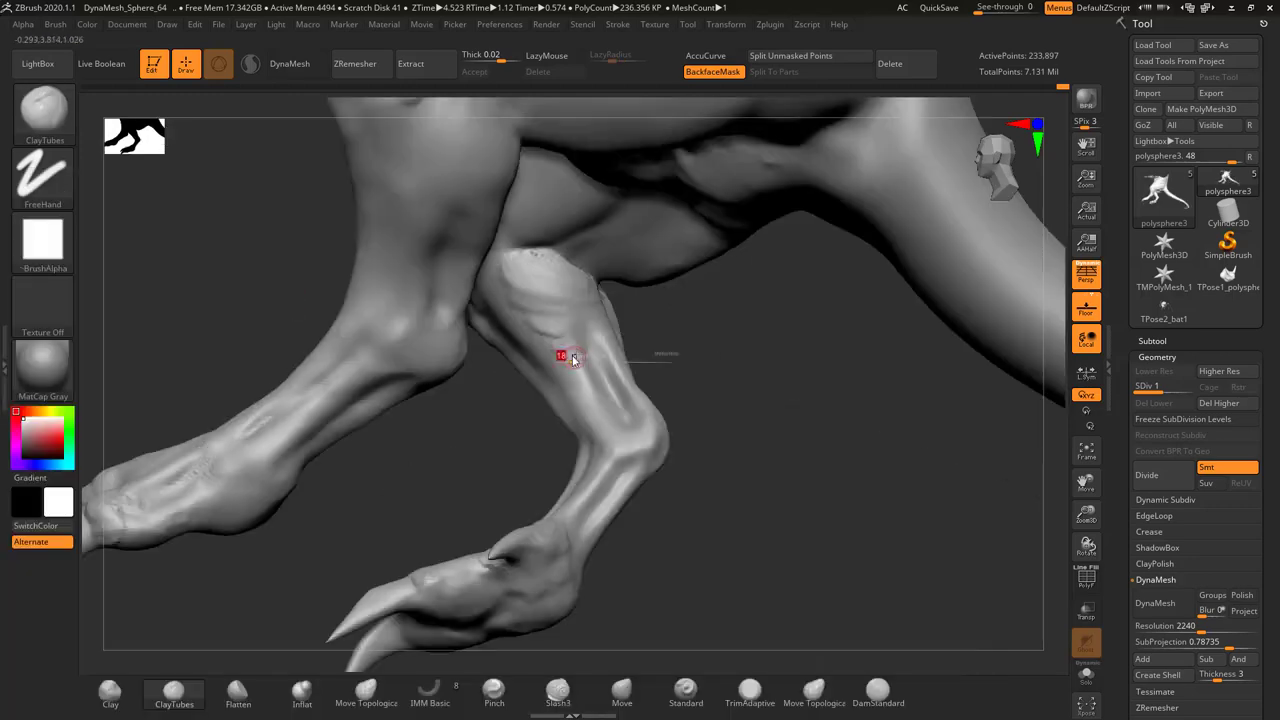
{"action": "left_click_drag", "start_coordinate": [563, 354], "coordinate": [582, 313]}
{"action": "mouse_move", "coordinate": [589, 291]}
{"action": "right_mouse_down"}
{"action": "mouse_move", "coordinate": [697, 328]}
{"action": "mouse_move", "coordinate": [630, 358]}
{"action": "mouse_move", "coordinate": [680, 374]}
{"action": "mouse_move", "coordinate": [614, 343]}
{"action": "mouse_move", "coordinate": [680, 360]}
{"action": "mouse_move", "coordinate": [708, 318]}
{"action": "mouse_move", "coordinate": [733, 323]}
{"action": "right_mouse_up"}
{"action": "key", "text": "f"}
{"action": "key", "text": "f"}
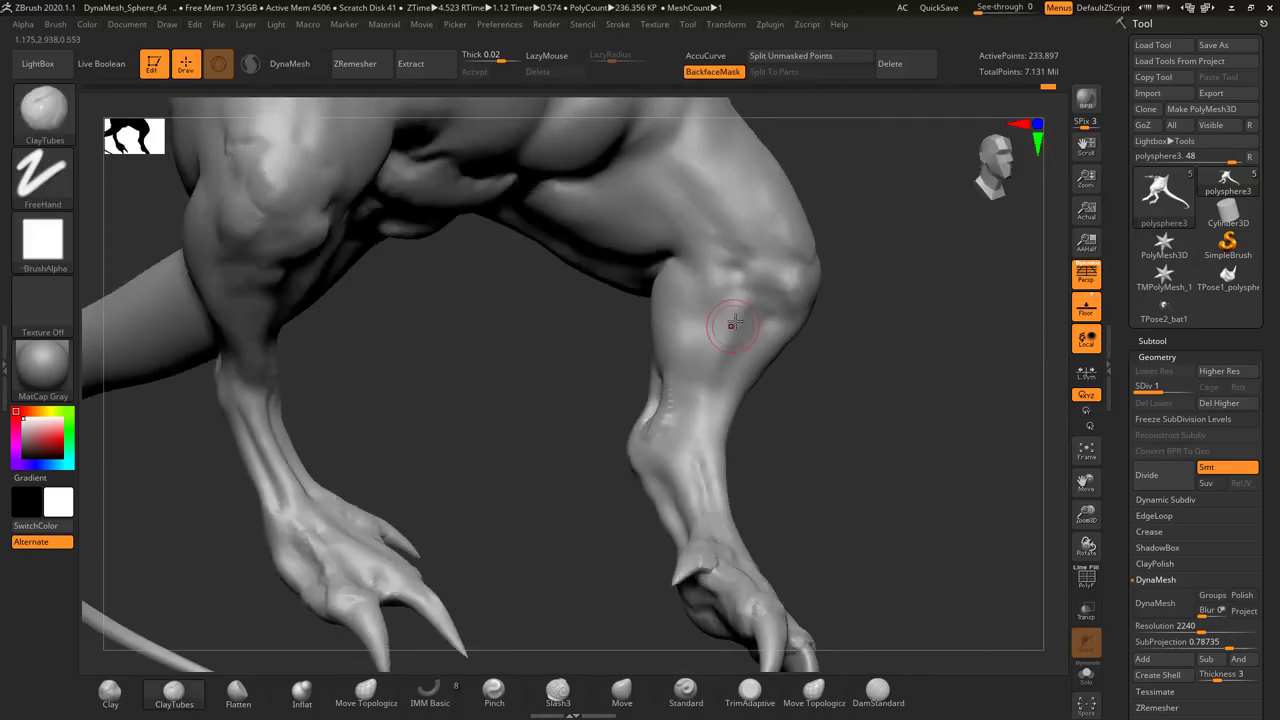
{"action": "mouse_move", "coordinate": [678, 365]}
{"action": "right_mouse_down"}
{"action": "mouse_move", "coordinate": [786, 430]}
{"action": "mouse_move", "coordinate": [808, 351]}
{"action": "mouse_move", "coordinate": [765, 330]}
{"action": "mouse_move", "coordinate": [766, 417]}
{"action": "mouse_move", "coordinate": [857, 329]}
{"action": "mouse_move", "coordinate": [841, 284]}
{"action": "mouse_move", "coordinate": [809, 380]}
{"action": "right_mouse_up"}
{"action": "key", "text": "b"}
{"action": "key", "text": "s"}
{"action": "key", "text": "l"}
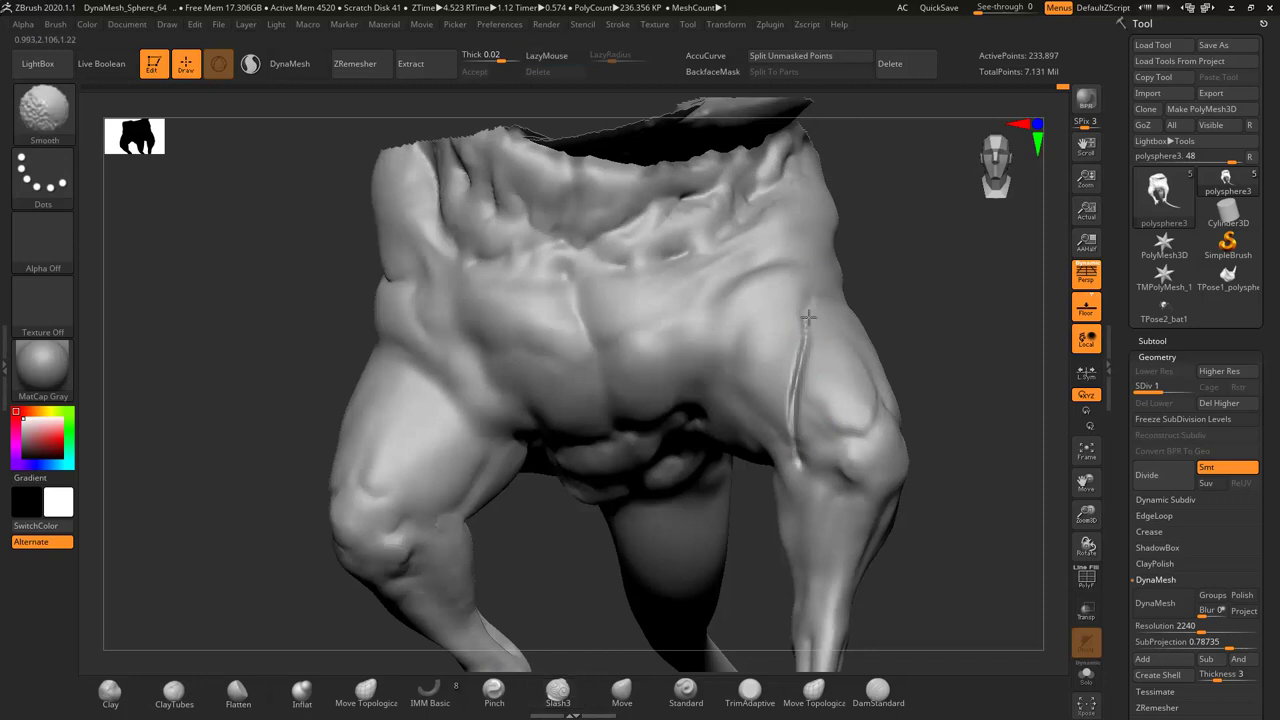
Cut six slash grooves across both thighs, then orbit out to view torso, arms and tail
{"action": "right_click_drag", "start_coordinate": [788, 374], "coordinate": [871, 386]}
{"action": "left_click_drag", "start_coordinate": [848, 300], "coordinate": [881, 409]}
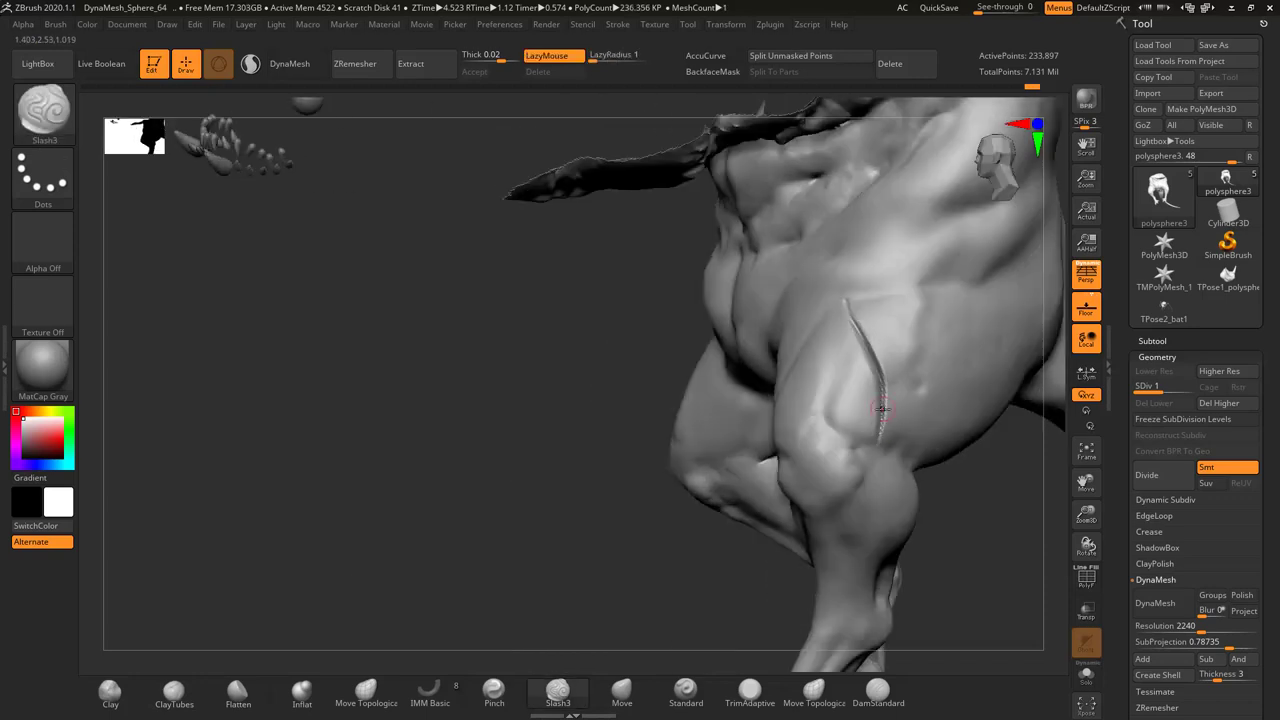
{"action": "mouse_move", "coordinate": [878, 357]}
{"action": "right_mouse_down"}
{"action": "mouse_move", "coordinate": [852, 380]}
{"action": "mouse_move", "coordinate": [623, 377]}
{"action": "right_mouse_up"}
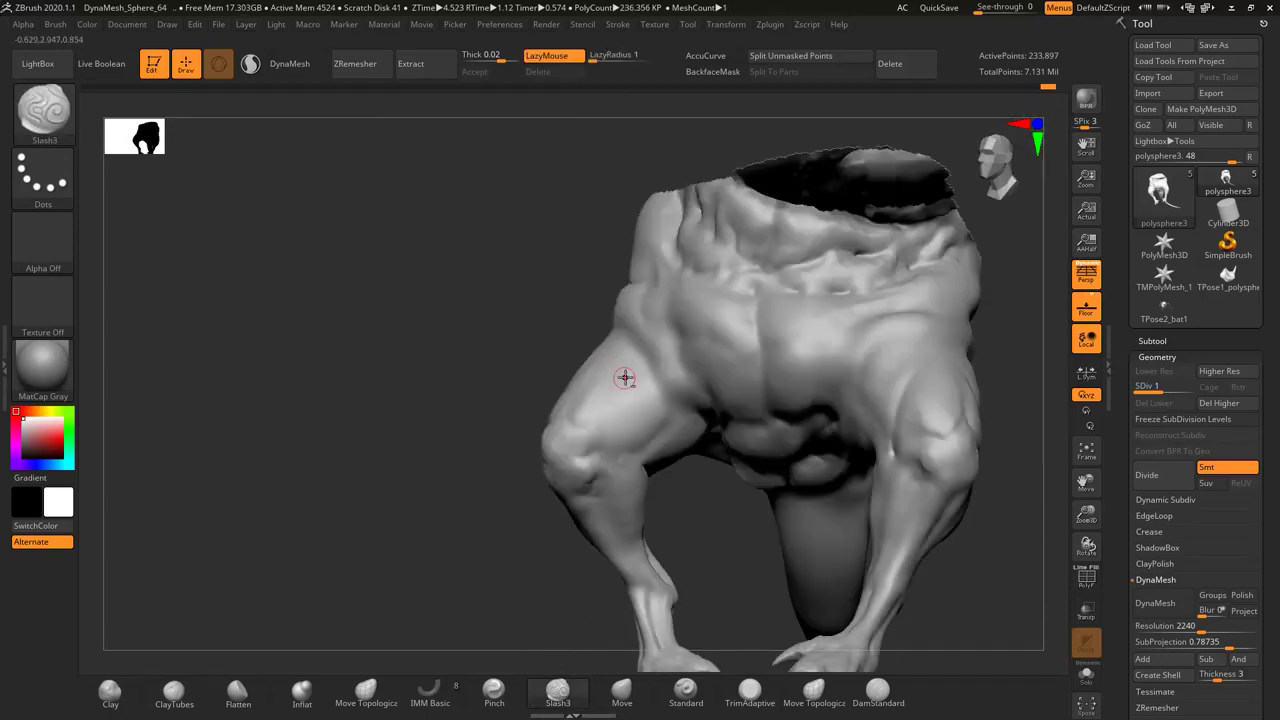
{"action": "left_click_drag", "start_coordinate": [626, 348], "coordinate": [614, 476]}
{"action": "right_click_drag", "start_coordinate": [609, 391], "coordinate": [540, 330]}
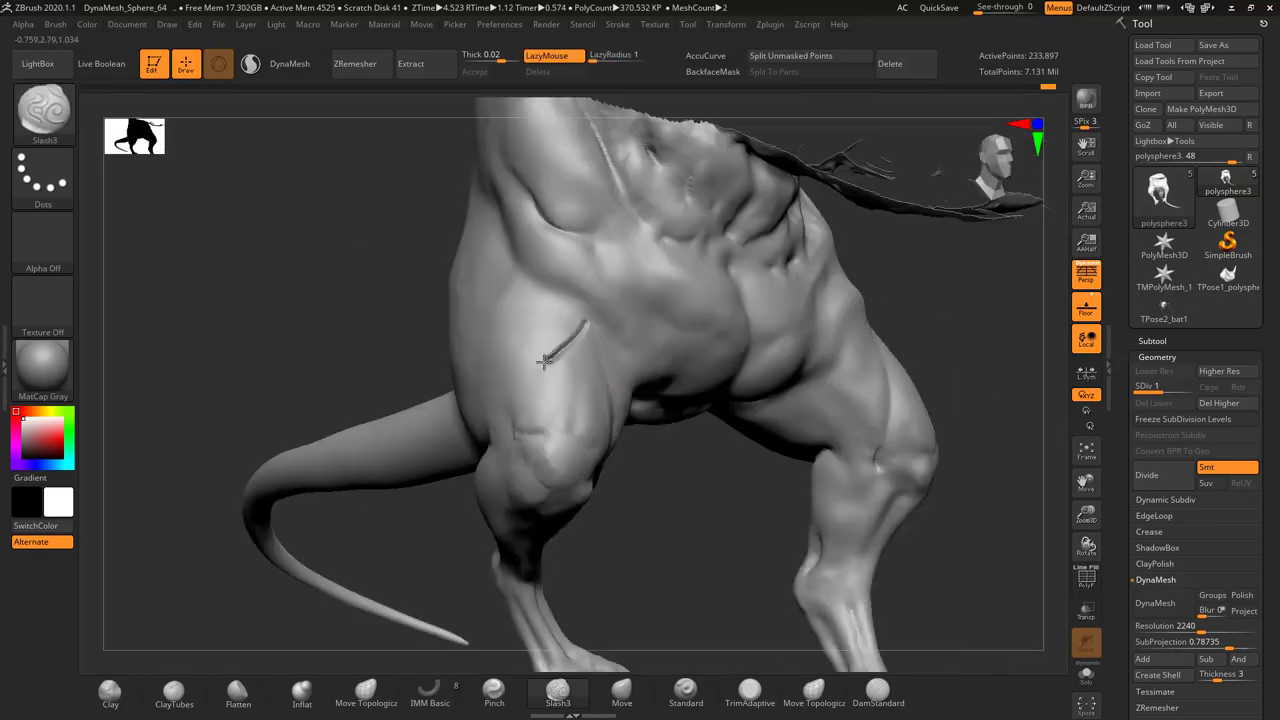
{"action": "left_click_drag", "start_coordinate": [538, 333], "coordinate": [481, 425]}
{"action": "right_click_drag", "start_coordinate": [528, 333], "coordinate": [620, 401]}
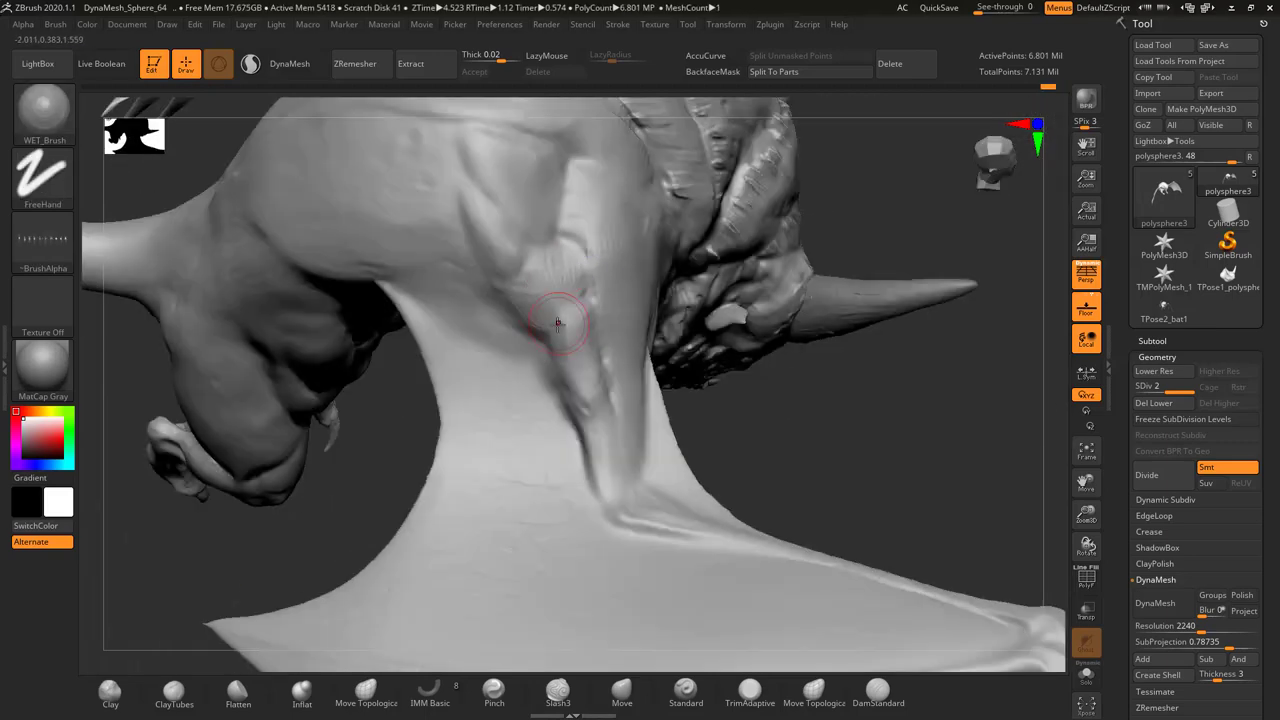
Add streaky WET_Brush texture and smoothing around the neck and shoulders, checking from the rear
{"action": "right_click_drag", "start_coordinate": [556, 269], "coordinate": [504, 307]}
{"action": "mouse_move", "coordinate": [502, 242]}
{"action": "right_mouse_down"}
{"action": "mouse_move", "coordinate": [586, 277]}
{"action": "mouse_move", "coordinate": [543, 277]}
{"action": "mouse_move", "coordinate": [534, 234]}
{"action": "mouse_move", "coordinate": [463, 353]}
{"action": "mouse_move", "coordinate": [490, 372]}
{"action": "right_mouse_up"}
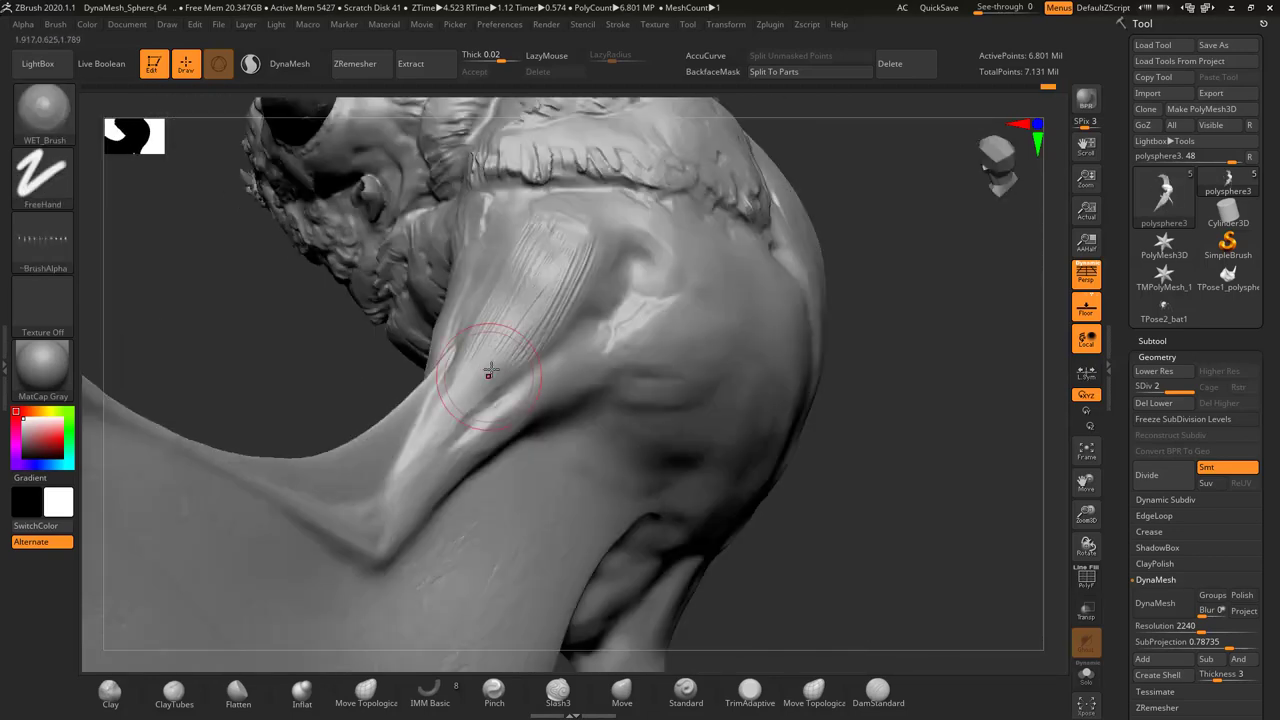
{"action": "mouse_move", "coordinate": [556, 290]}
{"action": "right_mouse_down"}
{"action": "mouse_move", "coordinate": [443, 286]}
{"action": "mouse_move", "coordinate": [444, 248]}
{"action": "right_mouse_up"}
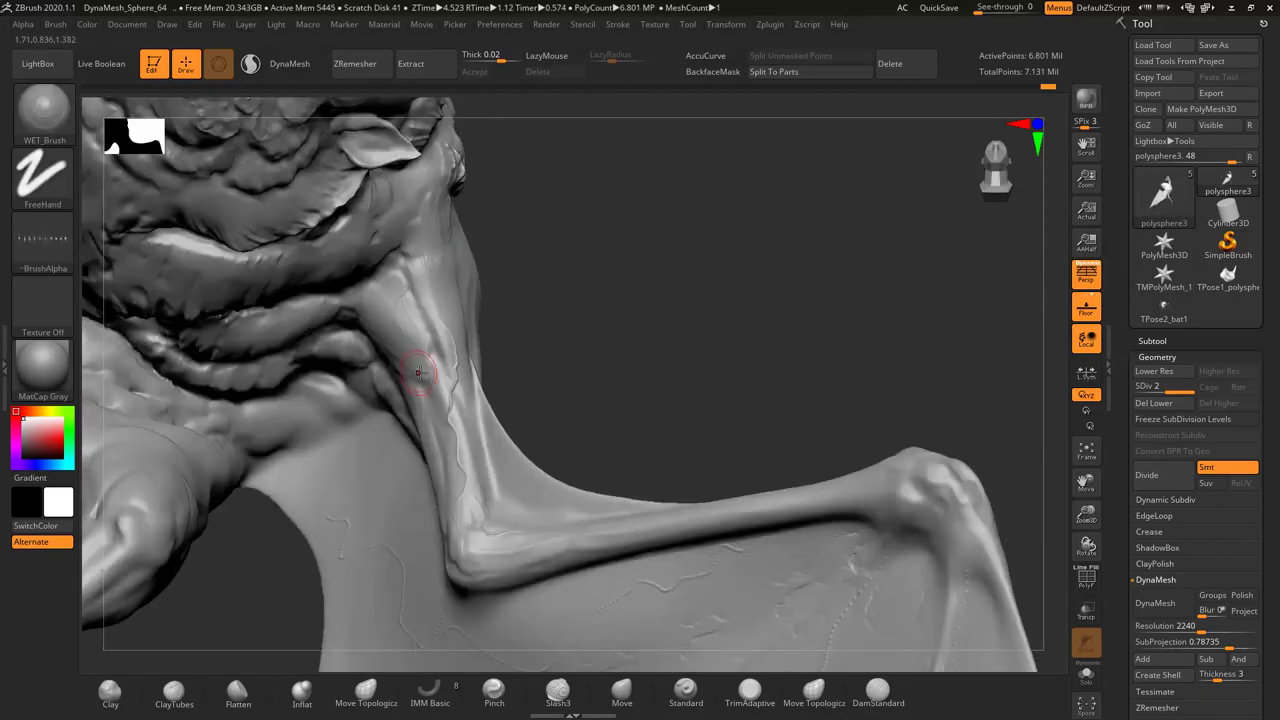
{"action": "mouse_move", "coordinate": [508, 546]}
{"action": "right_mouse_down"}
{"action": "mouse_move", "coordinate": [523, 366]}
{"action": "mouse_move", "coordinate": [524, 510]}
{"action": "right_mouse_up"}
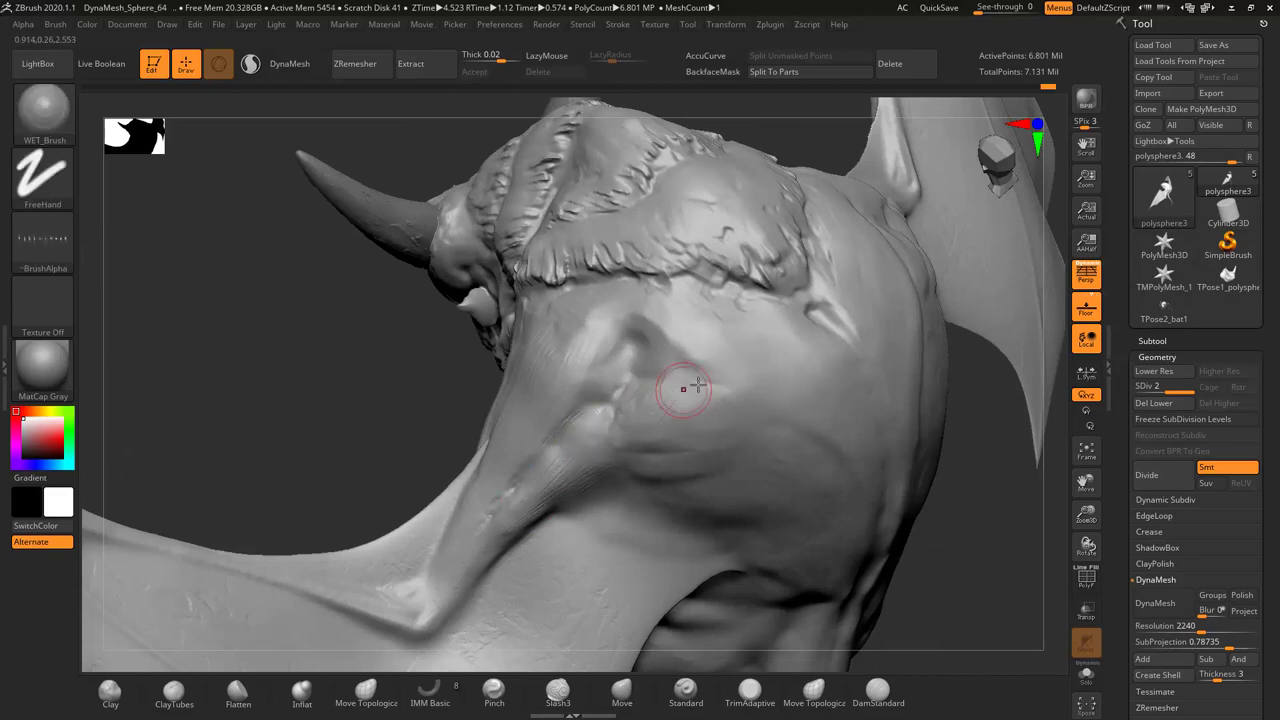
{"action": "mouse_move", "coordinate": [683, 370]}
{"action": "right_mouse_down"}
{"action": "mouse_move", "coordinate": [743, 371]}
{"action": "mouse_move", "coordinate": [646, 391]}
{"action": "mouse_move", "coordinate": [733, 351]}
{"action": "right_mouse_up"}
{"action": "mouse_move", "coordinate": [729, 420]}
{"action": "right_mouse_down"}
{"action": "mouse_move", "coordinate": [688, 444]}
{"action": "mouse_move", "coordinate": [651, 417]}
{"action": "mouse_move", "coordinate": [686, 277]}
{"action": "mouse_move", "coordinate": [523, 385]}
{"action": "mouse_move", "coordinate": [661, 336]}
{"action": "mouse_move", "coordinate": [505, 323]}
{"action": "right_mouse_up"}
{"action": "mouse_move", "coordinate": [430, 350]}
{"action": "right_mouse_down"}
{"action": "mouse_move", "coordinate": [434, 509]}
{"action": "mouse_move", "coordinate": [457, 323]}
{"action": "mouse_move", "coordinate": [700, 360]}
{"action": "right_mouse_up"}
Drop to the lowest subdivision, raise to SDiv 2, and smooth the torso and leg
{"action": "left_click", "coordinate": [1155, 380]}
{"action": "mouse_move", "coordinate": [600, 390]}
{"action": "right_mouse_down"}
{"action": "mouse_move", "coordinate": [363, 409]}
{"action": "mouse_move", "coordinate": [407, 407]}
{"action": "right_mouse_up"}
{"action": "mouse_move", "coordinate": [451, 357]}
{"action": "right_mouse_down"}
{"action": "mouse_move", "coordinate": [699, 440]}
{"action": "mouse_move", "coordinate": [560, 400]}
{"action": "mouse_move", "coordinate": [600, 380]}
{"action": "right_mouse_up"}
{"action": "key", "text": "b"}
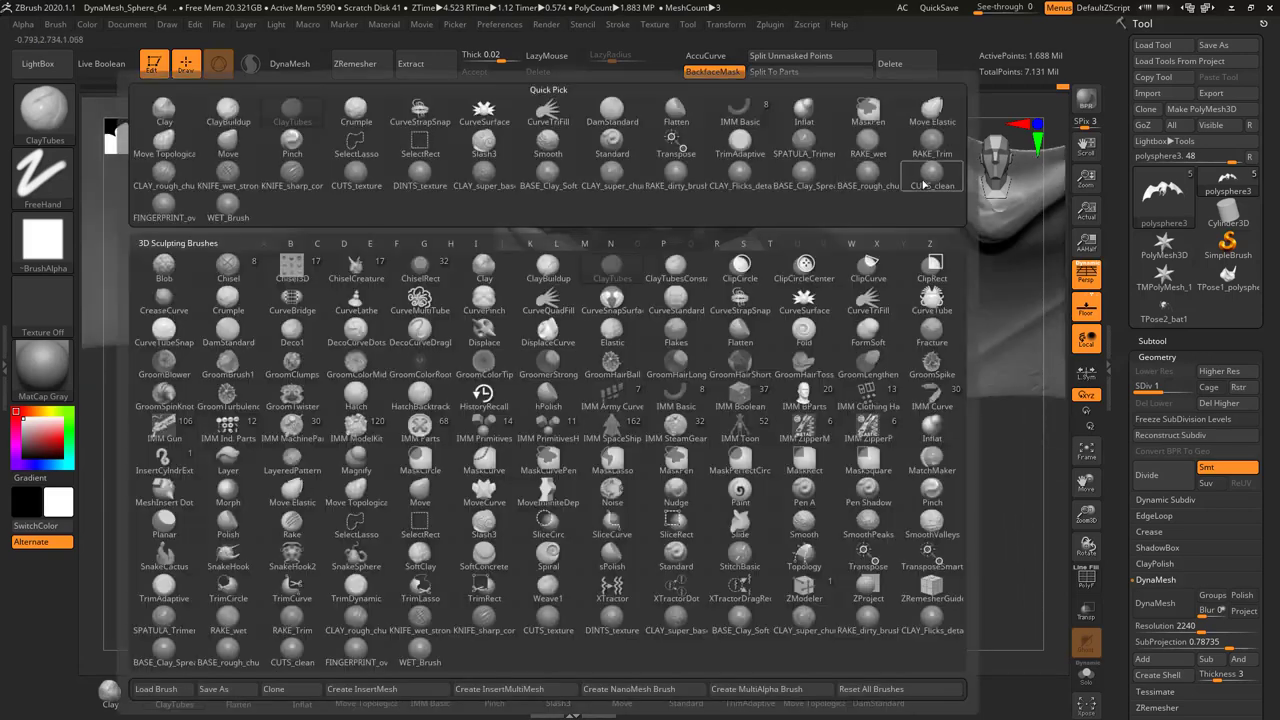
{"action": "key", "text": "d"}
{"action": "right_click_drag", "start_coordinate": [541, 412], "coordinate": [604, 530]}
{"action": "mouse_move", "coordinate": [558, 490]}
{"action": "right_mouse_down"}
{"action": "mouse_move", "coordinate": [420, 400]}
{"action": "mouse_move", "coordinate": [308, 371]}
{"action": "right_mouse_up"}
{"action": "mouse_move", "coordinate": [370, 512]}
{"action": "right_mouse_down"}
{"action": "mouse_move", "coordinate": [543, 366]}
{"action": "mouse_move", "coordinate": [593, 274]}
{"action": "right_mouse_up"}
Detail the head and both horns with wet-brush texture, then view the whole creature
{"action": "mouse_move", "coordinate": [445, 403]}
{"action": "right_mouse_down"}
{"action": "mouse_move", "coordinate": [707, 203]}
{"action": "mouse_move", "coordinate": [690, 250]}
{"action": "mouse_move", "coordinate": [597, 300]}
{"action": "mouse_move", "coordinate": [553, 287]}
{"action": "mouse_move", "coordinate": [543, 380]}
{"action": "mouse_move", "coordinate": [523, 343]}
{"action": "mouse_move", "coordinate": [514, 366]}
{"action": "mouse_move", "coordinate": [457, 301]}
{"action": "right_mouse_up"}
{"action": "mouse_move", "coordinate": [506, 210]}
{"action": "right_mouse_down"}
{"action": "mouse_move", "coordinate": [586, 286]}
{"action": "mouse_move", "coordinate": [586, 323]}
{"action": "mouse_move", "coordinate": [619, 375]}
{"action": "right_mouse_up"}
{"action": "right_click_drag", "start_coordinate": [618, 325], "coordinate": [618, 300], "text": "alt"}
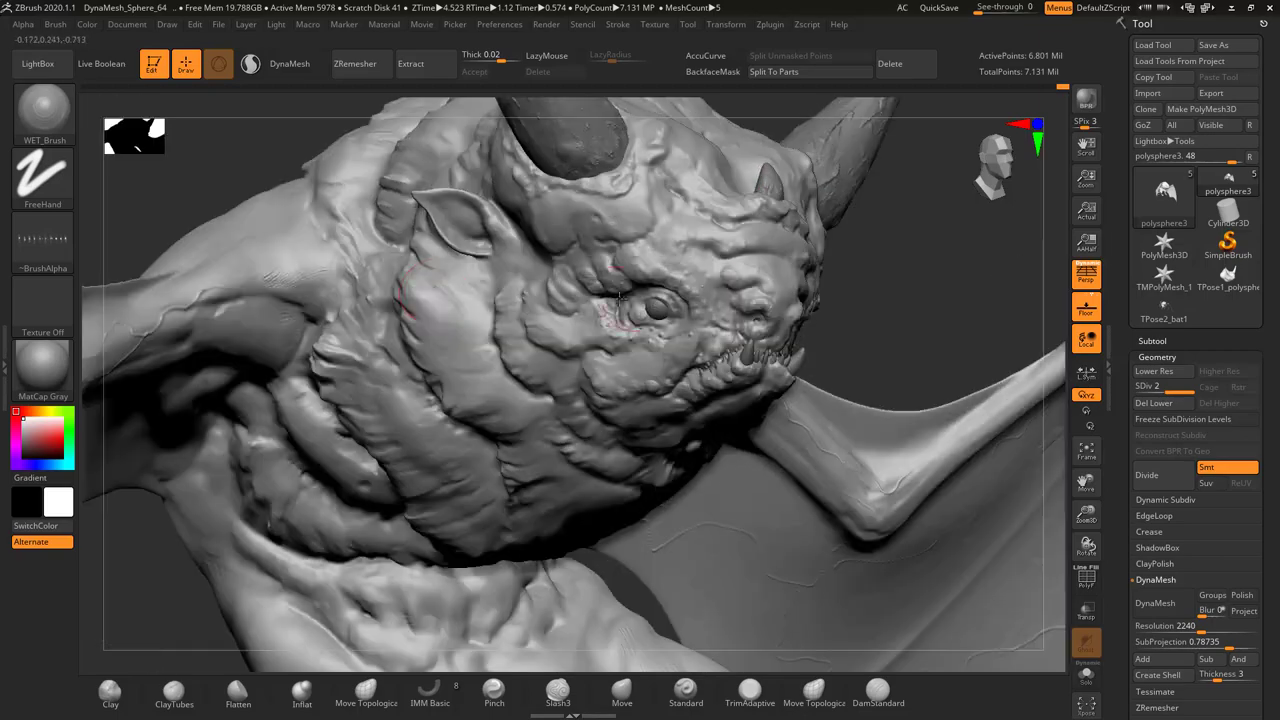
{"action": "mouse_move", "coordinate": [515, 370]}
{"action": "right_mouse_down"}
{"action": "mouse_move", "coordinate": [772, 427]}
{"action": "mouse_move", "coordinate": [660, 330]}
{"action": "mouse_move", "coordinate": [571, 277]}
{"action": "mouse_move", "coordinate": [502, 409]}
{"action": "right_mouse_up"}
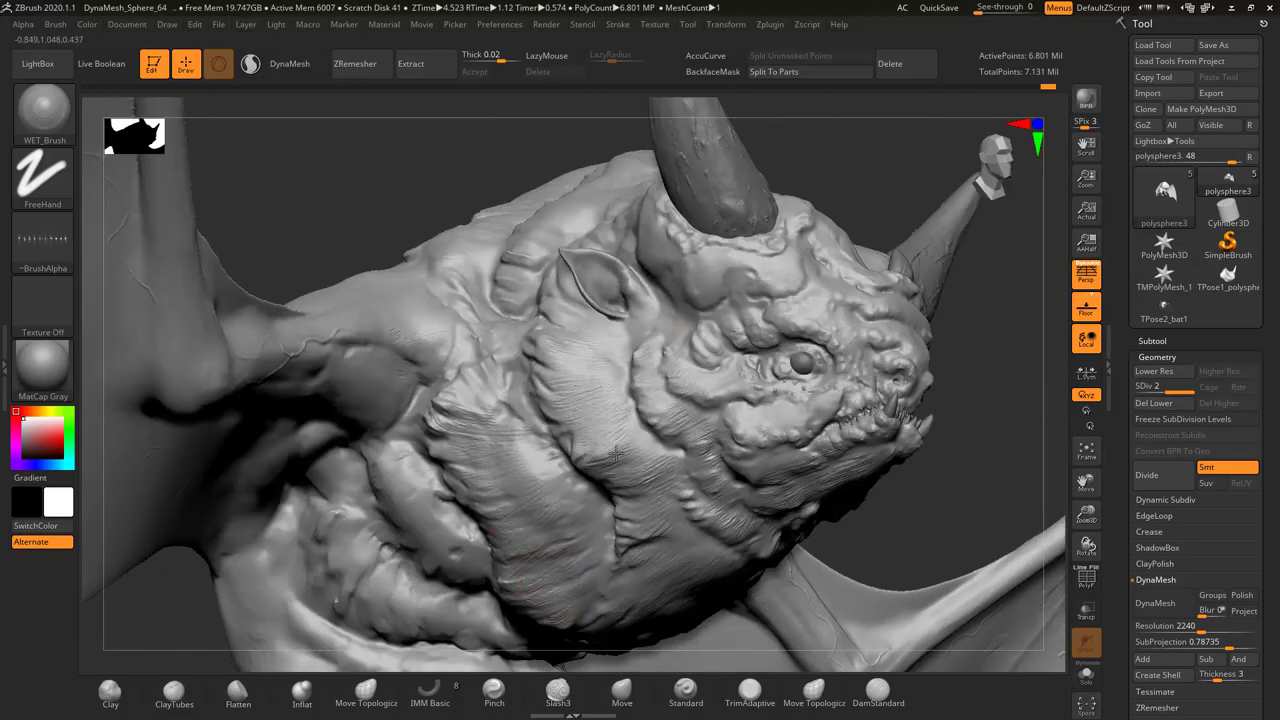
{"action": "mouse_move", "coordinate": [616, 455]}
{"action": "right_mouse_down"}
{"action": "mouse_move", "coordinate": [600, 343]}
{"action": "mouse_move", "coordinate": [620, 290]}
{"action": "mouse_move", "coordinate": [607, 263]}
{"action": "mouse_move", "coordinate": [686, 214]}
{"action": "mouse_move", "coordinate": [605, 360]}
{"action": "mouse_move", "coordinate": [499, 175]}
{"action": "right_mouse_up"}
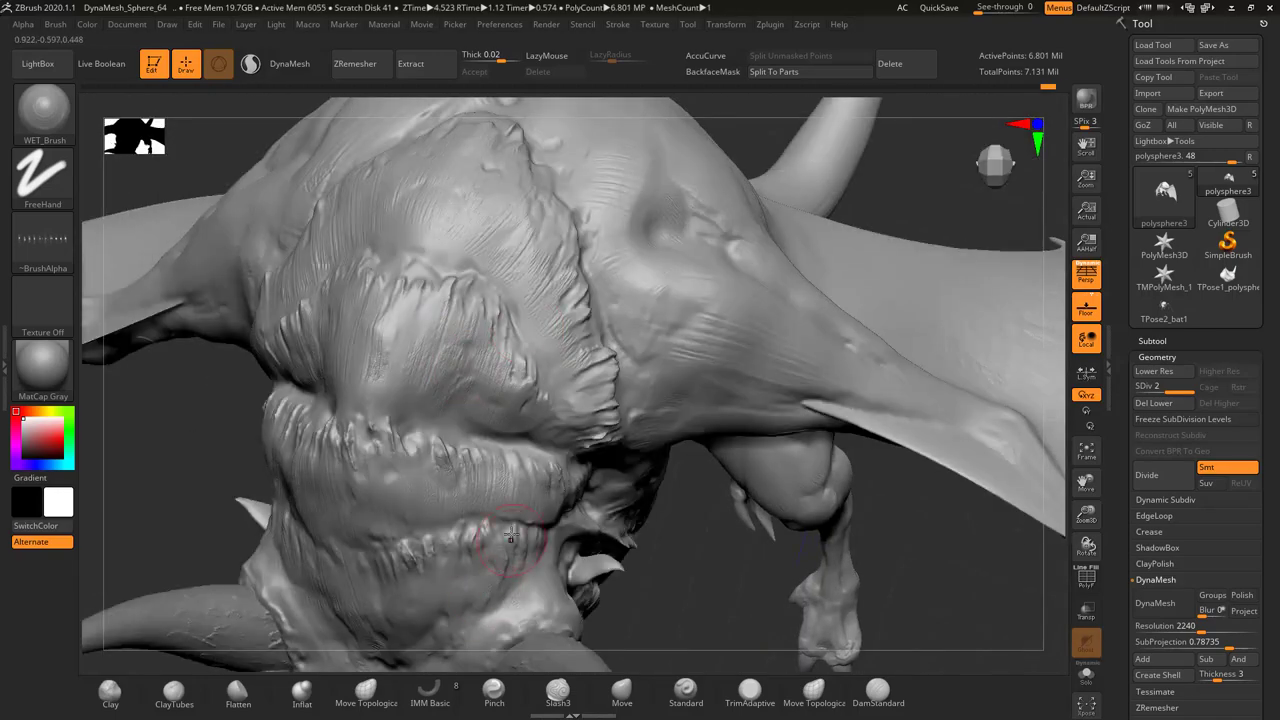
{"action": "right_click_drag", "start_coordinate": [510, 537], "coordinate": [638, 297]}
{"action": "mouse_move", "coordinate": [861, 196]}
{"action": "right_mouse_down"}
{"action": "mouse_move", "coordinate": [582, 452]}
{"action": "mouse_move", "coordinate": [607, 349]}
{"action": "right_mouse_up"}
Reshape the legs with the Move brush at SDiv 1, then return to SDiv 2
{"action": "key", "text": "shift+d"}
{"action": "key", "text": "b"}
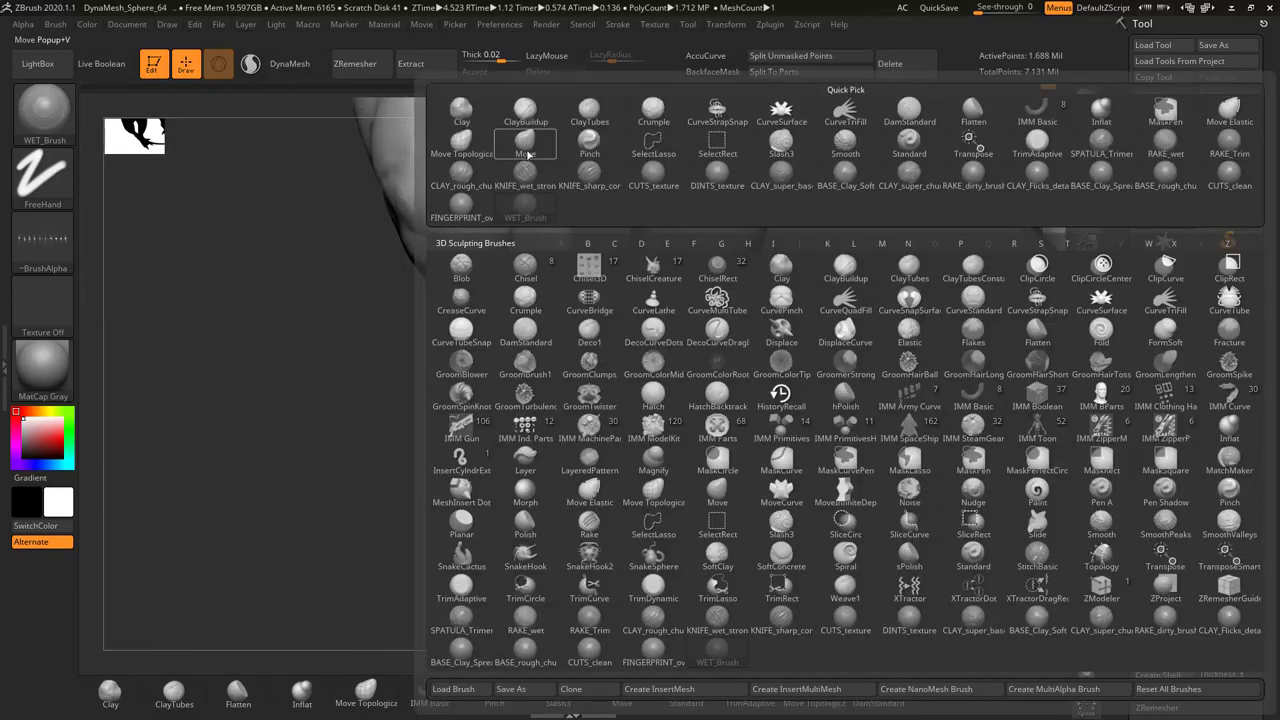
{"action": "key", "text": "m"}
{"action": "key", "text": "v"}
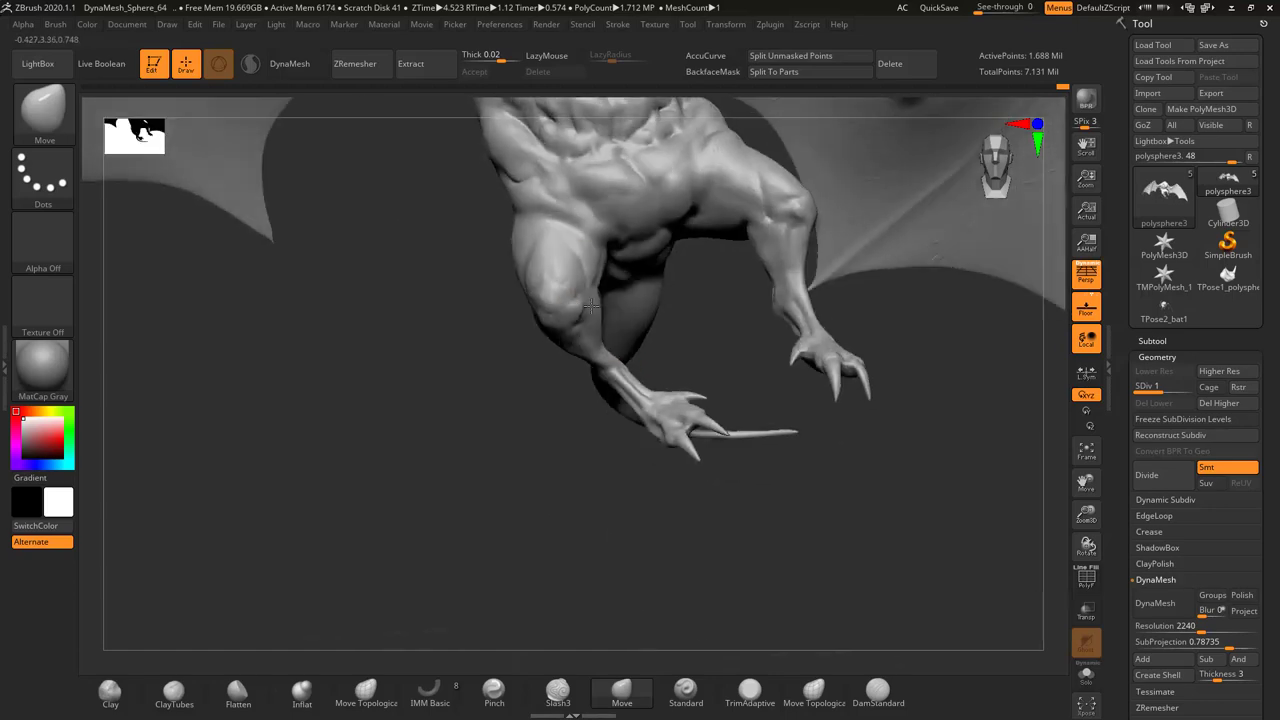
{"action": "mouse_move", "coordinate": [644, 341]}
{"action": "right_mouse_down", "text": "ctrl"}
{"action": "mouse_move", "coordinate": [715, 408]}
{"action": "mouse_move", "coordinate": [761, 345]}
{"action": "right_mouse_up", "text": "ctrl"}
{"action": "key", "text": "d"}
Add chunky CLAY_super_chunk texture to the legs and torso, then view the whole bat
{"action": "key", "text": "b"}
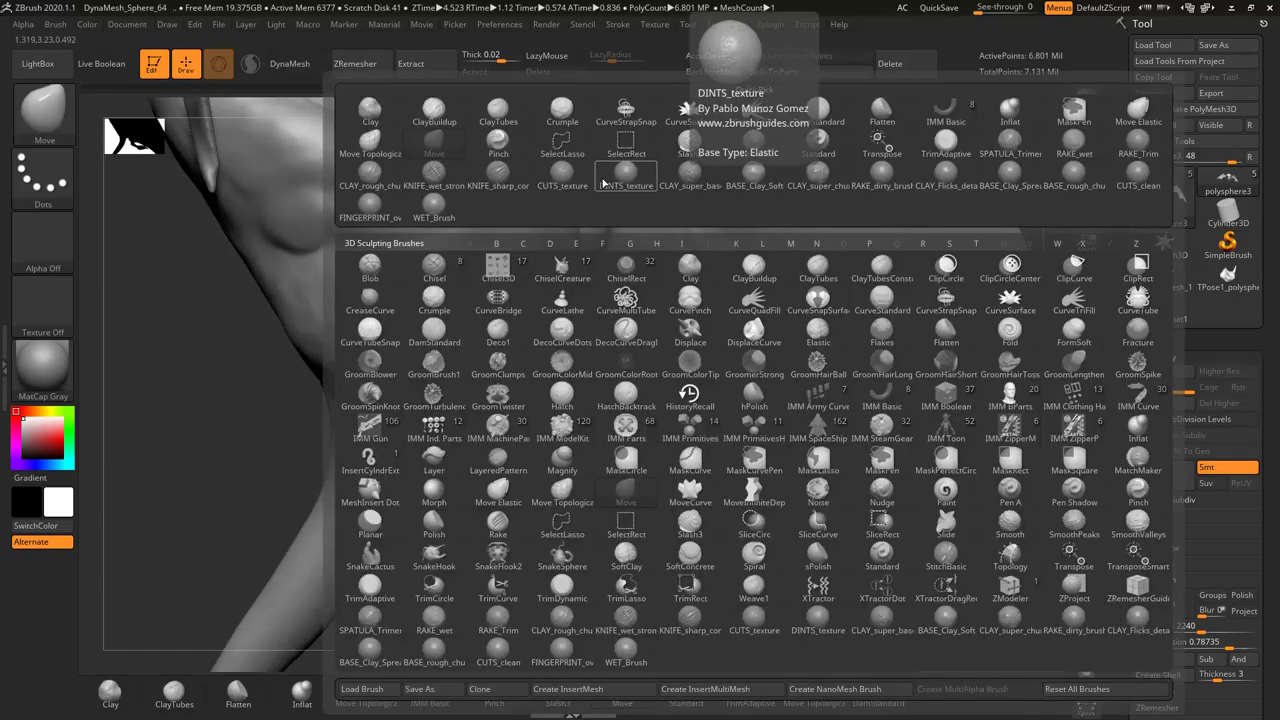
{"action": "left_click", "coordinate": [820, 172]}
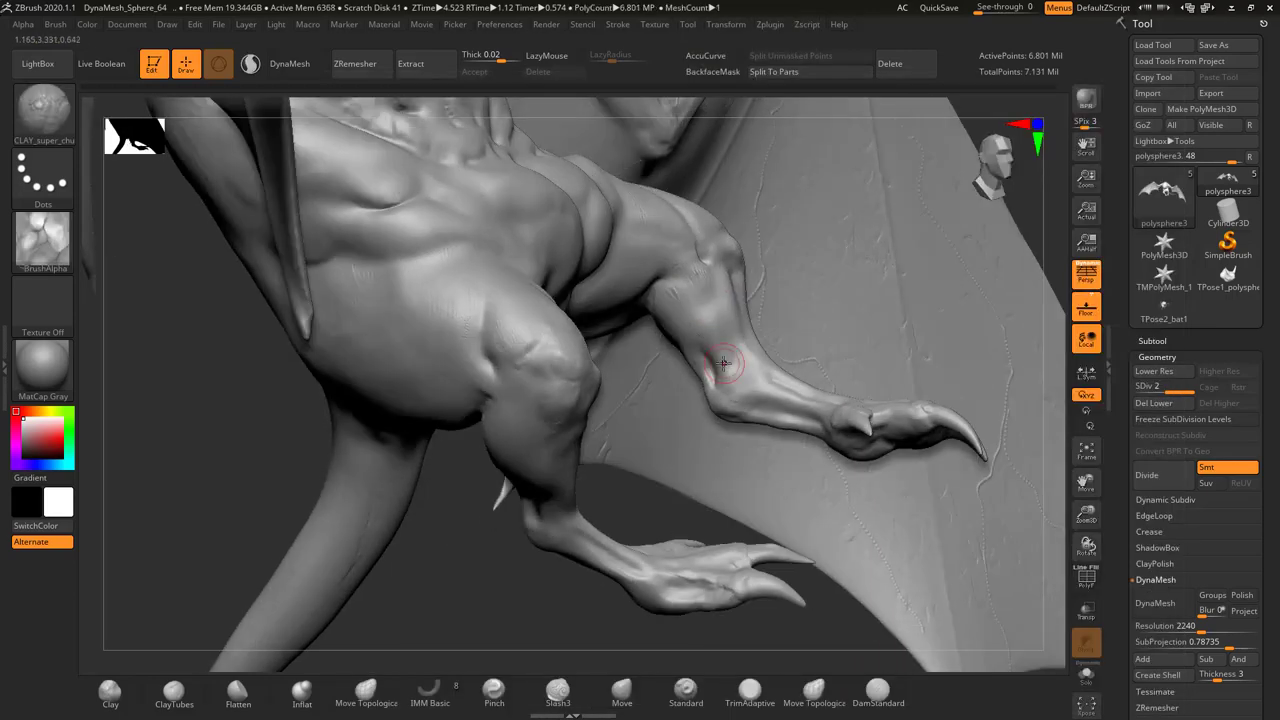
{"action": "mouse_move", "coordinate": [688, 296]}
{"action": "right_mouse_down"}
{"action": "mouse_move", "coordinate": [749, 320]}
{"action": "mouse_move", "coordinate": [737, 366]}
{"action": "mouse_move", "coordinate": [683, 287]}
{"action": "right_mouse_up"}
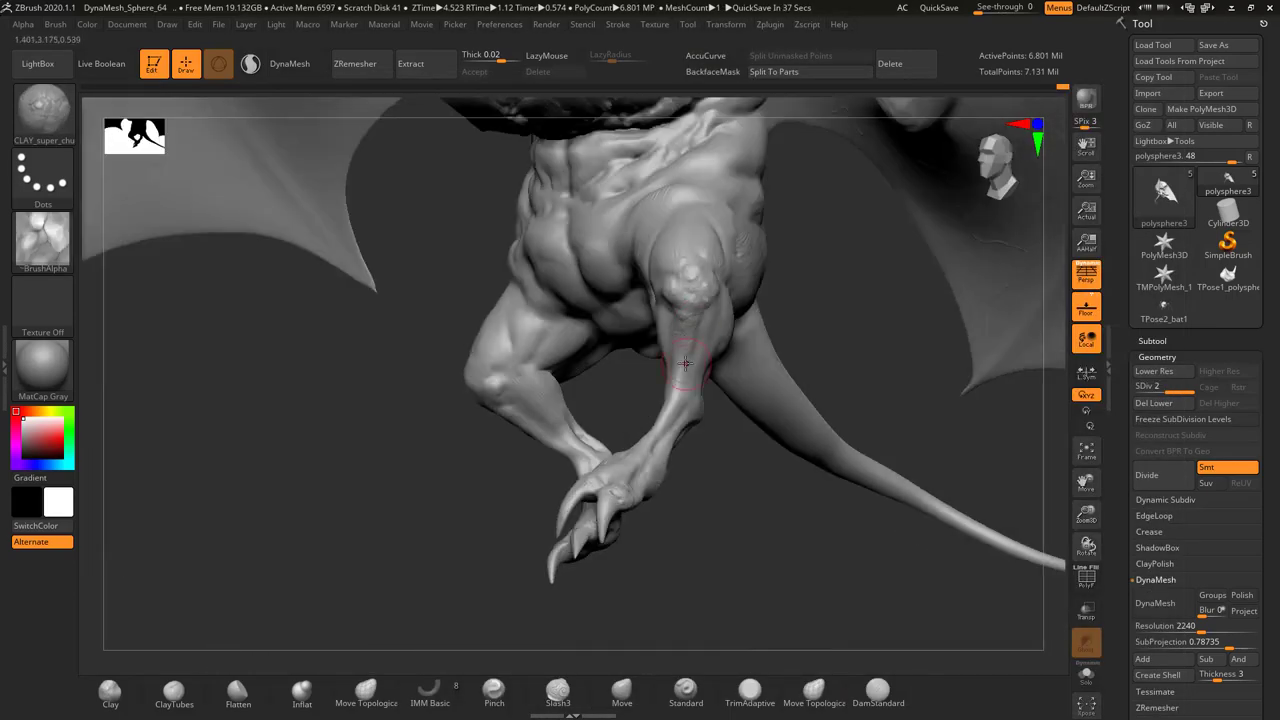
{"action": "mouse_move", "coordinate": [685, 363]}
{"action": "right_mouse_down"}
{"action": "mouse_move", "coordinate": [462, 304]}
{"action": "mouse_move", "coordinate": [771, 457]}
{"action": "mouse_move", "coordinate": [686, 343]}
{"action": "mouse_move", "coordinate": [416, 366]}
{"action": "mouse_move", "coordinate": [643, 329]}
{"action": "mouse_move", "coordinate": [457, 357]}
{"action": "mouse_move", "coordinate": [443, 300]}
{"action": "mouse_move", "coordinate": [430, 330]}
{"action": "mouse_move", "coordinate": [415, 310]}
{"action": "mouse_move", "coordinate": [507, 322]}
{"action": "mouse_move", "coordinate": [469, 273]}
{"action": "right_mouse_up"}
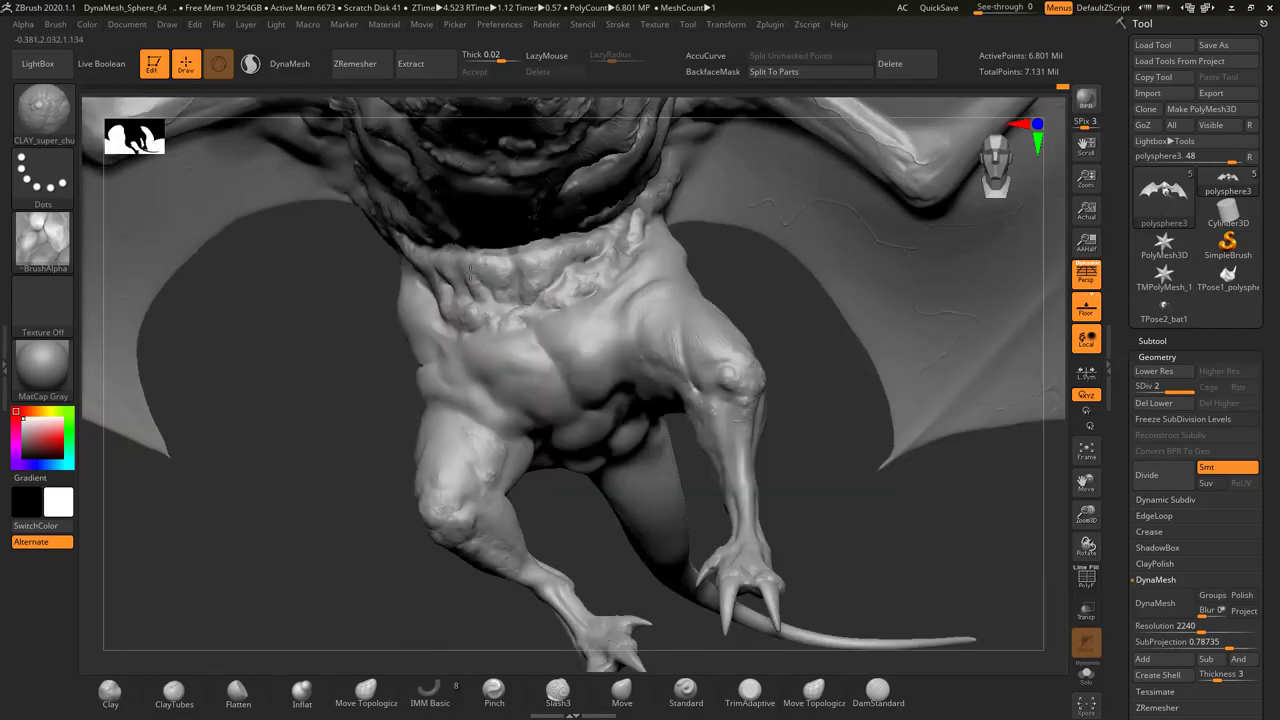
{"action": "right_click_drag", "start_coordinate": [567, 383], "coordinate": [486, 414]}
{"action": "mouse_move", "coordinate": [470, 347]}
{"action": "right_mouse_down"}
{"action": "mouse_move", "coordinate": [811, 238]}
{"action": "mouse_move", "coordinate": [562, 330]}
{"action": "mouse_move", "coordinate": [603, 308]}
{"action": "right_mouse_up"}
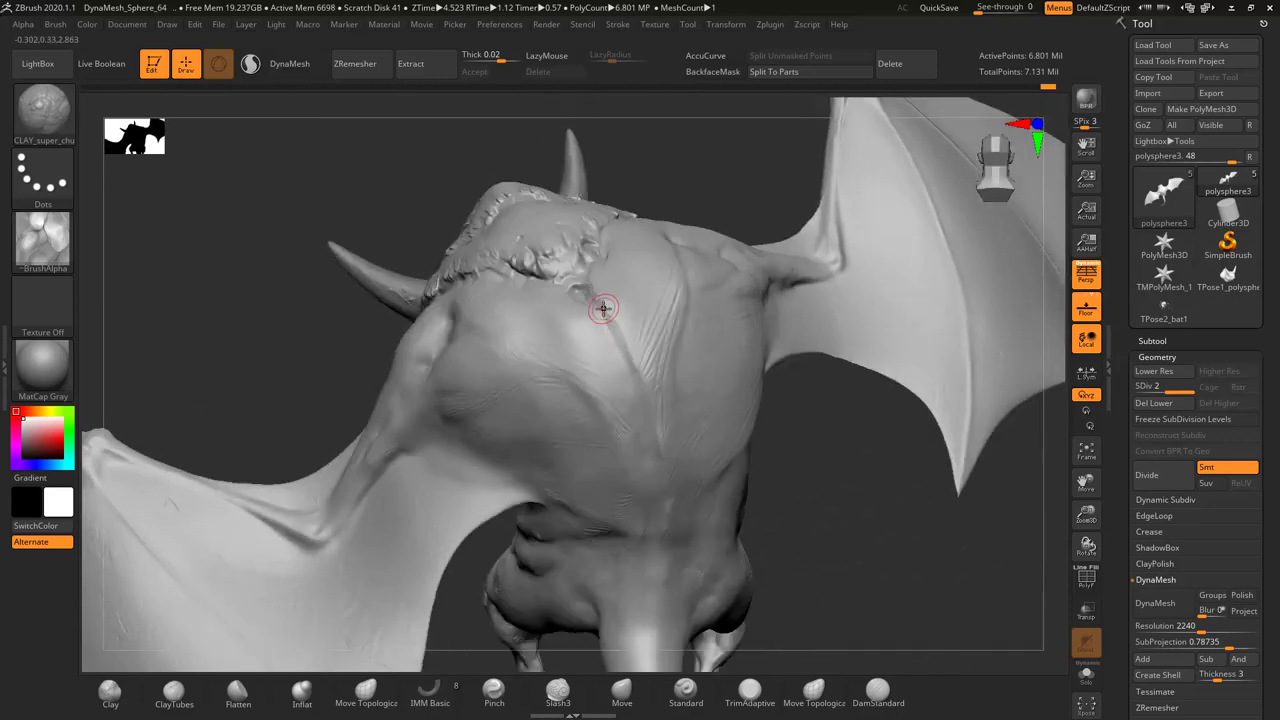
{"action": "right_click_drag", "start_coordinate": [657, 453], "coordinate": [543, 433]}
{"action": "mouse_move", "coordinate": [553, 388]}
{"action": "right_mouse_down"}
{"action": "mouse_move", "coordinate": [500, 320]}
{"action": "mouse_move", "coordinate": [726, 320]}
{"action": "mouse_move", "coordinate": [660, 328]}
{"action": "right_mouse_up"}
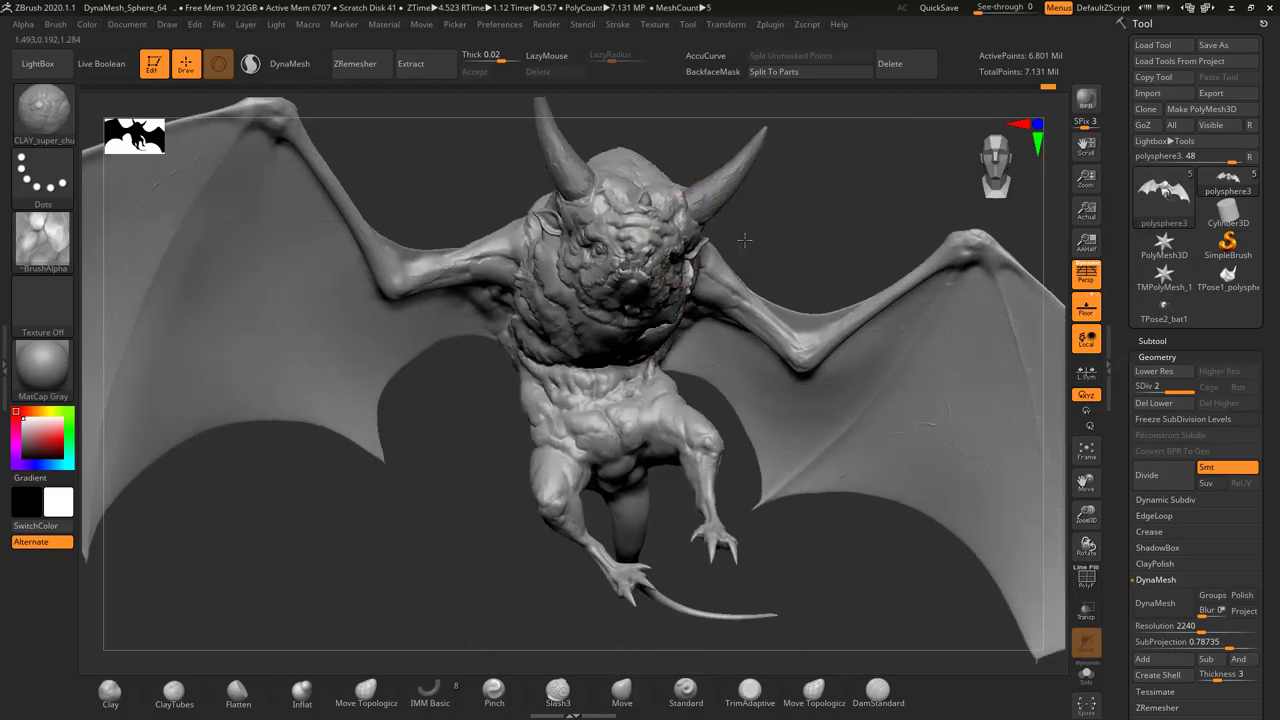
{"action": "right_click_drag", "start_coordinate": [744, 240], "coordinate": [480, 310]}
Save the tool as BATBATBAT and inspect the leg and wing up close
{"action": "key", "text": "ctrl+s"}
{"action": "type", "text": "BATBATBAT"}
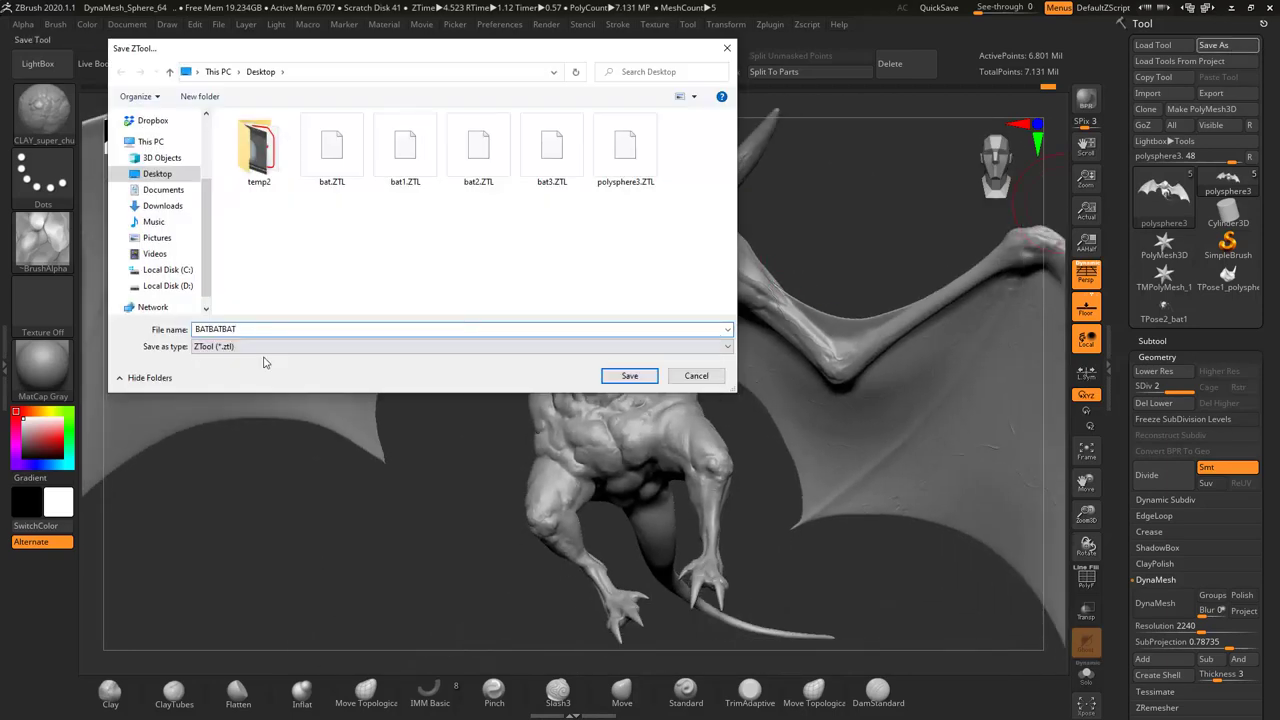
{"action": "key", "text": "Return"}
{"action": "right_click_drag", "start_coordinate": [600, 400], "coordinate": [642, 480]}
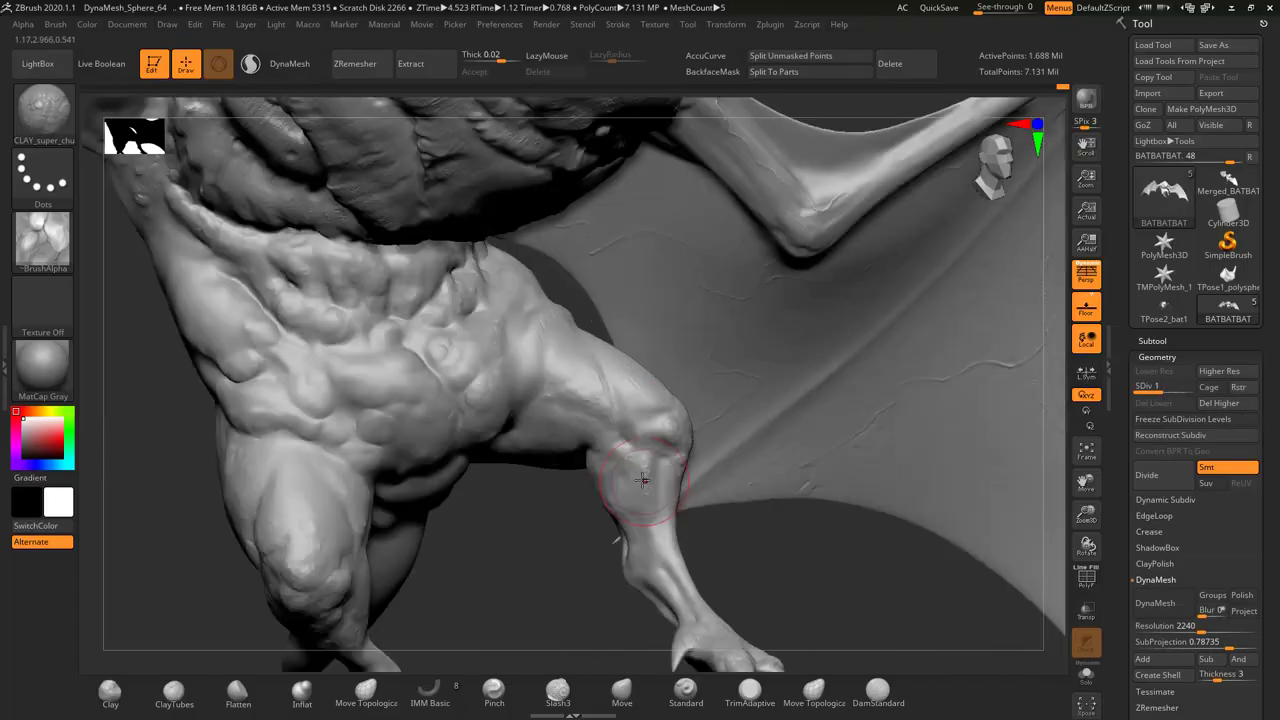
{"action": "mouse_move", "coordinate": [622, 410]}
{"action": "right_mouse_down"}
{"action": "mouse_move", "coordinate": [560, 363]}
{"action": "mouse_move", "coordinate": [620, 386]}
{"action": "right_mouse_up"}
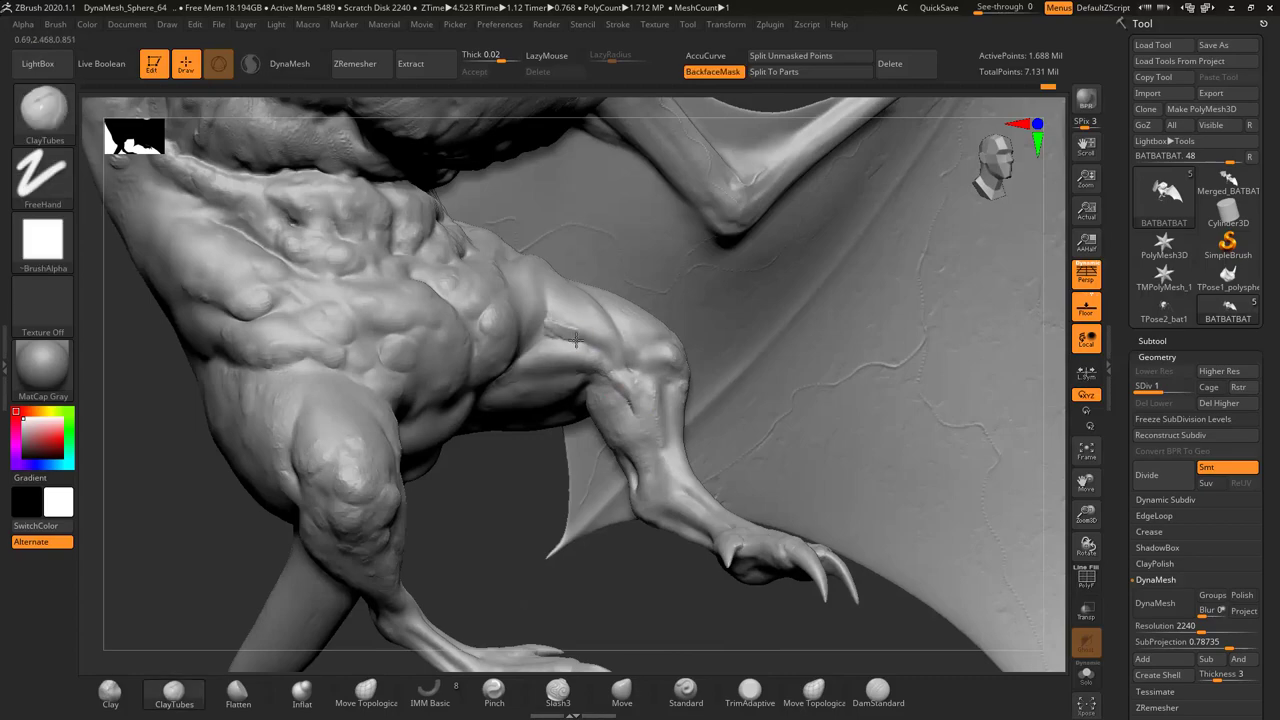
{"action": "key", "text": "f"}
{"action": "mouse_move", "coordinate": [576, 340]}
{"action": "right_mouse_down", "text": "alt"}
{"action": "mouse_move", "coordinate": [603, 400]}
{"action": "mouse_move", "coordinate": [606, 351]}
{"action": "right_mouse_up", "text": "alt"}
{"action": "key", "text": "f"}
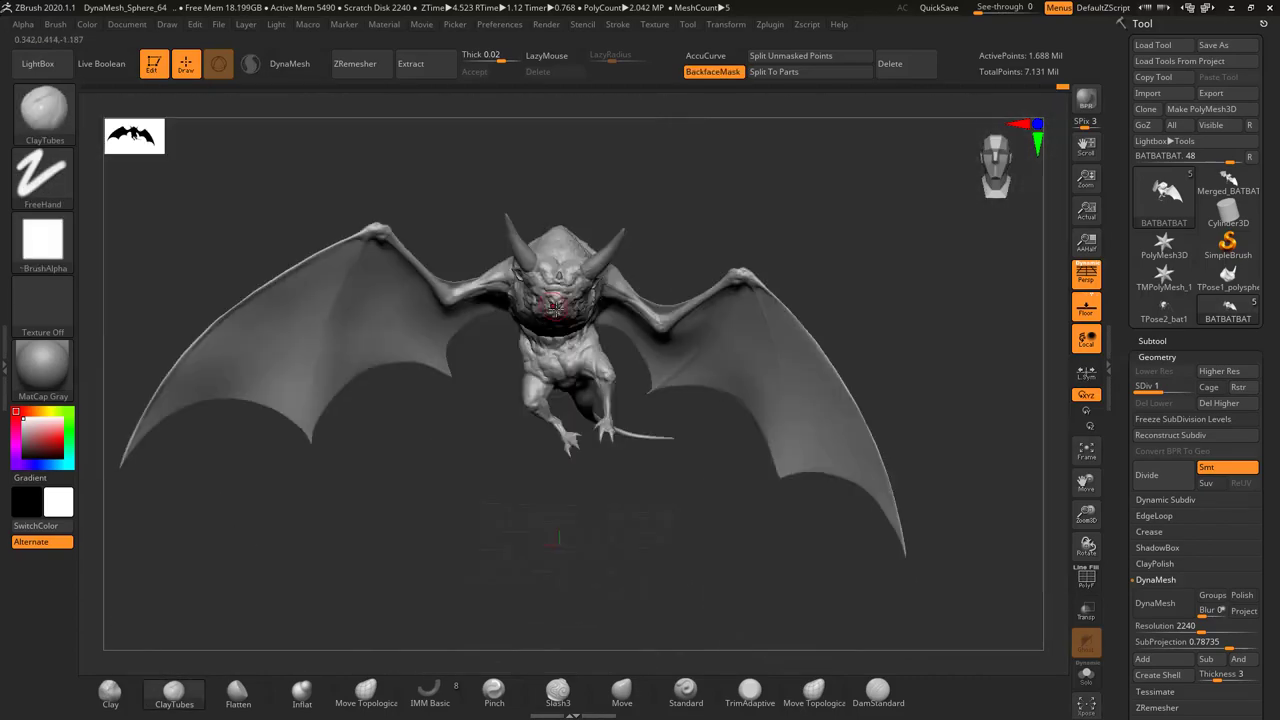
{"action": "right_click_drag", "start_coordinate": [554, 308], "coordinate": [572, 437], "text": "alt"}
{"action": "mouse_move", "coordinate": [606, 398]}
{"action": "right_mouse_down"}
{"action": "mouse_move", "coordinate": [590, 380]}
{"action": "mouse_move", "coordinate": [560, 420]}
{"action": "mouse_move", "coordinate": [551, 465]}
{"action": "mouse_move", "coordinate": [560, 380]}
{"action": "right_mouse_up"}
{"action": "key", "text": "f"}
Hide everything but the legs and lower body, then build clay on the thigh
{"action": "key", "text": "f"}
{"action": "right_click_drag", "start_coordinate": [560, 380], "coordinate": [363, 371]}
{"action": "key", "text": "f"}
{"action": "left_click_drag", "start_coordinate": [450, 330], "coordinate": [570, 400], "text": "ctrl+shift"}
{"action": "mouse_move", "coordinate": [570, 400]}
{"action": "right_mouse_down"}
{"action": "mouse_move", "coordinate": [586, 457]}
{"action": "mouse_move", "coordinate": [571, 443]}
{"action": "mouse_move", "coordinate": [563, 370]}
{"action": "mouse_move", "coordinate": [571, 500]}
{"action": "mouse_move", "coordinate": [508, 466]}
{"action": "mouse_move", "coordinate": [526, 397]}
{"action": "mouse_move", "coordinate": [555, 365]}
{"action": "right_mouse_up"}
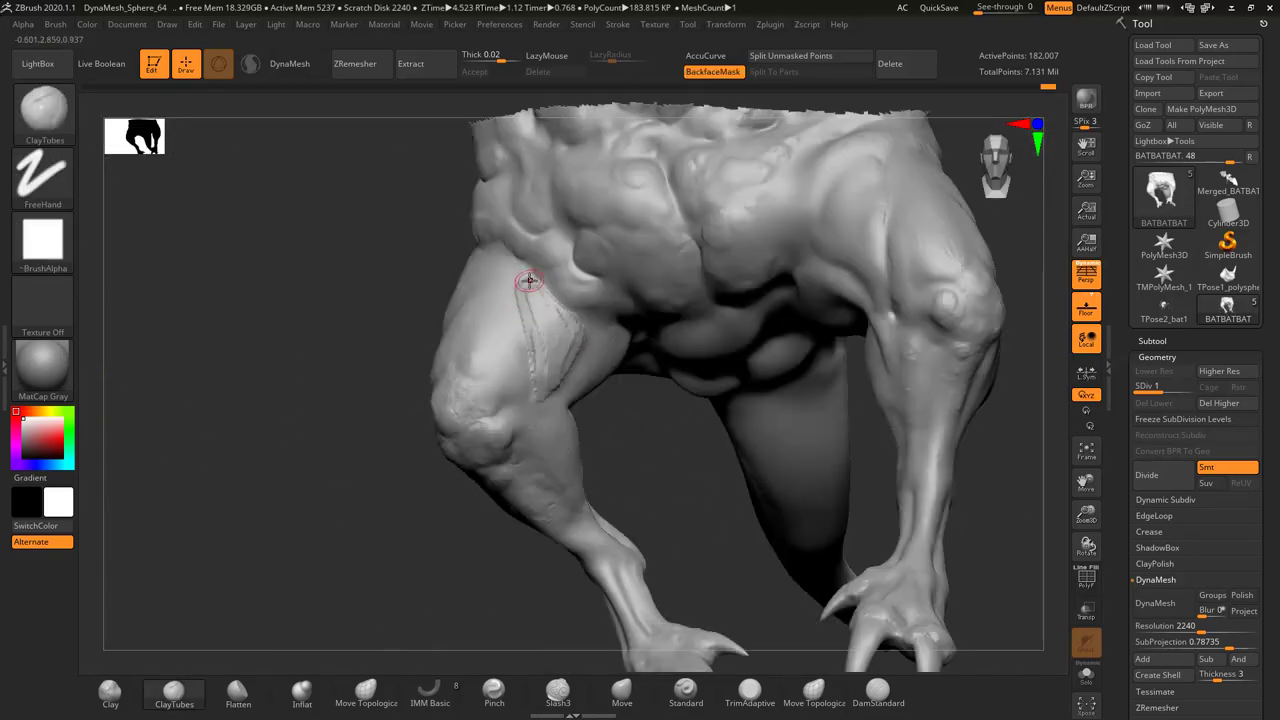
{"action": "mouse_move", "coordinate": [525, 298]}
{"action": "right_mouse_down"}
{"action": "mouse_move", "coordinate": [522, 398]}
{"action": "mouse_move", "coordinate": [500, 360]}
{"action": "mouse_move", "coordinate": [510, 343]}
{"action": "mouse_move", "coordinate": [443, 258]}
{"action": "mouse_move", "coordinate": [401, 409]}
{"action": "right_mouse_up"}
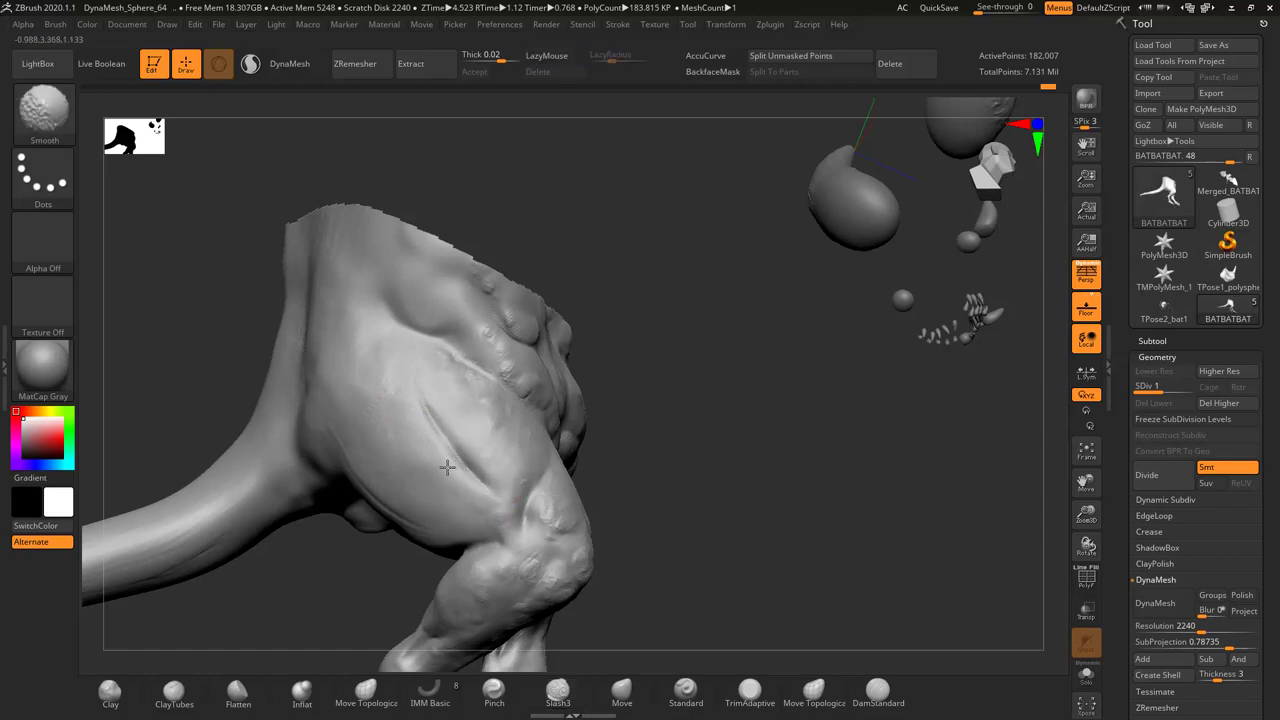
Reshape the isolated torso, hip and thigh with the Move brush
{"action": "right_click_drag", "start_coordinate": [419, 413], "coordinate": [451, 377]}
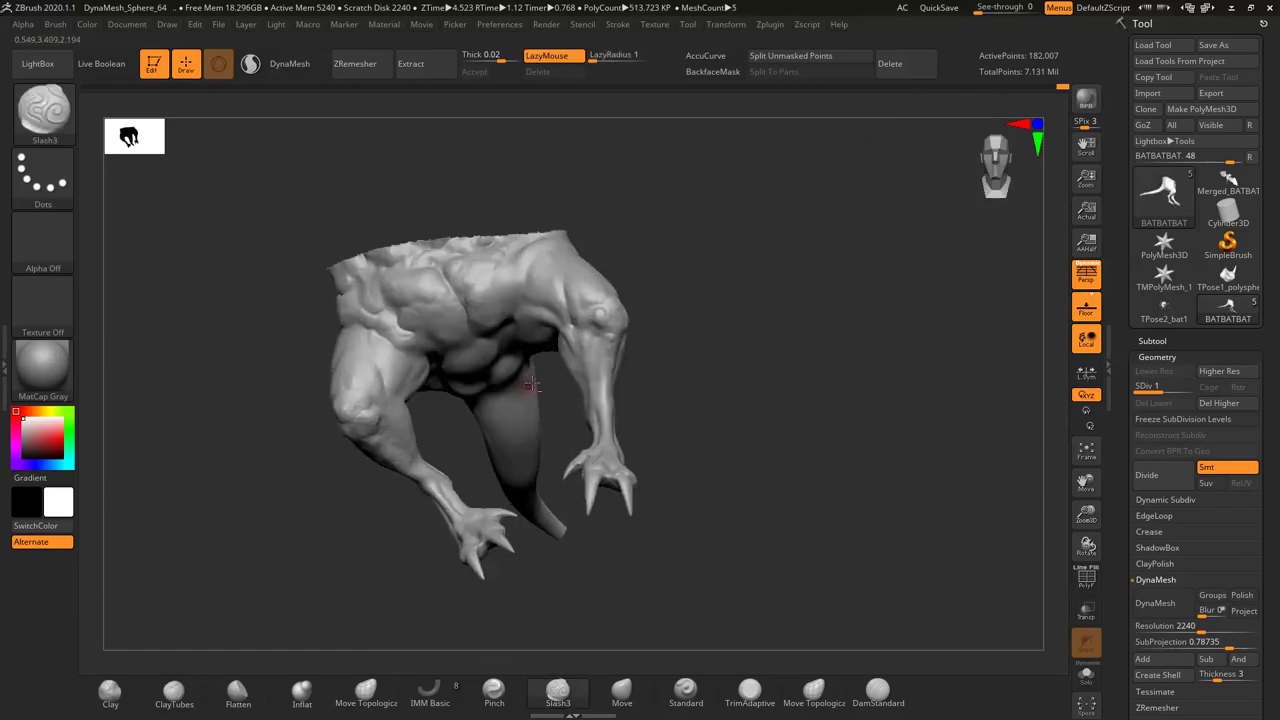
{"action": "right_click_drag", "start_coordinate": [531, 385], "coordinate": [457, 386]}
{"action": "key", "text": "b"}
{"action": "key", "text": "m"}
{"action": "key", "text": "v"}
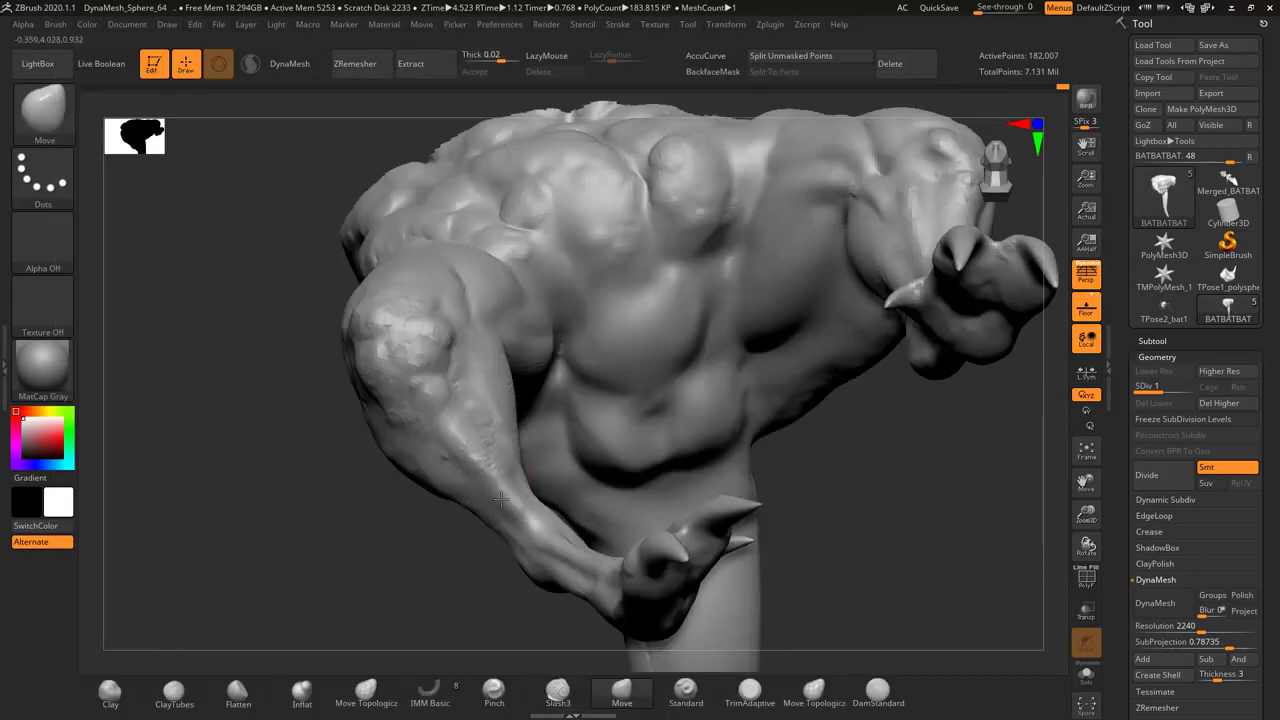
{"action": "mouse_move", "coordinate": [500, 498]}
{"action": "right_mouse_down"}
{"action": "mouse_move", "coordinate": [588, 407]}
{"action": "mouse_move", "coordinate": [371, 160]}
{"action": "mouse_move", "coordinate": [614, 314]}
{"action": "mouse_move", "coordinate": [619, 356]}
{"action": "mouse_move", "coordinate": [492, 402]}
{"action": "right_mouse_up"}
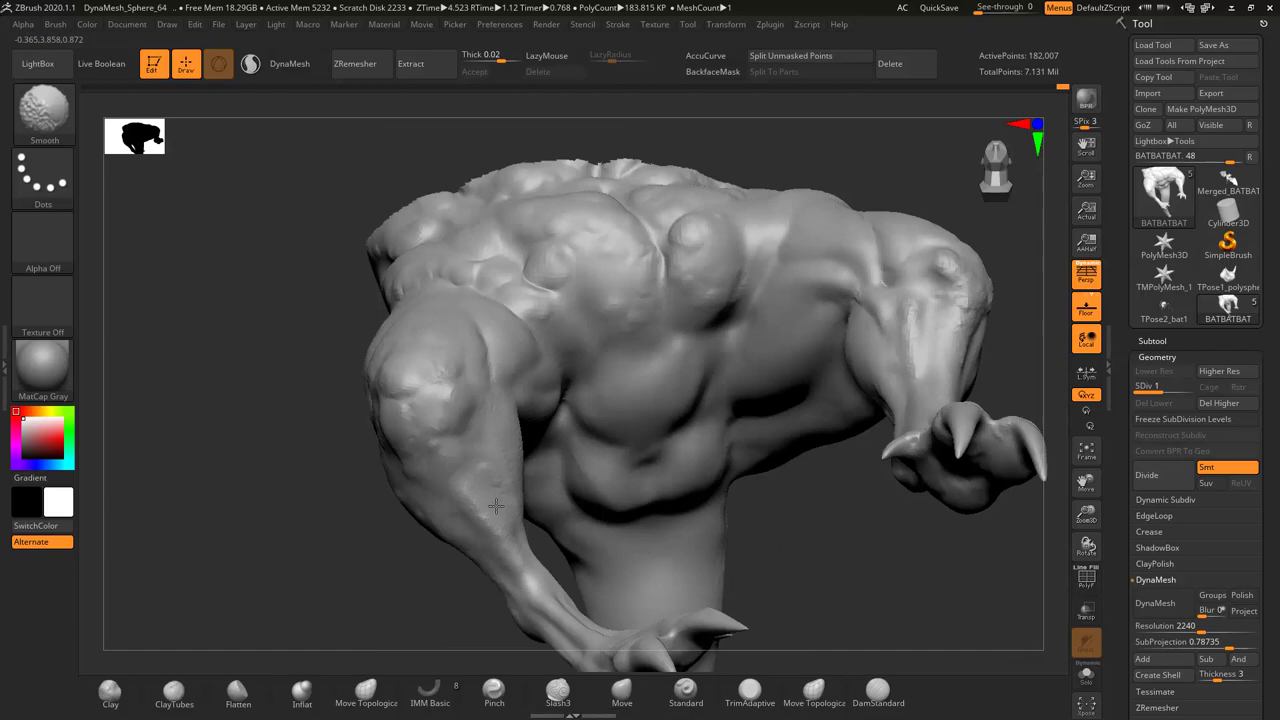
{"action": "mouse_move", "coordinate": [404, 363]}
{"action": "right_mouse_down"}
{"action": "mouse_move", "coordinate": [777, 311]}
{"action": "mouse_move", "coordinate": [573, 341]}
{"action": "mouse_move", "coordinate": [737, 300]}
{"action": "mouse_move", "coordinate": [690, 229]}
{"action": "mouse_move", "coordinate": [693, 257]}
{"action": "mouse_move", "coordinate": [314, 366]}
{"action": "mouse_move", "coordinate": [343, 457]}
{"action": "mouse_move", "coordinate": [334, 337]}
{"action": "mouse_move", "coordinate": [417, 451]}
{"action": "mouse_move", "coordinate": [523, 323]}
{"action": "mouse_move", "coordinate": [376, 398]}
{"action": "mouse_move", "coordinate": [426, 389]}
{"action": "mouse_move", "coordinate": [379, 361]}
{"action": "right_mouse_up"}
At SDiv 2, build ClayTubes texture along the top of the foot, then drop to SDiv 1
{"action": "key", "text": "ctrl+d"}
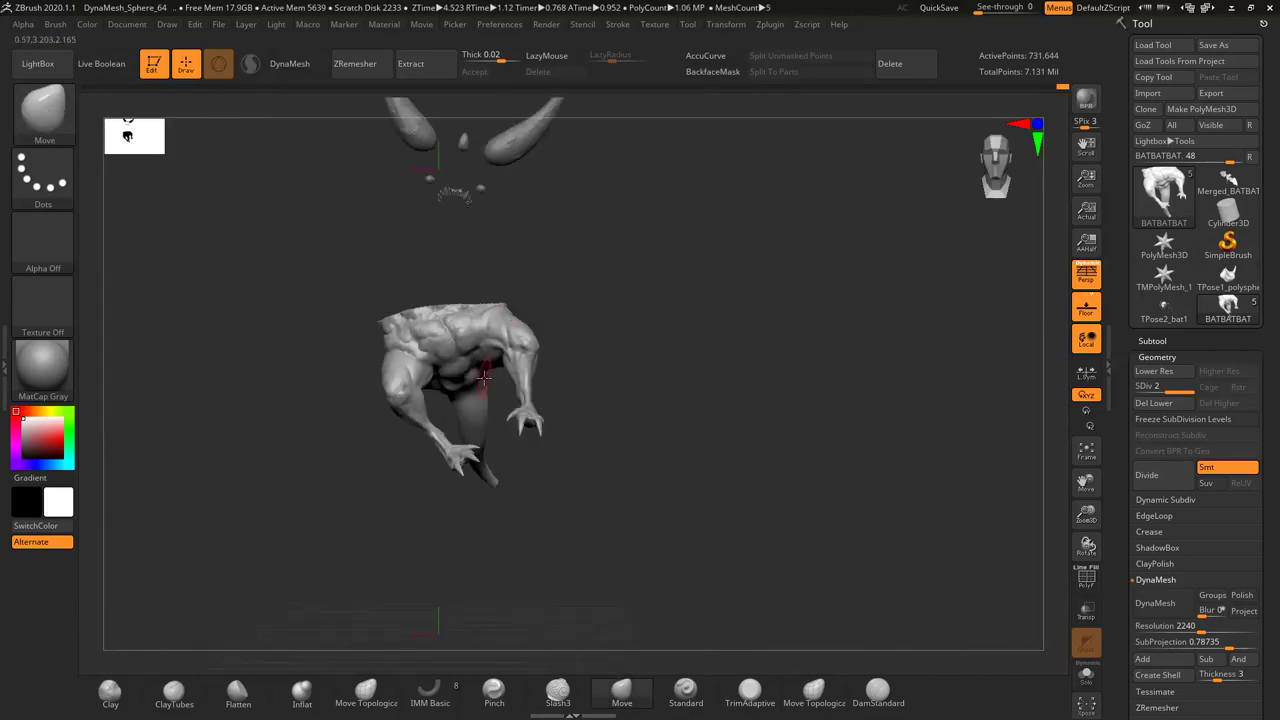
{"action": "mouse_move", "coordinate": [557, 347]}
{"action": "right_mouse_down"}
{"action": "mouse_move", "coordinate": [586, 449]}
{"action": "mouse_move", "coordinate": [694, 409]}
{"action": "mouse_move", "coordinate": [624, 440]}
{"action": "mouse_move", "coordinate": [600, 400]}
{"action": "mouse_move", "coordinate": [697, 263]}
{"action": "mouse_move", "coordinate": [628, 405]}
{"action": "mouse_move", "coordinate": [542, 427]}
{"action": "mouse_move", "coordinate": [657, 388]}
{"action": "right_mouse_up"}
{"action": "key", "text": "w"}
{"action": "key", "text": "q"}
{"action": "key", "text": "shift+d"}
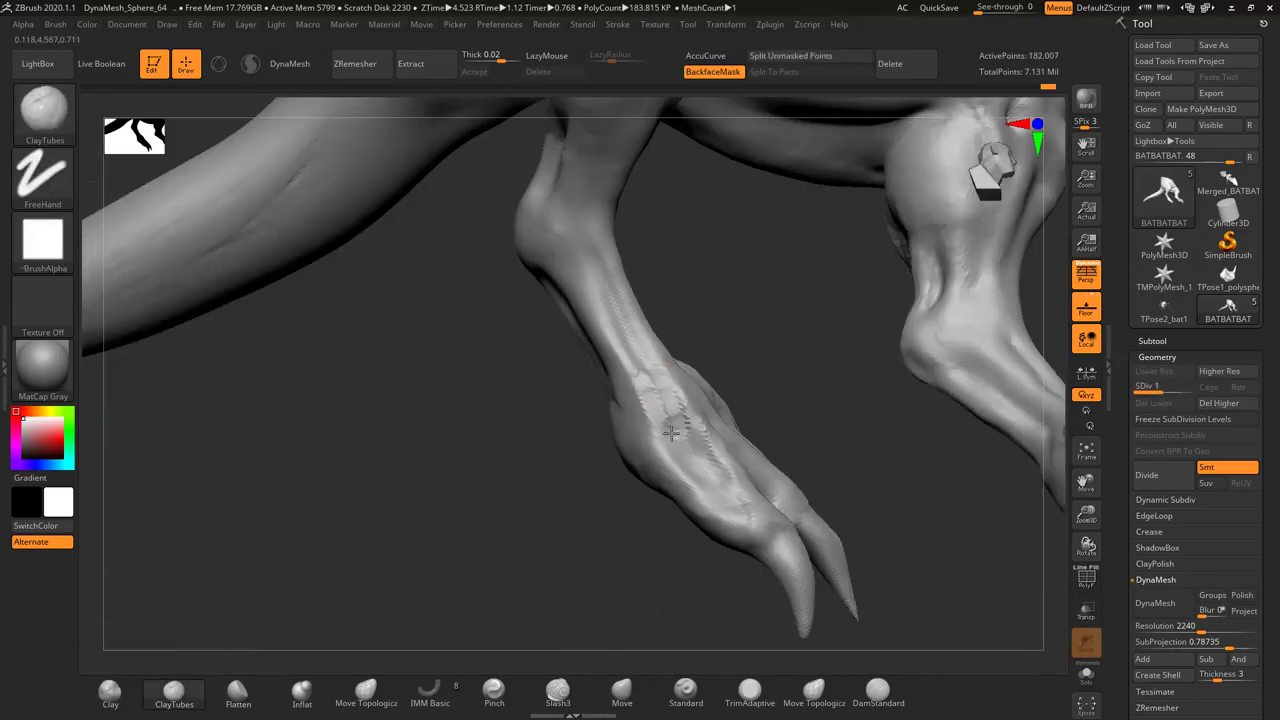
Pull the claw tips on the foot into shape with a resized Move brush
{"action": "mouse_move", "coordinate": [671, 432]}
{"action": "right_mouse_down"}
{"action": "mouse_move", "coordinate": [643, 466]}
{"action": "mouse_move", "coordinate": [620, 440]}
{"action": "right_mouse_up"}
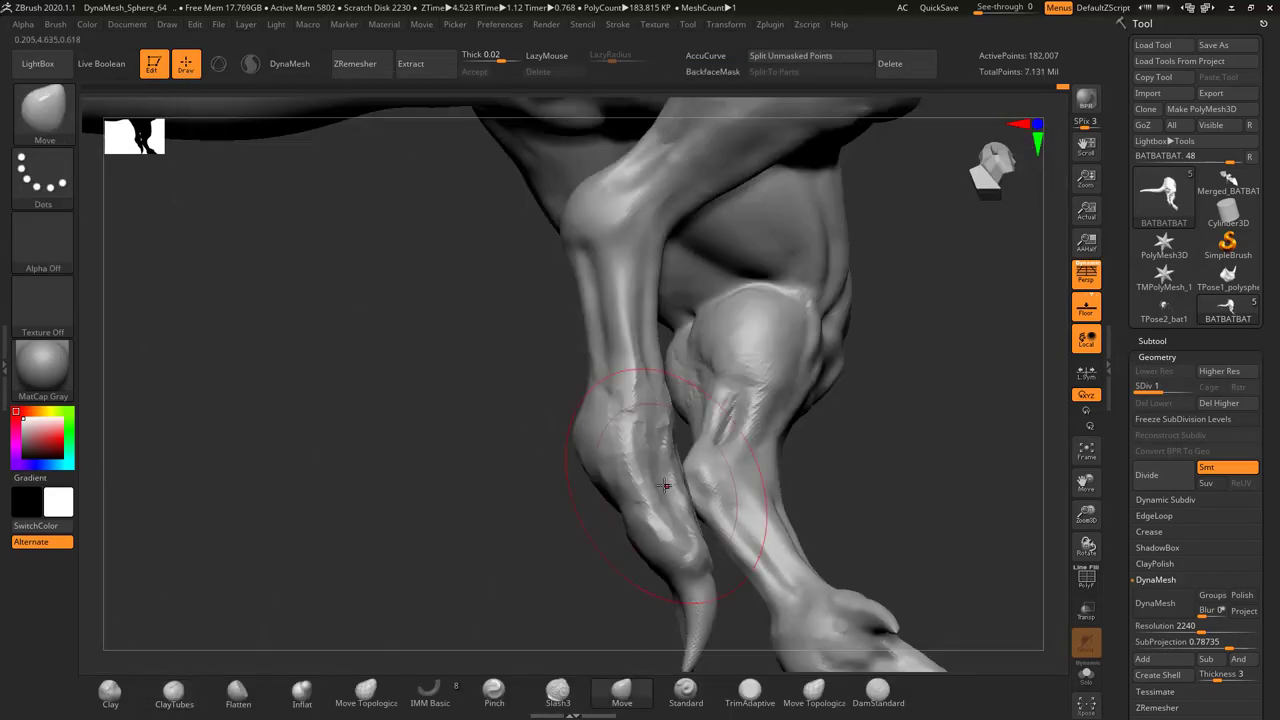
{"action": "right_click_drag", "start_coordinate": [666, 481], "coordinate": [652, 490]}
{"action": "mouse_move", "coordinate": [739, 416]}
{"action": "right_mouse_down"}
{"action": "mouse_move", "coordinate": [740, 430]}
{"action": "mouse_move", "coordinate": [830, 371]}
{"action": "mouse_move", "coordinate": [671, 414]}
{"action": "mouse_move", "coordinate": [586, 337]}
{"action": "mouse_move", "coordinate": [531, 384]}
{"action": "right_mouse_up"}
{"action": "mouse_move", "coordinate": [545, 482]}
{"action": "right_mouse_down"}
{"action": "mouse_move", "coordinate": [400, 460]}
{"action": "mouse_move", "coordinate": [663, 371]}
{"action": "mouse_move", "coordinate": [652, 296]}
{"action": "mouse_move", "coordinate": [726, 328]}
{"action": "mouse_move", "coordinate": [723, 363]}
{"action": "mouse_move", "coordinate": [721, 315]}
{"action": "right_mouse_up"}
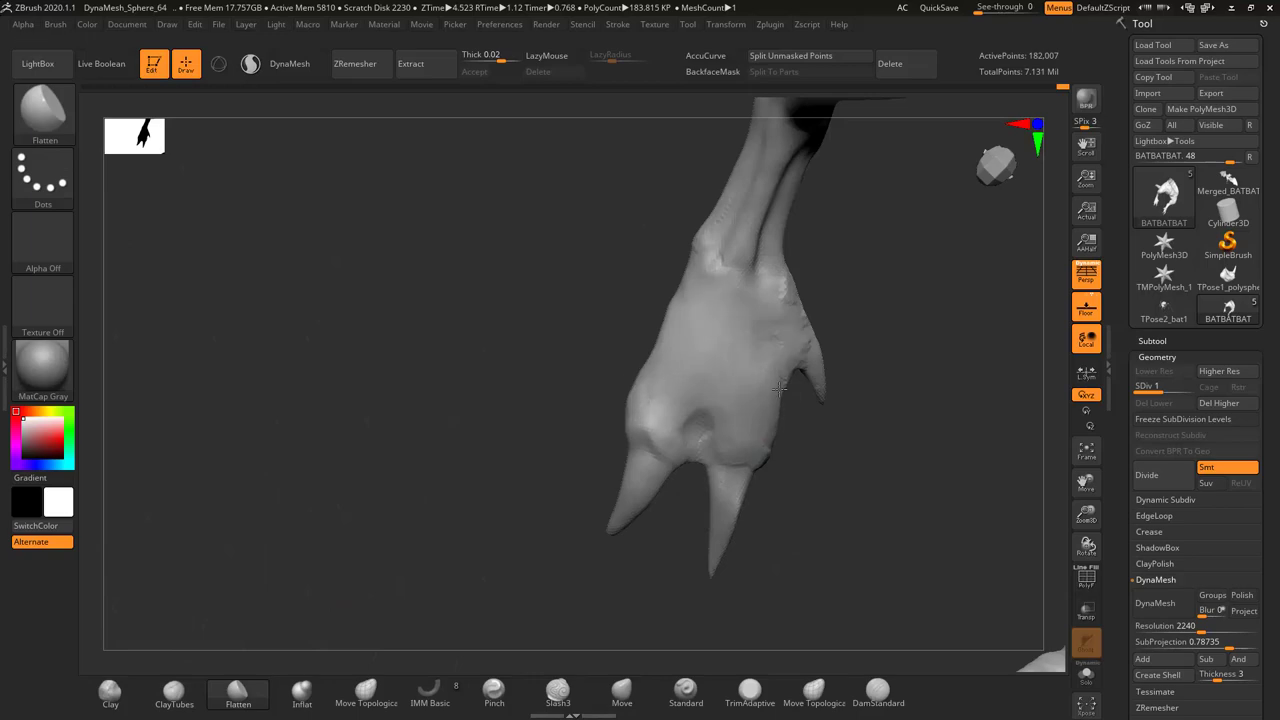
{"action": "right_click_drag", "start_coordinate": [650, 415], "coordinate": [757, 357]}
{"action": "key", "text": "b"}
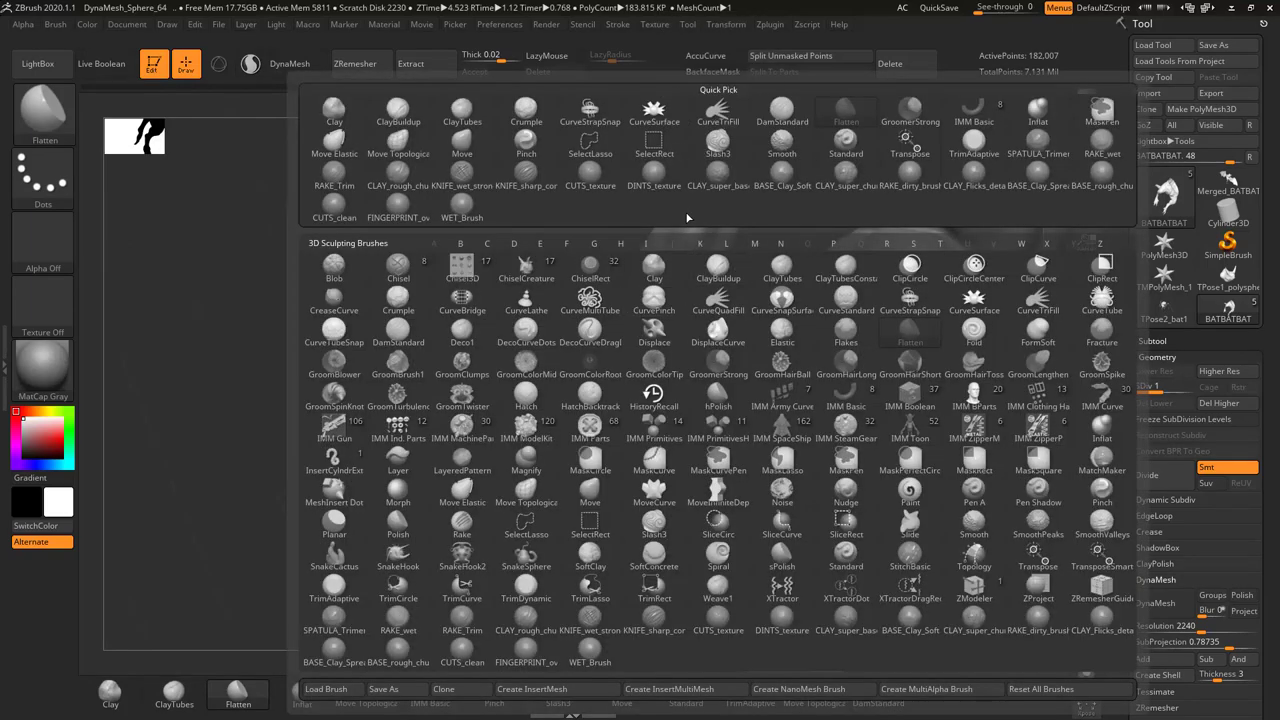
{"action": "key", "text": "m"}
{"action": "key", "text": "v"}
{"action": "right_click_drag", "start_coordinate": [702, 170], "coordinate": [660, 405]}
{"action": "key", "text": "s"}
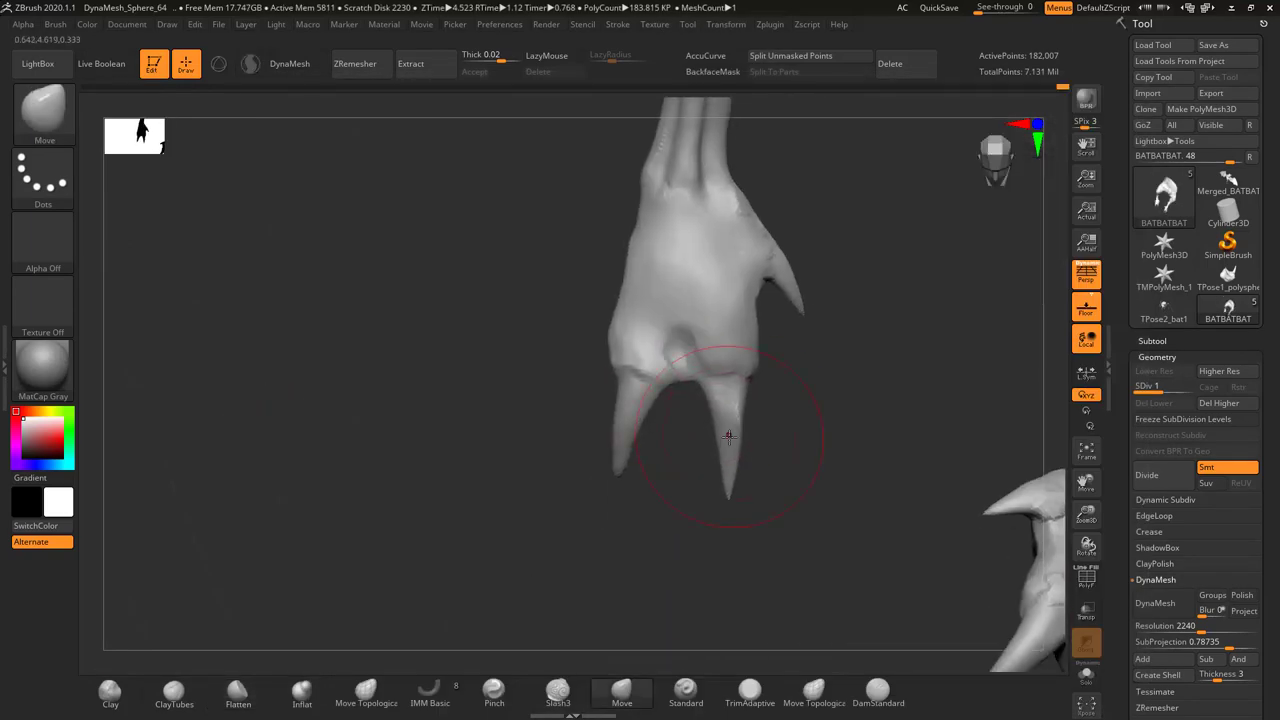
{"action": "mouse_move", "coordinate": [728, 437]}
{"action": "right_mouse_down"}
{"action": "mouse_move", "coordinate": [657, 457]}
{"action": "mouse_move", "coordinate": [627, 553]}
{"action": "mouse_move", "coordinate": [680, 491]}
{"action": "mouse_move", "coordinate": [715, 404]}
{"action": "right_mouse_up"}
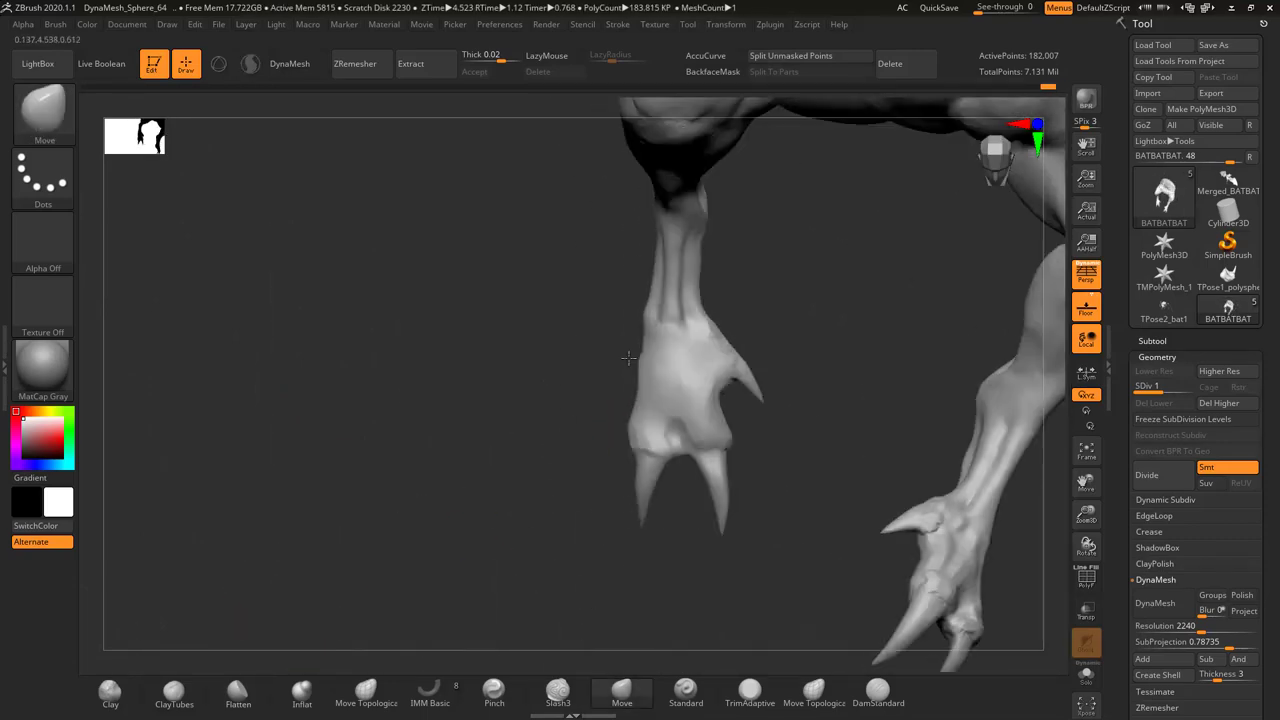
{"action": "mouse_move", "coordinate": [628, 357]}
{"action": "right_mouse_down"}
{"action": "mouse_move", "coordinate": [740, 338]}
{"action": "mouse_move", "coordinate": [666, 366]}
{"action": "mouse_move", "coordinate": [743, 349]}
{"action": "mouse_move", "coordinate": [640, 450]}
{"action": "mouse_move", "coordinate": [720, 360]}
{"action": "mouse_move", "coordinate": [776, 331]}
{"action": "right_mouse_up"}
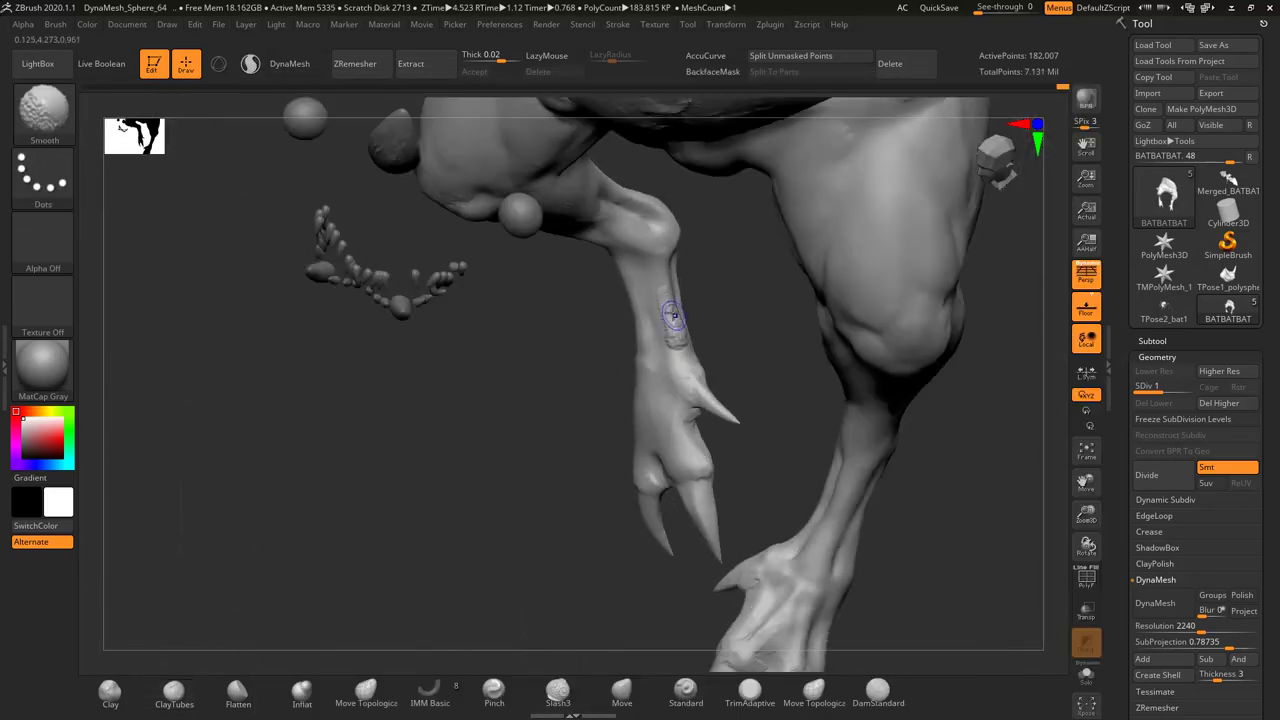
Build up small ClayTubes marks along the shin above the foot
{"action": "key", "text": "f"}
{"action": "mouse_move", "coordinate": [673, 315]}
{"action": "right_mouse_down"}
{"action": "mouse_move", "coordinate": [657, 314]}
{"action": "mouse_move", "coordinate": [650, 348]}
{"action": "mouse_move", "coordinate": [677, 391]}
{"action": "mouse_move", "coordinate": [689, 293]}
{"action": "mouse_move", "coordinate": [598, 331]}
{"action": "right_mouse_up"}
{"action": "key", "text": "f"}
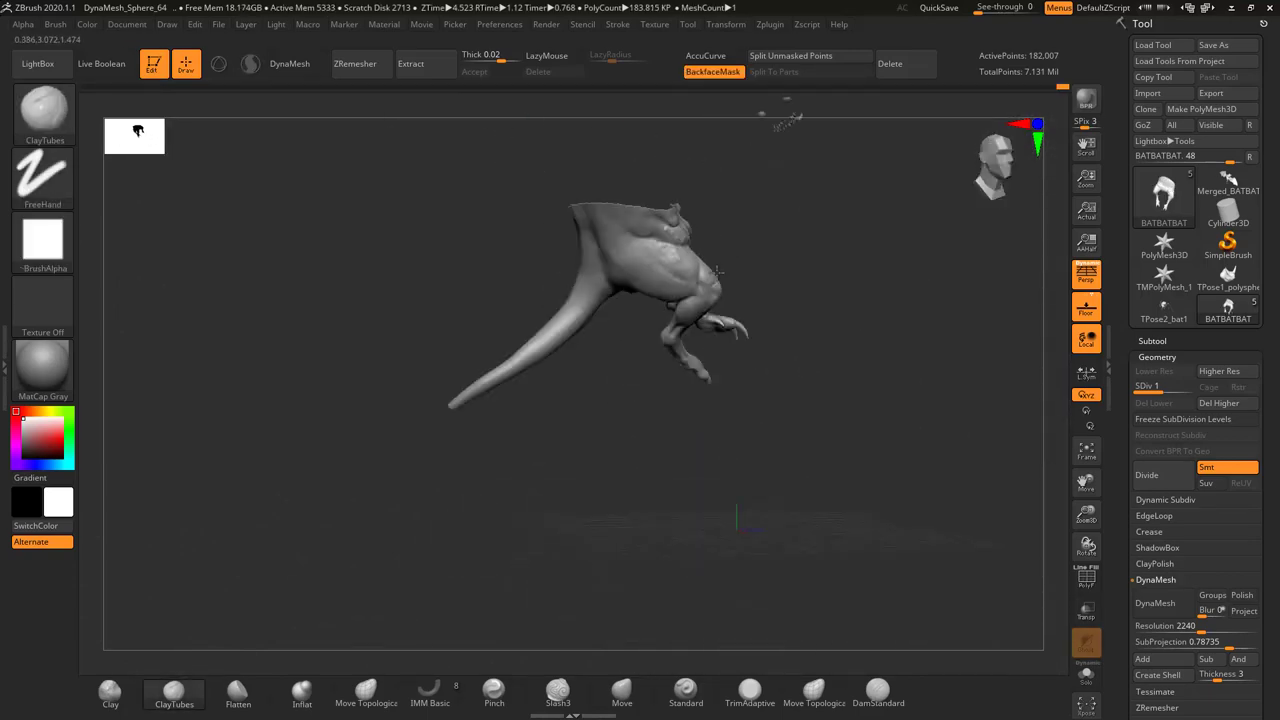
{"action": "right_click_drag", "start_coordinate": [717, 270], "coordinate": [571, 343]}
Raise the leg to SDiv 2 and sculpt tendon and vein ridges across the foot with ClayTubes
{"action": "key", "text": "f"}
{"action": "right_click_drag", "start_coordinate": [684, 455], "coordinate": [698, 457]}
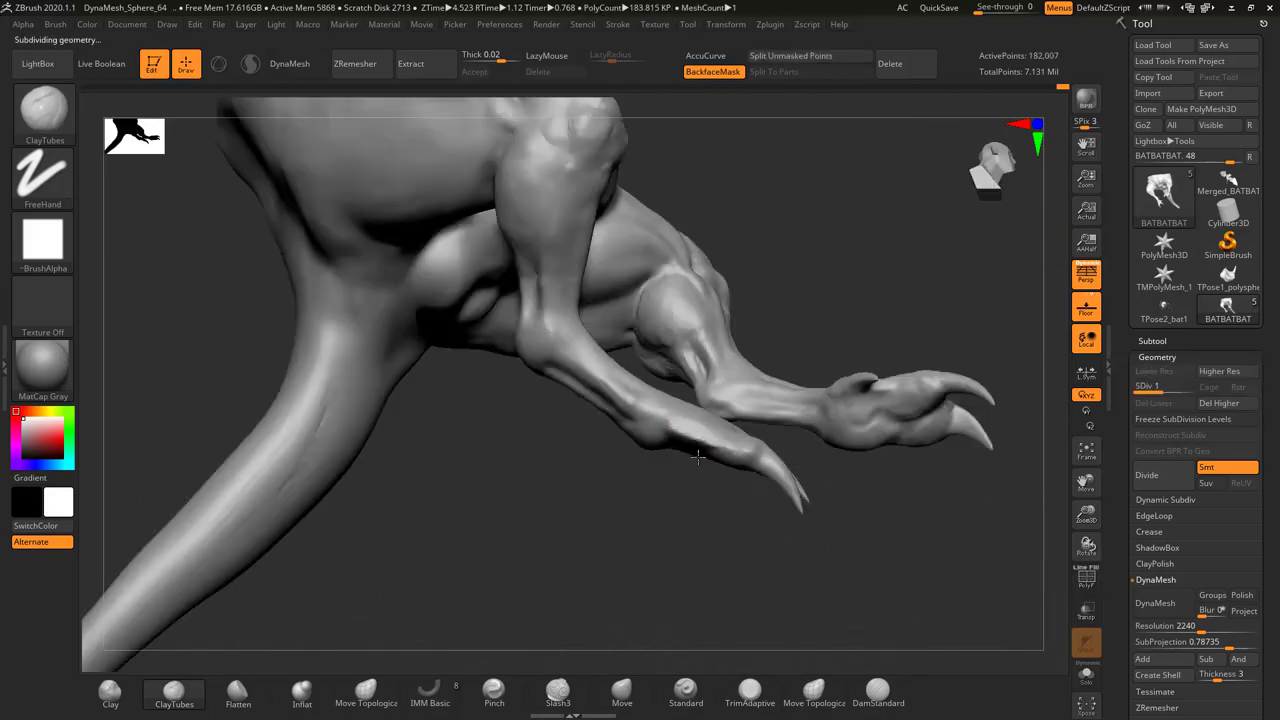
{"action": "mouse_move", "coordinate": [740, 414]}
{"action": "right_mouse_down"}
{"action": "mouse_move", "coordinate": [472, 502]}
{"action": "mouse_move", "coordinate": [557, 406]}
{"action": "mouse_move", "coordinate": [451, 383]}
{"action": "mouse_move", "coordinate": [666, 486]}
{"action": "right_mouse_up"}
{"action": "key", "text": "b"}
{"action": "key", "text": "c"}
{"action": "key", "text": "t"}
{"action": "key", "text": "d"}
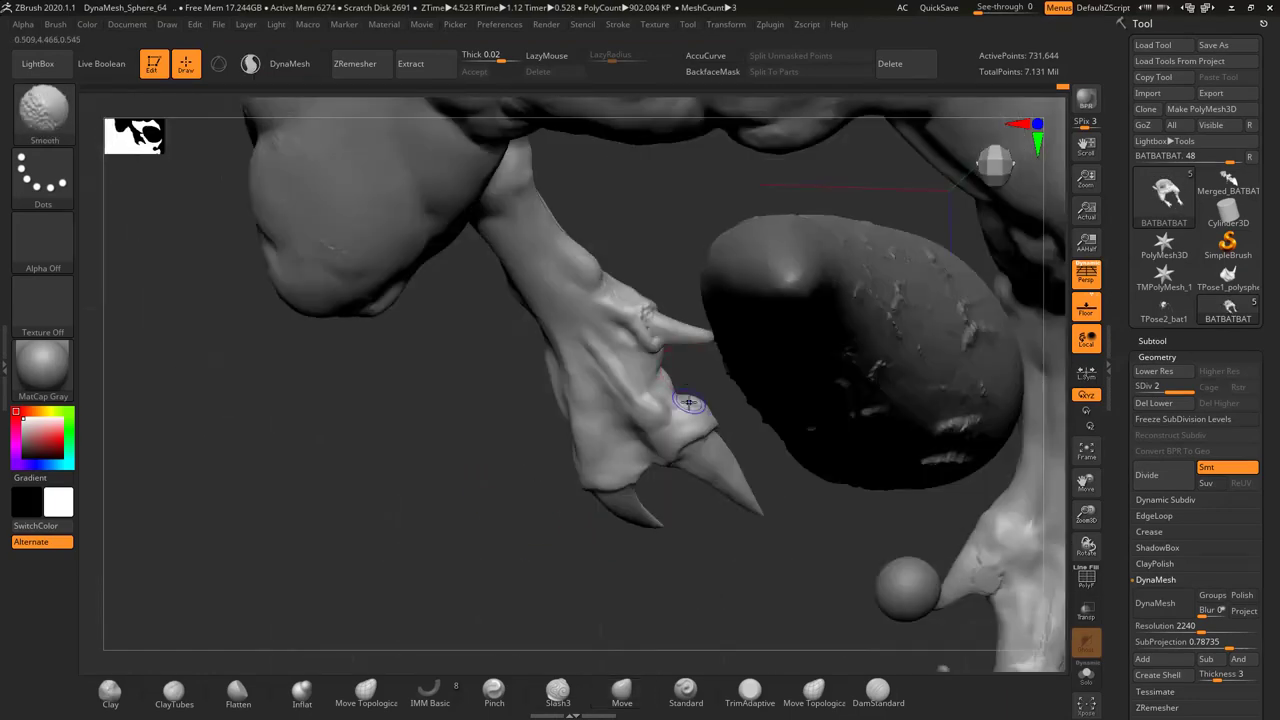
Enlarge the Move brush Draw Size and drag the claws into long curved talons
{"action": "key", "text": "s"}
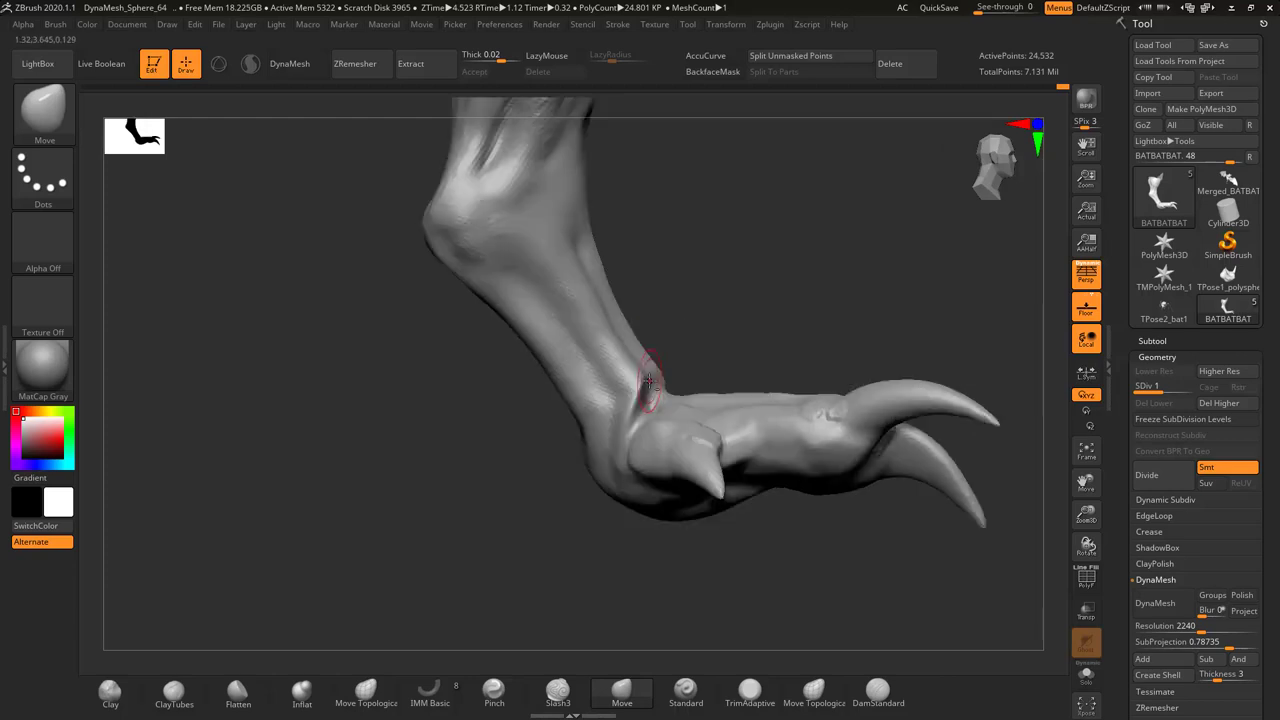
Set brush size 120, pick ClayTubes, go to SDiv 2, and texture the foot's toes
{"action": "mouse_move", "coordinate": [624, 483]}
{"action": "left_mouse_down"}
{"action": "mouse_move", "coordinate": [600, 523]}
{"action": "mouse_move", "coordinate": [529, 429]}
{"action": "mouse_move", "coordinate": [505, 436]}
{"action": "mouse_move", "coordinate": [666, 509]}
{"action": "mouse_move", "coordinate": [712, 467]}
{"action": "mouse_move", "coordinate": [630, 459]}
{"action": "mouse_move", "coordinate": [681, 419]}
{"action": "mouse_move", "coordinate": [645, 412]}
{"action": "mouse_move", "coordinate": [640, 377]}
{"action": "left_mouse_up"}
{"action": "key", "text": "s"}
{"action": "mouse_move", "coordinate": [450, 400]}
{"action": "left_mouse_down"}
{"action": "mouse_move", "coordinate": [514, 357]}
{"action": "mouse_move", "coordinate": [565, 367]}
{"action": "mouse_move", "coordinate": [517, 345]}
{"action": "left_mouse_up"}
{"action": "key", "text": "b"}
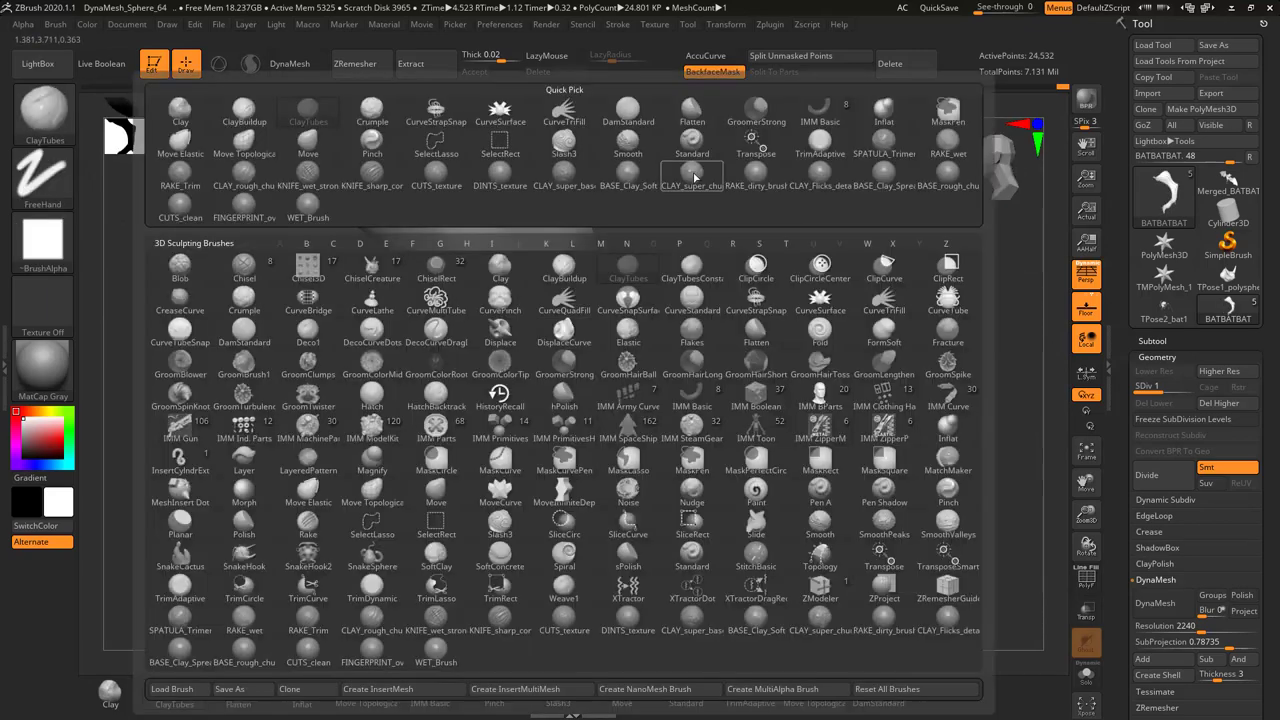
{"action": "key", "text": "Escape"}
{"action": "mouse_move", "coordinate": [531, 492]}
{"action": "left_mouse_down"}
{"action": "mouse_move", "coordinate": [526, 261]}
{"action": "mouse_move", "coordinate": [600, 329]}
{"action": "mouse_move", "coordinate": [611, 282]}
{"action": "left_mouse_up"}
{"action": "key", "text": "d"}
{"action": "mouse_move", "coordinate": [590, 347]}
{"action": "left_mouse_down"}
{"action": "mouse_move", "coordinate": [707, 344]}
{"action": "mouse_move", "coordinate": [614, 391]}
{"action": "mouse_move", "coordinate": [626, 484]}
{"action": "mouse_move", "coordinate": [565, 397]}
{"action": "mouse_move", "coordinate": [761, 389]}
{"action": "mouse_move", "coordinate": [690, 362]}
{"action": "left_mouse_up"}
{"action": "mouse_move", "coordinate": [584, 345]}
{"action": "left_mouse_down"}
{"action": "mouse_move", "coordinate": [619, 403]}
{"action": "mouse_move", "coordinate": [615, 380]}
{"action": "mouse_move", "coordinate": [643, 351]}
{"action": "mouse_move", "coordinate": [666, 277]}
{"action": "mouse_move", "coordinate": [670, 300]}
{"action": "mouse_move", "coordinate": [649, 323]}
{"action": "mouse_move", "coordinate": [714, 334]}
{"action": "mouse_move", "coordinate": [732, 414]}
{"action": "left_mouse_up"}
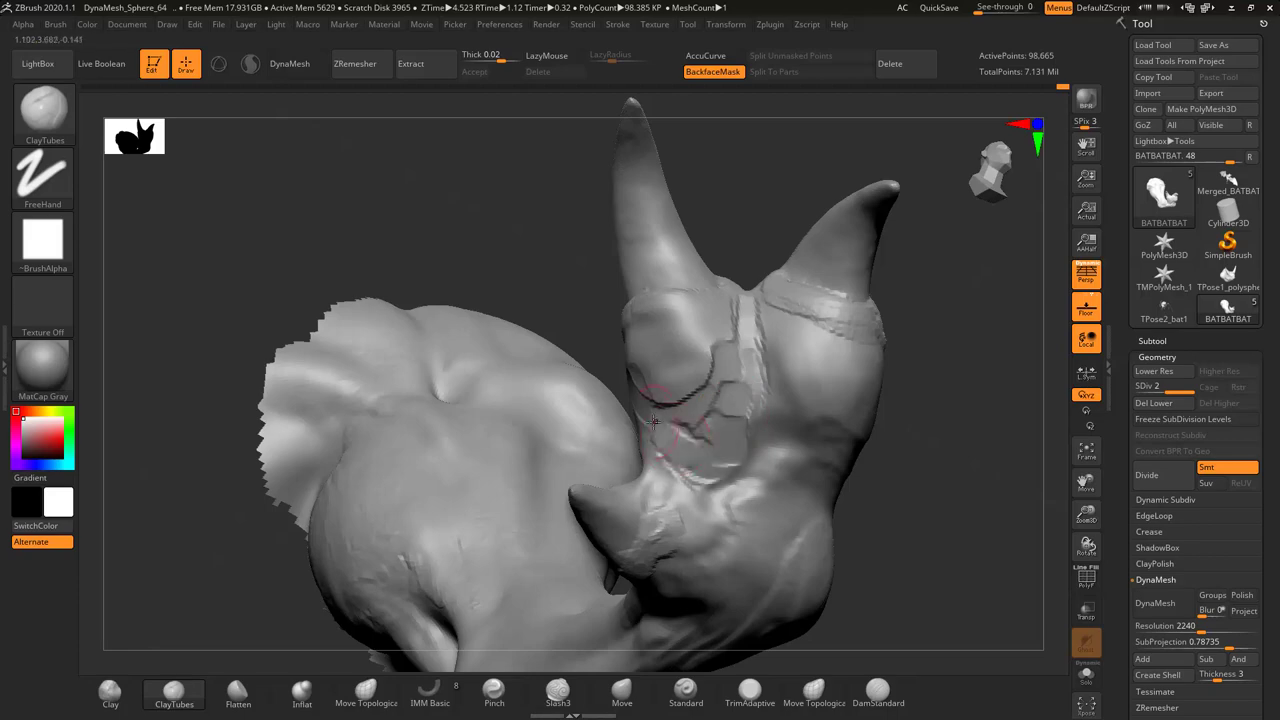
Bend the limb's claw into shape with the Move brush
{"action": "mouse_move", "coordinate": [708, 331]}
{"action": "left_mouse_down"}
{"action": "mouse_move", "coordinate": [683, 376]}
{"action": "mouse_move", "coordinate": [814, 357]}
{"action": "mouse_move", "coordinate": [764, 345]}
{"action": "left_mouse_up"}
{"action": "mouse_move", "coordinate": [733, 268]}
{"action": "left_mouse_down"}
{"action": "mouse_move", "coordinate": [740, 290]}
{"action": "mouse_move", "coordinate": [709, 372]}
{"action": "mouse_move", "coordinate": [730, 389]}
{"action": "mouse_move", "coordinate": [760, 386]}
{"action": "mouse_move", "coordinate": [796, 309]}
{"action": "mouse_move", "coordinate": [712, 345]}
{"action": "mouse_move", "coordinate": [868, 378]}
{"action": "left_mouse_up"}
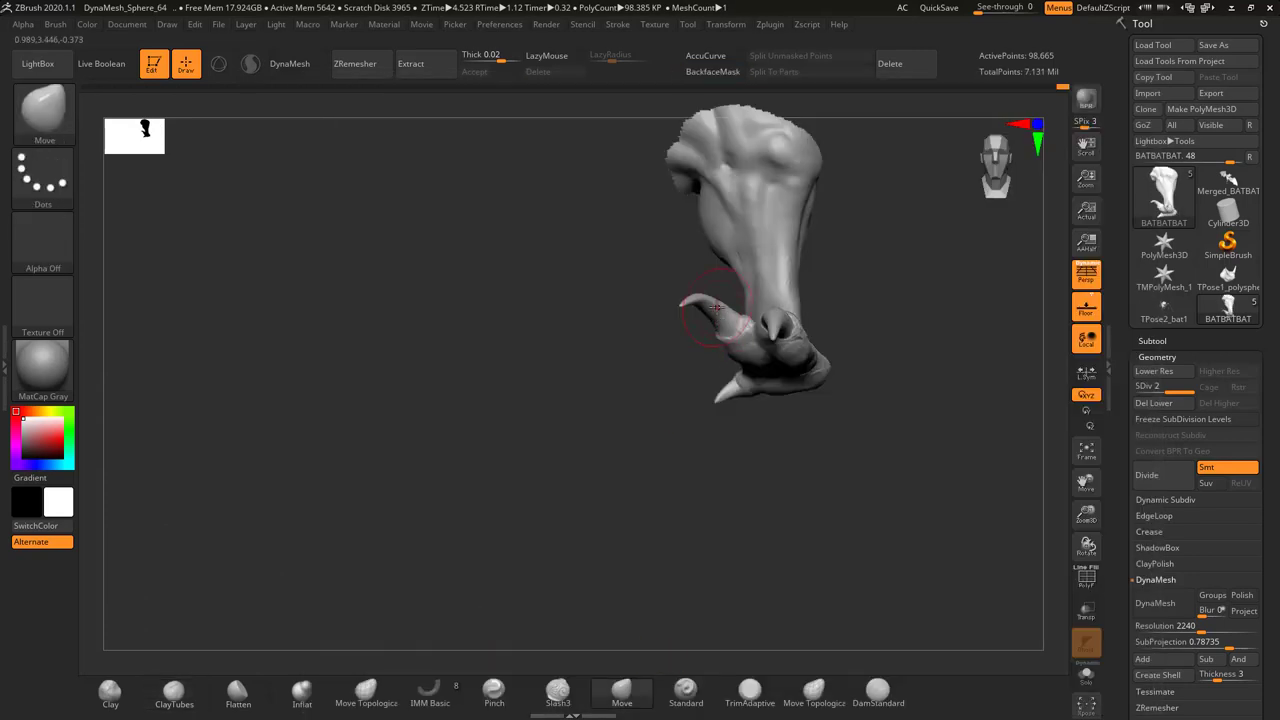
{"action": "mouse_move", "coordinate": [733, 302]}
{"action": "right_mouse_down"}
{"action": "mouse_move", "coordinate": [748, 360]}
{"action": "mouse_move", "coordinate": [724, 291]}
{"action": "mouse_move", "coordinate": [717, 325]}
{"action": "right_mouse_up"}
{"action": "mouse_move", "coordinate": [879, 459]}
{"action": "right_mouse_down"}
{"action": "mouse_move", "coordinate": [851, 357]}
{"action": "mouse_move", "coordinate": [829, 414]}
{"action": "mouse_move", "coordinate": [851, 414]}
{"action": "mouse_move", "coordinate": [728, 452]}
{"action": "mouse_move", "coordinate": [765, 383]}
{"action": "mouse_move", "coordinate": [746, 280]}
{"action": "mouse_move", "coordinate": [717, 318]}
{"action": "right_mouse_up"}
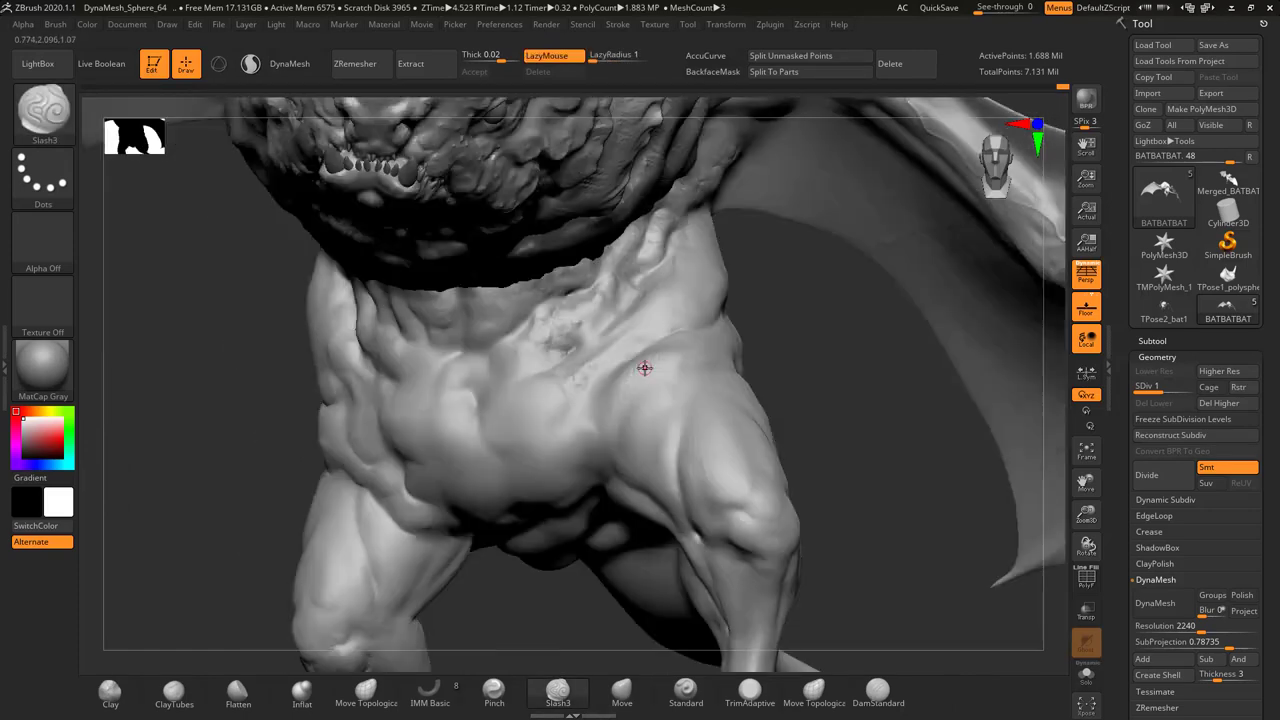
Carve thin Slash3 grooves across the torso muscles with LazyMouse on
{"action": "left_click_drag", "start_coordinate": [750, 366], "coordinate": [708, 362]}
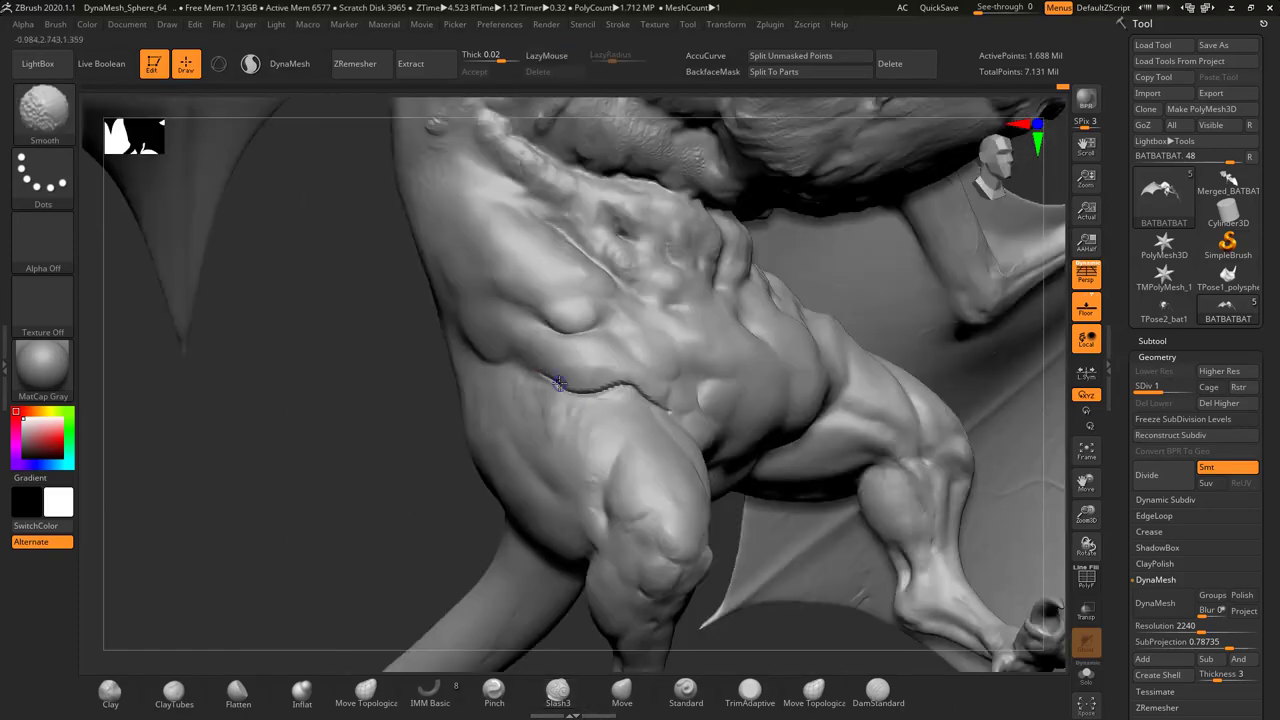
{"action": "right_click_drag", "start_coordinate": [600, 325], "coordinate": [655, 403]}
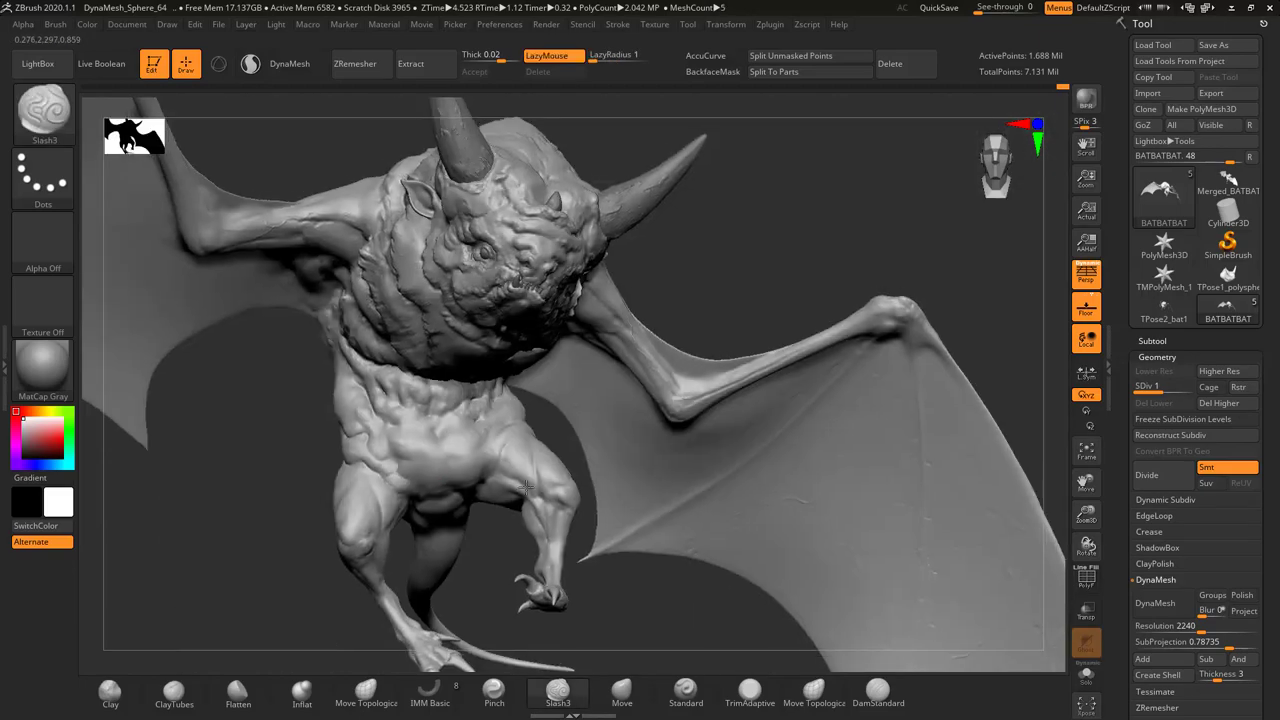
{"action": "mouse_move", "coordinate": [314, 457]}
{"action": "right_mouse_down"}
{"action": "mouse_move", "coordinate": [414, 300]}
{"action": "mouse_move", "coordinate": [568, 412]}
{"action": "right_mouse_up"}
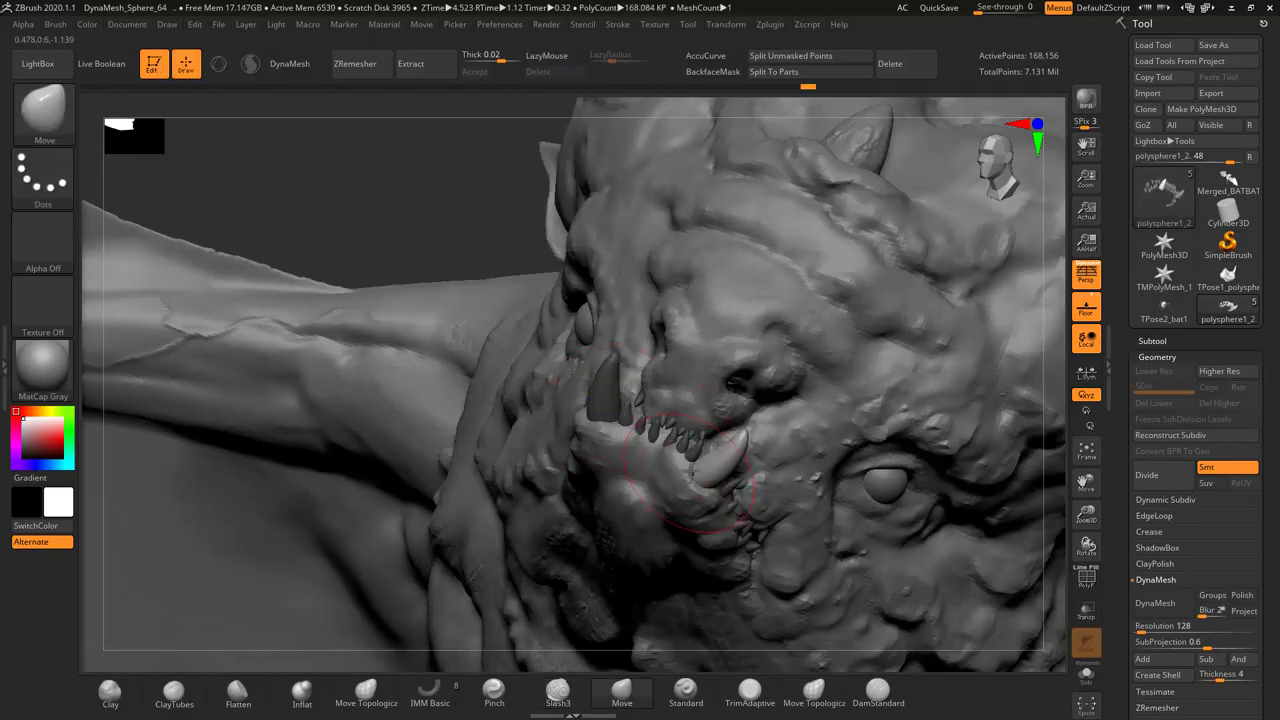
Move the front teeth on polysphere1_2, then reselect the BATBATBAT subtool
{"action": "mouse_move", "coordinate": [688, 460]}
{"action": "right_mouse_down"}
{"action": "mouse_move", "coordinate": [700, 420]}
{"action": "mouse_move", "coordinate": [562, 366]}
{"action": "mouse_move", "coordinate": [608, 409]}
{"action": "mouse_move", "coordinate": [563, 420]}
{"action": "mouse_move", "coordinate": [590, 475]}
{"action": "mouse_move", "coordinate": [733, 392]}
{"action": "mouse_move", "coordinate": [666, 334]}
{"action": "mouse_move", "coordinate": [666, 366]}
{"action": "mouse_move", "coordinate": [740, 385]}
{"action": "right_mouse_up"}
{"action": "left_click", "coordinate": [682, 440], "text": "alt"}
Load the CLAY_layers_directional brush from the LightBox brush library
{"action": "key", "text": "b"}
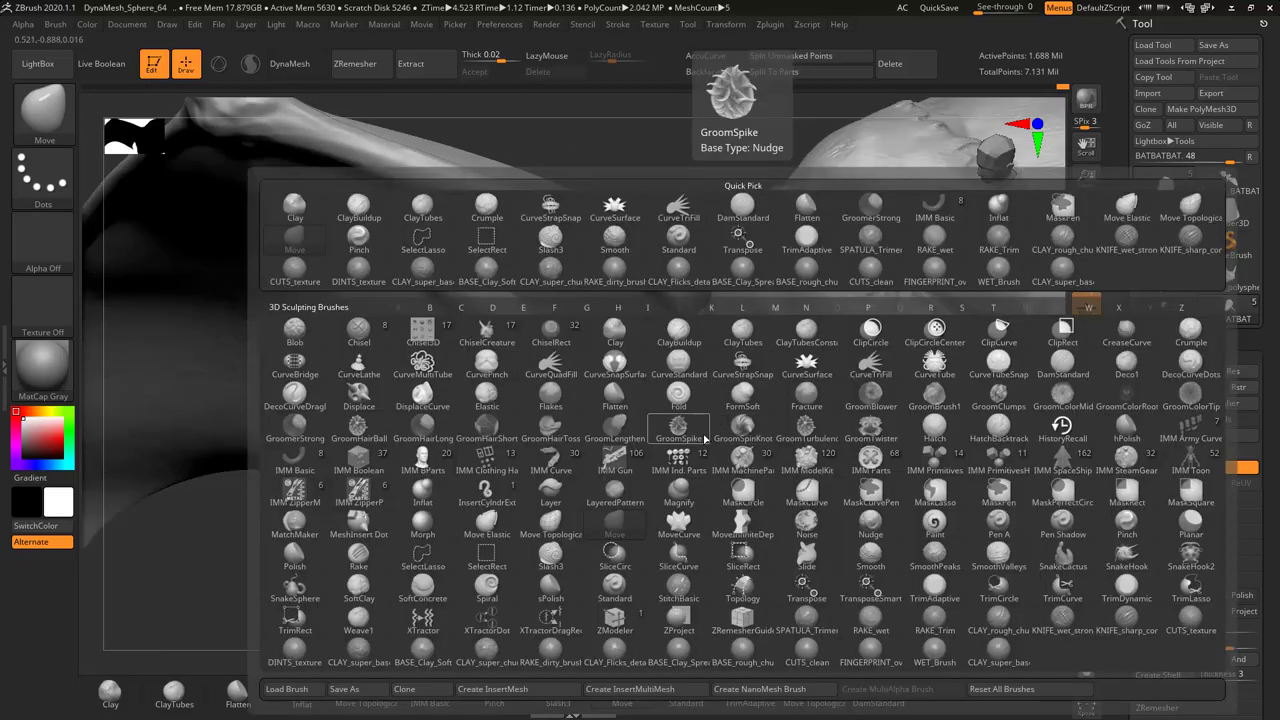
{"action": "left_click", "coordinate": [550, 425]}
{"action": "key", "text": "comma"}
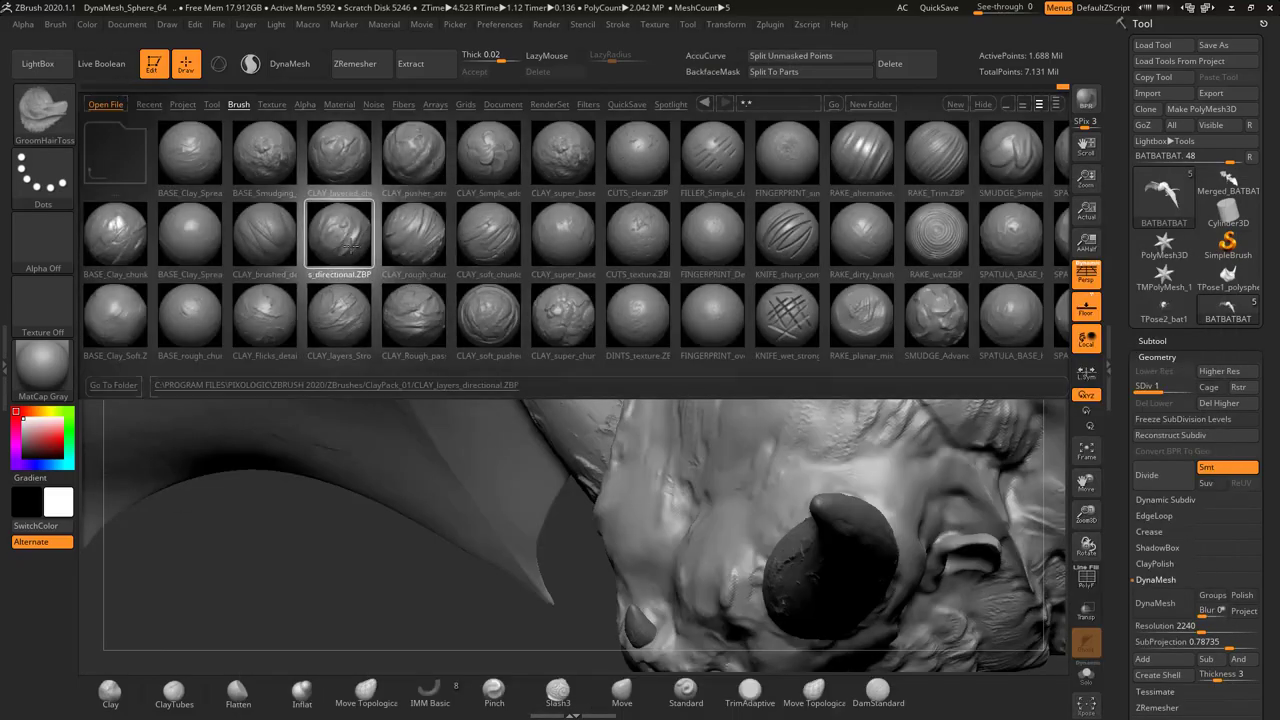
{"action": "double_click", "coordinate": [350, 245]}
Load CLAY_Rough_pass and layer rough skin texture over the head and face from side, front and top
{"action": "mouse_move", "coordinate": [615, 197]}
{"action": "right_mouse_down"}
{"action": "mouse_move", "coordinate": [828, 138]}
{"action": "mouse_move", "coordinate": [490, 397]}
{"action": "right_mouse_up"}
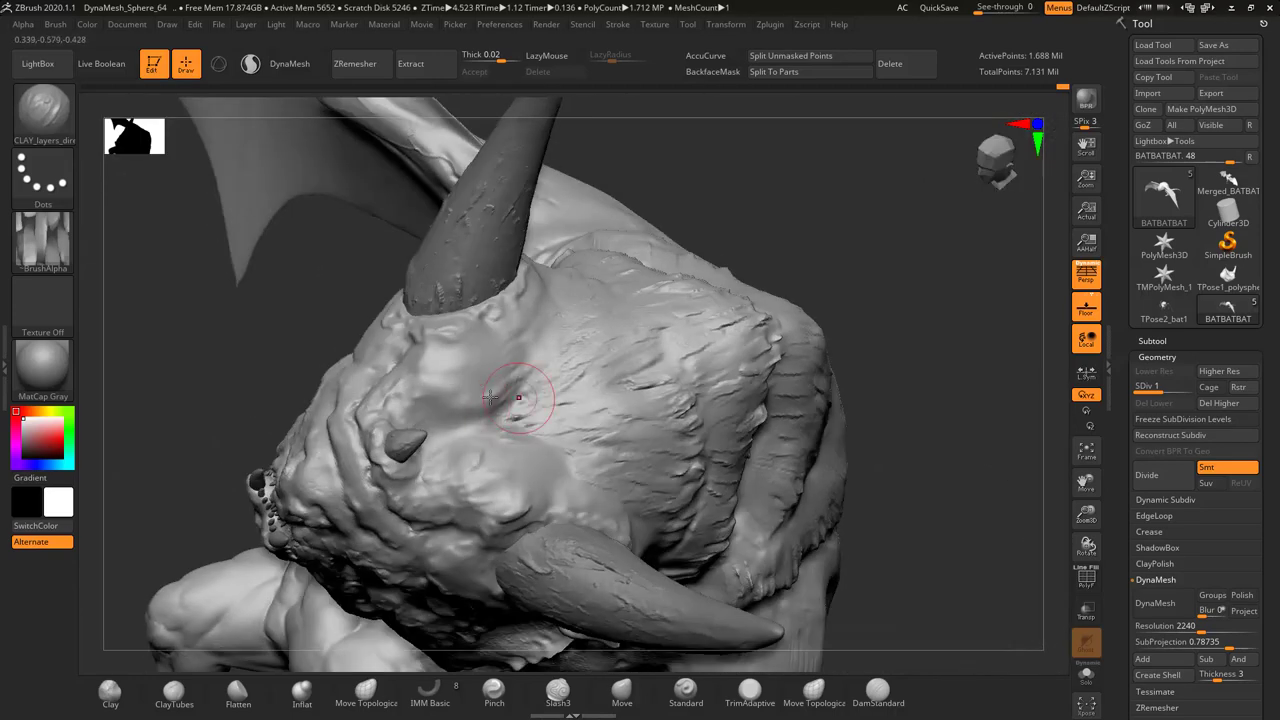
{"action": "right_click_drag", "start_coordinate": [563, 430], "coordinate": [420, 323]}
{"action": "key", "text": "comma"}
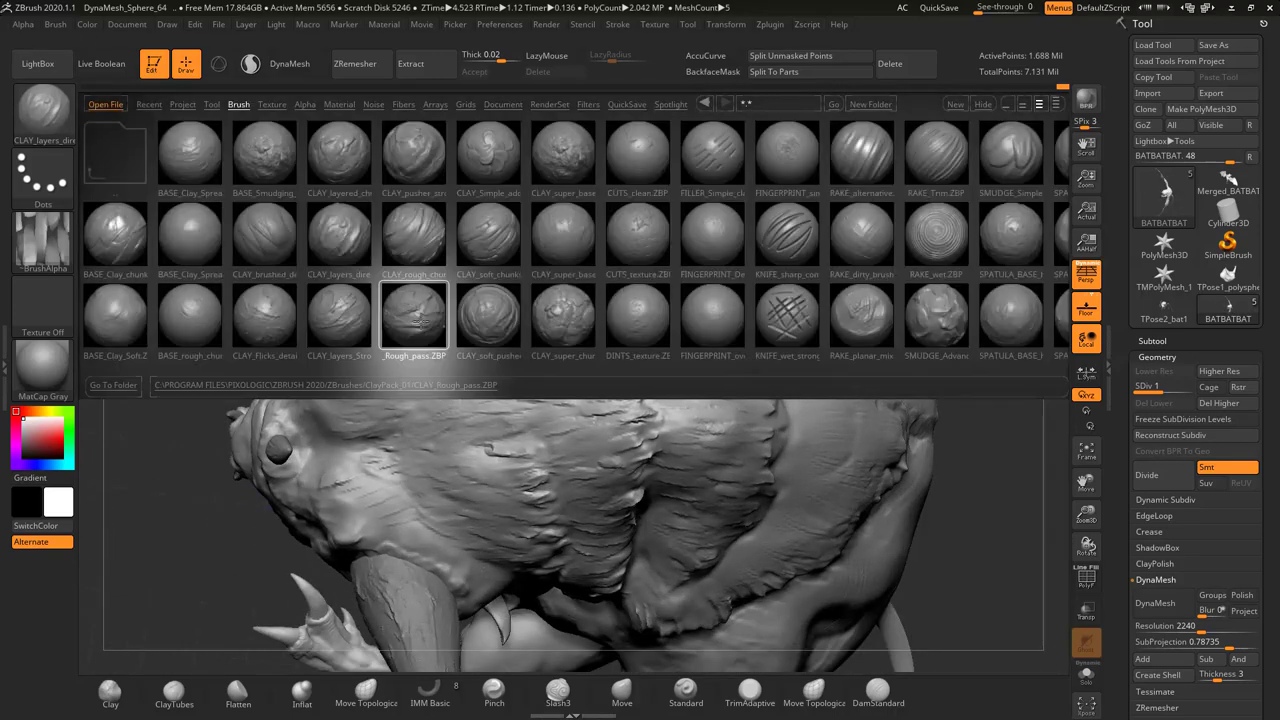
{"action": "mouse_move", "coordinate": [429, 220]}
{"action": "right_mouse_down"}
{"action": "mouse_move", "coordinate": [519, 253]}
{"action": "mouse_move", "coordinate": [424, 360]}
{"action": "right_mouse_up"}
{"action": "right_click_drag", "start_coordinate": [493, 185], "coordinate": [668, 355]}
{"action": "right_click_drag", "start_coordinate": [551, 229], "coordinate": [512, 184]}
{"action": "right_click_drag", "start_coordinate": [437, 408], "coordinate": [539, 440]}
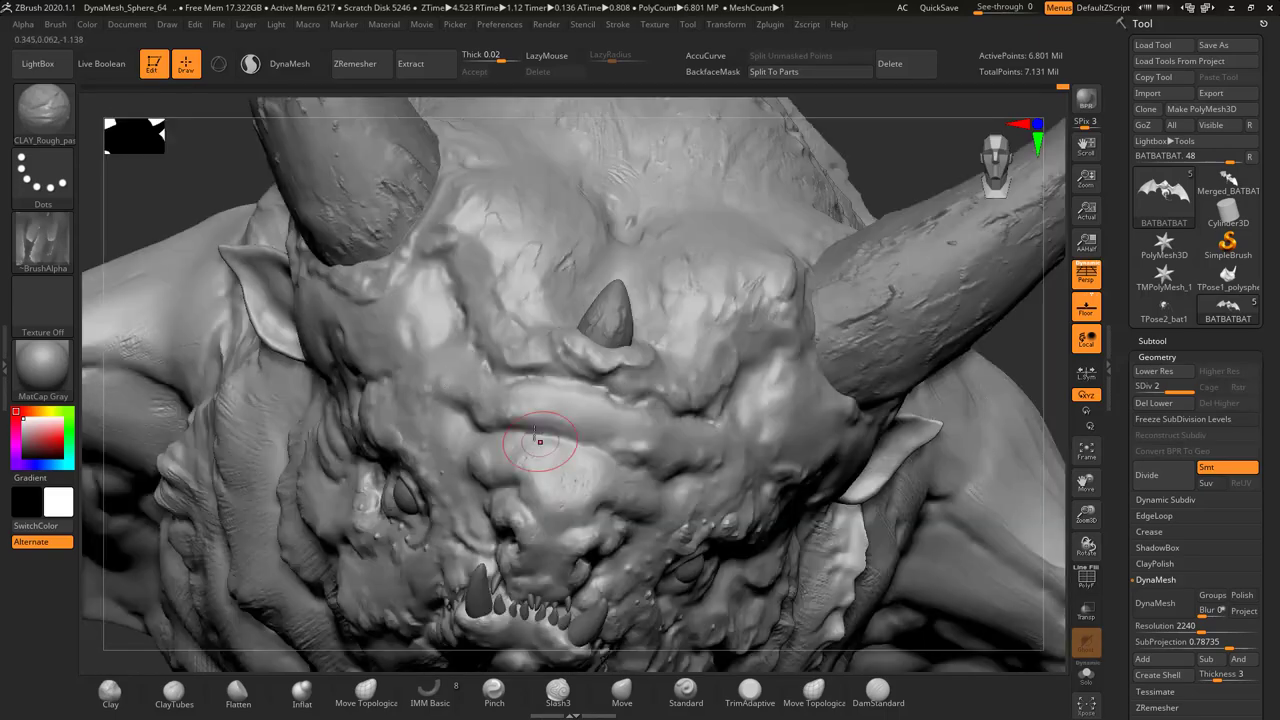
{"action": "right_click_drag", "start_coordinate": [490, 268], "coordinate": [540, 349]}
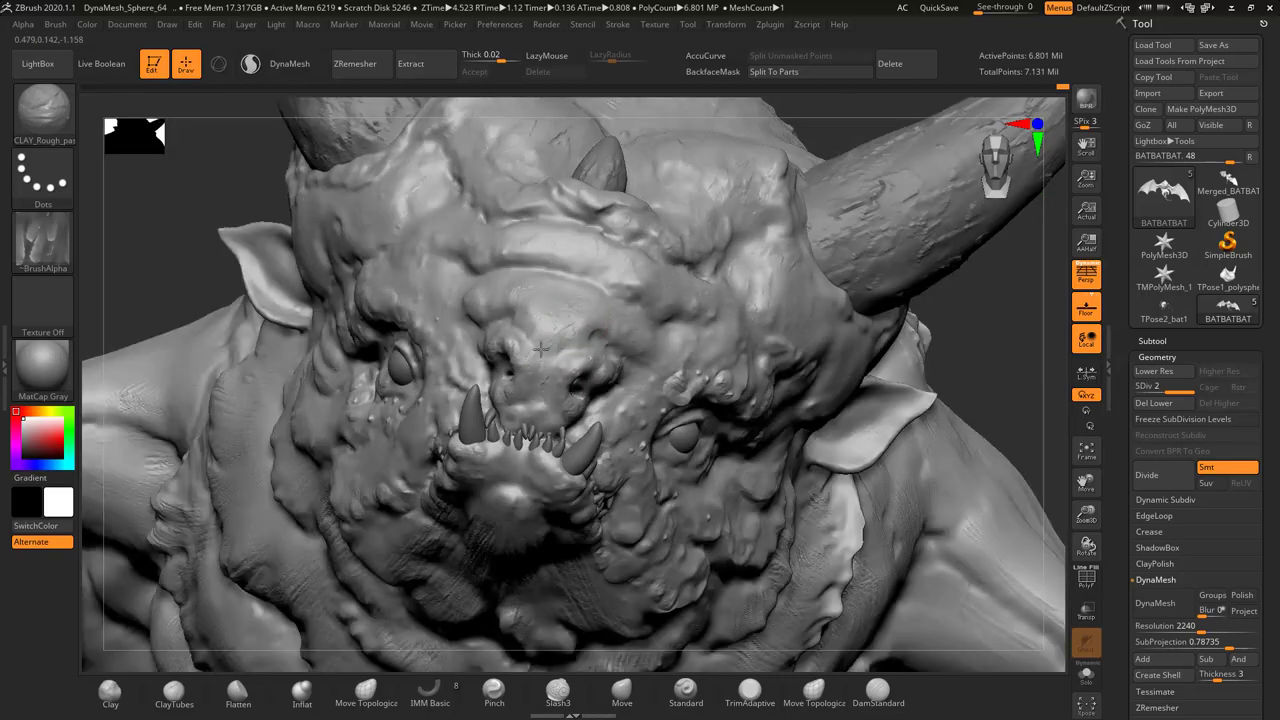
{"action": "mouse_move", "coordinate": [424, 280]}
{"action": "right_mouse_down"}
{"action": "mouse_move", "coordinate": [772, 189]}
{"action": "mouse_move", "coordinate": [434, 294]}
{"action": "mouse_move", "coordinate": [451, 305]}
{"action": "mouse_move", "coordinate": [417, 337]}
{"action": "mouse_move", "coordinate": [659, 297]}
{"action": "right_mouse_up"}
Enable BackfaceMask and sculpt the bat's underside, legs and claws
{"action": "left_click", "coordinate": [712, 71]}
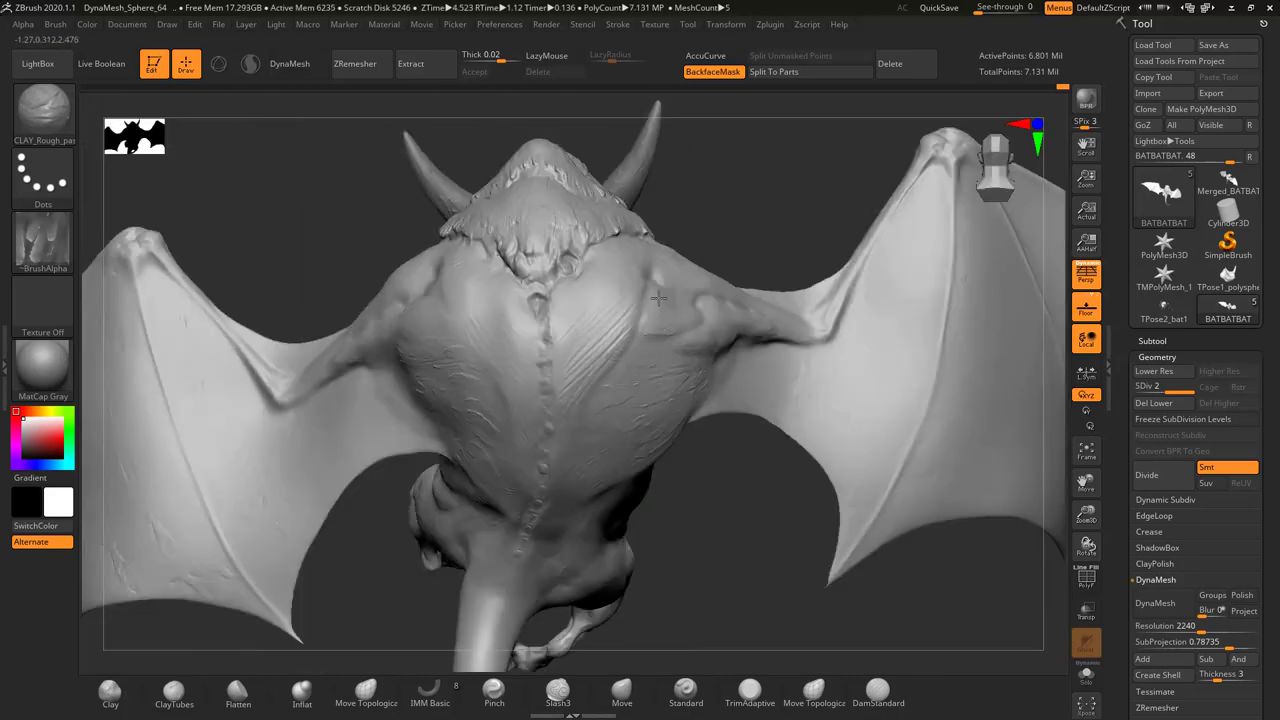
{"action": "mouse_move", "coordinate": [507, 386]}
{"action": "right_mouse_down"}
{"action": "mouse_move", "coordinate": [558, 530]}
{"action": "mouse_move", "coordinate": [577, 260]}
{"action": "mouse_move", "coordinate": [414, 163]}
{"action": "mouse_move", "coordinate": [518, 279]}
{"action": "right_mouse_up"}
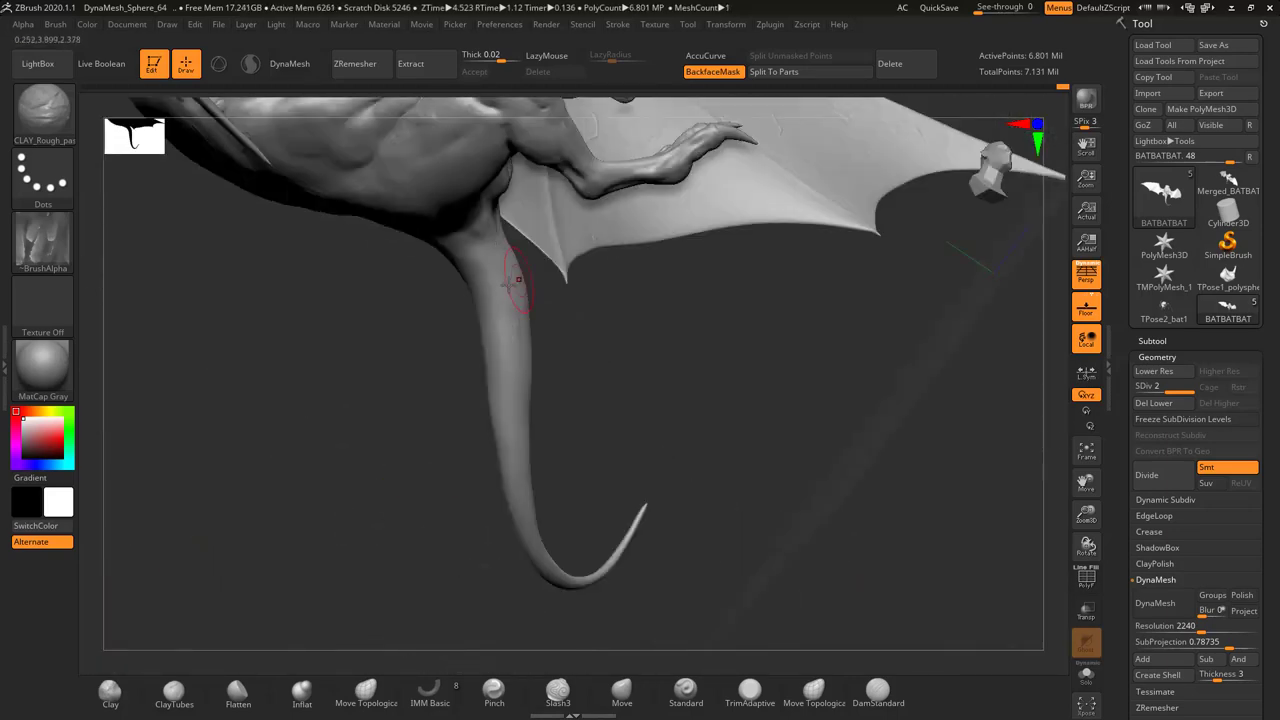
{"action": "mouse_move", "coordinate": [490, 222]}
{"action": "right_mouse_down"}
{"action": "mouse_move", "coordinate": [749, 354]}
{"action": "mouse_move", "coordinate": [686, 366]}
{"action": "mouse_move", "coordinate": [676, 423]}
{"action": "mouse_move", "coordinate": [662, 306]}
{"action": "right_mouse_up"}
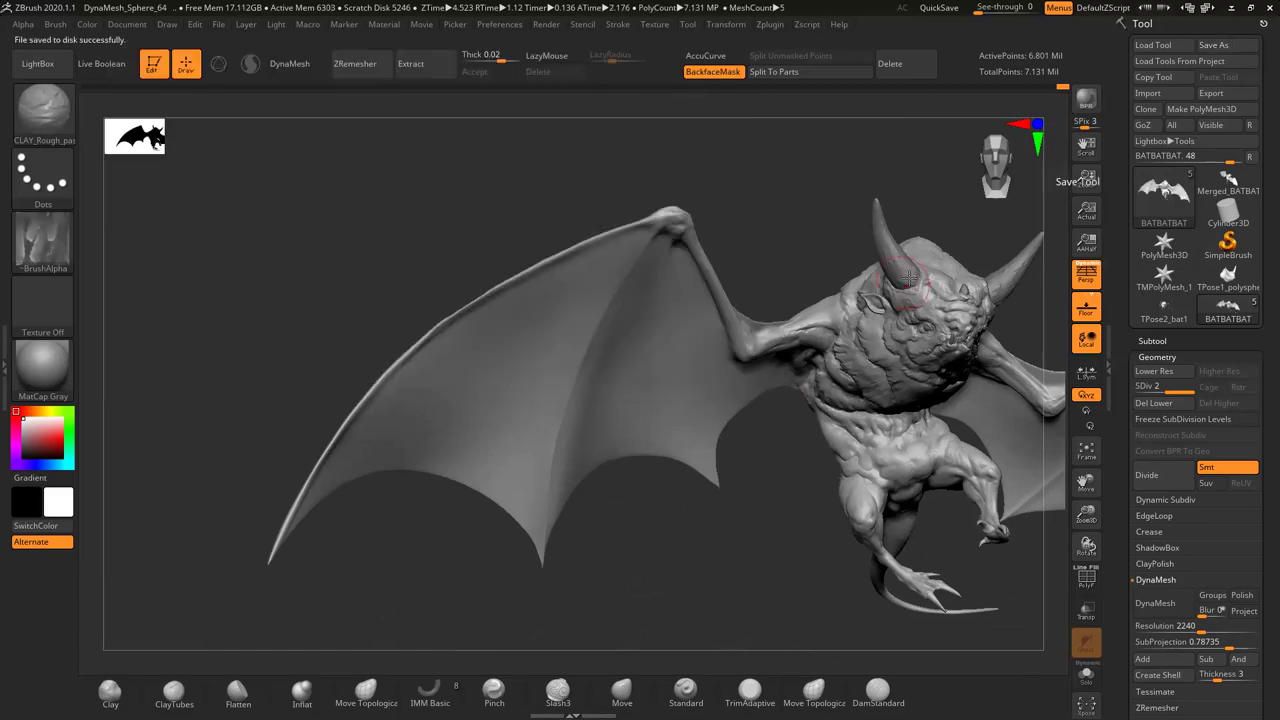
{"action": "mouse_move", "coordinate": [903, 280]}
{"action": "right_mouse_down"}
{"action": "mouse_move", "coordinate": [657, 429]}
{"action": "mouse_move", "coordinate": [921, 384]}
{"action": "mouse_move", "coordinate": [777, 260]}
{"action": "right_mouse_up"}
Refine the front of the body, tail and left wing, then select the ClayTubes brush
{"action": "mouse_move", "coordinate": [843, 448]}
{"action": "right_mouse_down"}
{"action": "mouse_move", "coordinate": [900, 400]}
{"action": "mouse_move", "coordinate": [829, 271]}
{"action": "mouse_move", "coordinate": [760, 340]}
{"action": "mouse_move", "coordinate": [733, 435]}
{"action": "mouse_move", "coordinate": [643, 423]}
{"action": "mouse_move", "coordinate": [790, 300]}
{"action": "mouse_move", "coordinate": [657, 430]}
{"action": "mouse_move", "coordinate": [580, 380]}
{"action": "mouse_move", "coordinate": [534, 420]}
{"action": "mouse_move", "coordinate": [714, 287]}
{"action": "mouse_move", "coordinate": [520, 330]}
{"action": "mouse_move", "coordinate": [446, 280]}
{"action": "mouse_move", "coordinate": [480, 443]}
{"action": "mouse_move", "coordinate": [505, 403]}
{"action": "mouse_move", "coordinate": [395, 443]}
{"action": "right_mouse_up"}
{"action": "right_click_drag", "start_coordinate": [494, 405], "coordinate": [717, 420]}
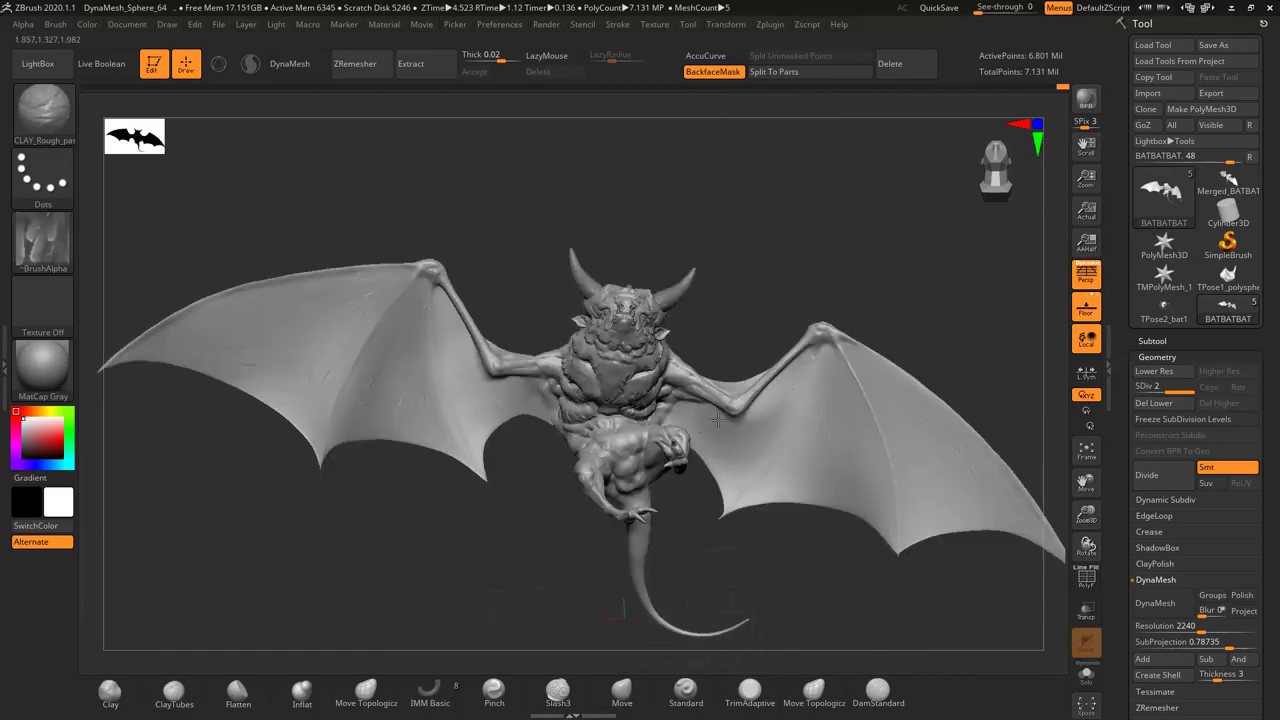
{"action": "mouse_move", "coordinate": [851, 459]}
{"action": "right_mouse_down"}
{"action": "mouse_move", "coordinate": [667, 277]}
{"action": "mouse_move", "coordinate": [607, 274]}
{"action": "mouse_move", "coordinate": [658, 409]}
{"action": "mouse_move", "coordinate": [700, 450]}
{"action": "right_mouse_up"}
{"action": "mouse_move", "coordinate": [700, 342]}
{"action": "right_mouse_down"}
{"action": "mouse_move", "coordinate": [660, 330]}
{"action": "mouse_move", "coordinate": [735, 270]}
{"action": "right_mouse_up"}
{"action": "key", "text": "b"}
{"action": "key", "text": "c"}
{"action": "key", "text": "t"}
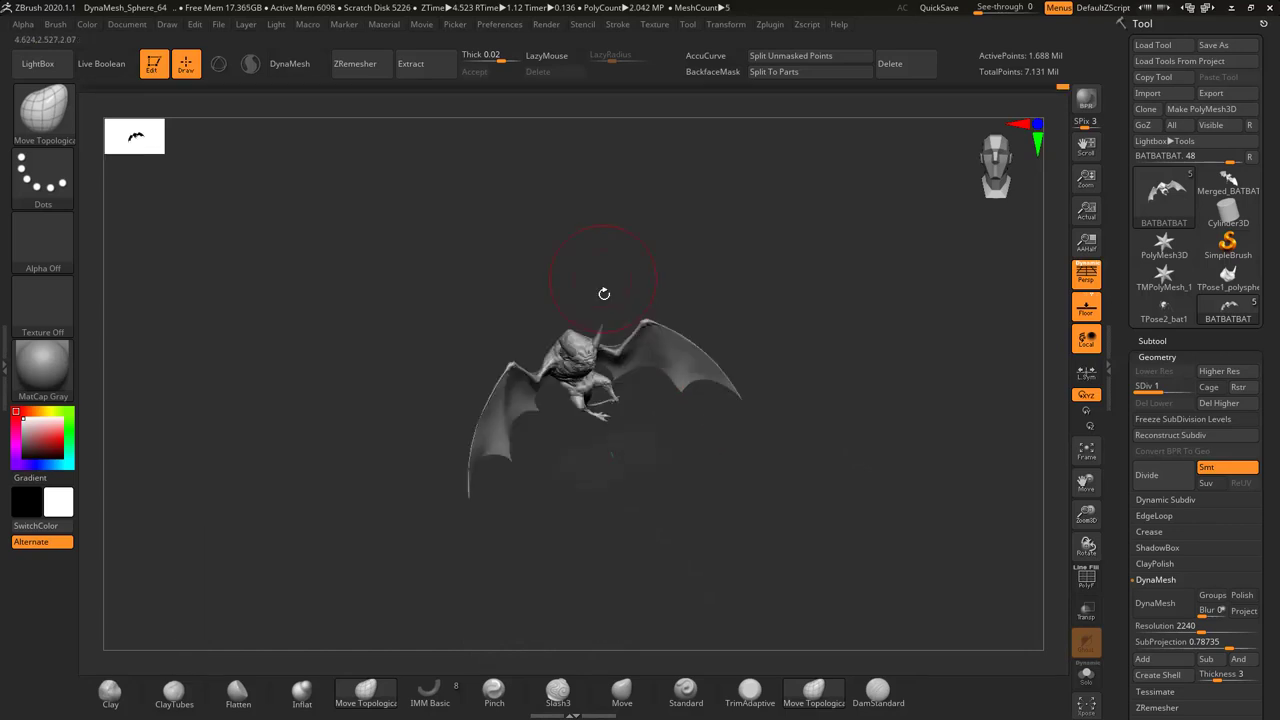
Solo the body subtool to hide the wings and frame the head and torso up close
{"action": "left_click_drag", "start_coordinate": [587, 375], "coordinate": [616, 323]}
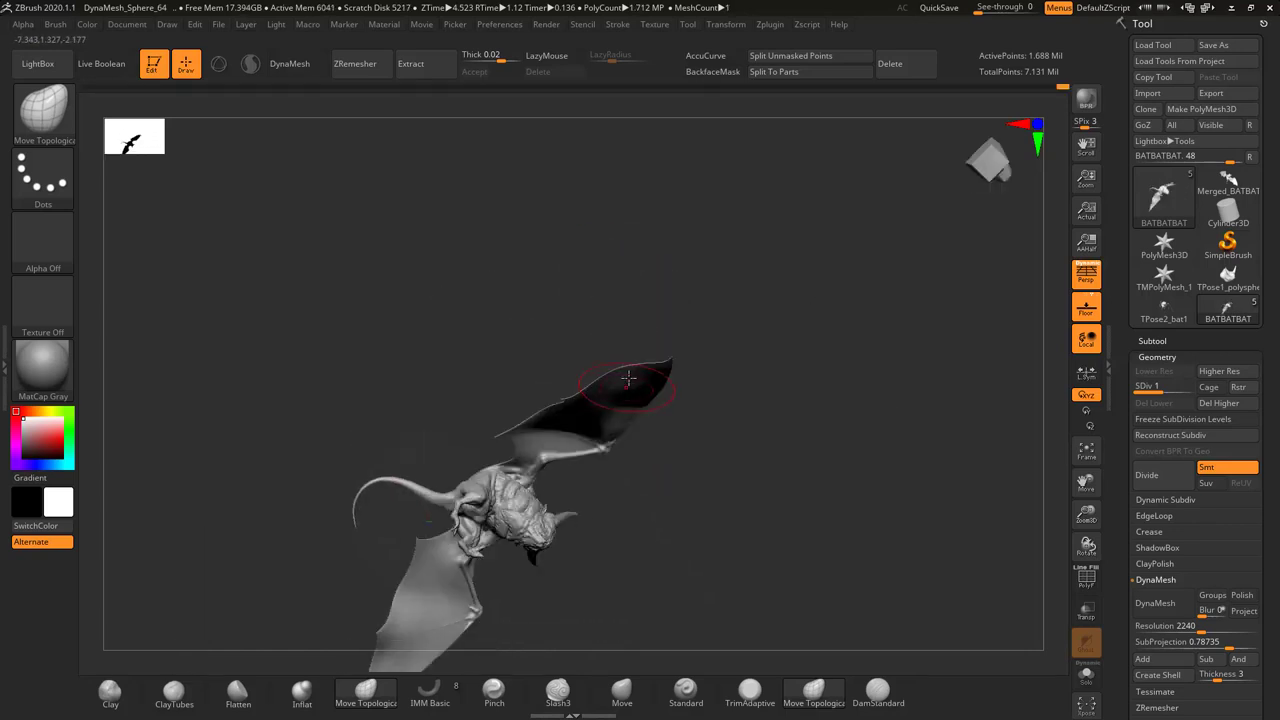
{"action": "left_click_drag", "start_coordinate": [593, 436], "coordinate": [537, 316]}
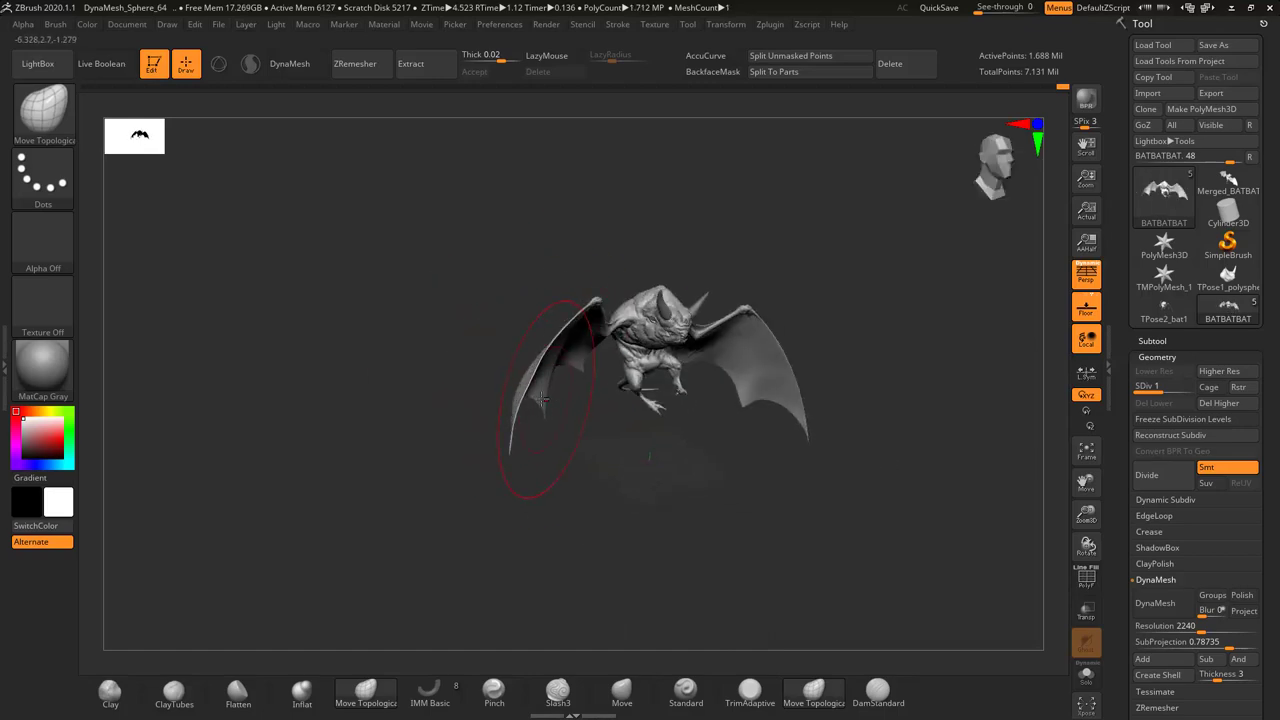
{"action": "mouse_move", "coordinate": [471, 334]}
{"action": "left_mouse_down"}
{"action": "mouse_move", "coordinate": [573, 318]}
{"action": "mouse_move", "coordinate": [520, 275]}
{"action": "mouse_move", "coordinate": [491, 149]}
{"action": "mouse_move", "coordinate": [466, 400]}
{"action": "mouse_move", "coordinate": [496, 364]}
{"action": "mouse_move", "coordinate": [429, 277]}
{"action": "mouse_move", "coordinate": [517, 346]}
{"action": "mouse_move", "coordinate": [508, 287]}
{"action": "mouse_move", "coordinate": [486, 334]}
{"action": "left_mouse_up"}
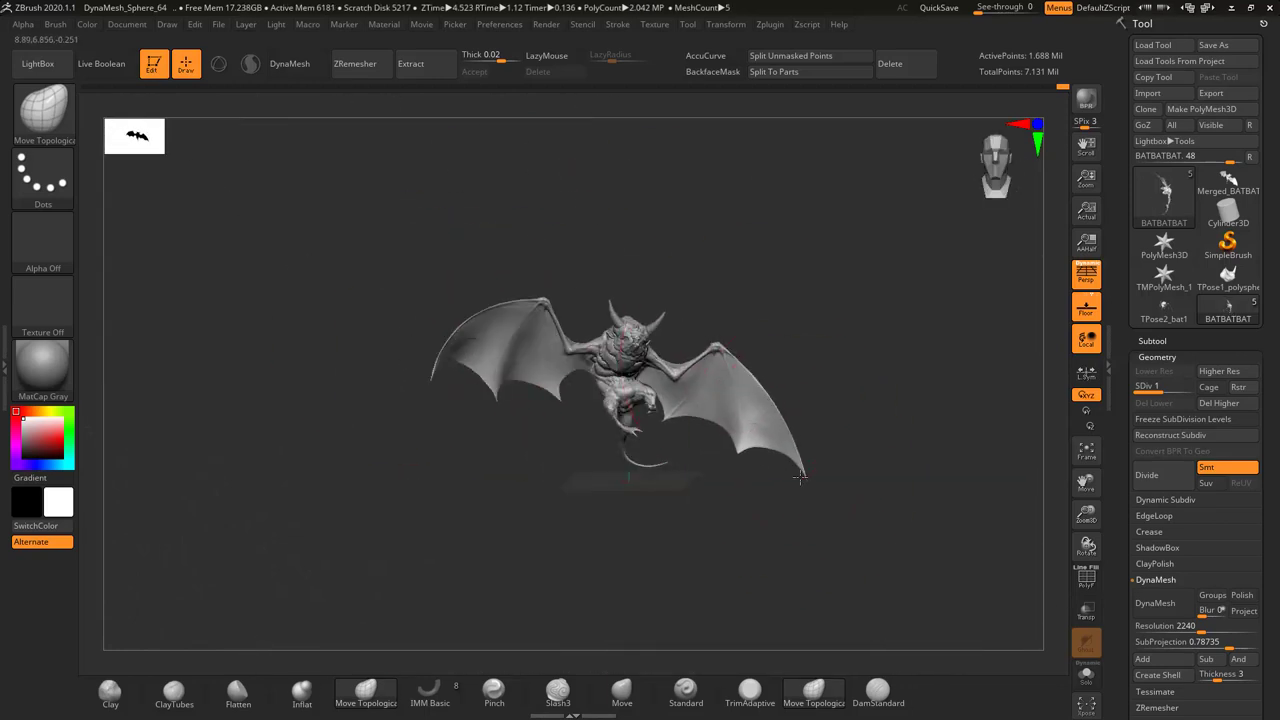
{"action": "mouse_move", "coordinate": [800, 477]}
{"action": "left_mouse_down"}
{"action": "mouse_move", "coordinate": [465, 342]}
{"action": "mouse_move", "coordinate": [528, 214]}
{"action": "mouse_move", "coordinate": [366, 346]}
{"action": "mouse_move", "coordinate": [555, 343]}
{"action": "mouse_move", "coordinate": [430, 330]}
{"action": "mouse_move", "coordinate": [414, 308]}
{"action": "mouse_move", "coordinate": [452, 397]}
{"action": "mouse_move", "coordinate": [520, 330]}
{"action": "mouse_move", "coordinate": [590, 320]}
{"action": "mouse_move", "coordinate": [730, 368]}
{"action": "left_mouse_up"}
{"action": "left_click", "coordinate": [590, 320], "text": "ctrl+shift"}
Carve and smooth creases across the chest, neck and head with Slash3 and Smooth
{"action": "left_click", "coordinate": [558, 690]}
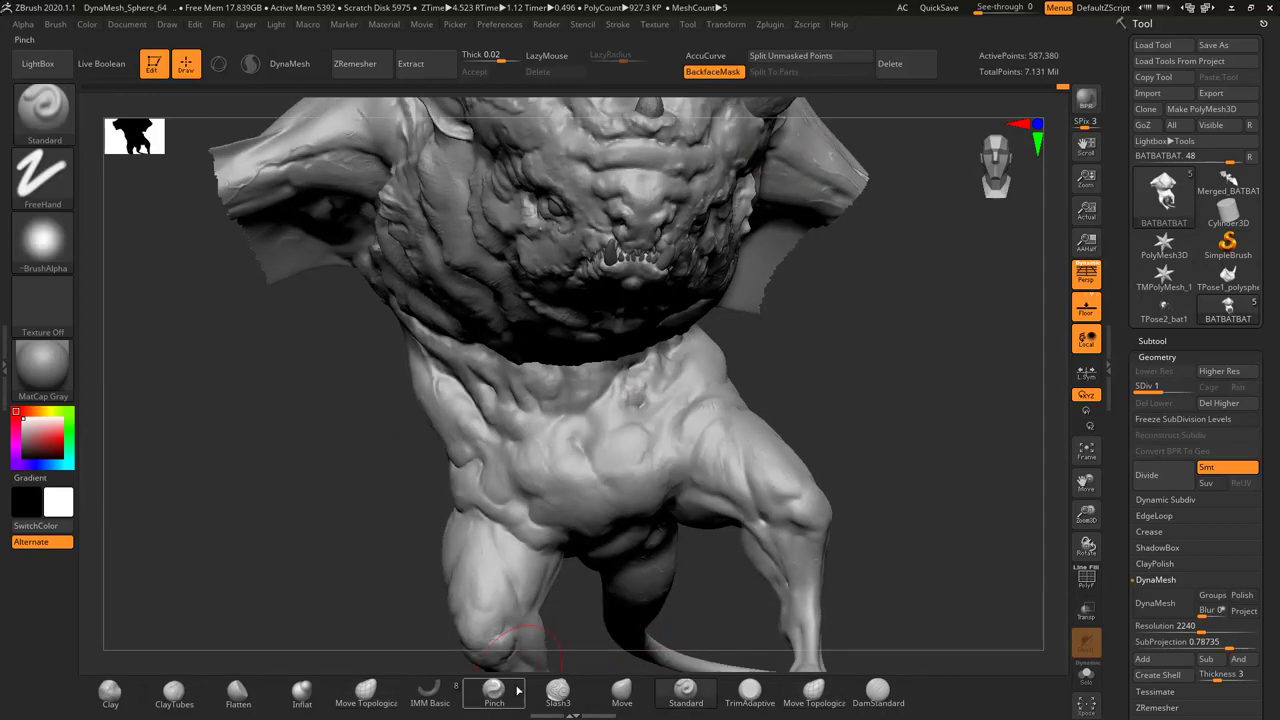
{"action": "left_click_drag", "start_coordinate": [558, 690], "coordinate": [627, 448]}
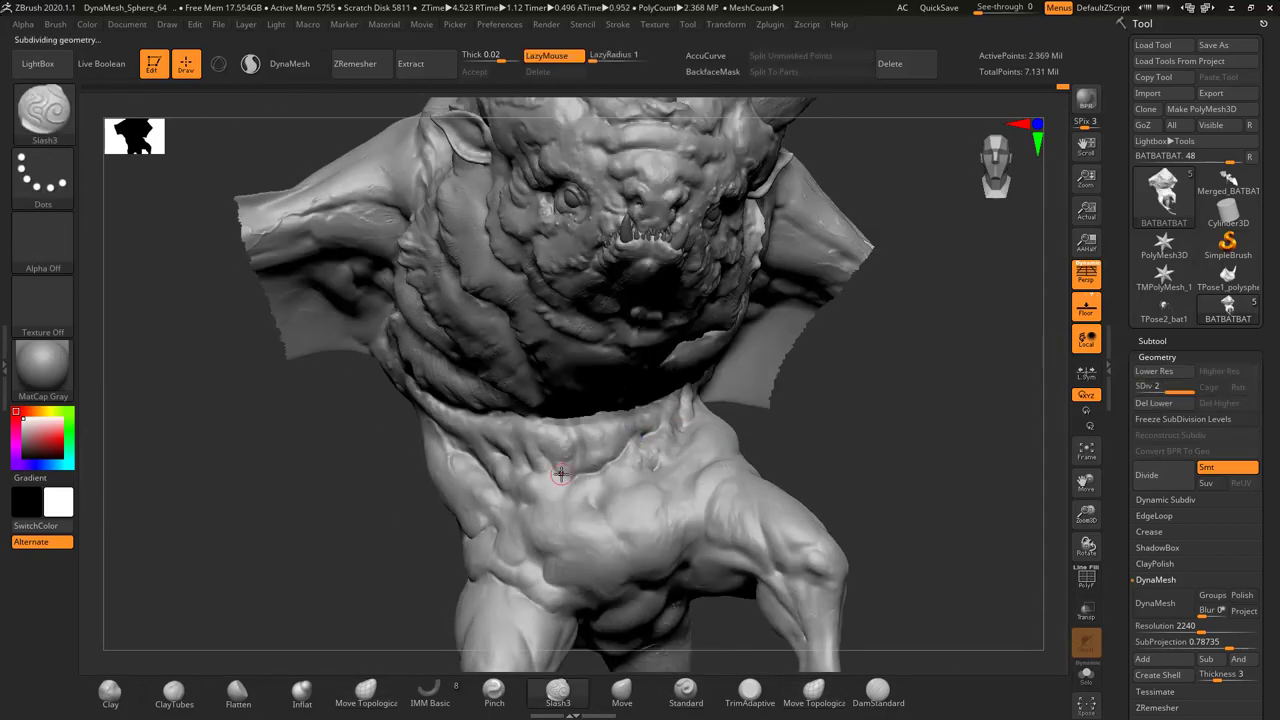
{"action": "left_click_drag", "start_coordinate": [596, 507], "coordinate": [687, 480]}
{"action": "mouse_move", "coordinate": [684, 472]}
{"action": "right_mouse_down"}
{"action": "mouse_move", "coordinate": [513, 580]}
{"action": "mouse_move", "coordinate": [630, 522]}
{"action": "mouse_move", "coordinate": [594, 412]}
{"action": "mouse_move", "coordinate": [604, 500]}
{"action": "mouse_move", "coordinate": [660, 530]}
{"action": "mouse_move", "coordinate": [538, 550]}
{"action": "mouse_move", "coordinate": [594, 509]}
{"action": "right_mouse_up"}
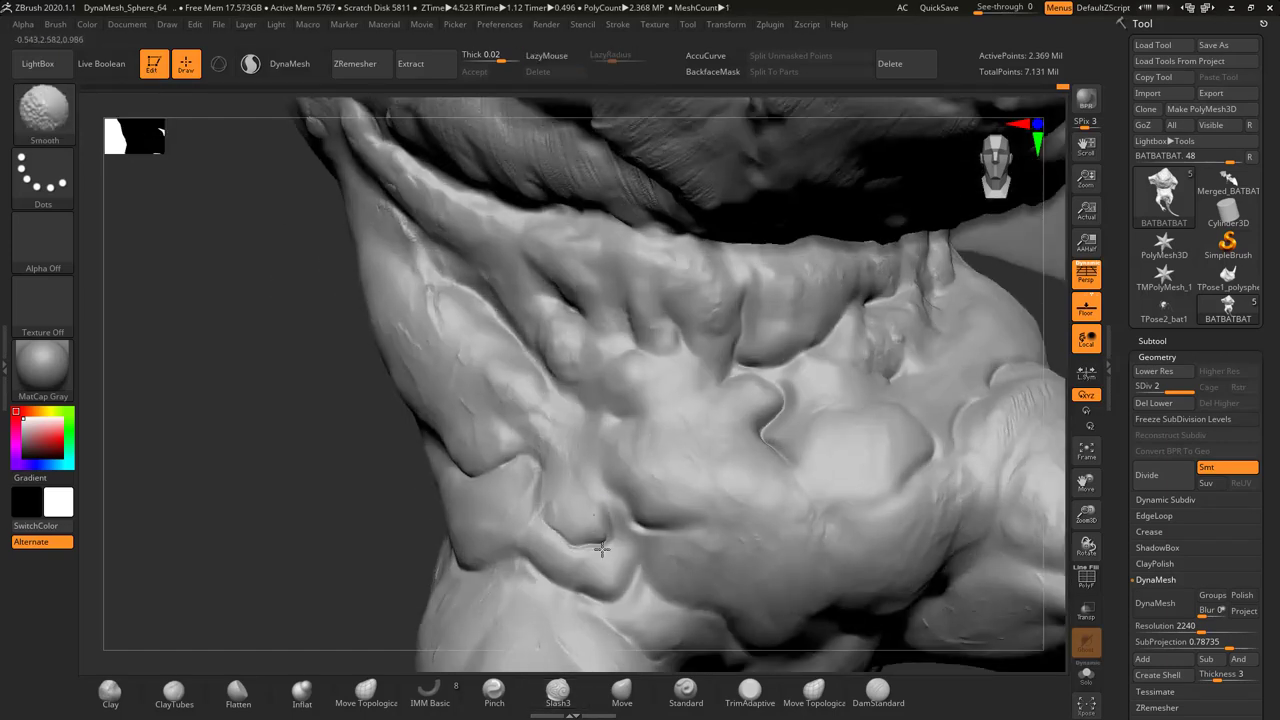
{"action": "key", "text": "f"}
{"action": "right_click_drag", "start_coordinate": [683, 563], "coordinate": [576, 473], "text": "ctrl"}
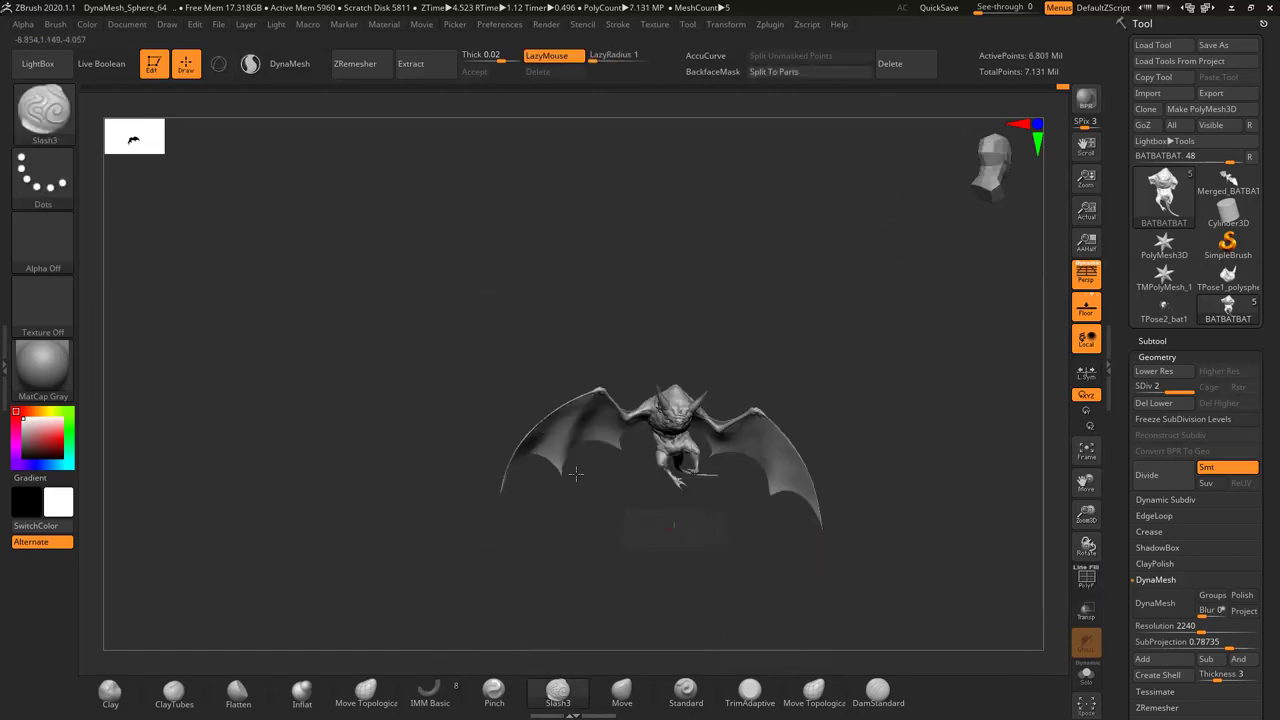
{"action": "right_click_drag", "start_coordinate": [685, 443], "coordinate": [369, 289], "text": "ctrl"}
With Move Topological and LazyMouse off, adjust the left wing membrane at its root
{"action": "key", "text": "b"}
{"action": "key", "text": "m"}
{"action": "key", "text": "t"}
{"action": "mouse_move", "coordinate": [366, 357]}
{"action": "right_mouse_down"}
{"action": "mouse_move", "coordinate": [429, 371]}
{"action": "mouse_move", "coordinate": [414, 306]}
{"action": "right_mouse_up"}
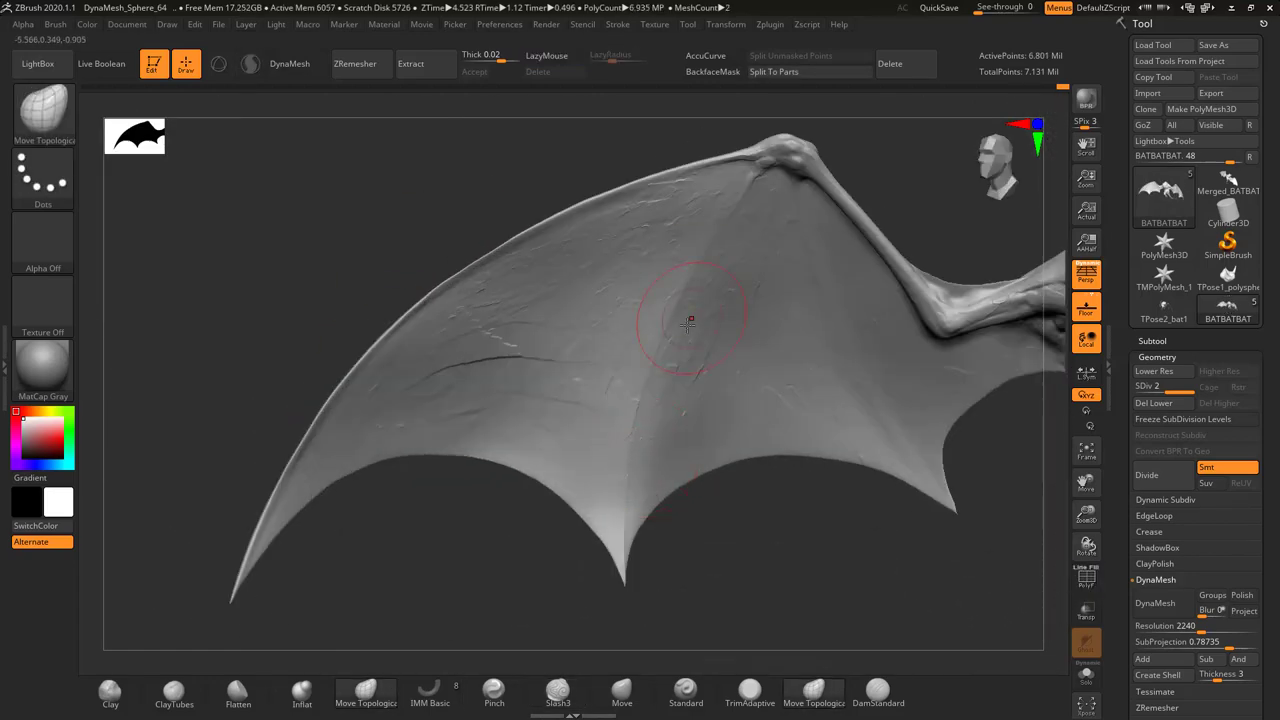
{"action": "mouse_move", "coordinate": [571, 286]}
{"action": "right_mouse_down", "text": "ctrl"}
{"action": "mouse_move", "coordinate": [563, 432]}
{"action": "mouse_move", "coordinate": [191, 684]}
{"action": "right_mouse_up", "text": "ctrl"}
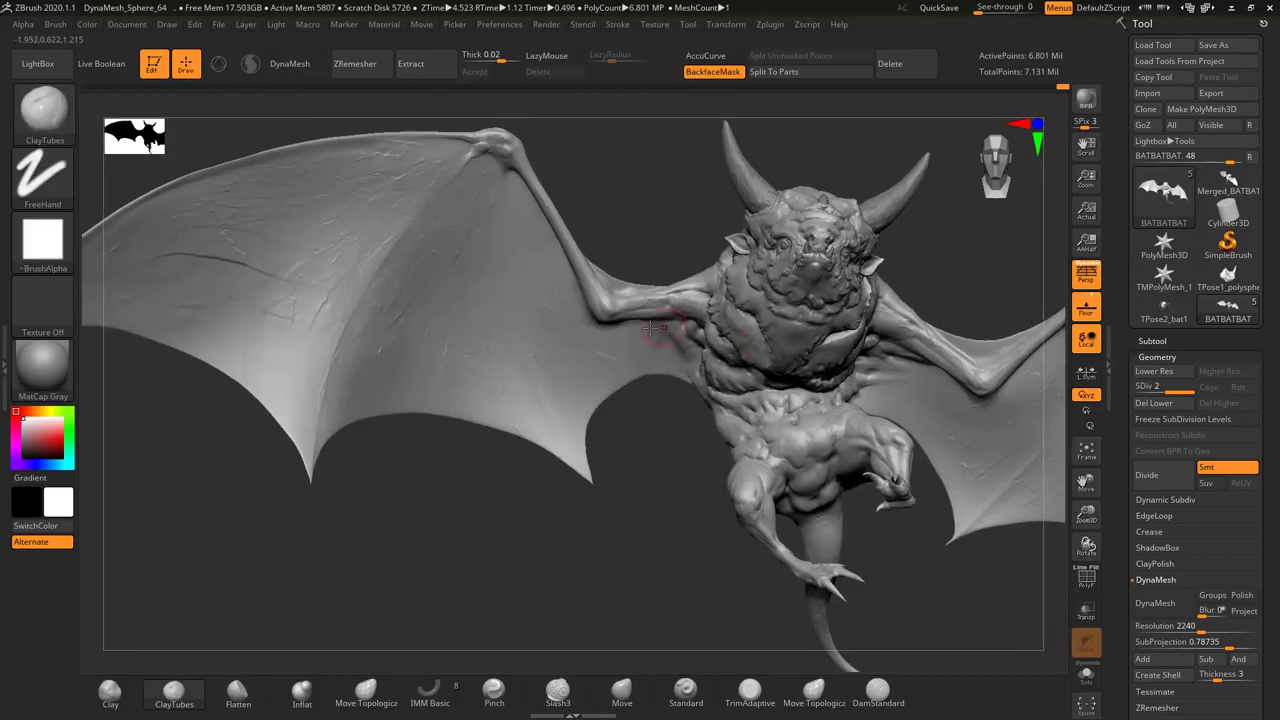
{"action": "mouse_move", "coordinate": [683, 309]}
{"action": "right_mouse_down", "text": "ctrl"}
{"action": "mouse_move", "coordinate": [632, 337]}
{"action": "mouse_move", "coordinate": [683, 323]}
{"action": "right_mouse_up", "text": "ctrl"}
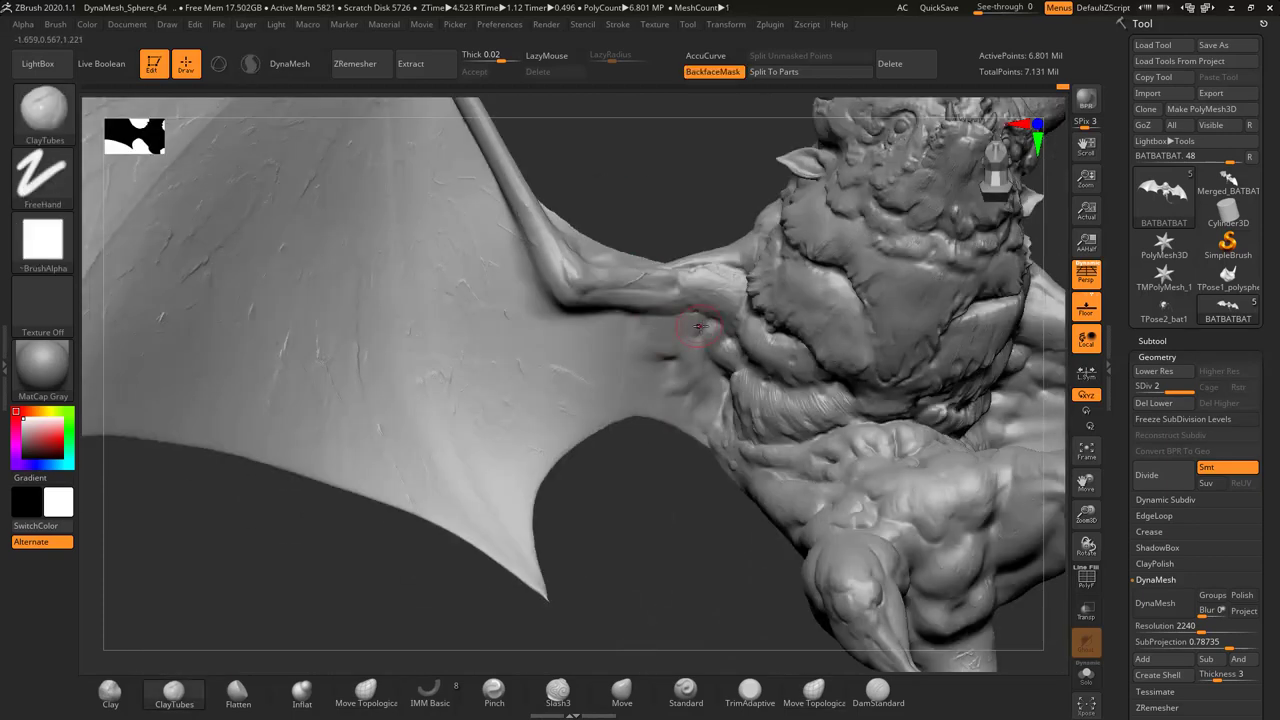
{"action": "key", "text": "f"}
{"action": "key", "text": "shift+d"}
{"action": "mouse_move", "coordinate": [526, 277]}
{"action": "right_mouse_down"}
{"action": "mouse_move", "coordinate": [457, 257]}
{"action": "mouse_move", "coordinate": [486, 234]}
{"action": "right_mouse_up"}
Select ClayTubes and build up form on the side of the bat
{"action": "key", "text": "b"}
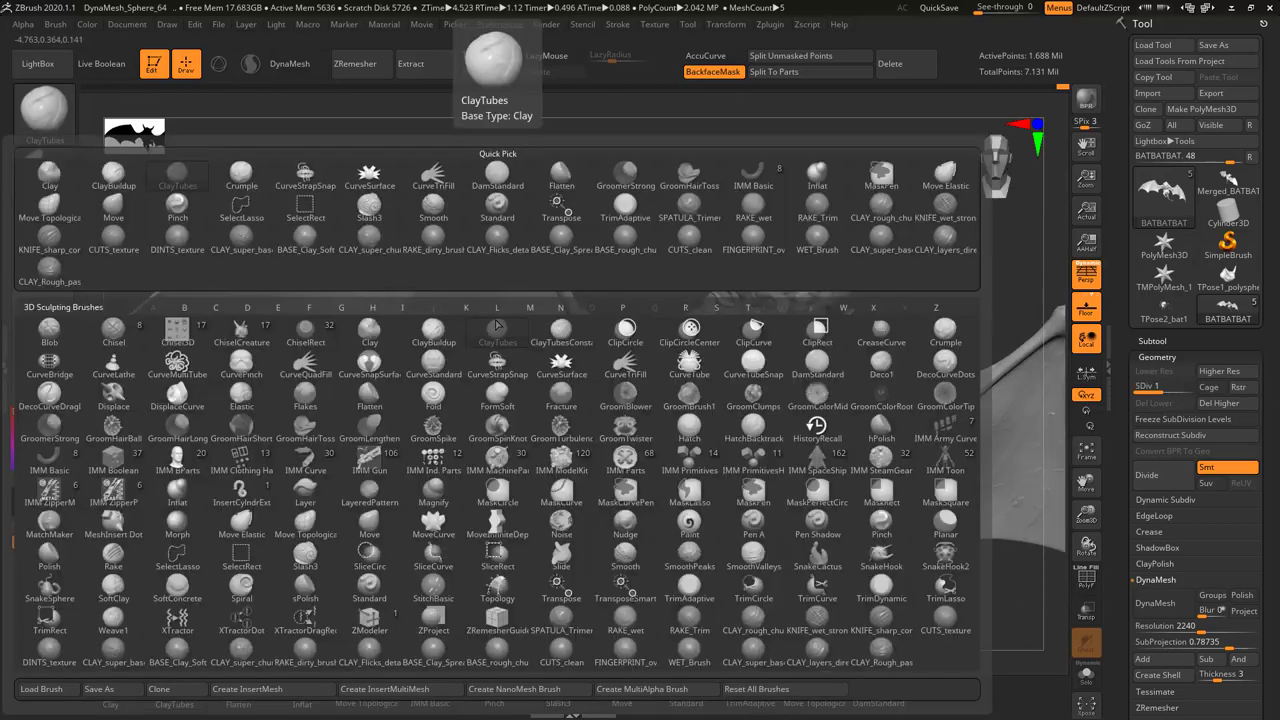
{"action": "left_click", "coordinate": [497, 325]}
{"action": "key", "text": "f"}
{"action": "mouse_move", "coordinate": [640, 400]}
{"action": "right_mouse_down"}
{"action": "mouse_move", "coordinate": [749, 450]}
{"action": "mouse_move", "coordinate": [641, 364]}
{"action": "right_mouse_up"}
Reshape the left wing's upper edge around the elbow with the Move brush
{"action": "key", "text": "b"}
{"action": "key", "text": "m"}
{"action": "key", "text": "v"}
{"action": "mouse_move", "coordinate": [725, 494]}
{"action": "right_mouse_down"}
{"action": "mouse_move", "coordinate": [600, 409]}
{"action": "mouse_move", "coordinate": [834, 319]}
{"action": "mouse_move", "coordinate": [663, 371]}
{"action": "mouse_move", "coordinate": [666, 357]}
{"action": "mouse_move", "coordinate": [790, 349]}
{"action": "mouse_move", "coordinate": [775, 365]}
{"action": "mouse_move", "coordinate": [514, 286]}
{"action": "mouse_move", "coordinate": [805, 380]}
{"action": "mouse_move", "coordinate": [690, 330]}
{"action": "mouse_move", "coordinate": [663, 300]}
{"action": "mouse_move", "coordinate": [690, 330]}
{"action": "right_mouse_up"}
{"action": "key", "text": "s"}
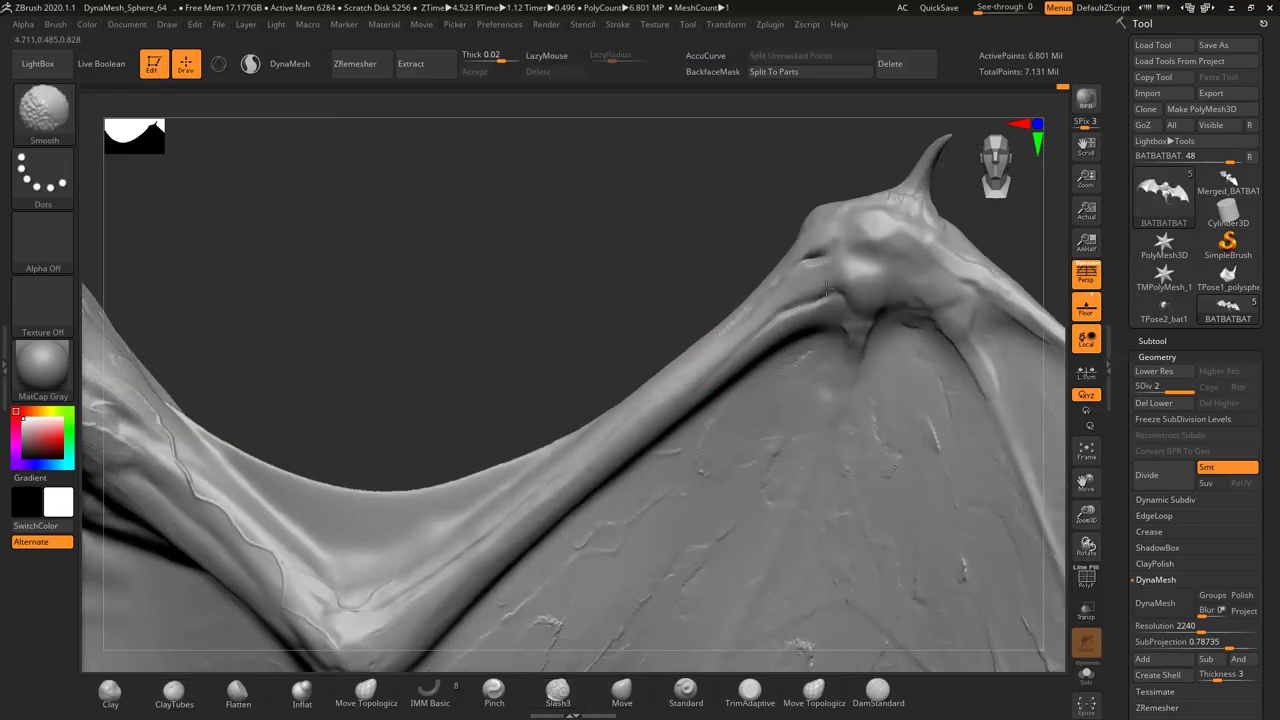
{"action": "mouse_move", "coordinate": [826, 289]}
{"action": "left_mouse_down"}
{"action": "mouse_move", "coordinate": [943, 409]}
{"action": "mouse_move", "coordinate": [864, 270]}
{"action": "left_mouse_up"}
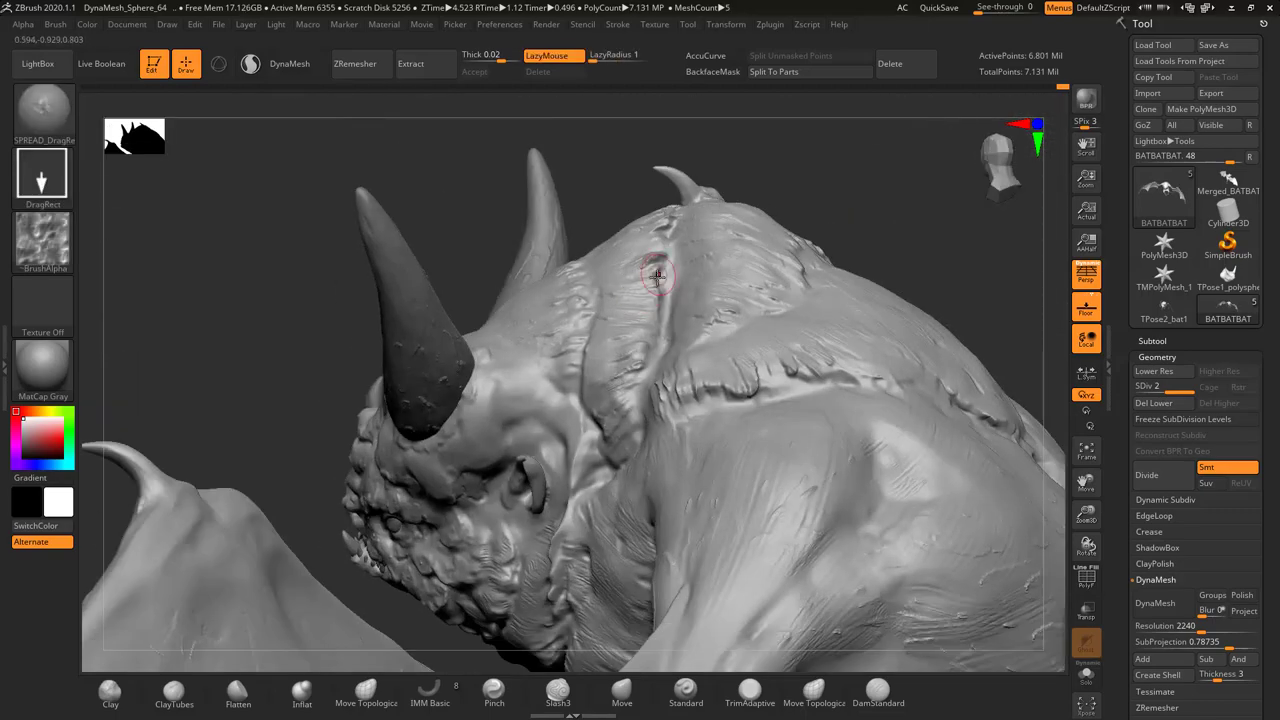
Pull rows of small spikes along the head, neck and torso ridges with SnakeHook, masking with MaskPen
{"action": "left_click", "coordinate": [62, 137]}
{"action": "key", "text": "s"}
{"action": "key", "text": "h"}
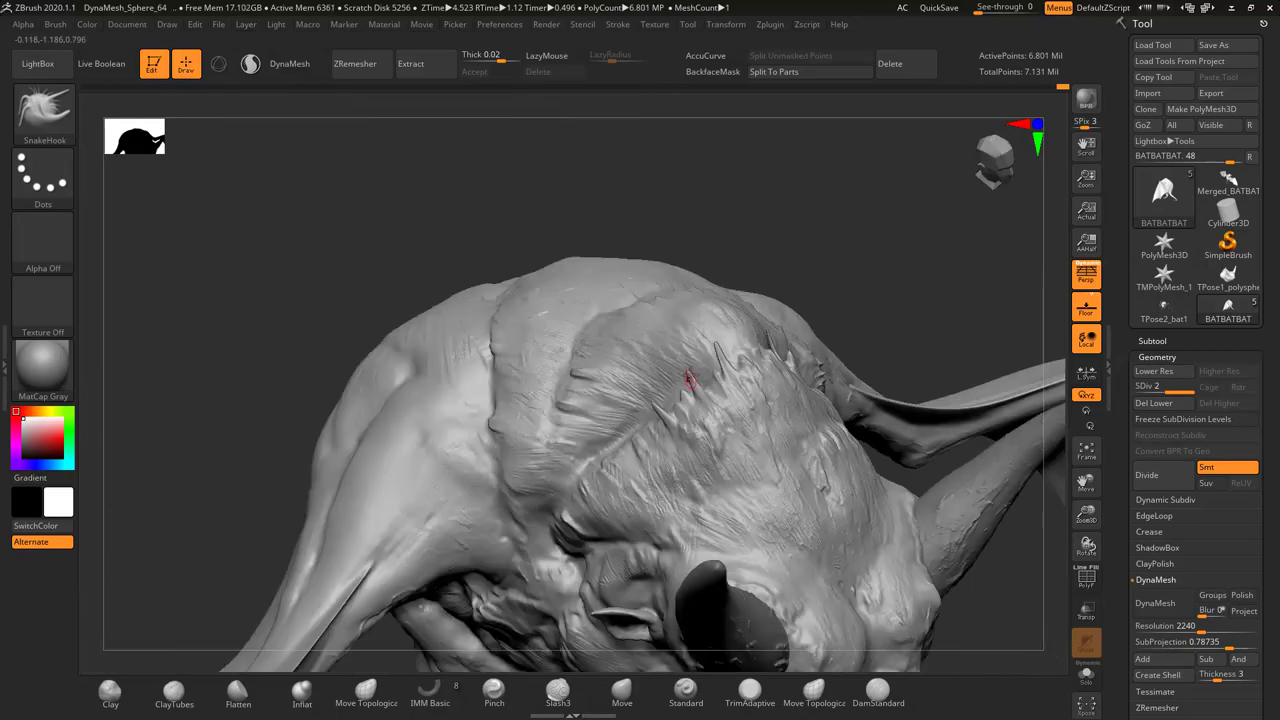
{"action": "mouse_move", "coordinate": [688, 378]}
{"action": "left_mouse_down"}
{"action": "mouse_move", "coordinate": [810, 448]}
{"action": "mouse_move", "coordinate": [571, 471]}
{"action": "mouse_move", "coordinate": [643, 471]}
{"action": "mouse_move", "coordinate": [620, 480]}
{"action": "mouse_move", "coordinate": [667, 486]}
{"action": "left_mouse_up"}
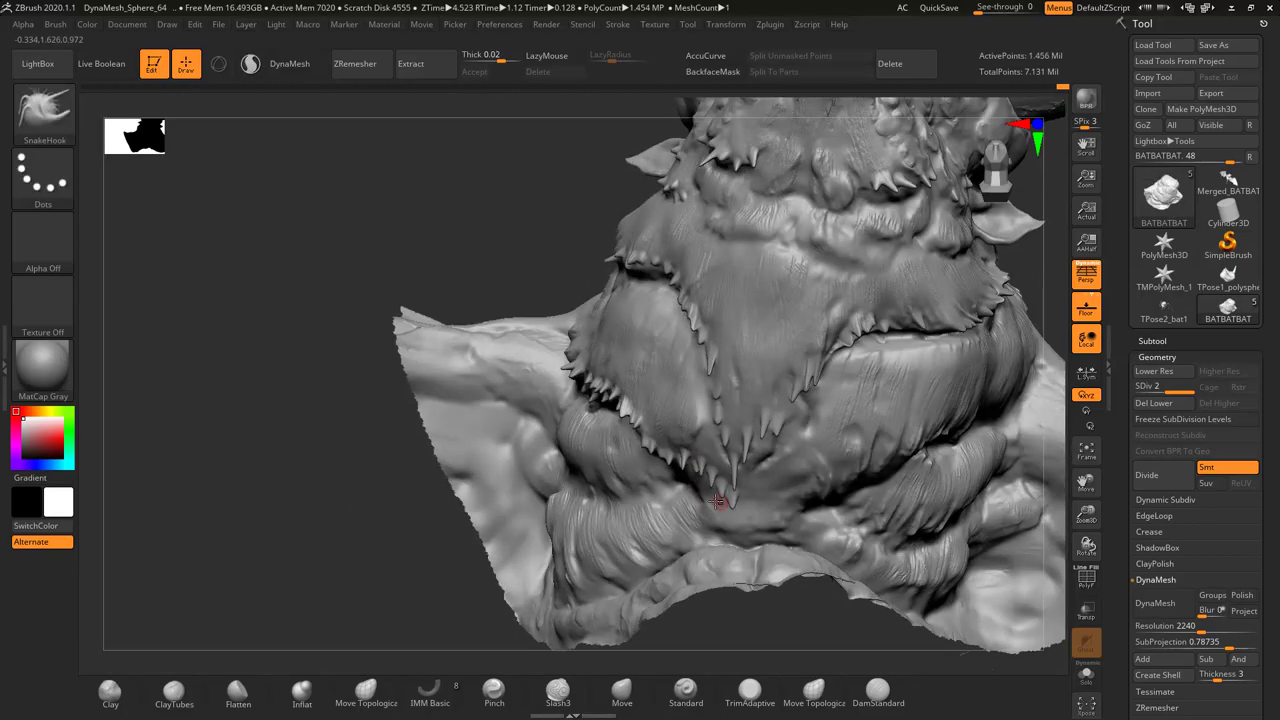
{"action": "mouse_move", "coordinate": [718, 500]}
{"action": "right_mouse_down"}
{"action": "mouse_move", "coordinate": [757, 443]}
{"action": "mouse_move", "coordinate": [887, 397]}
{"action": "right_mouse_up"}
{"action": "mouse_move", "coordinate": [797, 515]}
{"action": "right_mouse_down"}
{"action": "mouse_move", "coordinate": [963, 397]}
{"action": "mouse_move", "coordinate": [503, 443]}
{"action": "mouse_move", "coordinate": [668, 392]}
{"action": "right_mouse_up"}
{"action": "mouse_move", "coordinate": [696, 320]}
{"action": "right_mouse_down", "text": "alt"}
{"action": "mouse_move", "coordinate": [671, 386]}
{"action": "mouse_move", "coordinate": [615, 330]}
{"action": "mouse_move", "coordinate": [829, 466]}
{"action": "mouse_move", "coordinate": [909, 343]}
{"action": "mouse_move", "coordinate": [517, 447]}
{"action": "mouse_move", "coordinate": [600, 420]}
{"action": "mouse_move", "coordinate": [609, 297]}
{"action": "mouse_move", "coordinate": [517, 400]}
{"action": "mouse_move", "coordinate": [771, 220]}
{"action": "mouse_move", "coordinate": [625, 245]}
{"action": "mouse_move", "coordinate": [531, 360]}
{"action": "mouse_move", "coordinate": [651, 257]}
{"action": "mouse_move", "coordinate": [679, 359]}
{"action": "right_mouse_up", "text": "alt"}
{"action": "key", "text": "f"}
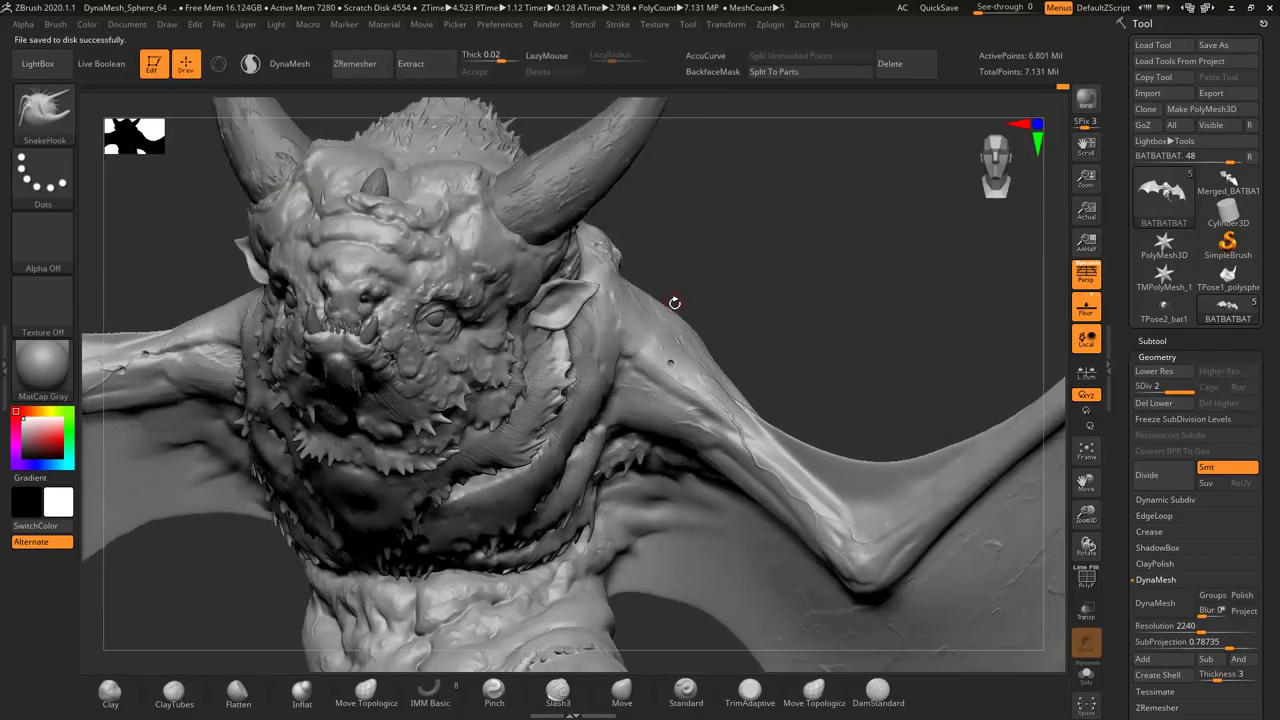
{"action": "mouse_move", "coordinate": [675, 303]}
{"action": "right_mouse_down"}
{"action": "mouse_move", "coordinate": [678, 400]}
{"action": "mouse_move", "coordinate": [674, 380]}
{"action": "mouse_move", "coordinate": [670, 398]}
{"action": "mouse_move", "coordinate": [586, 417]}
{"action": "mouse_move", "coordinate": [598, 408]}
{"action": "mouse_move", "coordinate": [671, 477]}
{"action": "mouse_move", "coordinate": [651, 466]}
{"action": "mouse_move", "coordinate": [612, 480]}
{"action": "mouse_move", "coordinate": [618, 530]}
{"action": "mouse_move", "coordinate": [608, 457]}
{"action": "mouse_move", "coordinate": [600, 560]}
{"action": "mouse_move", "coordinate": [560, 510]}
{"action": "mouse_move", "coordinate": [618, 478]}
{"action": "right_mouse_up"}
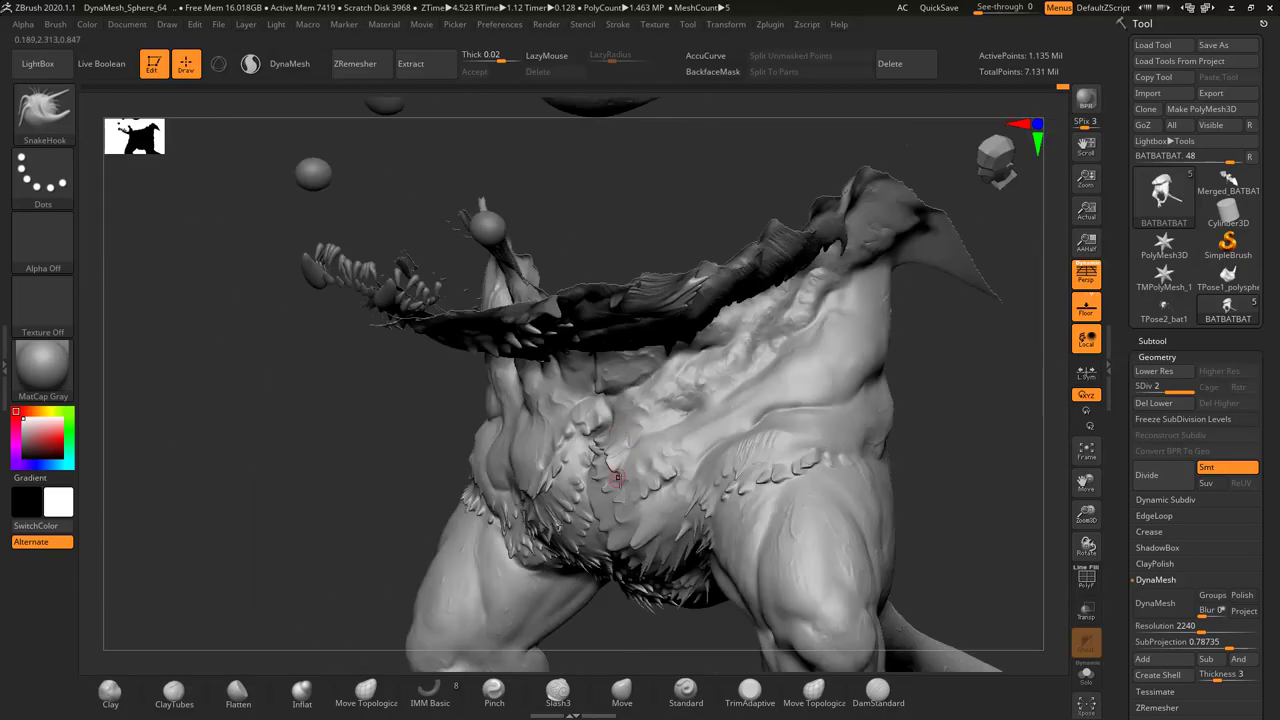
Unhide the whole bat and pull spikes along the wing elbows
{"action": "key", "text": "f"}
{"action": "left_click", "coordinate": [750, 480], "text": "ctrl+shift"}
{"action": "mouse_move", "coordinate": [750, 480]}
{"action": "right_mouse_down", "text": "alt"}
{"action": "mouse_move", "coordinate": [826, 497]}
{"action": "mouse_move", "coordinate": [676, 380]}
{"action": "right_mouse_up", "text": "alt"}
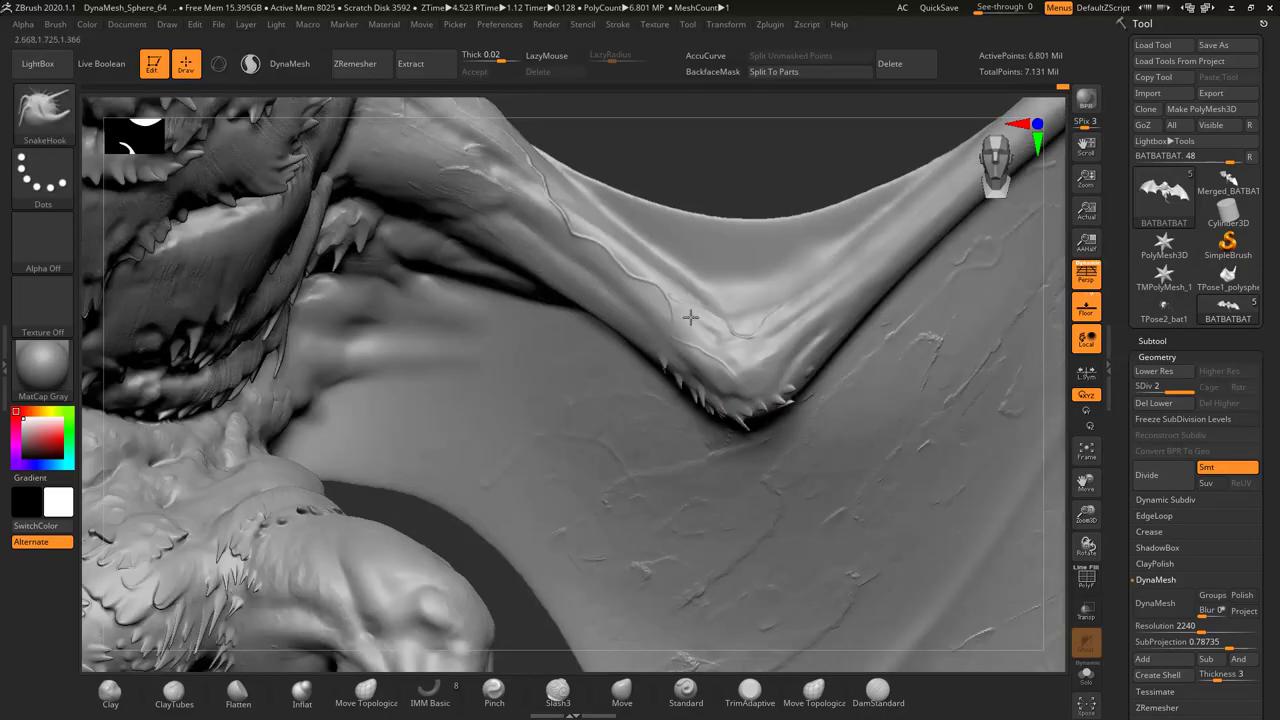
{"action": "mouse_move", "coordinate": [690, 317]}
{"action": "right_mouse_down"}
{"action": "mouse_move", "coordinate": [571, 351]}
{"action": "mouse_move", "coordinate": [648, 372]}
{"action": "right_mouse_up"}
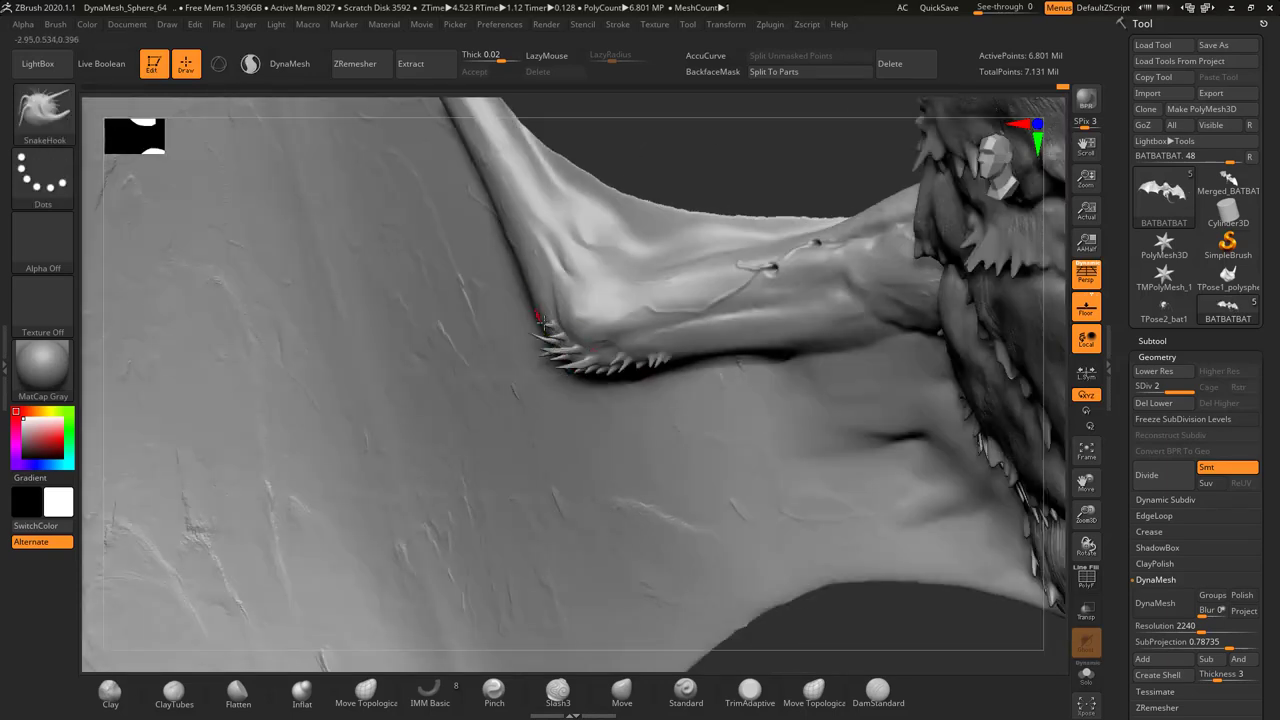
{"action": "key", "text": "f"}
{"action": "right_click_drag", "start_coordinate": [553, 318], "coordinate": [753, 288], "text": "alt"}
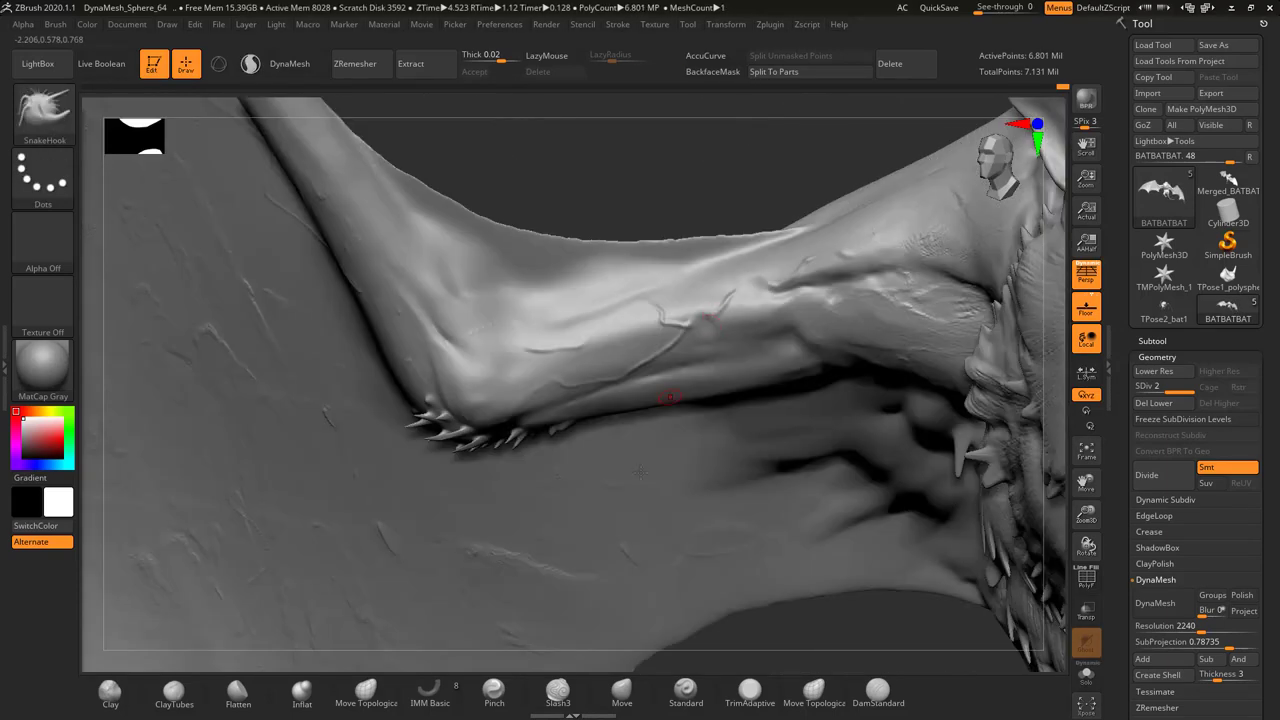
{"action": "mouse_move", "coordinate": [712, 188]}
{"action": "right_mouse_down"}
{"action": "mouse_move", "coordinate": [640, 300]}
{"action": "mouse_move", "coordinate": [560, 250]}
{"action": "right_mouse_up"}
{"action": "key", "text": "f"}
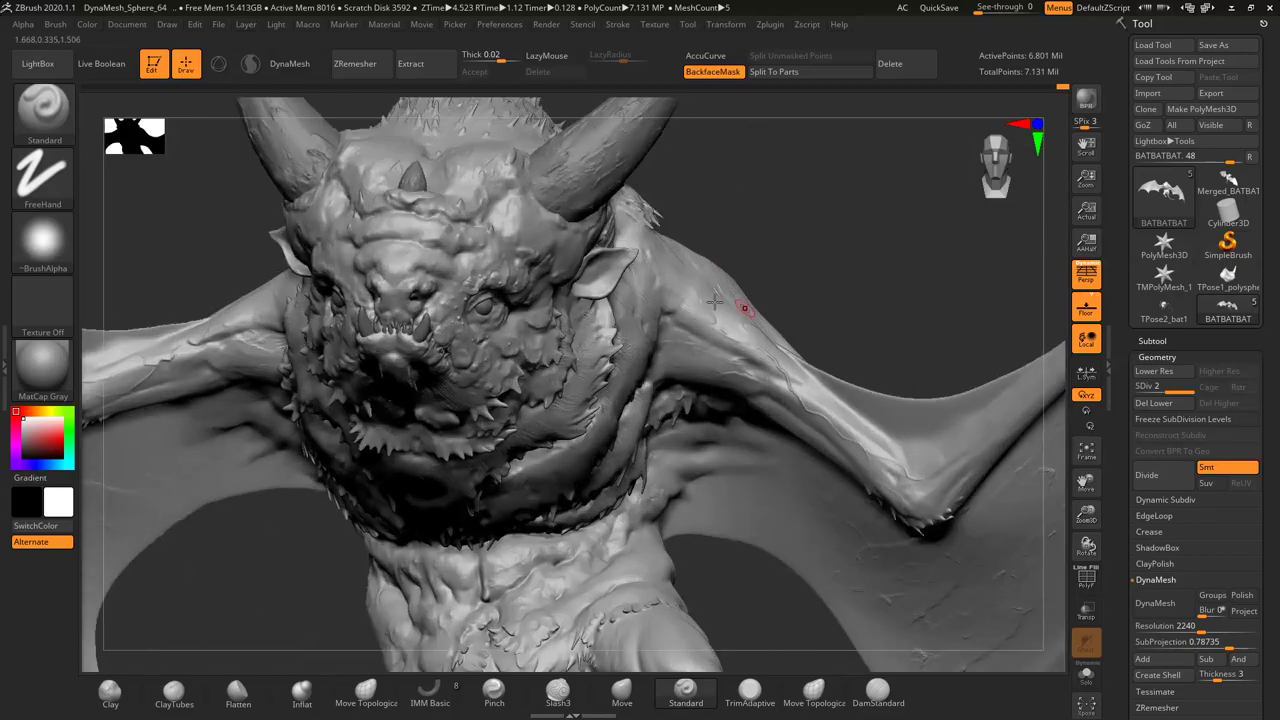
Switch to SnakeHook2 and pull spikes and rounded bumps around the head
{"action": "key", "text": "b"}
{"action": "key", "text": "s"}
{"action": "key", "text": "h"}
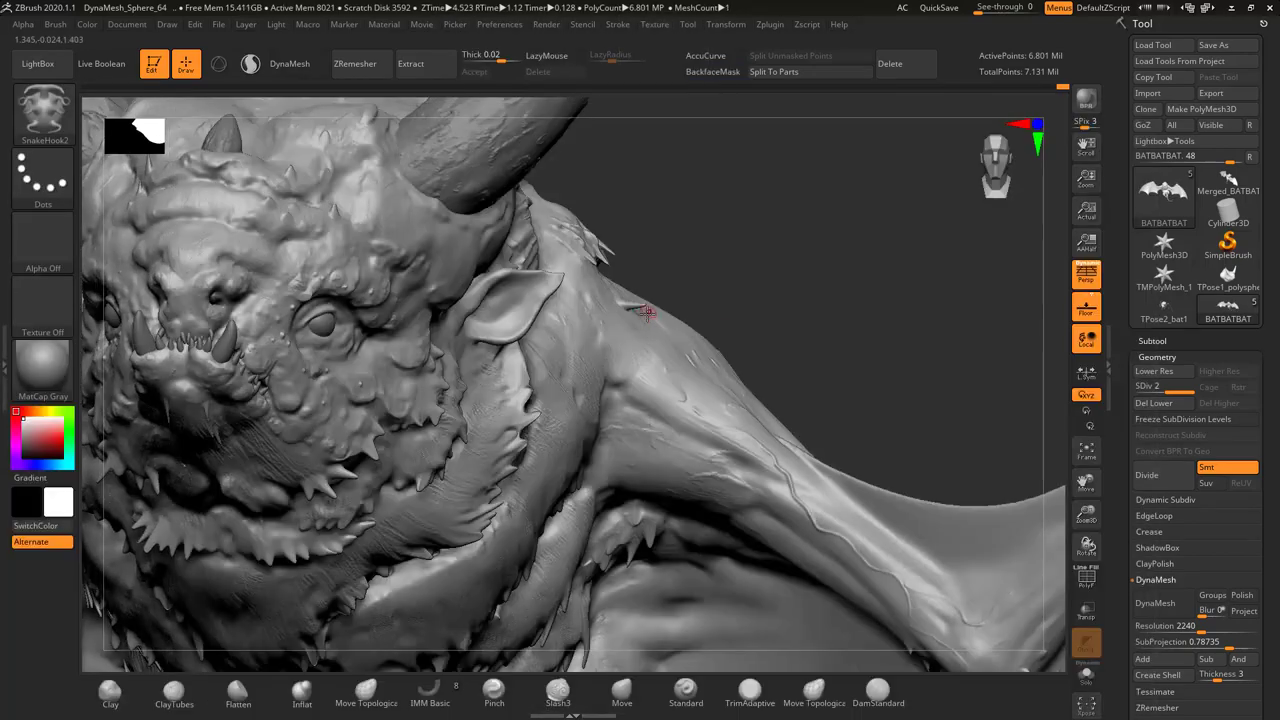
{"action": "key", "text": "b"}
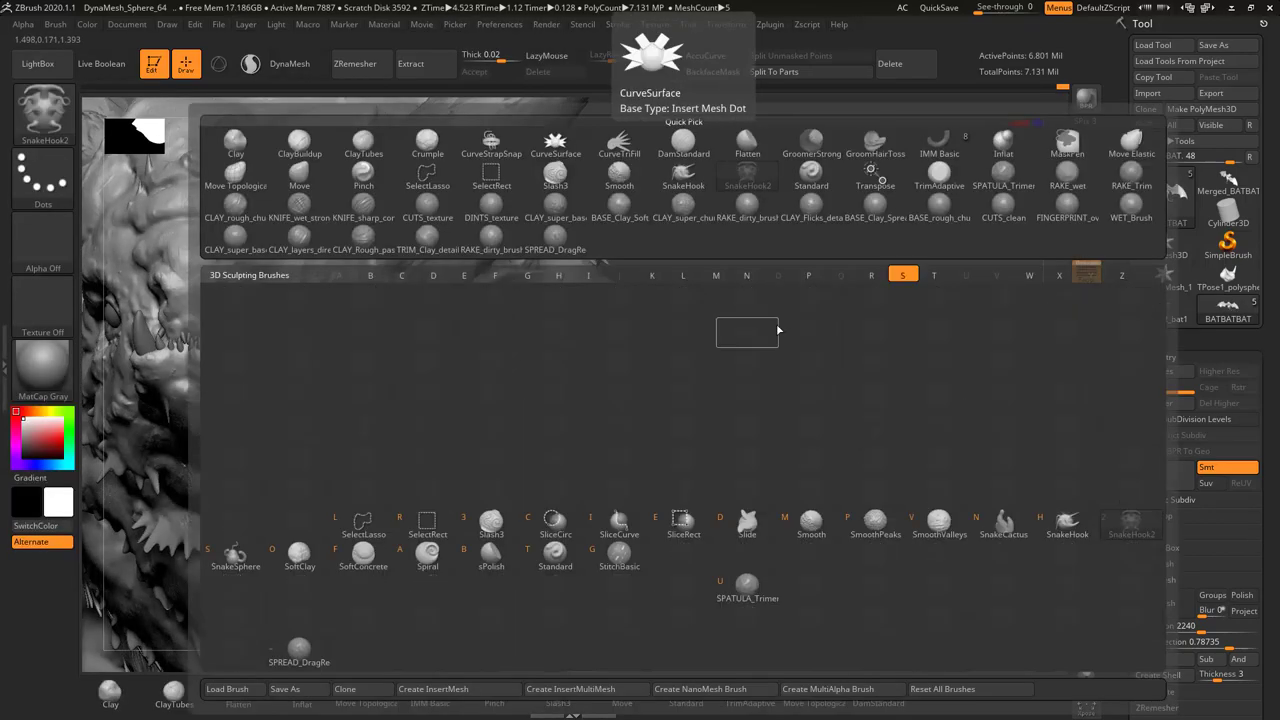
{"action": "key", "text": "s"}
{"action": "key", "text": "s"}
{"action": "mouse_move", "coordinate": [643, 334]}
{"action": "right_mouse_down"}
{"action": "mouse_move", "coordinate": [703, 303]}
{"action": "mouse_move", "coordinate": [735, 330]}
{"action": "right_mouse_up"}
Add spikes around the horn, neck and chest, masking where needed
{"action": "key", "text": "b"}
{"action": "key", "text": "Escape"}
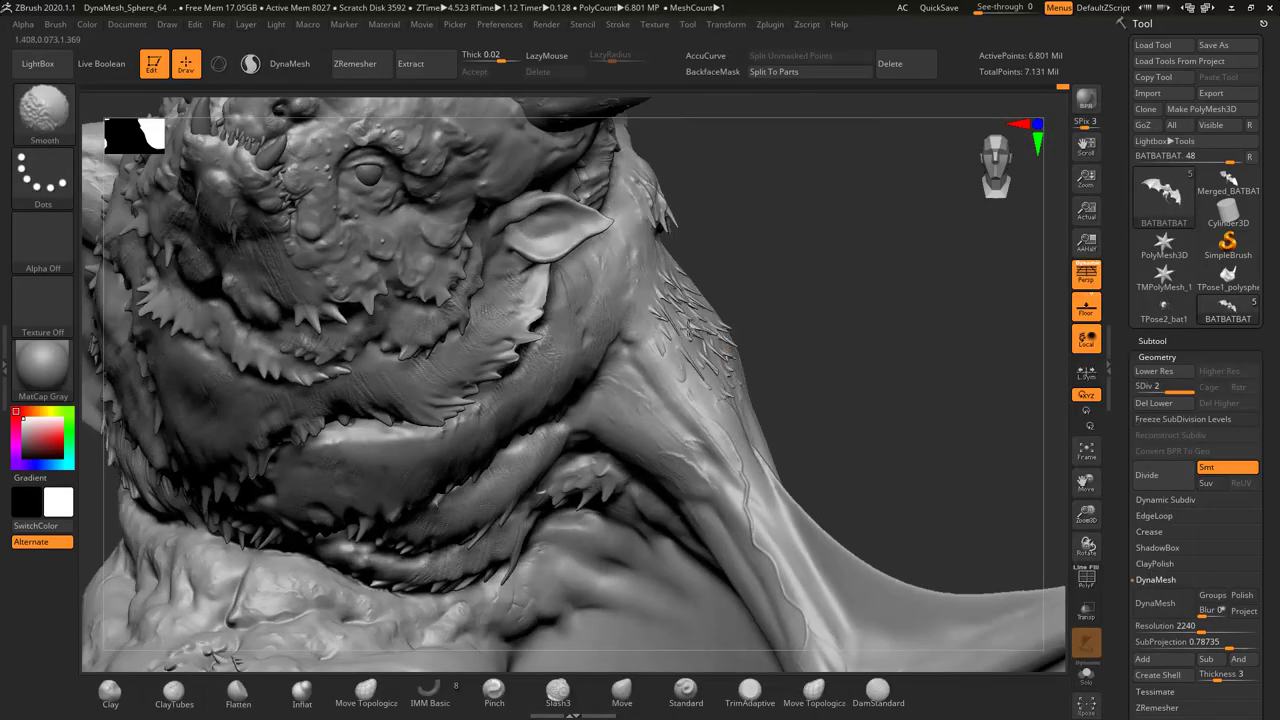
{"action": "key", "text": "f"}
{"action": "mouse_move", "coordinate": [560, 380]}
{"action": "right_mouse_down", "text": "alt"}
{"action": "mouse_move", "coordinate": [600, 300]}
{"action": "mouse_move", "coordinate": [596, 381]}
{"action": "right_mouse_up", "text": "alt"}
{"action": "right_click_drag", "start_coordinate": [517, 393], "coordinate": [667, 315]}
{"action": "key", "text": "f"}
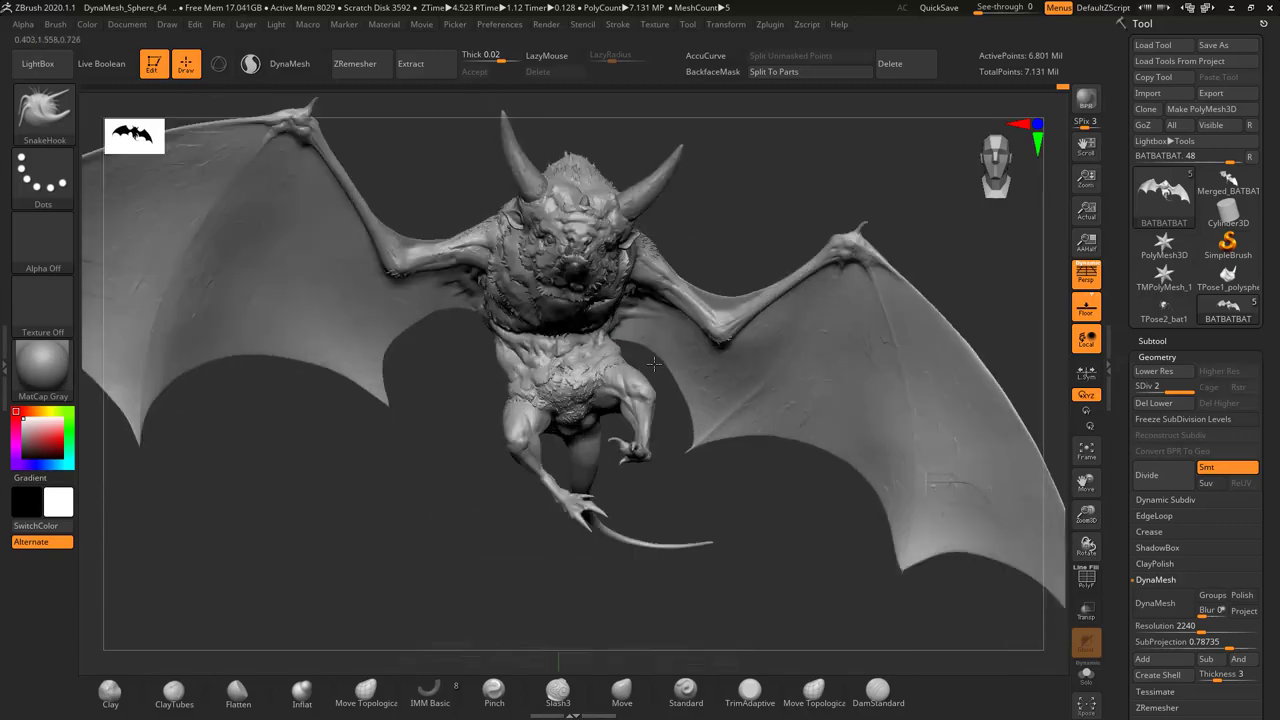
{"action": "mouse_move", "coordinate": [669, 256]}
{"action": "right_mouse_down", "text": "alt"}
{"action": "mouse_move", "coordinate": [408, 385]}
{"action": "mouse_move", "coordinate": [420, 415]}
{"action": "right_mouse_up", "text": "alt"}
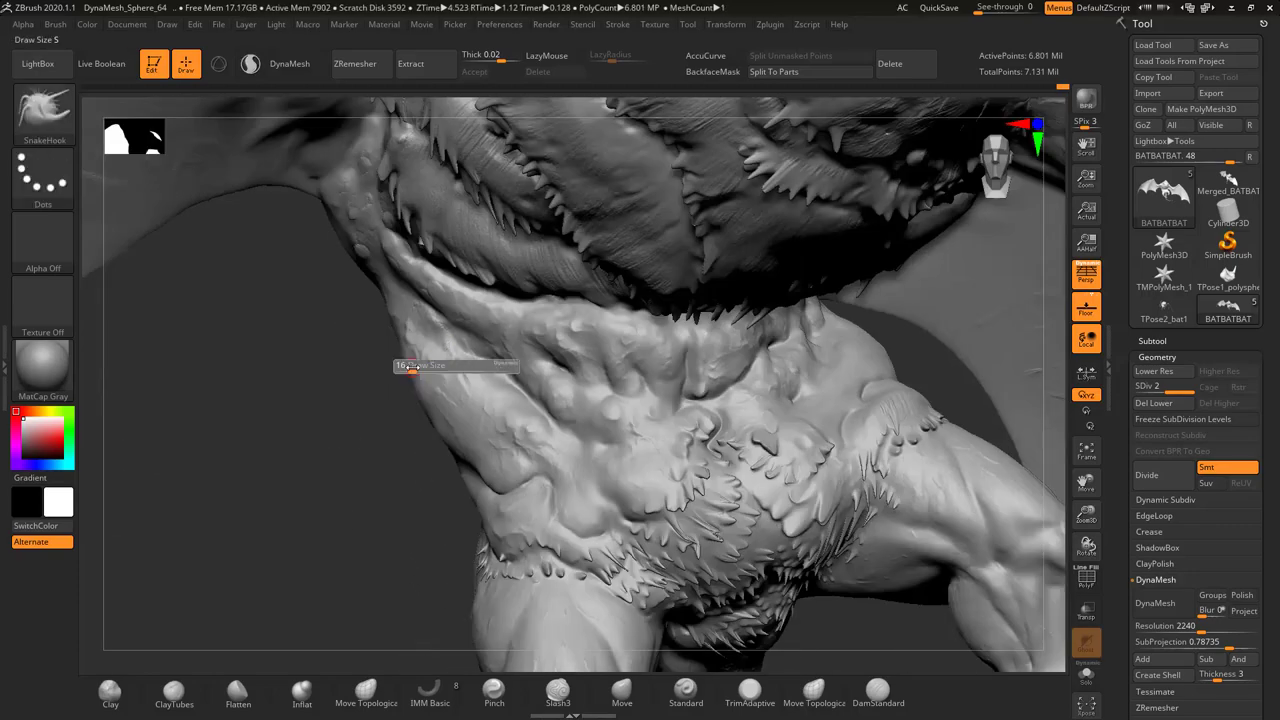
{"action": "right_click_drag", "start_coordinate": [411, 366], "coordinate": [495, 459]}
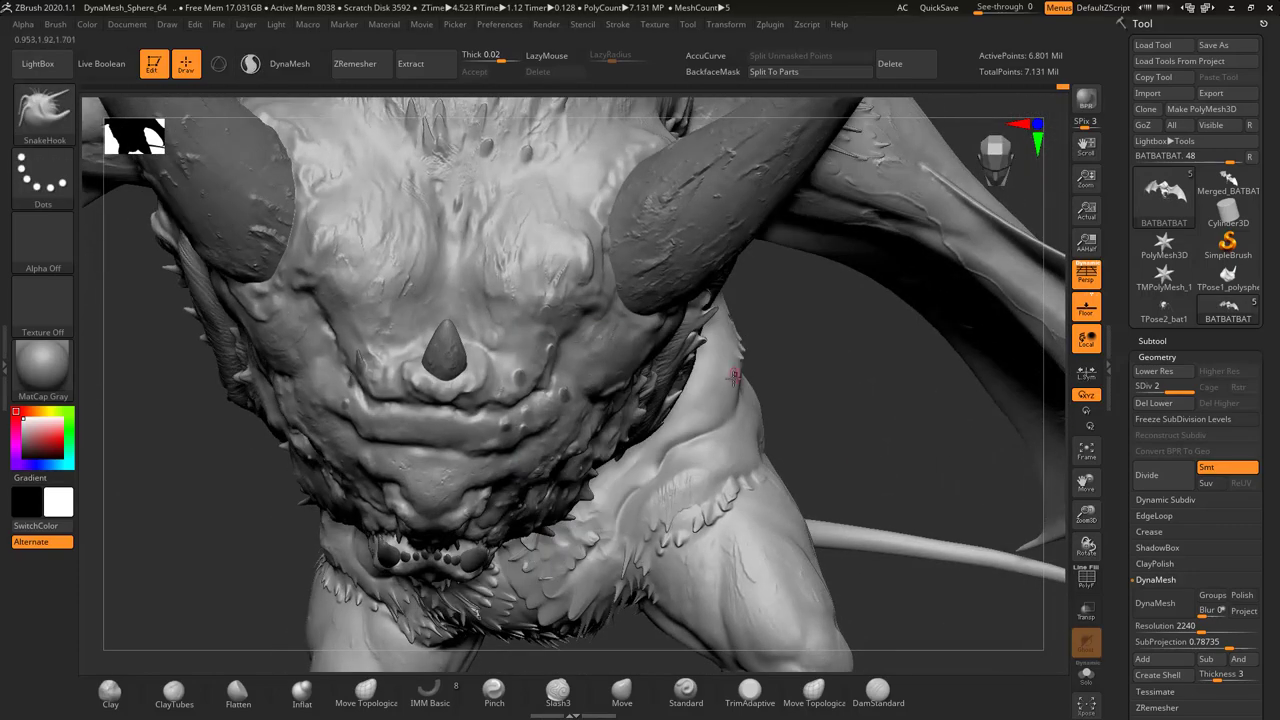
{"action": "right_click_drag", "start_coordinate": [612, 414], "coordinate": [766, 443]}
Lasso-isolate a chest section to sculpt, then unhide everything and frame the full bat
{"action": "key", "text": "f"}
{"action": "mouse_move", "coordinate": [750, 415]}
{"action": "left_mouse_down", "text": "ctrl+shift"}
{"action": "mouse_move", "coordinate": [770, 590]}
{"action": "mouse_move", "coordinate": [773, 378]}
{"action": "left_mouse_up", "text": "ctrl+shift"}
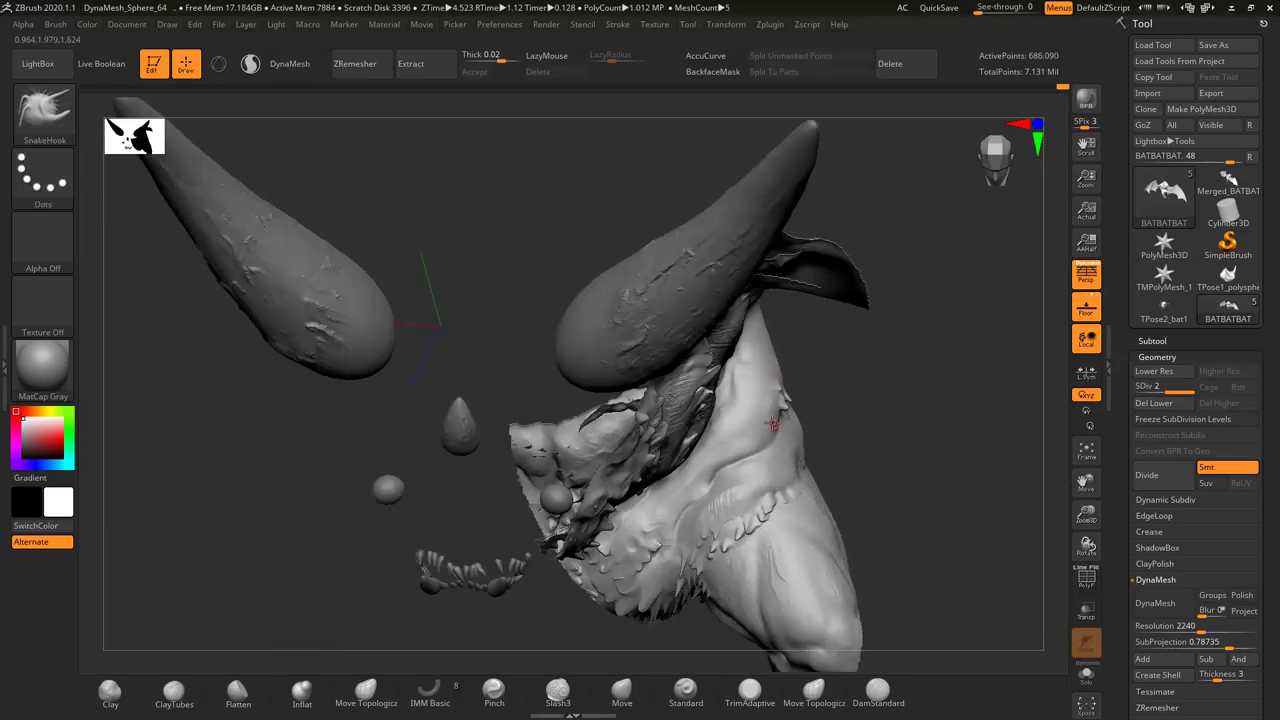
{"action": "right_click_drag", "start_coordinate": [773, 424], "coordinate": [780, 400]}
{"action": "left_click", "coordinate": [793, 410], "text": "ctrl+shift"}
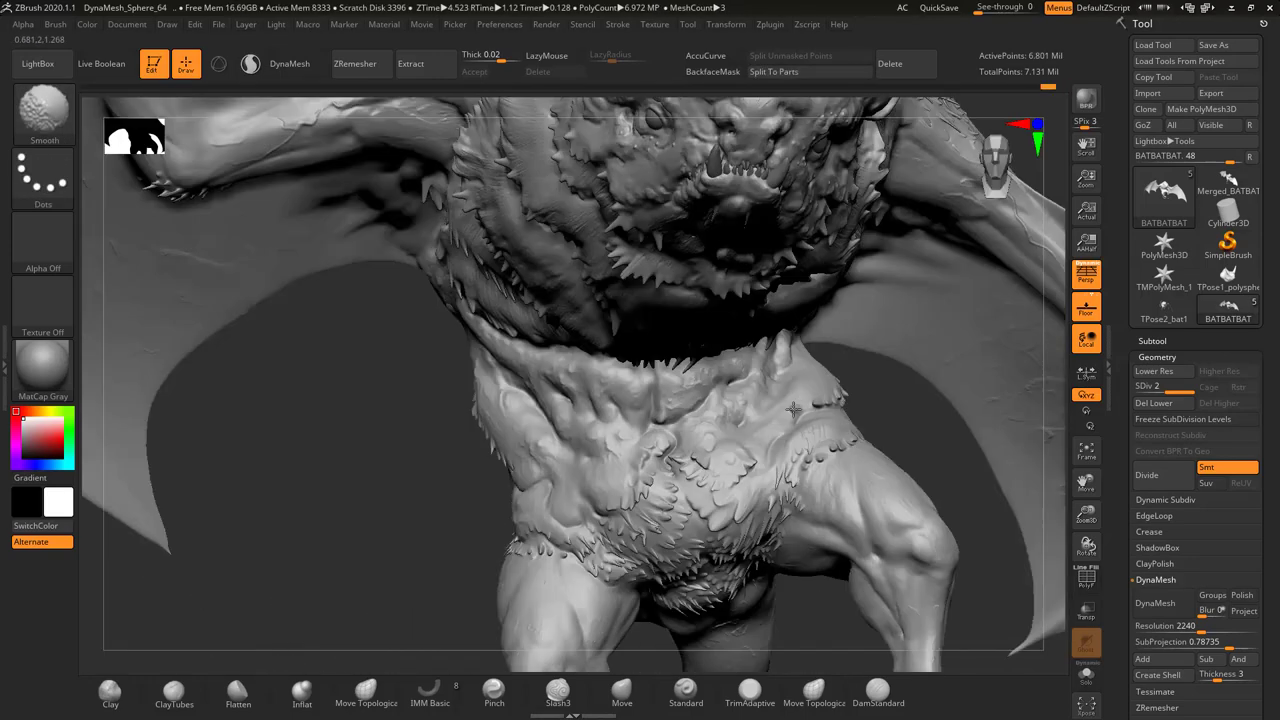
{"action": "key", "text": "f"}
{"action": "right_click_drag", "start_coordinate": [600, 320], "coordinate": [530, 360]}
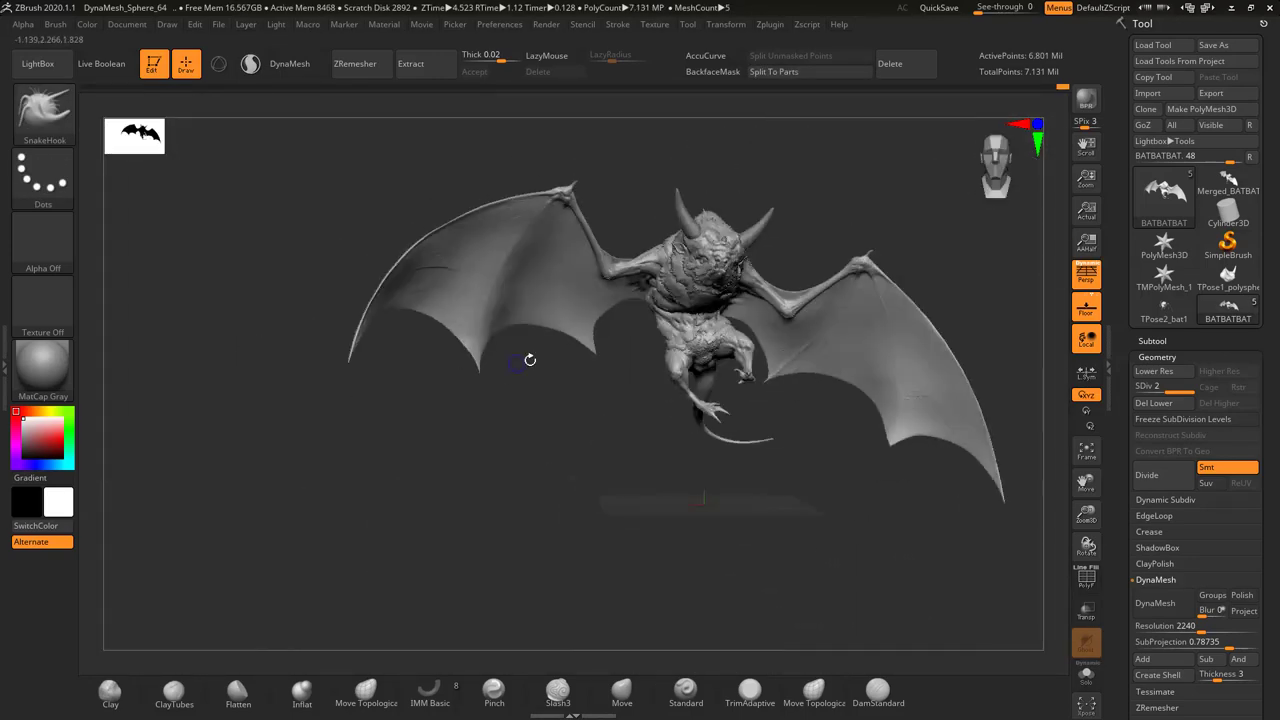